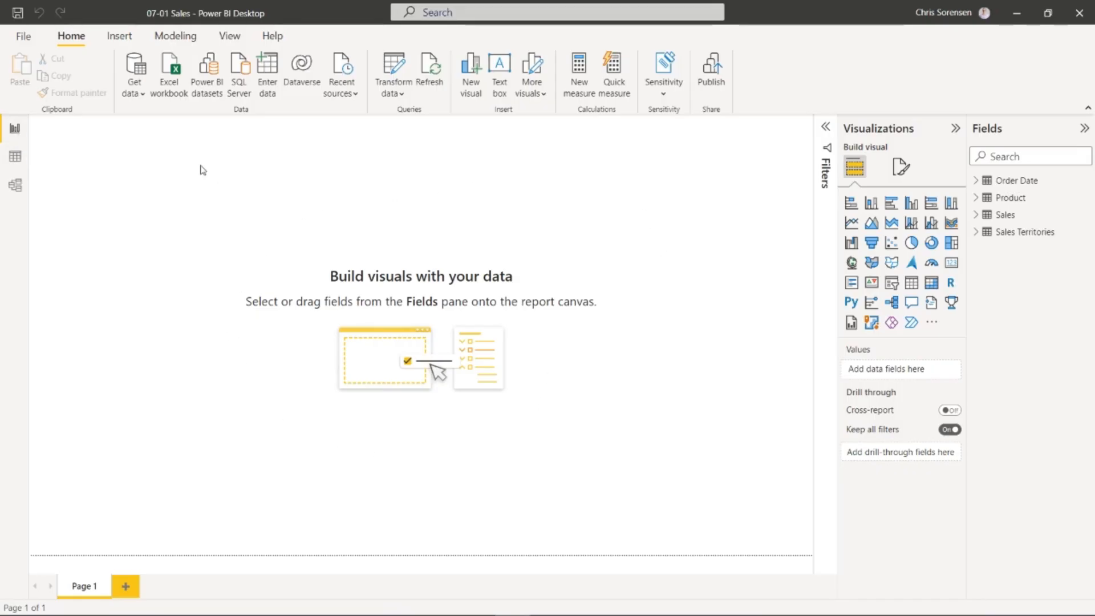
- Review the Order Date table's data, then fit the whole data model in view to examine the relationships between its tables
{"action": "left_click", "coordinate": [15, 159]}
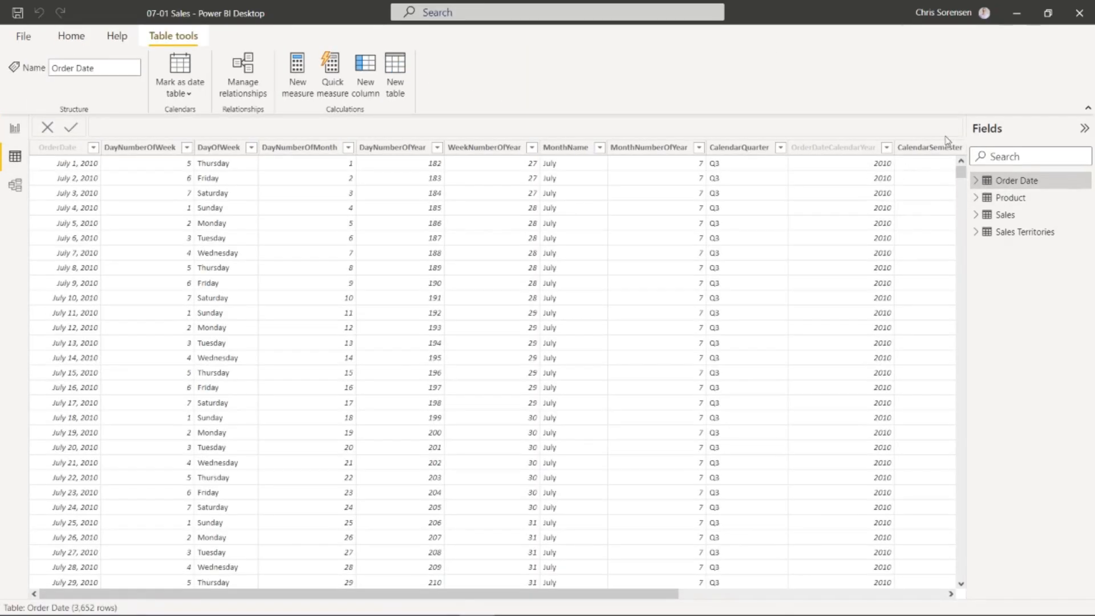
{"action": "left_click_drag", "start_coordinate": [966, 143], "coordinate": [890, 170]}
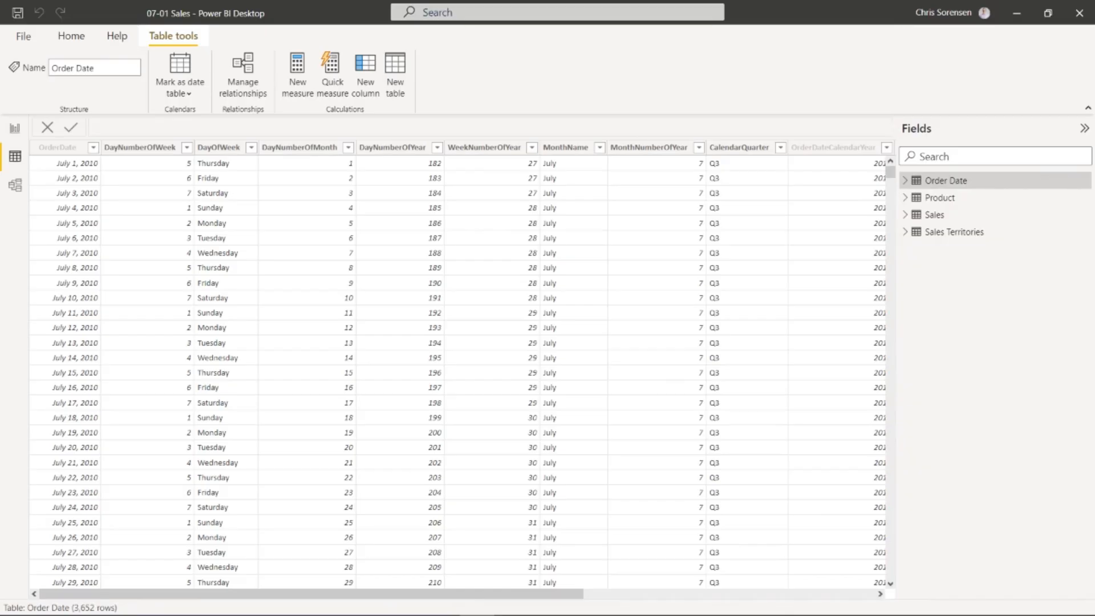
{"action": "left_click", "coordinate": [14, 184]}
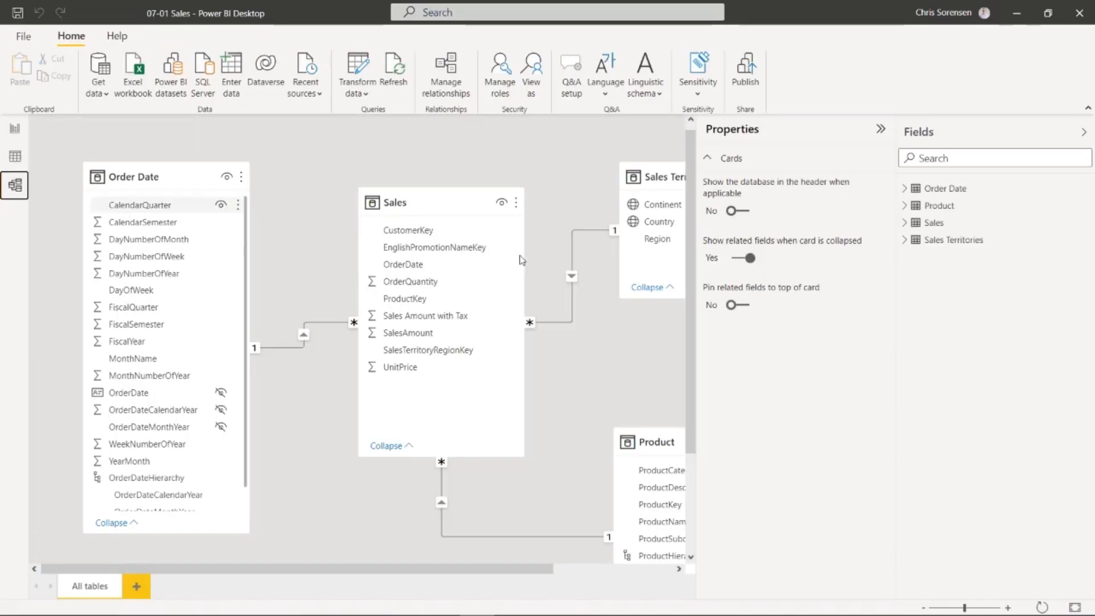
{"action": "left_click", "coordinate": [1074, 608]}
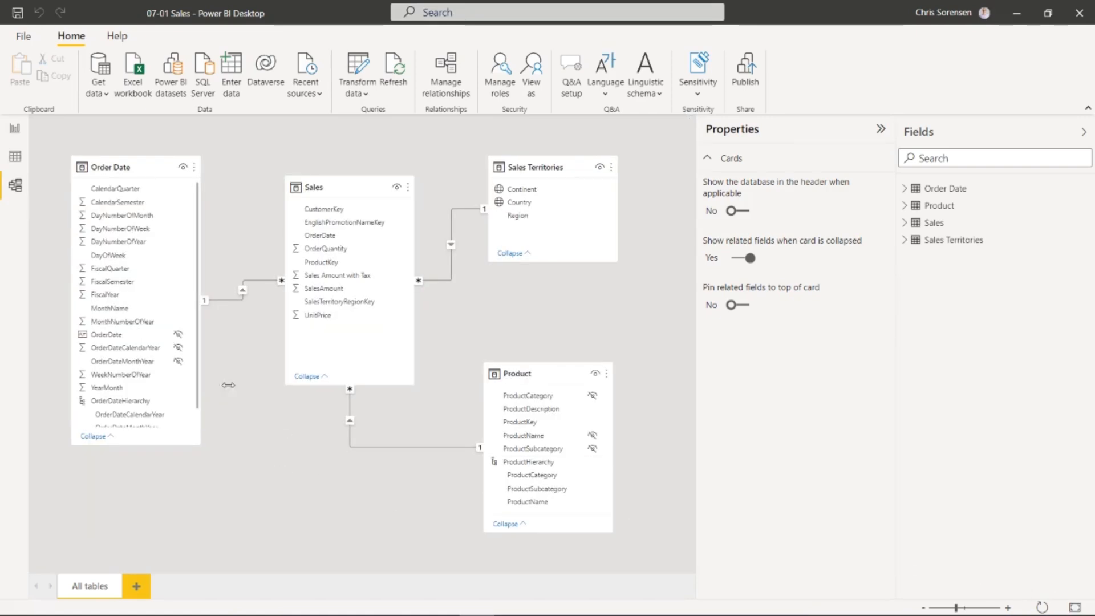
- Build a column chart of SalesAmount by OrderDateCalendarYear from the order date hierarchy on the report page
{"action": "left_click", "coordinate": [16, 130]}
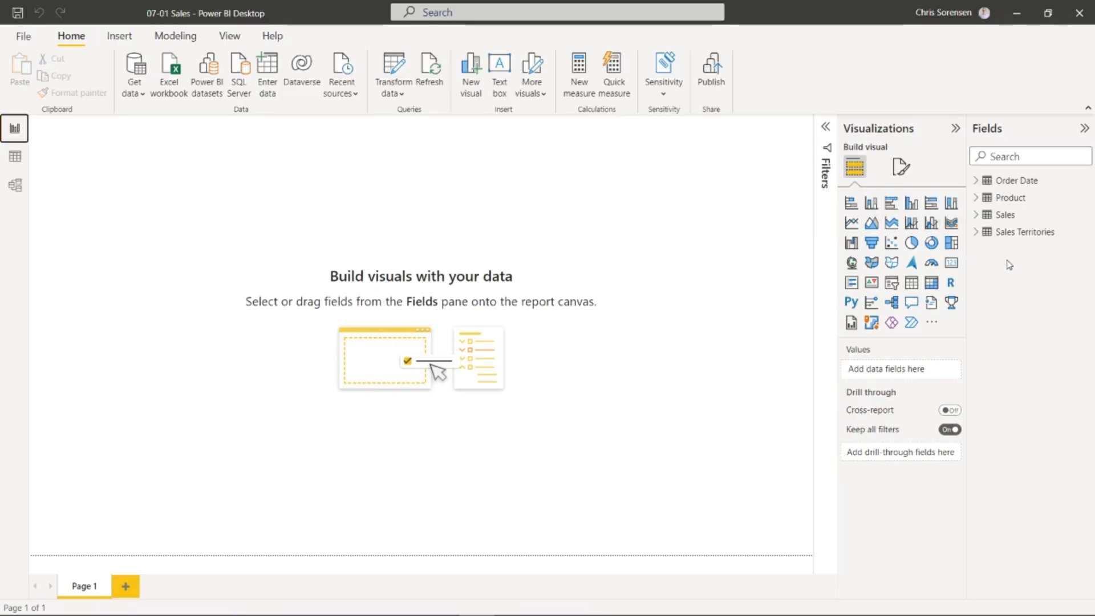
{"action": "left_click_drag", "start_coordinate": [967, 198], "coordinate": [930, 197]}
{"action": "left_click", "coordinate": [936, 184]}
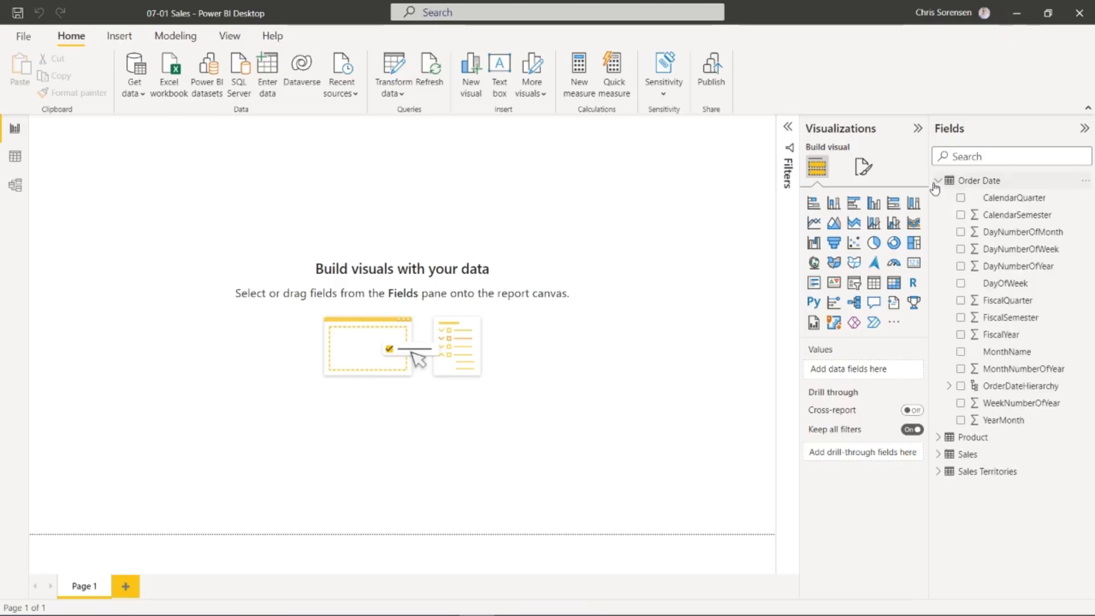
{"action": "left_click", "coordinate": [948, 385]}
{"action": "left_click", "coordinate": [974, 404]}
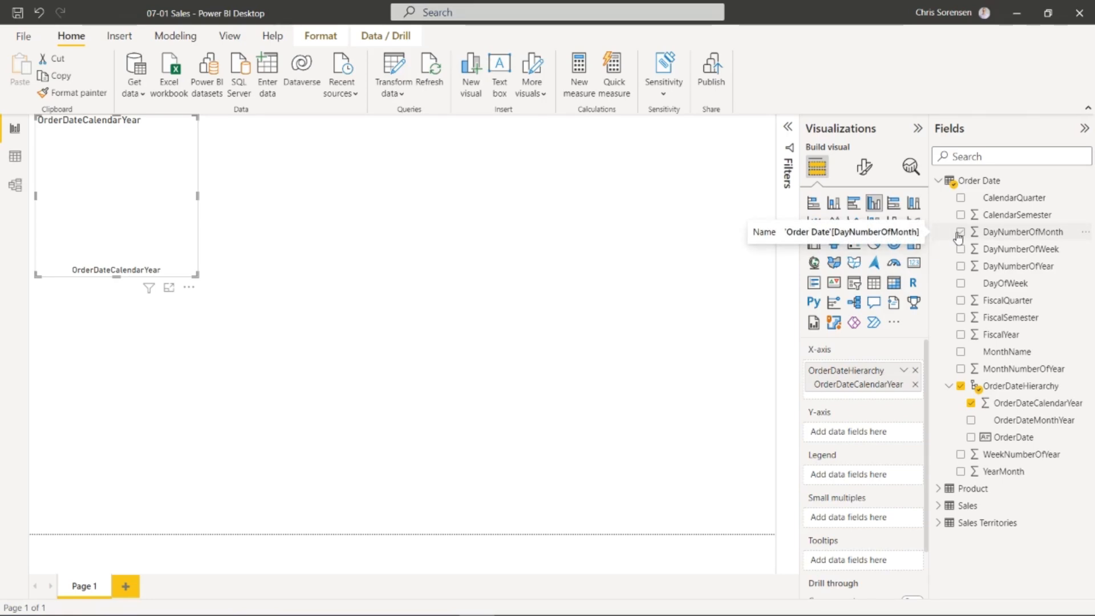
{"action": "left_click", "coordinate": [940, 507]}
{"action": "left_click", "coordinate": [939, 506]}
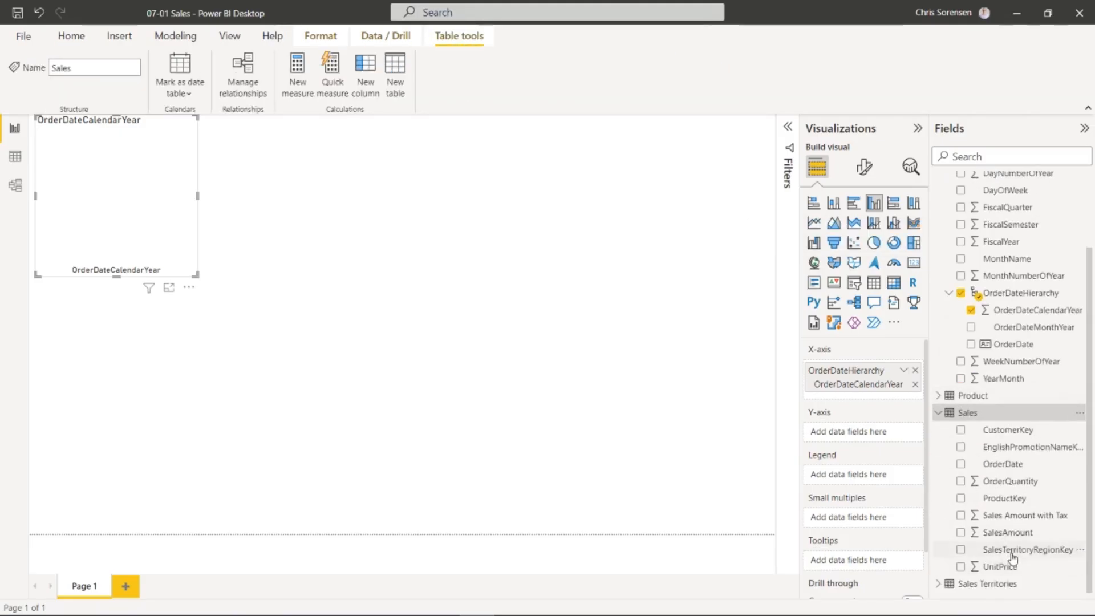
{"action": "left_click", "coordinate": [960, 532]}
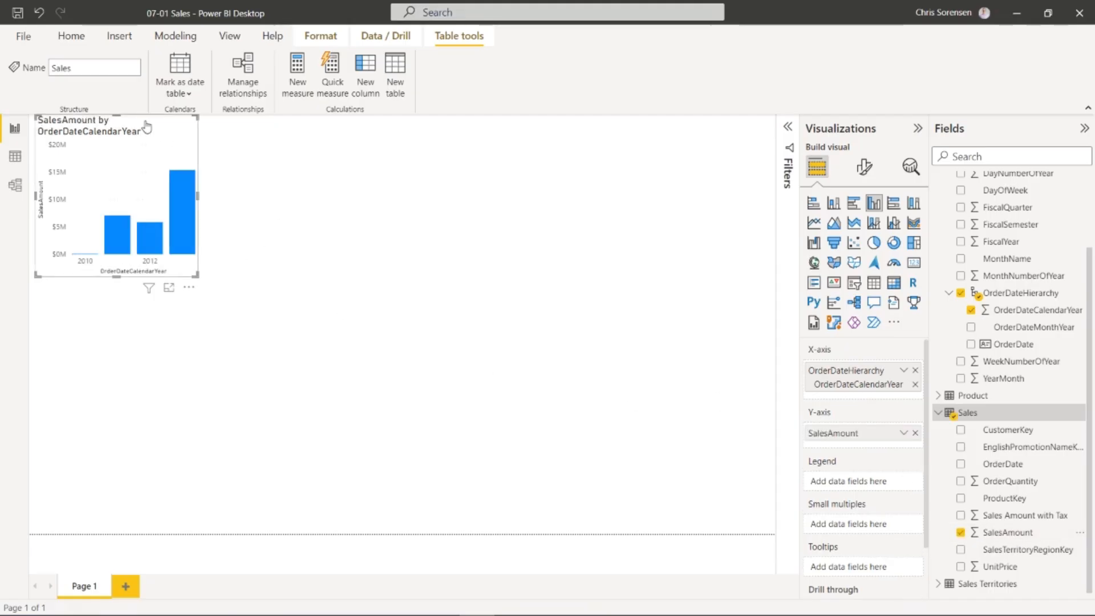
- Reposition and enlarge the SalesAmount chart on the canvas, and convert it to a Table visual
{"action": "left_click_drag", "start_coordinate": [146, 126], "coordinate": [150, 144]}
{"action": "left_click_drag", "start_coordinate": [203, 293], "coordinate": [340, 348]}
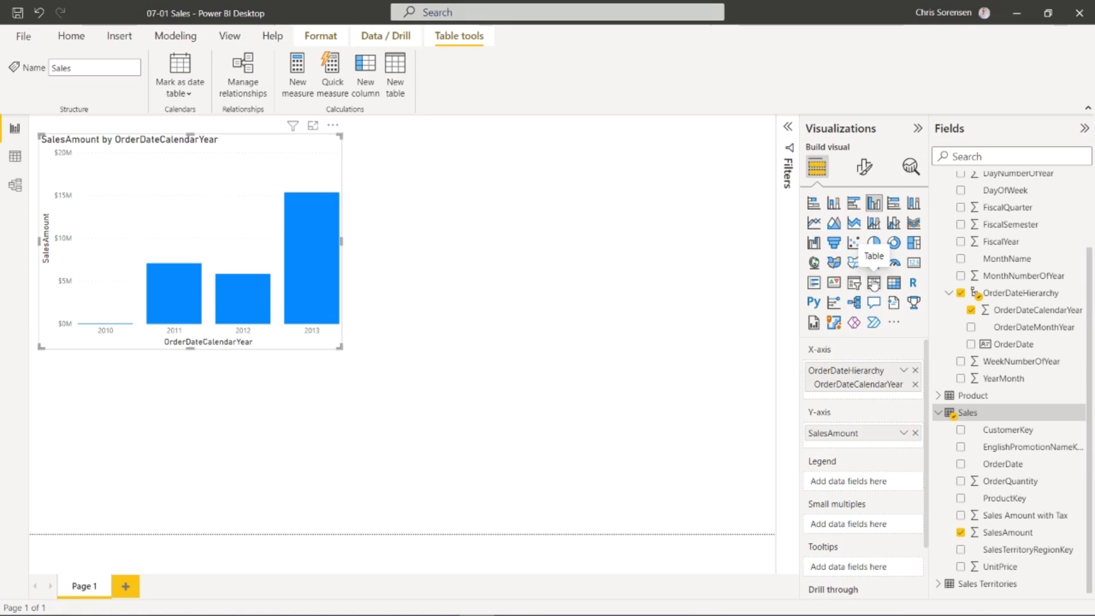
{"action": "left_click", "coordinate": [873, 283]}
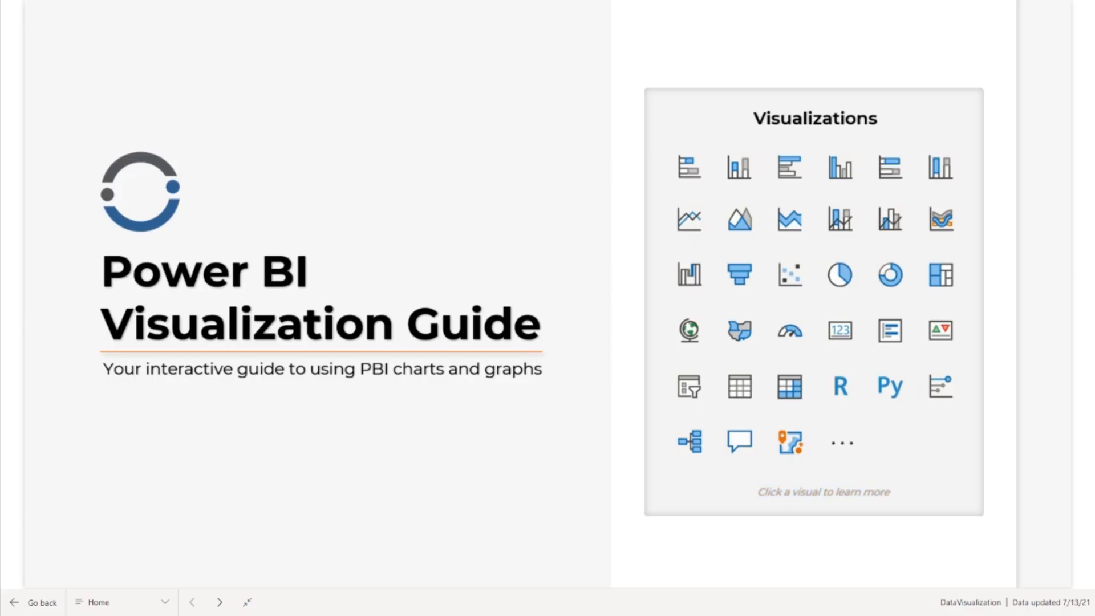
- Switch to the Power BI Visualization Guide and read its pages on the Table and the Stacked Column Chart
{"action": "left_click", "coordinate": [736, 390]}
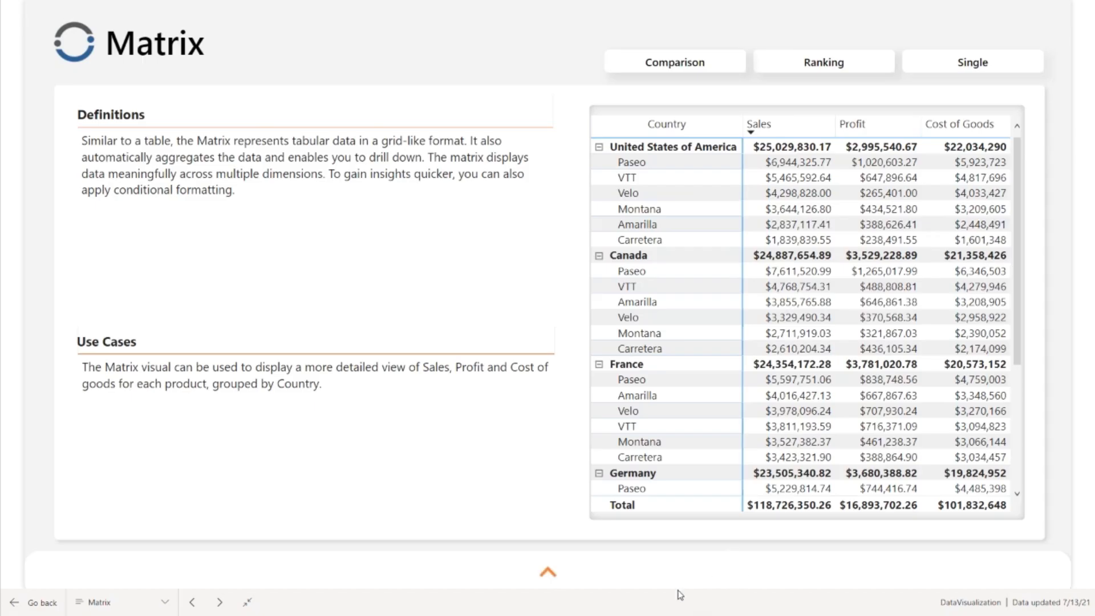
{"action": "left_click", "coordinate": [551, 572]}
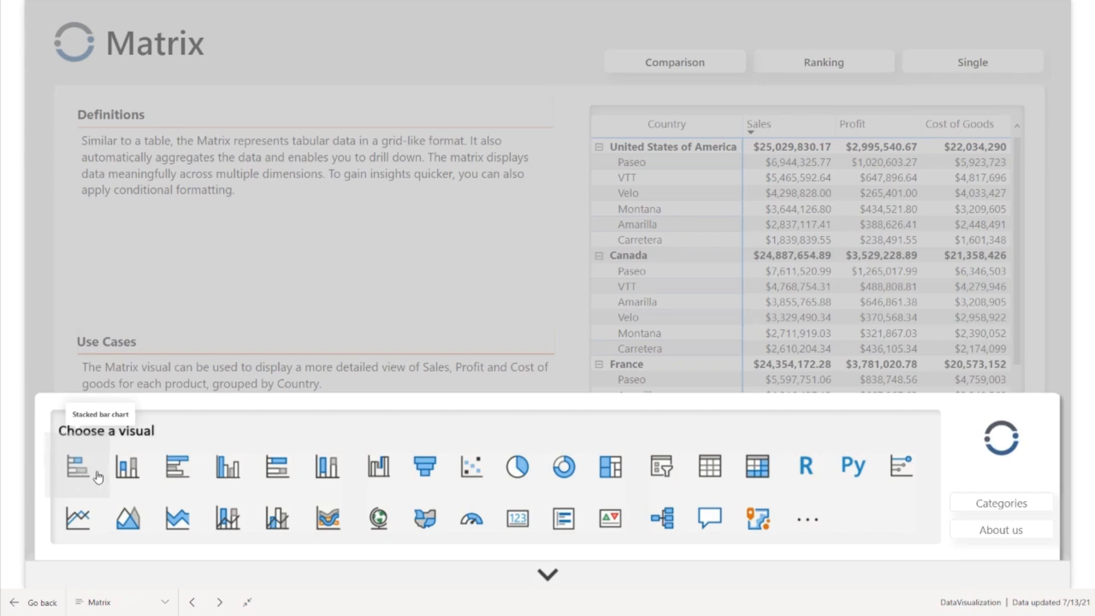
{"action": "left_click", "coordinate": [132, 480]}
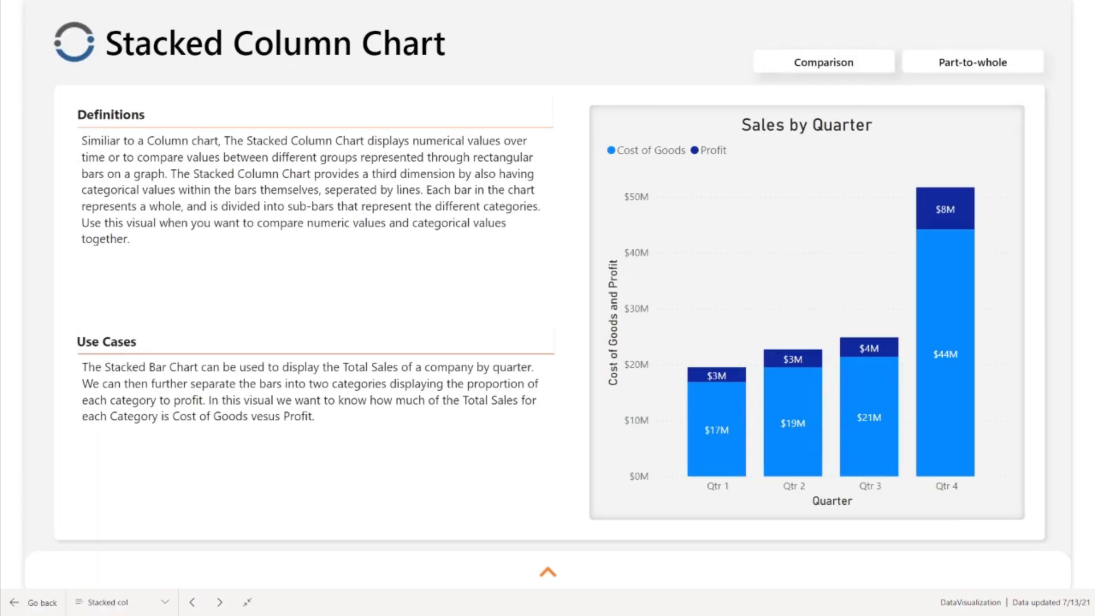
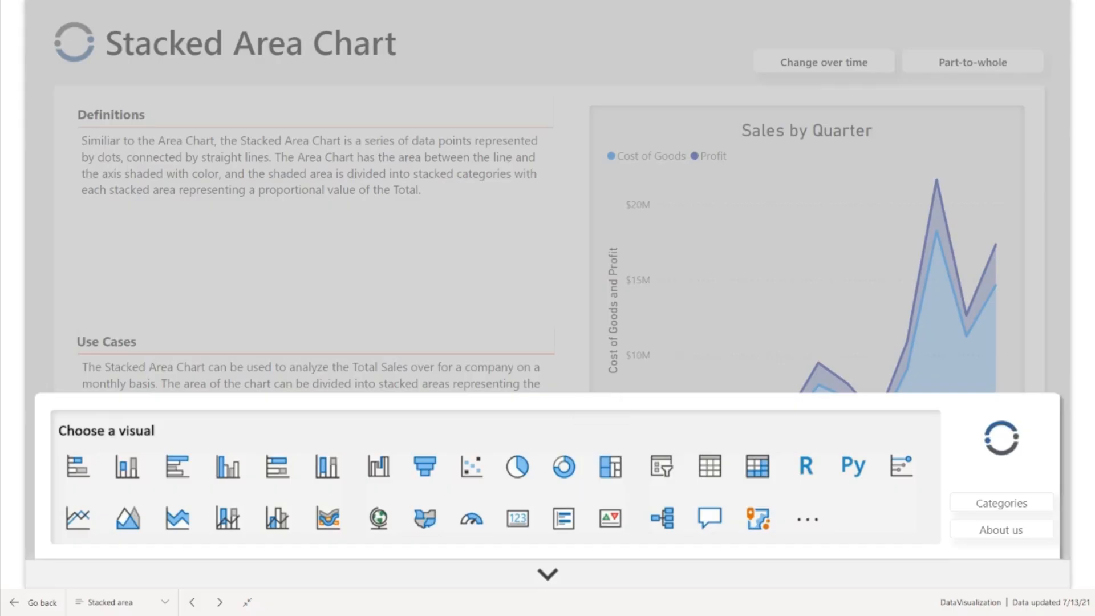
- Read the guide's pages on the Pie Chart, Donut Chart, Treemap, and Line and Stacked Column Chart
{"action": "left_click", "coordinate": [516, 466]}
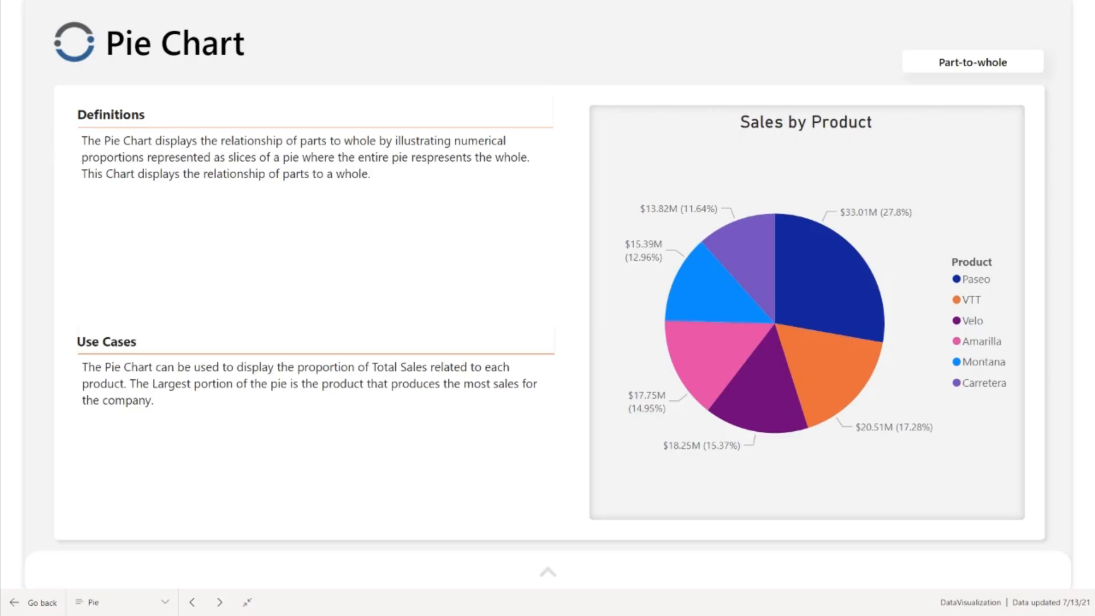
{"action": "key", "text": "Right"}
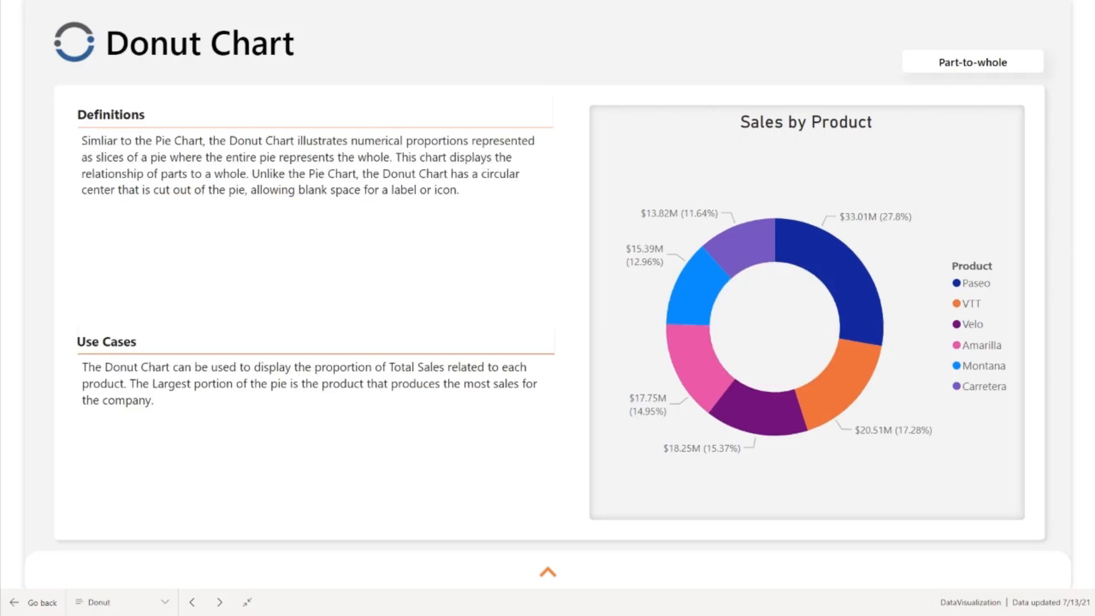
{"action": "left_click", "coordinate": [546, 574]}
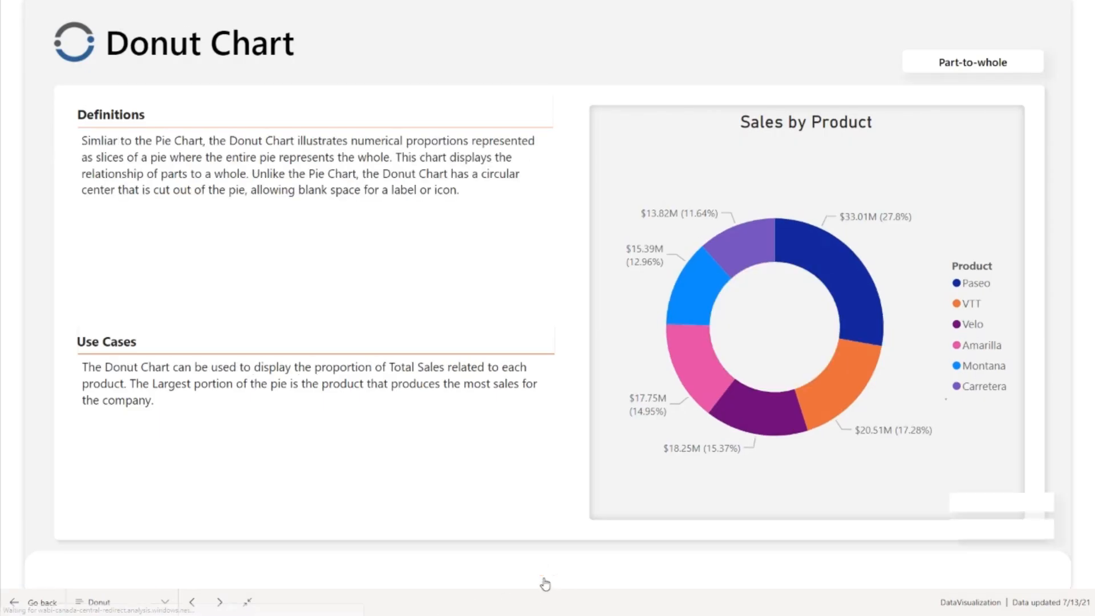
{"action": "left_click", "coordinate": [593, 484]}
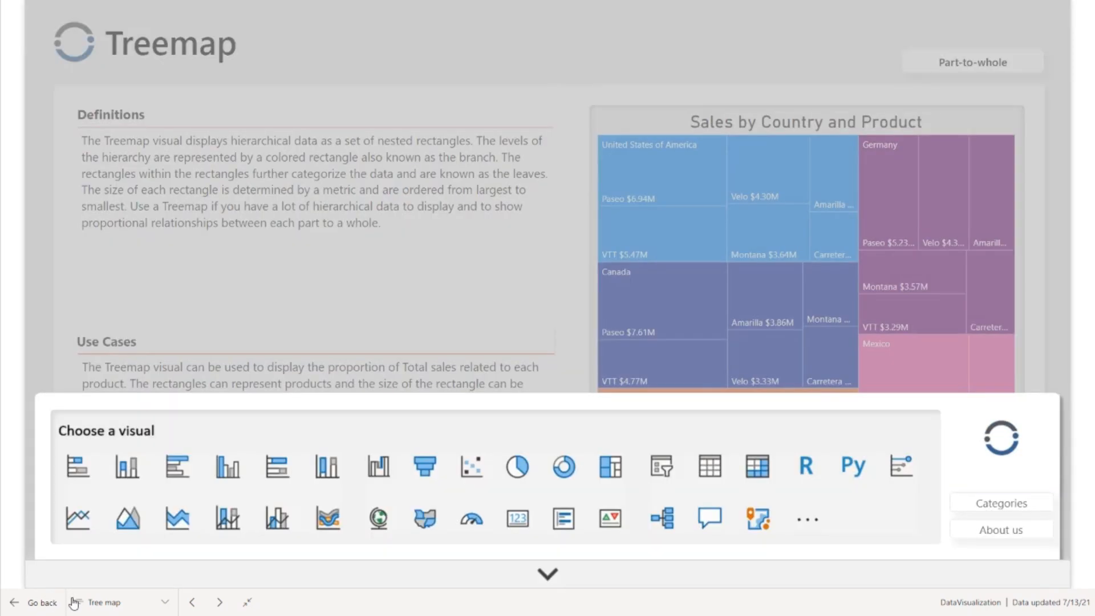
{"action": "left_click", "coordinate": [230, 516]}
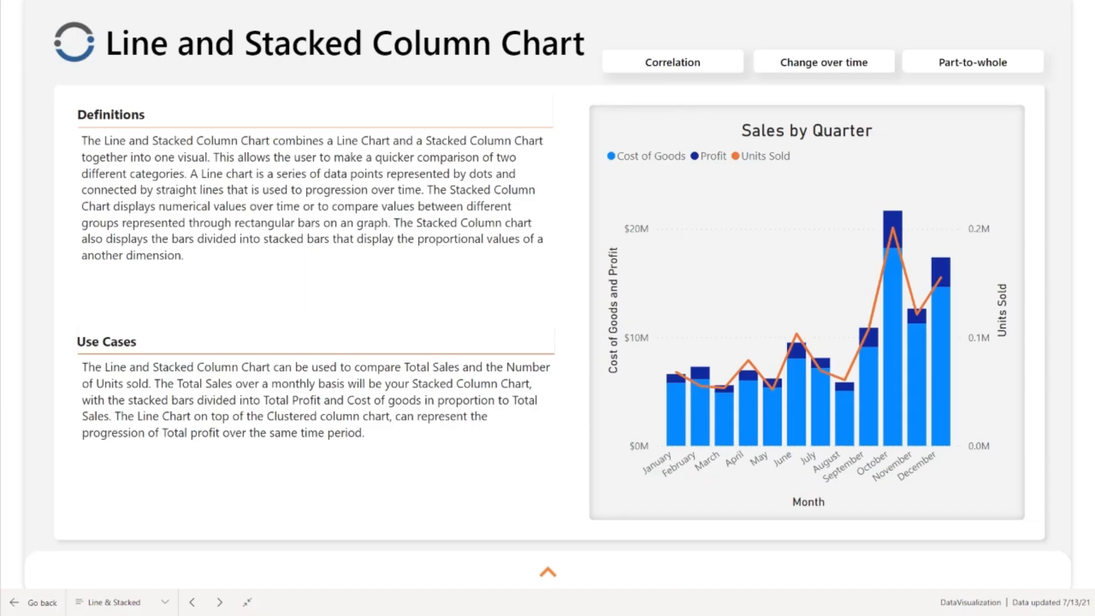
- Read the guide's definitions and use cases for the Card and Multi-Row Card visuals
{"action": "left_click", "coordinate": [548, 573]}
{"action": "left_click", "coordinate": [517, 518]}
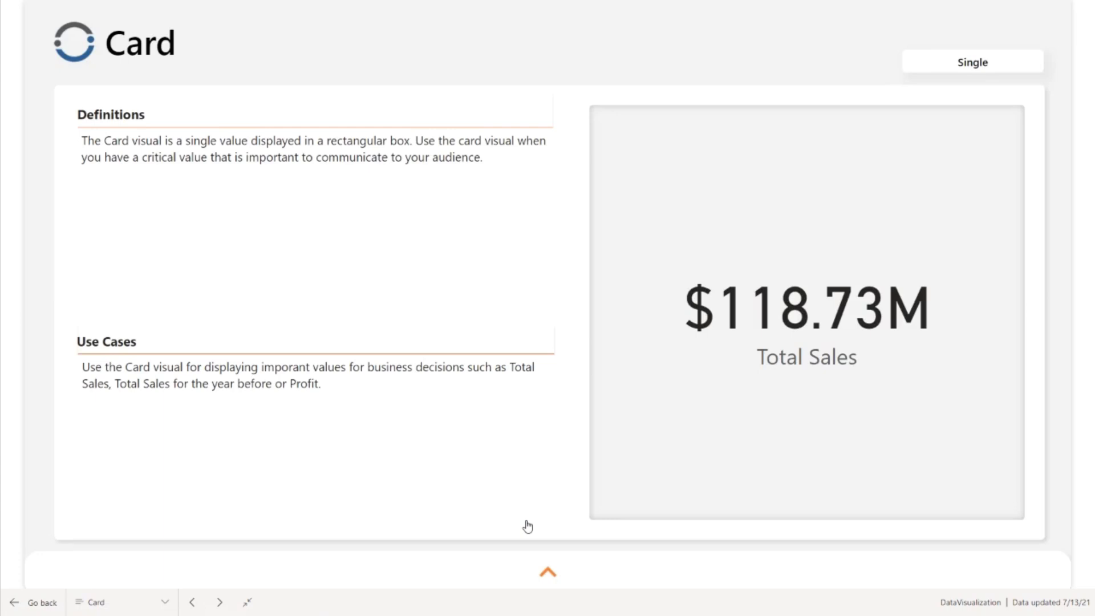
{"action": "left_click", "coordinate": [548, 571]}
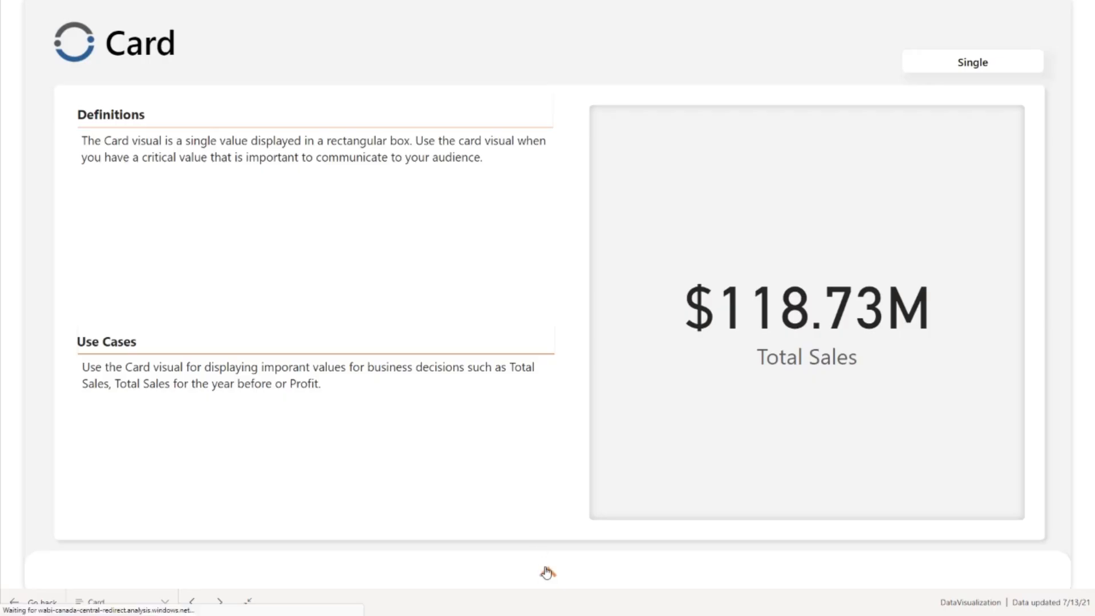
{"action": "left_click", "coordinate": [562, 522]}
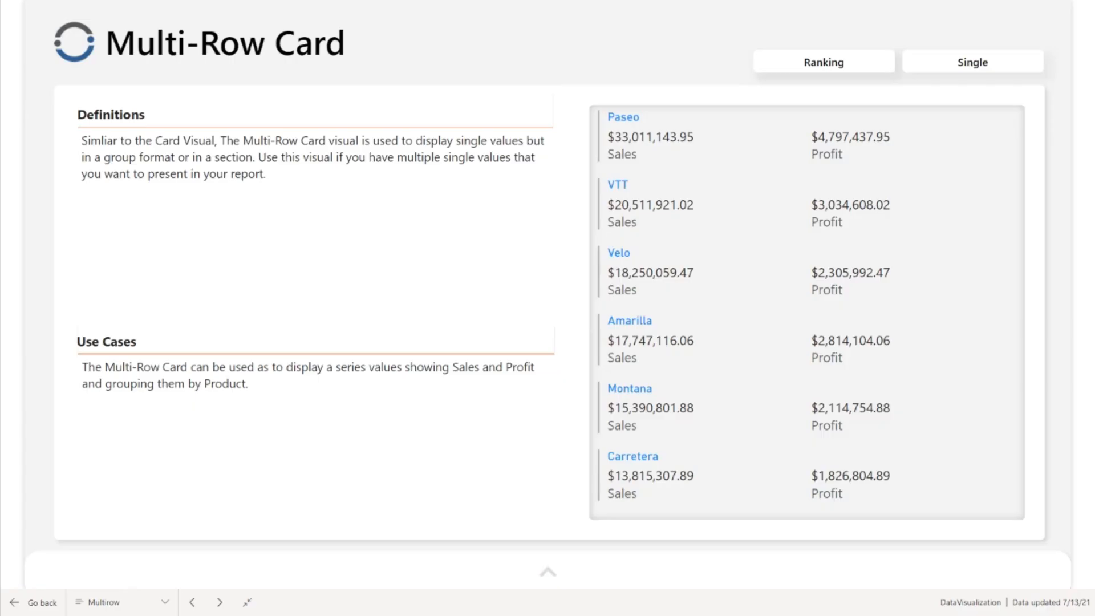
- Read the guide's pages on the Funnel Chart, Waterfall Chart, Map and Filled Map
{"action": "key", "text": "Right"}
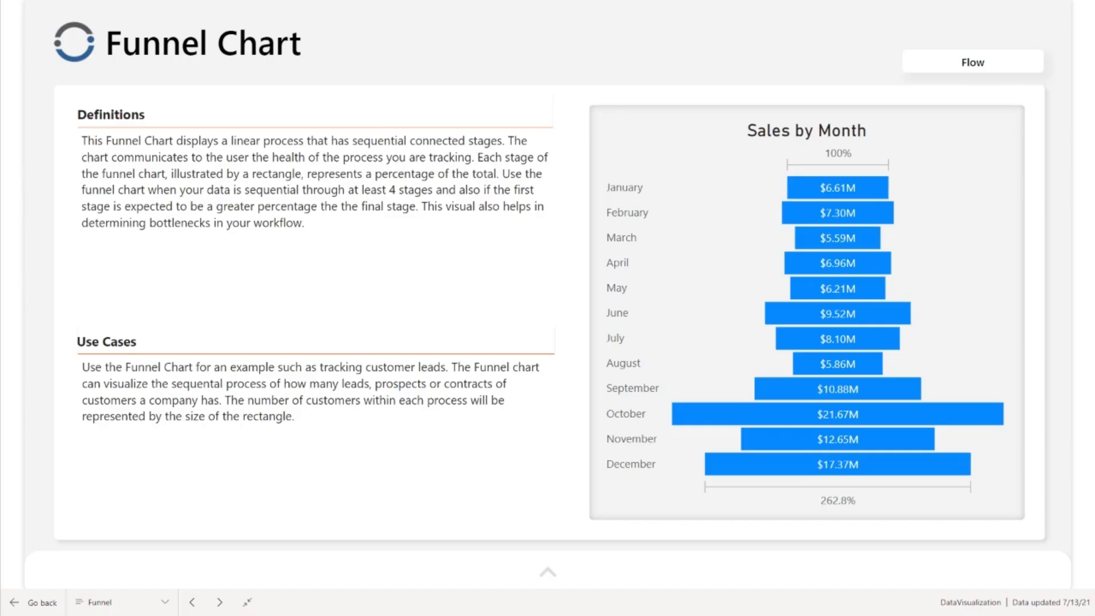
{"action": "key", "text": "Right"}
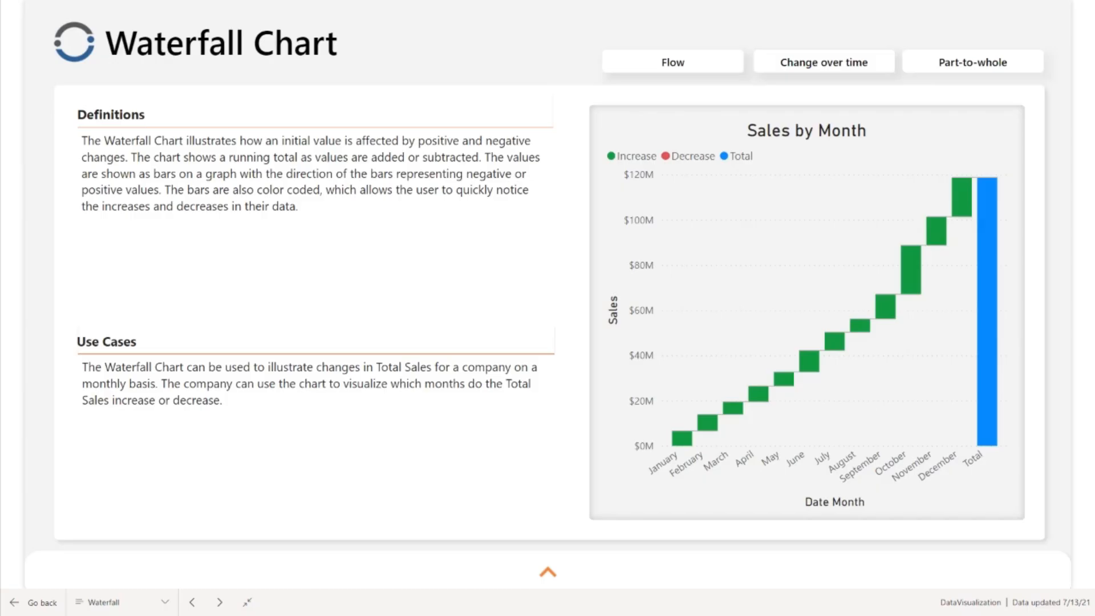
{"action": "key", "text": "Right"}
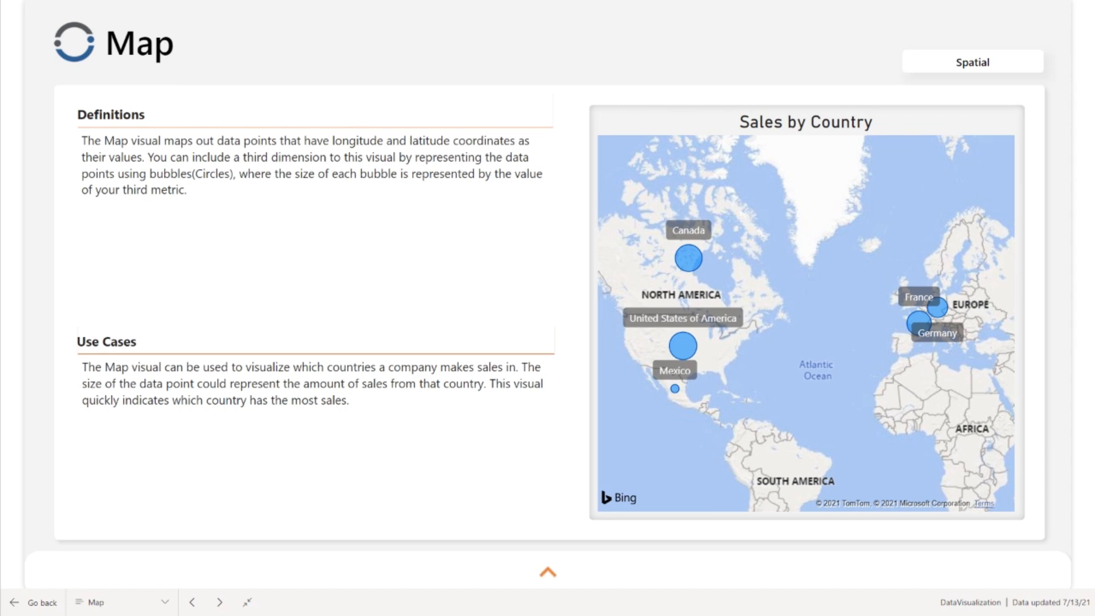
{"action": "left_click", "coordinate": [549, 582]}
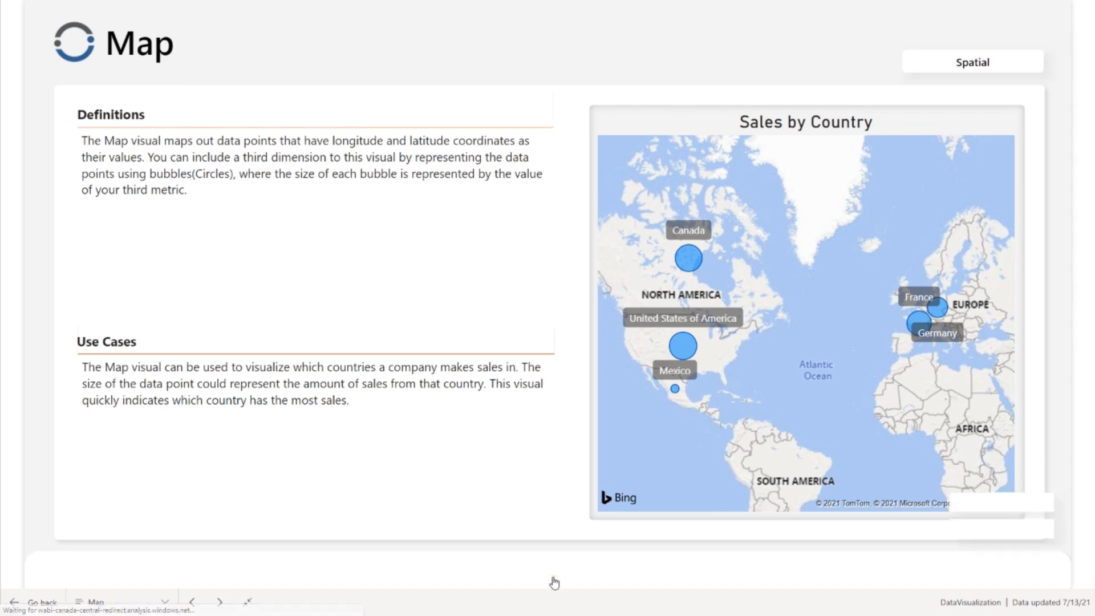
{"action": "left_click", "coordinate": [422, 518]}
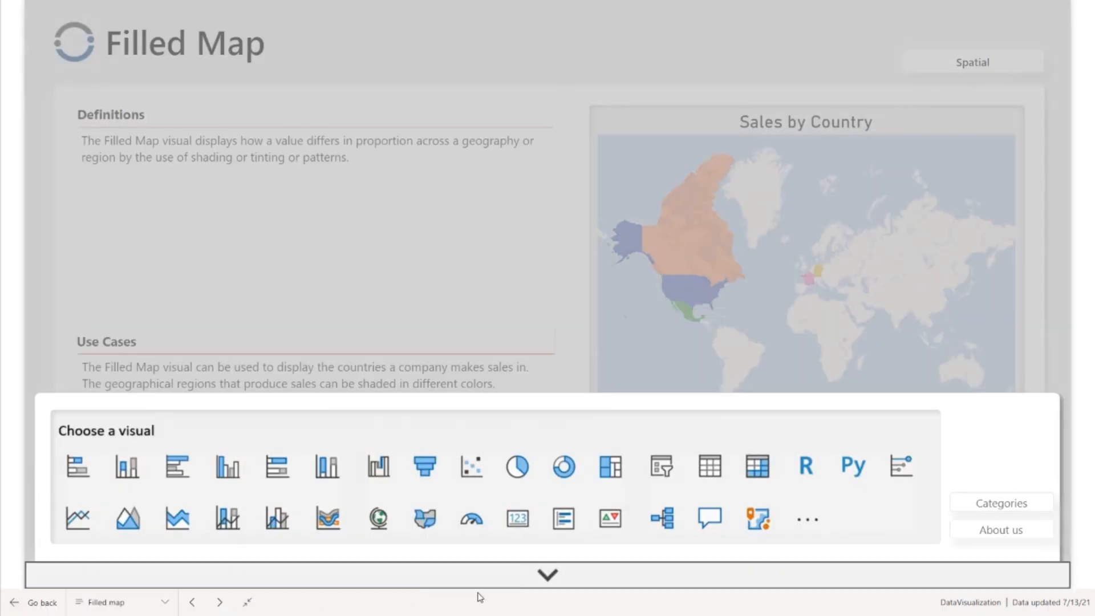
- Read the guide's Slicer page and examine the choices of its Date - Dropdown example
{"action": "left_click", "coordinate": [556, 583]}
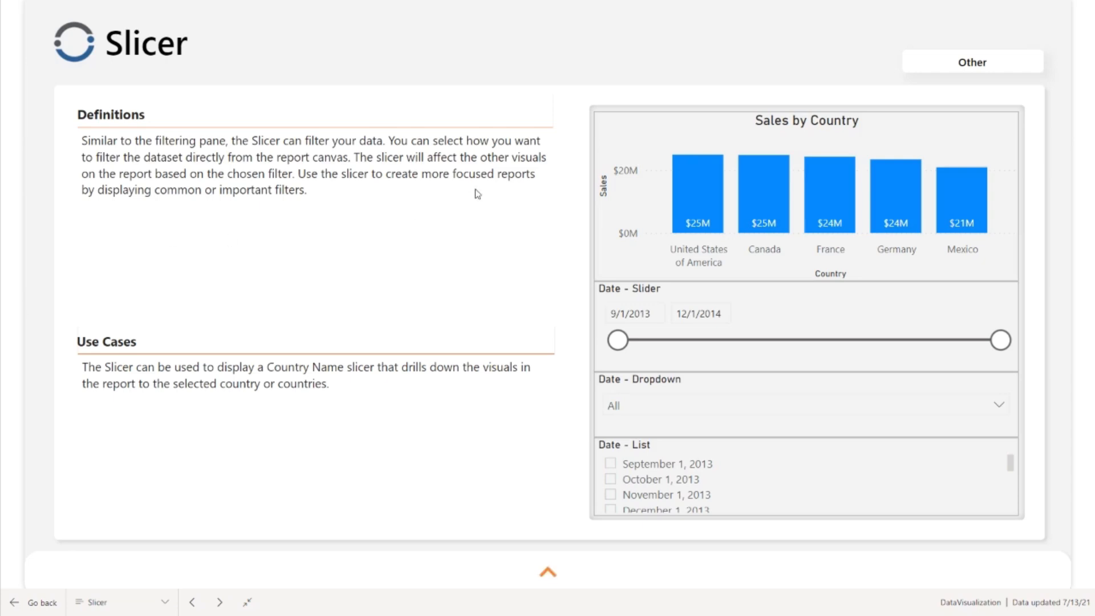
{"action": "left_click", "coordinate": [999, 406]}
{"action": "left_click", "coordinate": [998, 406]}
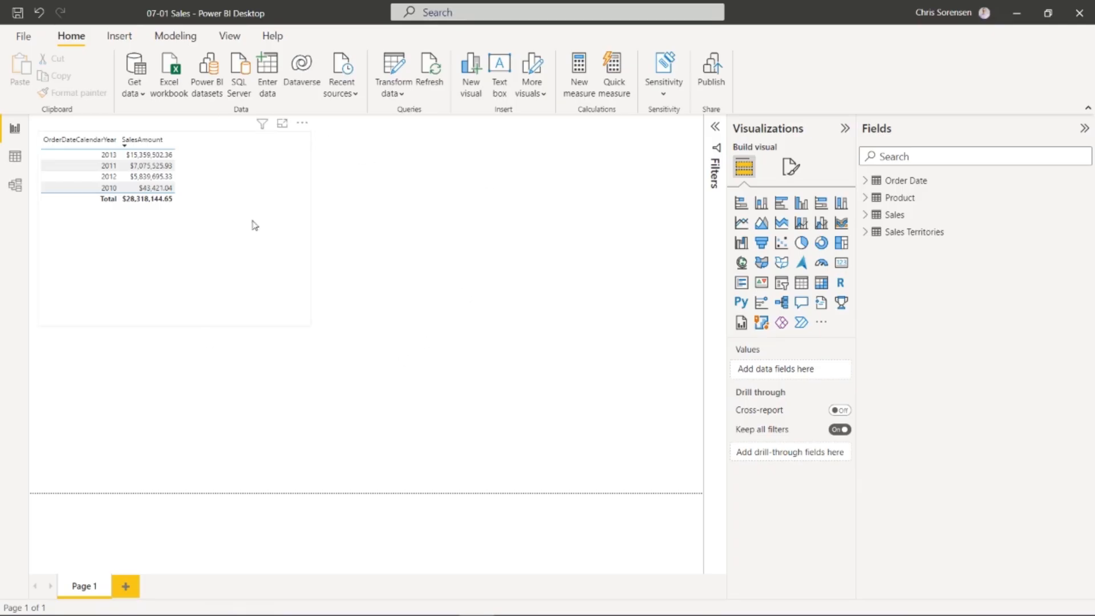
- Rename the report page as Overview in its page information settings
{"action": "left_click", "coordinate": [253, 192]}
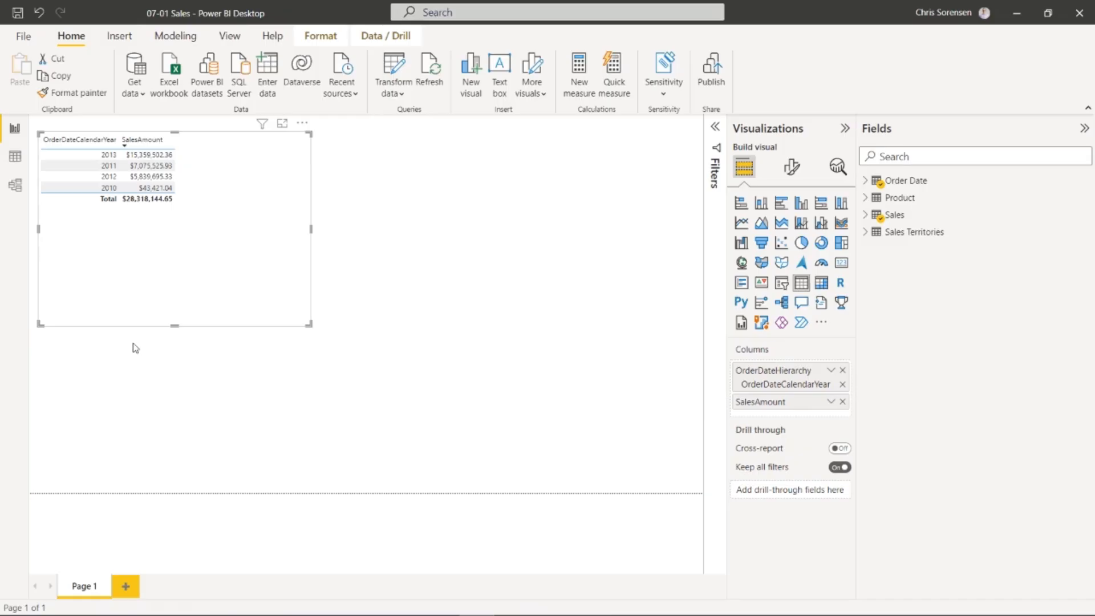
{"action": "left_click", "coordinate": [486, 297]}
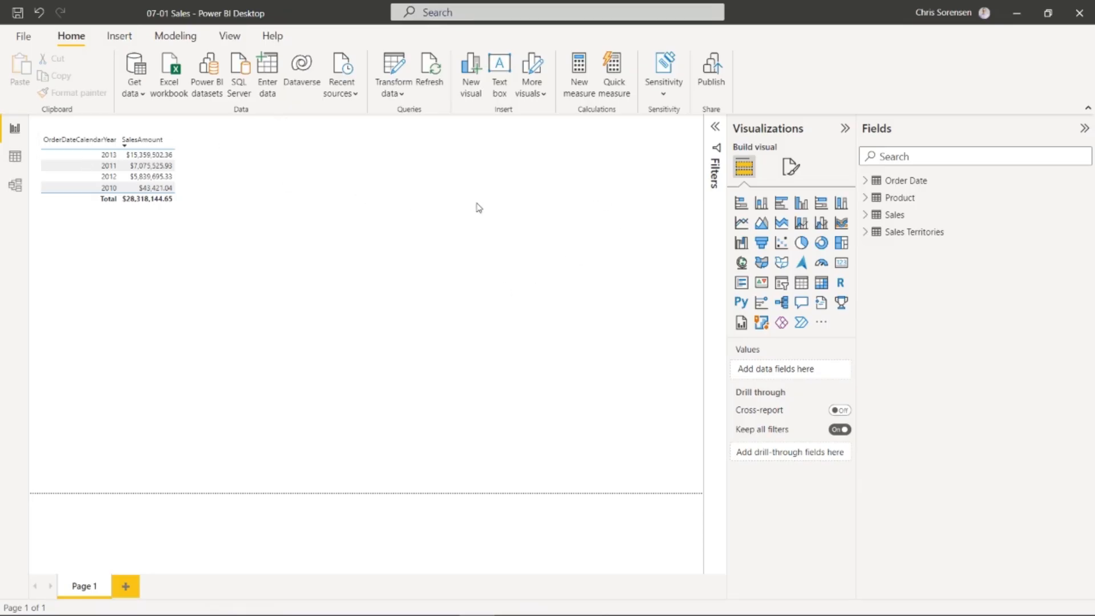
{"action": "left_click", "coordinate": [791, 177]}
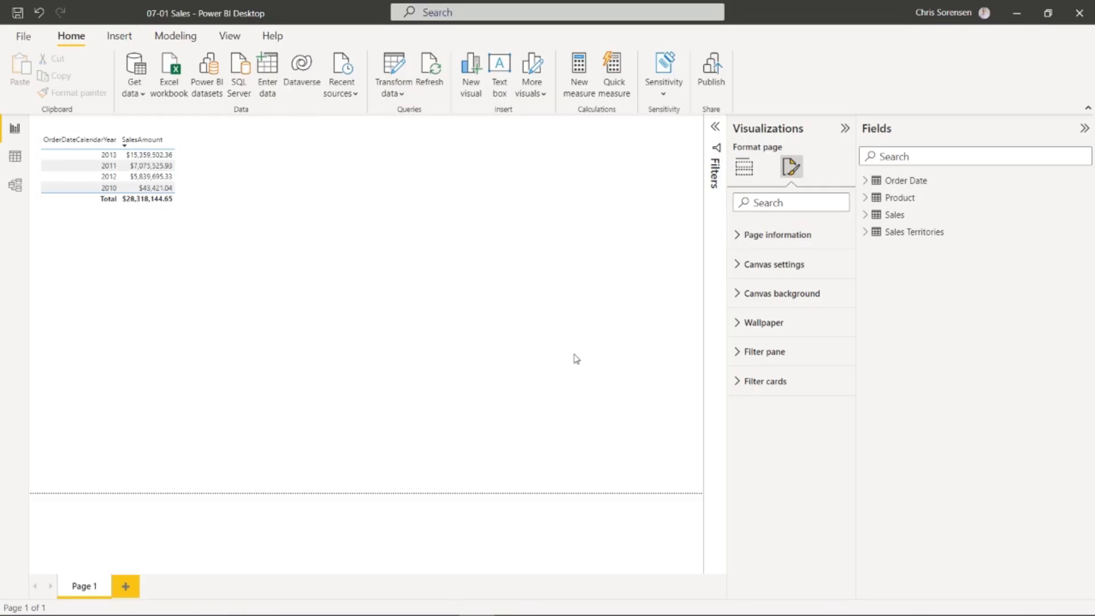
{"action": "left_click", "coordinate": [743, 238]}
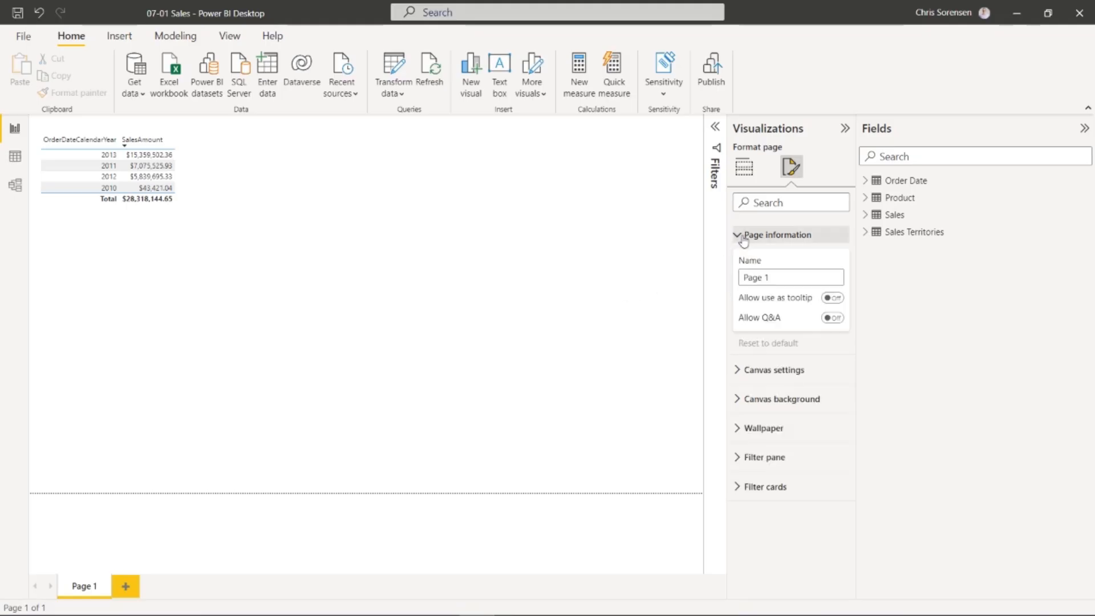
{"action": "left_click", "coordinate": [802, 280]}
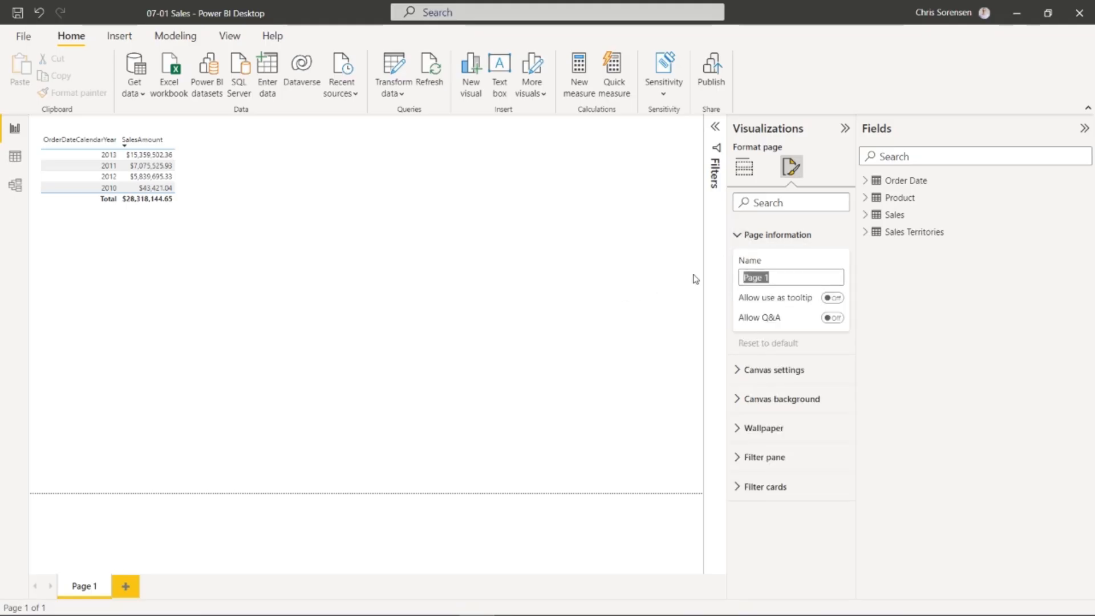
{"action": "type", "text": "Overview"}
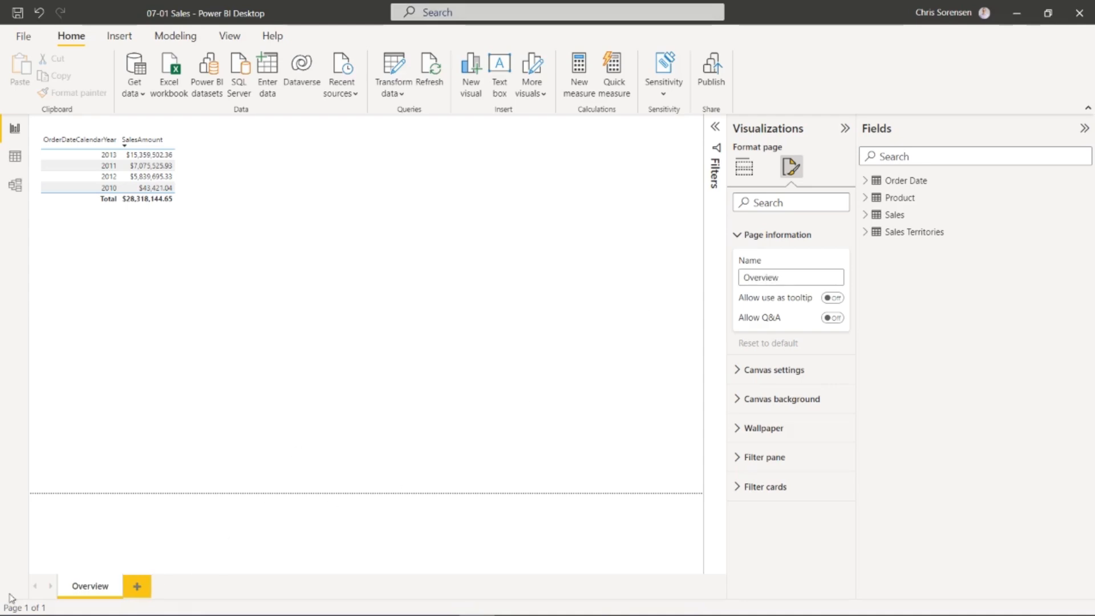
{"action": "left_click", "coordinate": [587, 293]}
- Convert the table of SalesAmount by OrderDateCalendarYear into a clustered column chart
{"action": "left_click", "coordinate": [791, 167]}
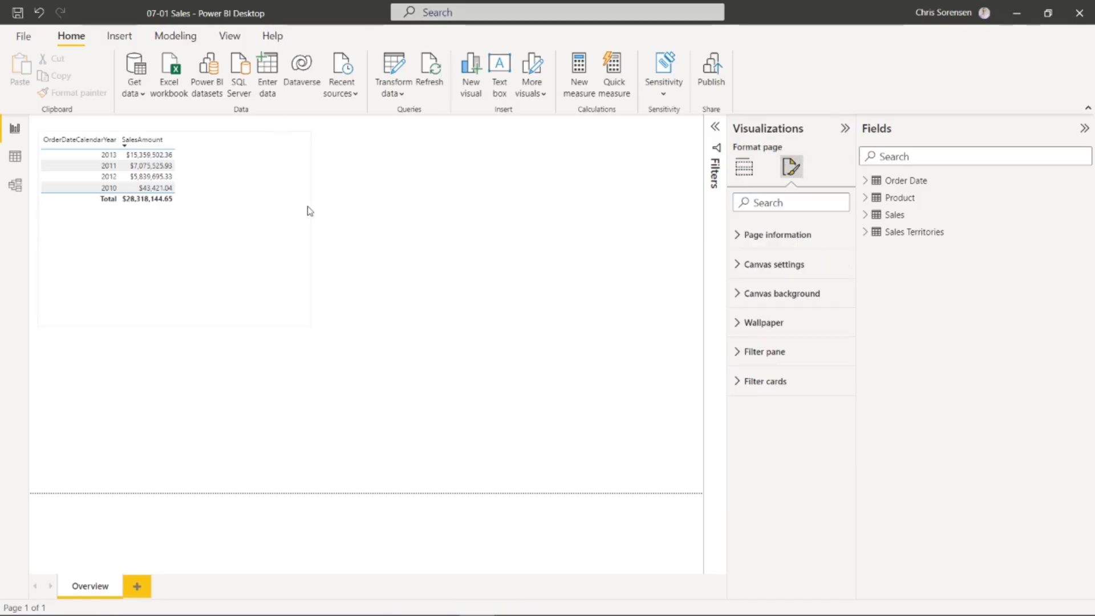
{"action": "left_click", "coordinate": [264, 256]}
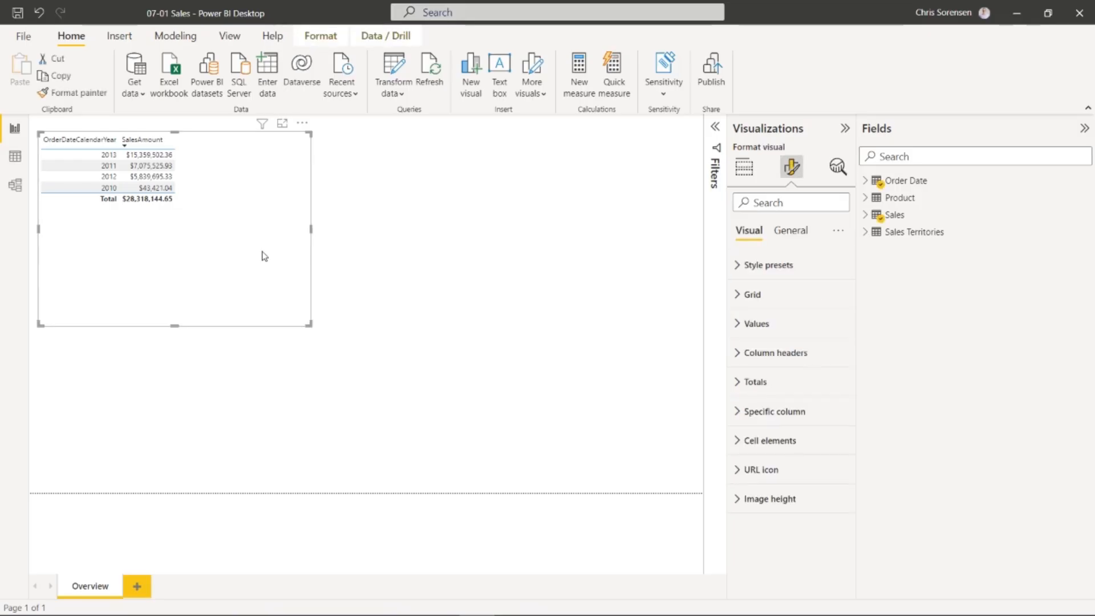
{"action": "left_click", "coordinate": [742, 168]}
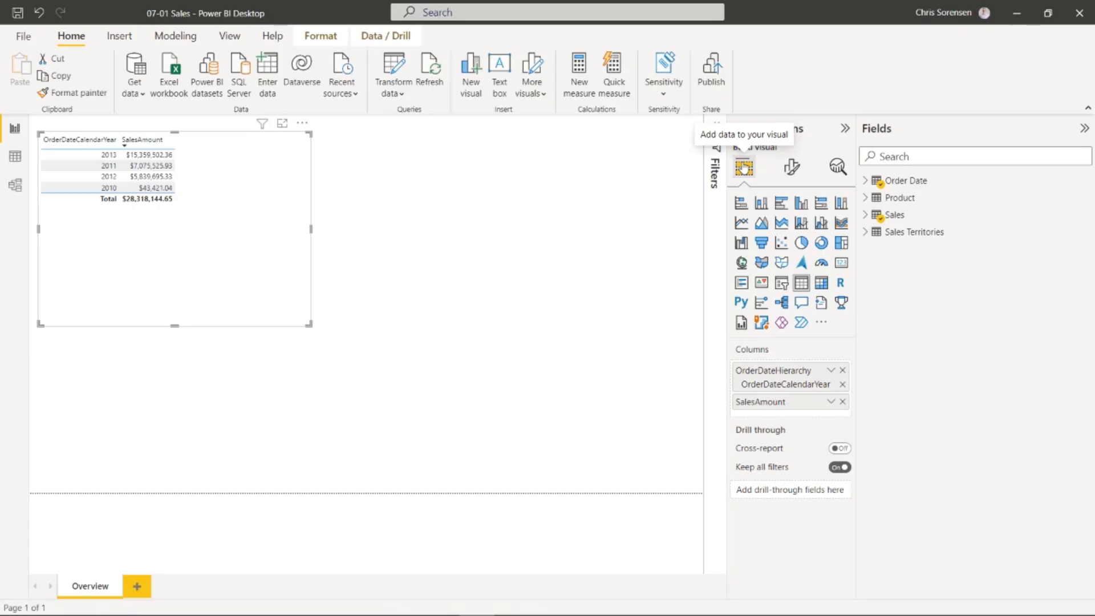
{"action": "left_click", "coordinate": [801, 205]}
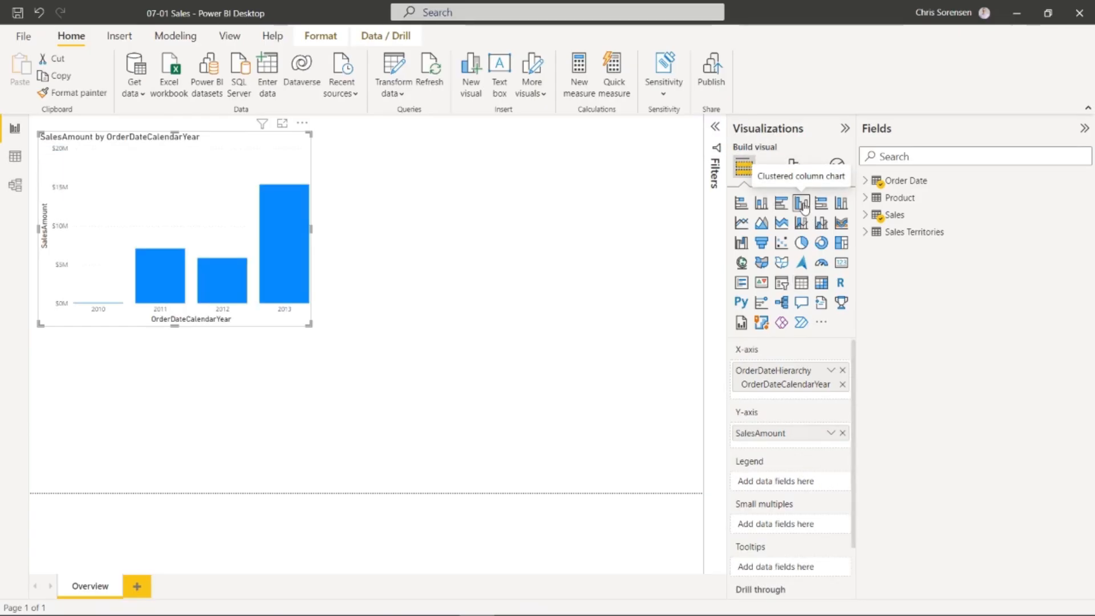
{"action": "left_click", "coordinate": [574, 191]}
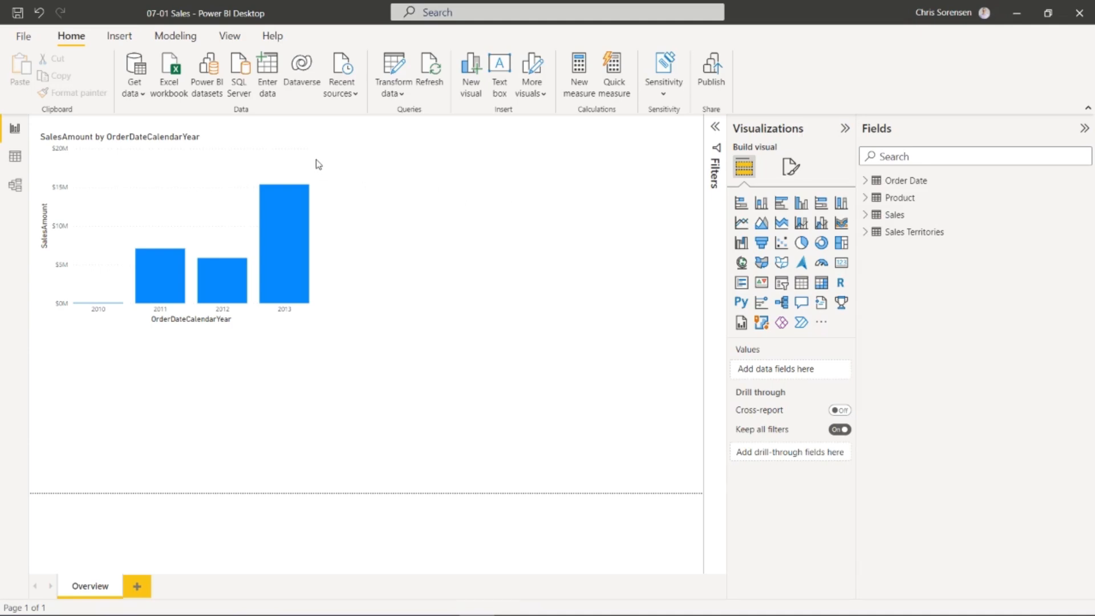
- Try hiding the column chart's X-axis in its visual format settings and turn it back on
{"action": "left_click", "coordinate": [259, 160]}
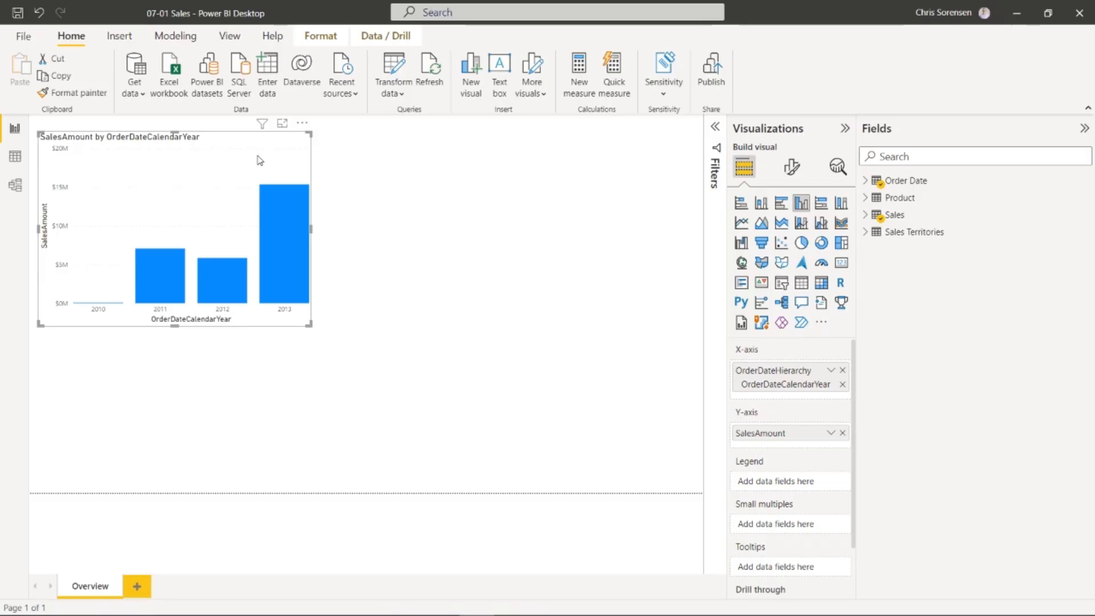
{"action": "left_click", "coordinate": [793, 168]}
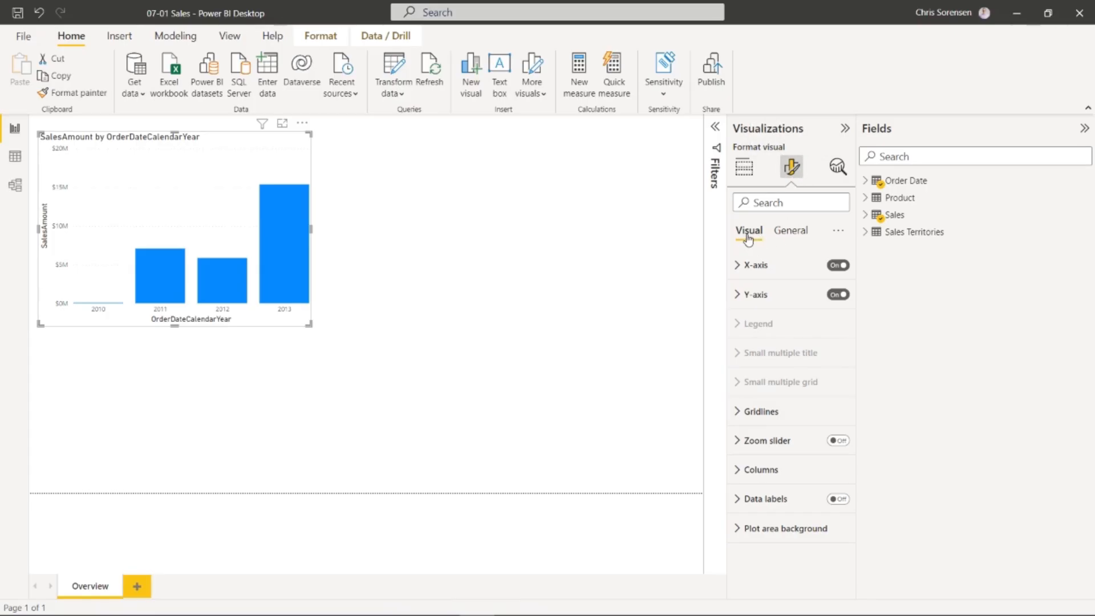
{"action": "left_click", "coordinate": [781, 237]}
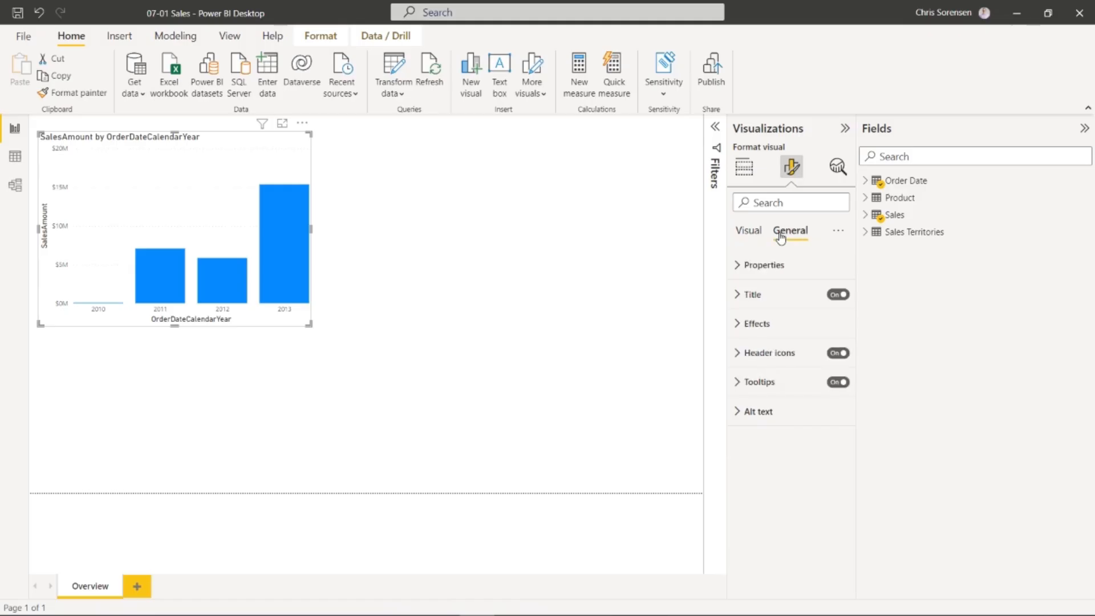
{"action": "left_click", "coordinate": [749, 233]}
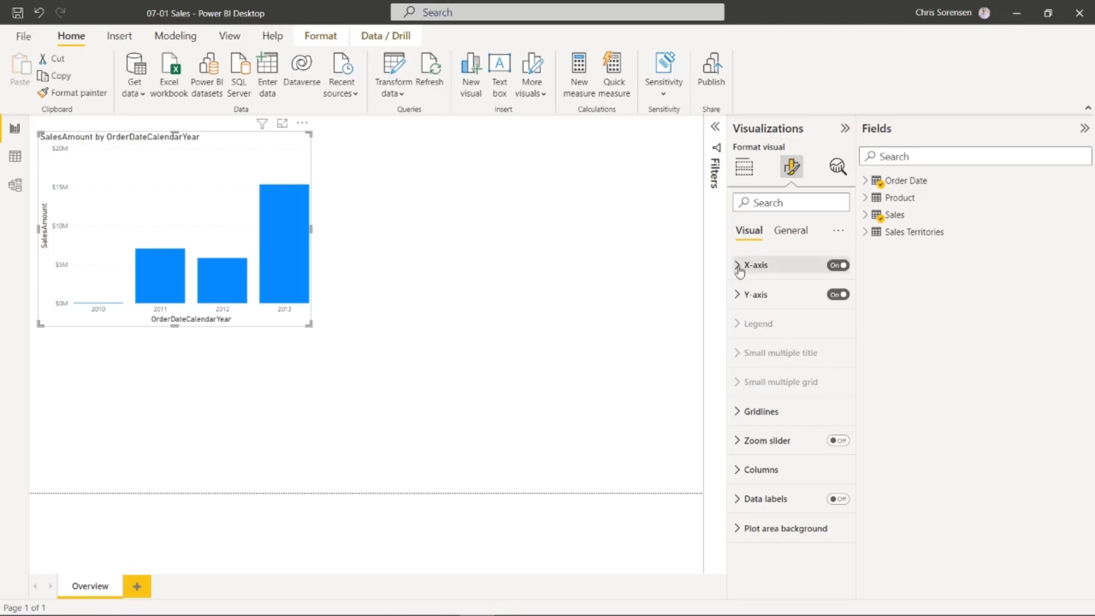
{"action": "left_click", "coordinate": [835, 267]}
{"action": "left_click", "coordinate": [836, 266]}
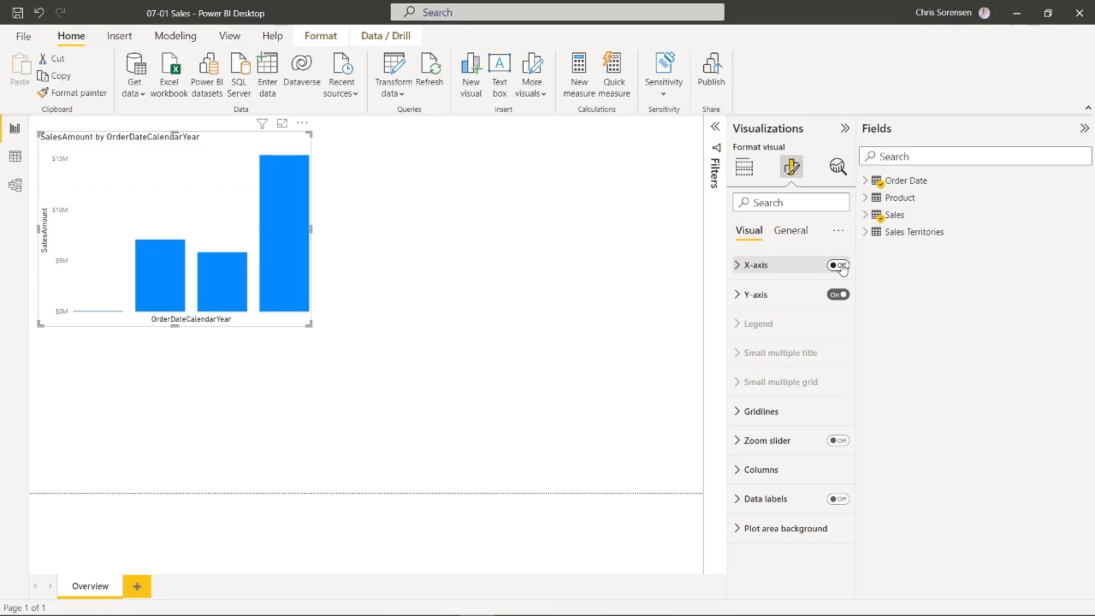
{"action": "left_click", "coordinate": [824, 271]}
{"action": "left_click", "coordinate": [825, 272]}
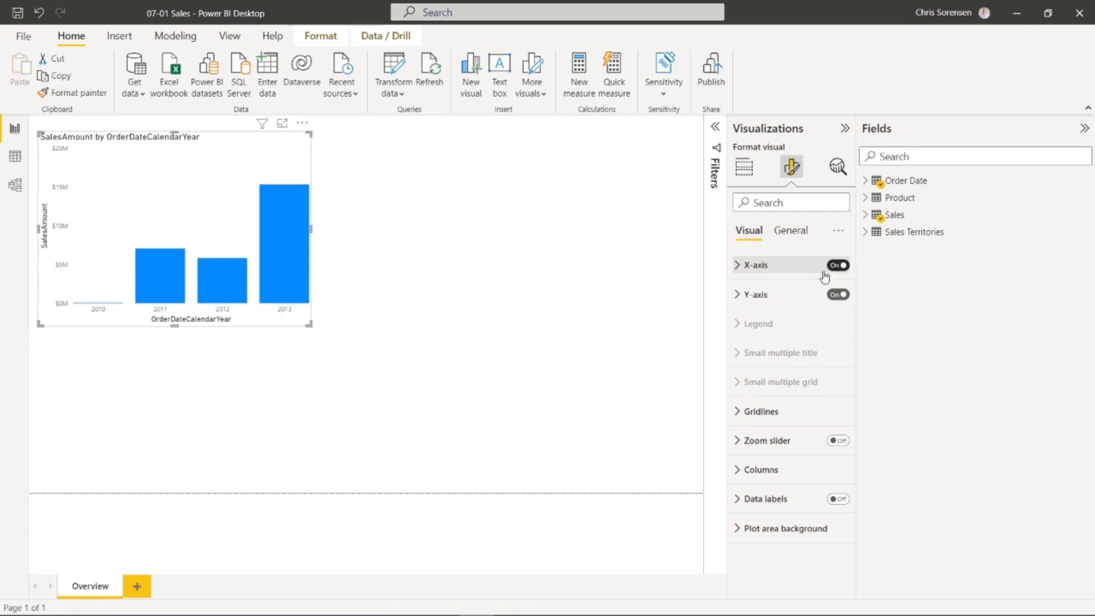
- Examine the X-axis range and title settings, switching the axis title off and back on
{"action": "left_click", "coordinate": [737, 265]}
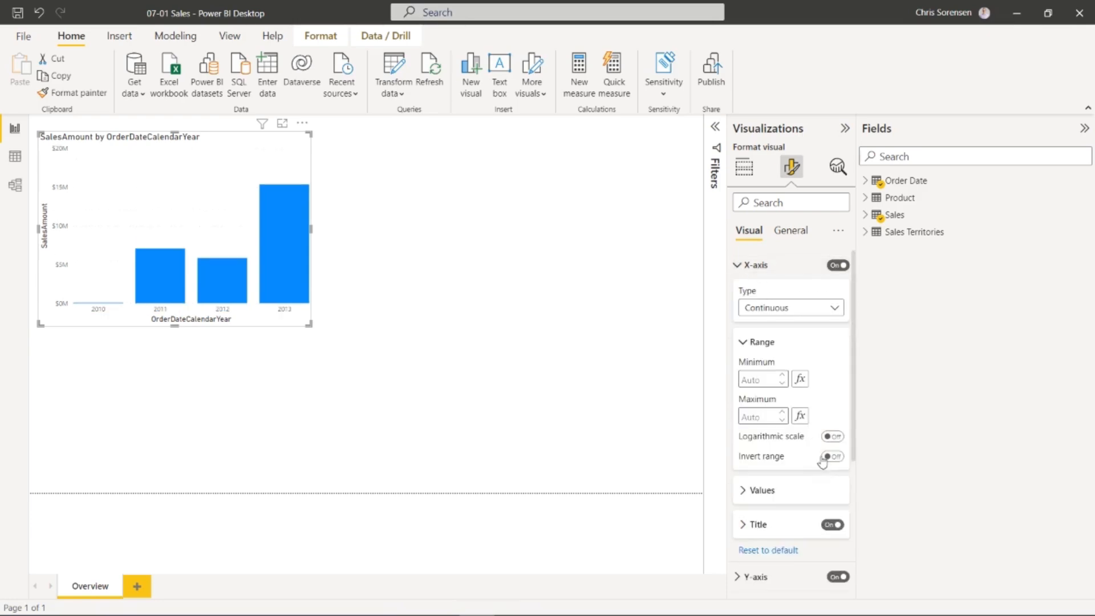
{"action": "scroll", "coordinate": [819, 451], "scroll_direction": "down", "scroll_amount": 2}
{"action": "scroll", "coordinate": [809, 449], "scroll_direction": "down", "scroll_amount": 2}
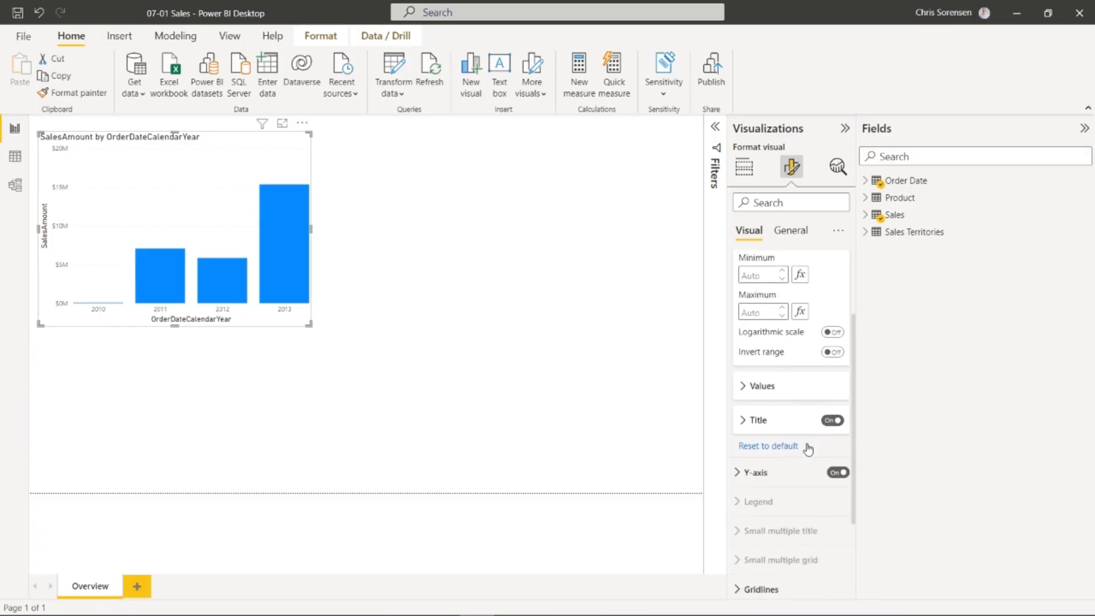
{"action": "left_click", "coordinate": [755, 427]}
{"action": "scroll", "coordinate": [784, 451], "scroll_direction": "down", "scroll_amount": 2}
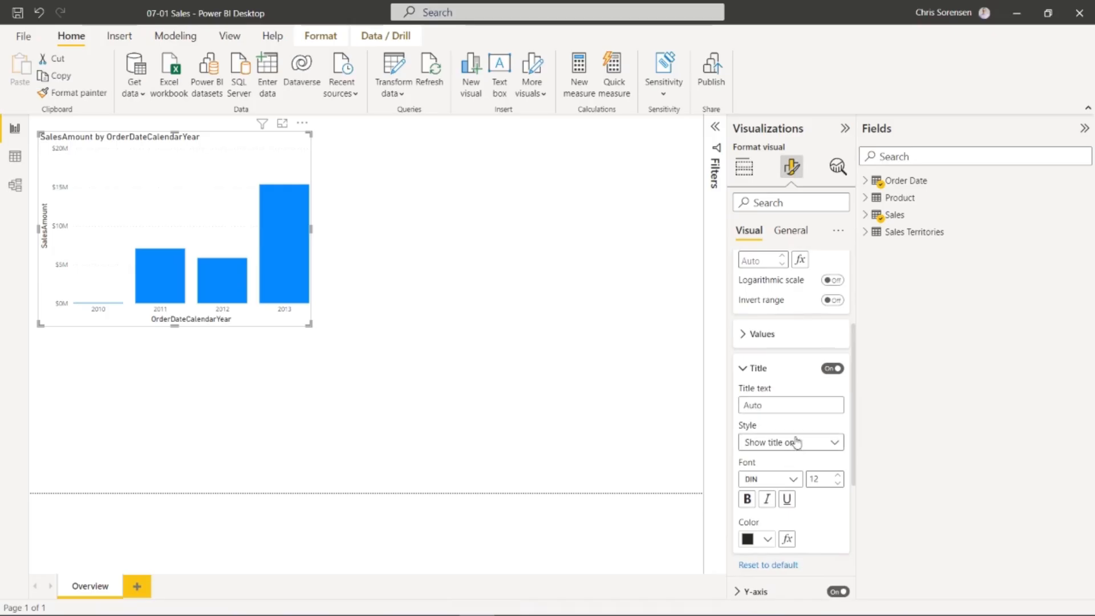
{"action": "scroll", "coordinate": [786, 454], "scroll_direction": "down", "scroll_amount": 2}
{"action": "left_click", "coordinate": [830, 316]}
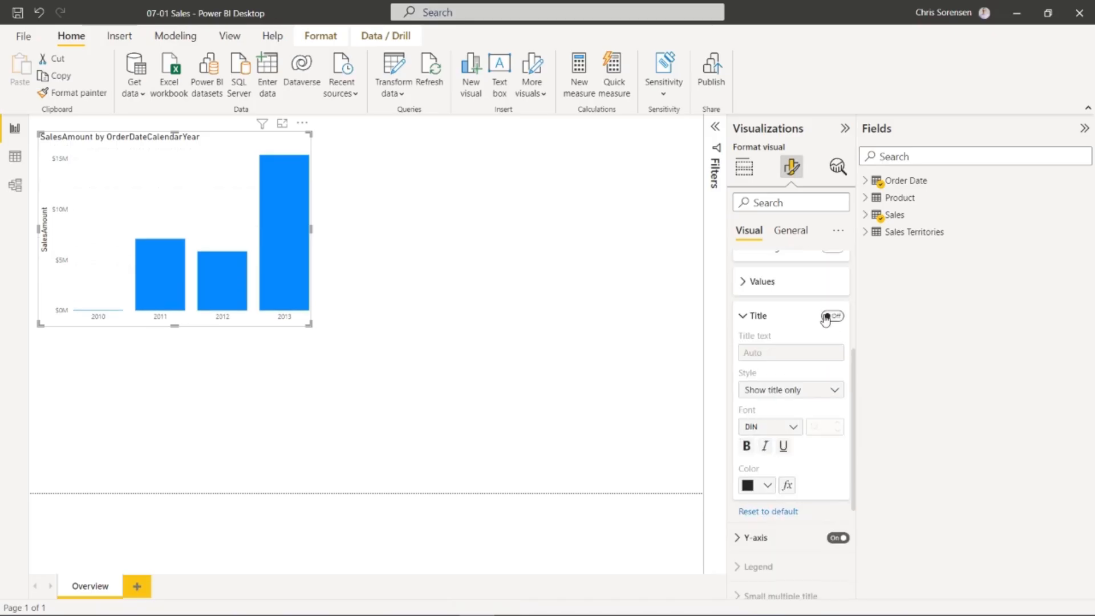
{"action": "left_click", "coordinate": [830, 316]}
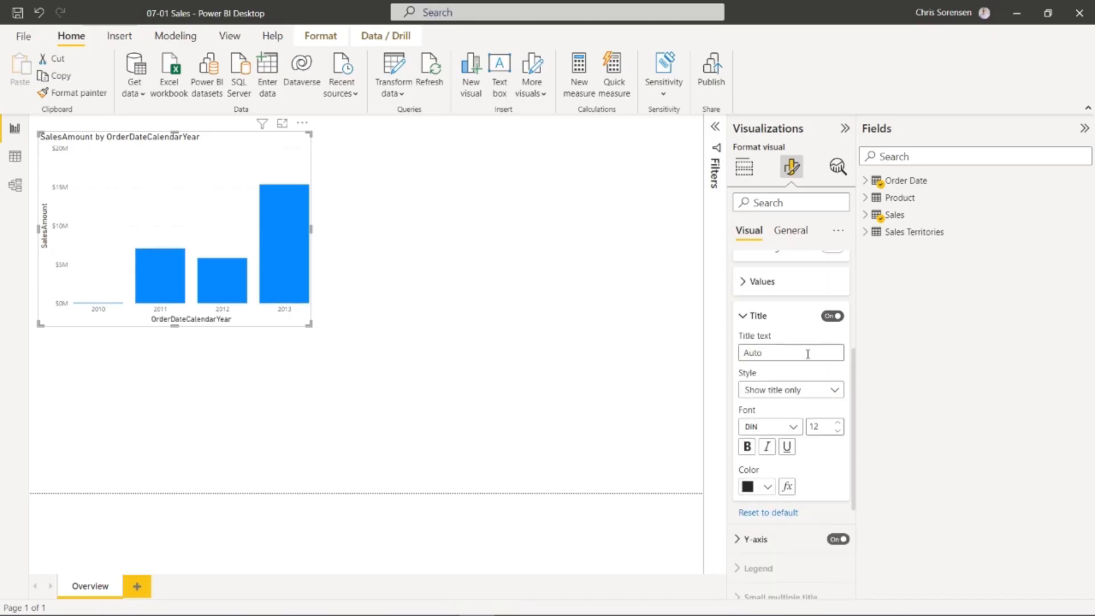
{"action": "scroll", "coordinate": [807, 354], "scroll_direction": "up", "scroll_amount": 2}
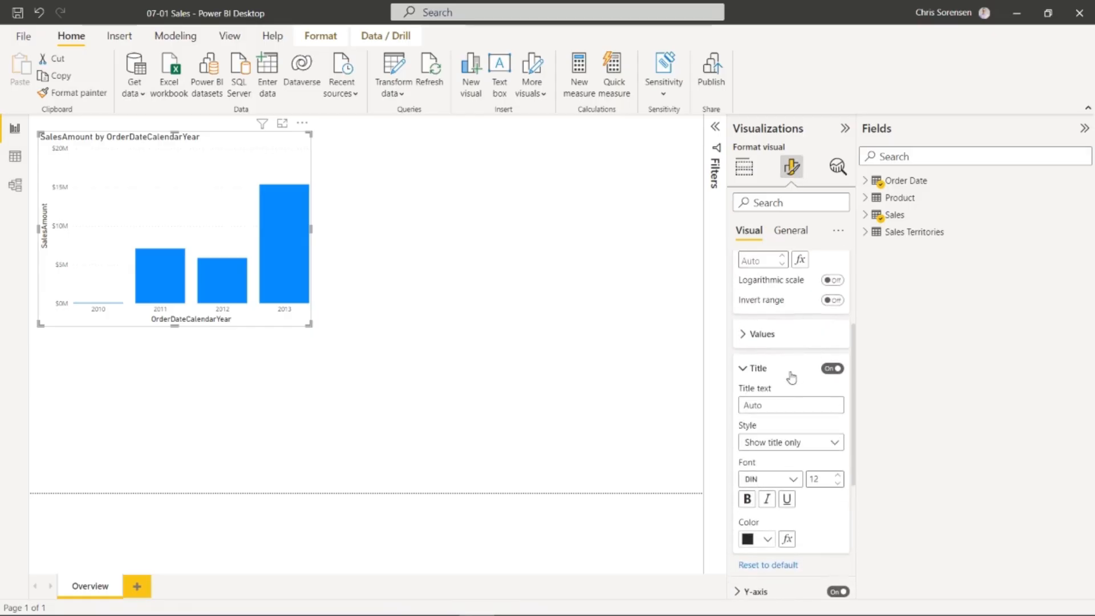
{"action": "left_click", "coordinate": [747, 369]}
{"action": "scroll", "coordinate": [786, 370], "scroll_direction": "up", "scroll_amount": 6}
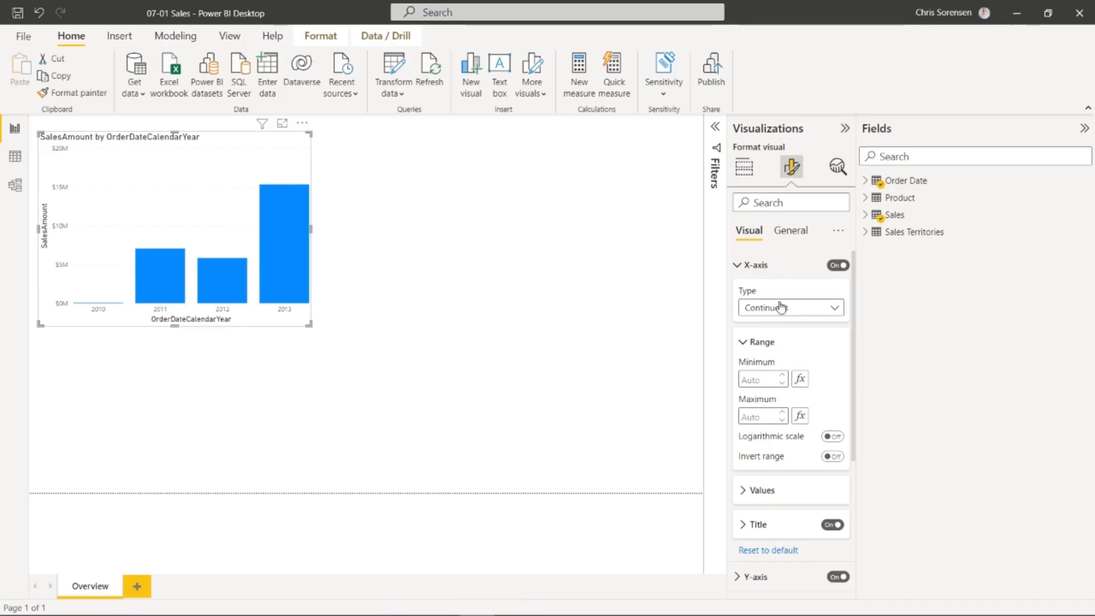
{"action": "left_click", "coordinate": [741, 267]}
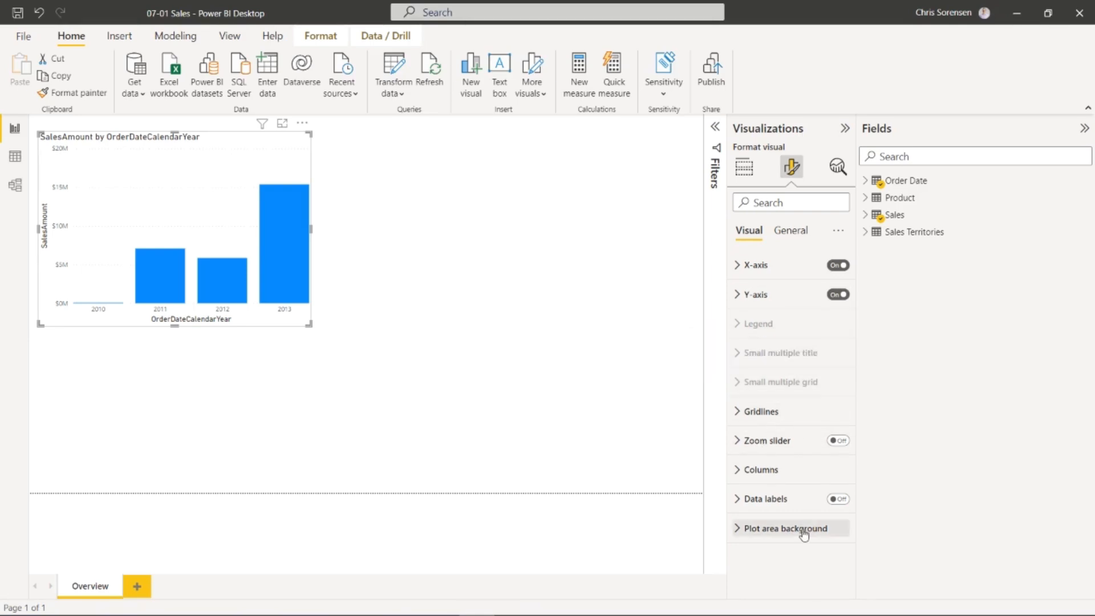
- Set the column chart's title to "Sales by Year", centred horizontally and in bold
{"action": "left_click", "coordinate": [789, 231]}
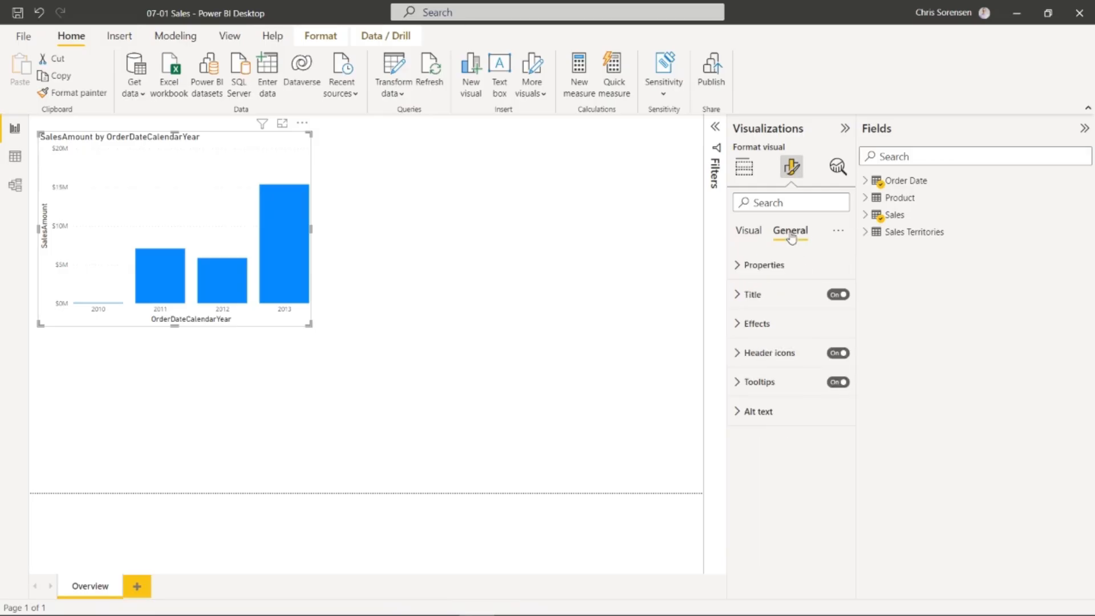
{"action": "left_click", "coordinate": [740, 296]}
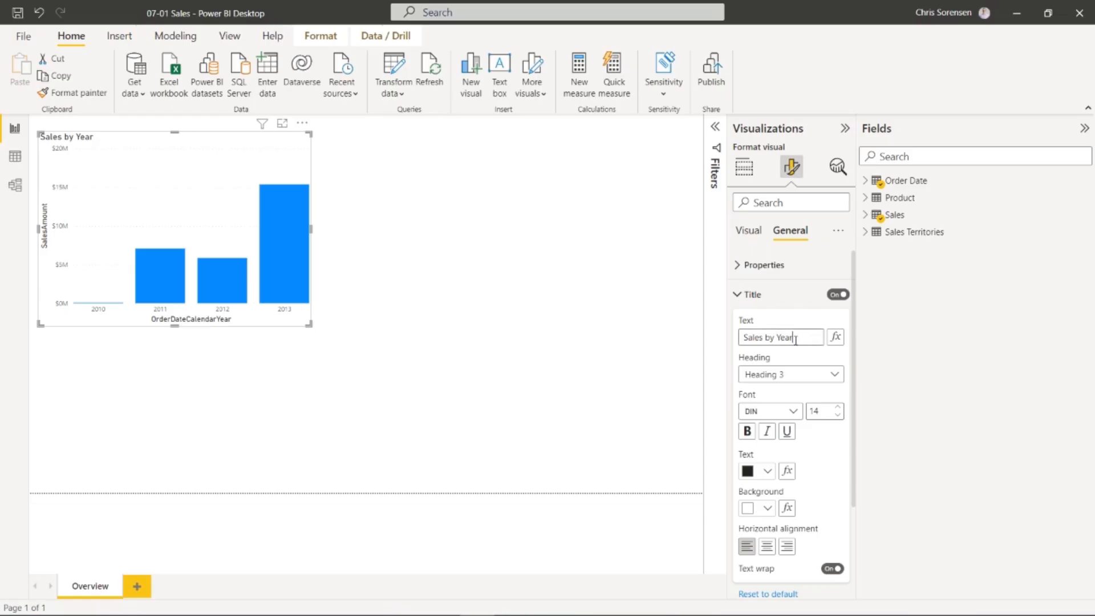
{"action": "left_click", "coordinate": [766, 548]}
{"action": "left_click", "coordinate": [748, 432]}
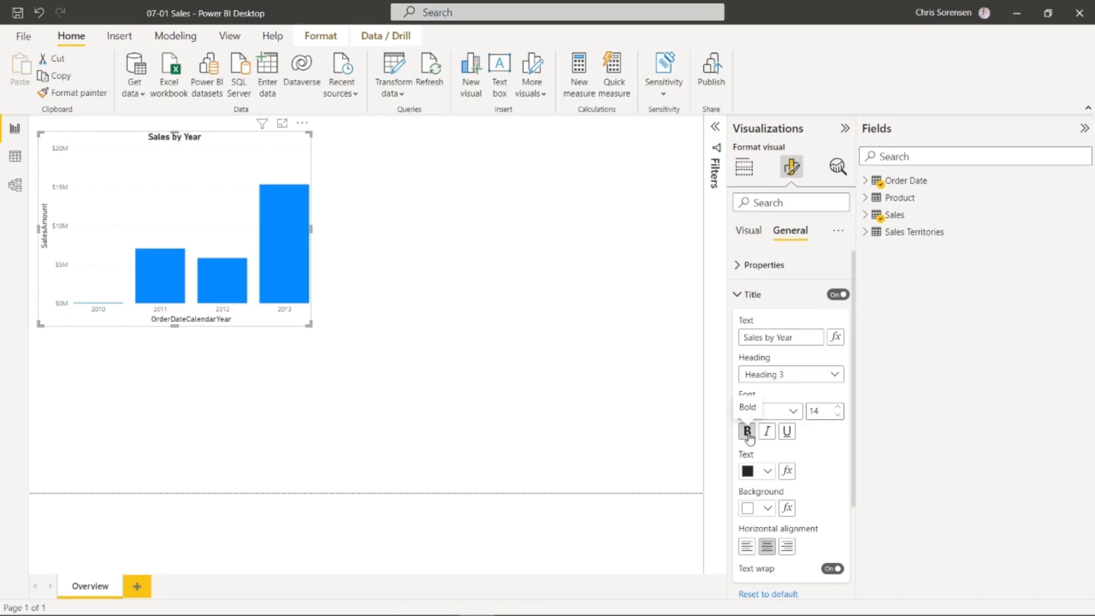
{"action": "left_click", "coordinate": [739, 294]}
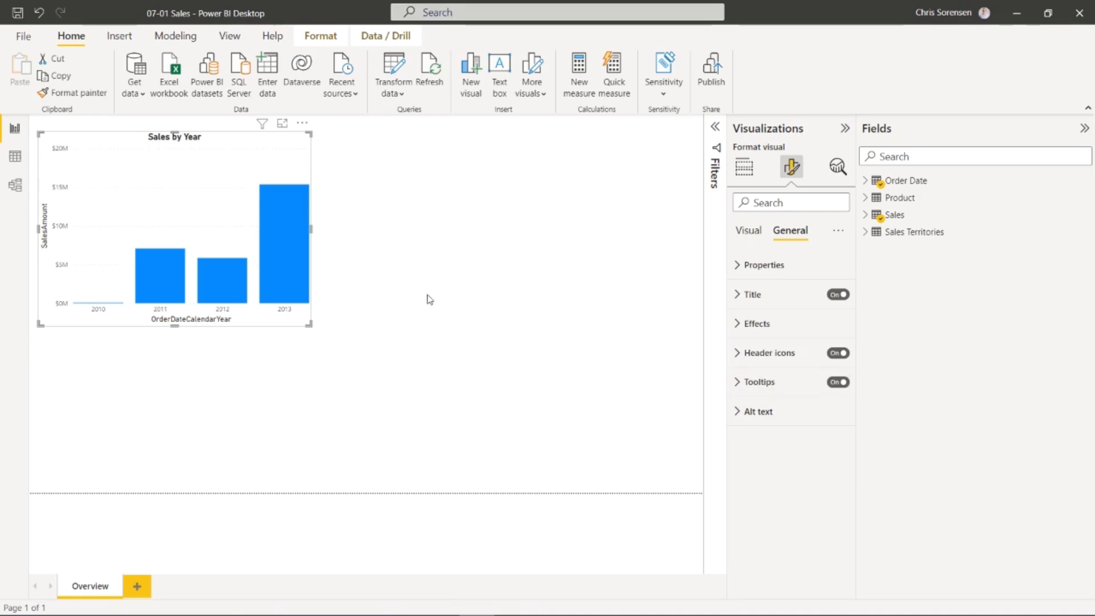
- Switch the column chart's tooltips off and back on, and examine the tooltip type and page options
{"action": "mouse_move", "coordinate": [290, 281]}
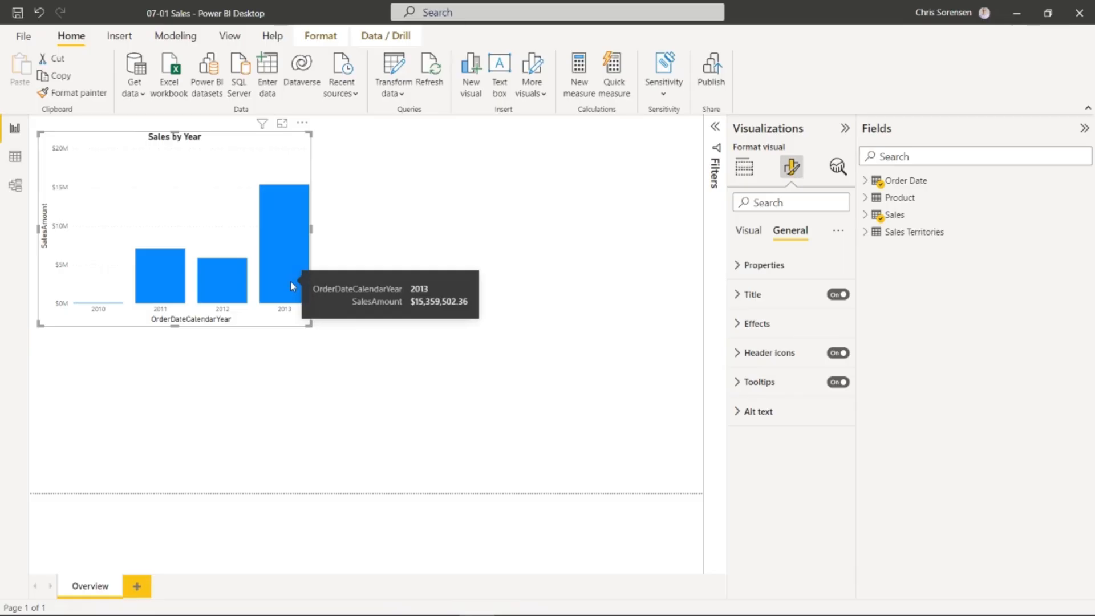
{"action": "left_click", "coordinate": [837, 383]}
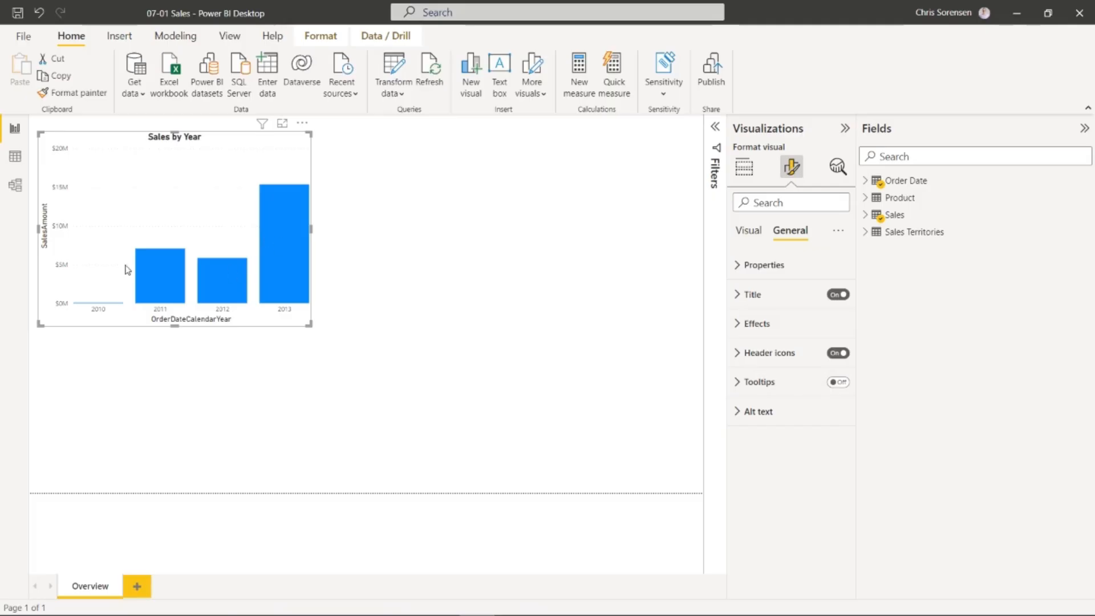
{"action": "left_click", "coordinate": [839, 382]}
{"action": "left_click", "coordinate": [755, 382]}
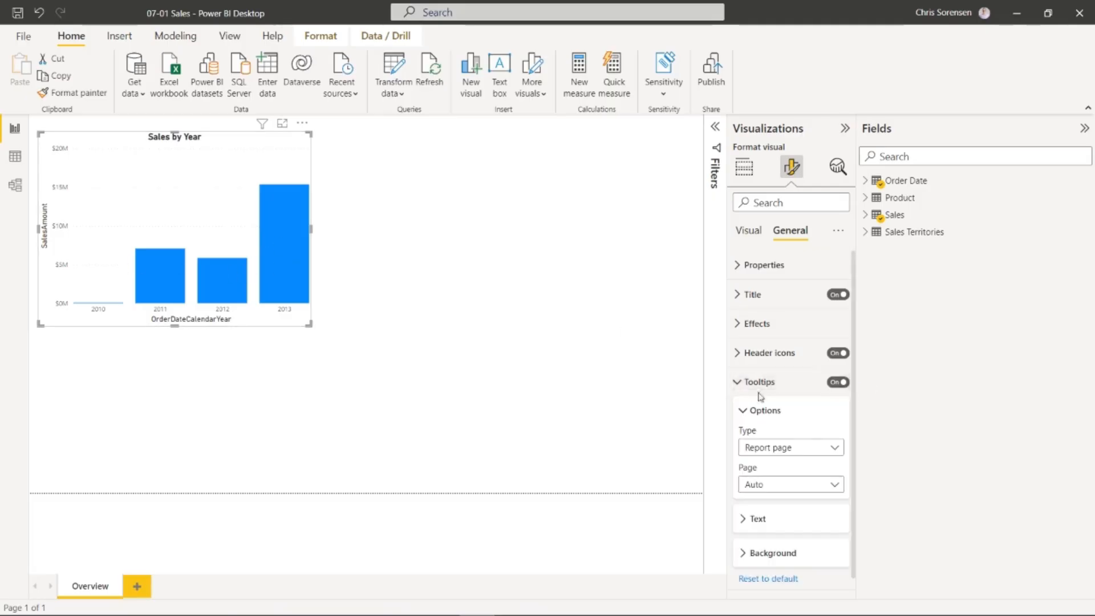
{"action": "scroll", "coordinate": [798, 516], "scroll_direction": "down", "scroll_amount": 1}
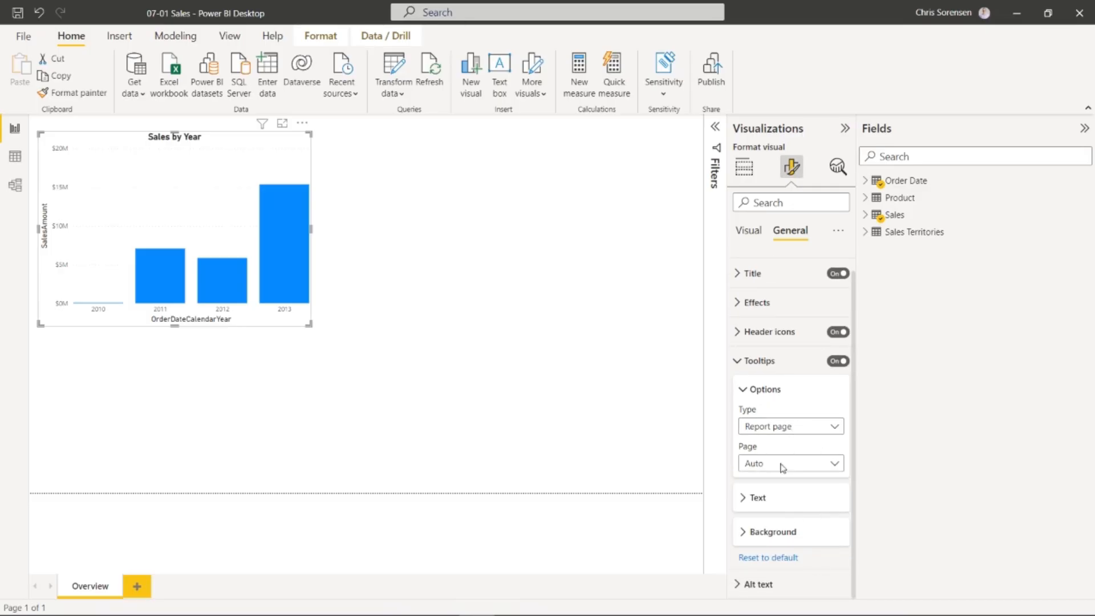
{"action": "left_click", "coordinate": [738, 360]}
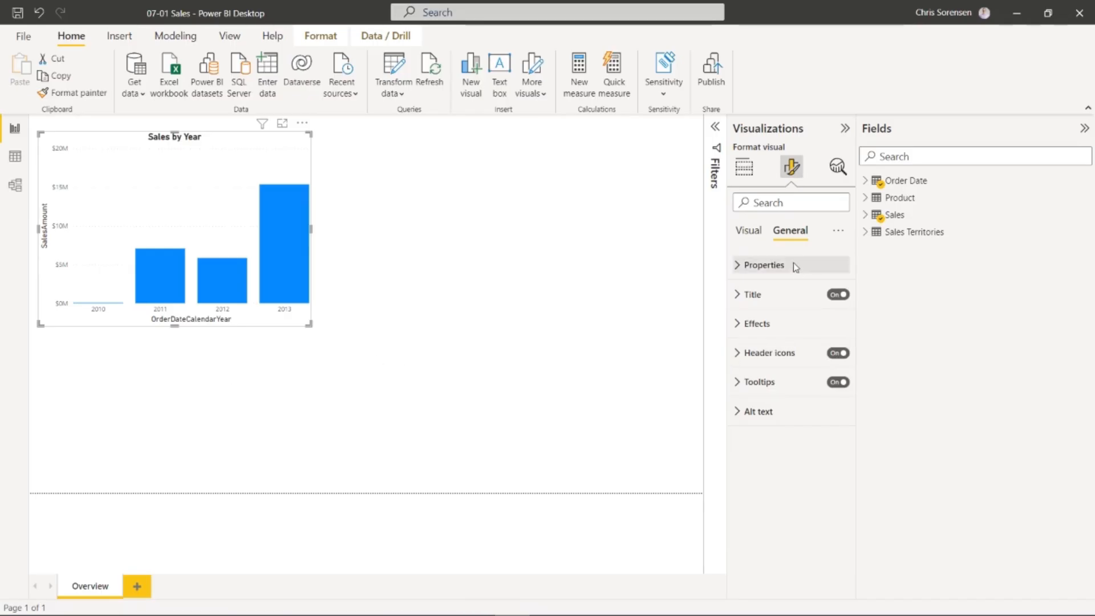
{"action": "left_click", "coordinate": [753, 231]}
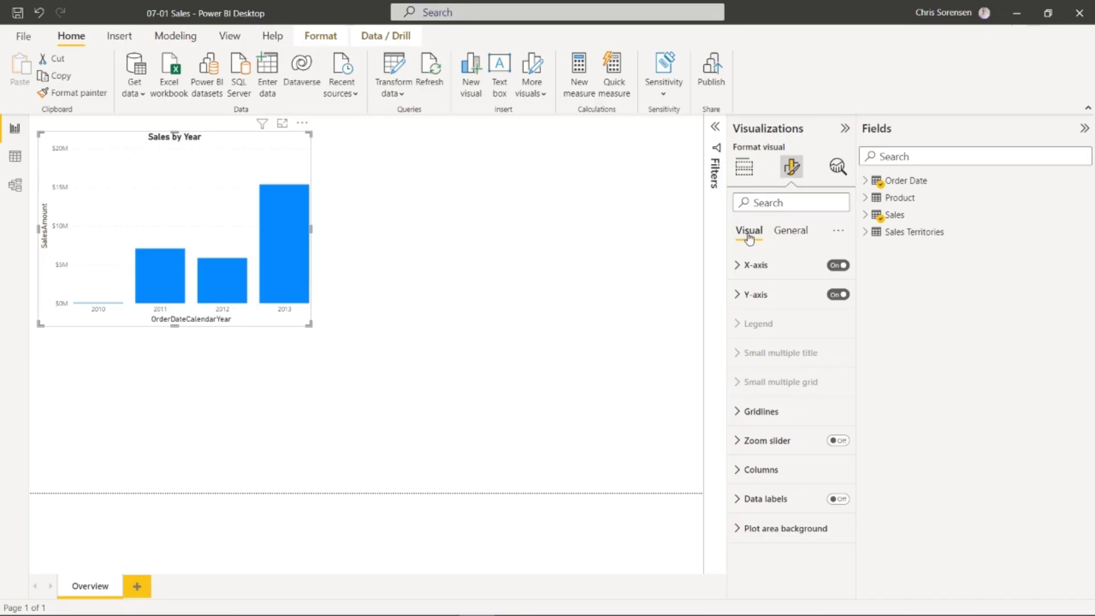
- Review the column chart's general and visual format settings, and convert it to a table to compare the visual format options
{"action": "left_click", "coordinate": [780, 232]}
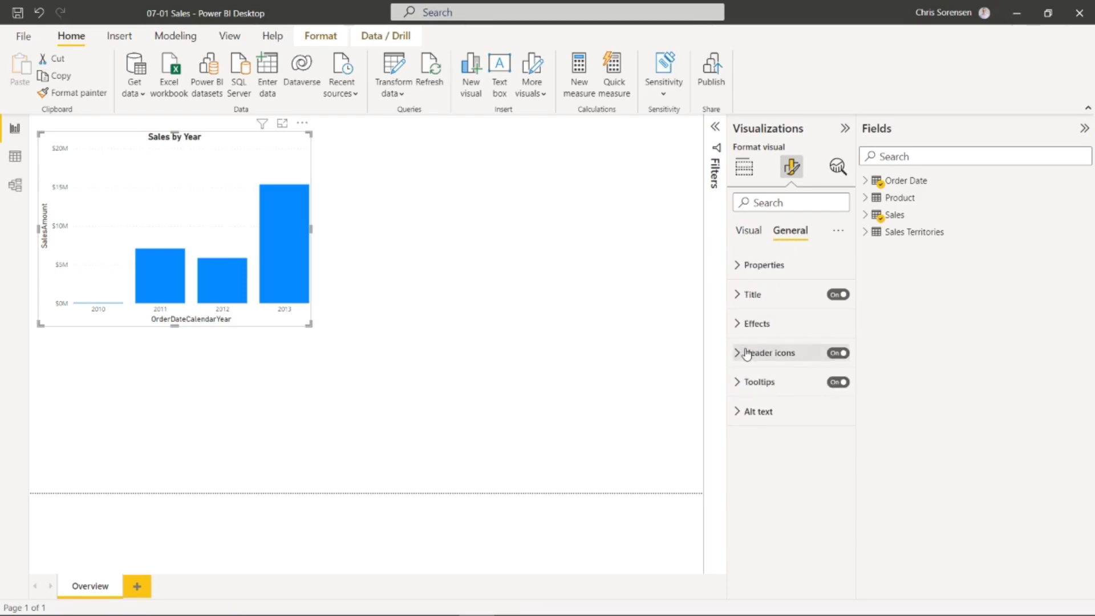
{"action": "left_click", "coordinate": [746, 237]}
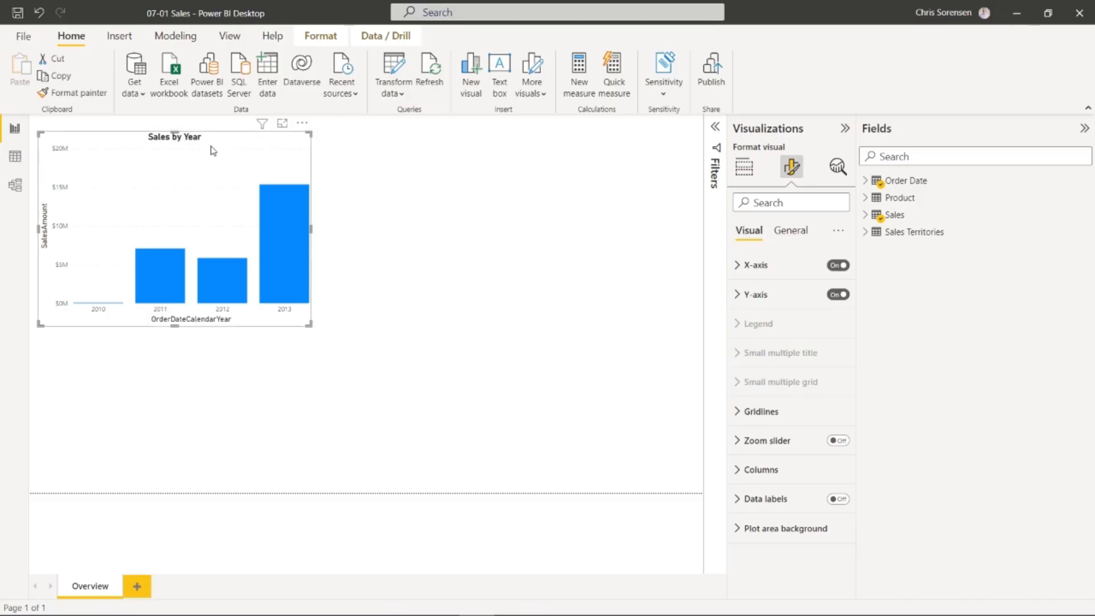
{"action": "left_click", "coordinate": [744, 167]}
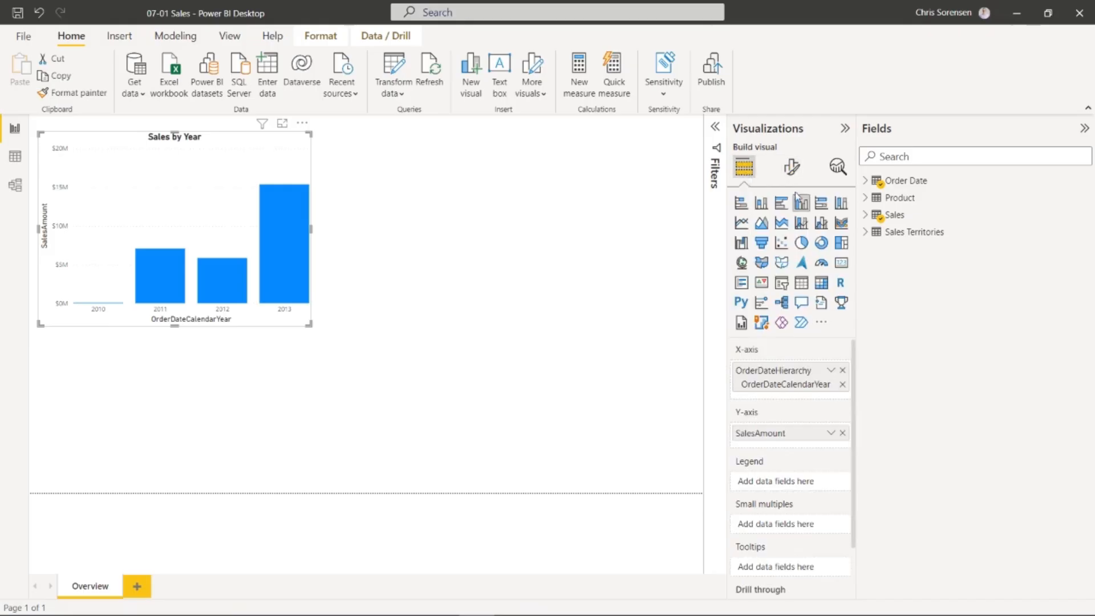
{"action": "left_click", "coordinate": [801, 283]}
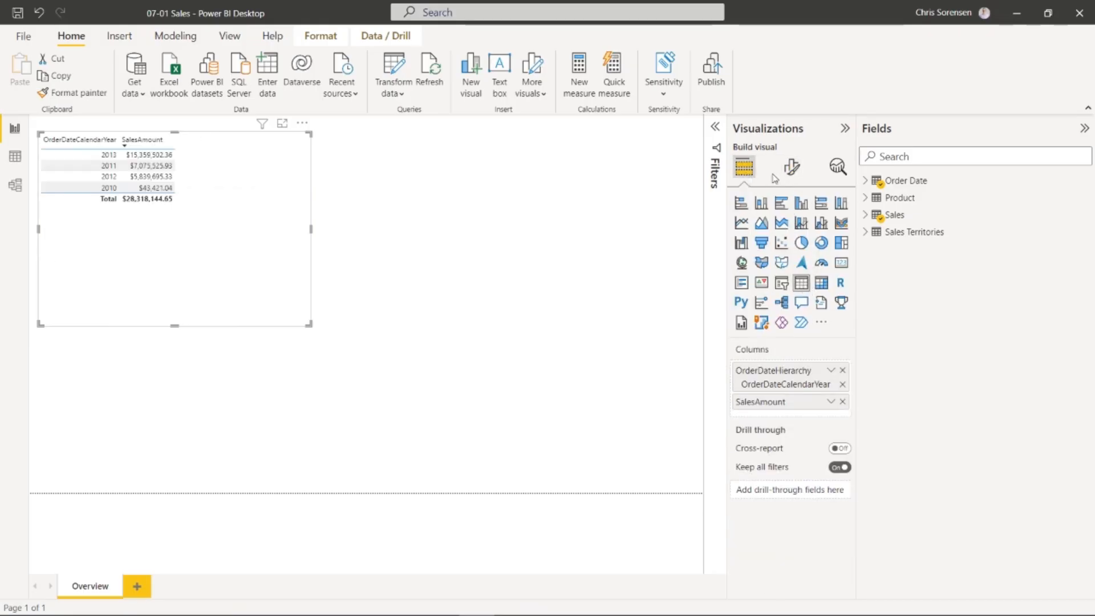
{"action": "left_click", "coordinate": [791, 167]}
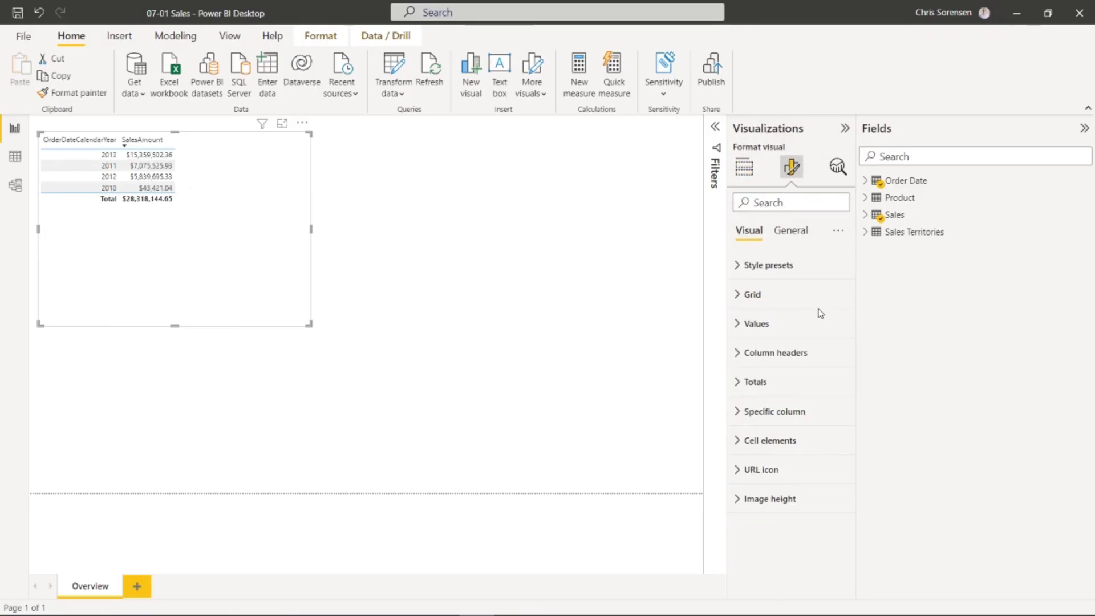
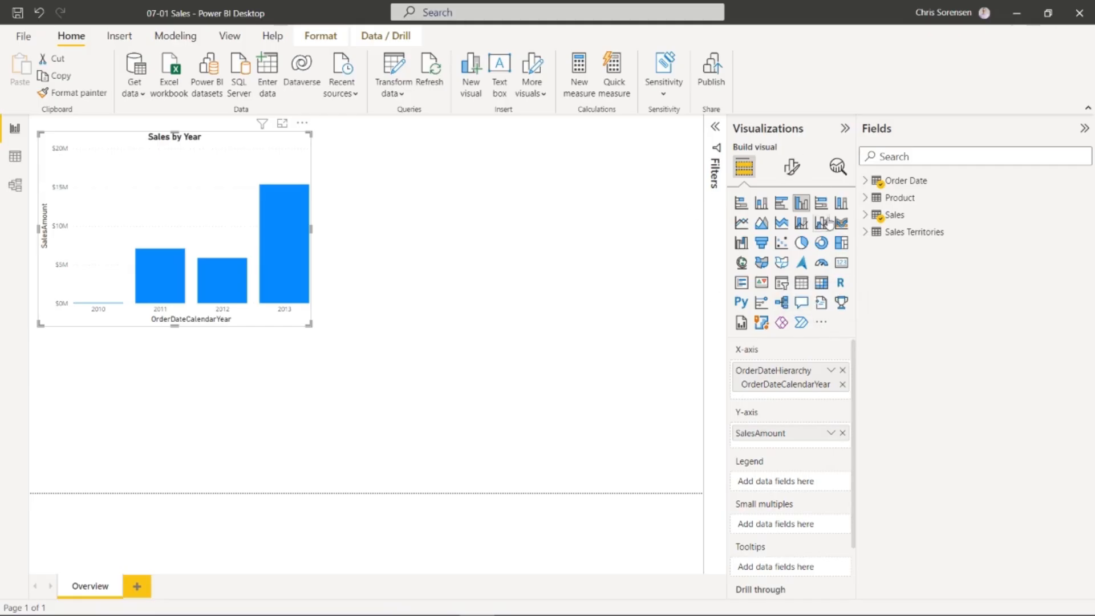
- Browse the gallery of additional visuals, looking through the organizational and AppSource collections
{"action": "left_click", "coordinate": [821, 327]}
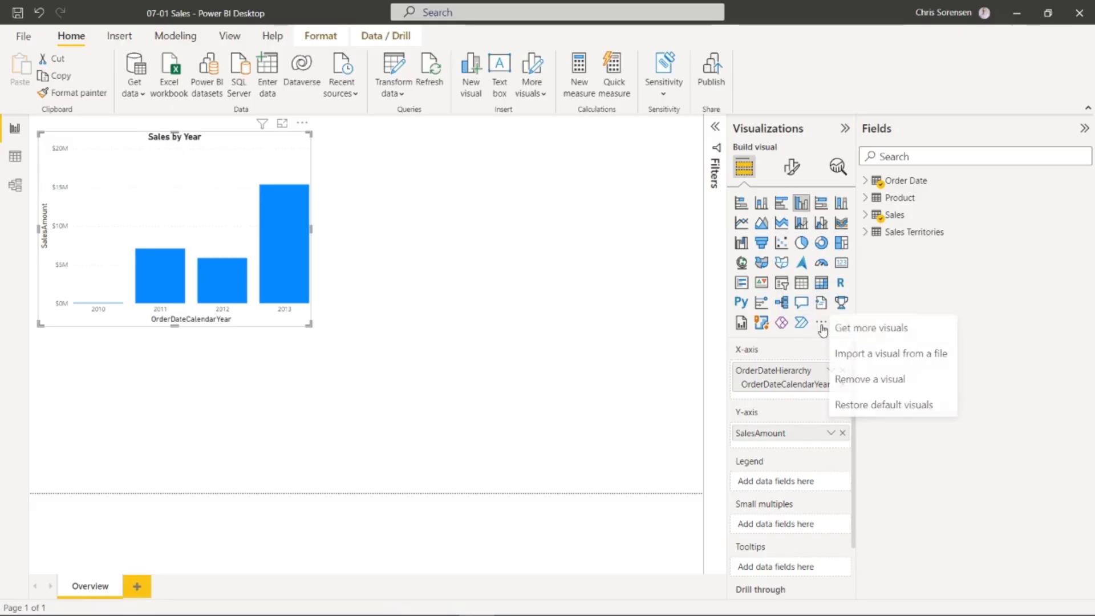
{"action": "left_click", "coordinate": [858, 333]}
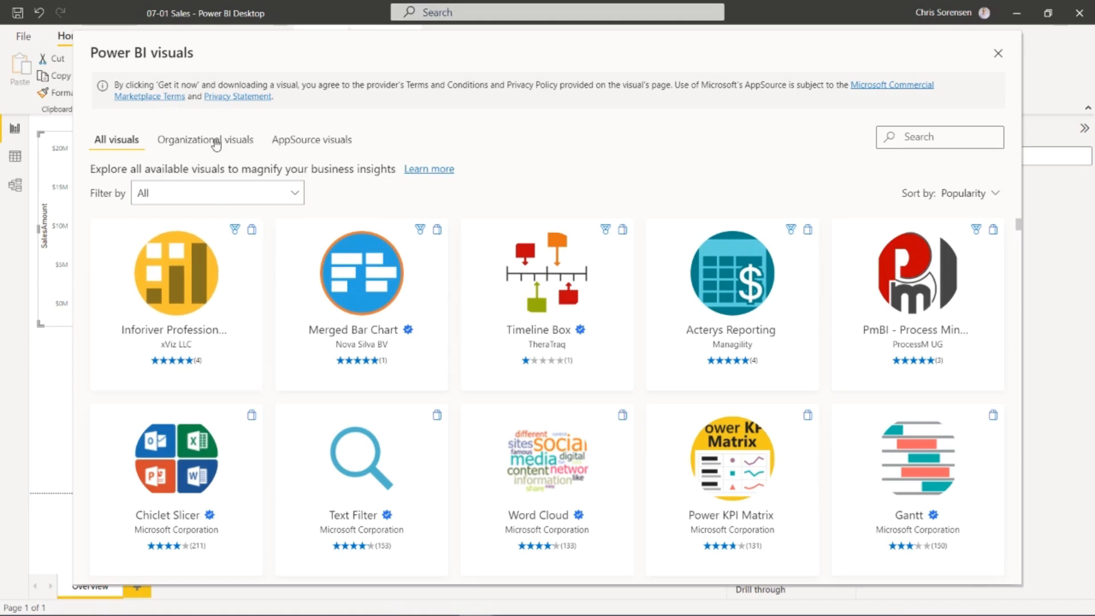
{"action": "left_click", "coordinate": [216, 143]}
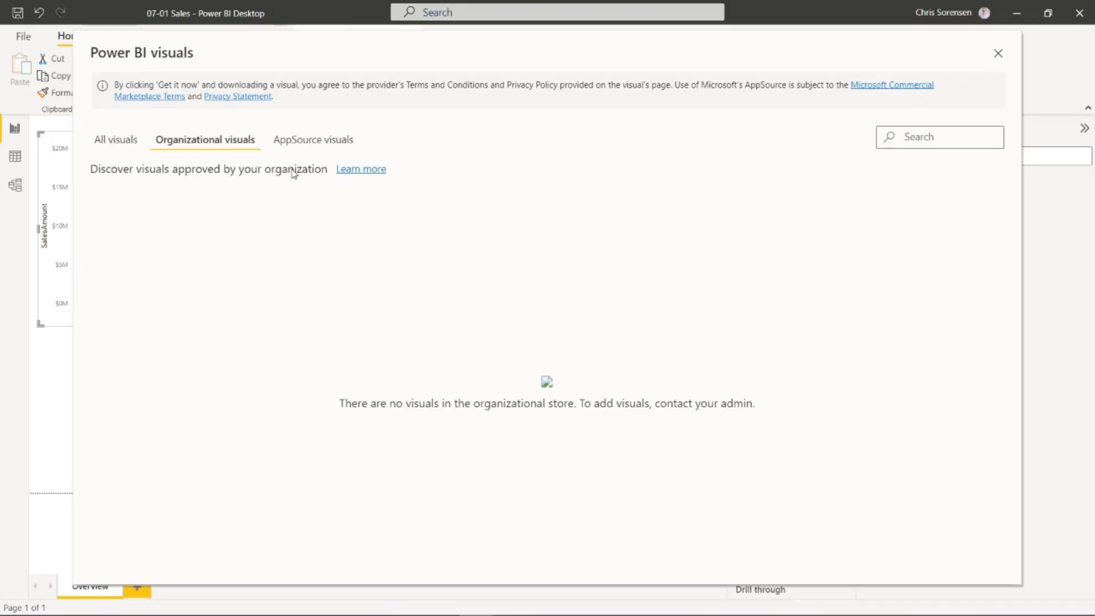
{"action": "left_click", "coordinate": [303, 146]}
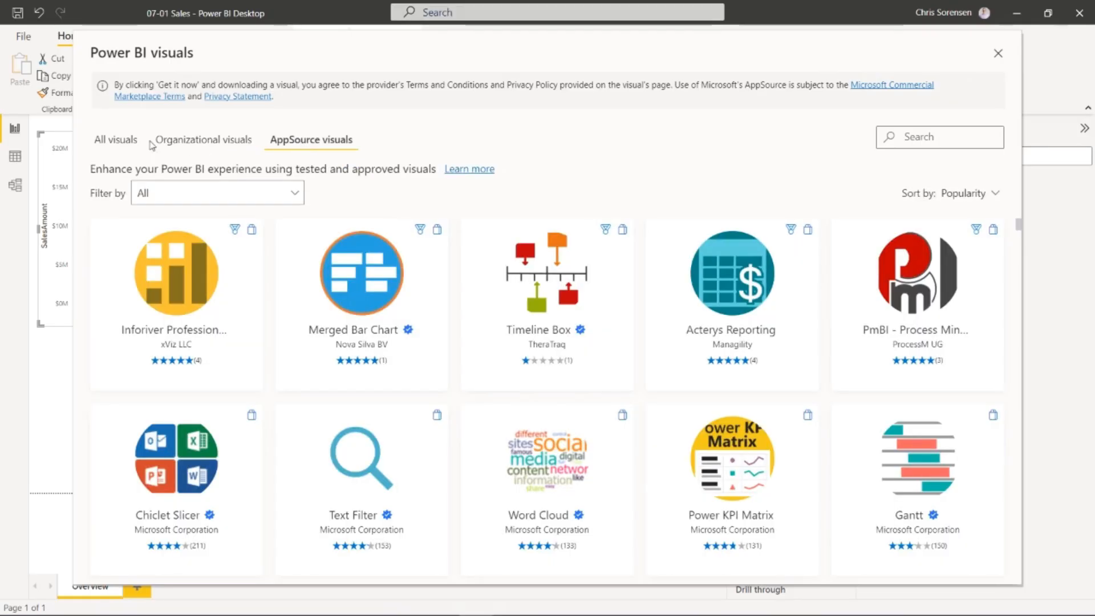
- Search all available visuals for "sunbu" and add Microsoft Corporation's Sunburst visual to the report
{"action": "left_click", "coordinate": [114, 140]}
{"action": "left_click", "coordinate": [928, 135]}
{"action": "type", "text": "sunbu"}
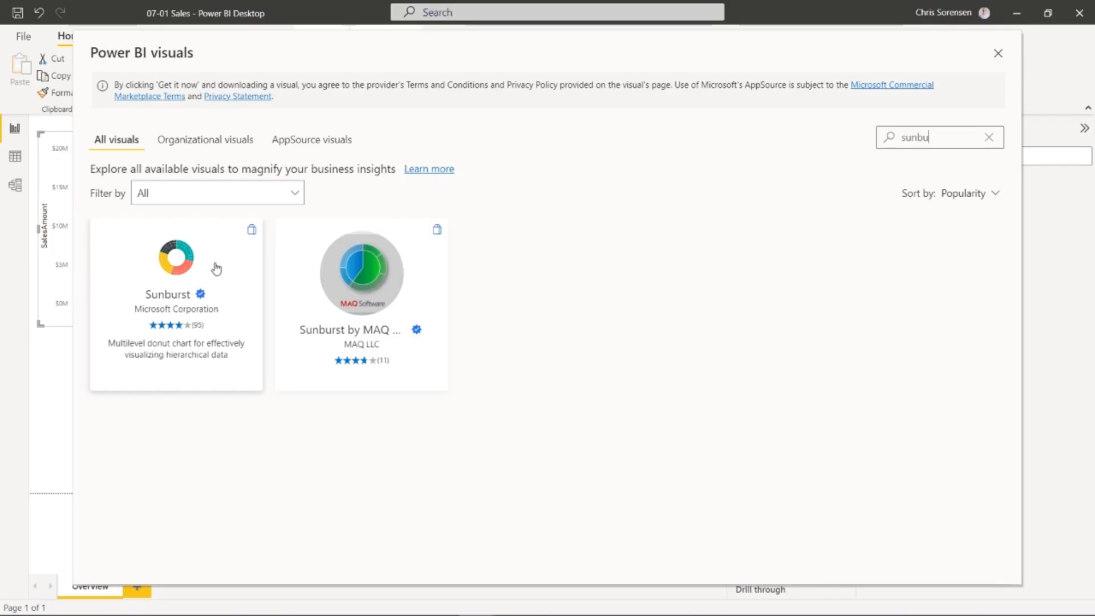
{"action": "left_click", "coordinate": [150, 275]}
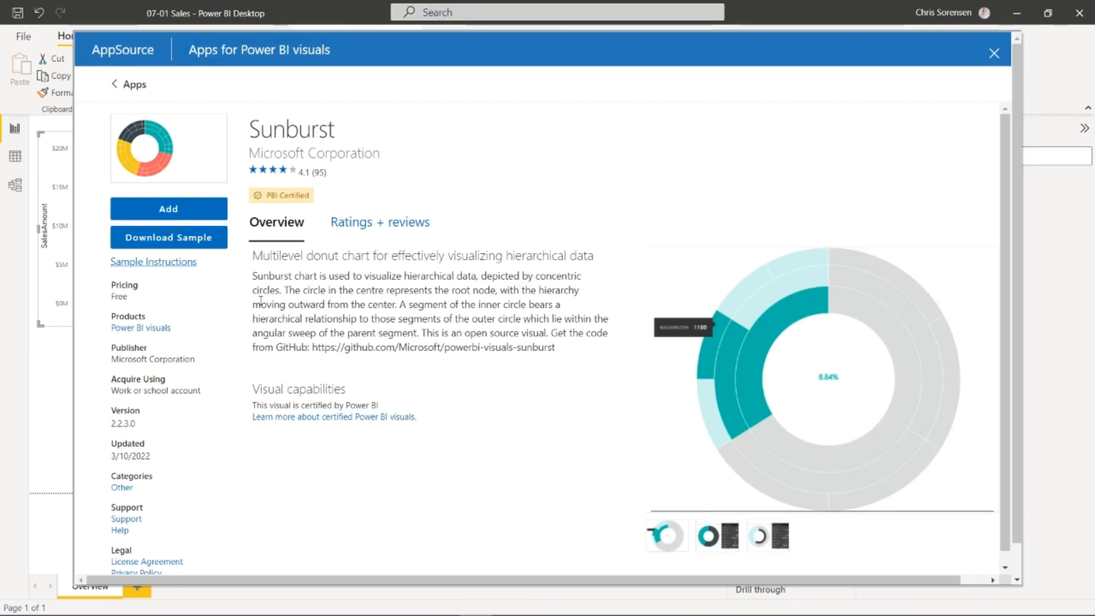
{"action": "left_click", "coordinate": [179, 210]}
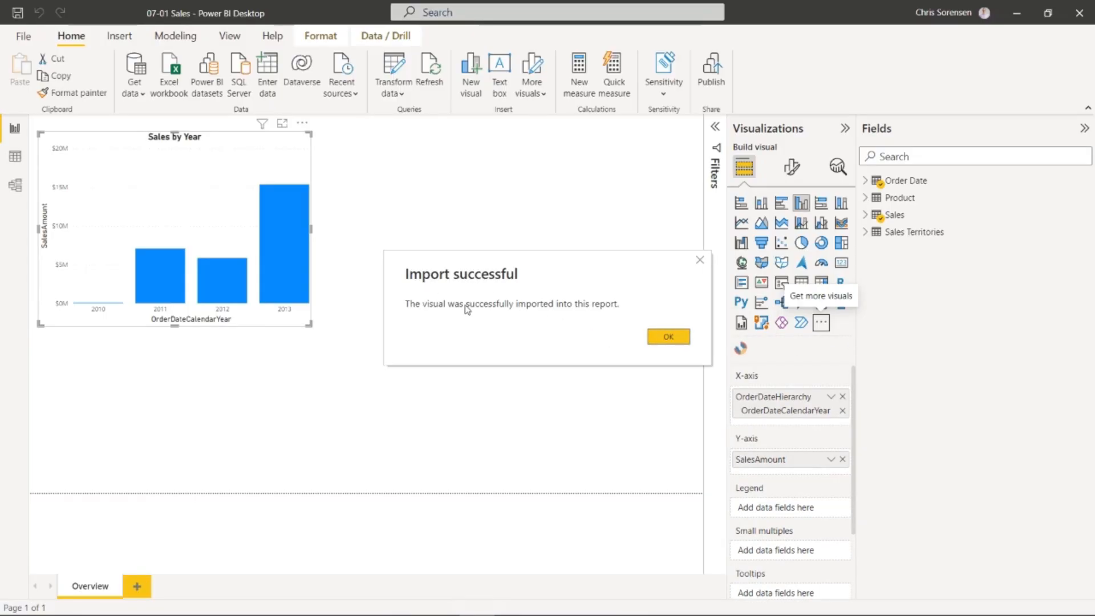
{"action": "left_click", "coordinate": [663, 341]}
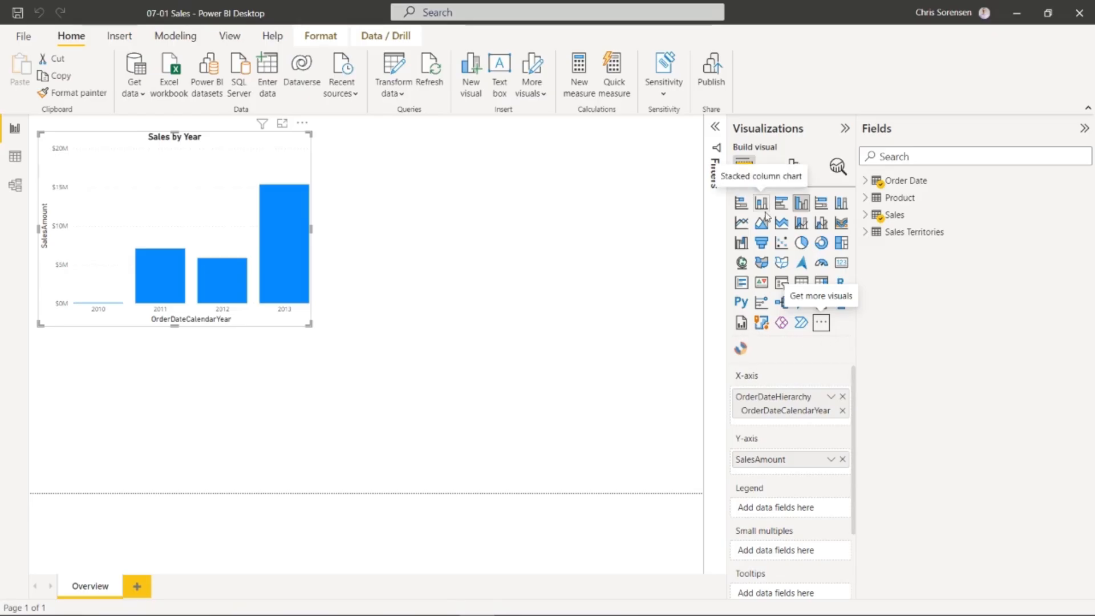
- Try the Sales by Year visual as a Sunburst and a clustered bar chart, and return it to a clustered column chart
{"action": "left_click", "coordinate": [743, 351]}
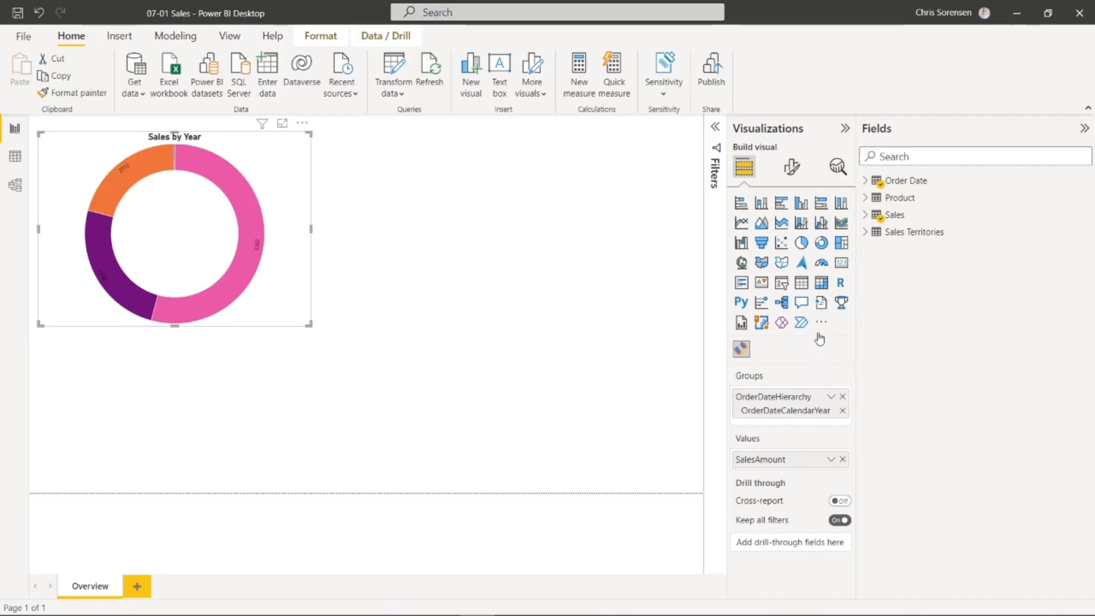
{"action": "left_click", "coordinate": [782, 203]}
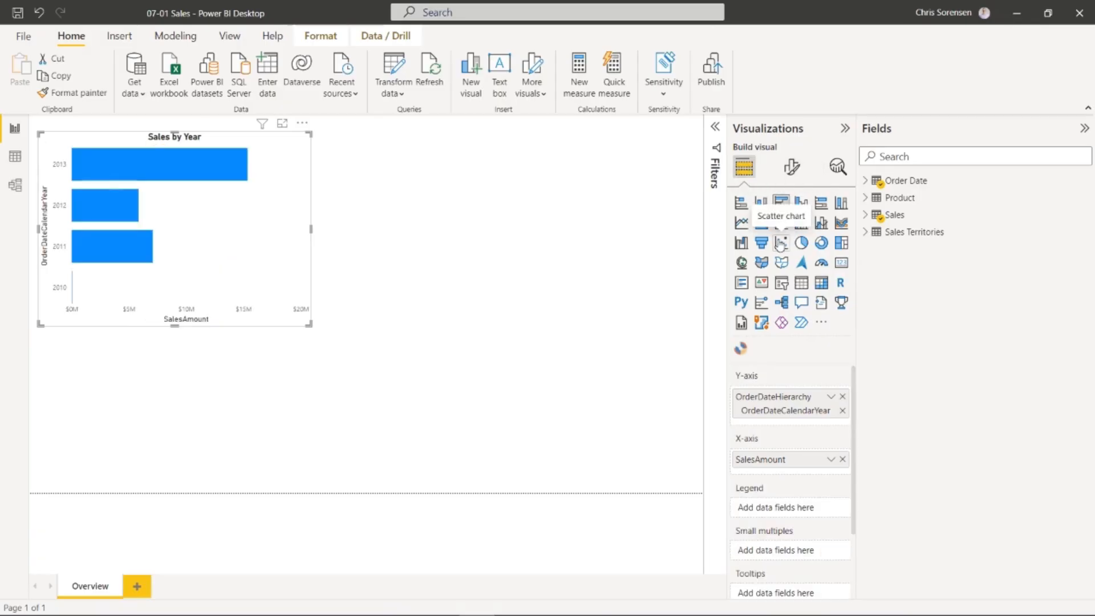
{"action": "left_click", "coordinate": [801, 203]}
- Remove the imported Sunburst visual from the report
{"action": "left_click", "coordinate": [819, 326]}
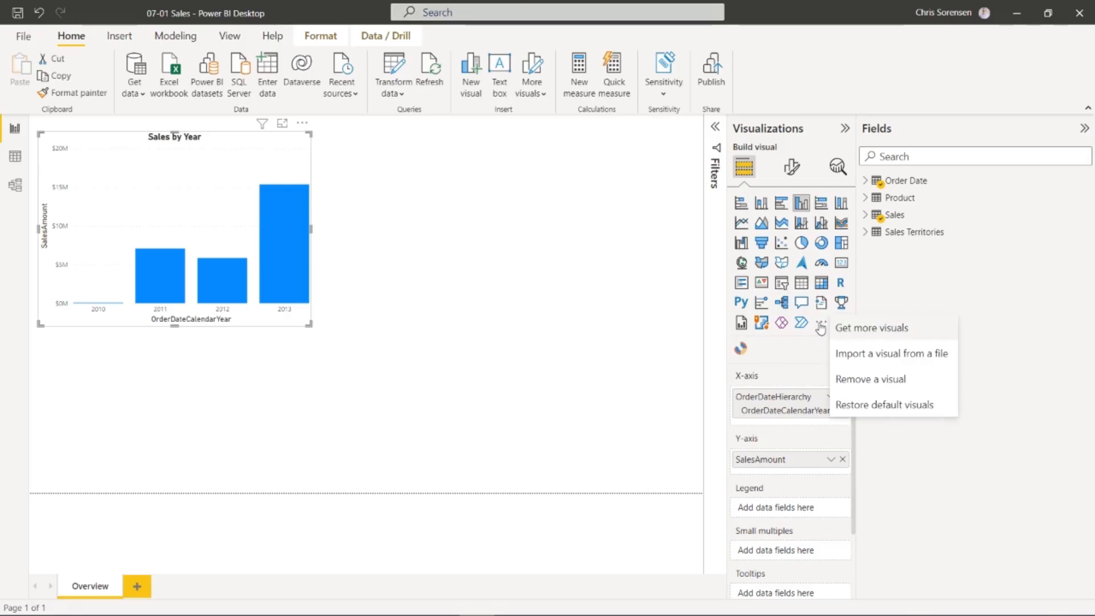
{"action": "left_click", "coordinate": [893, 381]}
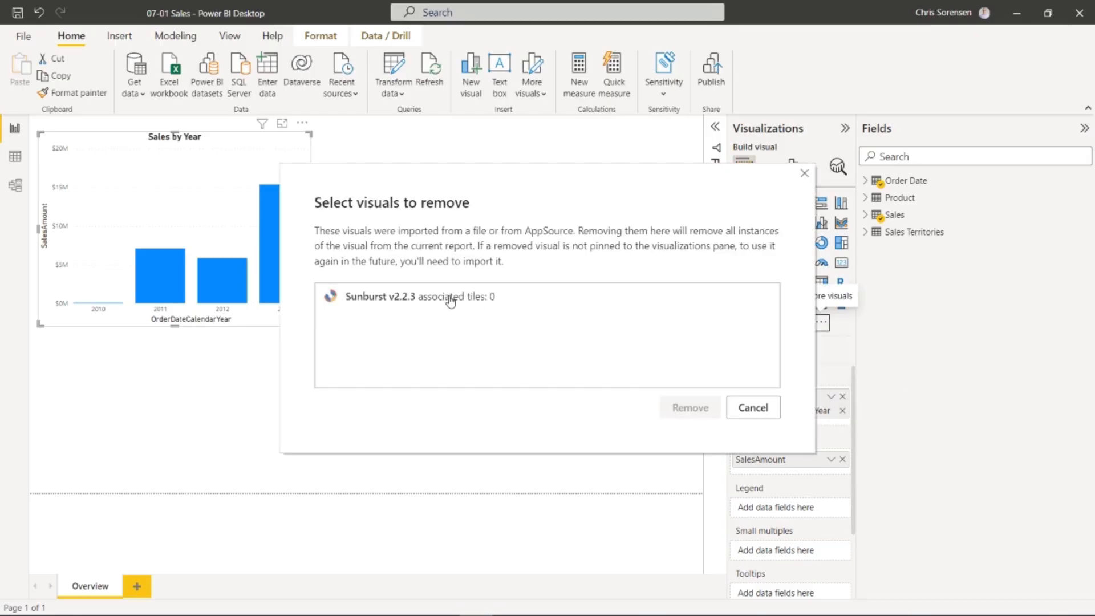
{"action": "left_click", "coordinate": [480, 307]}
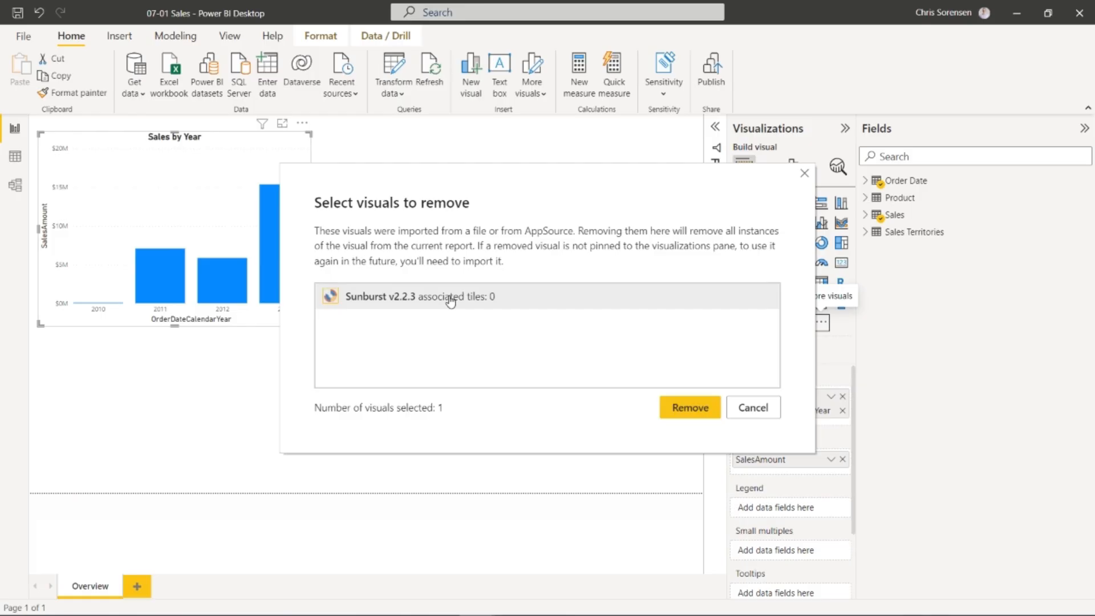
{"action": "left_click", "coordinate": [693, 408]}
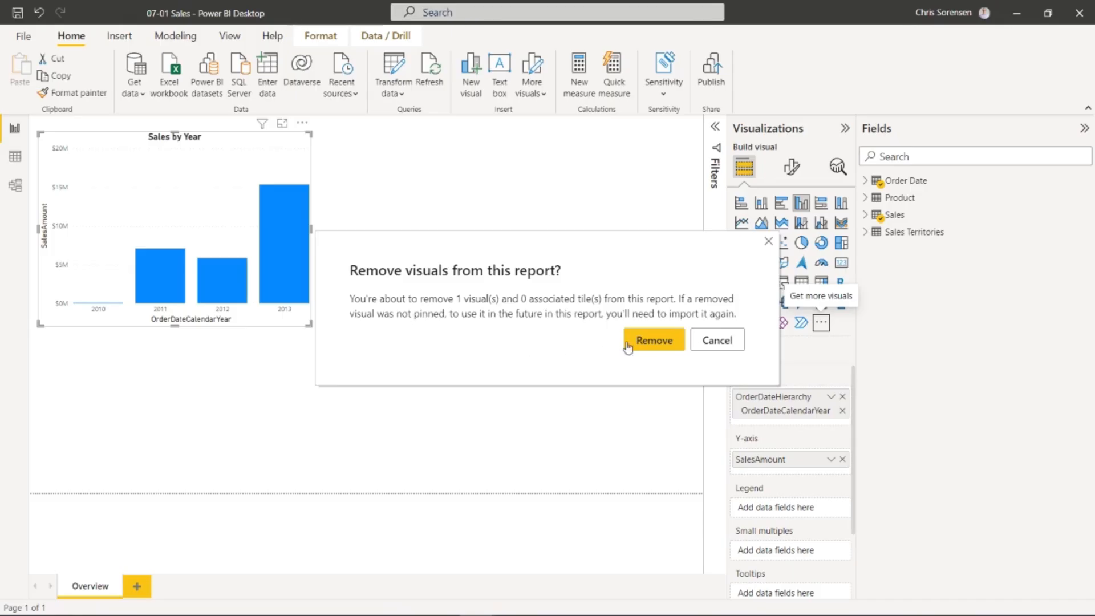
{"action": "left_click", "coordinate": [647, 340]}
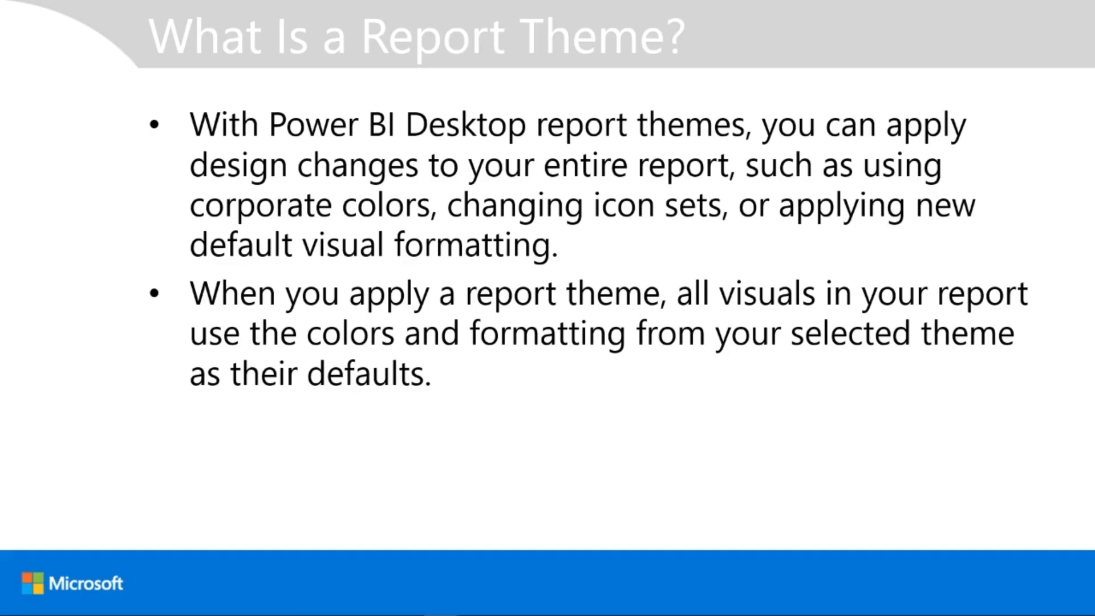
{"action": "key", "text": "Right"}
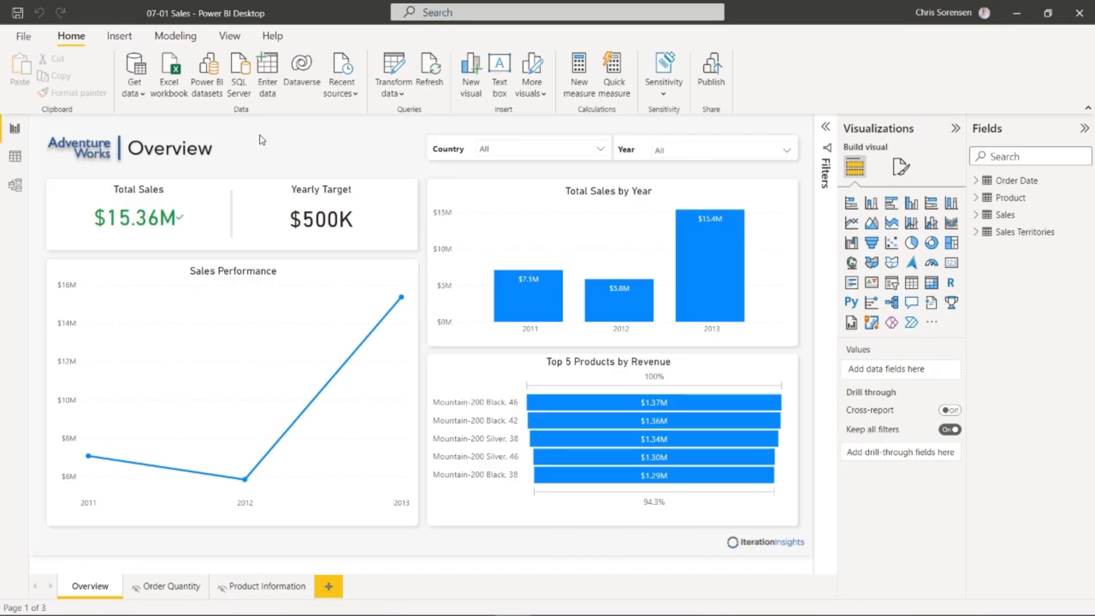
- Try the purple gradient theme and the City park, Classic and Classroom themes on the Overview report
{"action": "left_click", "coordinate": [231, 37]}
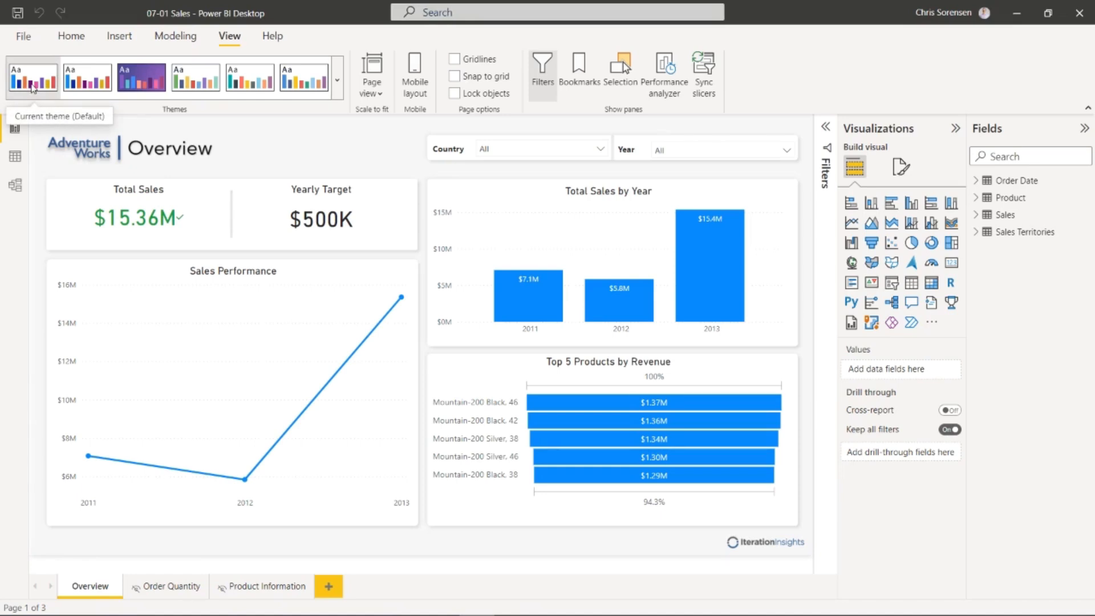
{"action": "left_click", "coordinate": [141, 80]}
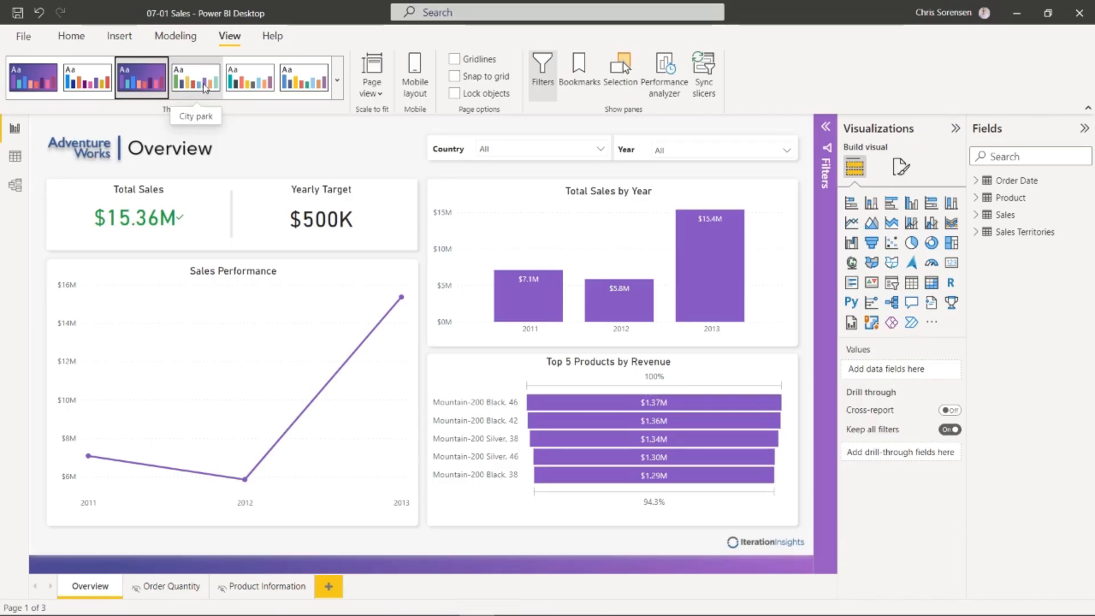
{"action": "left_click", "coordinate": [203, 86]}
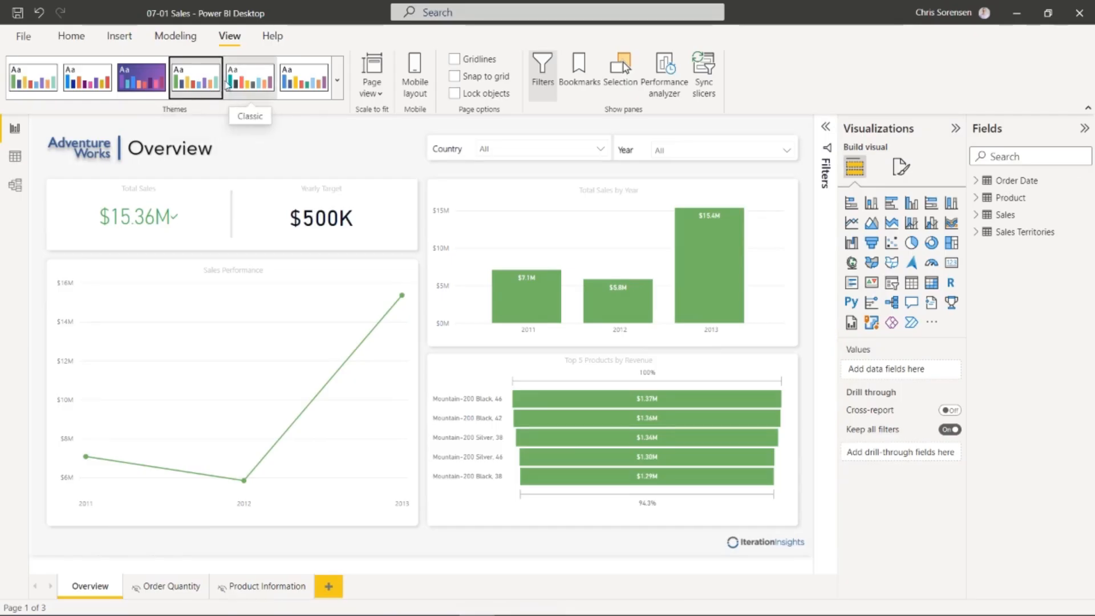
{"action": "left_click", "coordinate": [246, 85]}
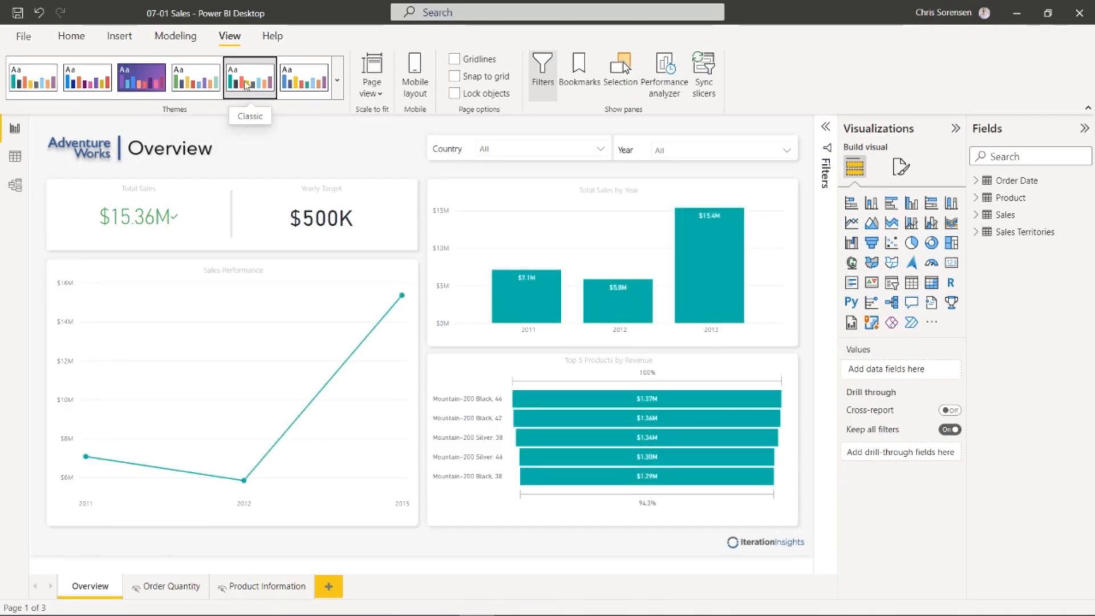
{"action": "left_click", "coordinate": [308, 87]}
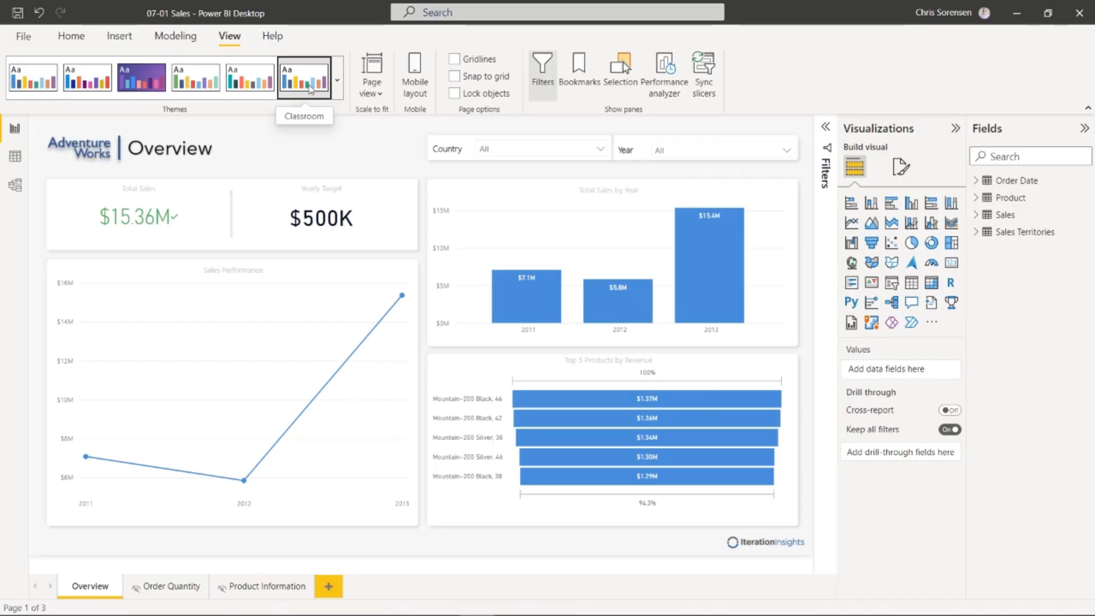
- Import the custom report theme from the Theme JSON file in the PL-300 Template folder
{"action": "left_click", "coordinate": [338, 81]}
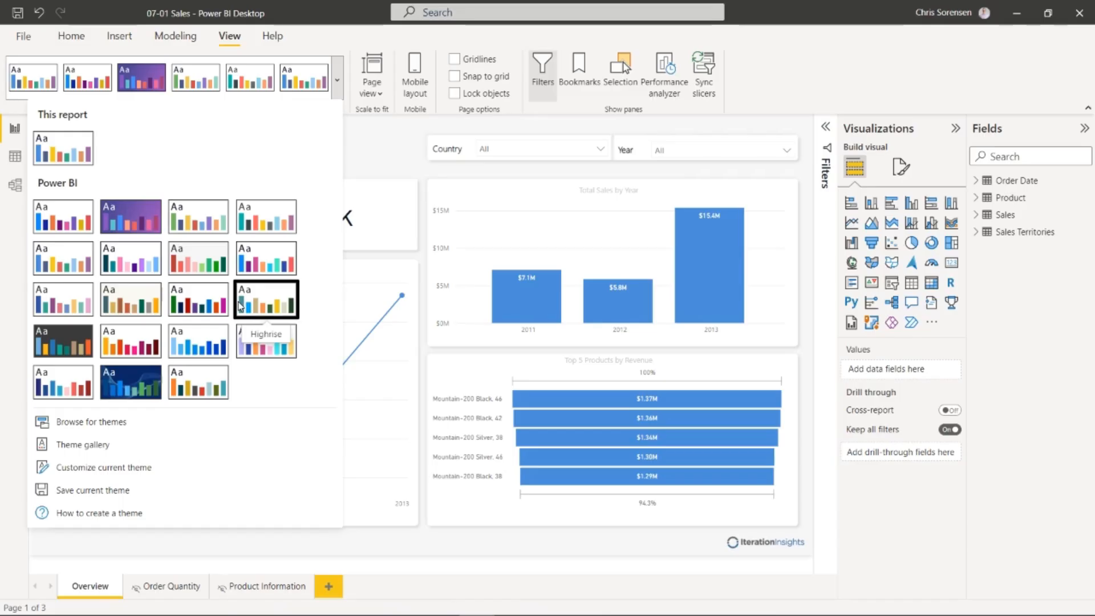
{"action": "left_click", "coordinate": [91, 422]}
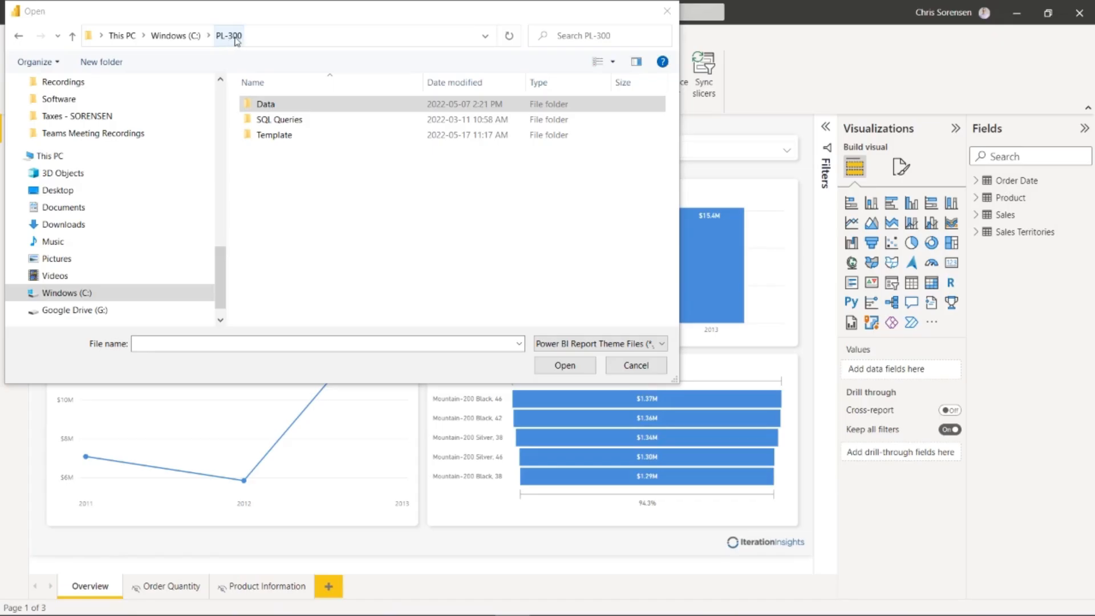
{"action": "double_click", "coordinate": [277, 136]}
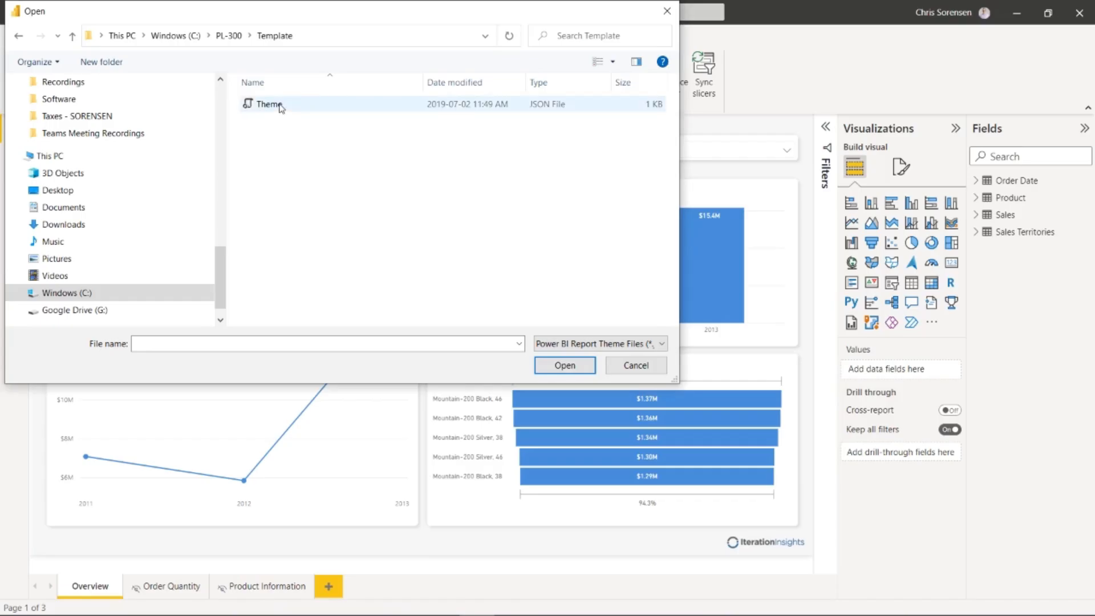
{"action": "left_click", "coordinate": [279, 106]}
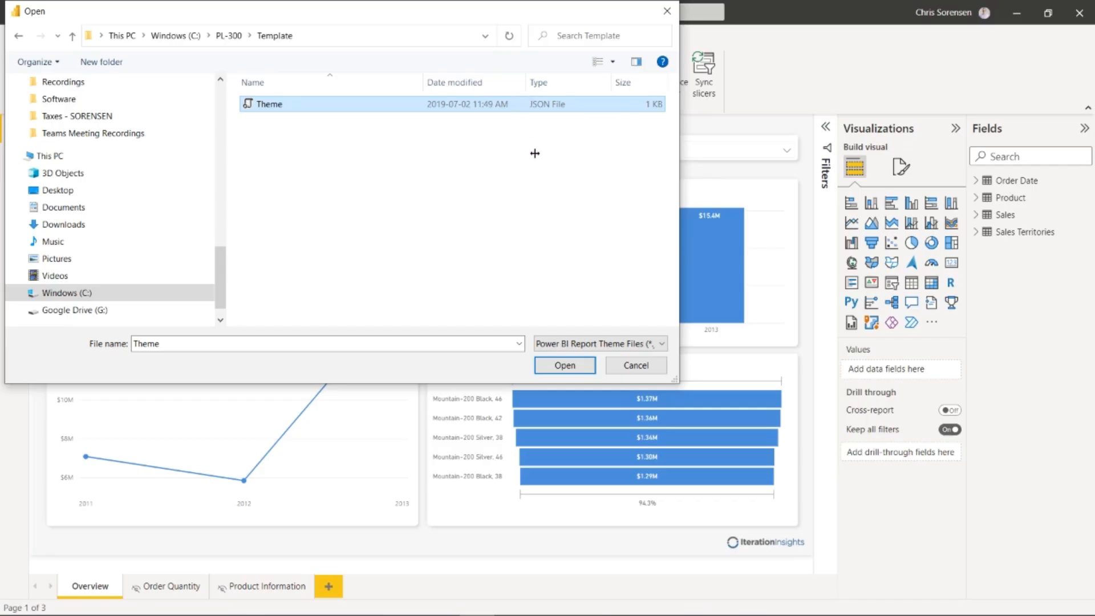
{"action": "left_click", "coordinate": [556, 367]}
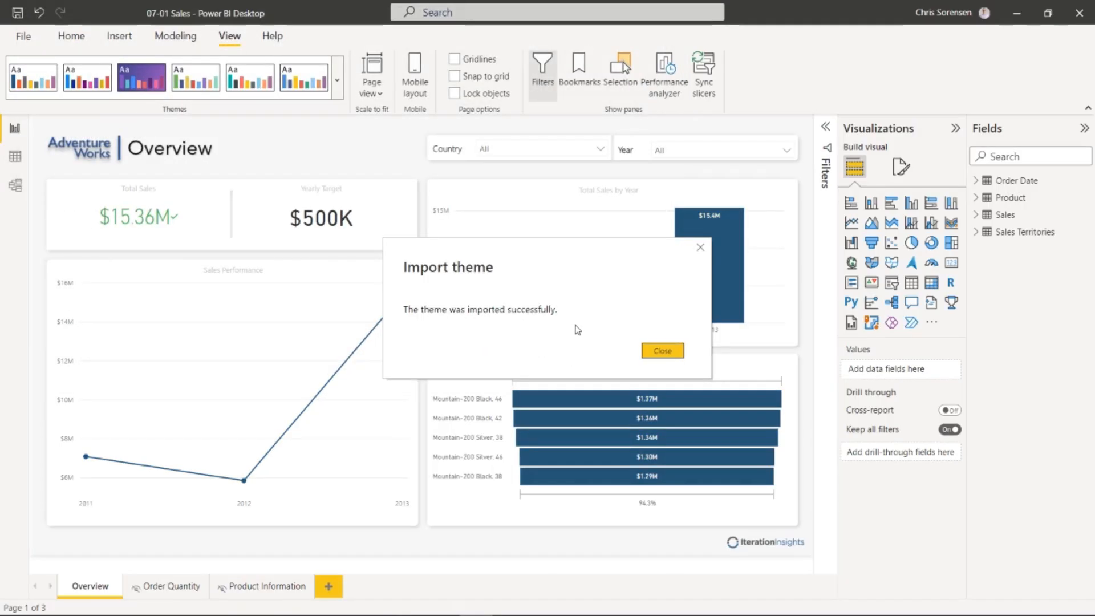
{"action": "left_click", "coordinate": [663, 351]}
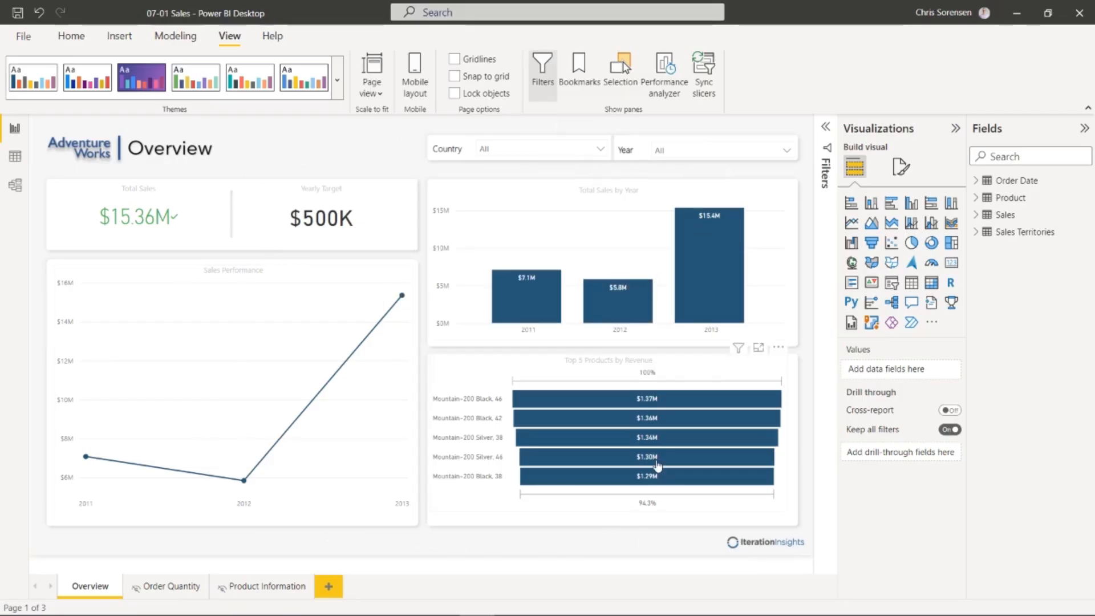
- Examine the current theme's customization options for name and colors, text, visuals, page and filter pane, leaving the theme as it is
{"action": "mouse_move", "coordinate": [700, 404]}
{"action": "left_click", "coordinate": [340, 85]}
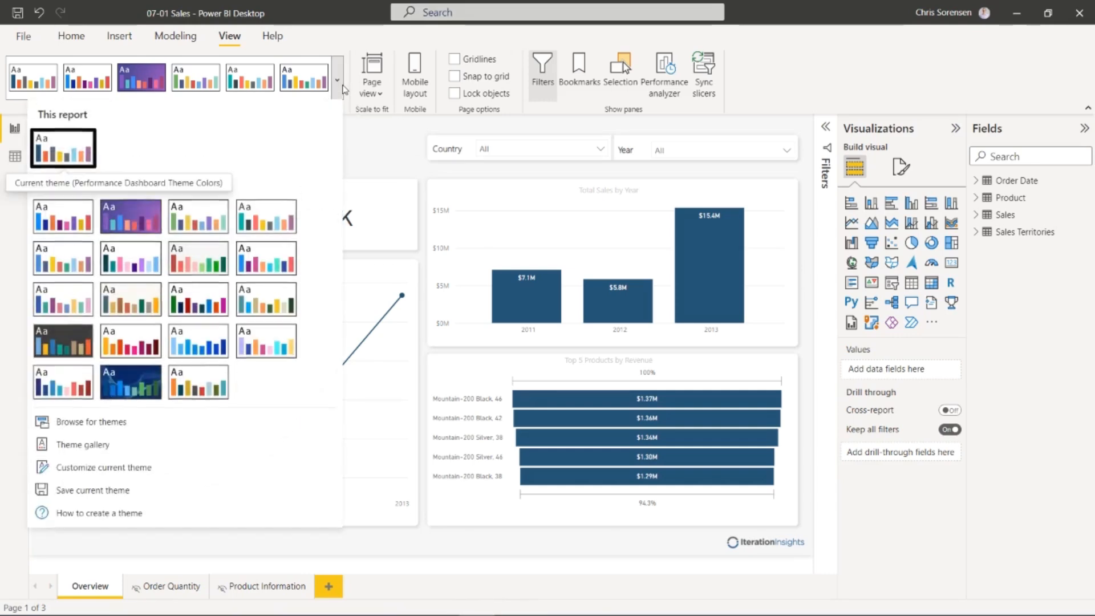
{"action": "left_click", "coordinate": [158, 467]}
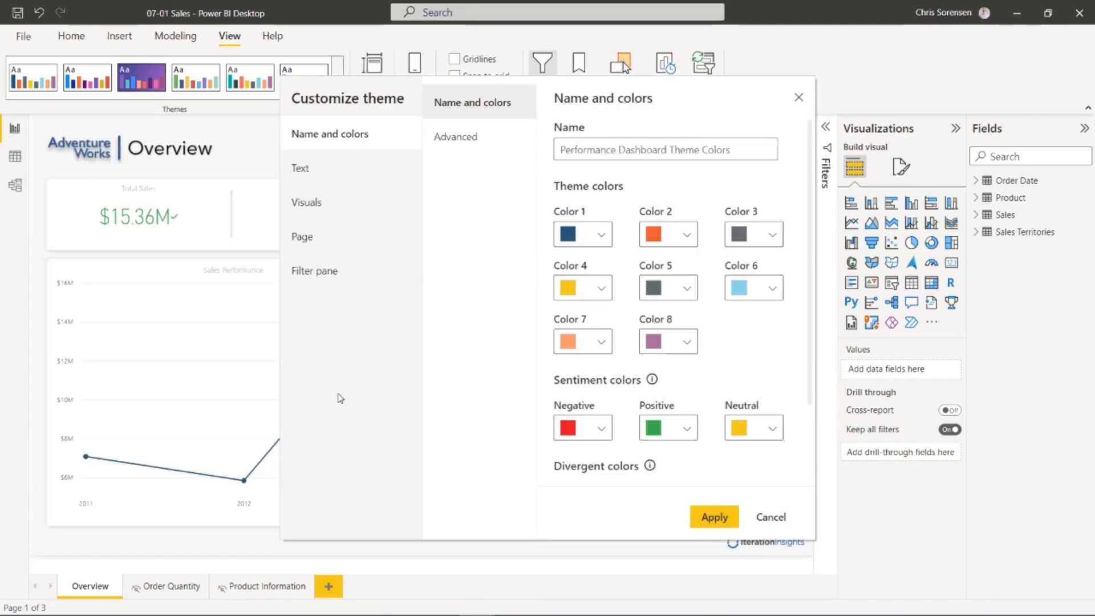
{"action": "left_click", "coordinate": [311, 181]}
{"action": "left_click", "coordinate": [324, 208]}
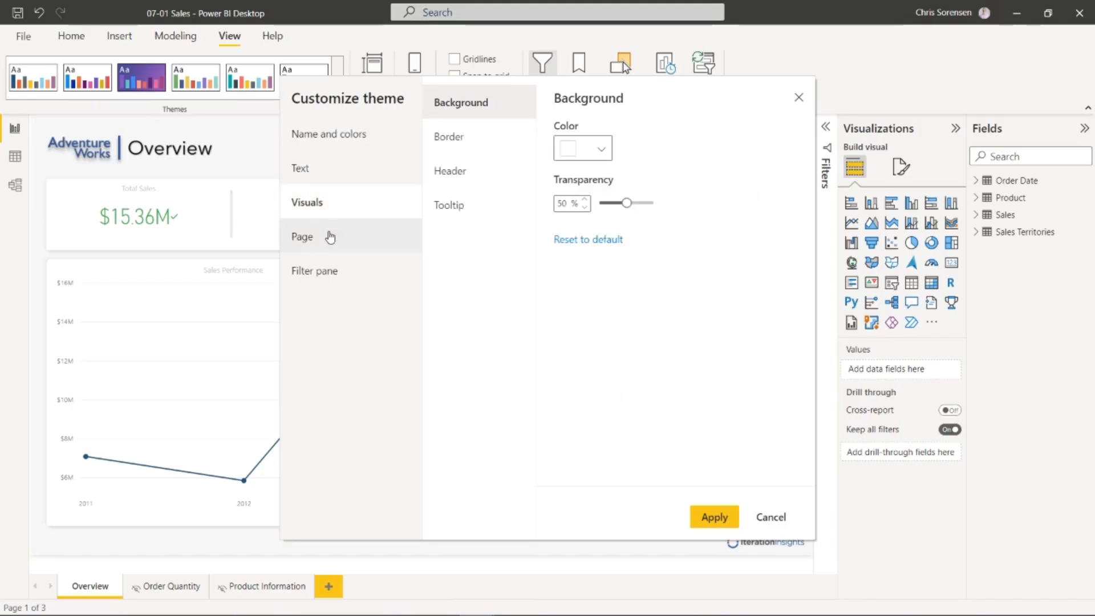
{"action": "left_click", "coordinate": [326, 236]}
{"action": "left_click", "coordinate": [336, 272]}
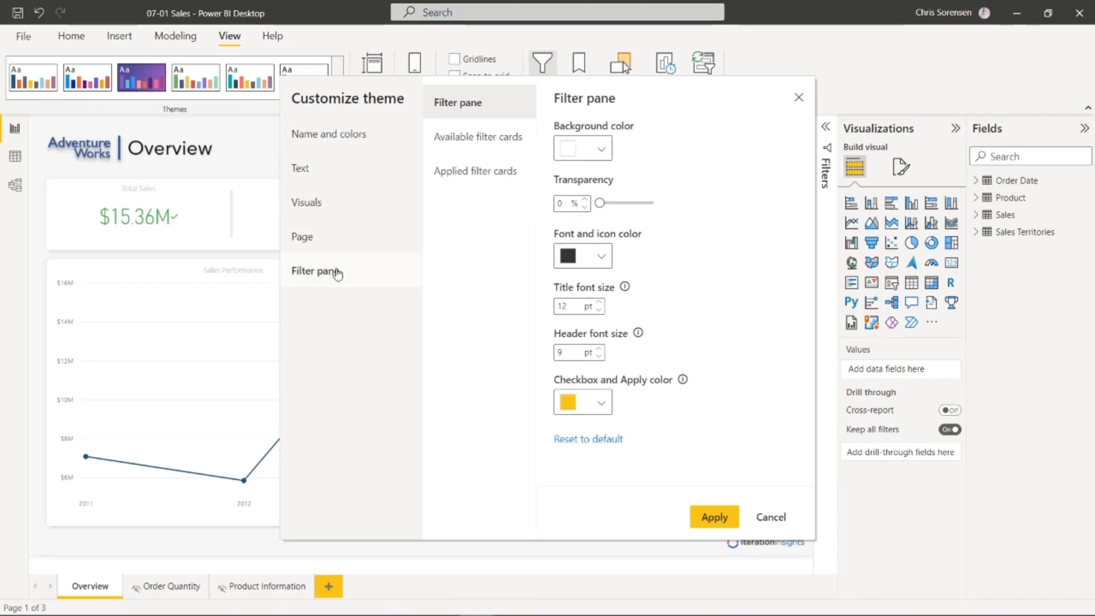
{"action": "left_click", "coordinate": [325, 139]}
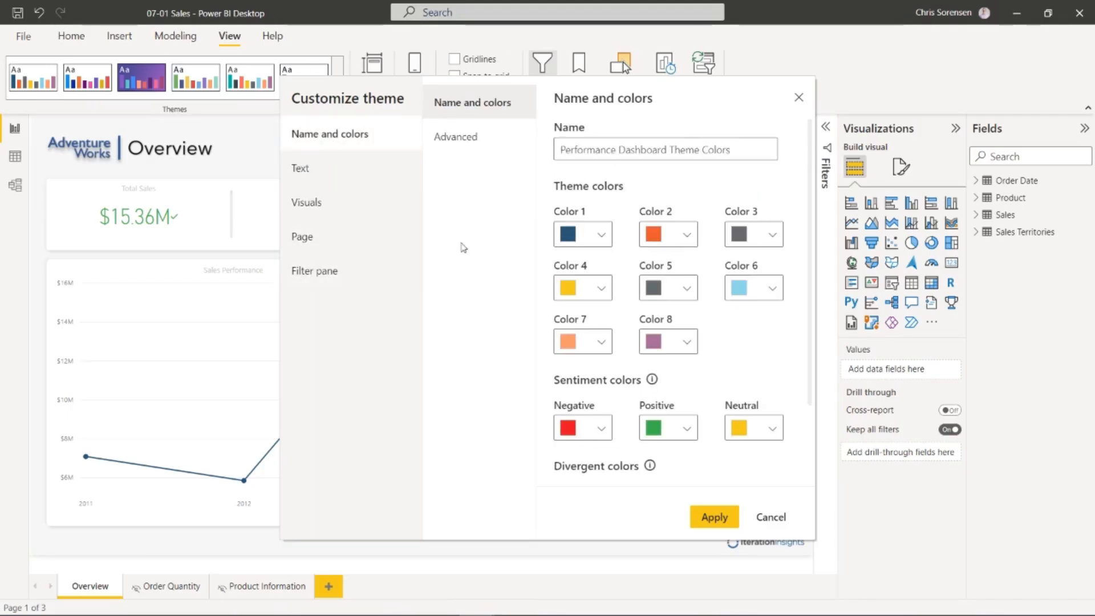
{"action": "left_click", "coordinate": [769, 517]}
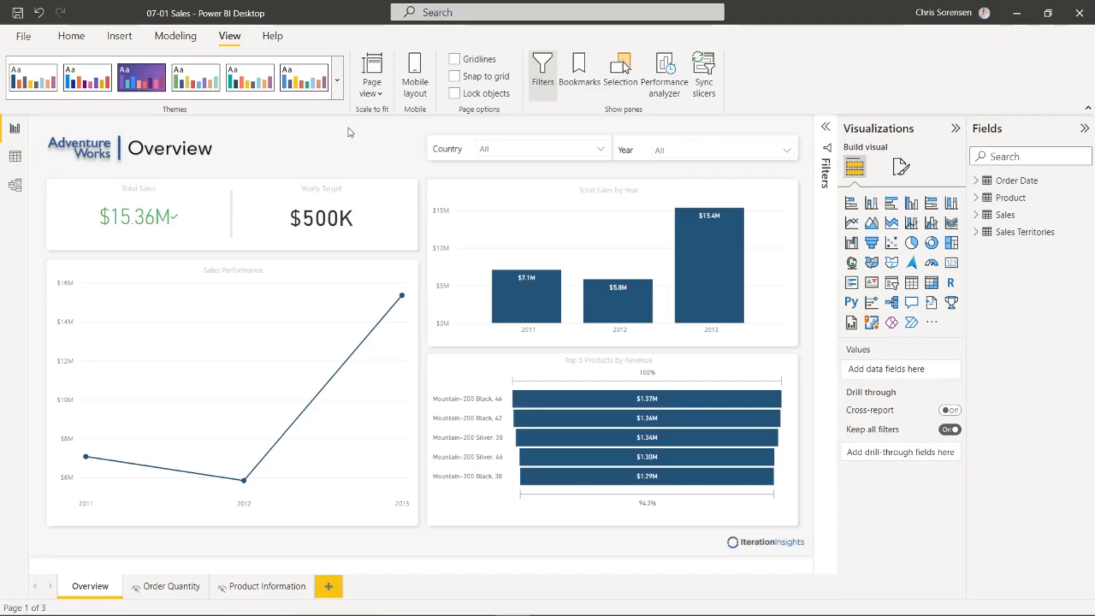
{"action": "left_click", "coordinate": [336, 92]}
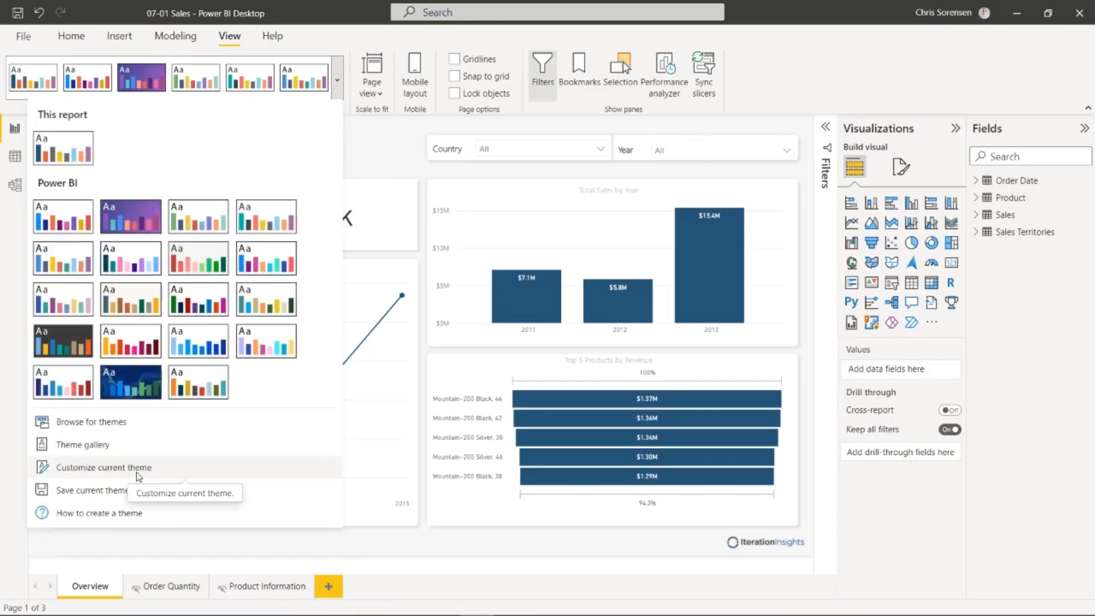
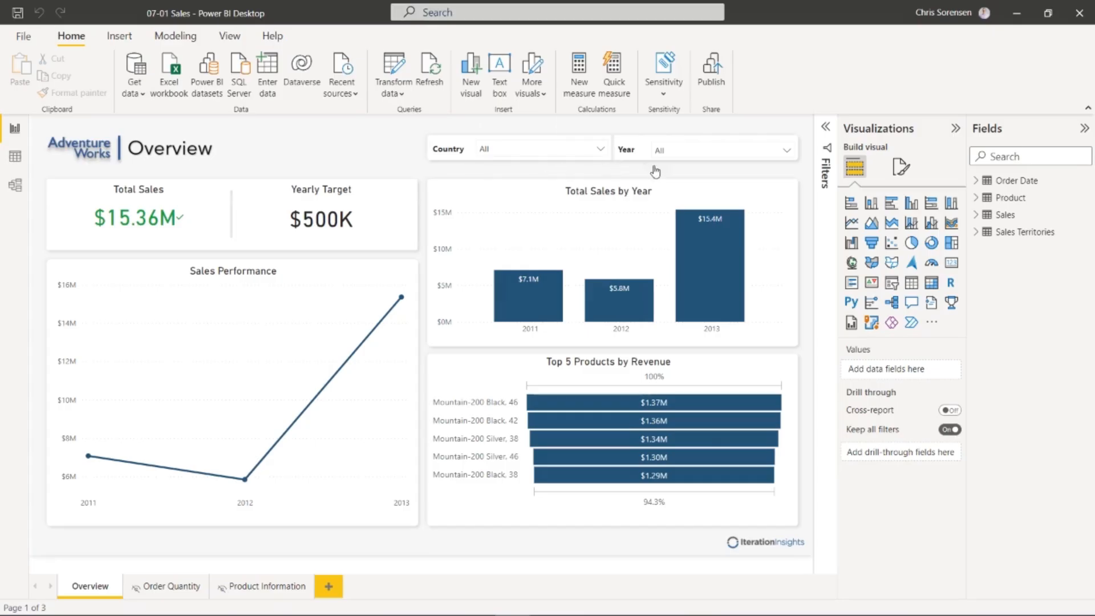
- Filter the Overview page to the country Australia and the year 2012 with the page's slicers
{"action": "left_click", "coordinate": [601, 150]}
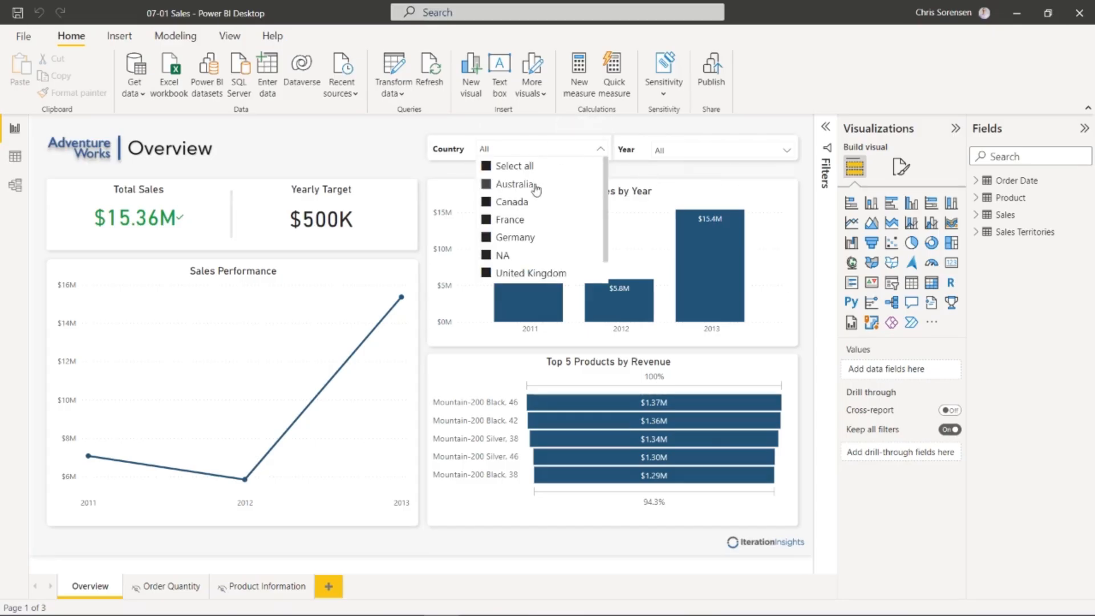
{"action": "left_click", "coordinate": [502, 183]}
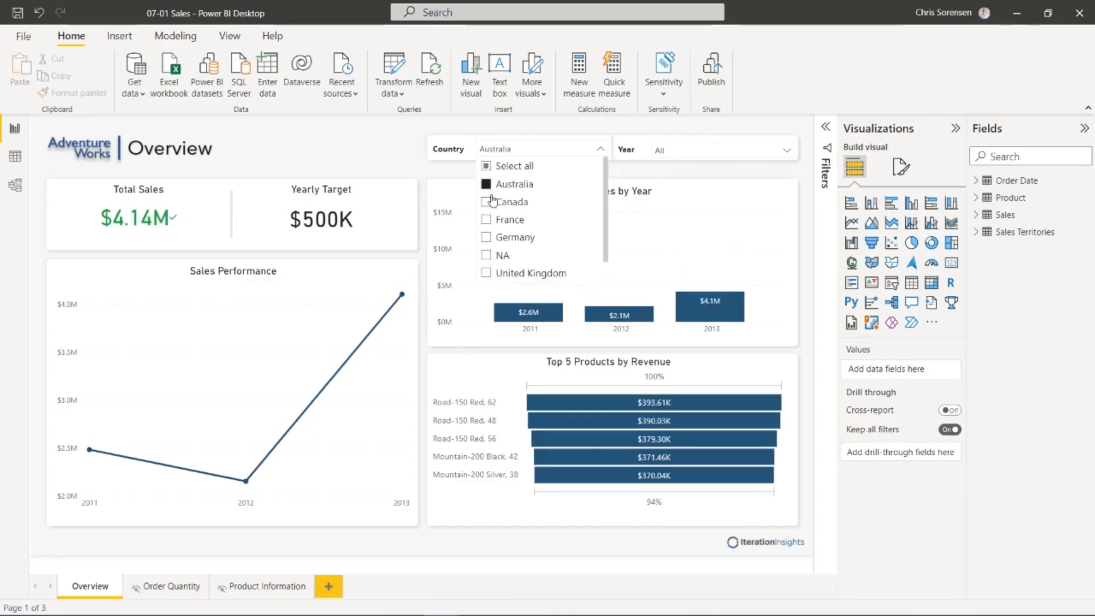
{"action": "left_click", "coordinate": [363, 138]}
{"action": "left_click", "coordinate": [693, 150]}
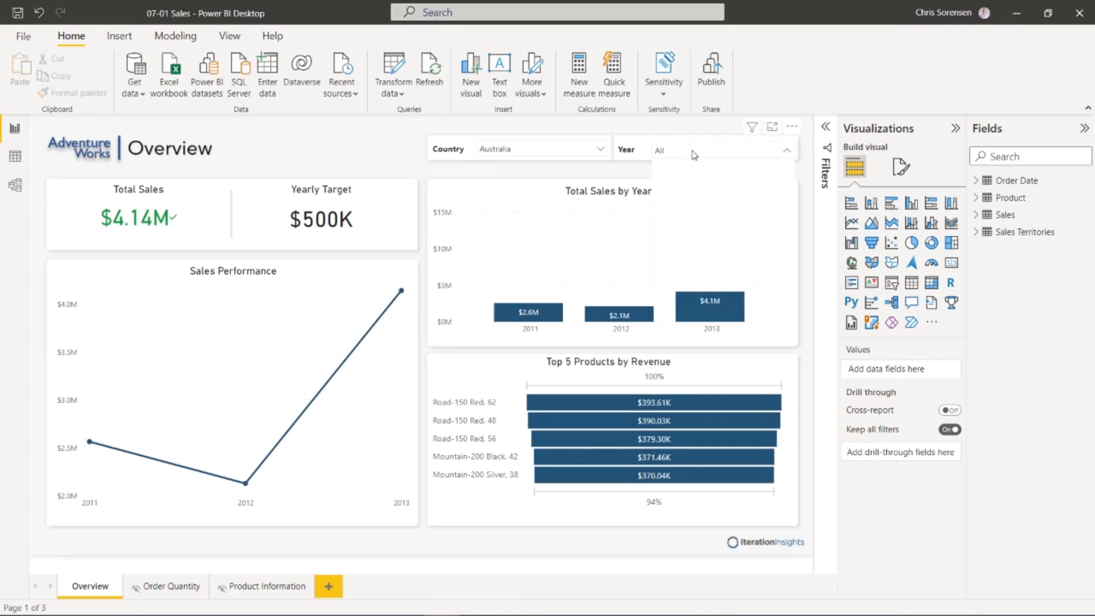
{"action": "left_click", "coordinate": [662, 203]}
{"action": "left_click", "coordinate": [300, 126]}
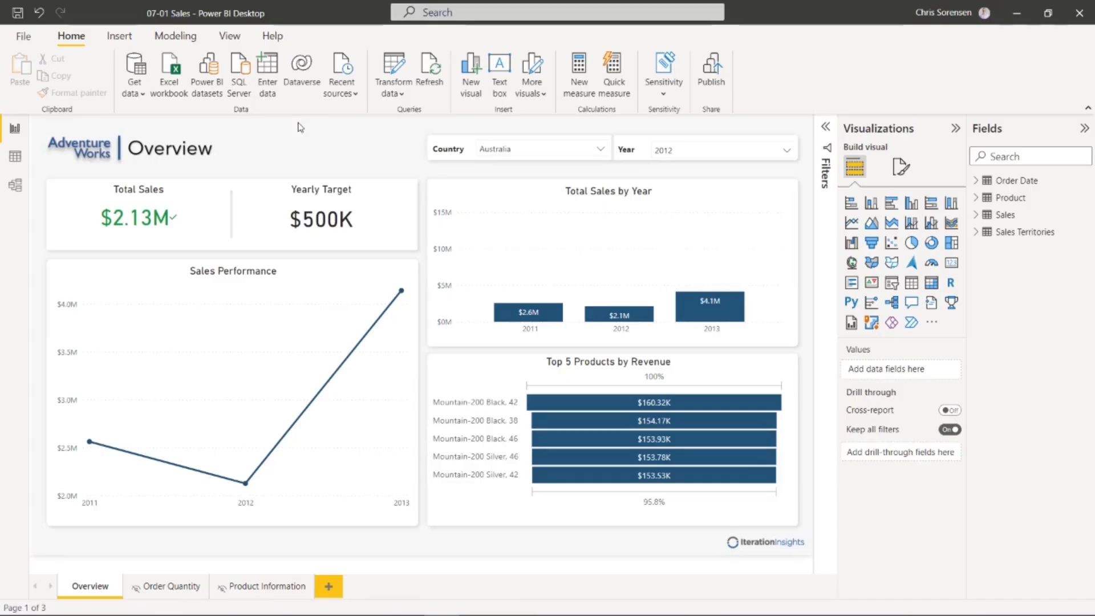
- Reset the Country and Year slicers on the Overview page to include all values
{"action": "left_click", "coordinate": [601, 151]}
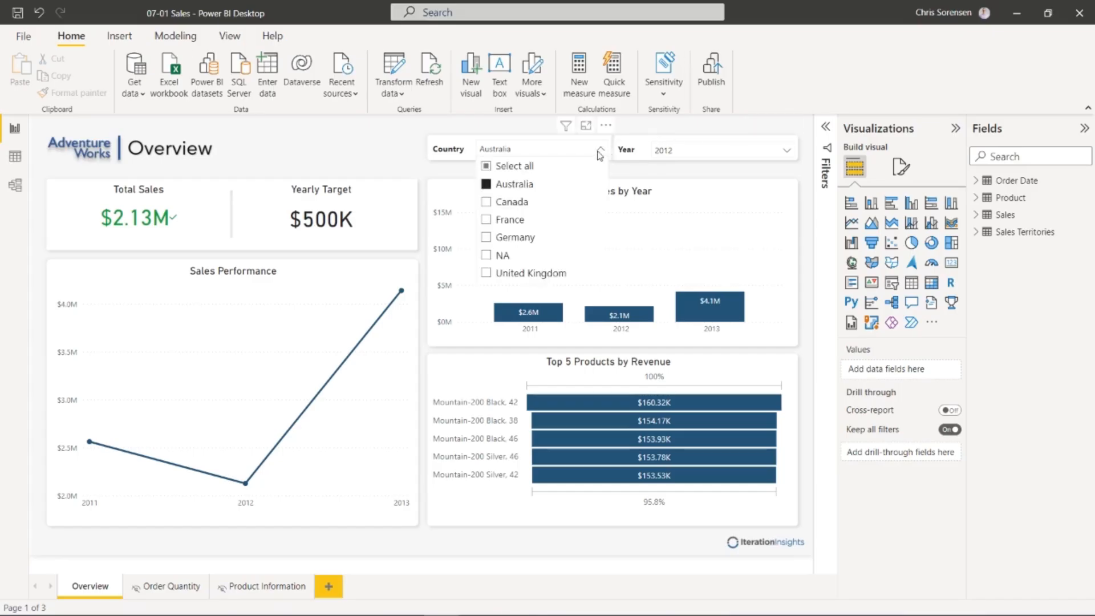
{"action": "left_click", "coordinate": [515, 171]}
{"action": "left_click", "coordinate": [704, 152]}
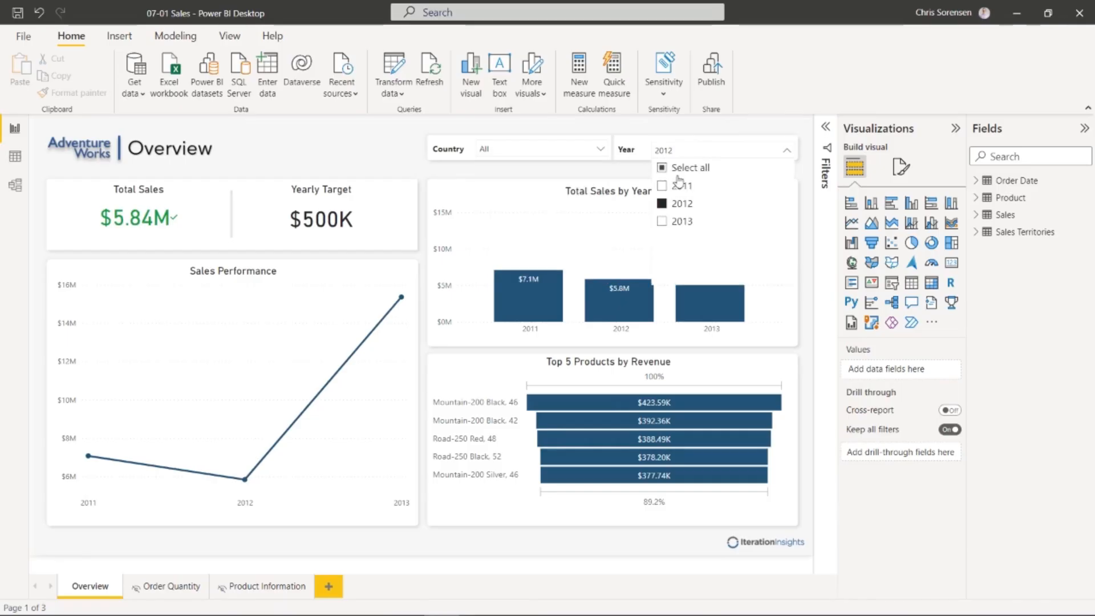
{"action": "left_click", "coordinate": [668, 178]}
{"action": "left_click", "coordinate": [372, 150]}
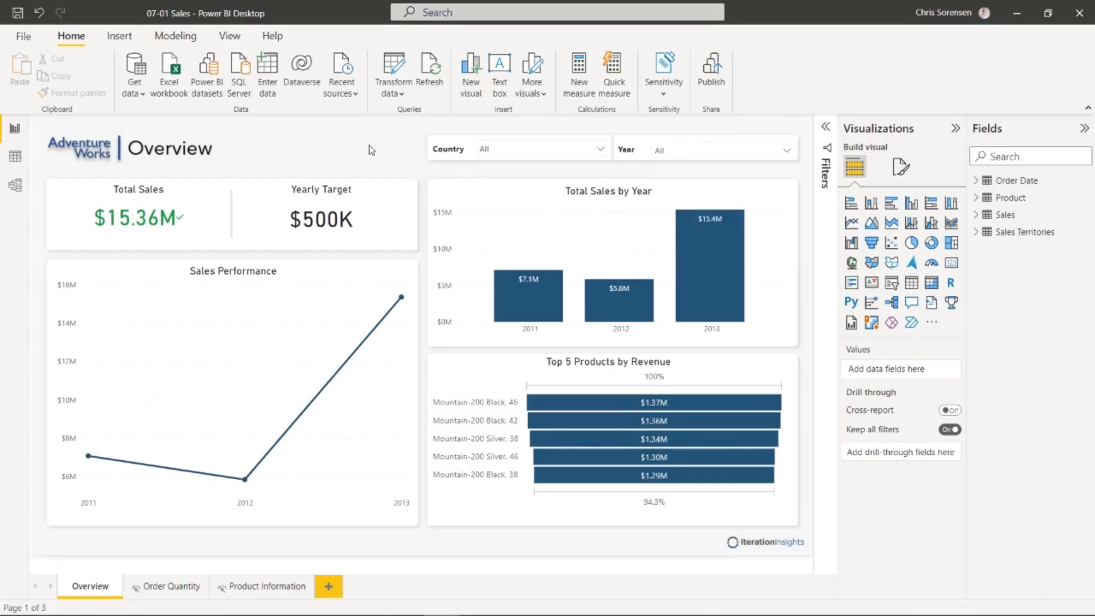
- Expand the Filters pane and examine the page-level year filter and the visual-level filters of the Total Sales by Year chart
{"action": "left_click", "coordinate": [826, 131]}
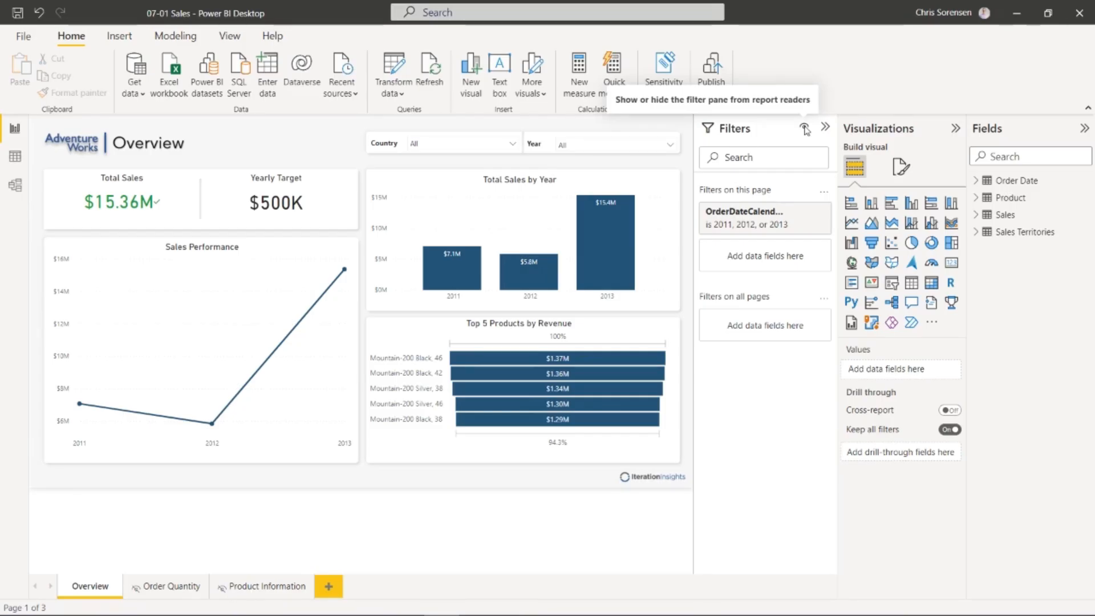
{"action": "mouse_move", "coordinate": [808, 228]}
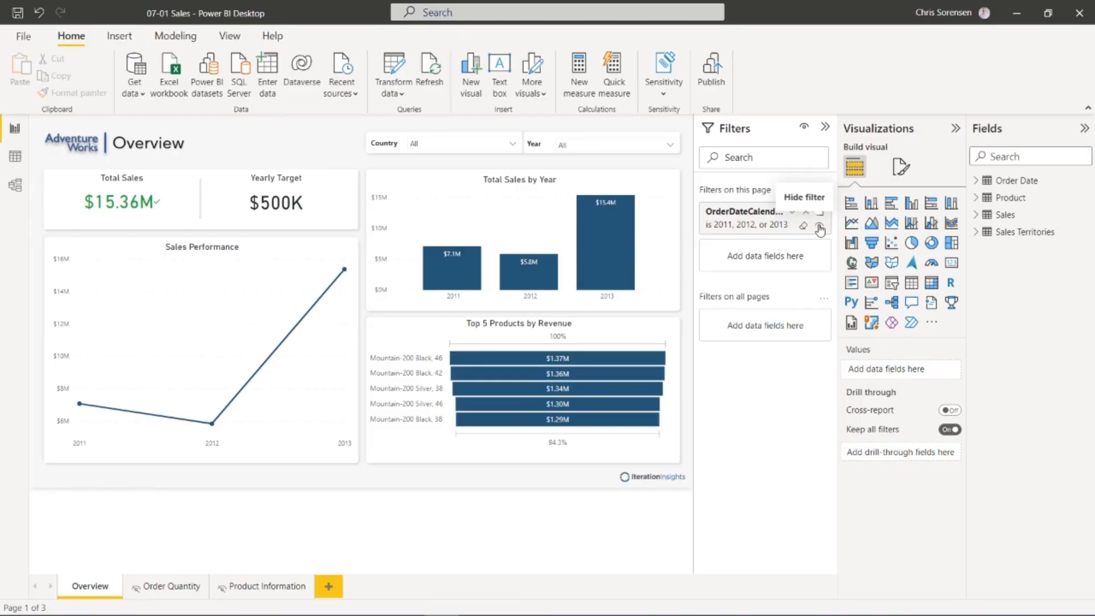
{"action": "left_click", "coordinate": [812, 220]}
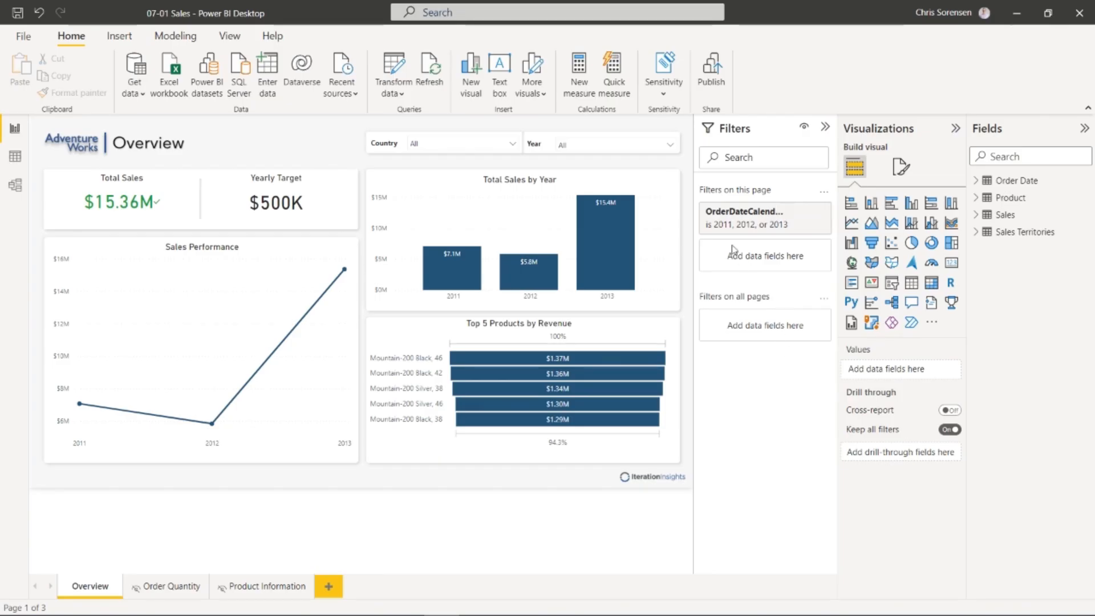
{"action": "left_click", "coordinate": [658, 191]}
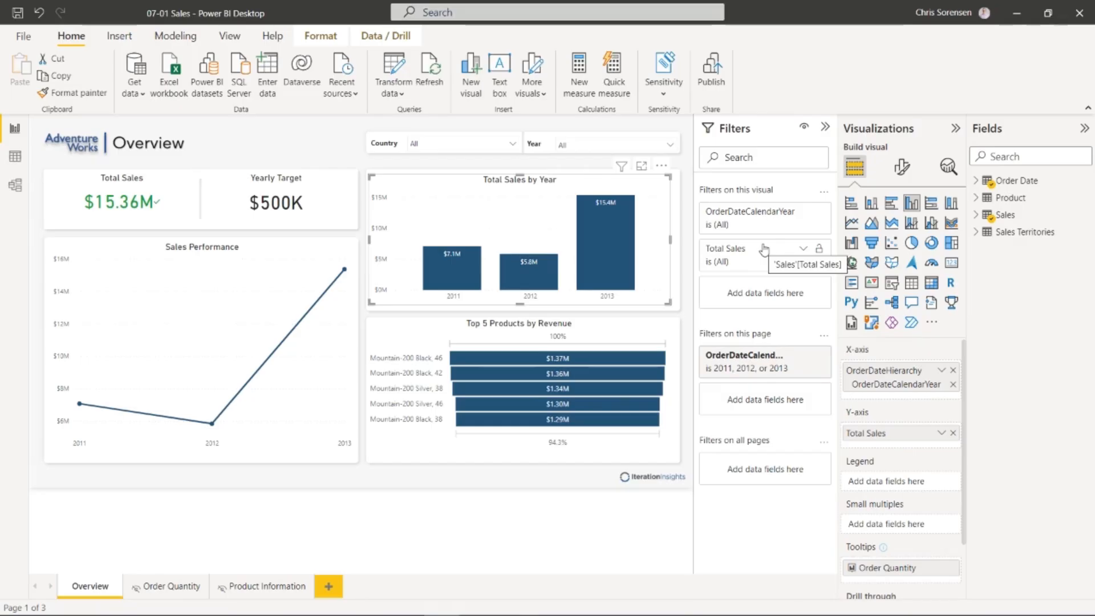
{"action": "left_click", "coordinate": [804, 214]}
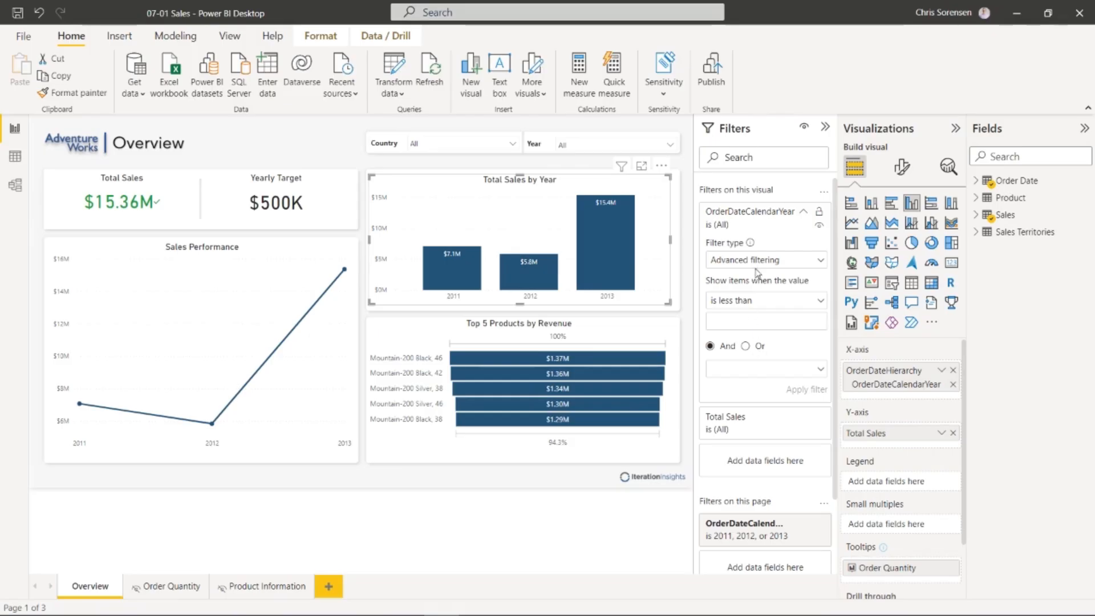
{"action": "left_click", "coordinate": [802, 213]}
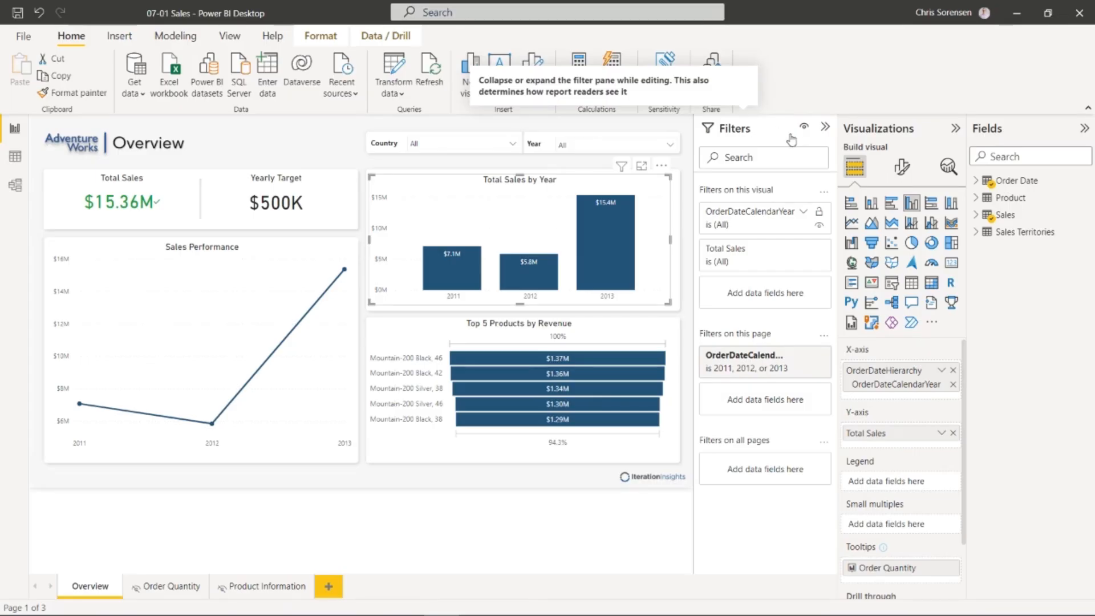
- Collapse the Filters pane, expand it again, and deselect the Total Sales by Year chart
{"action": "left_click", "coordinate": [824, 127]}
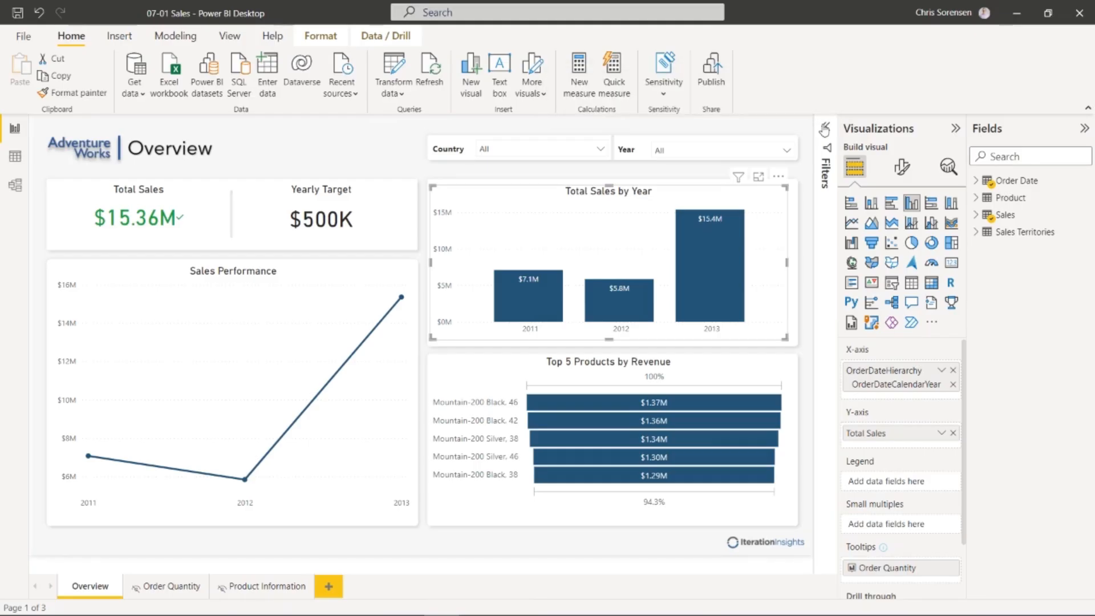
{"action": "left_click", "coordinate": [825, 130]}
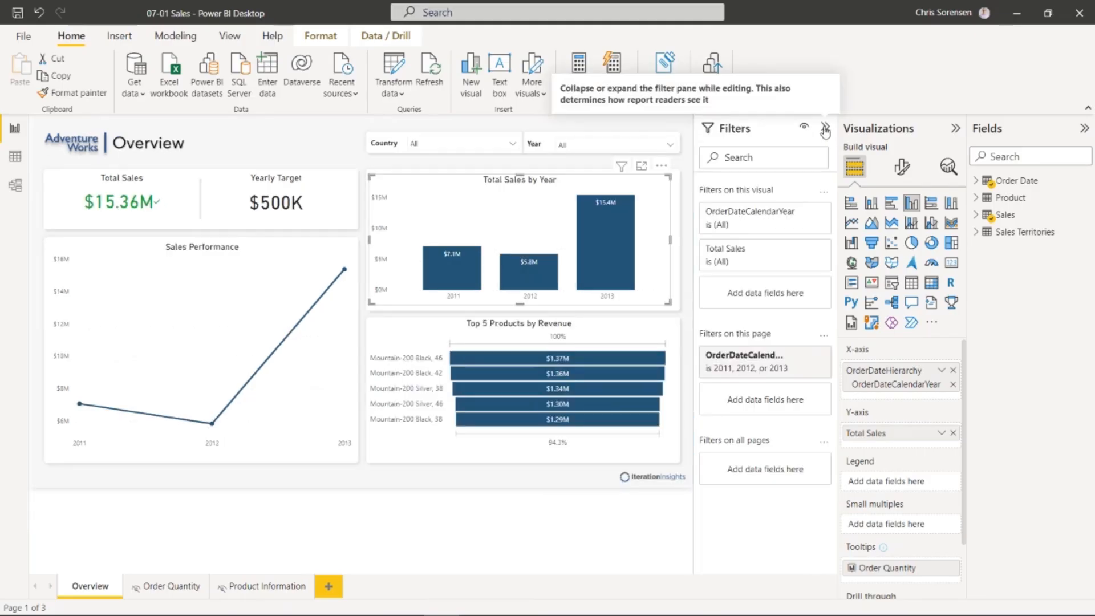
{"action": "left_click", "coordinate": [251, 138]}
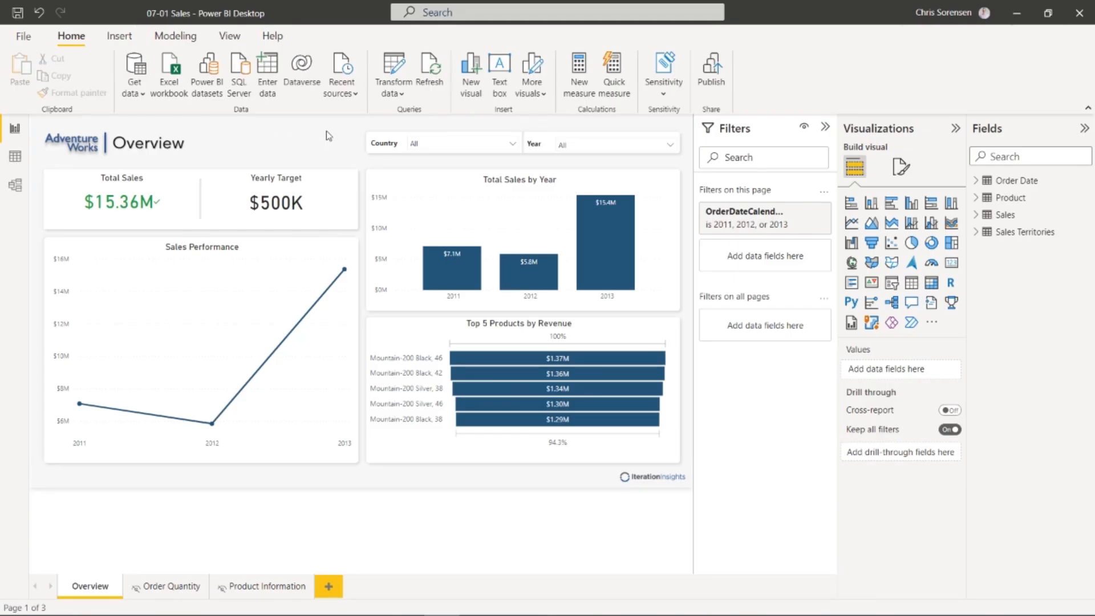
- Set the filter pane's background color to the lightest tint of the dark blue theme color in the report page formatting
{"action": "left_click", "coordinate": [901, 171]}
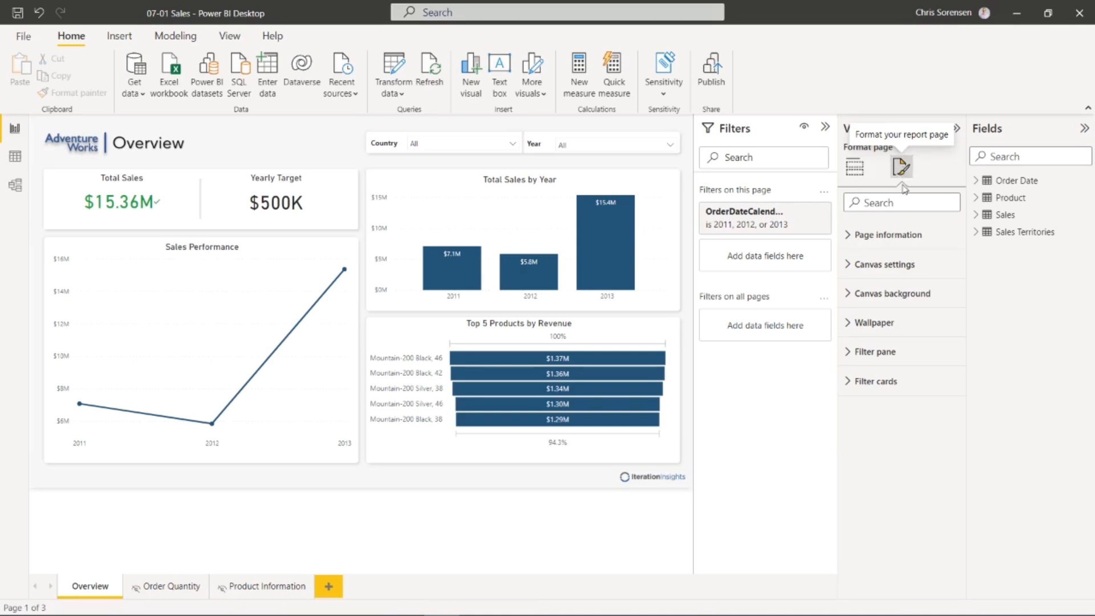
{"action": "left_click", "coordinate": [852, 351]}
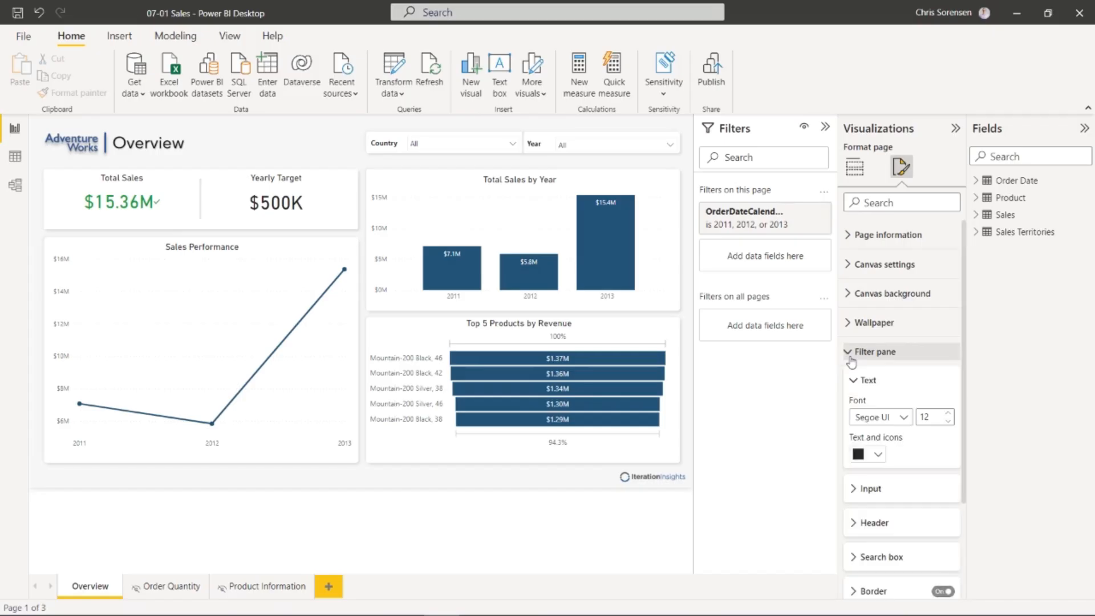
{"action": "scroll", "coordinate": [894, 471], "scroll_direction": "down", "scroll_amount": 2}
{"action": "scroll", "coordinate": [894, 471], "scroll_direction": "down", "scroll_amount": 2}
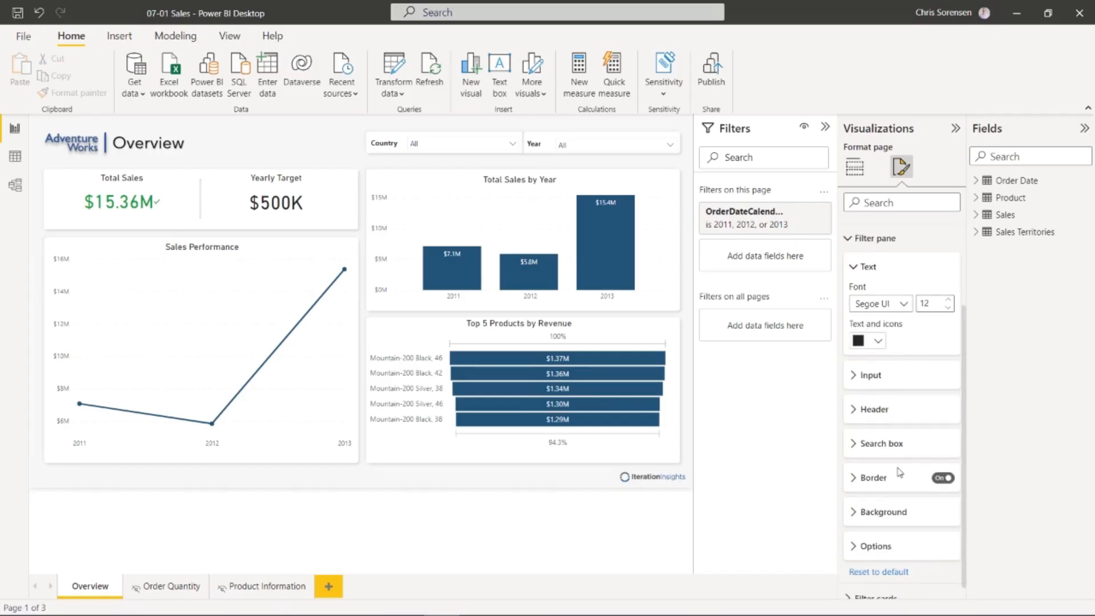
{"action": "scroll", "coordinate": [902, 425], "scroll_direction": "down", "scroll_amount": 1}
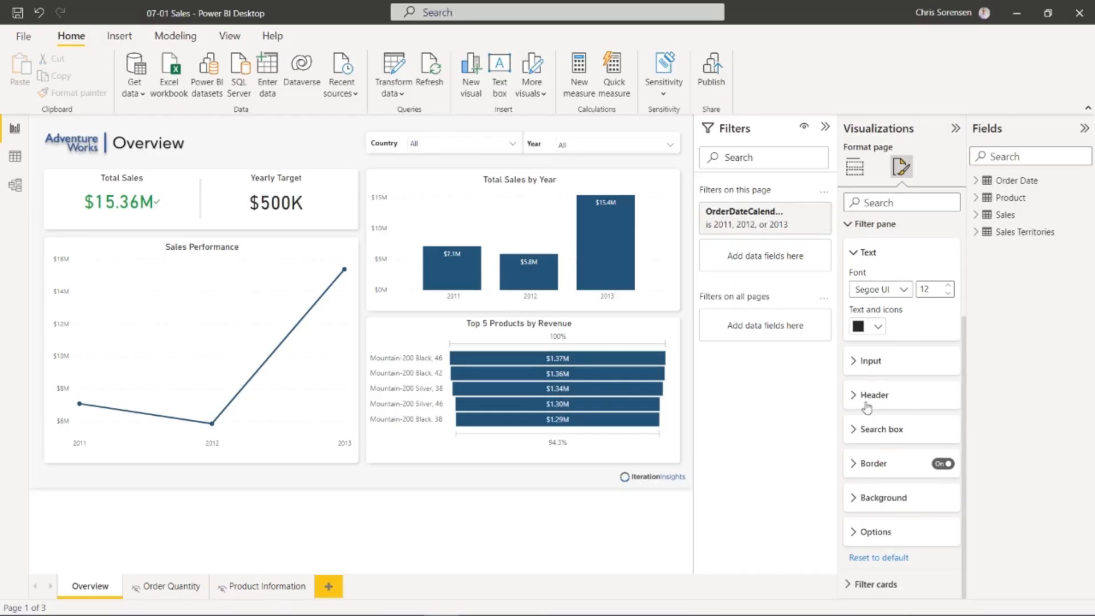
{"action": "left_click", "coordinate": [884, 497]}
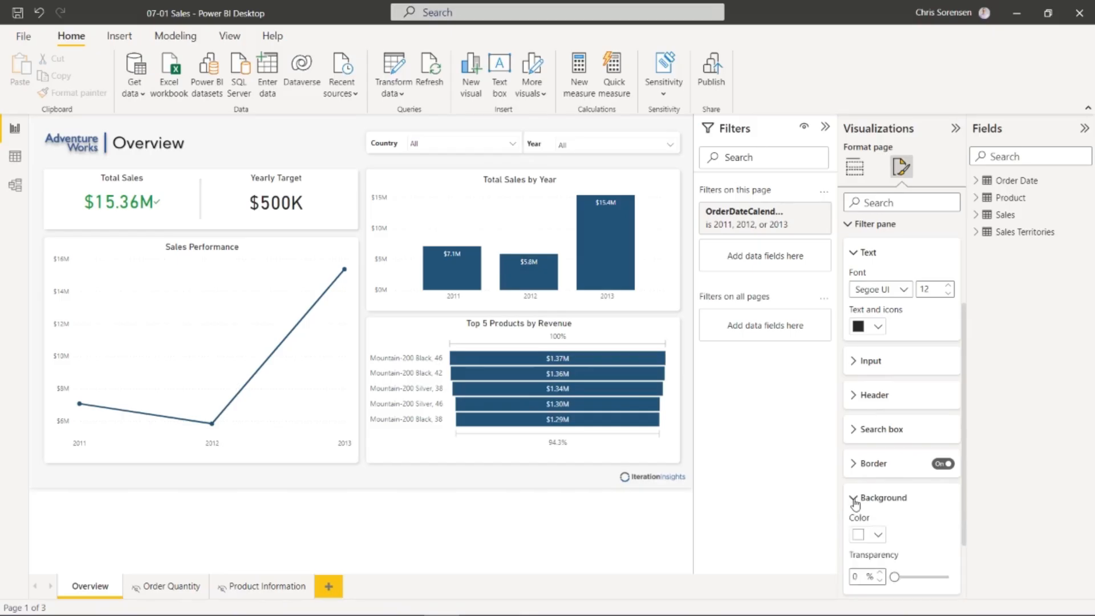
{"action": "left_click", "coordinate": [865, 536]}
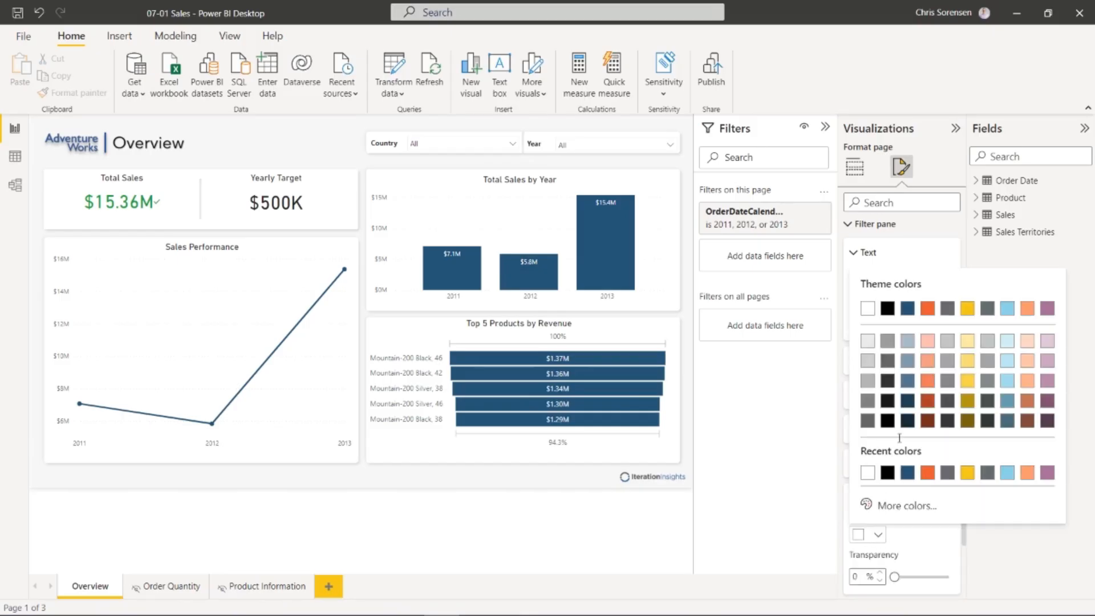
{"action": "left_click", "coordinate": [907, 342]}
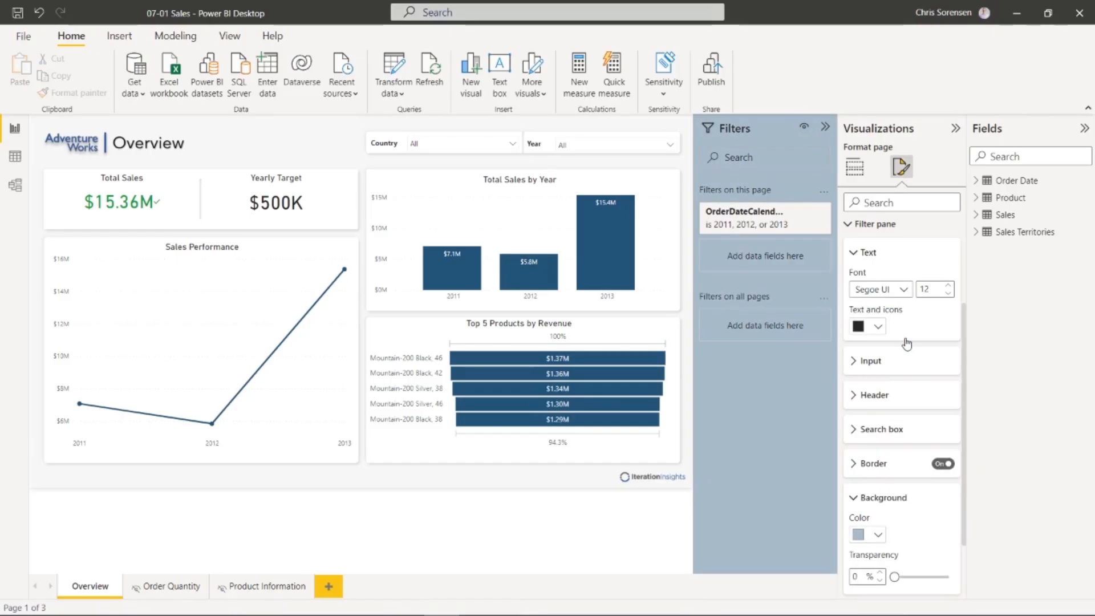
- Restore the filter pane's background color to white and collapse its background settings
{"action": "left_click", "coordinate": [878, 534]}
{"action": "left_click", "coordinate": [862, 308]}
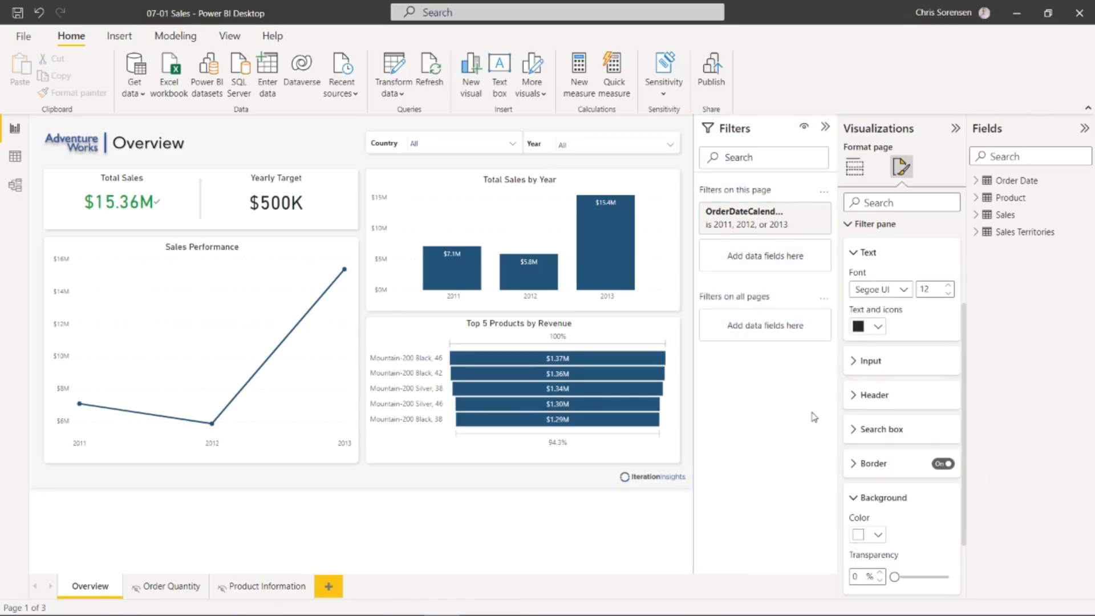
{"action": "left_click", "coordinate": [854, 498]}
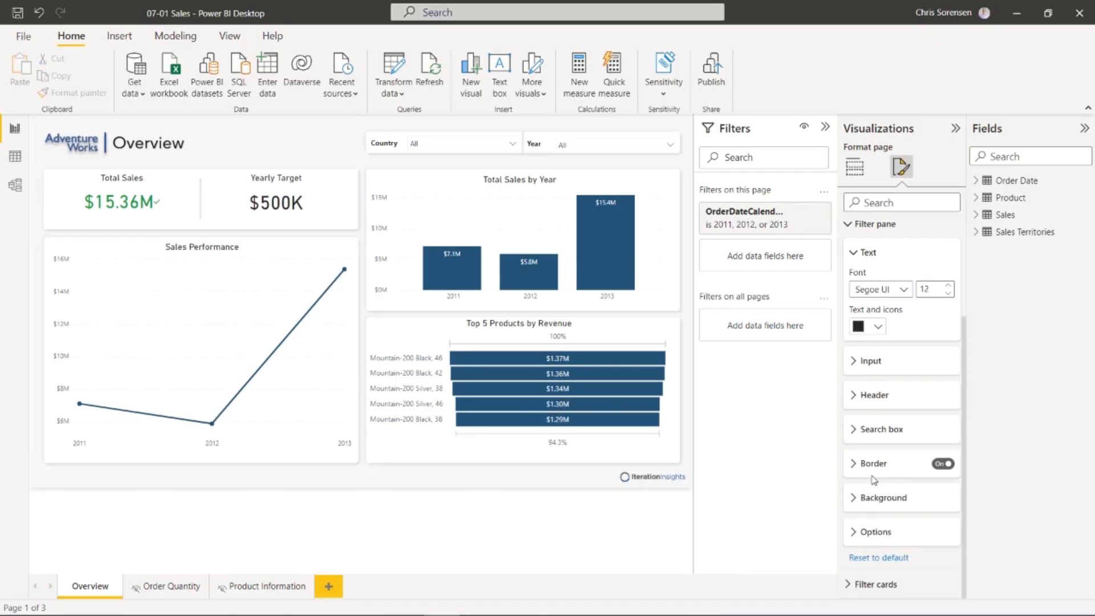
- Examine the filter card formatting options for state, text, input, border and background
{"action": "left_click", "coordinate": [855, 583]}
{"action": "scroll", "coordinate": [883, 527], "scroll_direction": "down", "scroll_amount": 3}
{"action": "scroll", "coordinate": [909, 542], "scroll_direction": "down", "scroll_amount": 2}
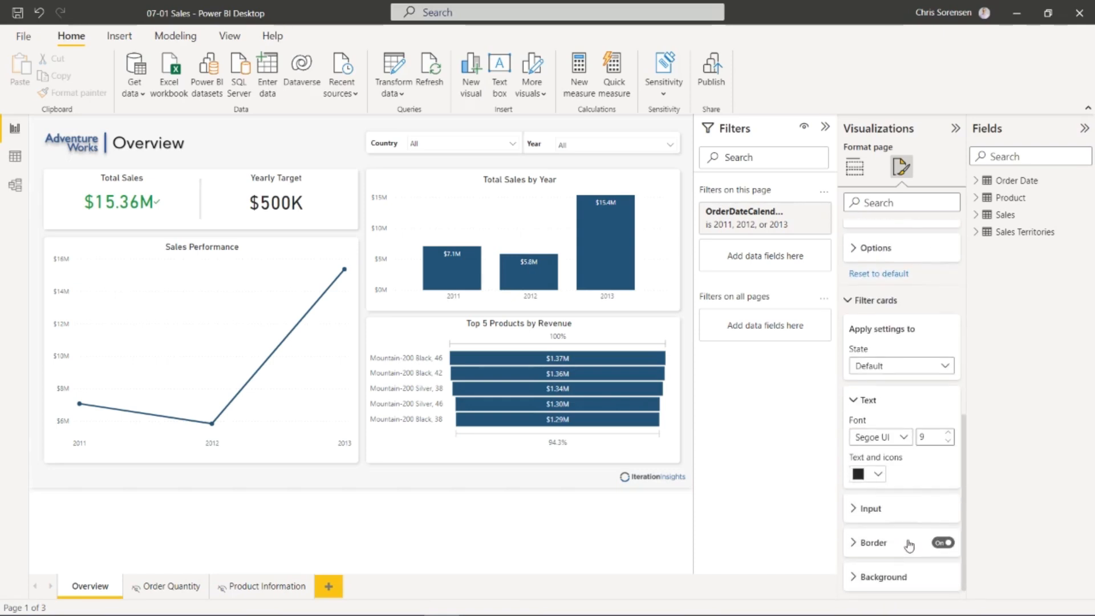
{"action": "scroll", "coordinate": [906, 513], "scroll_direction": "up", "scroll_amount": 5}
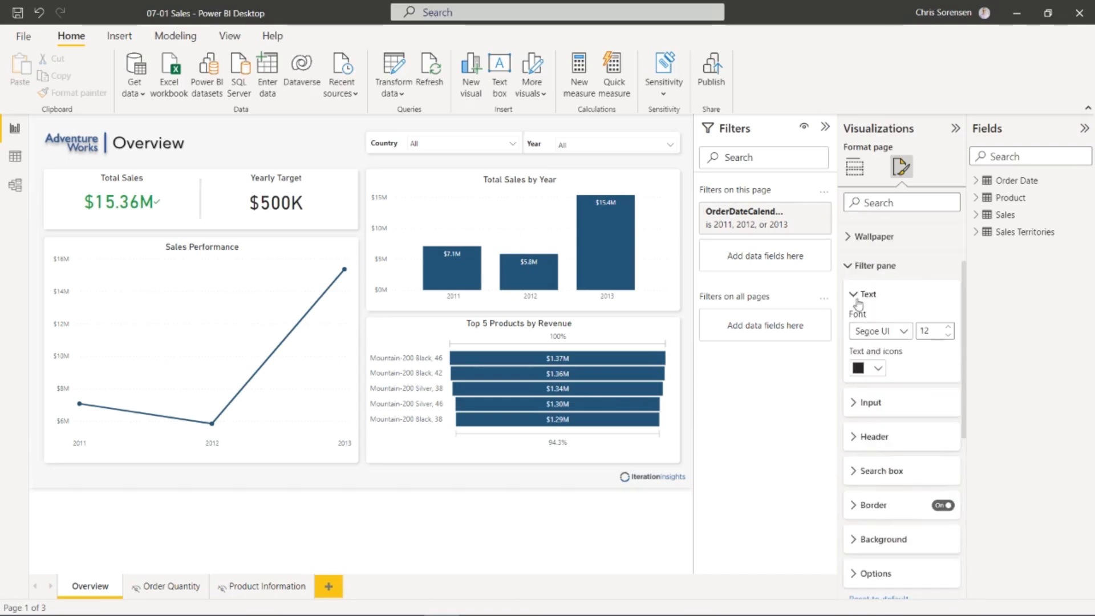
- Collapse the filter pane settings in the report page formatting
{"action": "left_click", "coordinate": [855, 266]}
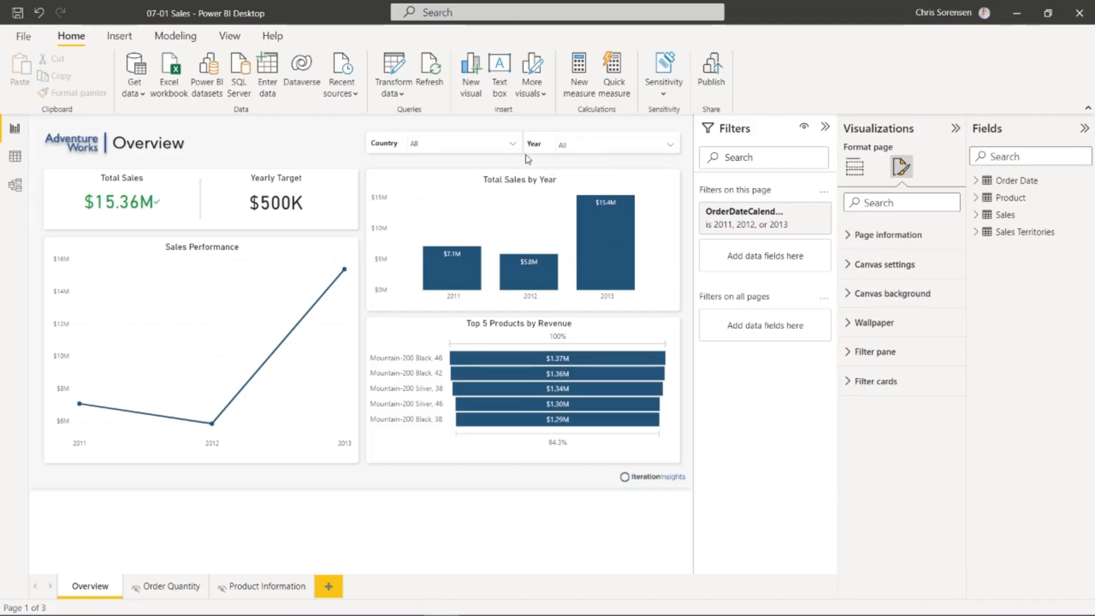
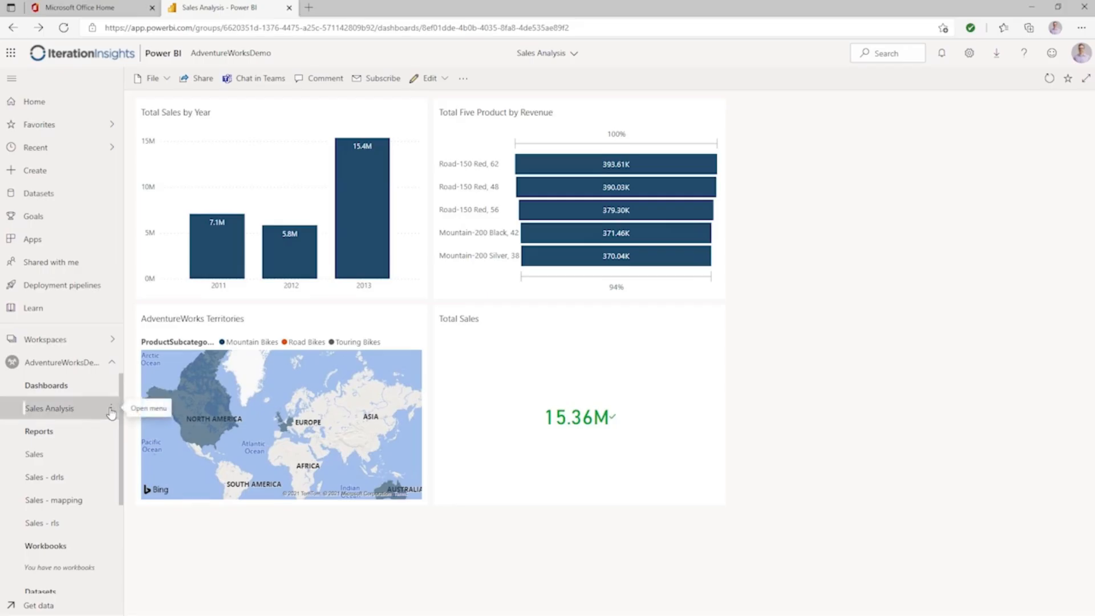
- In the Power BI service, enable Q&A in the Sales Analysis dashboard's settings and save the change
{"action": "left_click", "coordinate": [111, 411]}
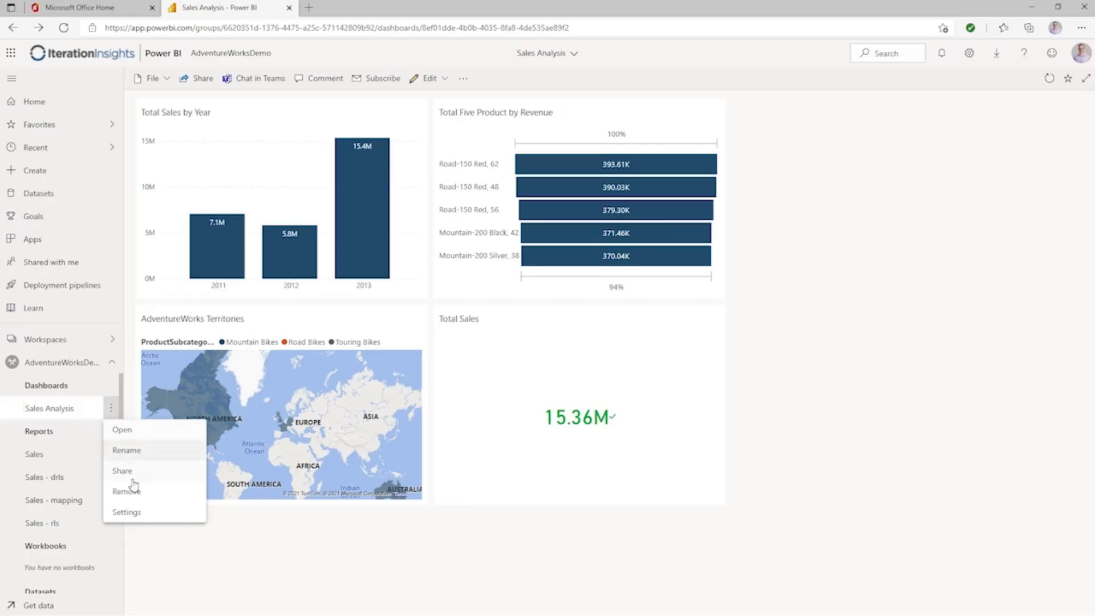
{"action": "left_click", "coordinate": [139, 512]}
{"action": "left_click", "coordinate": [339, 225]}
{"action": "left_click", "coordinate": [357, 381]}
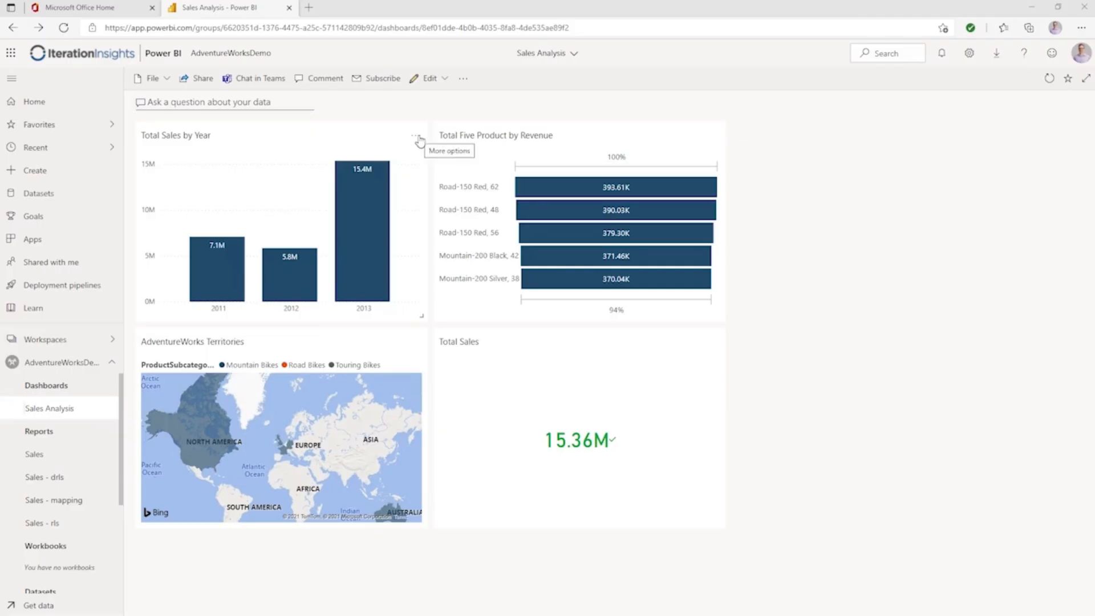
- View the Total Sales by Year tile in focus mode, then return to the dashboard
{"action": "left_click", "coordinate": [417, 138]}
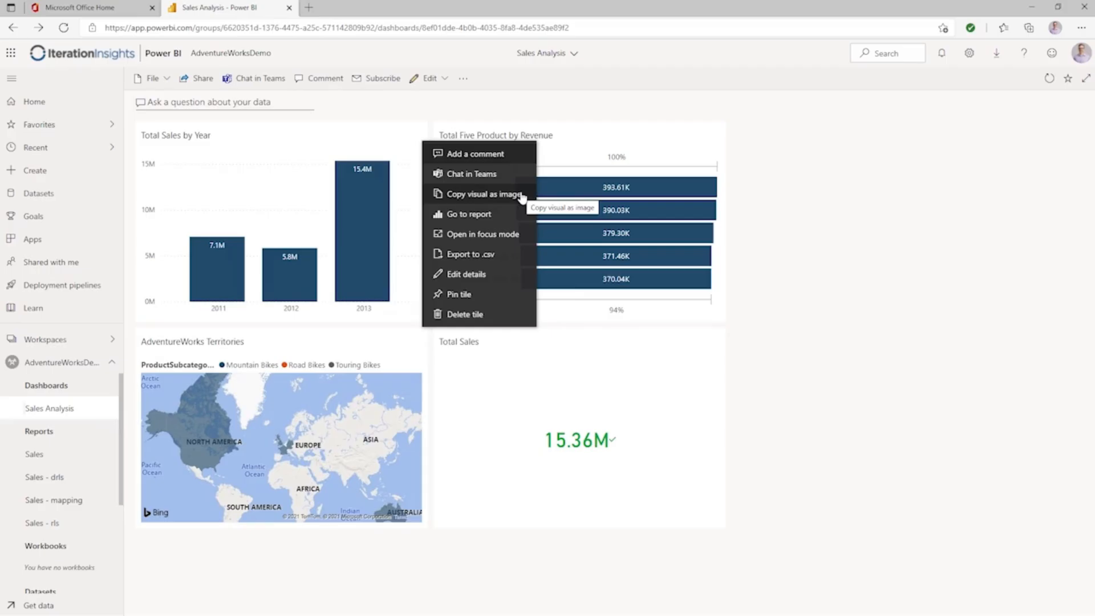
{"action": "left_click", "coordinate": [509, 235]}
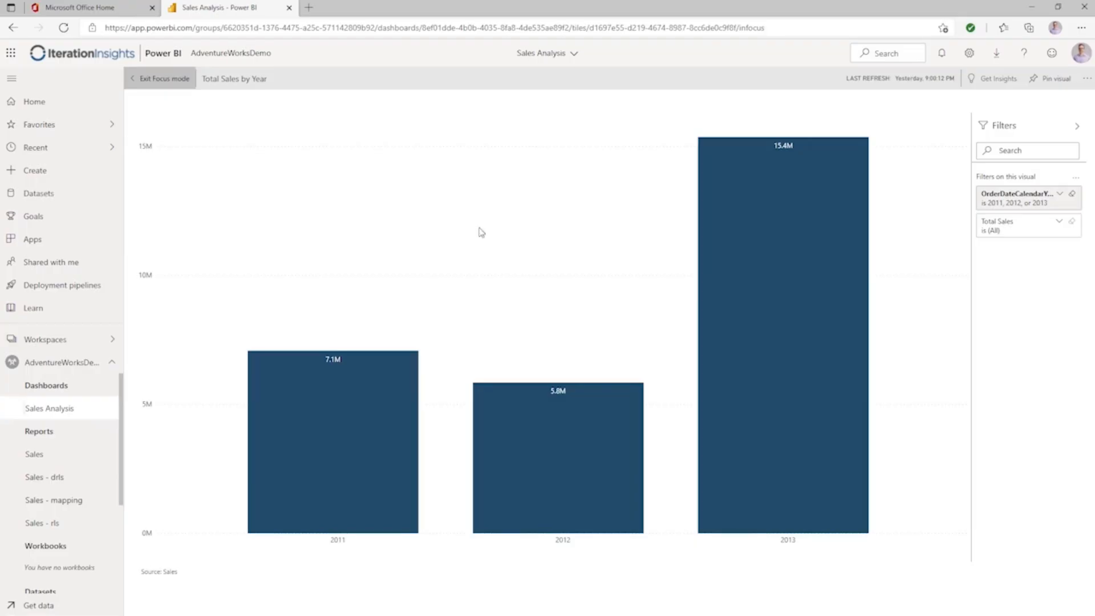
{"action": "left_click", "coordinate": [159, 79]}
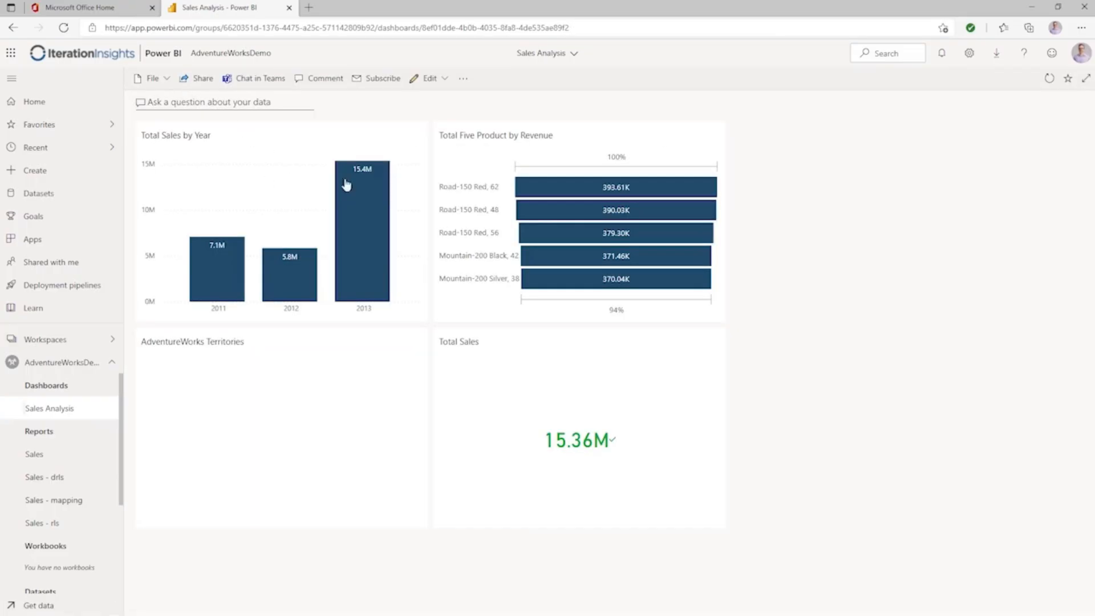
- Export the Total Sales by Year tile's data to CSV and open the downloaded data.csv file
{"action": "left_click", "coordinate": [417, 135]}
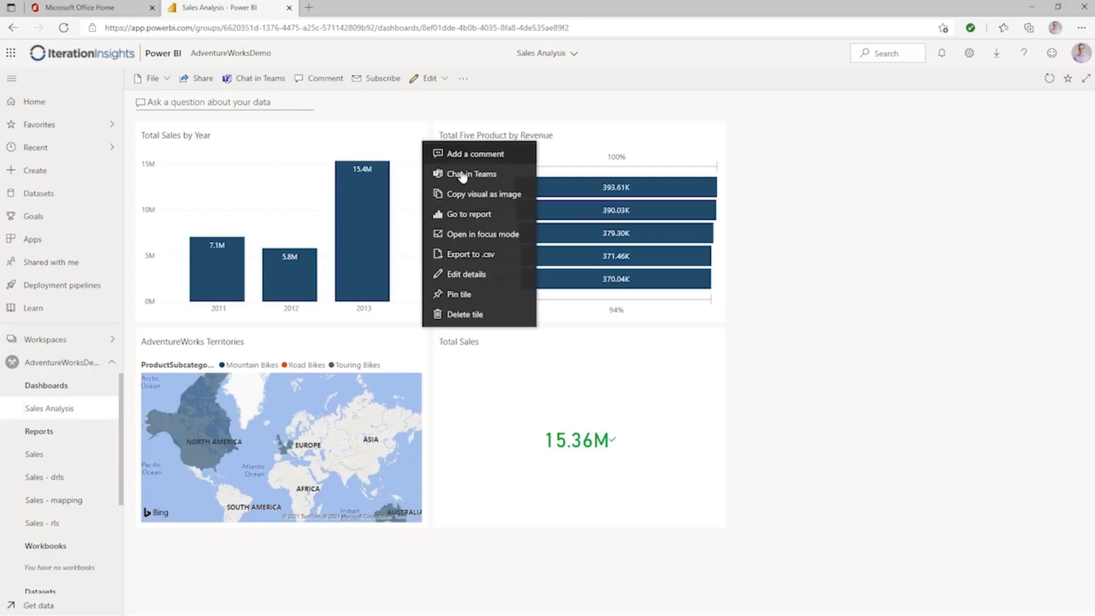
{"action": "left_click", "coordinate": [490, 260]}
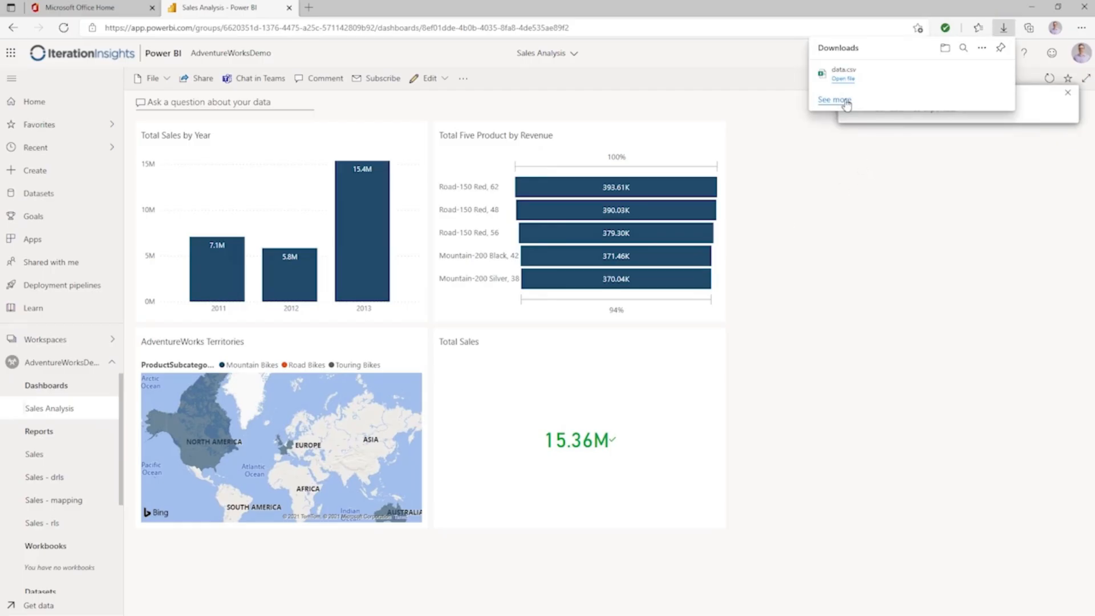
{"action": "left_click", "coordinate": [843, 79]}
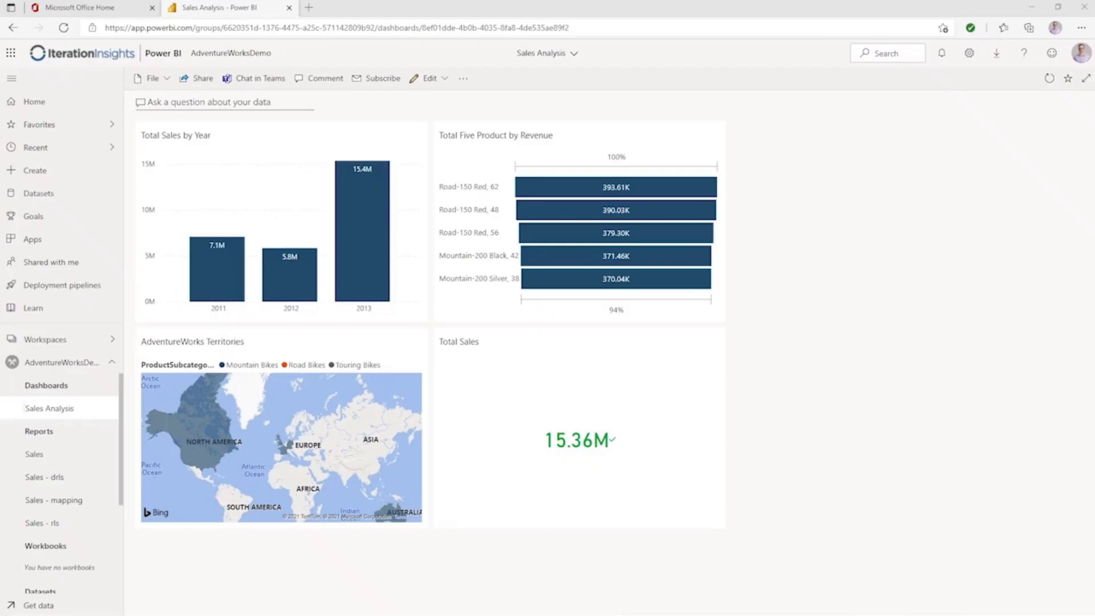
- Toggle the title and subtitle display off and on in the Total Sales by Year tile details, and cancel the edit
{"action": "left_click", "coordinate": [417, 137]}
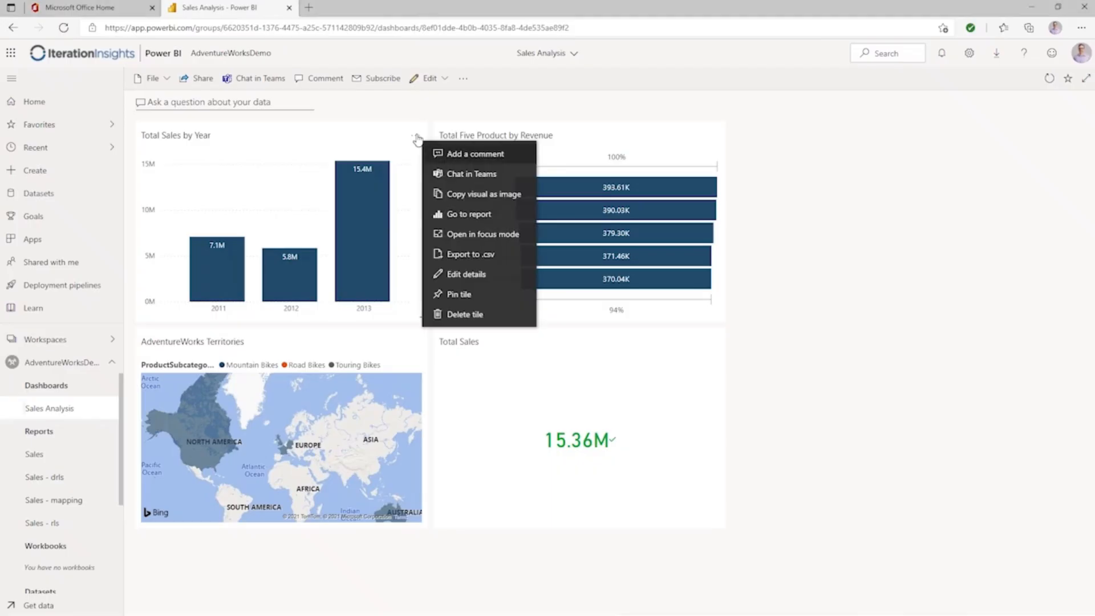
{"action": "left_click", "coordinate": [479, 274]}
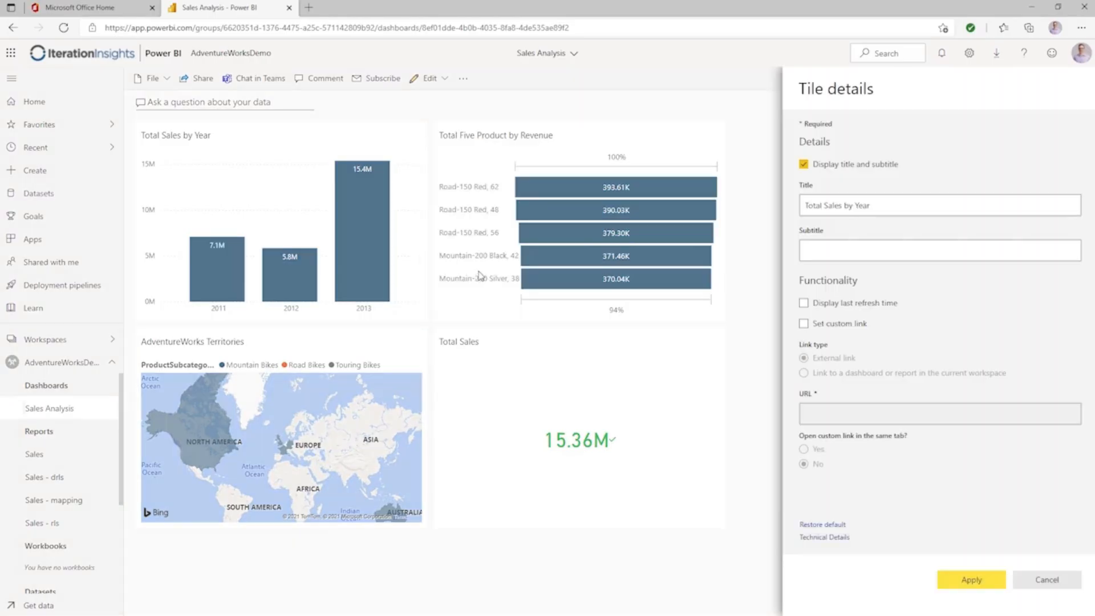
{"action": "left_click", "coordinate": [804, 165]}
{"action": "left_click", "coordinate": [804, 165]}
{"action": "left_click", "coordinate": [1044, 579]}
- Add the subtitle "for Australia" and the last refresh time to the Total Five Product by Revenue tile
{"action": "left_click", "coordinate": [714, 139]}
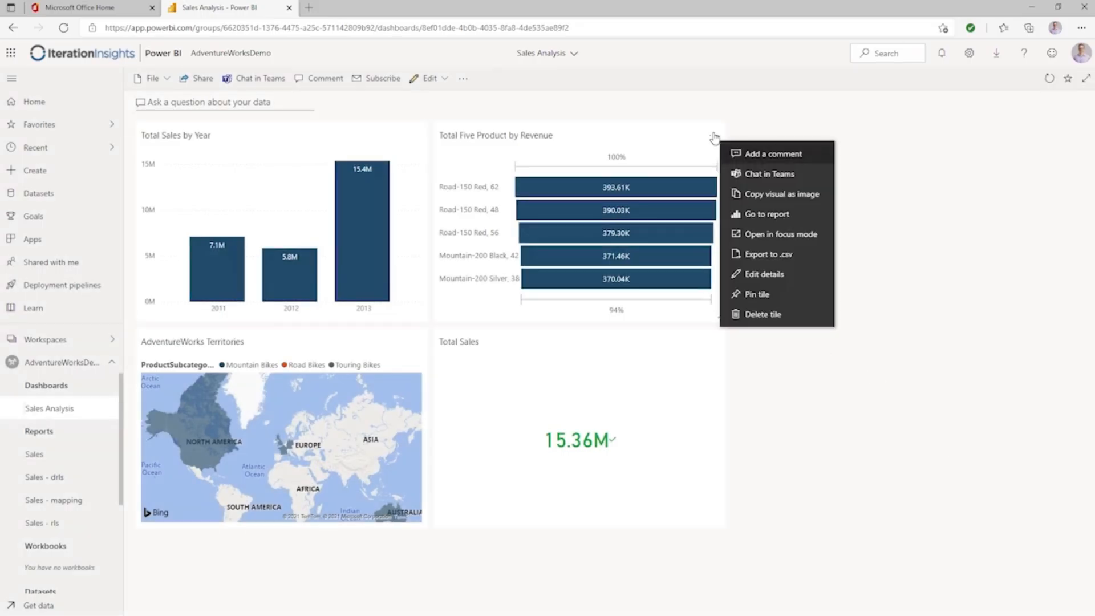
{"action": "left_click", "coordinate": [767, 274]}
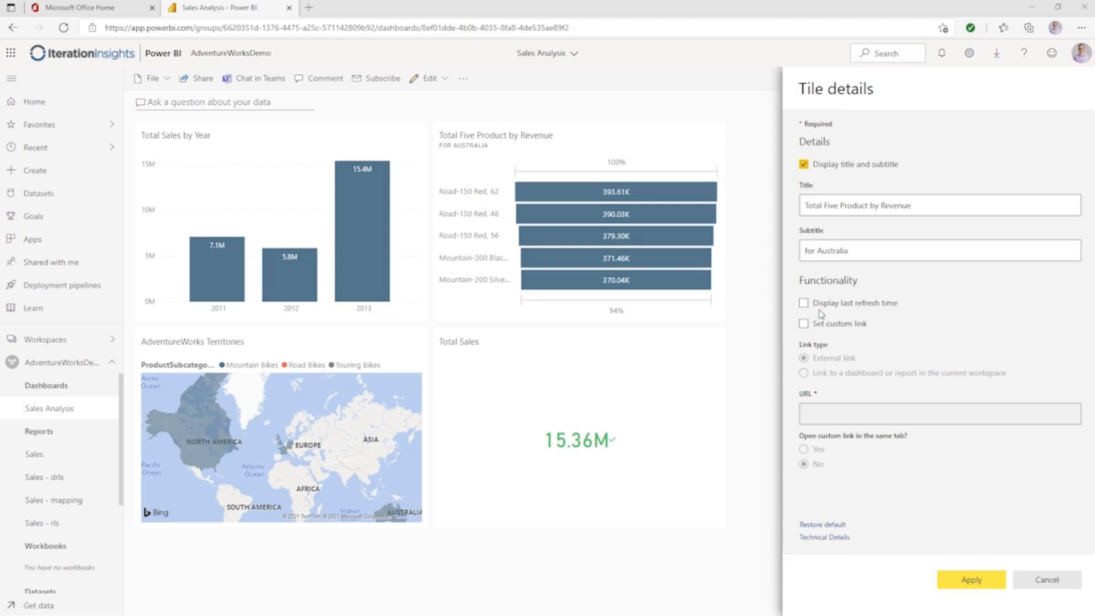
{"action": "left_click", "coordinate": [804, 306]}
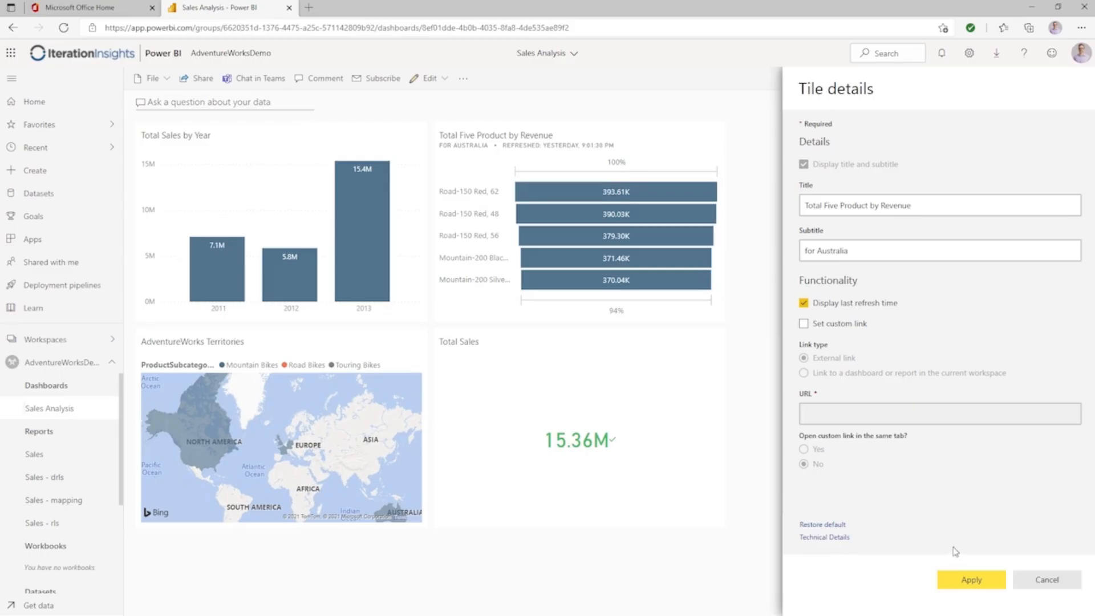
{"action": "left_click", "coordinate": [970, 579]}
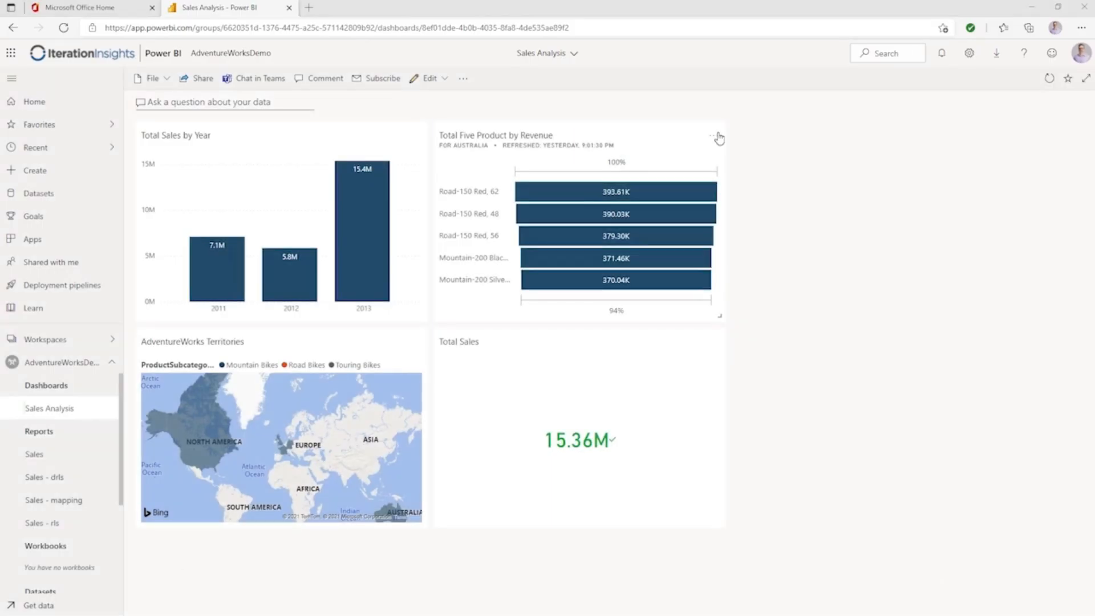
- Examine the pin-to-dashboard and delete options for the Total Five Product by Revenue tile without applying either
{"action": "left_click", "coordinate": [716, 136]}
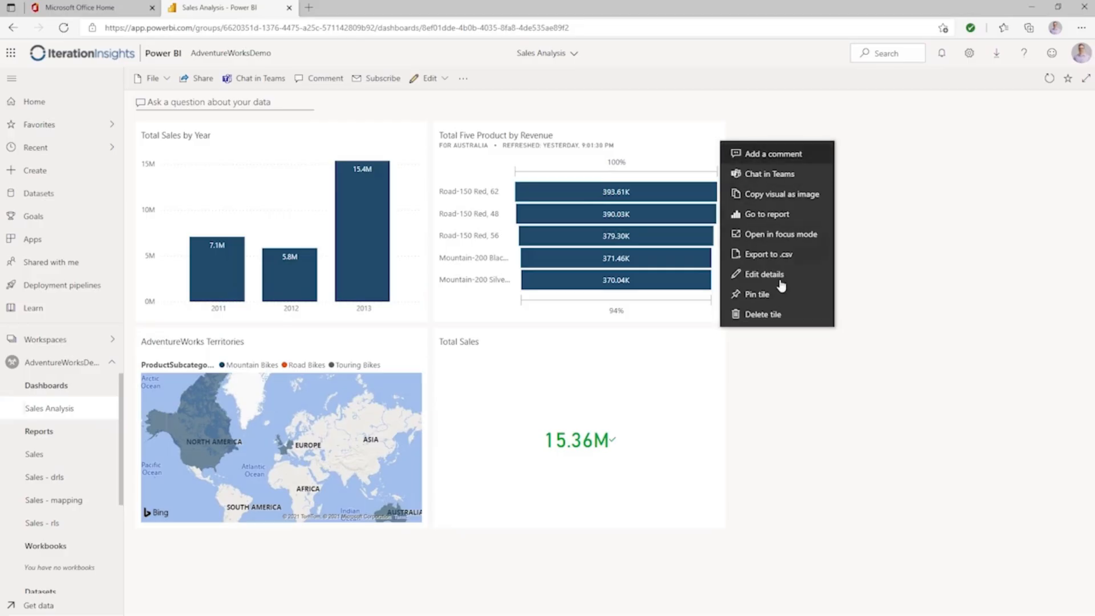
{"action": "left_click", "coordinate": [787, 296]}
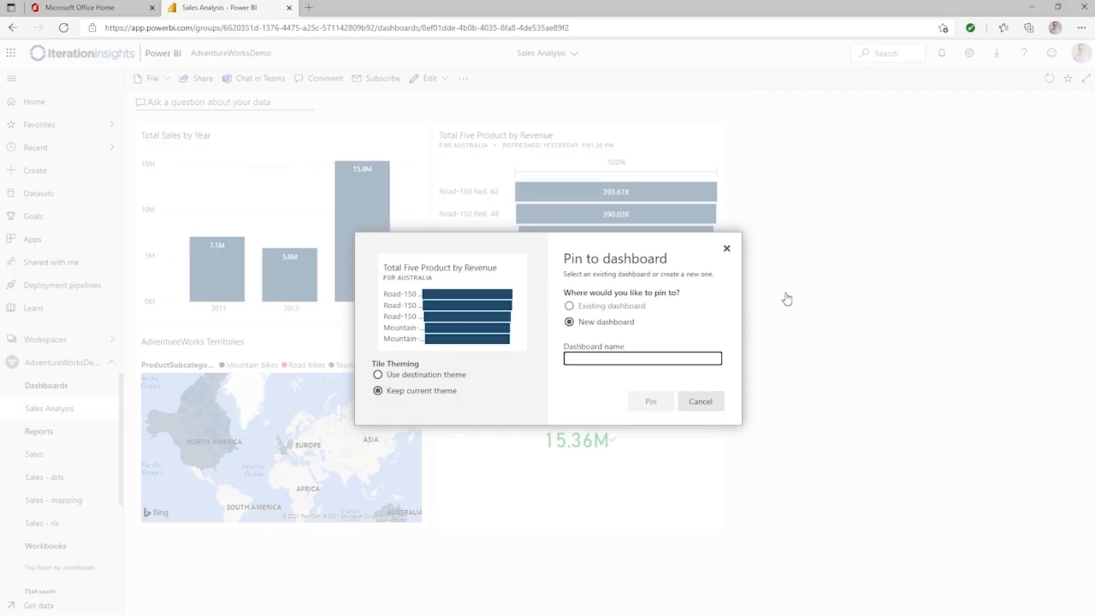
{"action": "left_click", "coordinate": [711, 407]}
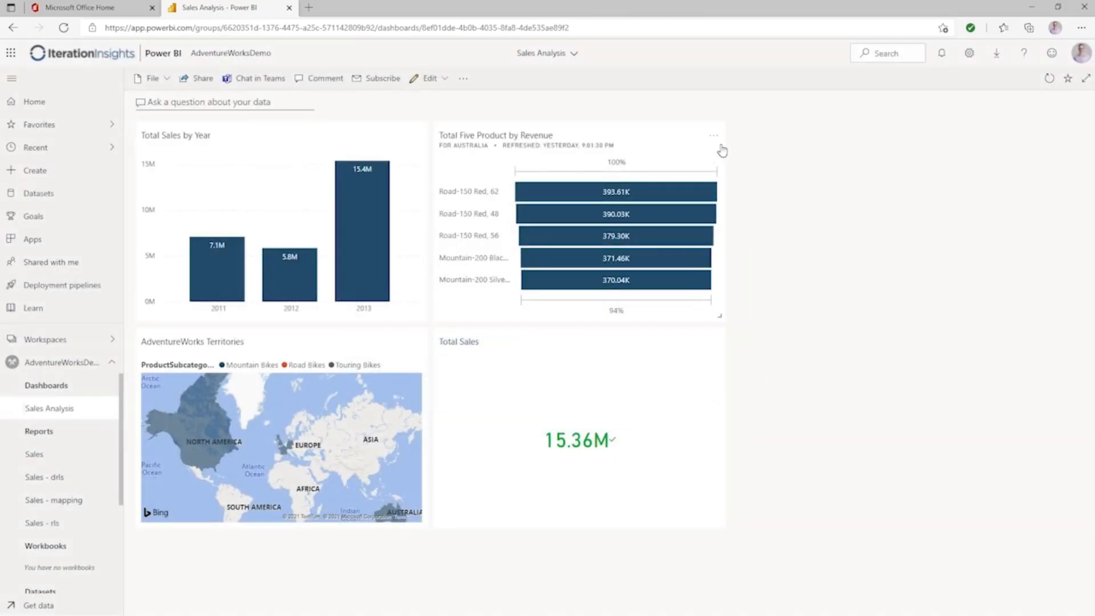
{"action": "left_click", "coordinate": [714, 138]}
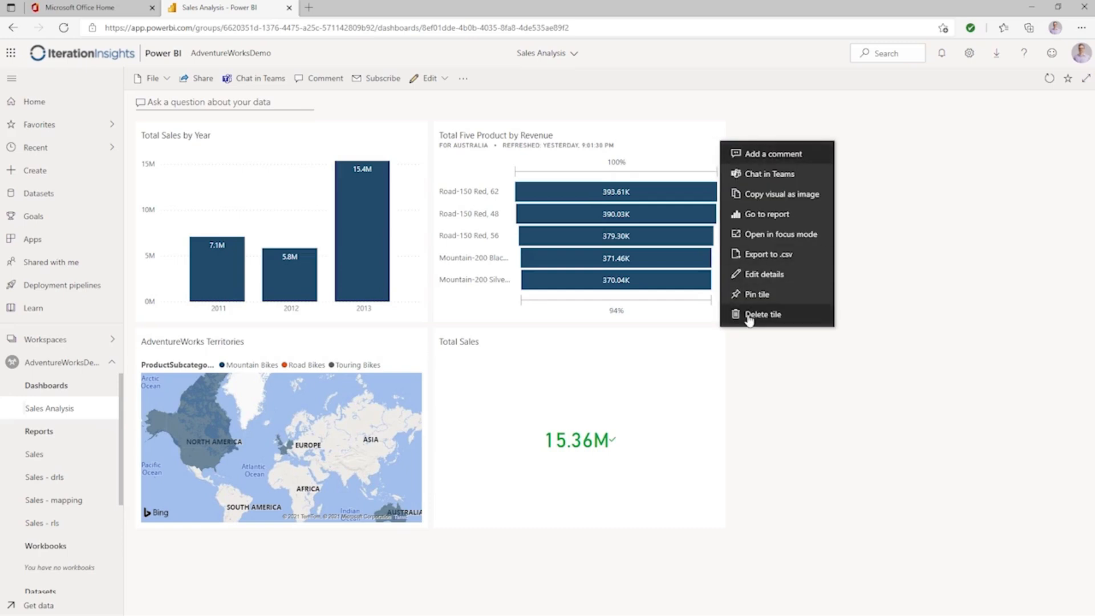
{"action": "left_click", "coordinate": [929, 332]}
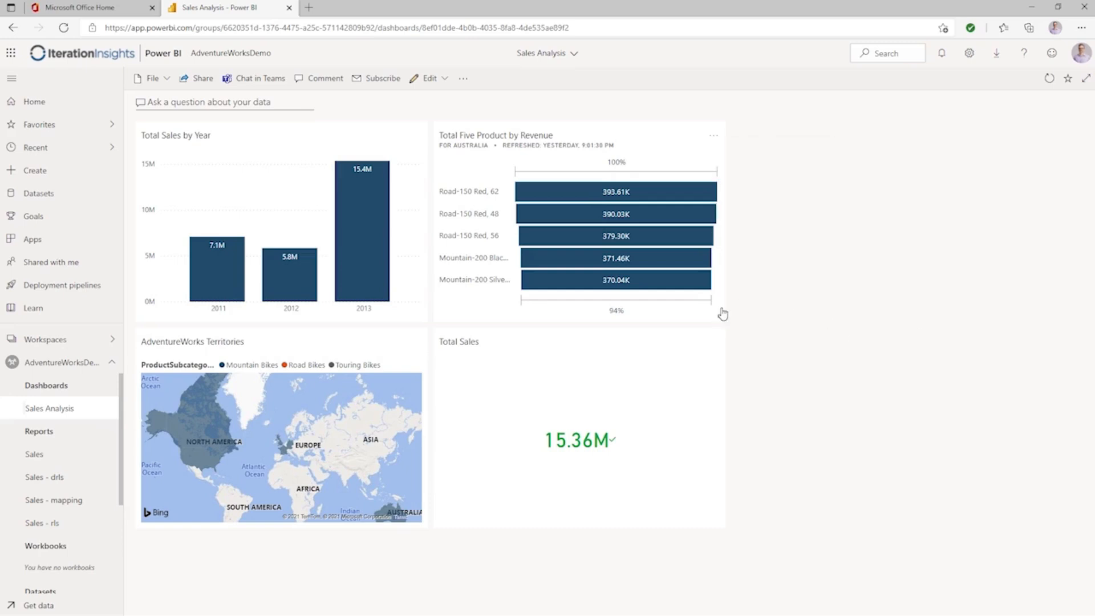
- Swap the Total Five Product by Revenue and Total Sales by Year tiles, keeping the AdventureWorks Territories map directly below the first
{"action": "left_click_drag", "start_coordinate": [580, 141], "coordinate": [270, 130]}
{"action": "left_click_drag", "start_coordinate": [260, 344], "coordinate": [567, 127]}
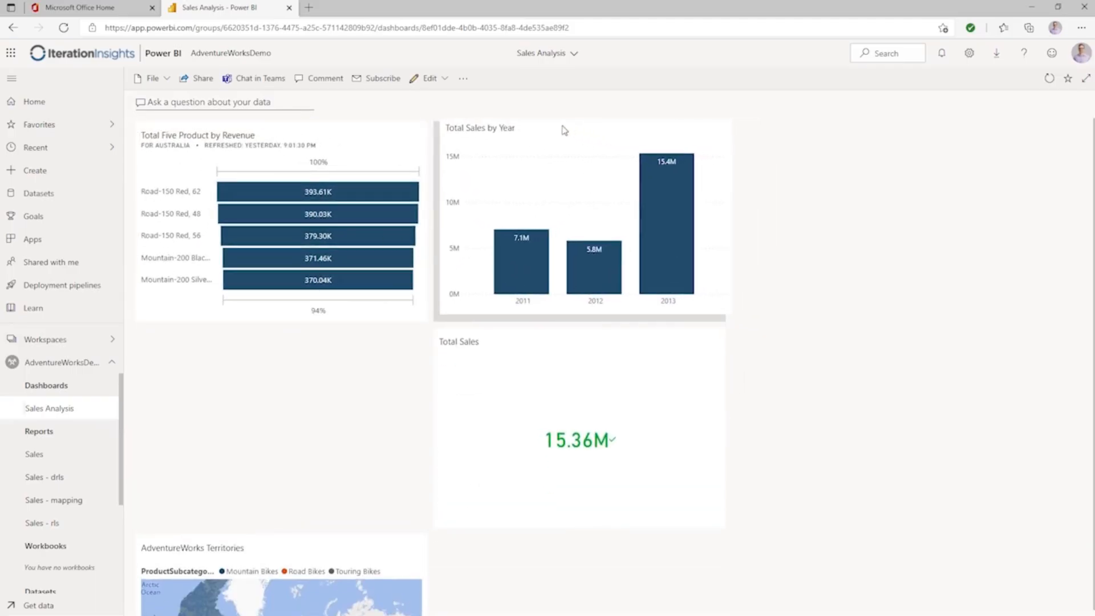
{"action": "left_click_drag", "start_coordinate": [383, 545], "coordinate": [396, 337]}
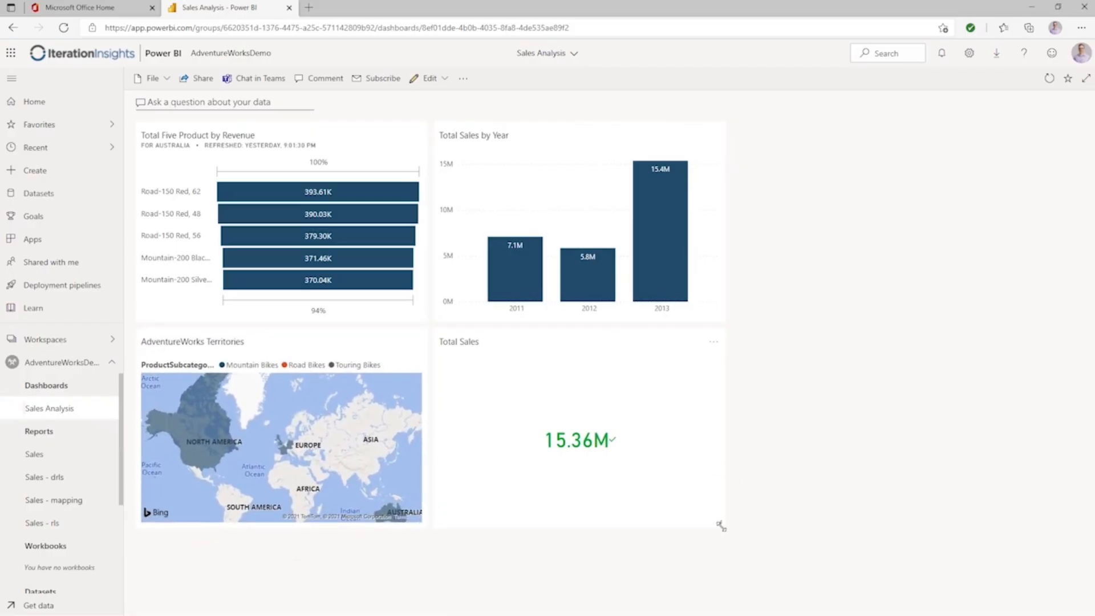
- Try smaller sizes for the Total Sales tile and restore it to the same size as the other tiles
{"action": "left_click_drag", "start_coordinate": [720, 526], "coordinate": [631, 464]}
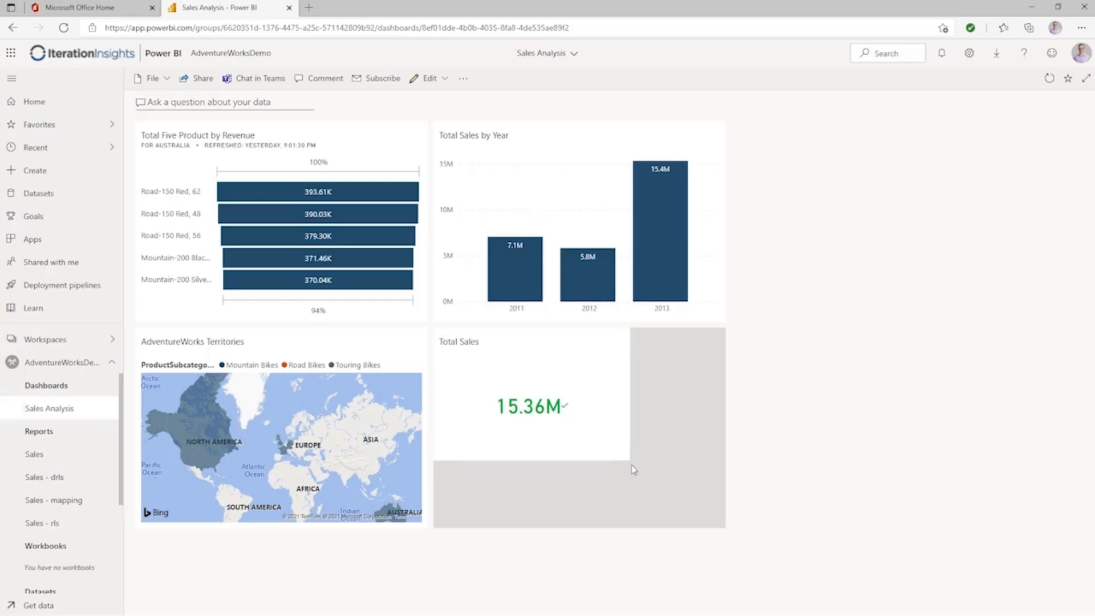
{"action": "left_click_drag", "start_coordinate": [632, 467], "coordinate": [631, 465]}
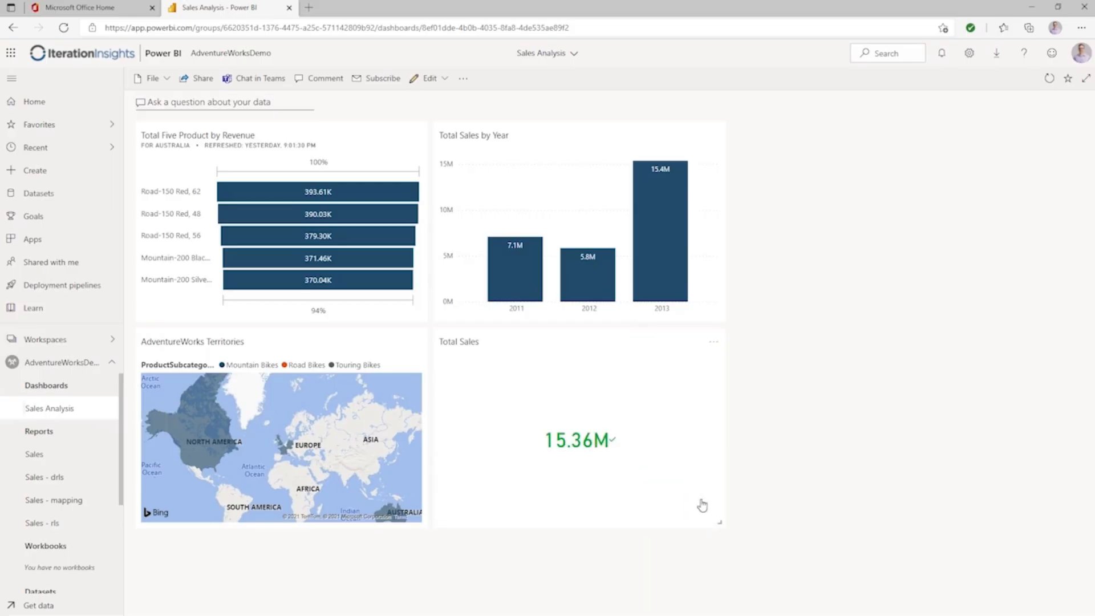
{"action": "left_click_drag", "start_coordinate": [723, 526], "coordinate": [578, 433]}
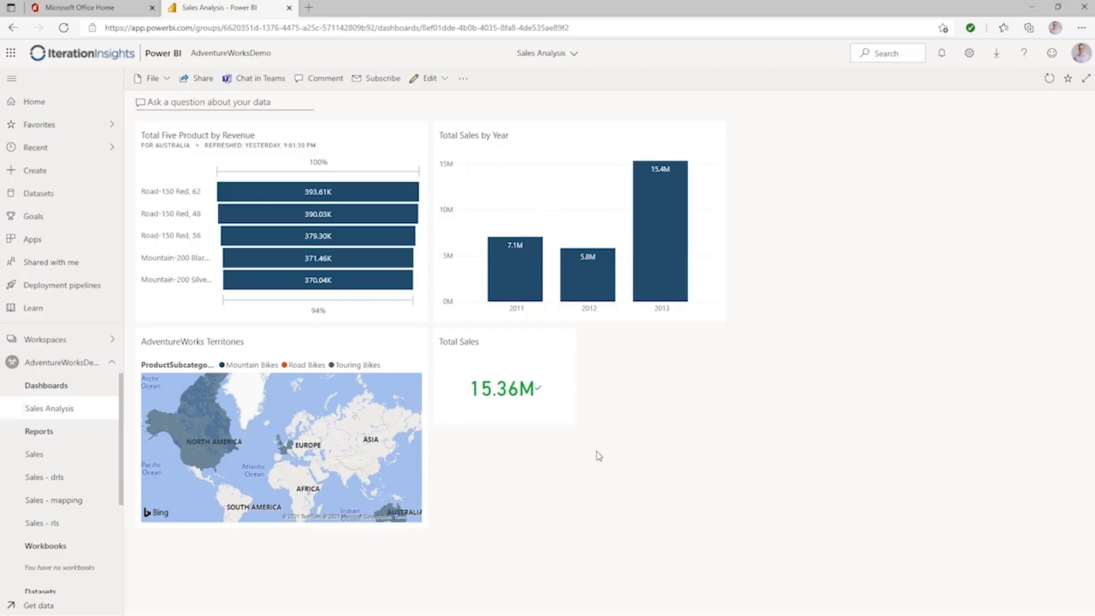
{"action": "left_click_drag", "start_coordinate": [574, 422], "coordinate": [731, 533]}
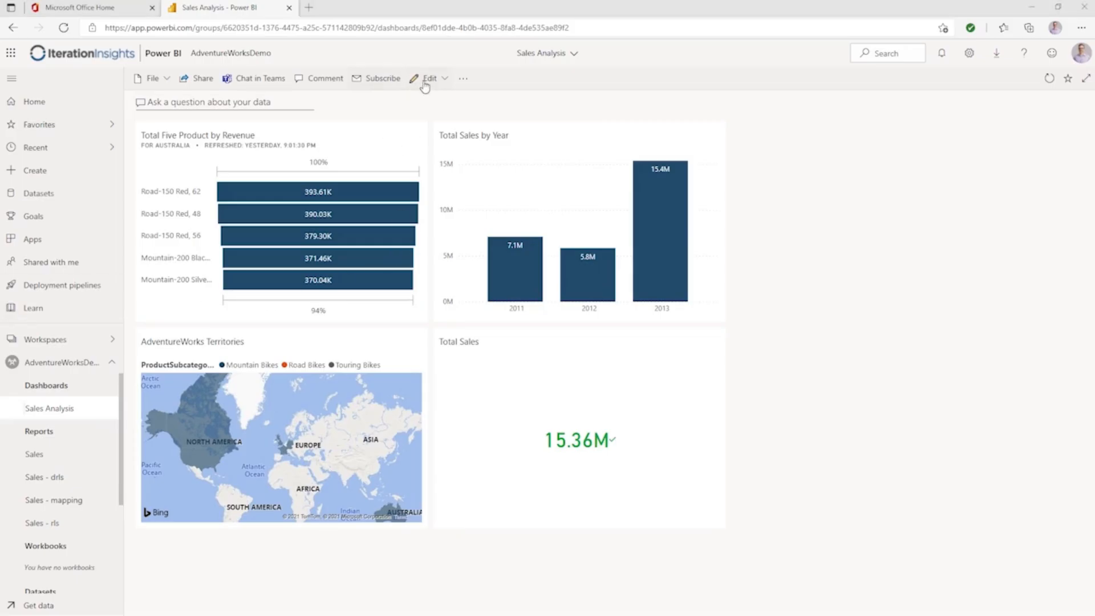
- Examine the media and real-time data sources available for adding a dashboard tile, and cancel without adding one
{"action": "left_click", "coordinate": [447, 81]}
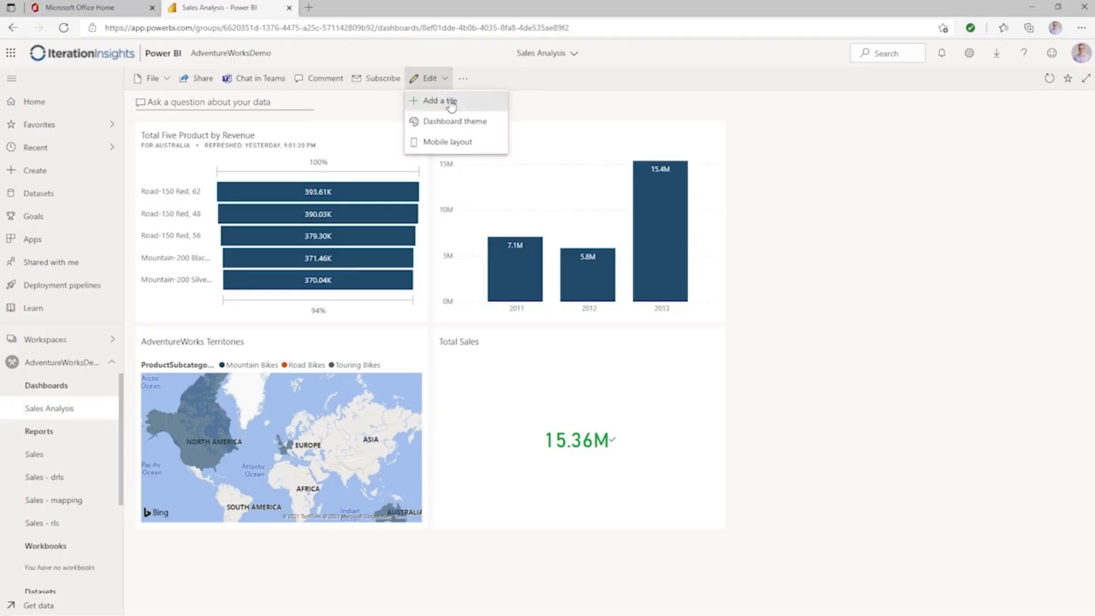
{"action": "left_click", "coordinate": [461, 107]}
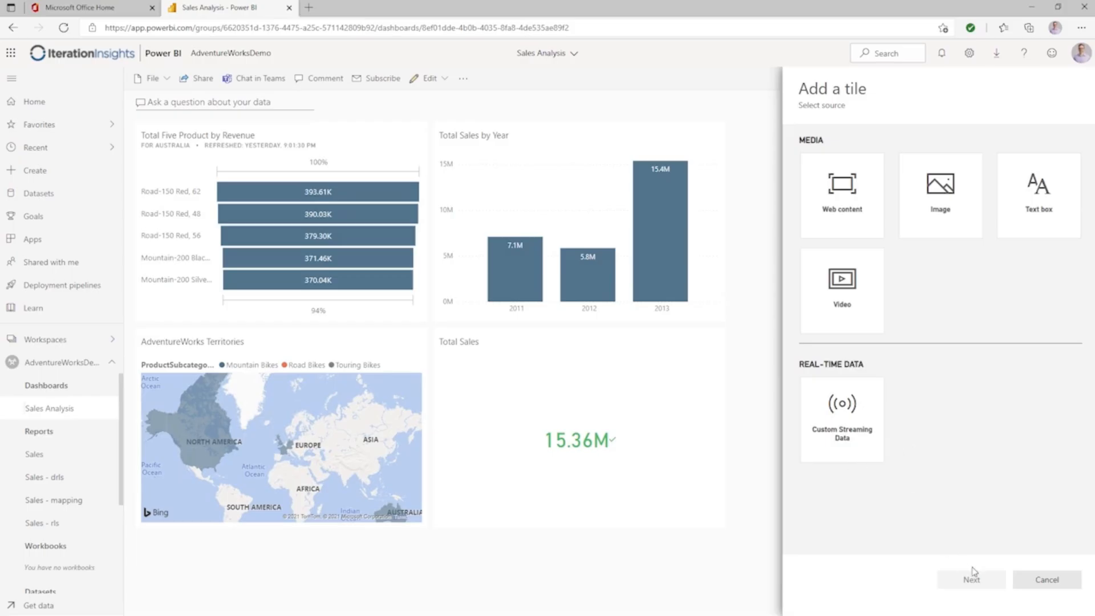
{"action": "left_click", "coordinate": [1039, 577]}
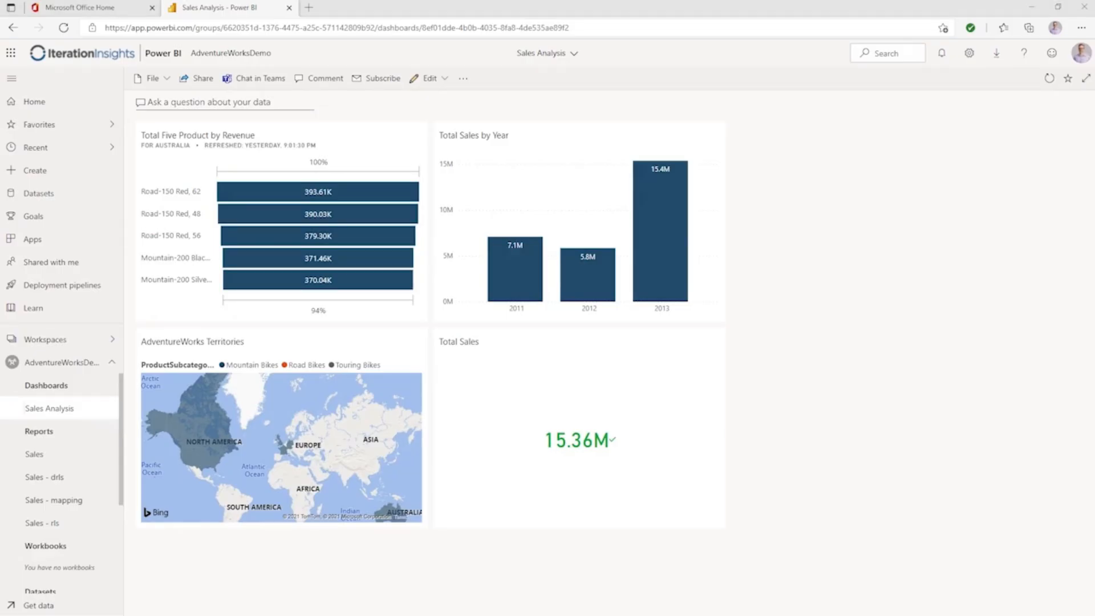
- Examine the Sales Analysis dashboard's settings in the AdventureWorksDemo workspace, including the sensitivity label choices, and cancel without changing anything
{"action": "left_click", "coordinate": [58, 365]}
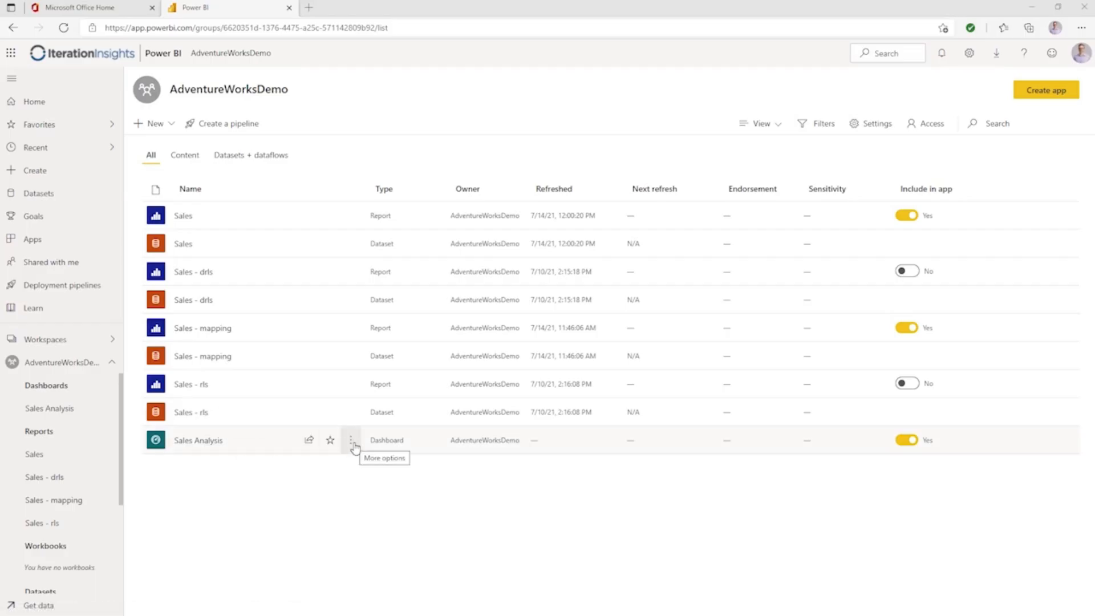
{"action": "left_click", "coordinate": [352, 441]}
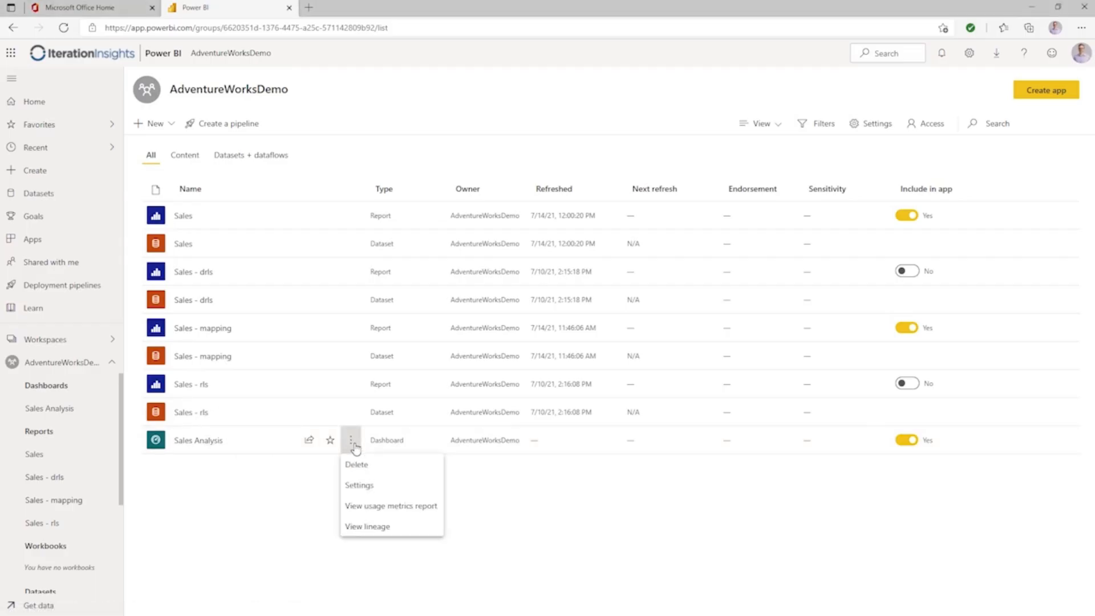
{"action": "left_click", "coordinate": [359, 485]}
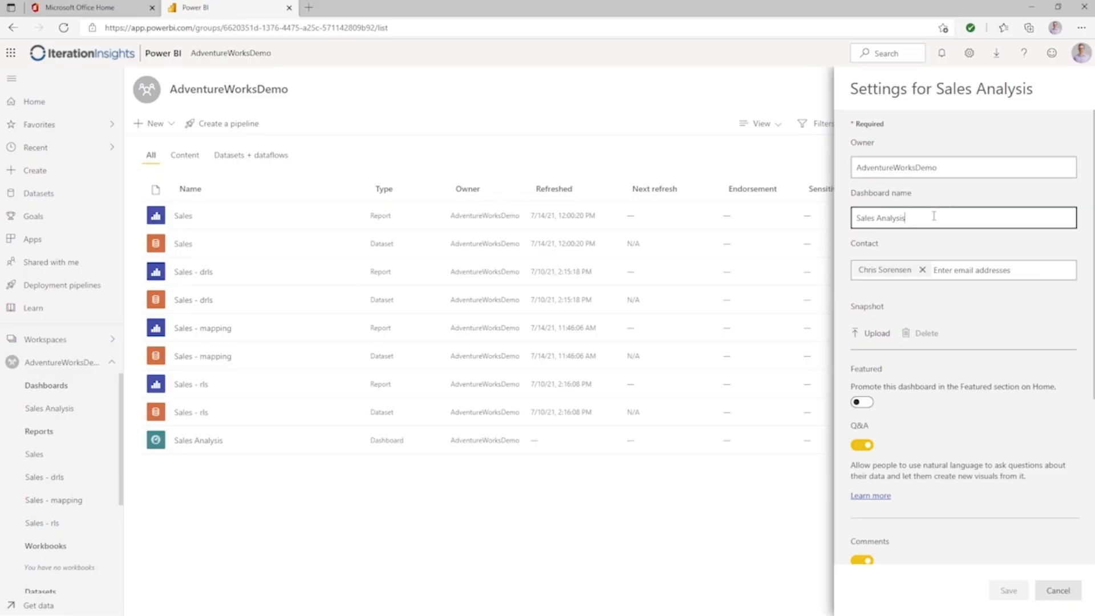
{"action": "scroll", "coordinate": [968, 276], "scroll_direction": "down", "scroll_amount": 3}
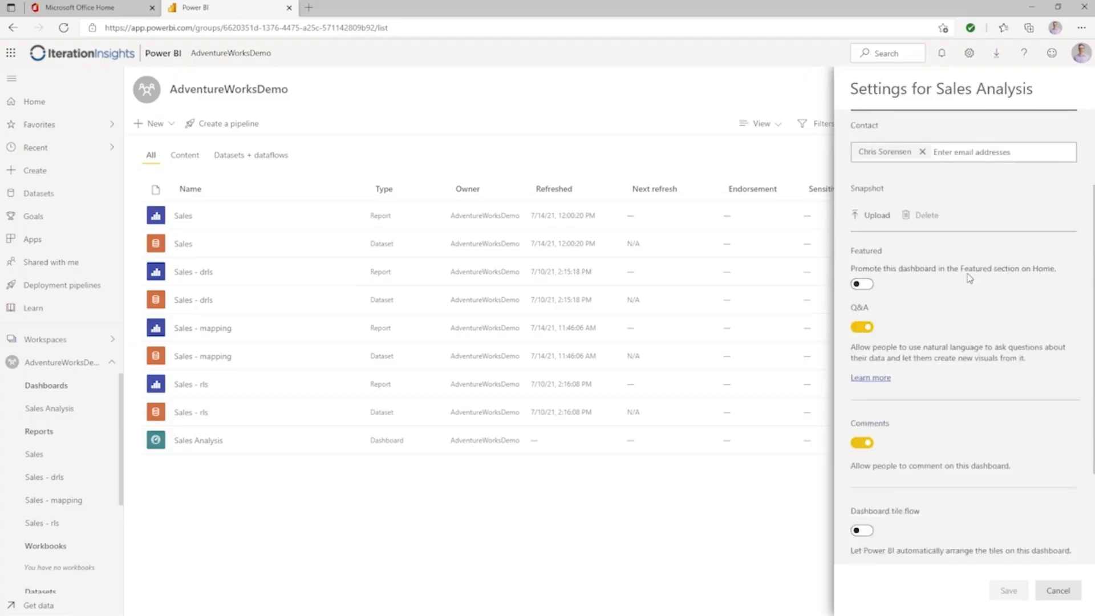
{"action": "scroll", "coordinate": [967, 276], "scroll_direction": "down", "scroll_amount": 1}
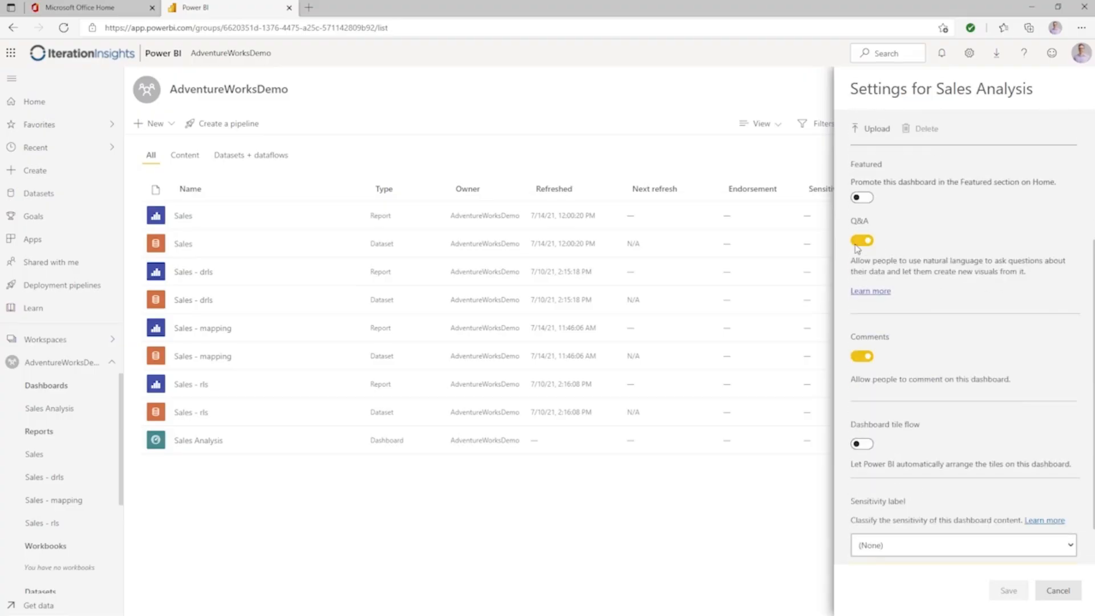
{"action": "scroll", "coordinate": [889, 299], "scroll_direction": "down", "scroll_amount": 1}
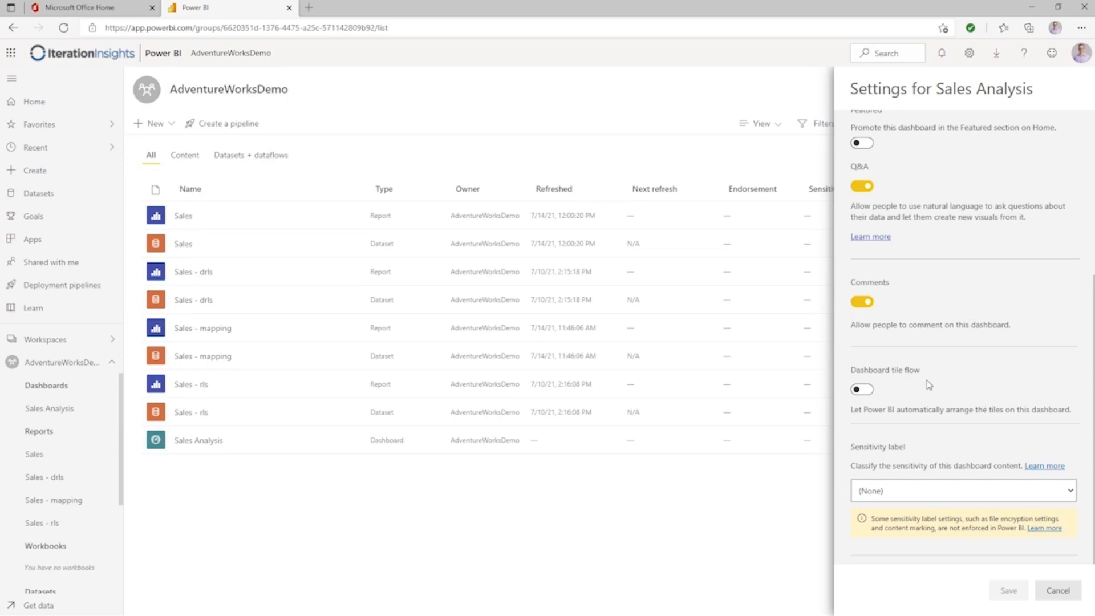
{"action": "left_click", "coordinate": [962, 496]}
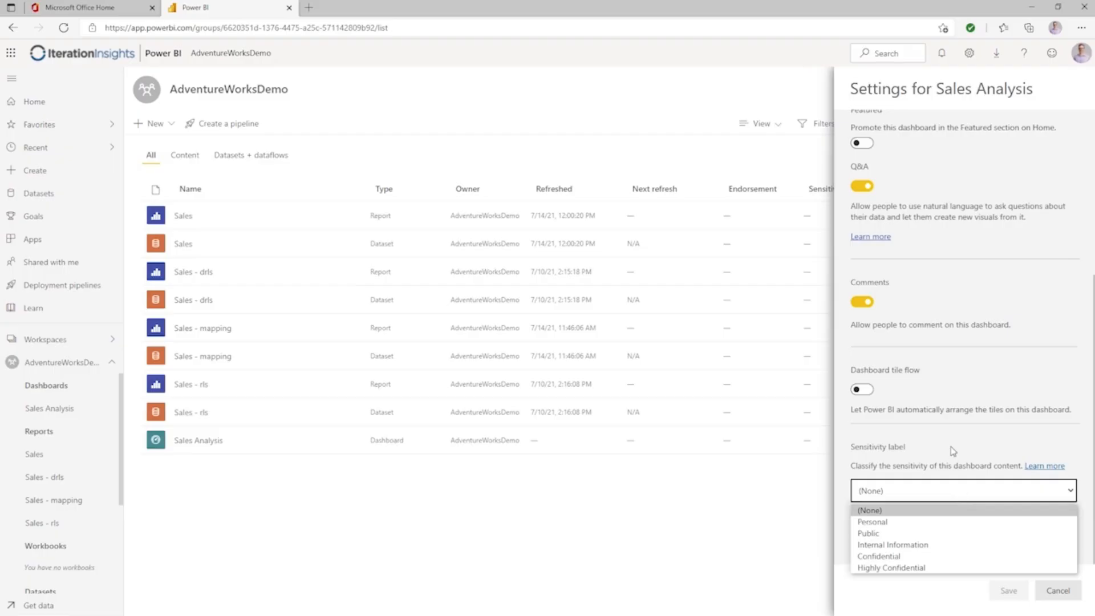
{"action": "left_click", "coordinate": [1057, 590]}
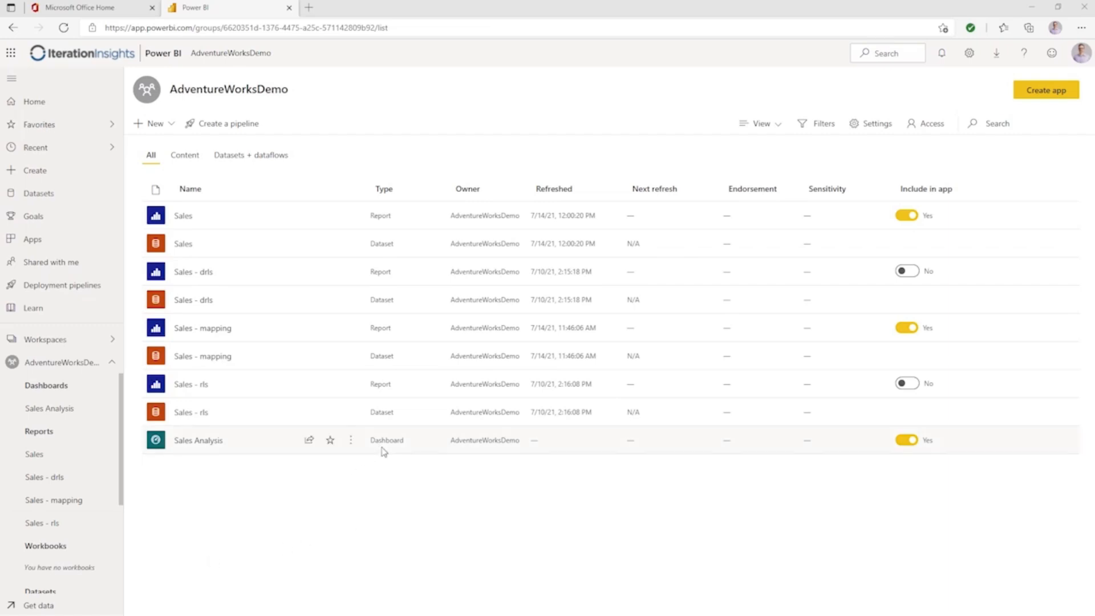
- Open the Sales Analysis dashboard and start editing its mobile layout
{"action": "left_click", "coordinate": [198, 441]}
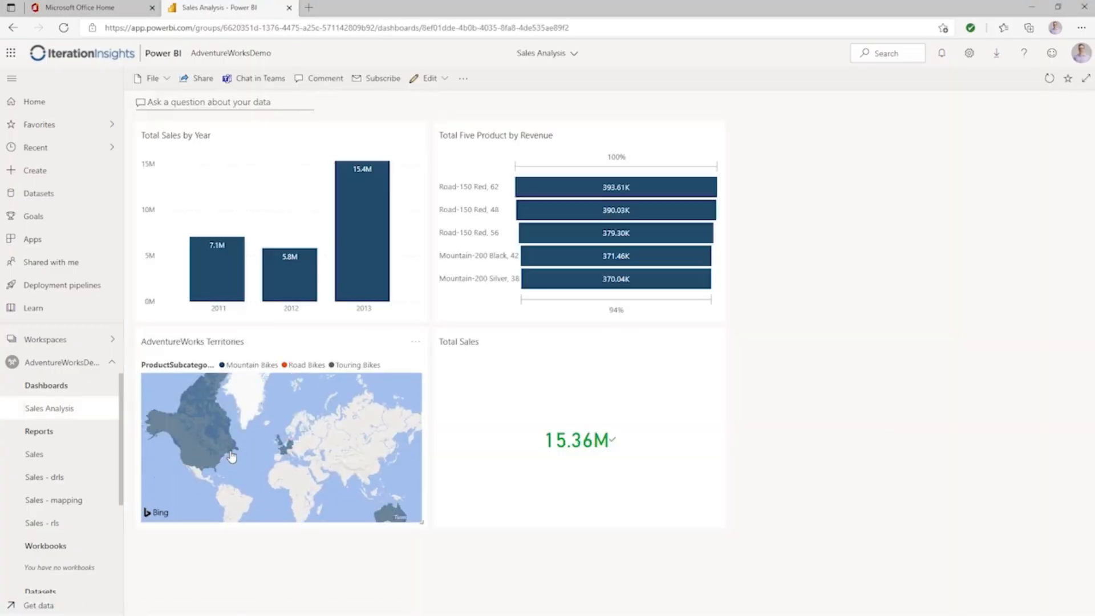
{"action": "mouse_move", "coordinate": [232, 456]}
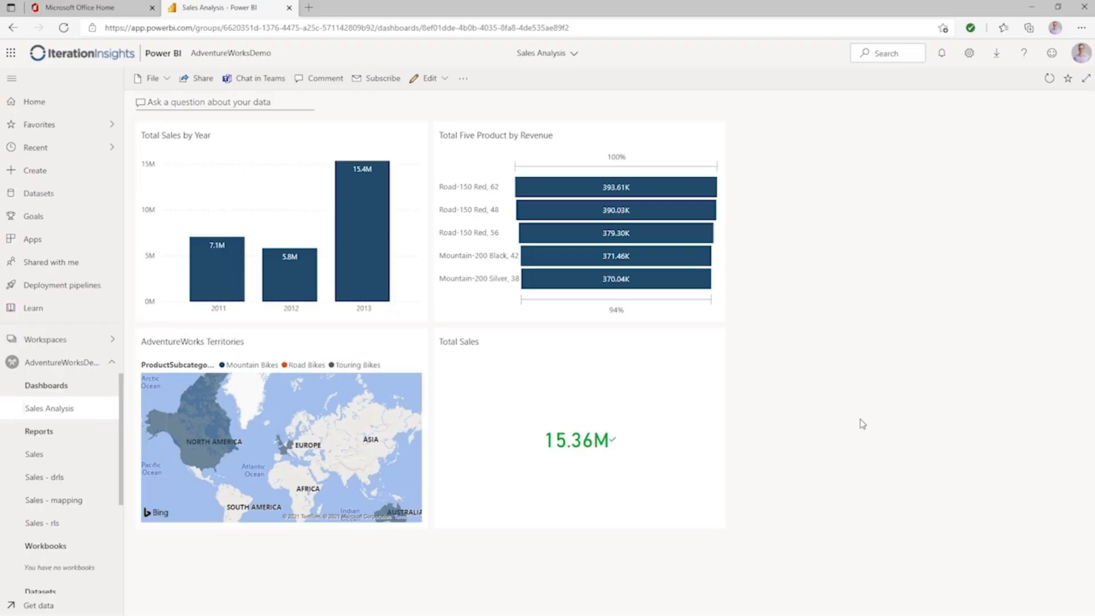
{"action": "left_click", "coordinate": [445, 80]}
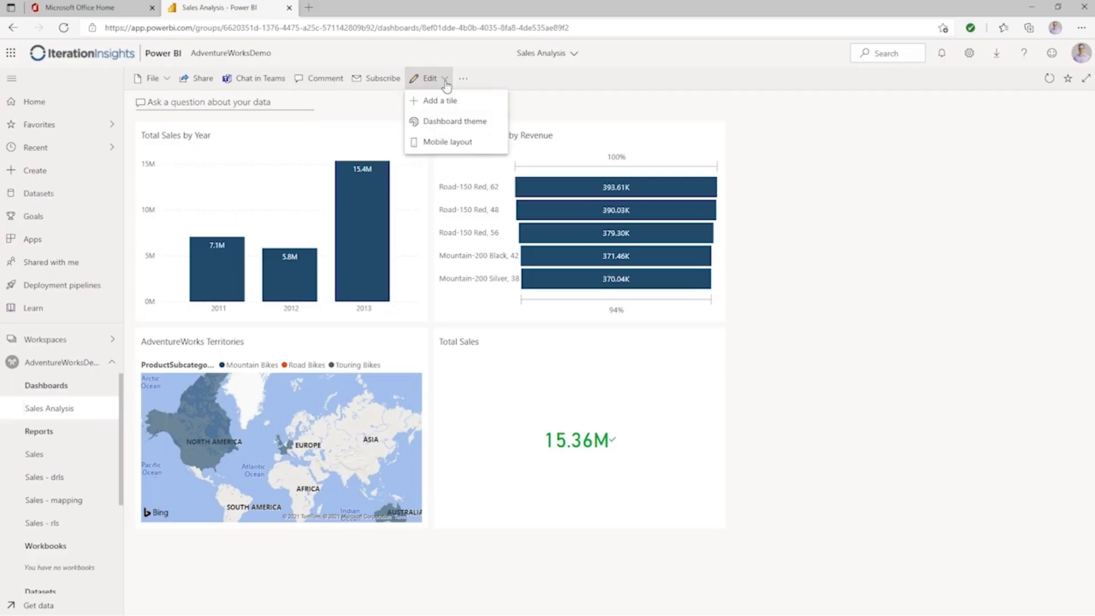
{"action": "left_click", "coordinate": [449, 143]}
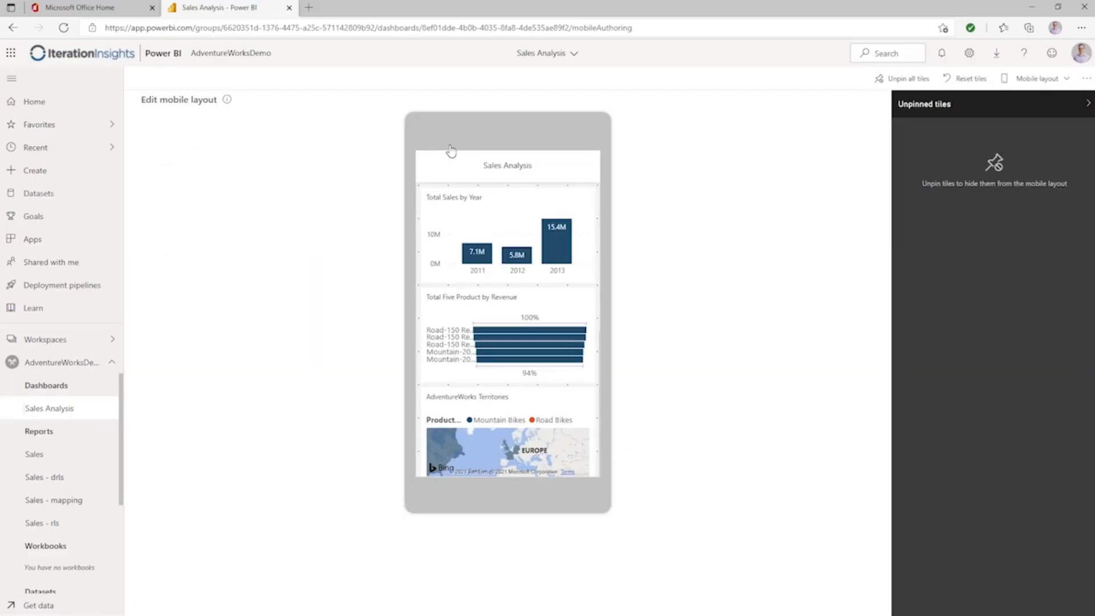
- Place Total Five Product by Revenue first and AdventureWorks Territories second in the mobile layout, and unpin and re-pin the map tile
{"action": "left_click_drag", "start_coordinate": [472, 302], "coordinate": [470, 193]}
{"action": "left_click_drag", "start_coordinate": [484, 435], "coordinate": [480, 329]}
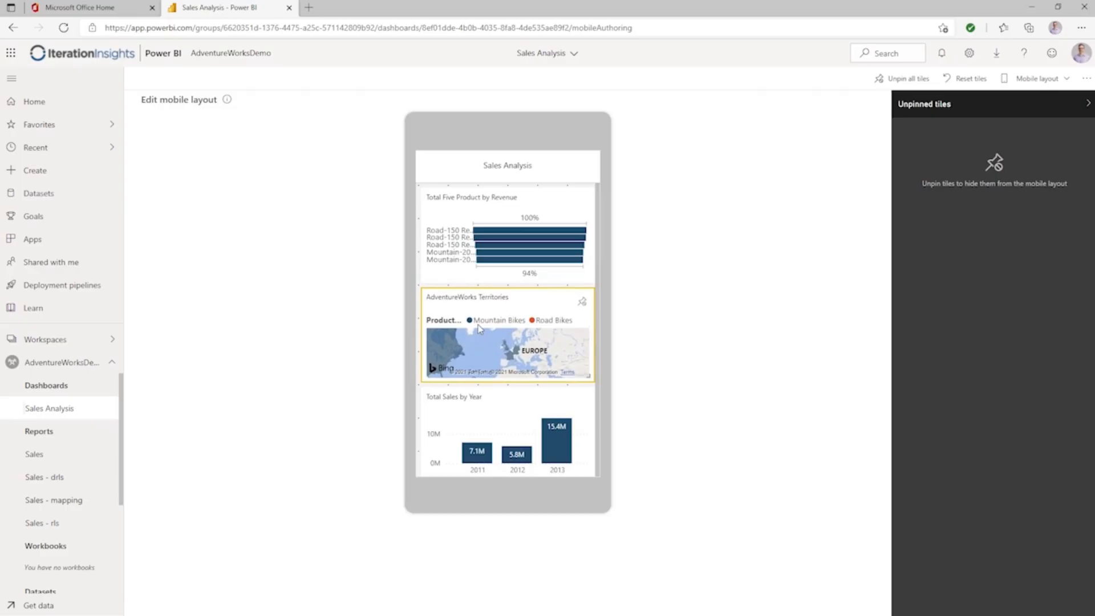
{"action": "left_click", "coordinate": [581, 302]}
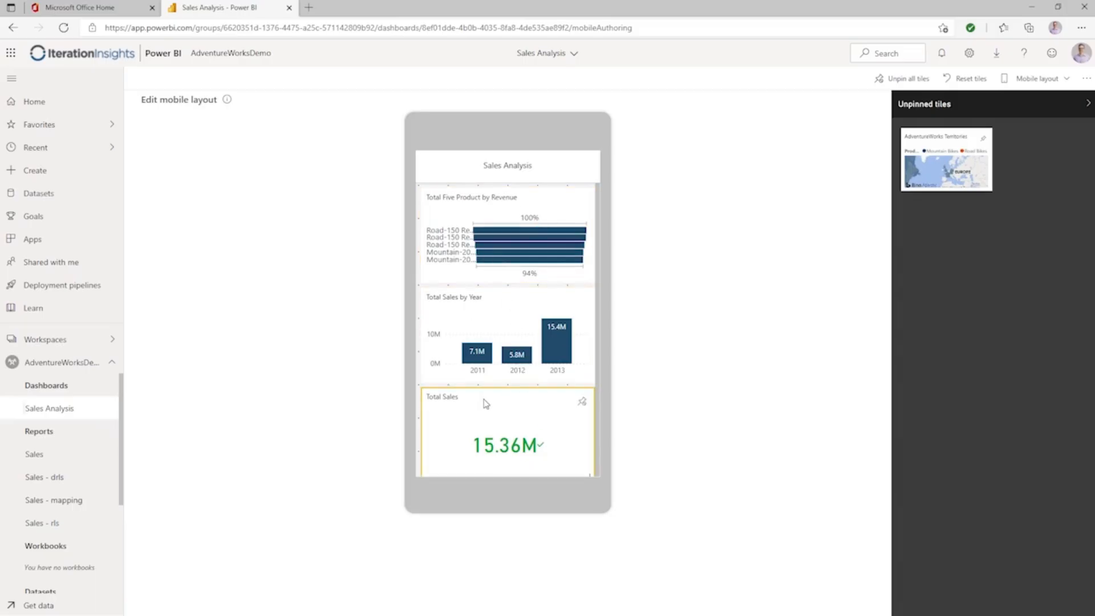
{"action": "left_click", "coordinate": [983, 140]}
{"action": "scroll", "coordinate": [573, 327], "scroll_direction": "down", "scroll_amount": 2}
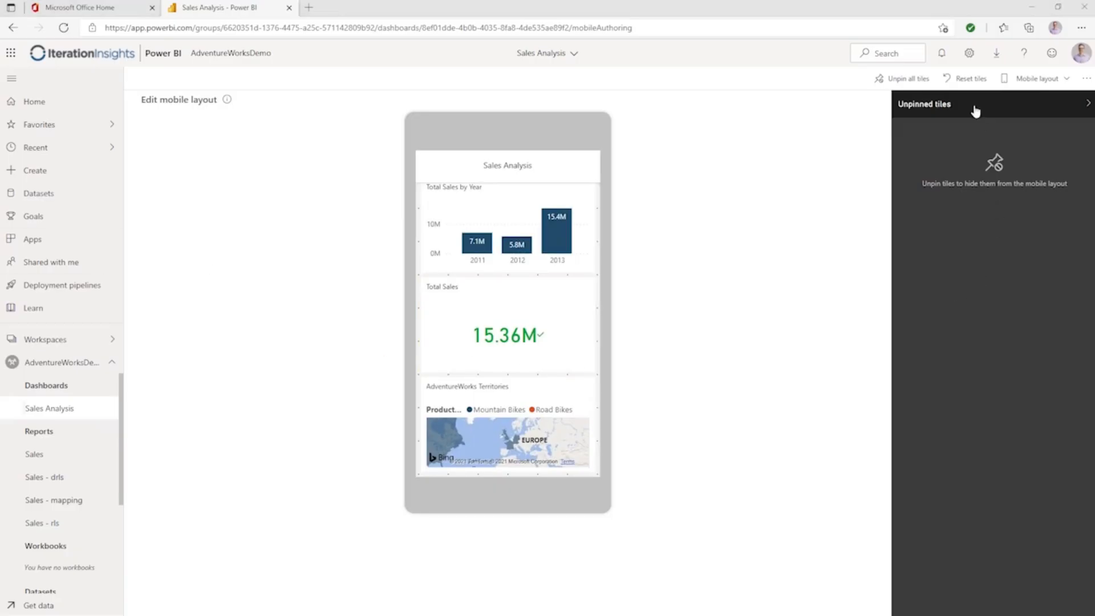
- Reset the mobile tiles and arrange Total Five Product by Revenue and Total Sales by Year side by side at half width
{"action": "left_click", "coordinate": [965, 78]}
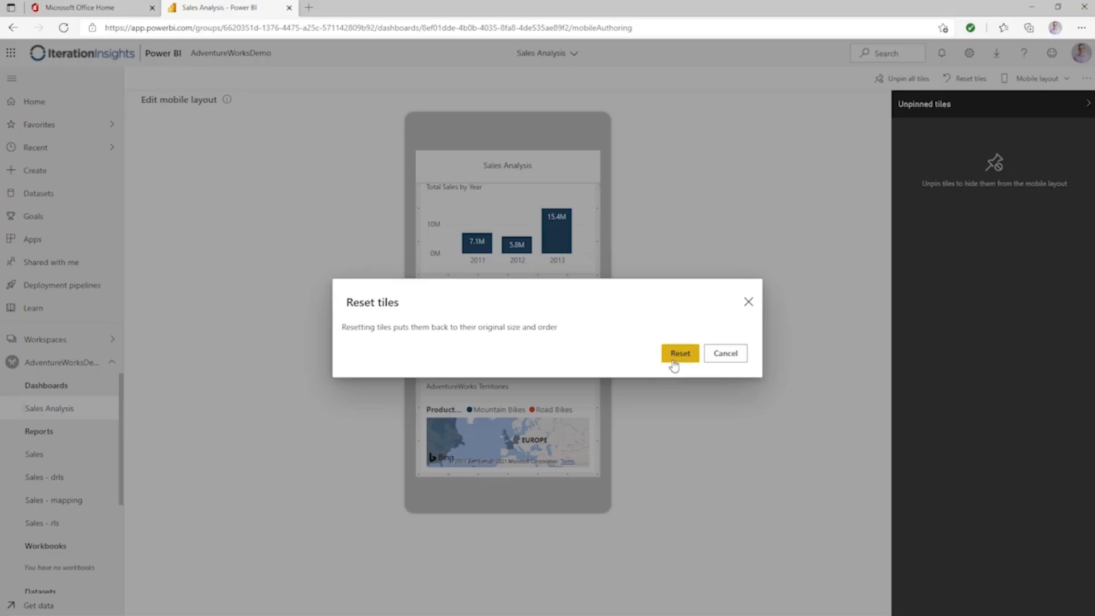
{"action": "left_click", "coordinate": [680, 356]}
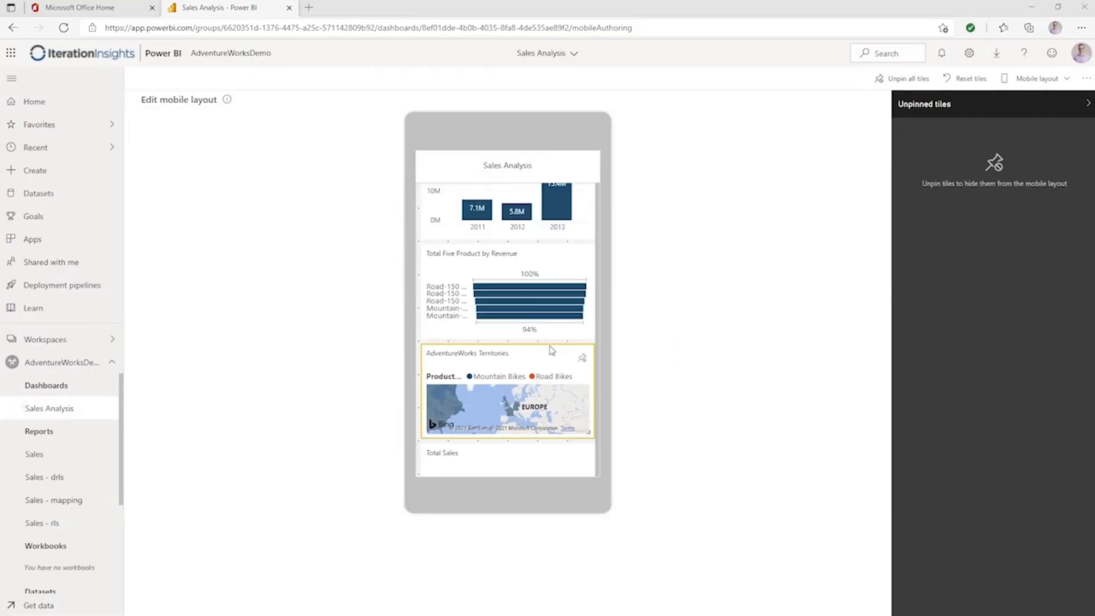
{"action": "scroll", "coordinate": [581, 357], "scroll_direction": "up", "scroll_amount": 1}
{"action": "left_click_drag", "start_coordinate": [591, 377], "coordinate": [506, 384]}
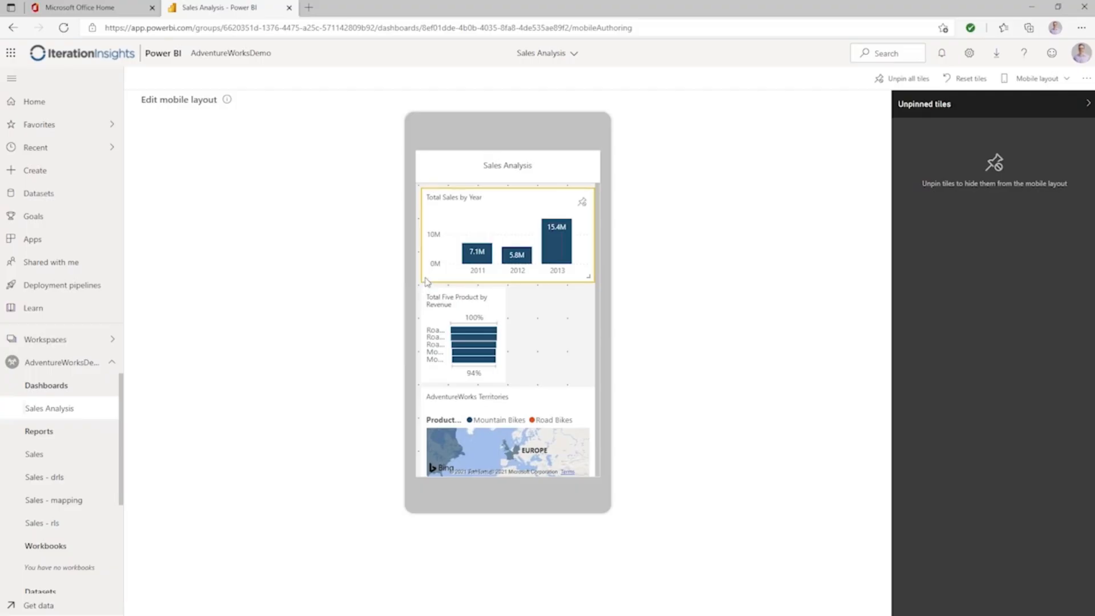
{"action": "left_click_drag", "start_coordinate": [591, 280], "coordinate": [502, 279]}
{"action": "left_click_drag", "start_coordinate": [458, 226], "coordinate": [551, 223]}
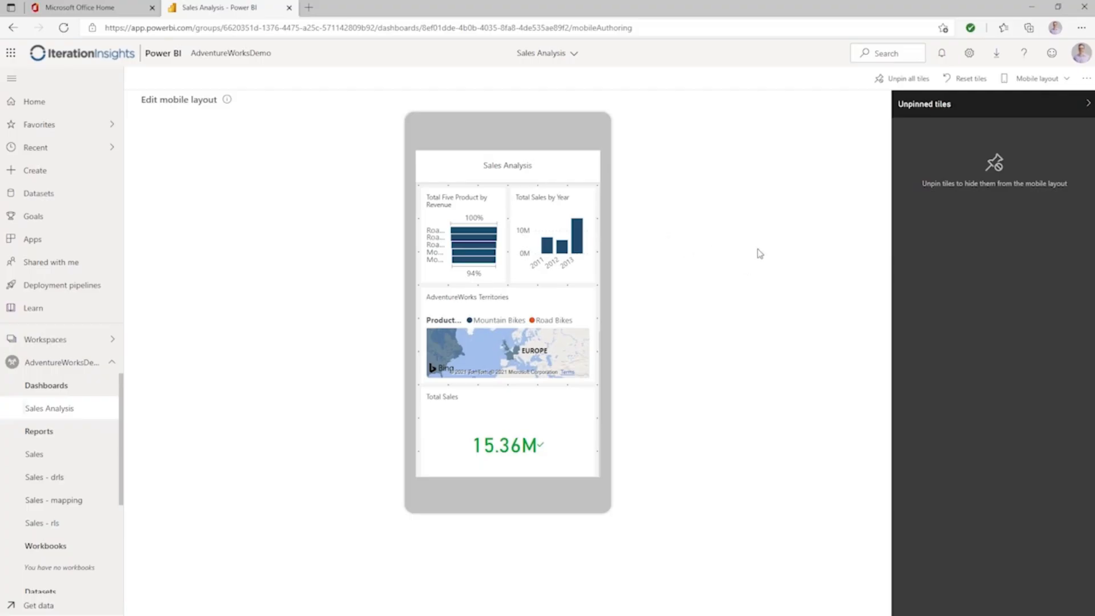
- Unpin all tiles from the mobile layout and reset them to their original size and order
{"action": "left_click", "coordinate": [894, 79]}
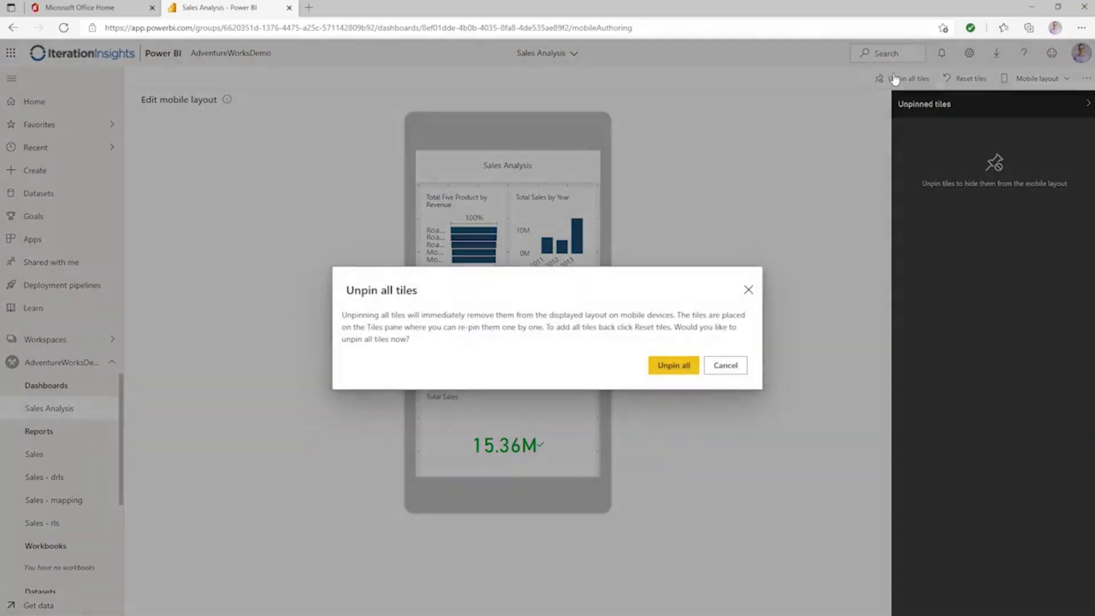
{"action": "left_click", "coordinate": [664, 365]}
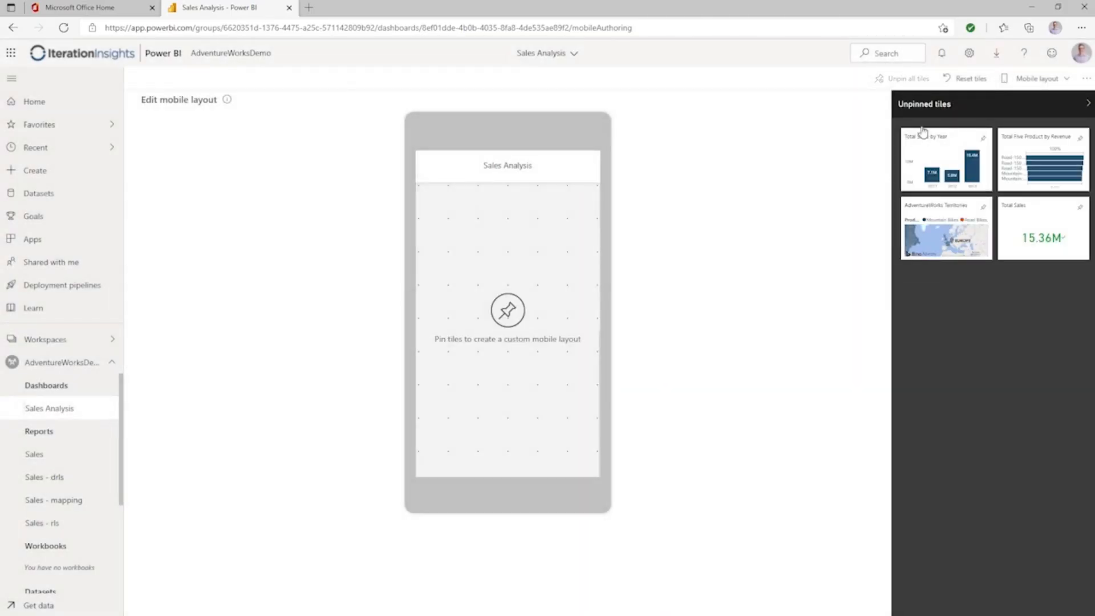
{"action": "left_click", "coordinate": [970, 80]}
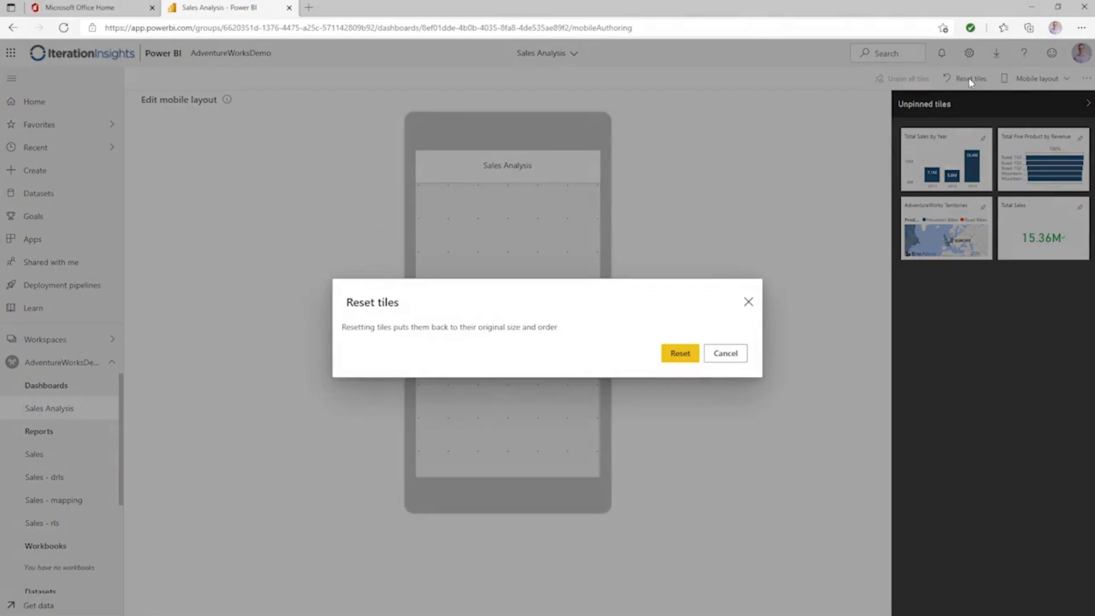
{"action": "left_click", "coordinate": [682, 353]}
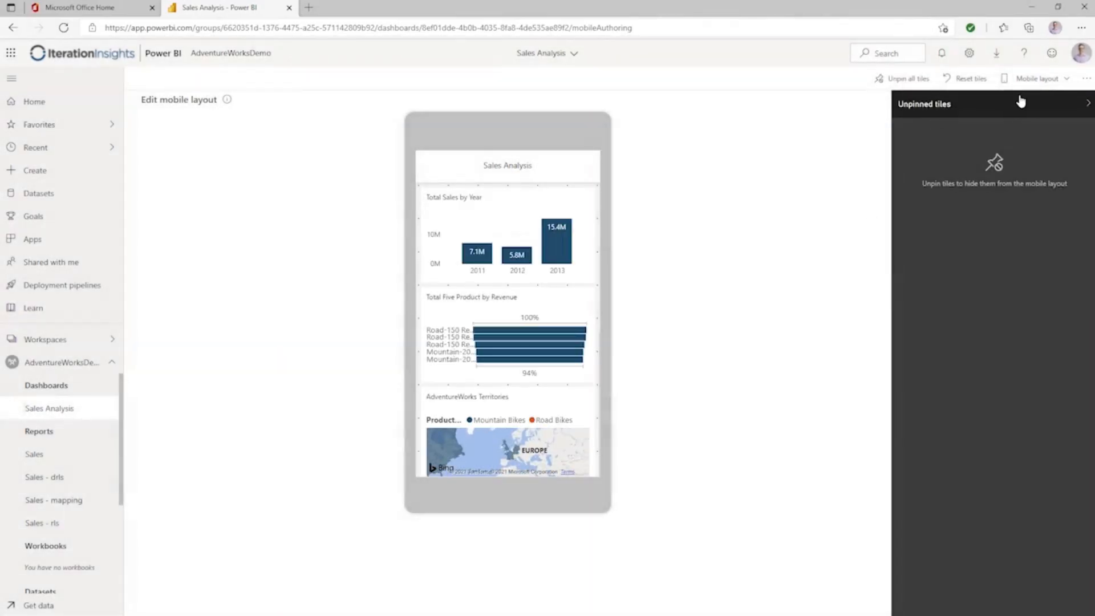
- Switch the Sales Analysis dashboard back to the web layout
{"action": "left_click", "coordinate": [1066, 81]}
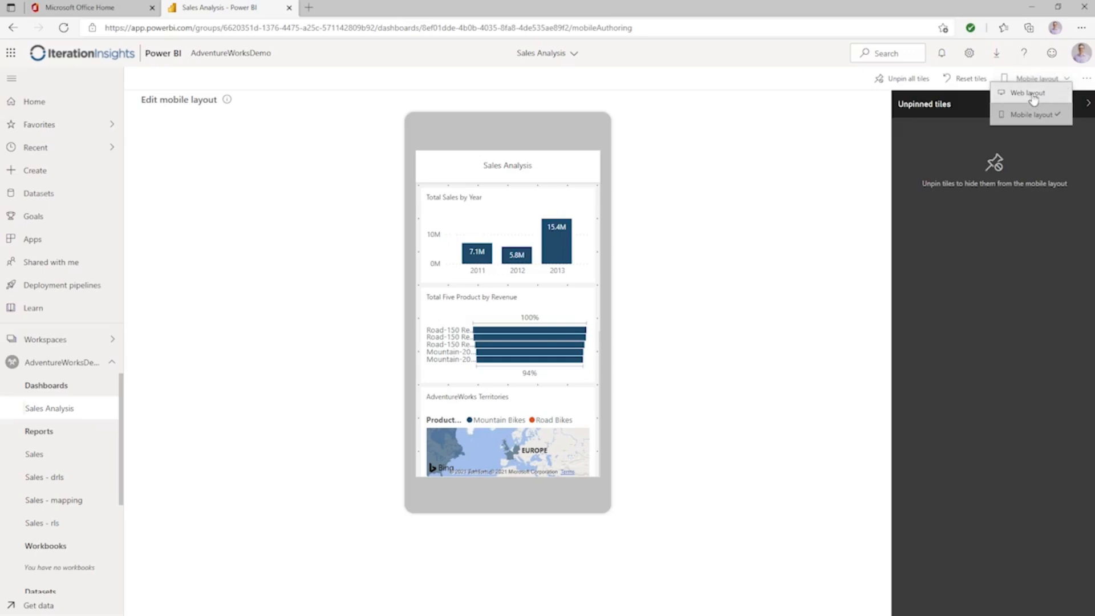
{"action": "left_click", "coordinate": [1036, 93]}
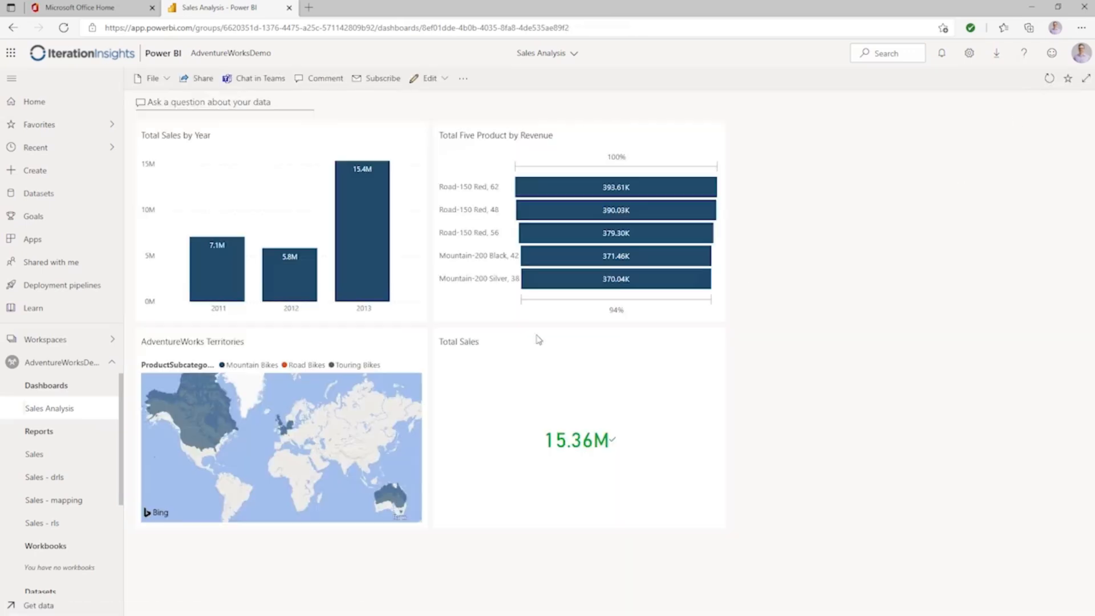
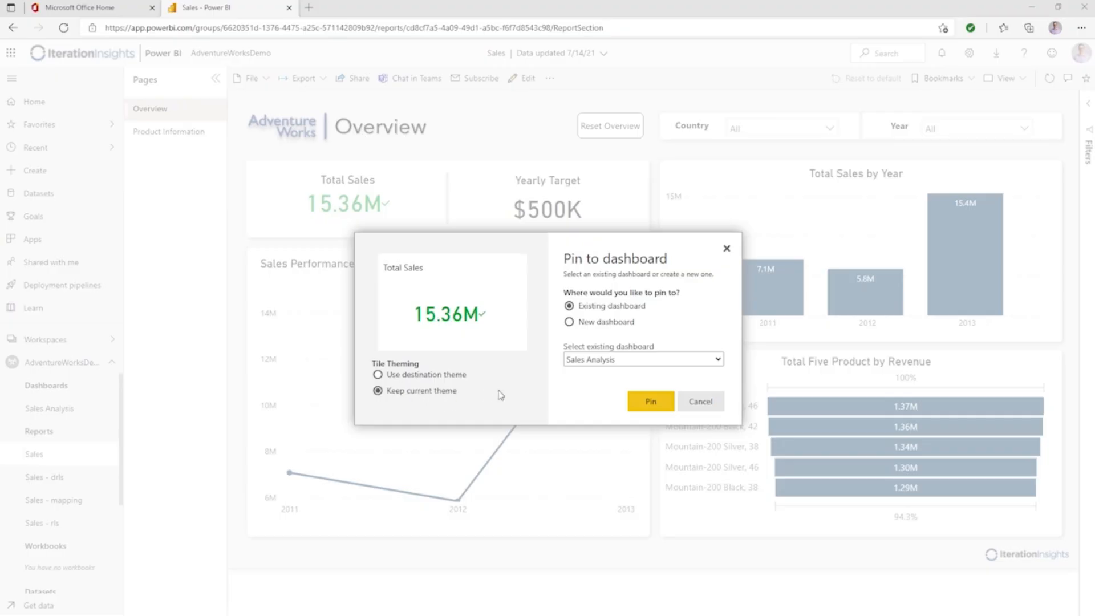
- Pin the Total Sales card to the existing Sales Analysis dashboard with its current theme kept, and open that dashboard
{"action": "left_click", "coordinate": [651, 401]}
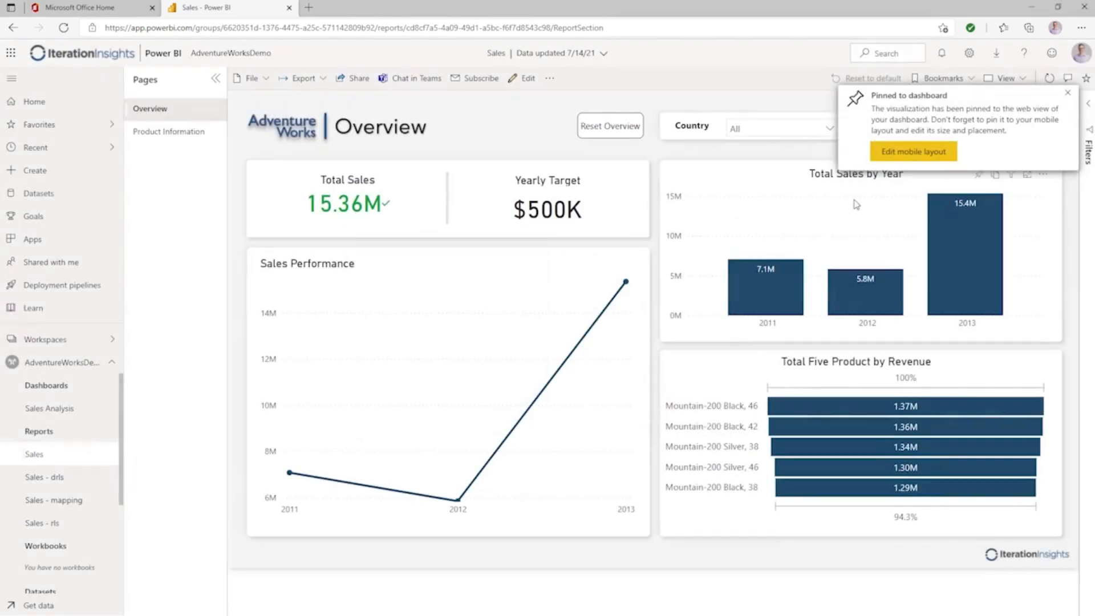
{"action": "left_click", "coordinate": [1070, 92]}
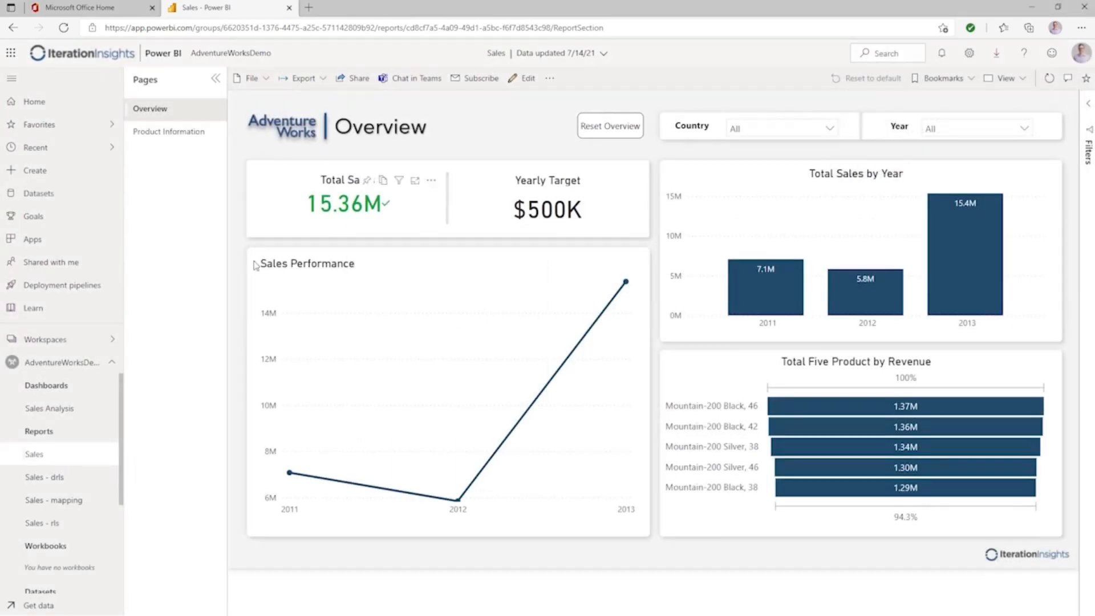
{"action": "left_click", "coordinate": [51, 408]}
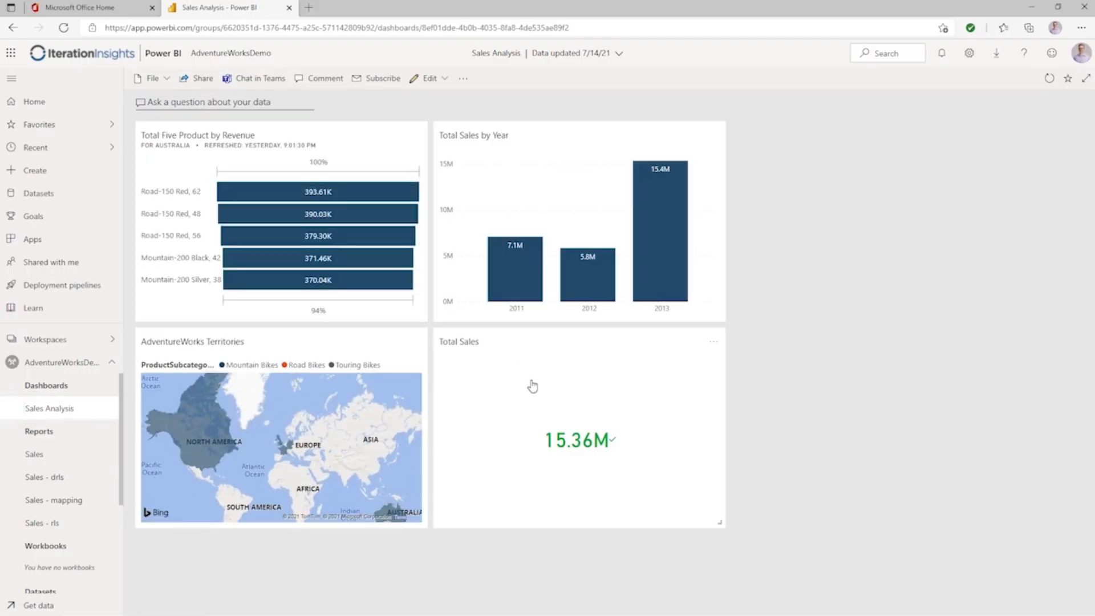
- Try the Dark and Color-blind friendly themes on the Sales Analysis dashboard, and select the Custom theme
{"action": "left_click", "coordinate": [444, 80]}
{"action": "left_click", "coordinate": [451, 121]}
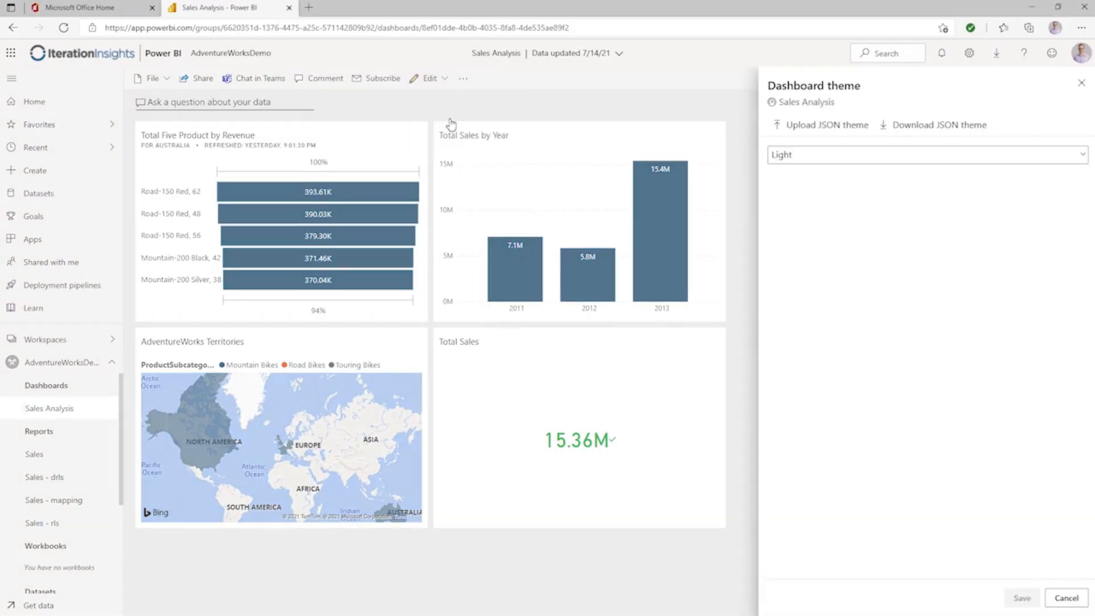
{"action": "left_click", "coordinate": [832, 155]}
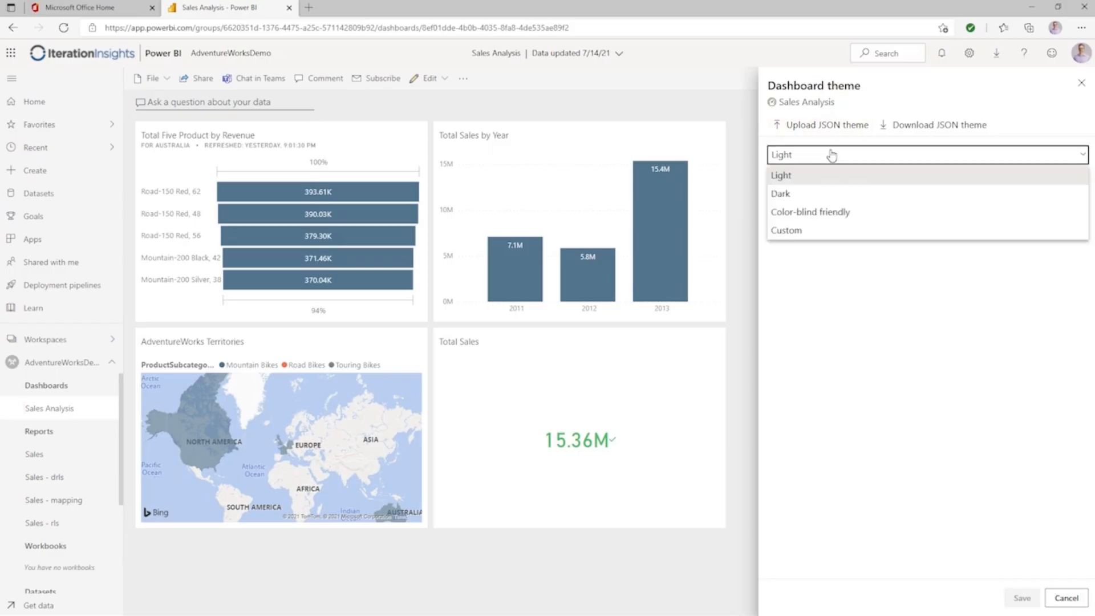
{"action": "left_click", "coordinate": [819, 194]}
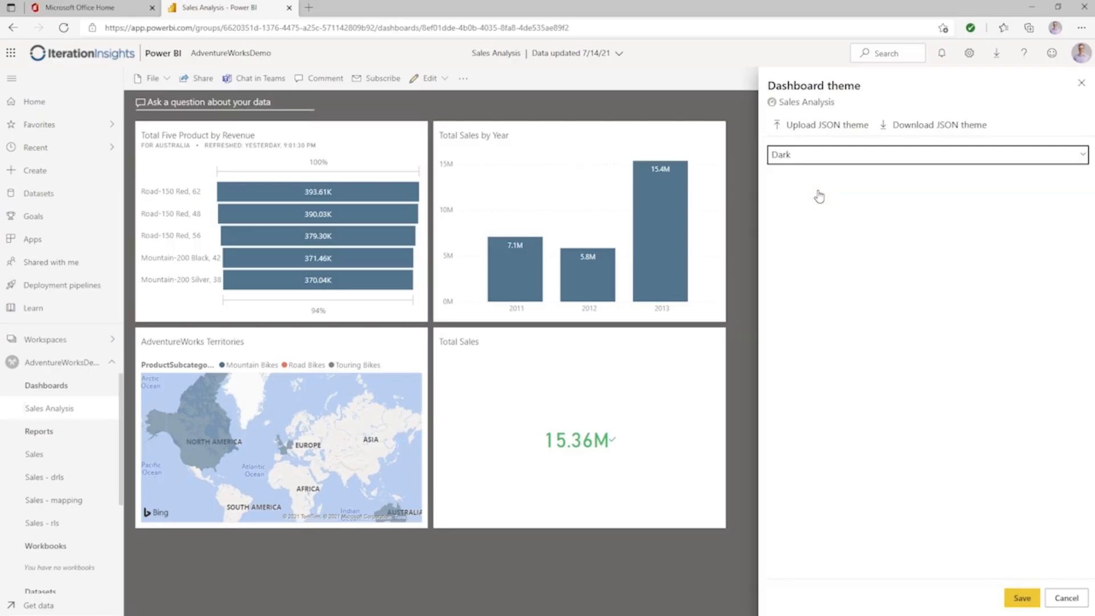
{"action": "left_click", "coordinate": [805, 161]}
{"action": "left_click", "coordinate": [811, 212]}
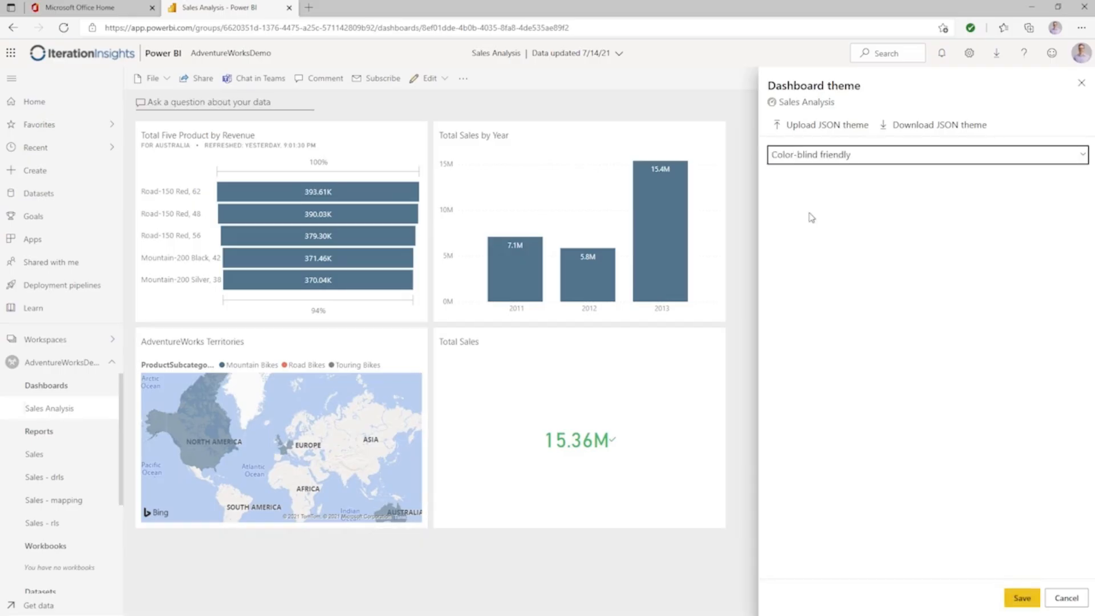
{"action": "left_click", "coordinate": [811, 162]}
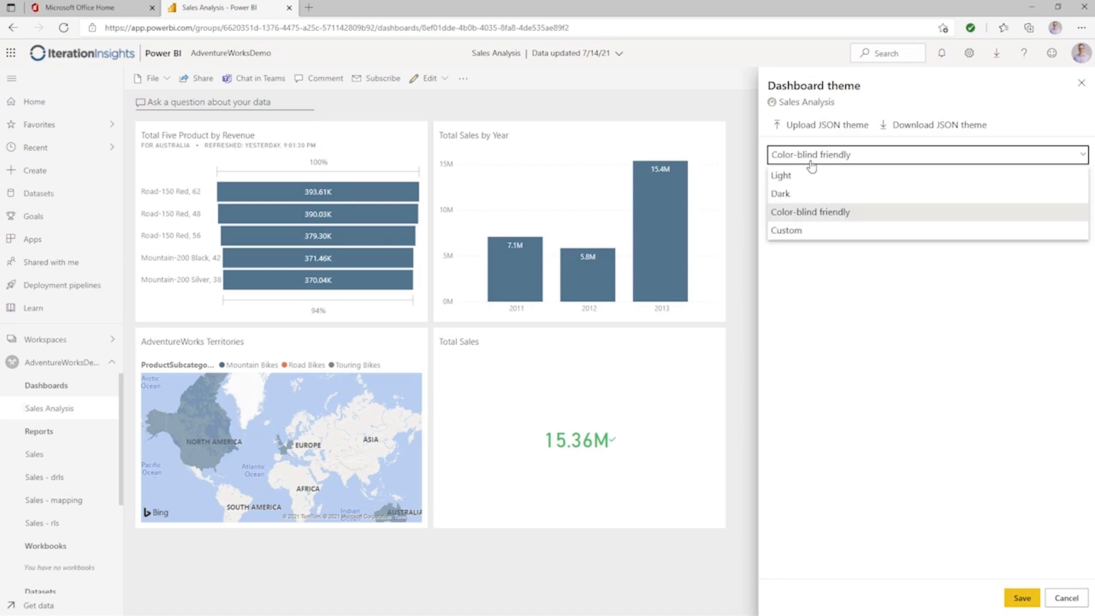
{"action": "left_click", "coordinate": [815, 230]}
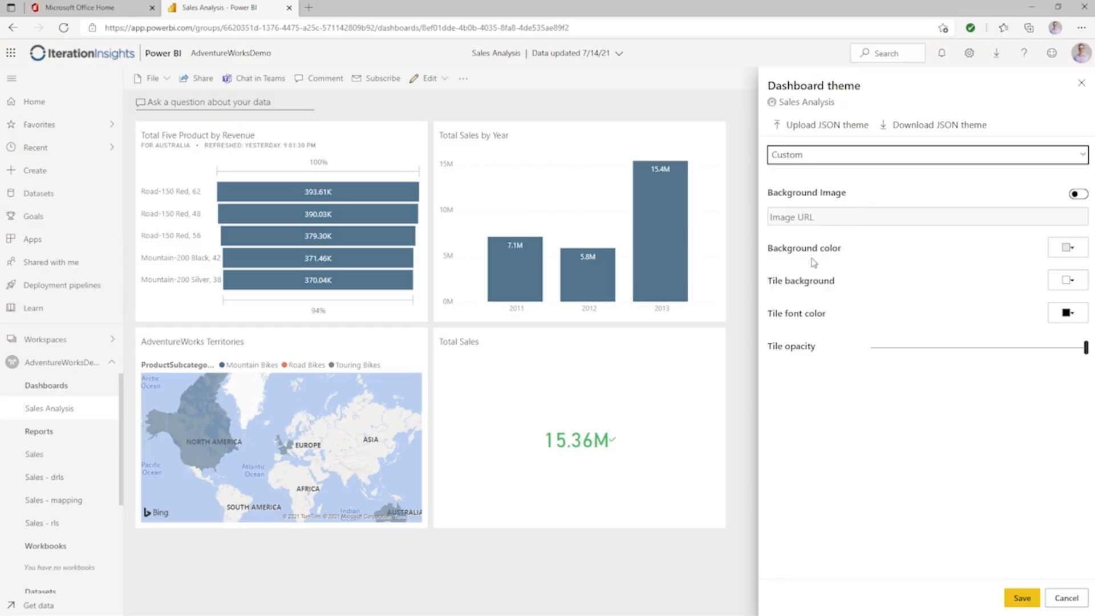
- Set the custom theme's background color to the teal theme color and save the dashboard theme
{"action": "left_click", "coordinate": [1071, 251]}
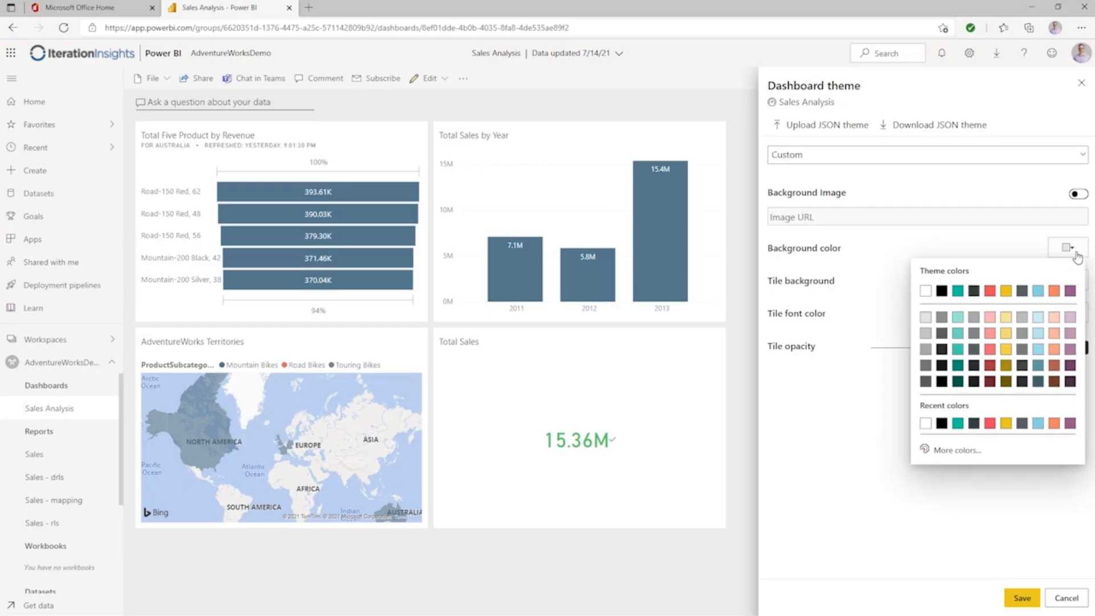
{"action": "left_click", "coordinate": [953, 286]}
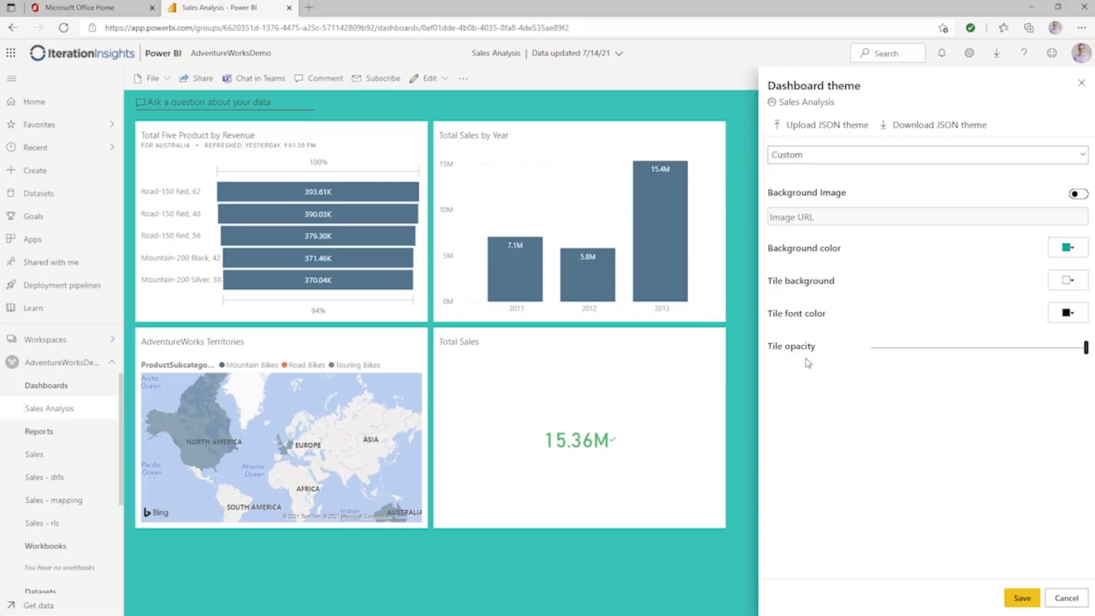
{"action": "left_click", "coordinate": [1020, 598]}
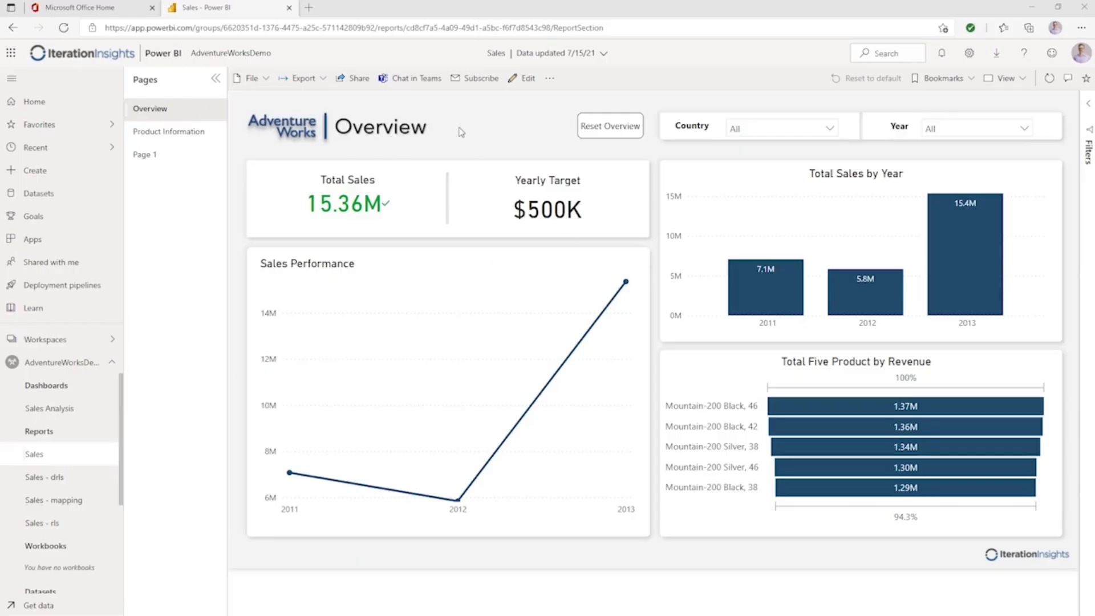
- Pin the Sales report's Overview page live to a new dashboard named Sales Analysis Report
{"action": "left_click", "coordinate": [550, 79]}
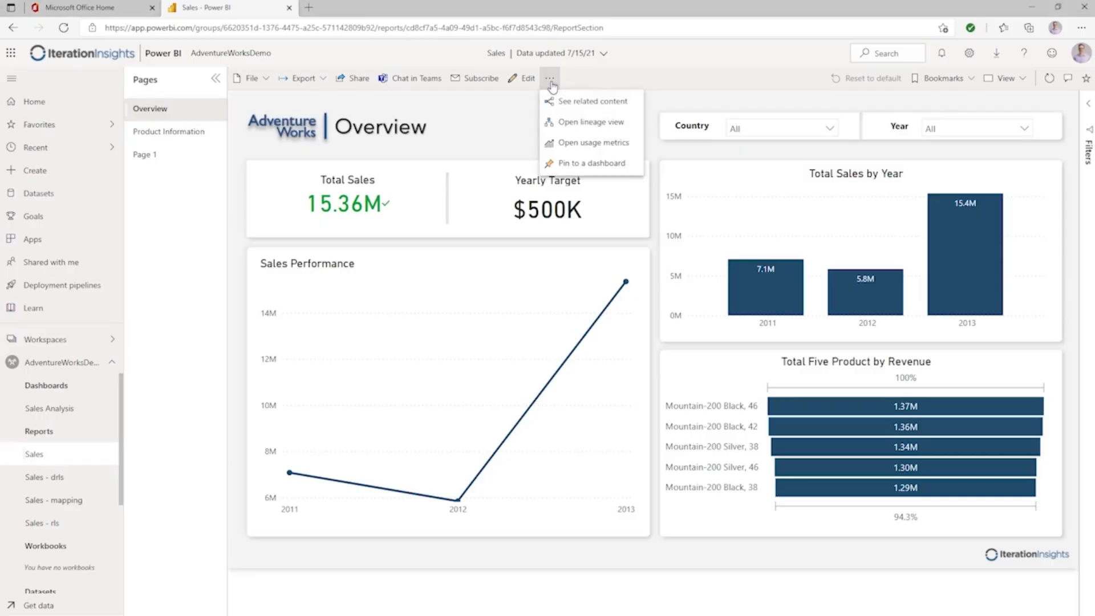
{"action": "left_click", "coordinate": [570, 164]}
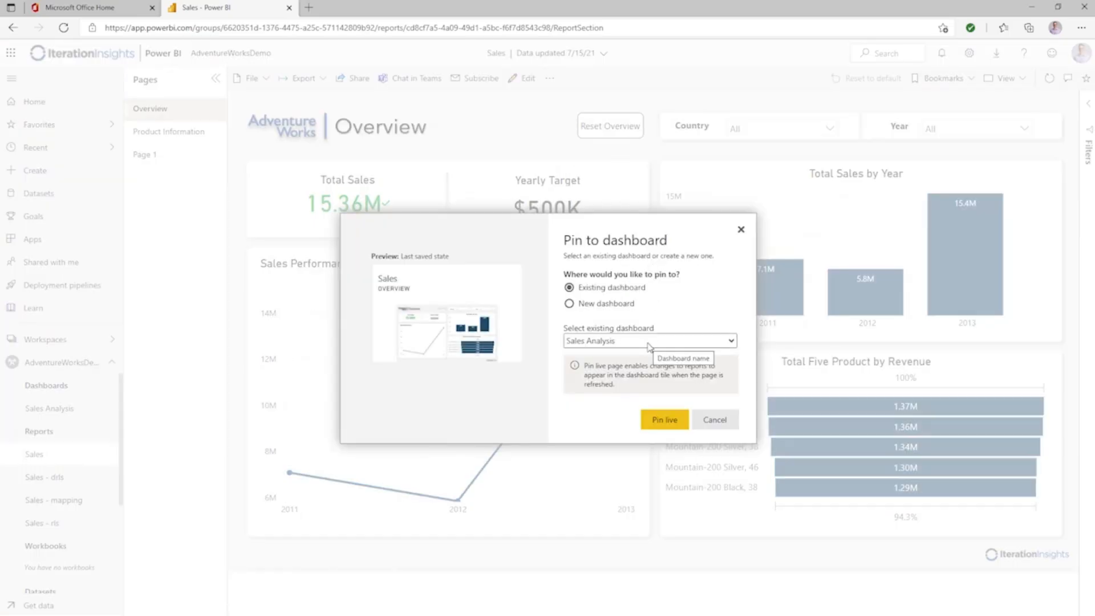
{"action": "left_click", "coordinate": [627, 305]}
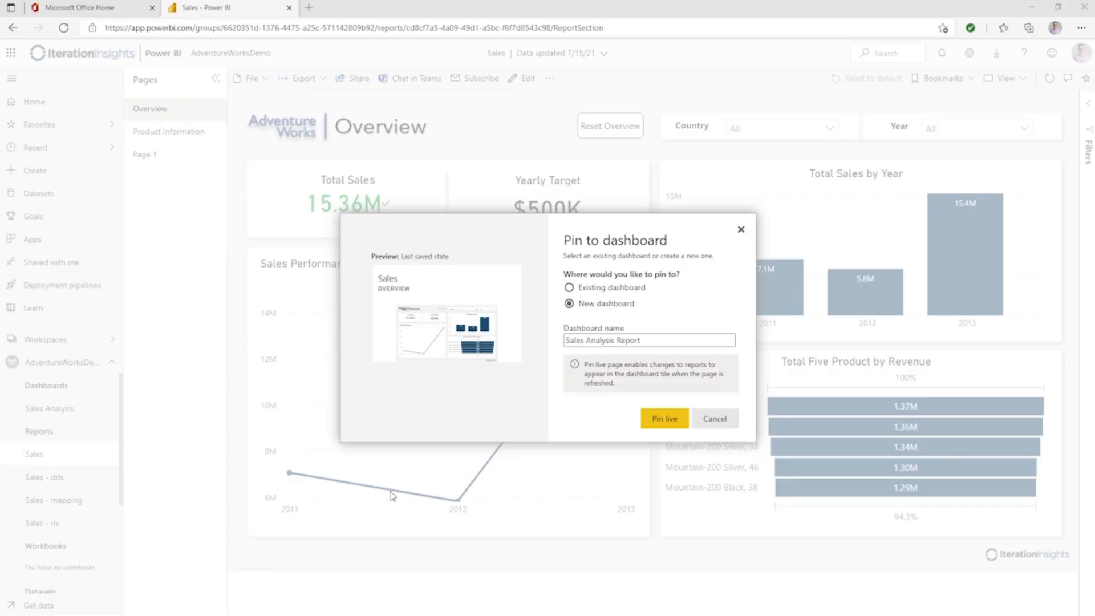
{"action": "left_click", "coordinate": [664, 419]}
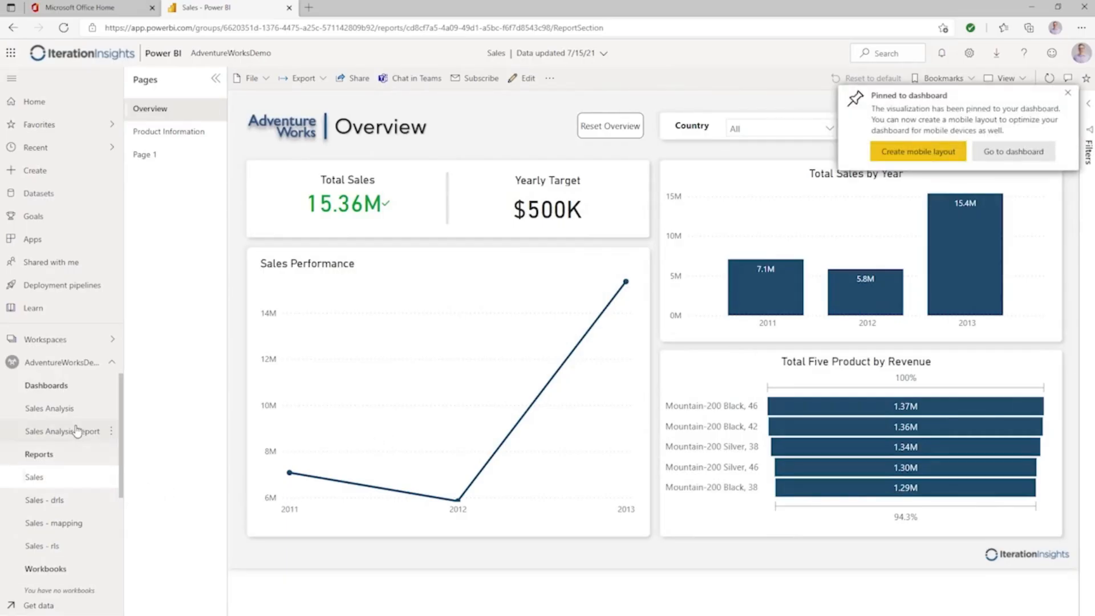
- Open the Sales Analysis Report dashboard and filter its live Overview tile to the country Canada
{"action": "left_click", "coordinate": [73, 436]}
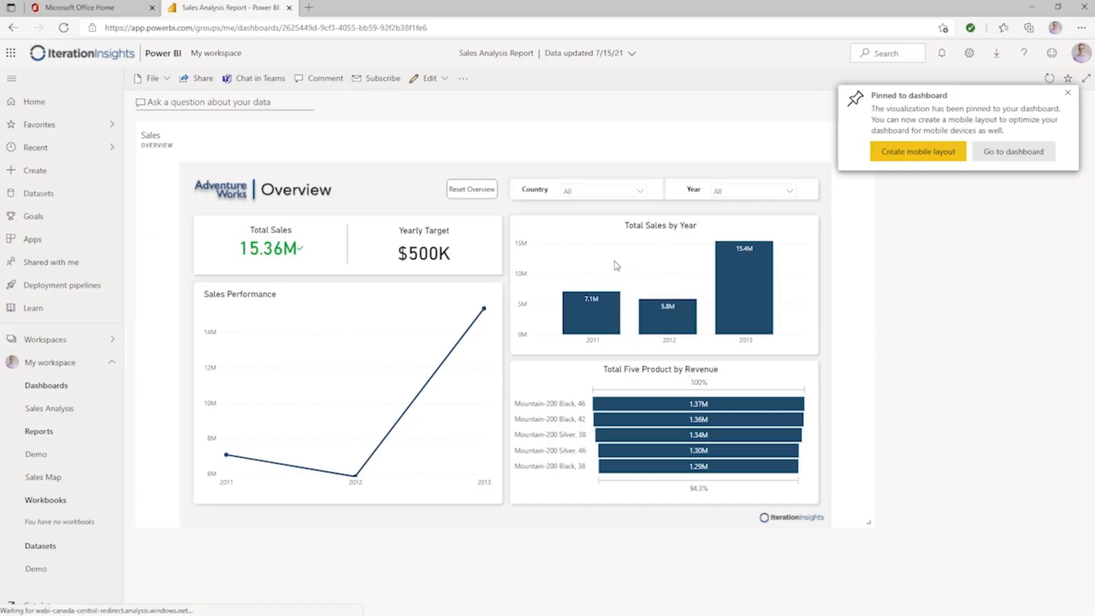
{"action": "left_click", "coordinate": [640, 190]}
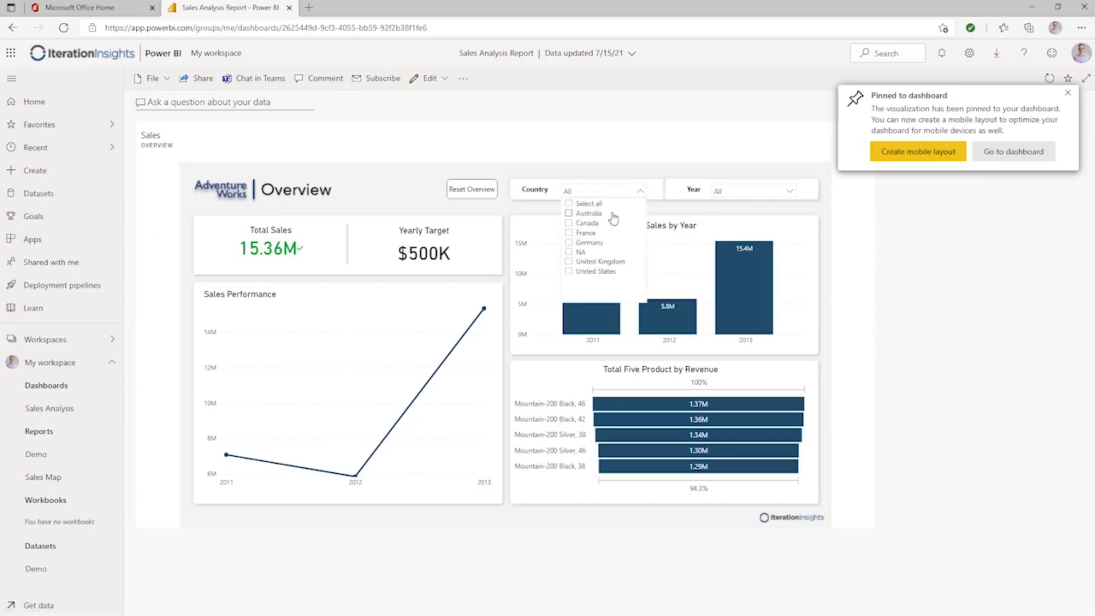
{"action": "left_click", "coordinate": [587, 223]}
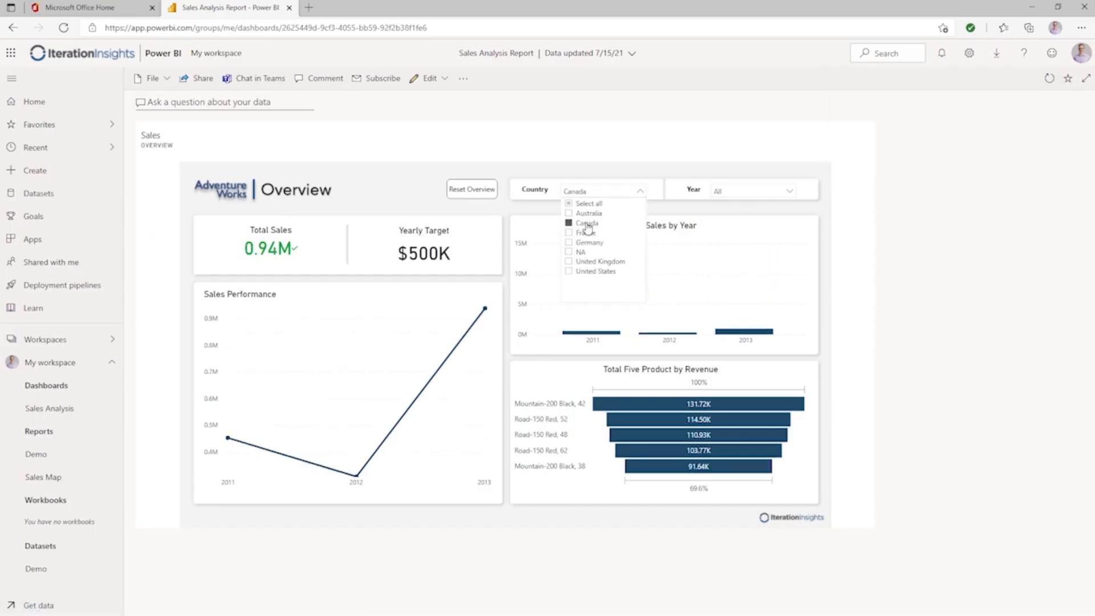
{"action": "left_click", "coordinate": [570, 173]}
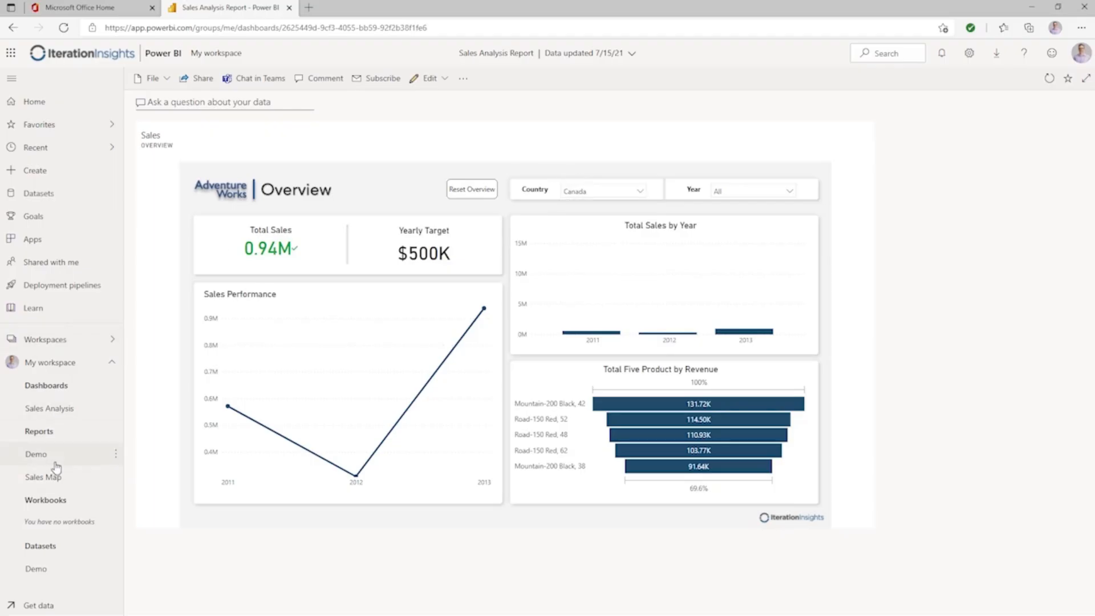
- Return to the AdventureWorksDemo workspace and open the Sales report for editing
{"action": "left_click", "coordinate": [115, 343]}
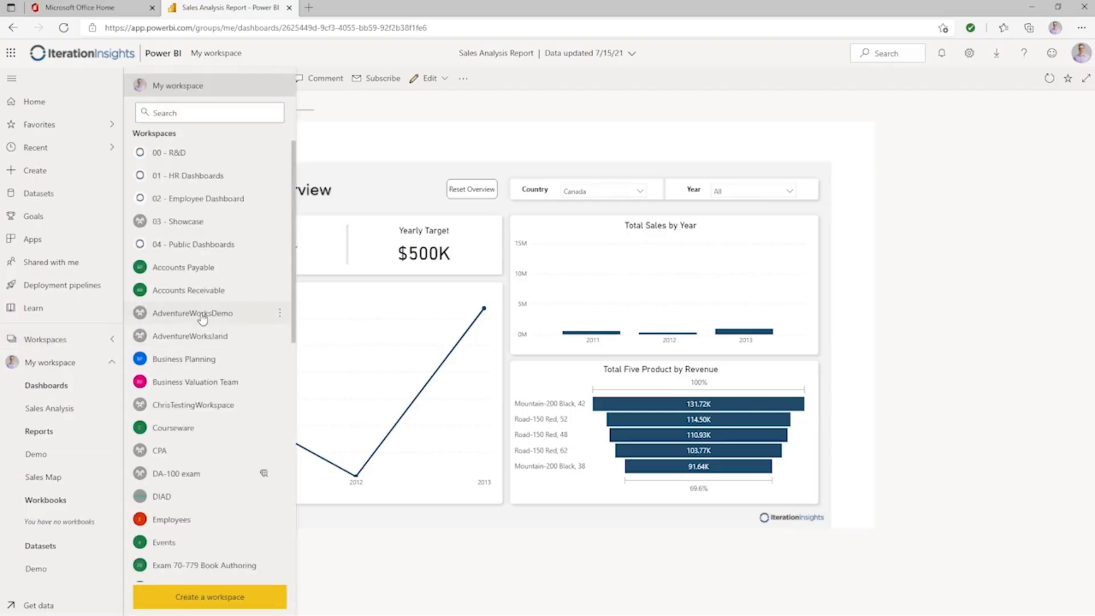
{"action": "left_click", "coordinate": [201, 317]}
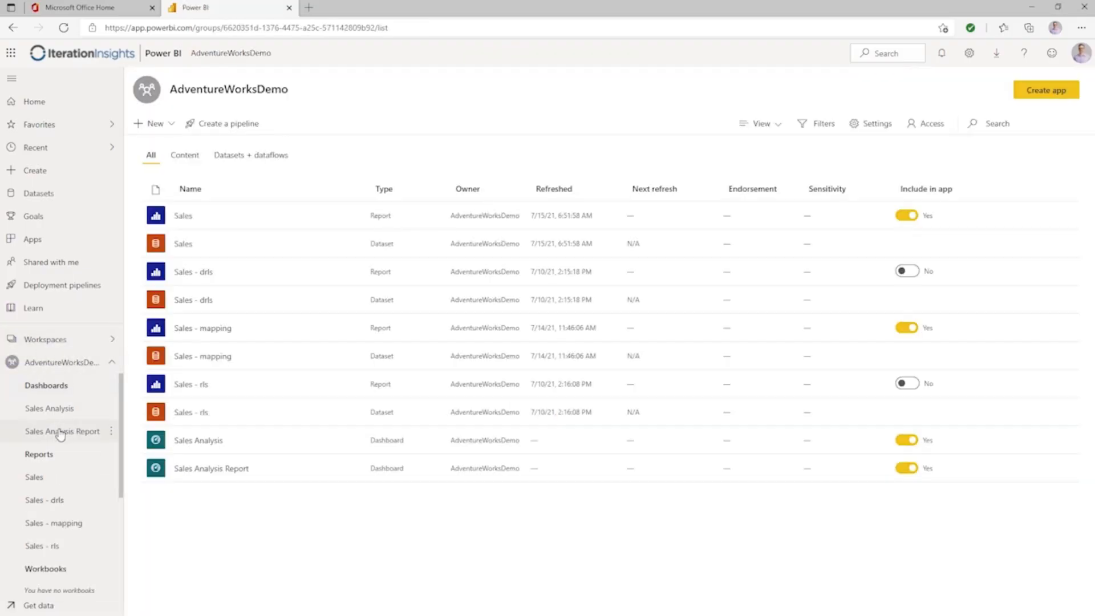
{"action": "left_click", "coordinate": [55, 478]}
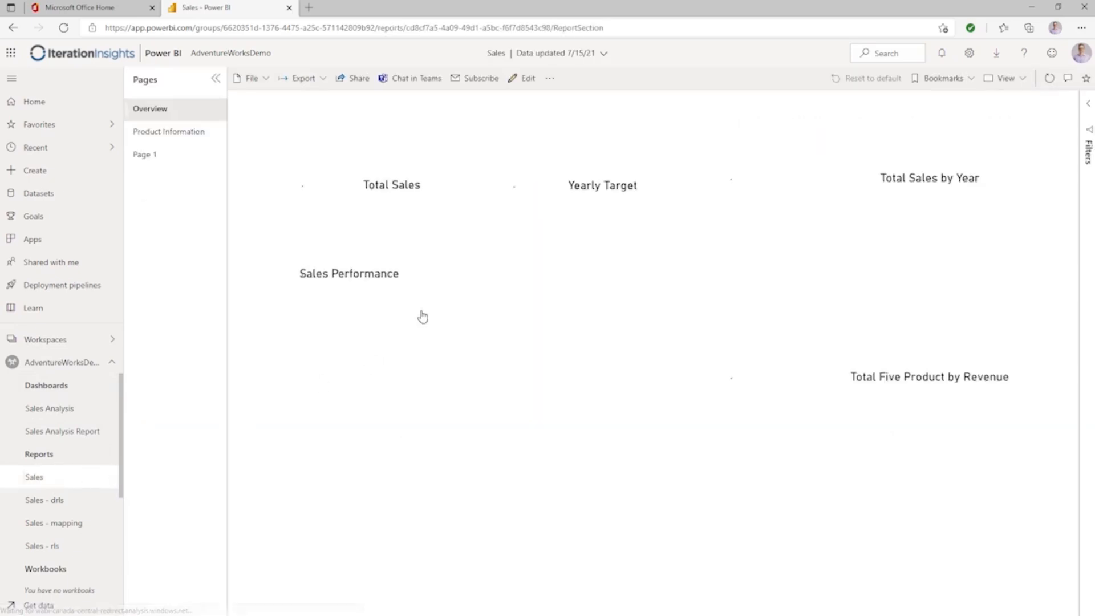
{"action": "left_click", "coordinate": [525, 80]}
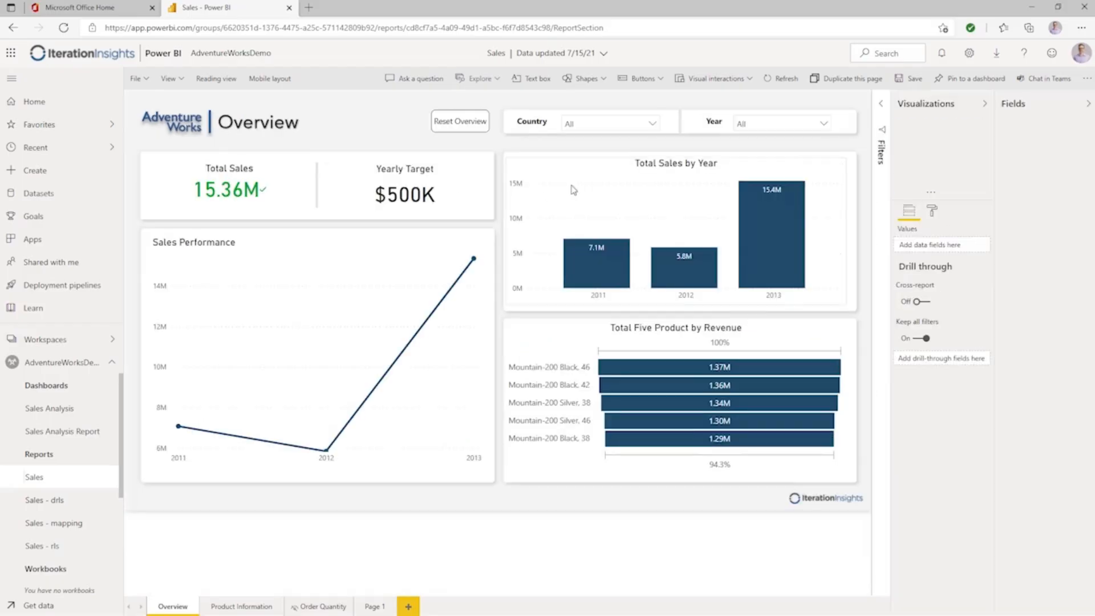
- Delete the Yearly Target card from the Overview page, saving the report, and check the Sales Analysis Report dashboard
{"action": "left_click", "coordinate": [476, 170]}
{"action": "left_click", "coordinate": [494, 216]}
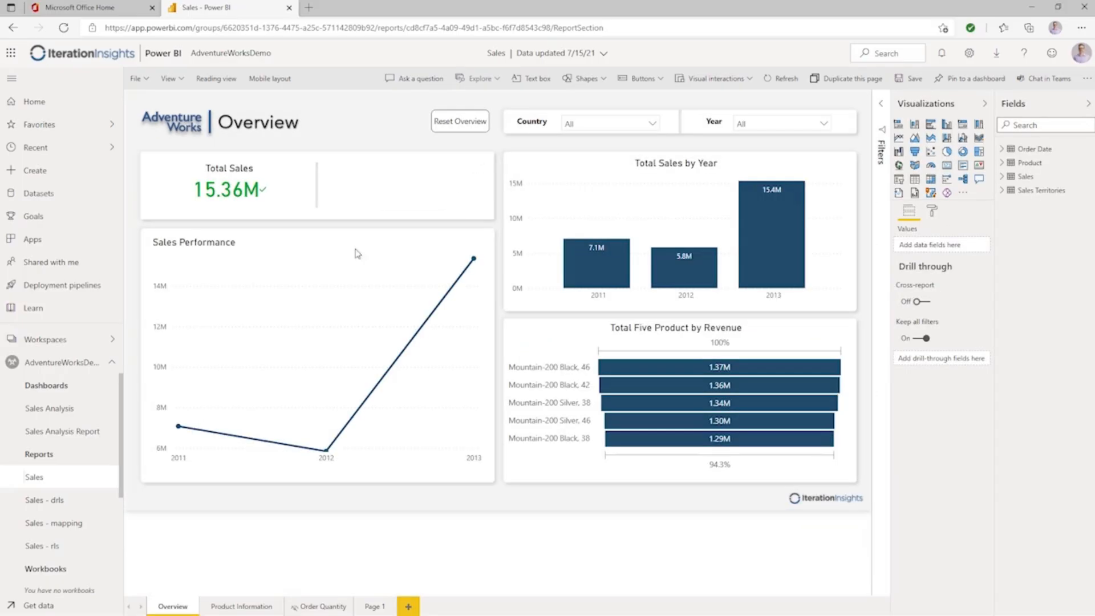
{"action": "left_click", "coordinate": [908, 81]}
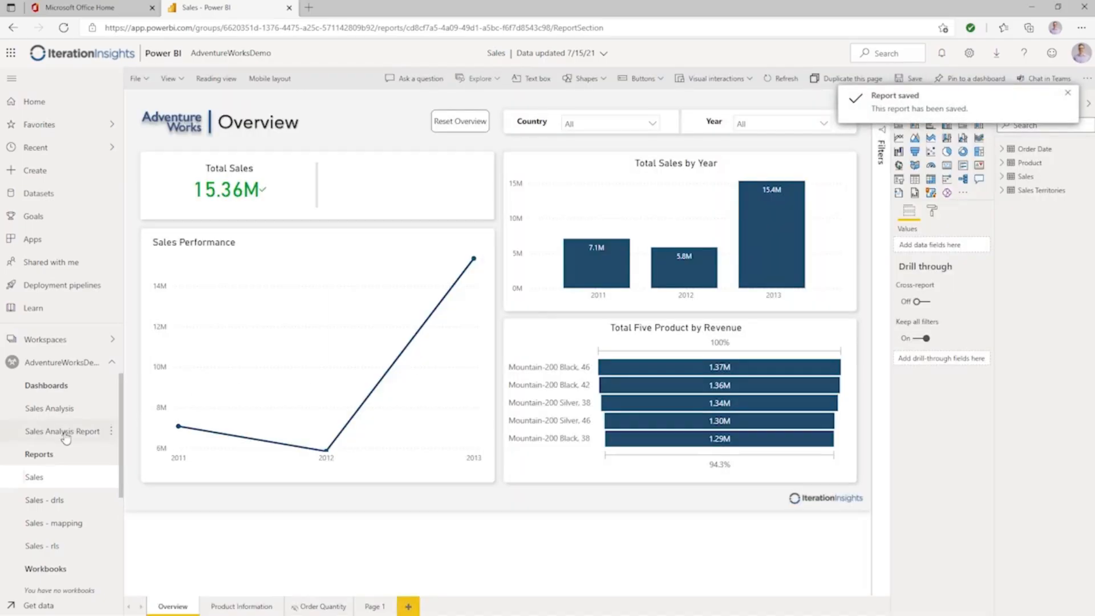
{"action": "left_click", "coordinate": [63, 432]}
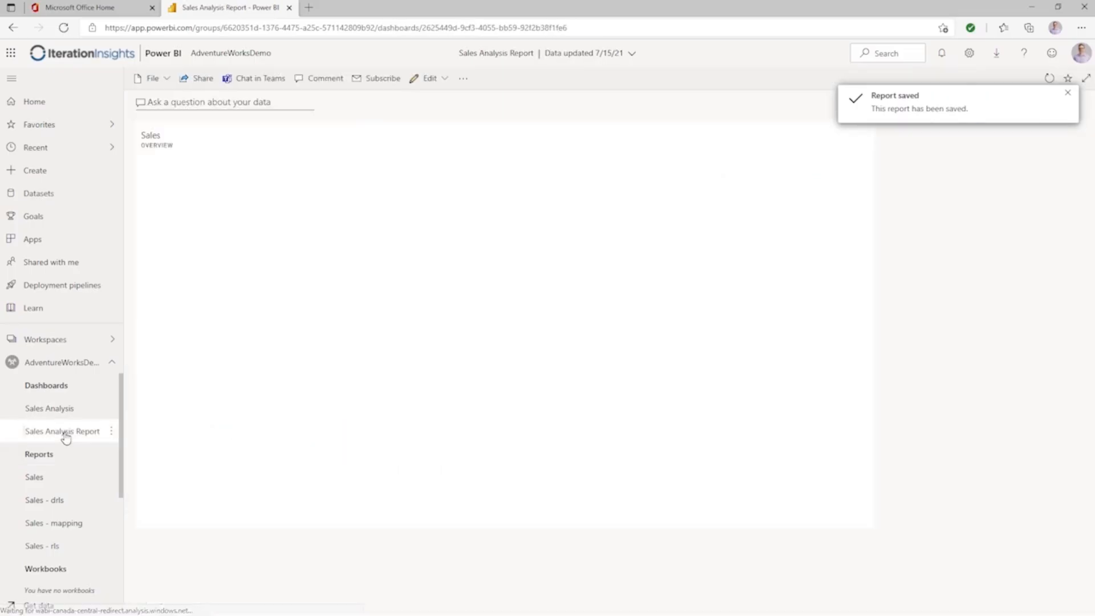
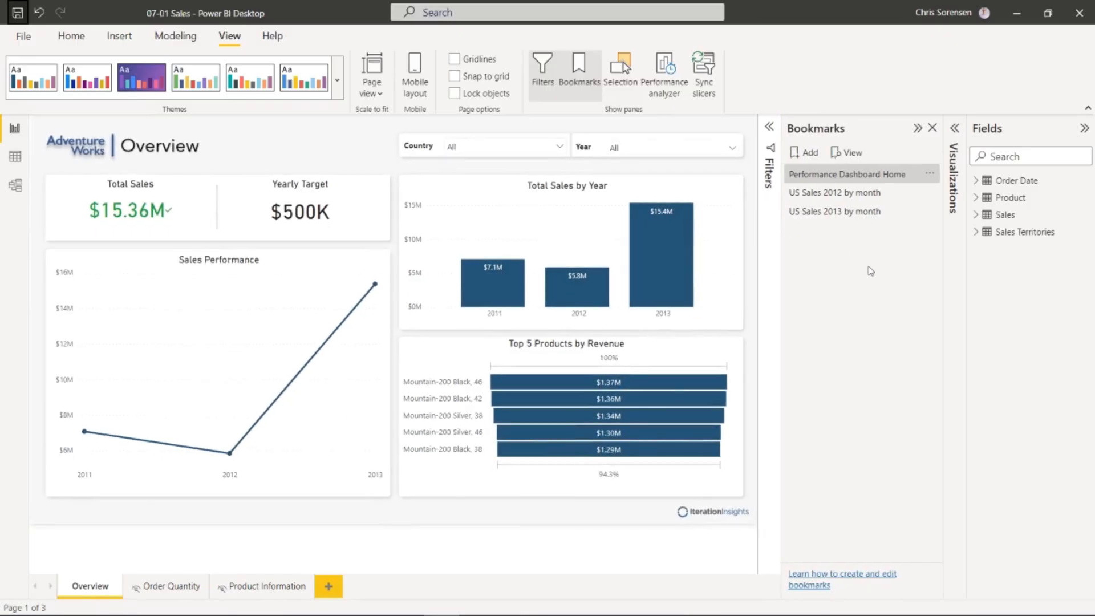
- In Power BI Desktop, view the Performance Dashboard Home, US Sales 2012 by month and US Sales 2013 by month bookmarks in turn
{"action": "left_click", "coordinate": [854, 178]}
{"action": "left_click", "coordinate": [873, 177]}
{"action": "left_click", "coordinate": [859, 193]}
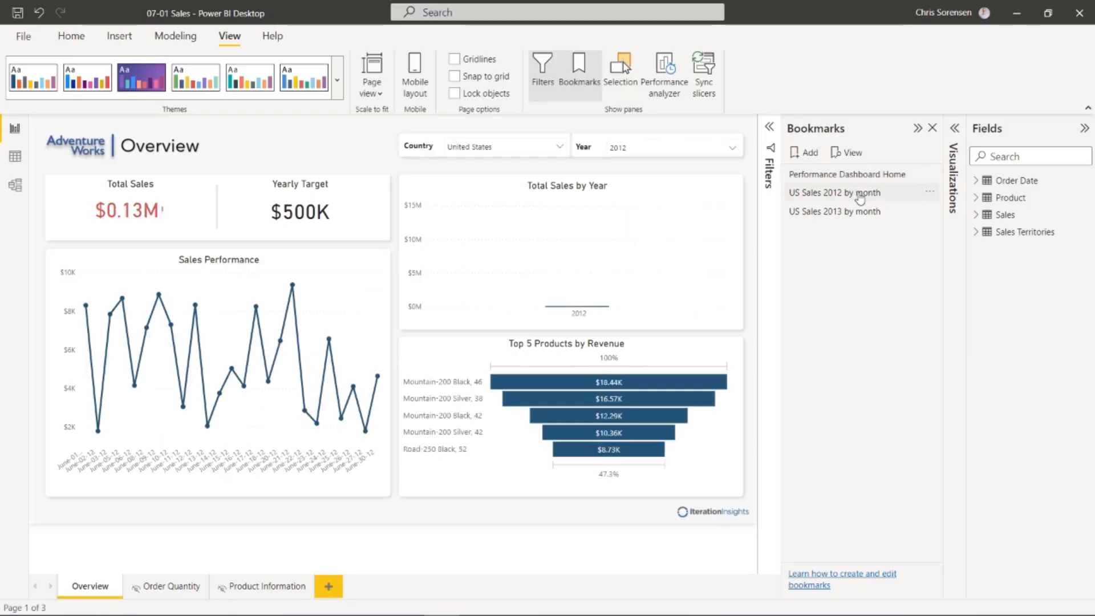
{"action": "left_click", "coordinate": [850, 211]}
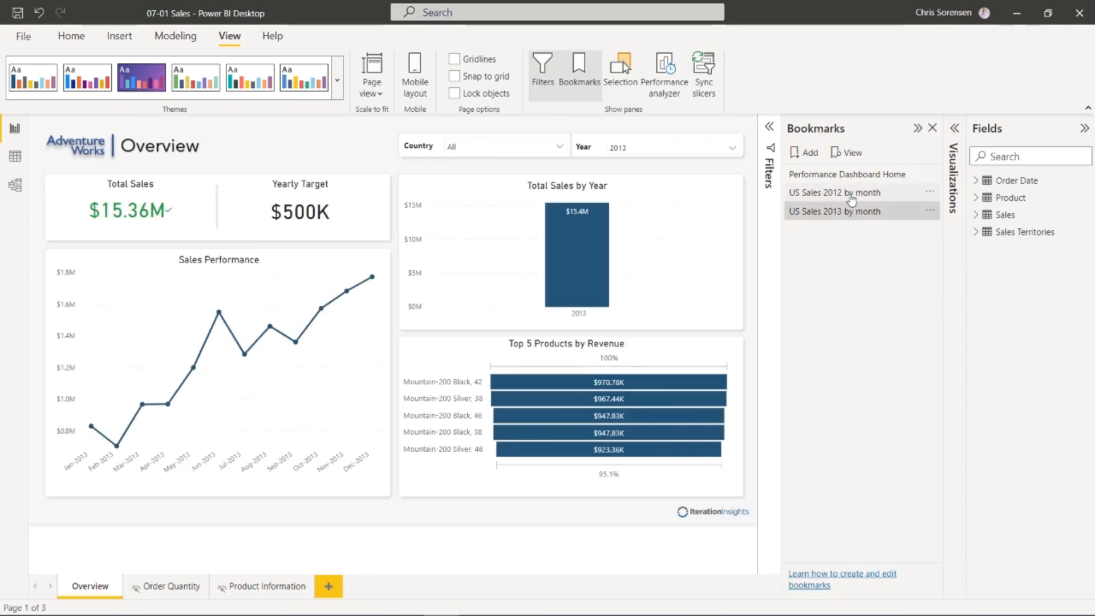
{"action": "left_click", "coordinate": [850, 192]}
{"action": "left_click", "coordinate": [848, 177]}
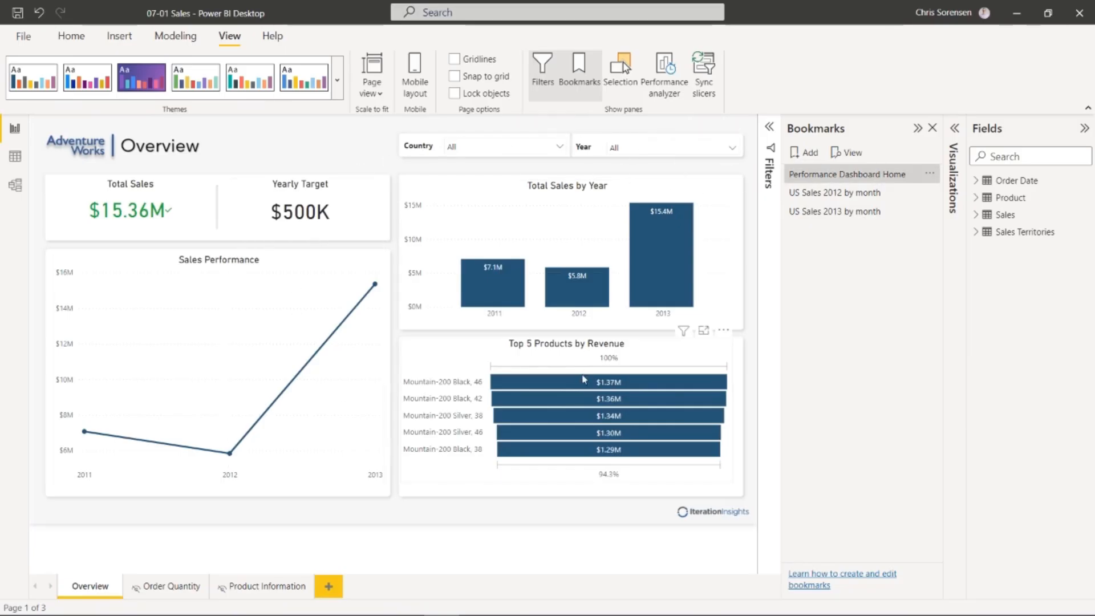
- Update the US Sales 2013 by month bookmark with the Filters pane expanded, and compare it with the US Sales 2012 by month bookmark
{"action": "left_click", "coordinate": [834, 212]}
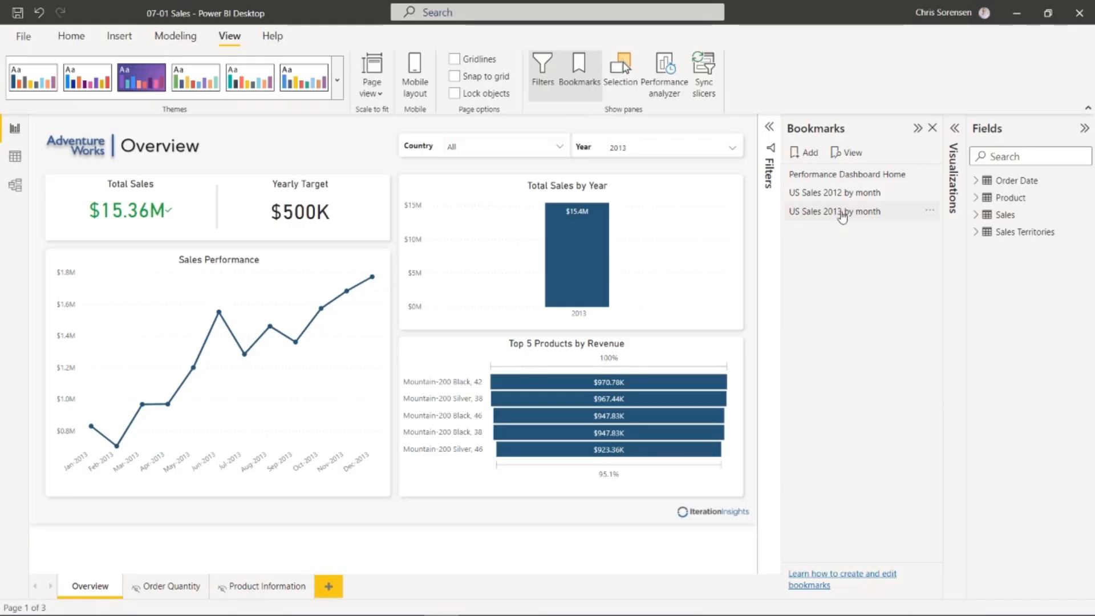
{"action": "left_click", "coordinate": [770, 165]}
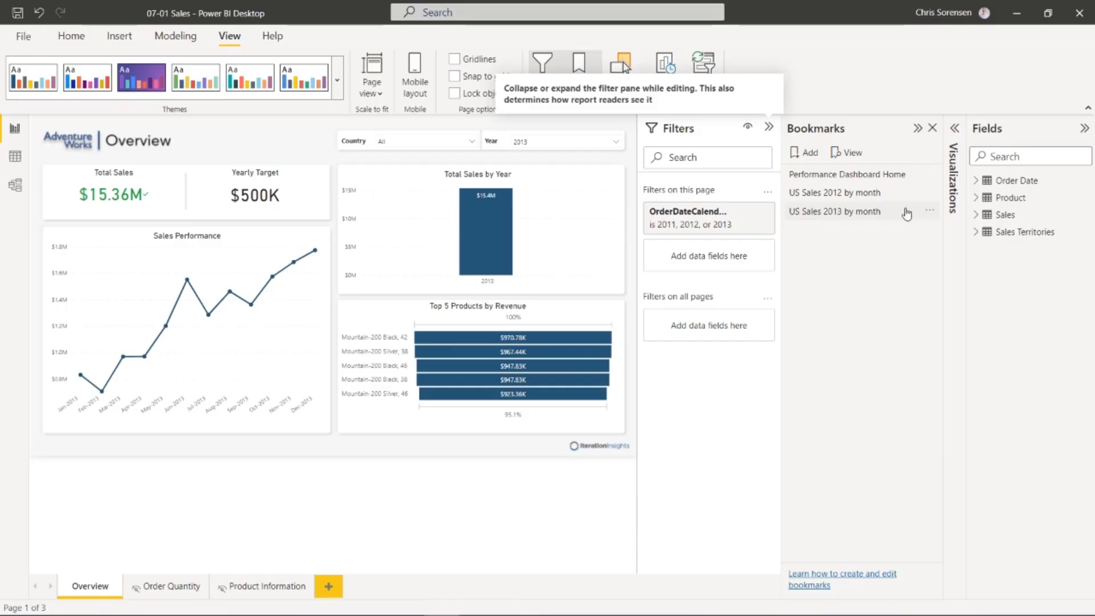
{"action": "left_click", "coordinate": [929, 211]}
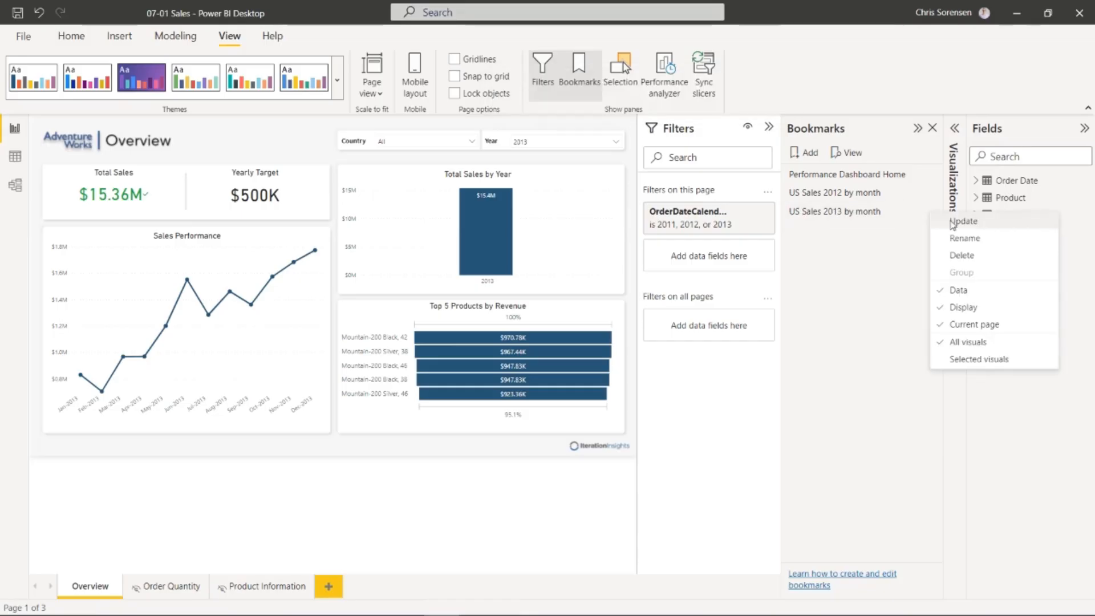
{"action": "left_click", "coordinate": [951, 222]}
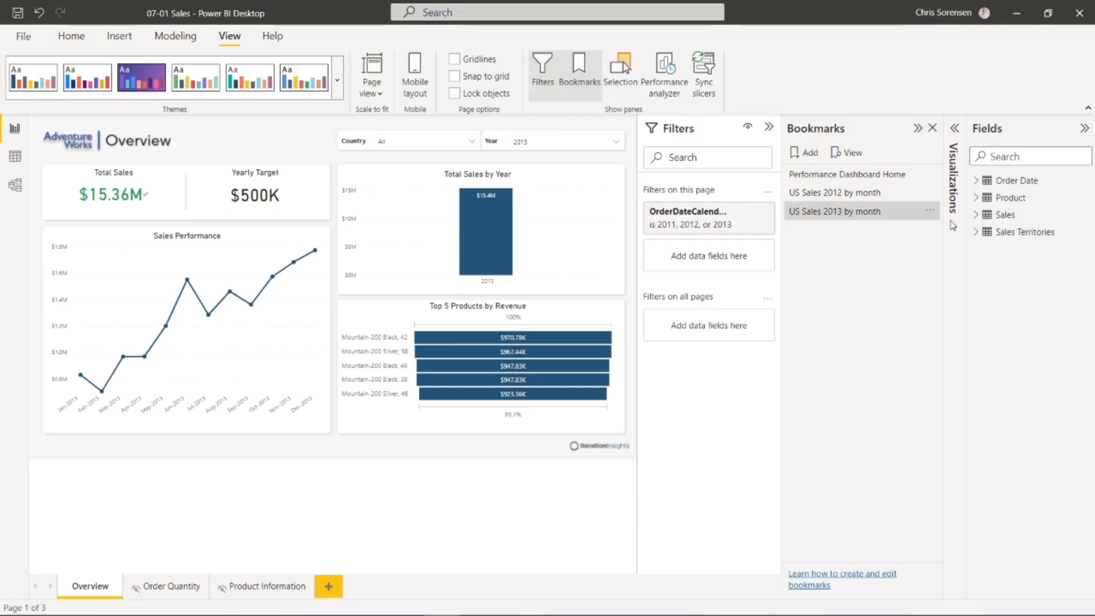
{"action": "left_click", "coordinate": [836, 192]}
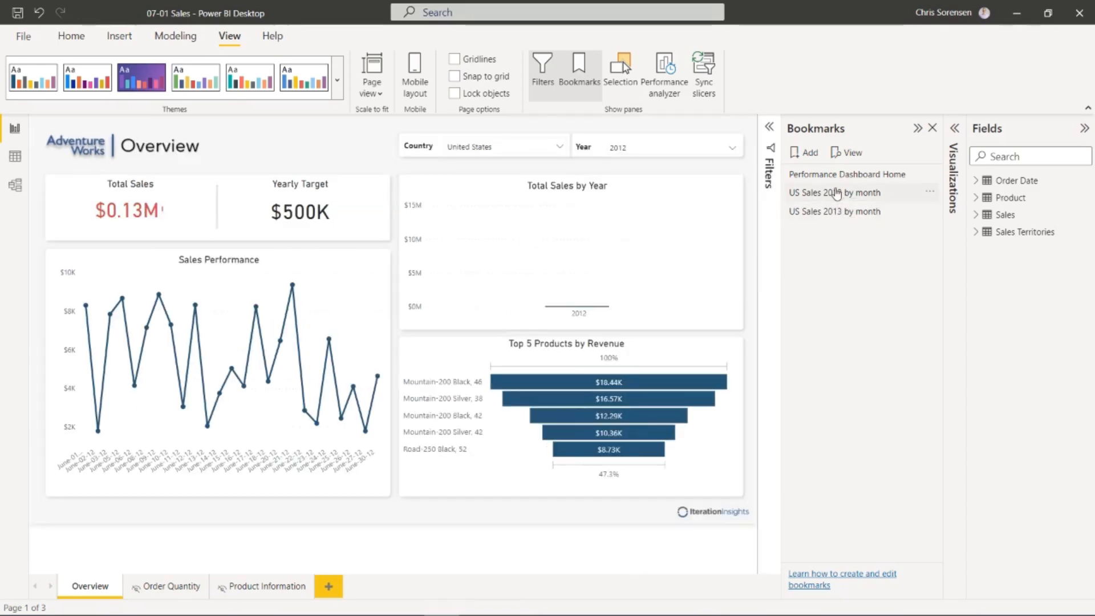
{"action": "left_click", "coordinate": [837, 212]}
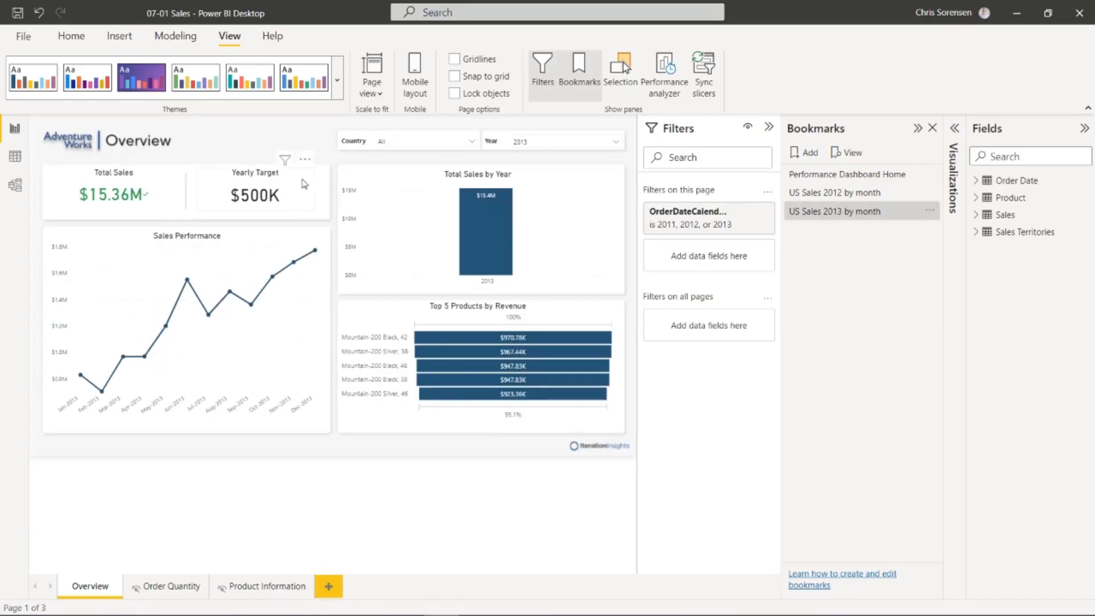
- Spotlight the Yearly Target card, update the US Sales 2013 by month bookmark with it, and test the bookmark
{"action": "left_click", "coordinate": [306, 159]}
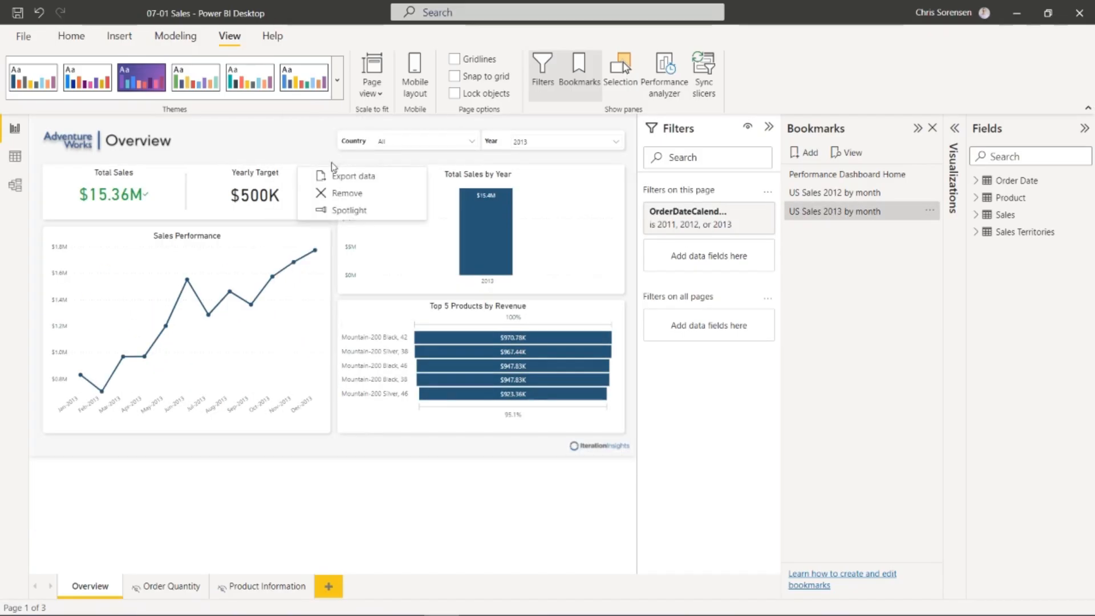
{"action": "left_click", "coordinate": [353, 210]}
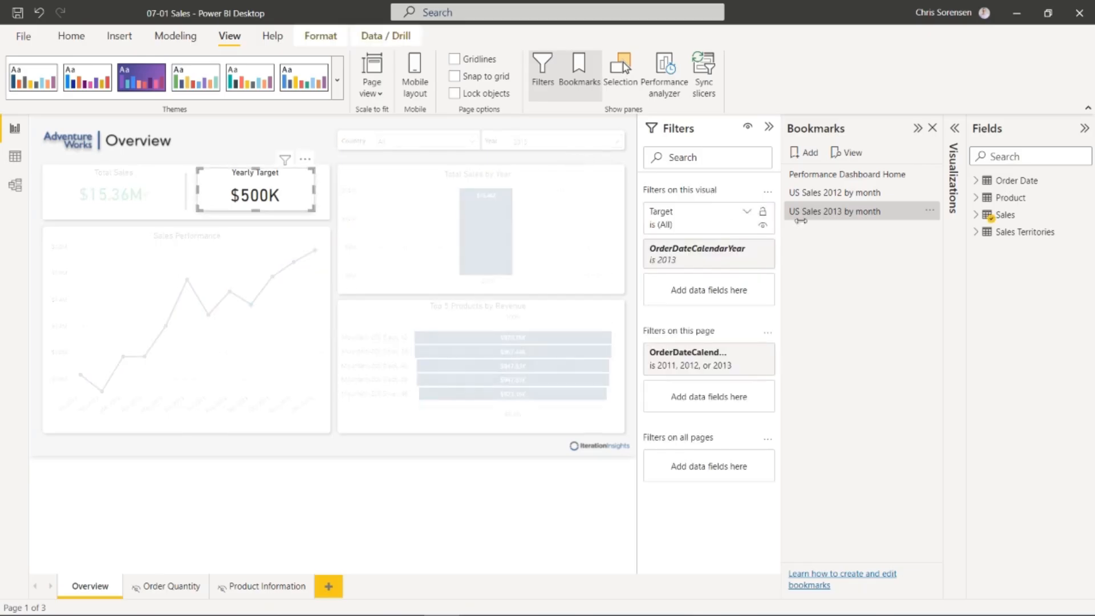
{"action": "left_click", "coordinate": [930, 212]}
{"action": "left_click", "coordinate": [961, 223]}
{"action": "left_click", "coordinate": [815, 194]}
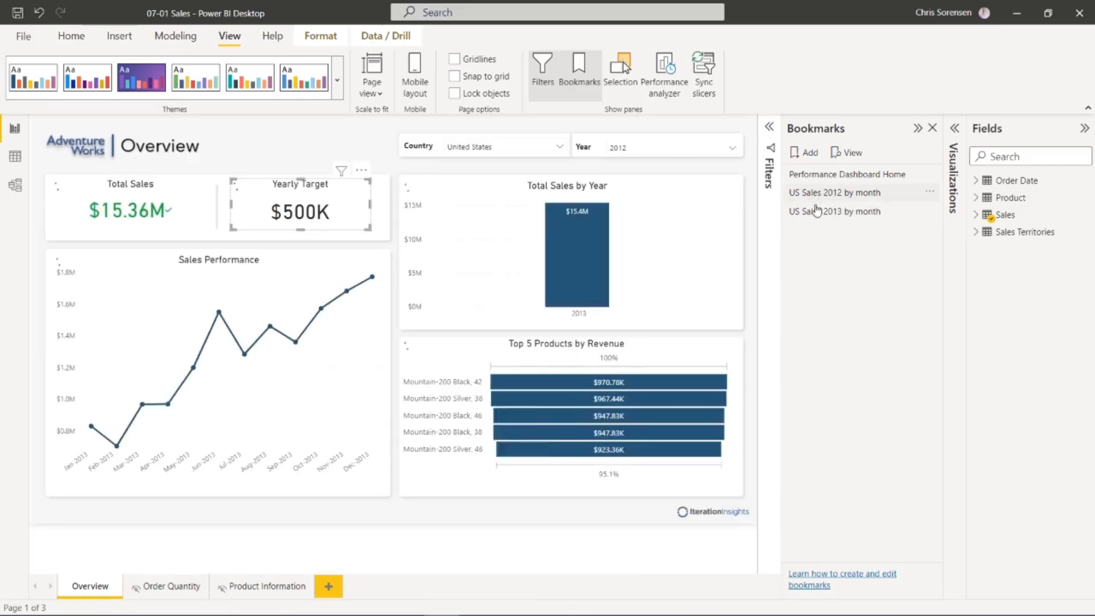
{"action": "left_click", "coordinate": [817, 213]}
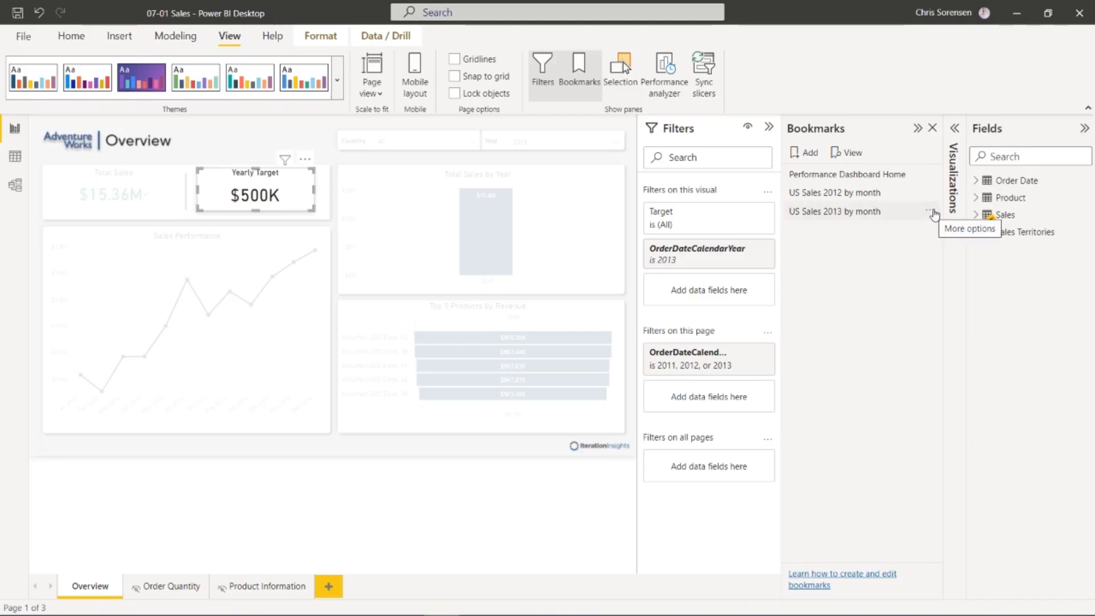
- Update the US Sales 2013 by month bookmark with the Yearly Target spotlight off and the Filters pane collapsed
{"action": "left_click", "coordinate": [305, 159]}
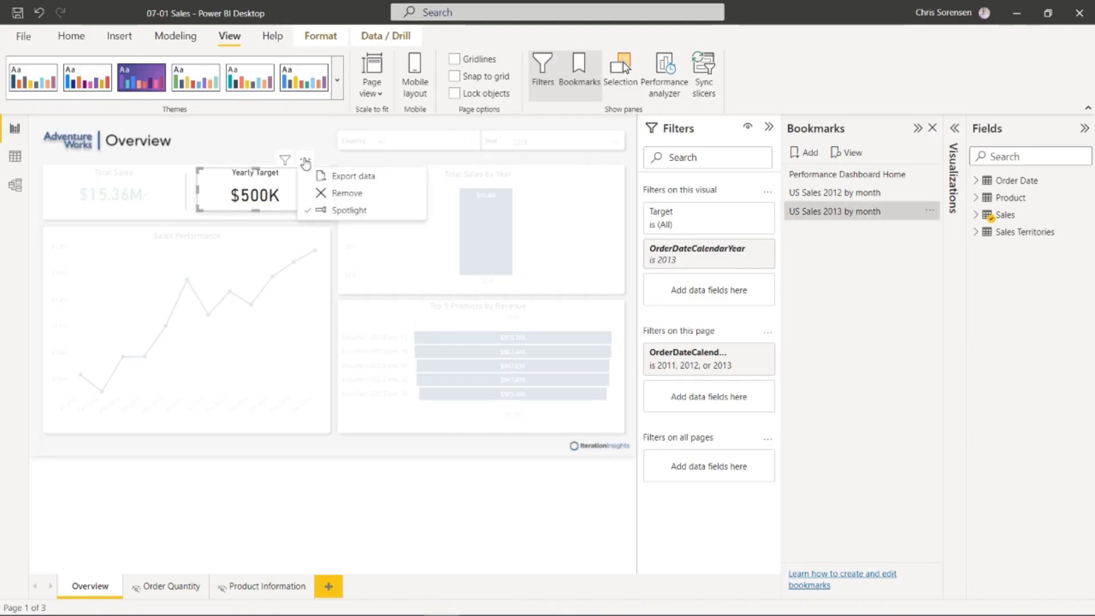
{"action": "left_click", "coordinate": [340, 209]}
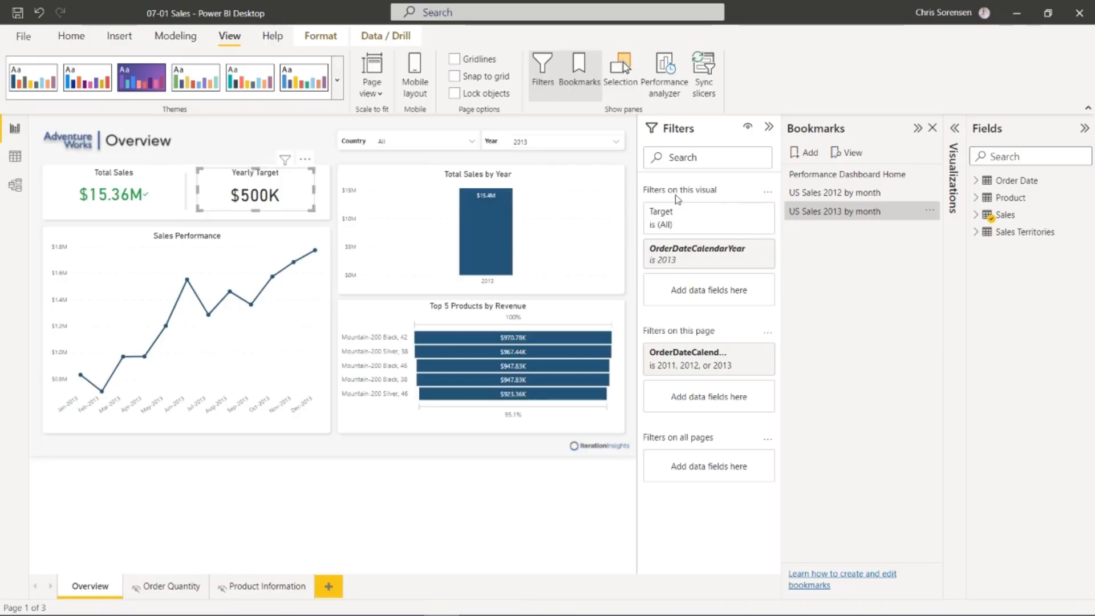
{"action": "left_click", "coordinate": [343, 448]}
{"action": "left_click", "coordinate": [929, 212]}
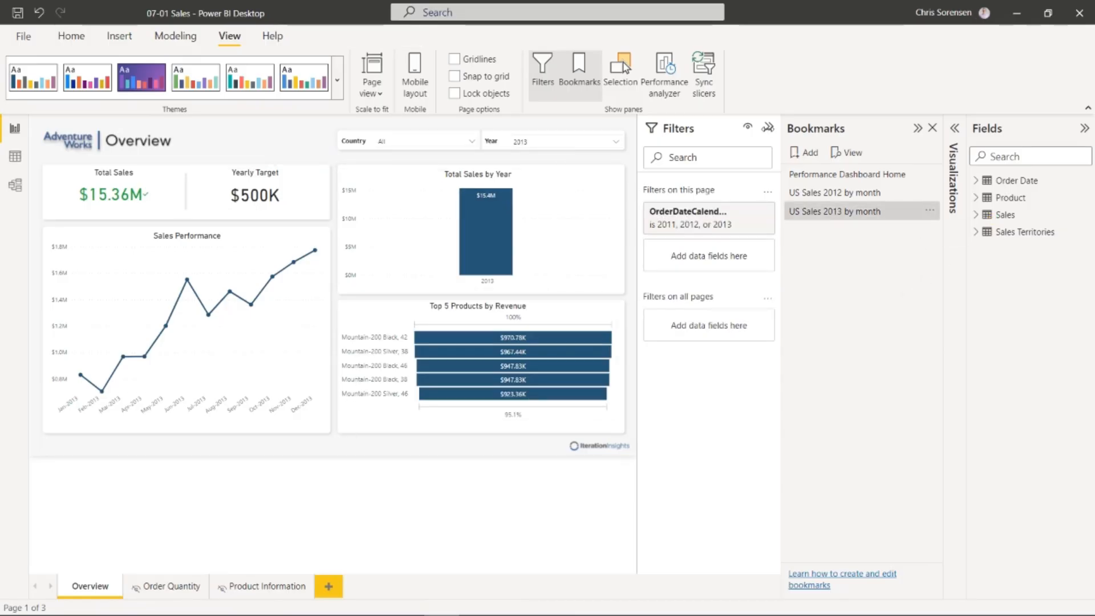
{"action": "left_click", "coordinate": [929, 214]}
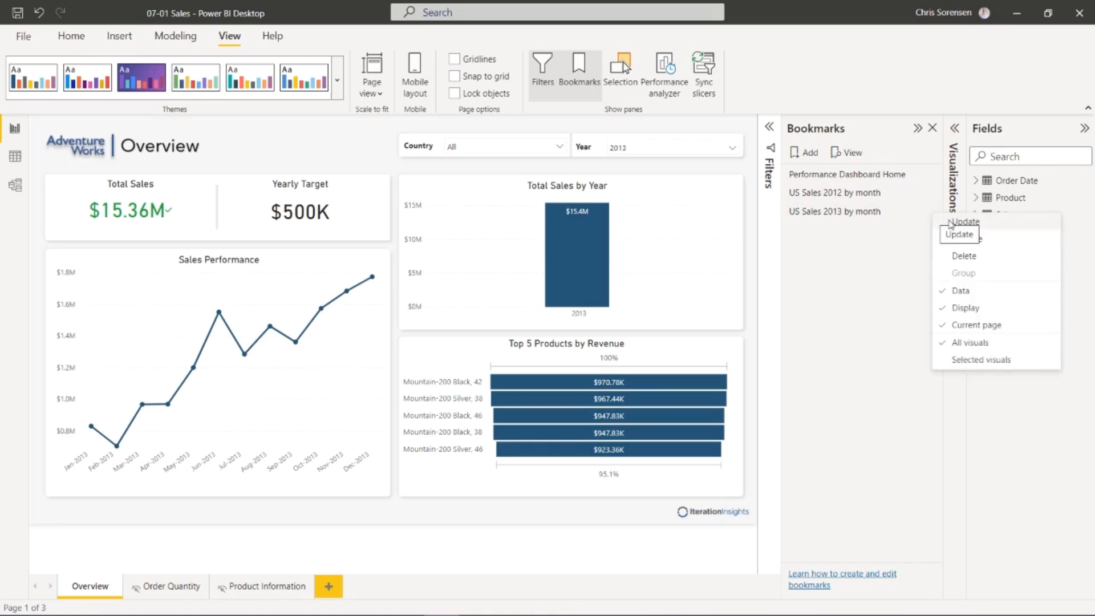
{"action": "left_click", "coordinate": [953, 223]}
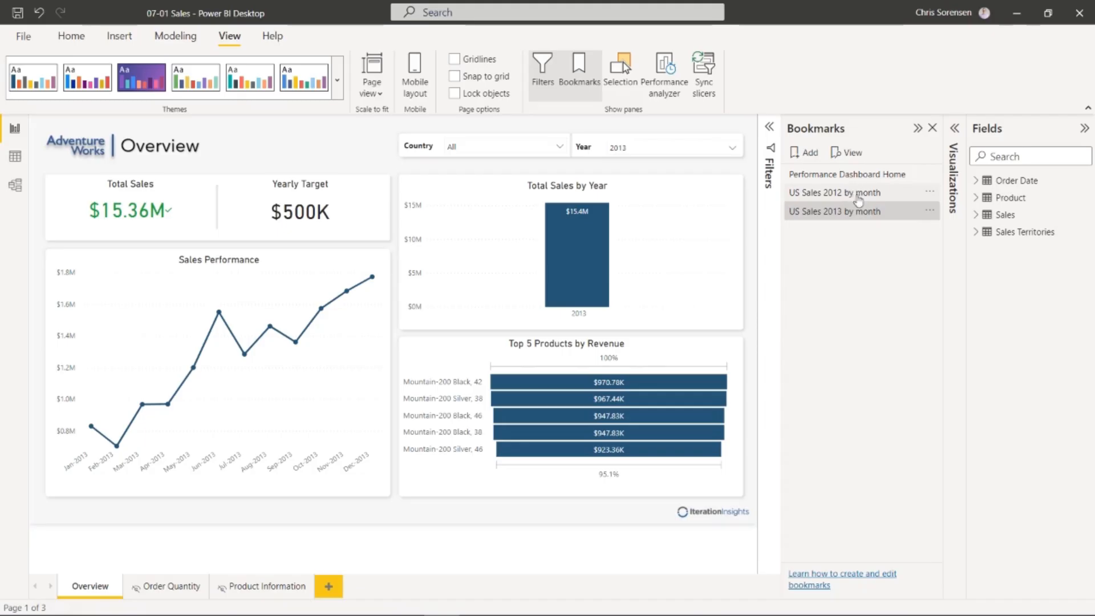
{"action": "left_click", "coordinate": [848, 213]}
- Add a bookmark of the current 2013 view and test it after switching the Year slicer to 2011
{"action": "left_click", "coordinate": [810, 154]}
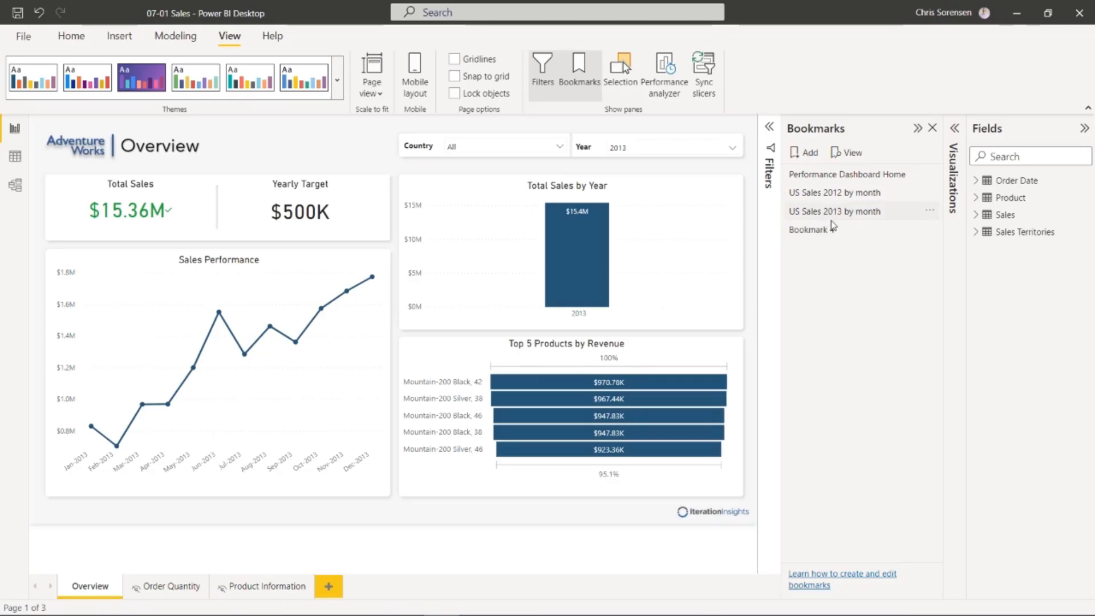
{"action": "left_click", "coordinate": [799, 229]}
{"action": "left_click", "coordinate": [732, 149]}
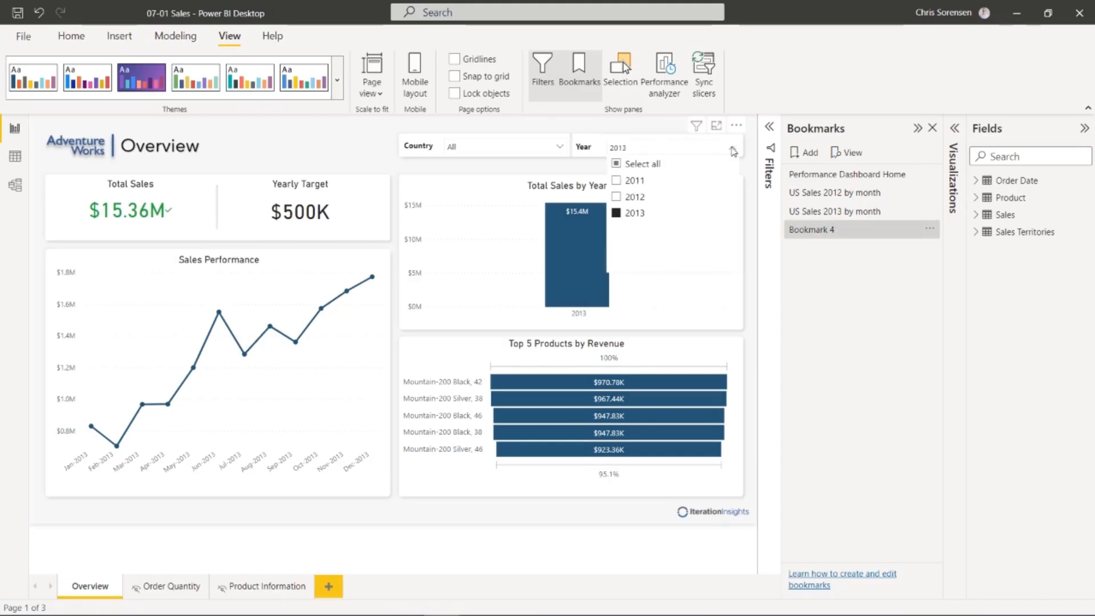
{"action": "left_click", "coordinate": [632, 181]}
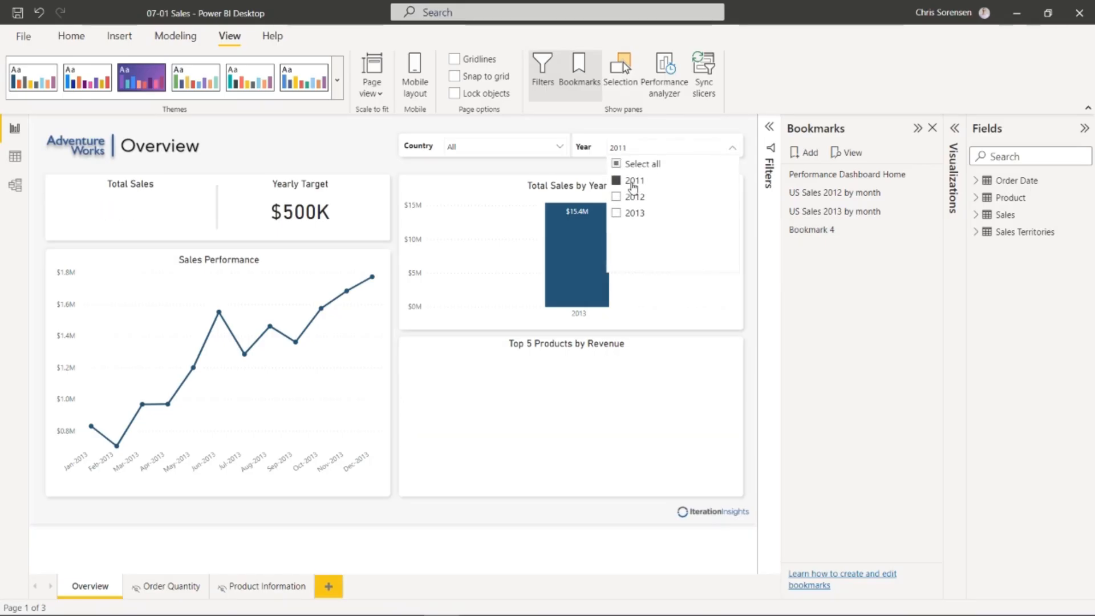
{"action": "left_click", "coordinate": [827, 230]}
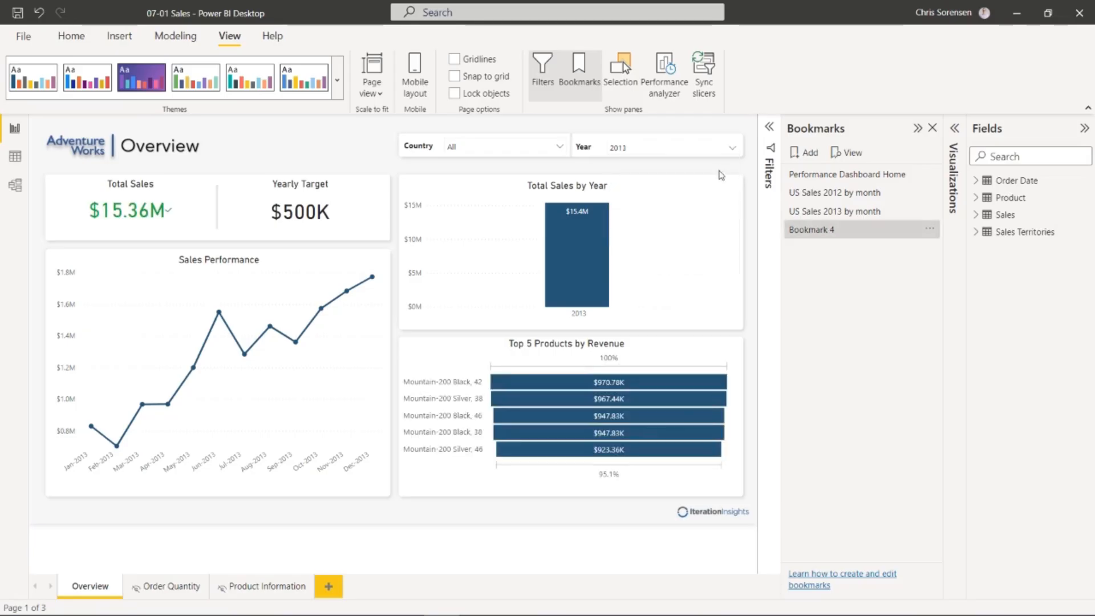
- Filter the Year slicer to 2011, update the new bookmark with this view, and apply it
{"action": "left_click", "coordinate": [732, 148]}
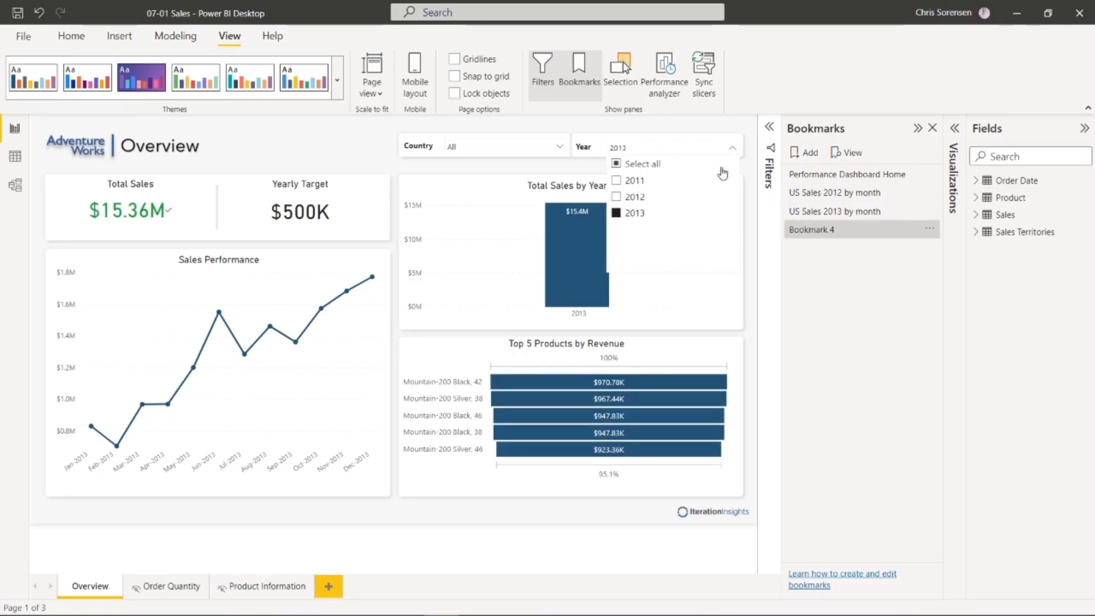
{"action": "left_click", "coordinate": [625, 184]}
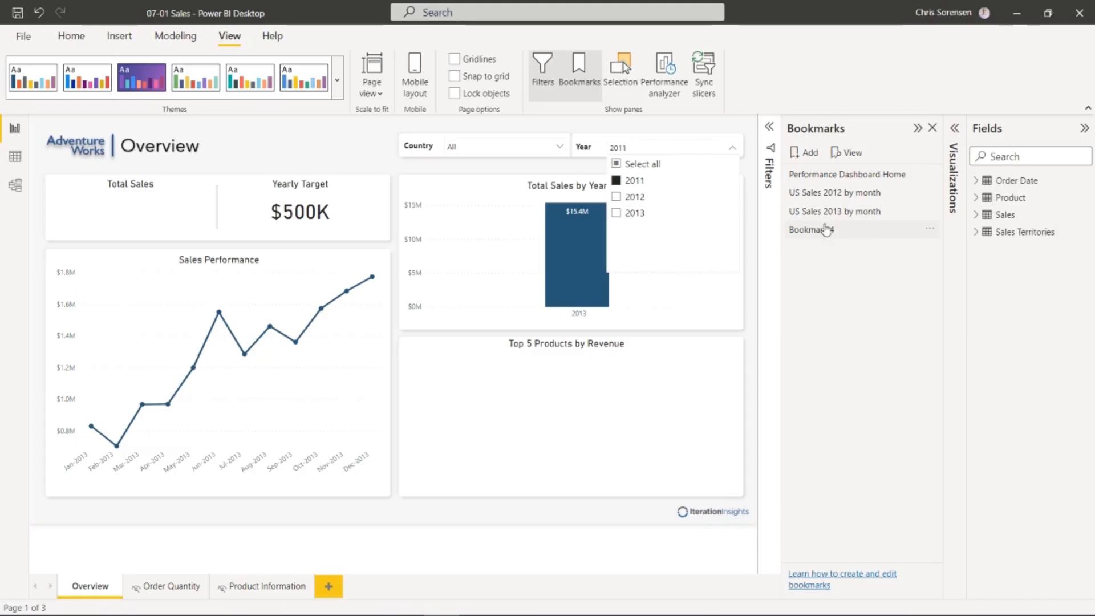
{"action": "left_click", "coordinate": [930, 229]}
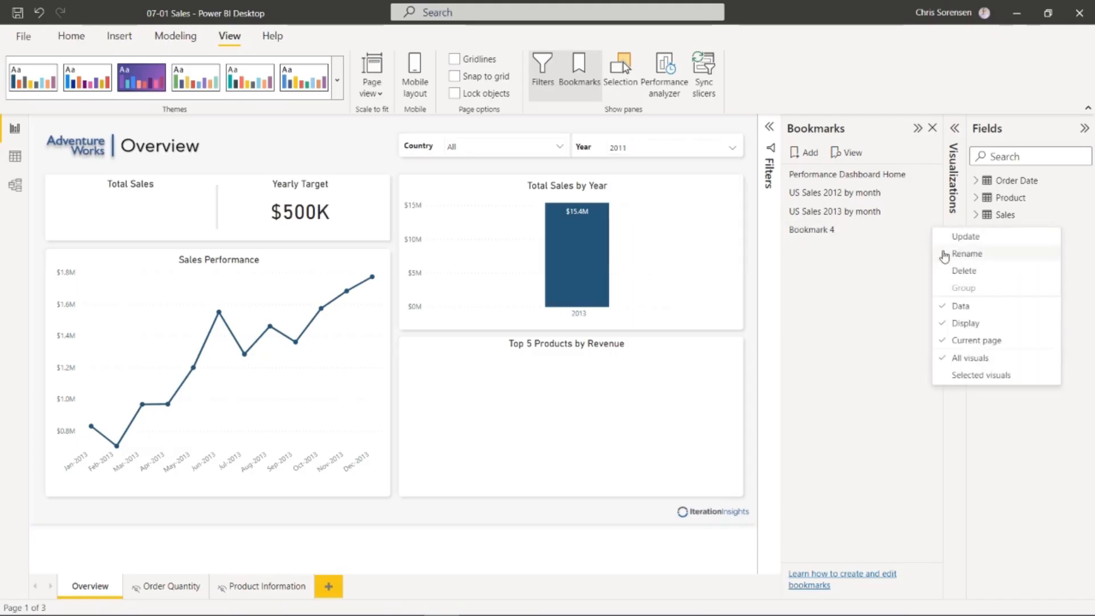
{"action": "left_click", "coordinate": [965, 236]}
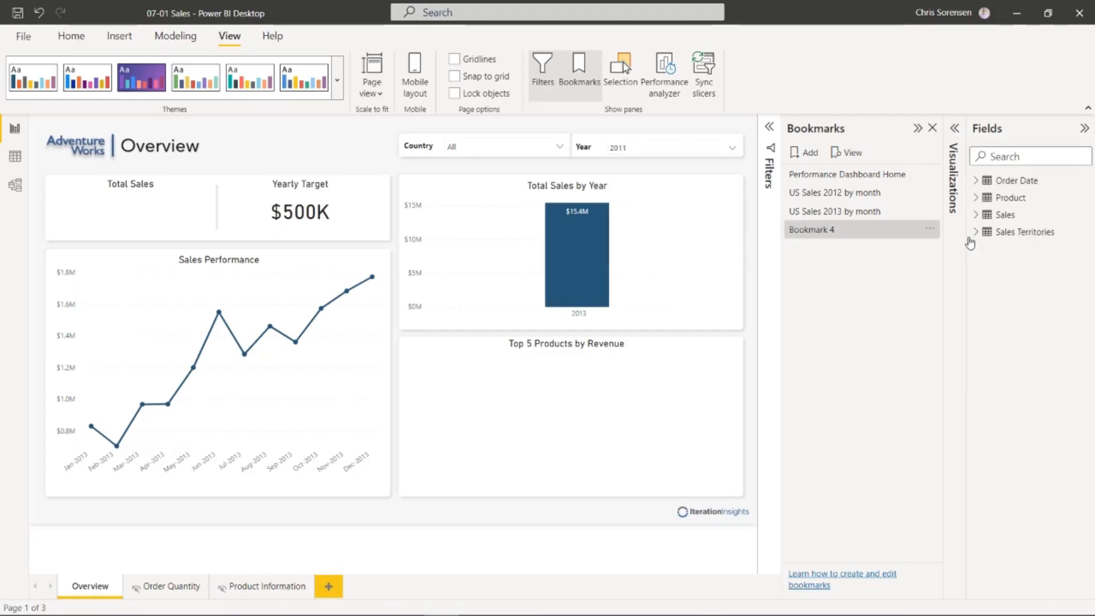
{"action": "left_click", "coordinate": [843, 229]}
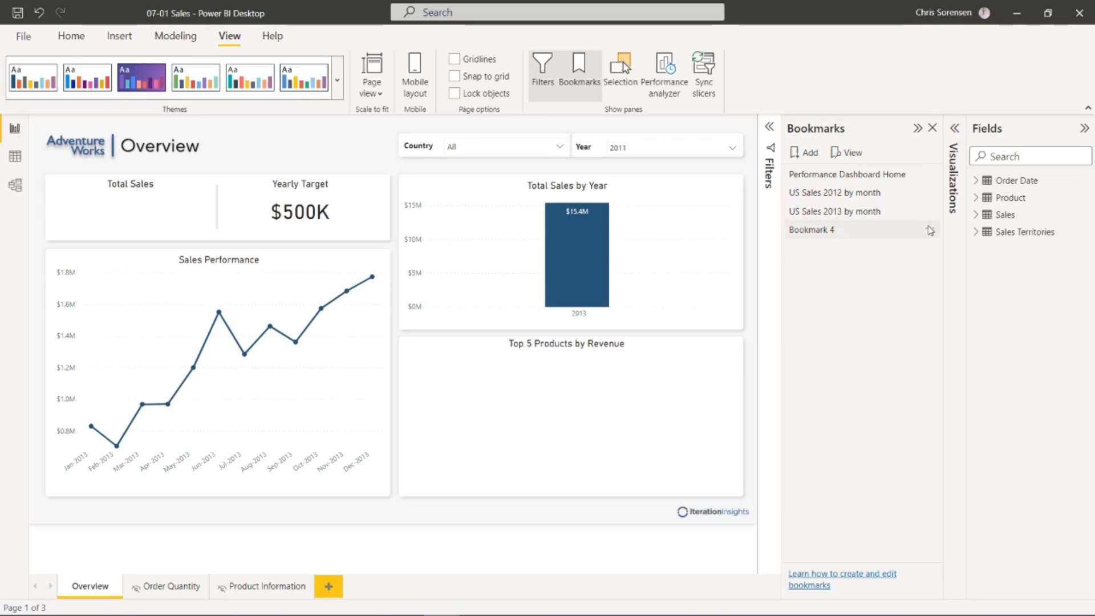
- Rename the new bookmark as "US Sales 2011 by month"
{"action": "left_click", "coordinate": [929, 229]}
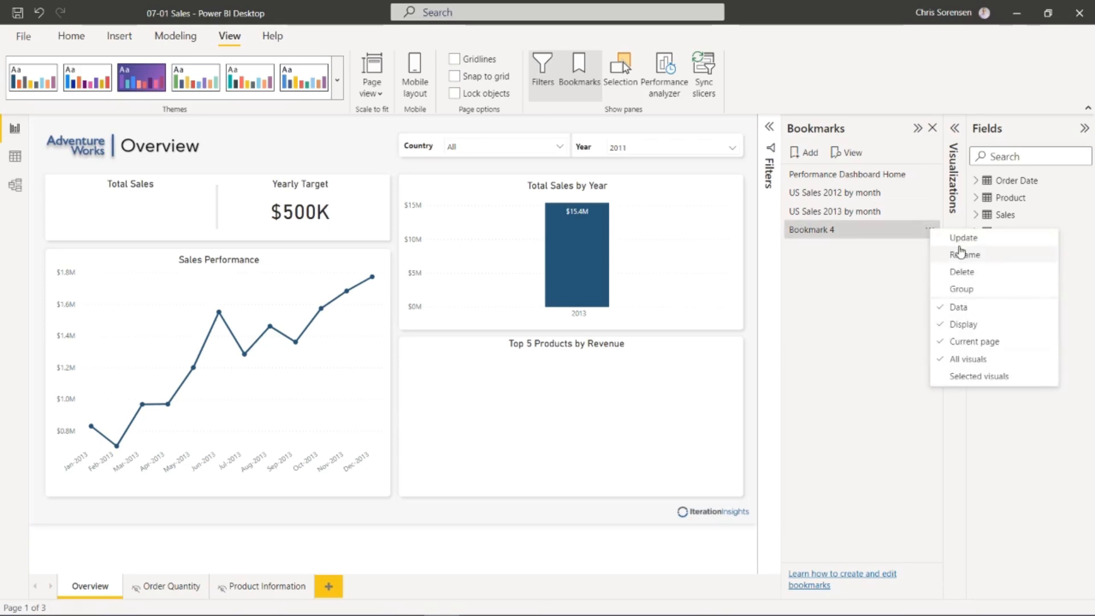
{"action": "left_click", "coordinate": [962, 253]}
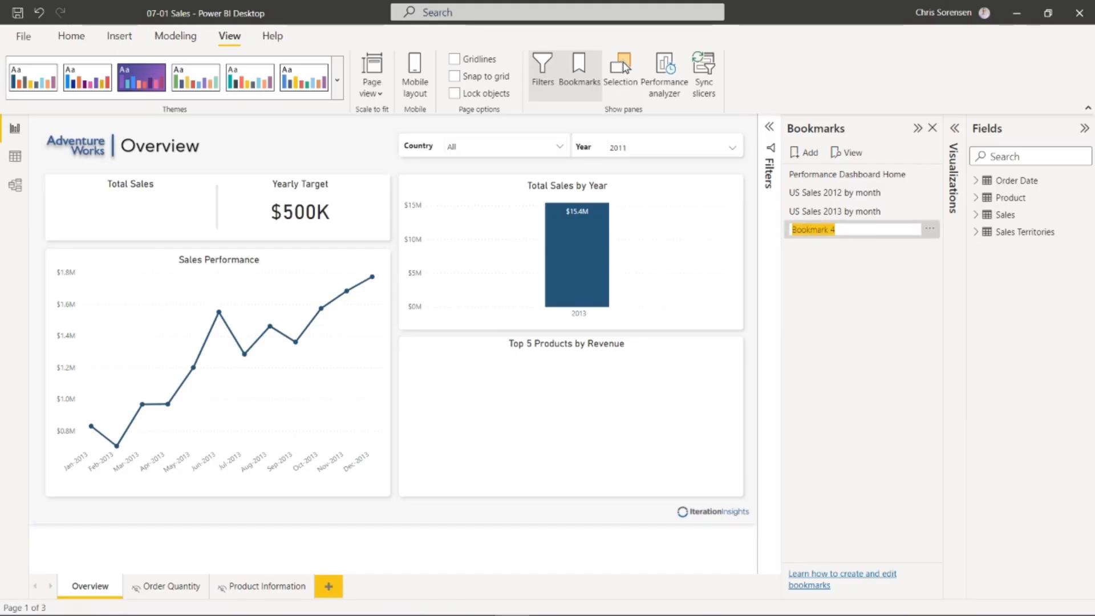
{"action": "type", "text": "US Sales 2011 by month"}
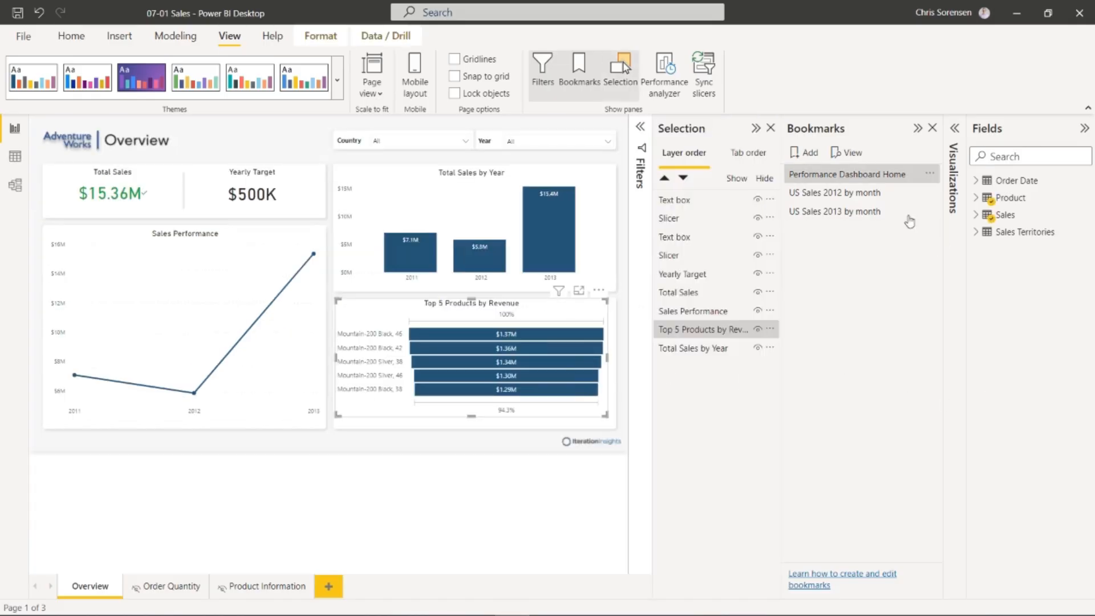
- Put the Performance Dashboard Home bookmark into a group and ungroup it again
{"action": "left_click", "coordinate": [931, 175]}
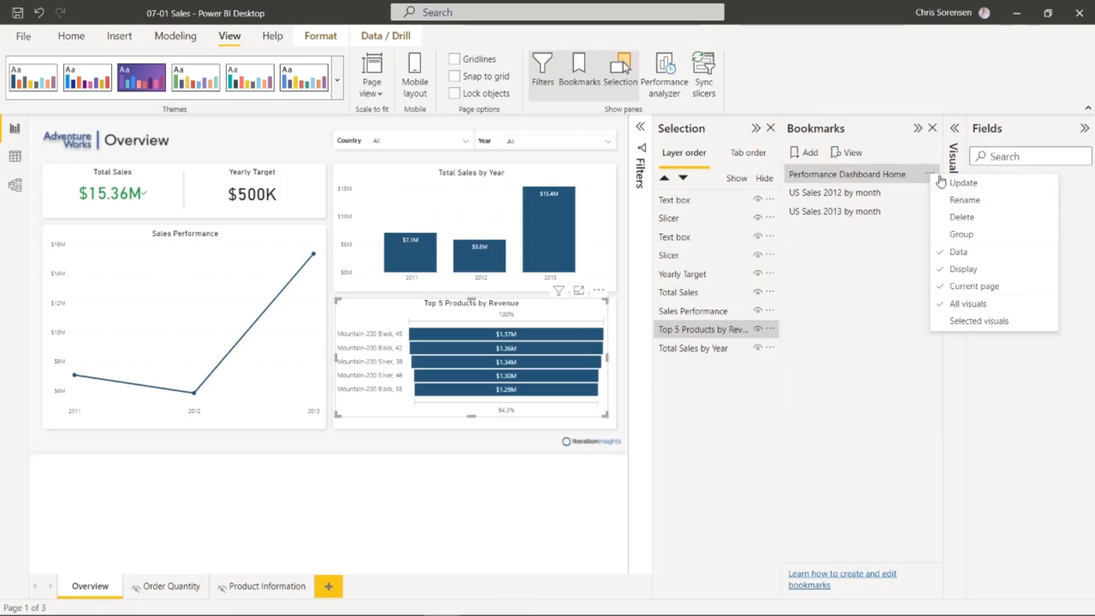
{"action": "left_click", "coordinate": [962, 236]}
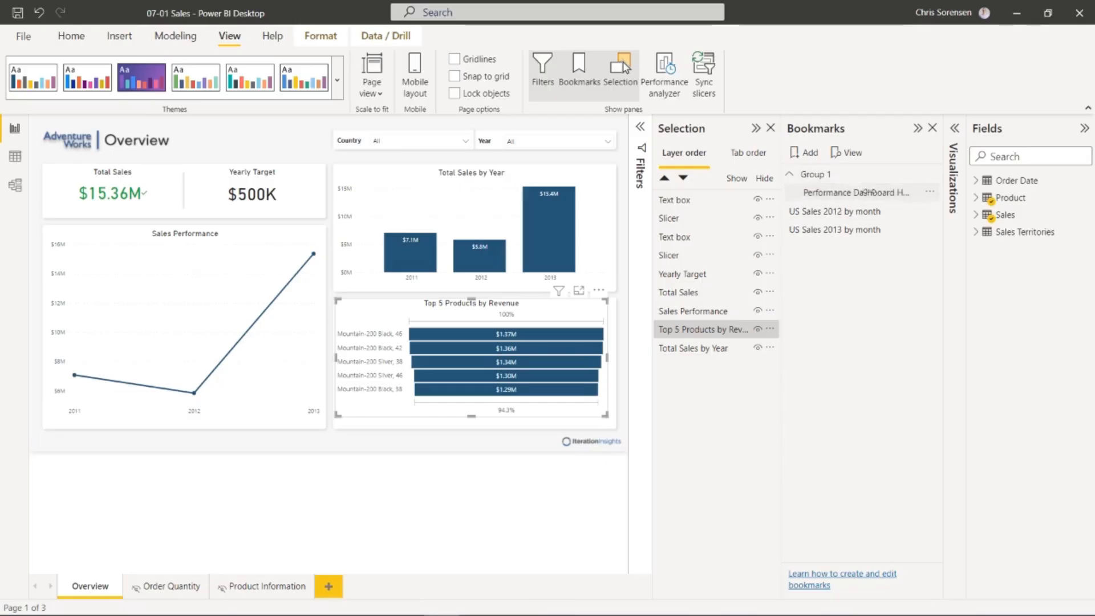
{"action": "left_click", "coordinate": [929, 172]}
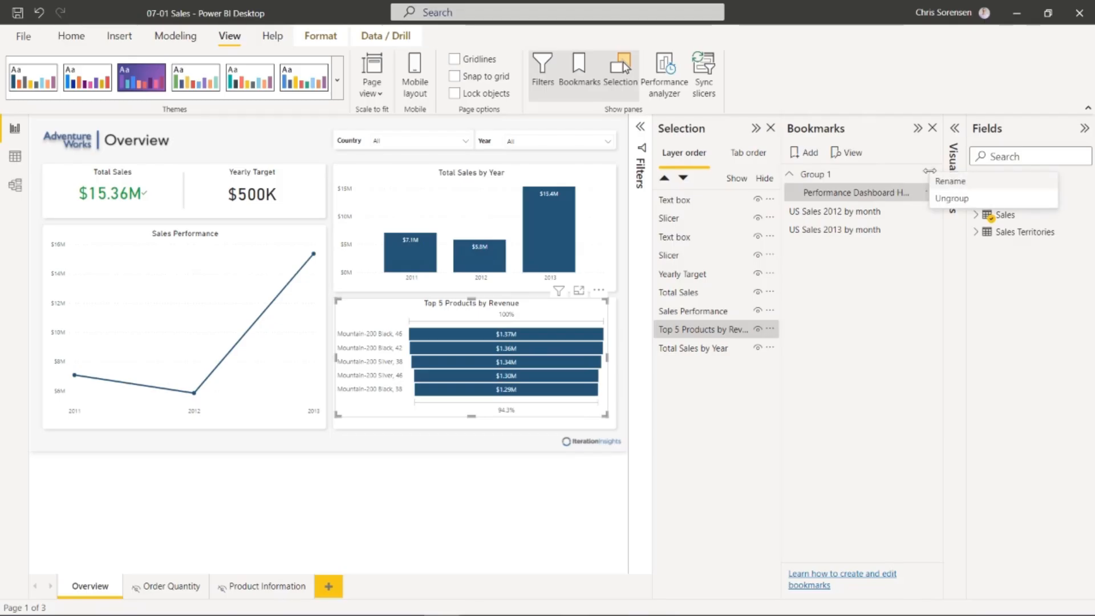
{"action": "left_click", "coordinate": [952, 198]}
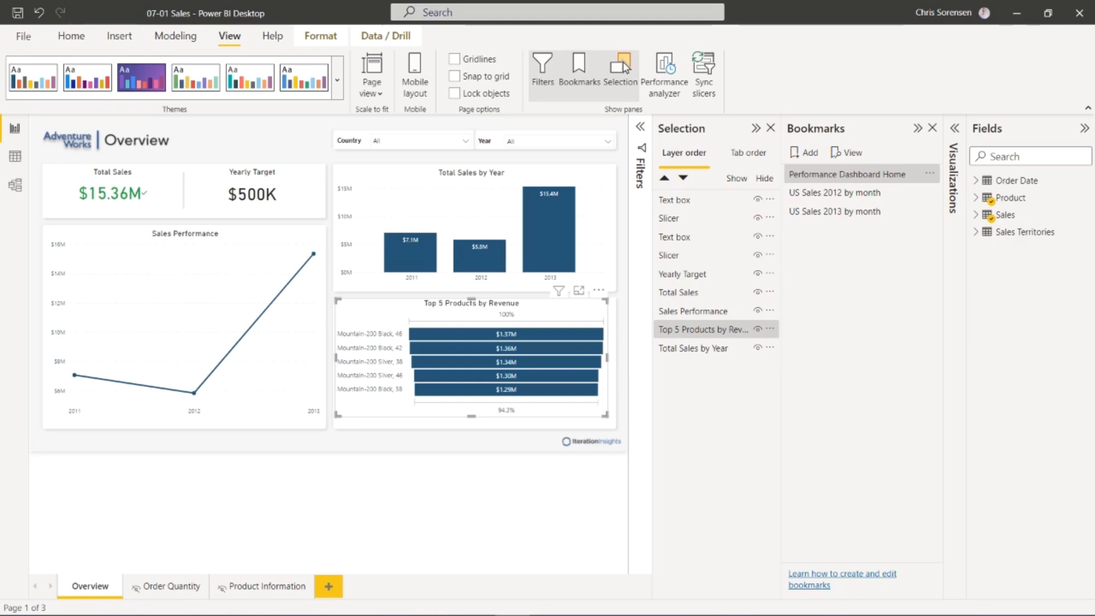
- Close the Selection pane, insert a blank button, and place it in the Overview header just before the Country slicer
{"action": "left_click", "coordinate": [770, 127]}
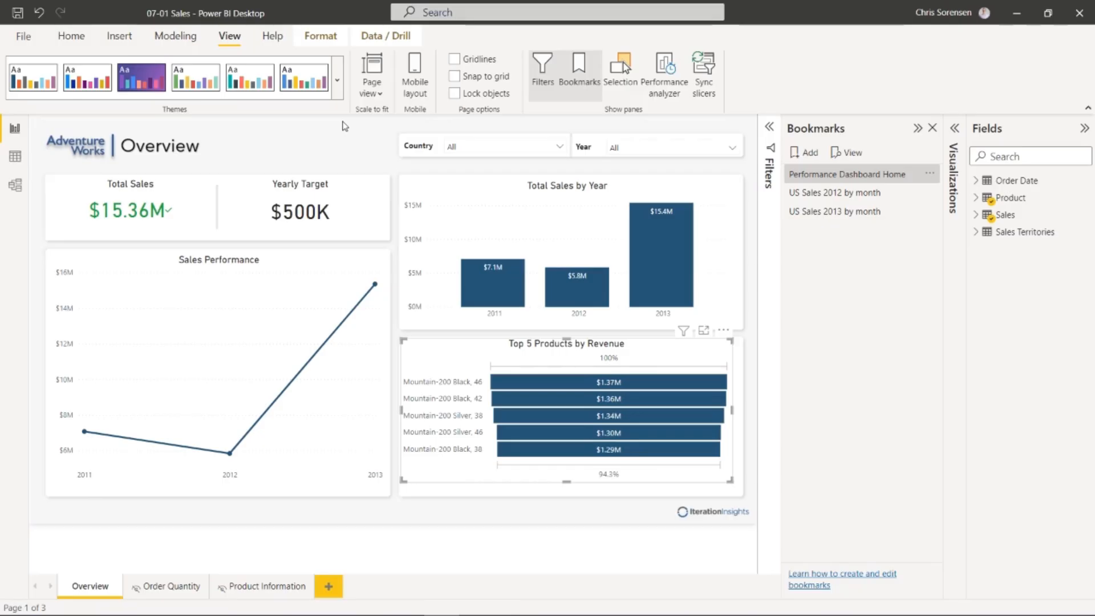
{"action": "left_click", "coordinate": [116, 39]}
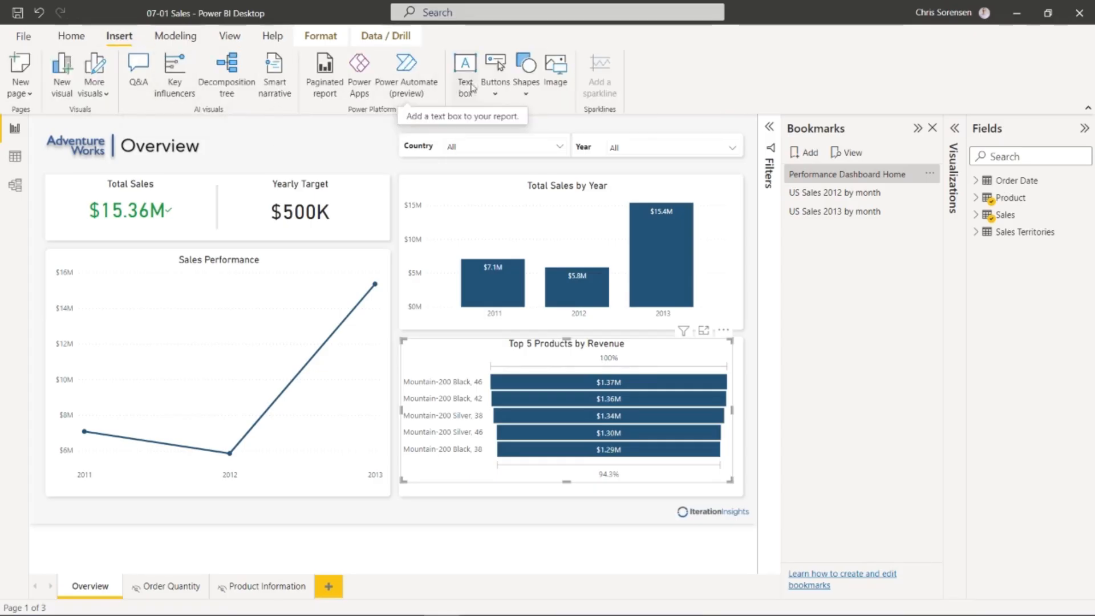
{"action": "left_click", "coordinate": [523, 95]}
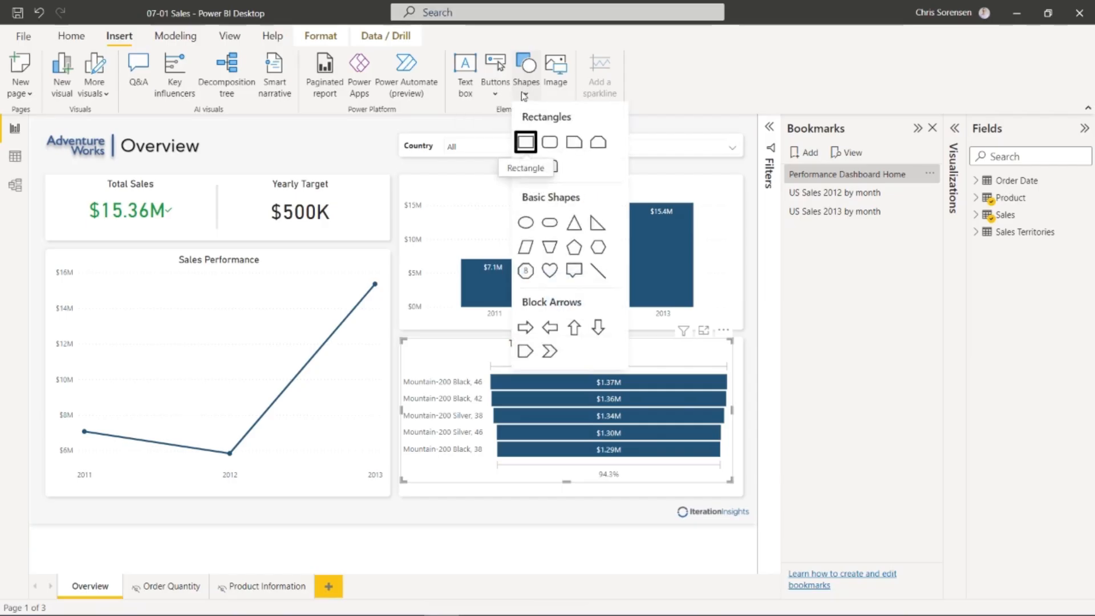
{"action": "left_click", "coordinate": [495, 93]}
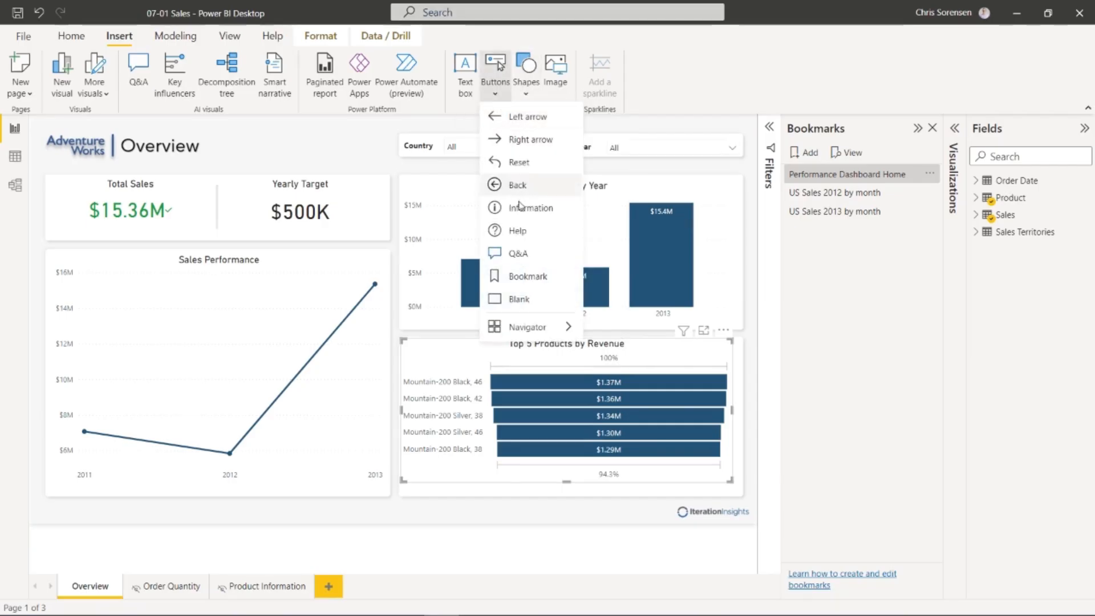
{"action": "left_click", "coordinate": [545, 304]}
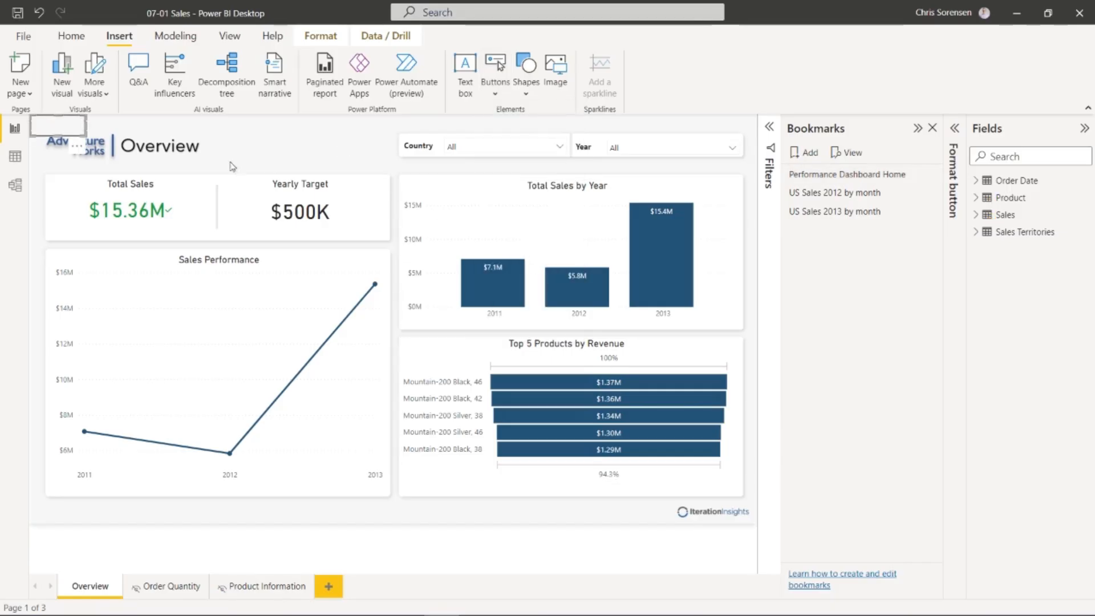
{"action": "left_click_drag", "start_coordinate": [86, 138], "coordinate": [316, 145]}
{"action": "left_click", "coordinate": [251, 143]}
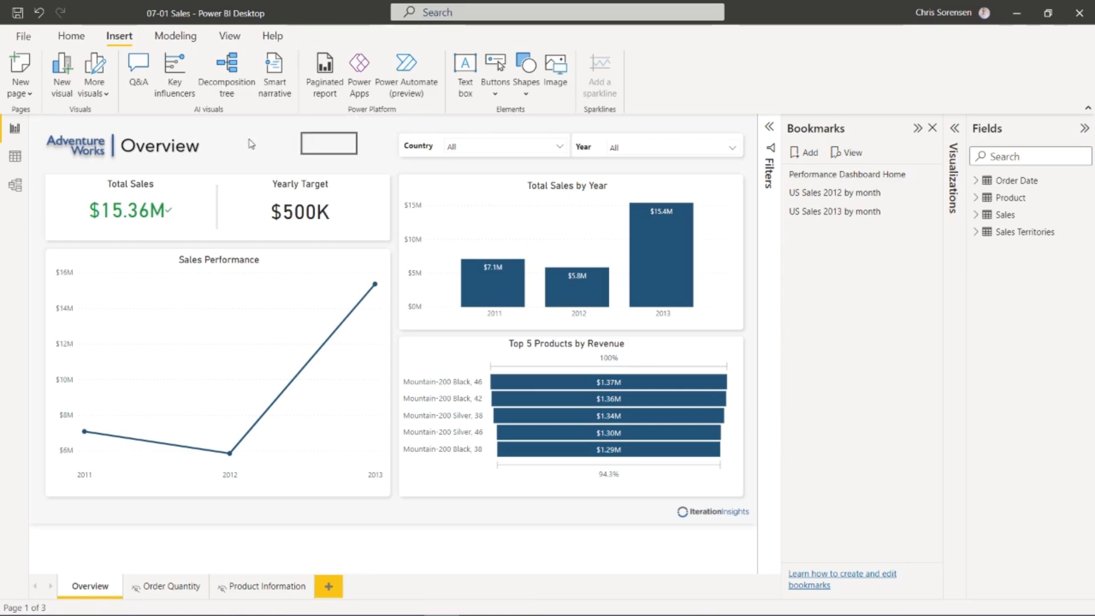
- Turn on the blank button's action with type Bookmark, targeting the Performance Dashboard Home bookmark
{"action": "left_click", "coordinate": [326, 150]}
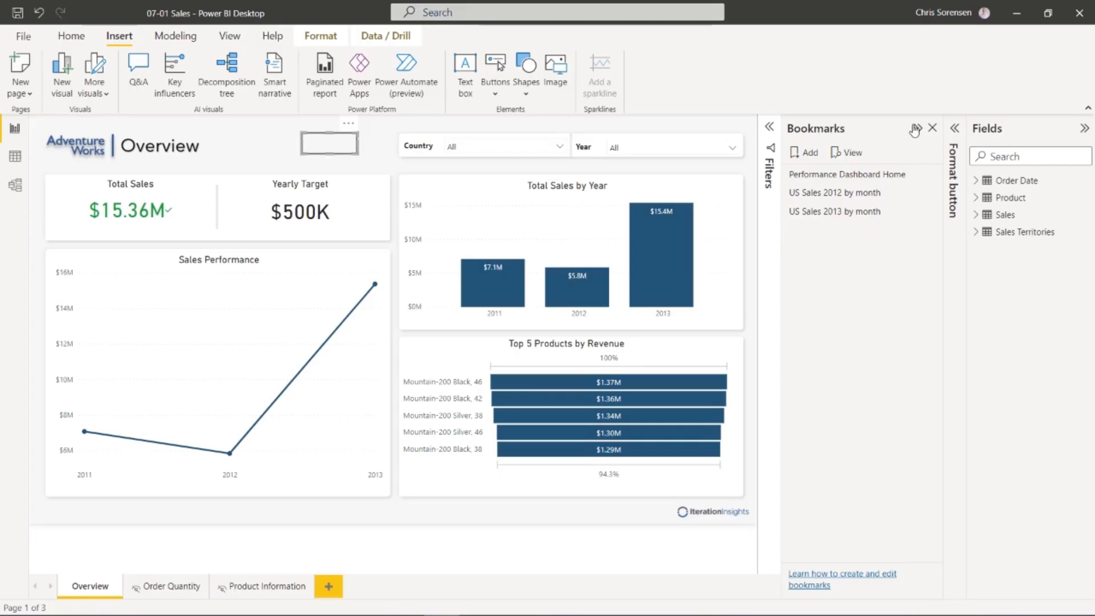
{"action": "left_click", "coordinate": [955, 130]}
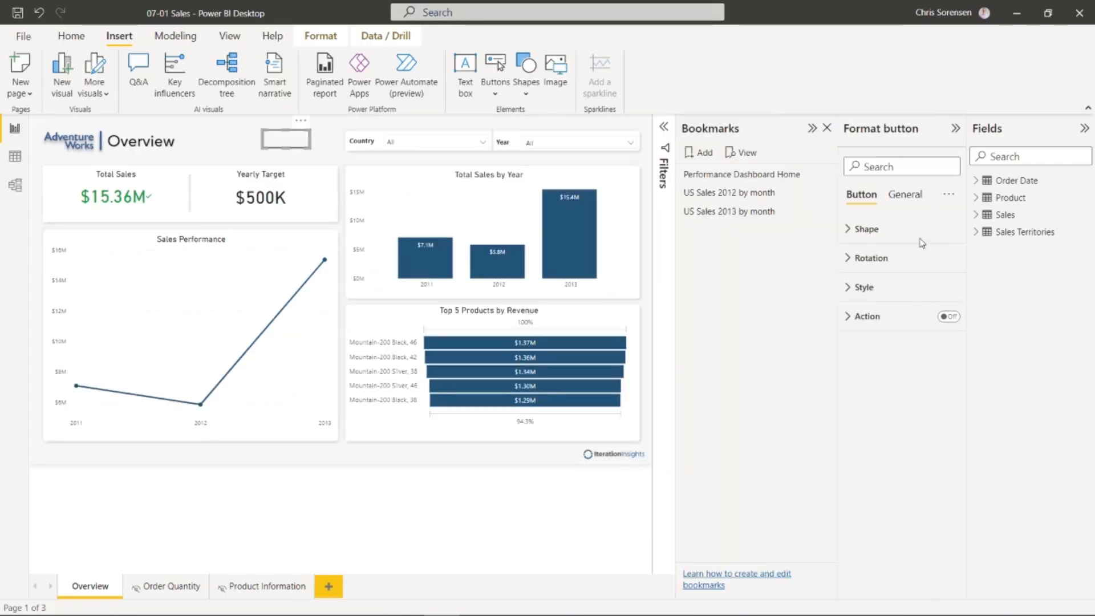
{"action": "left_click", "coordinate": [849, 317]}
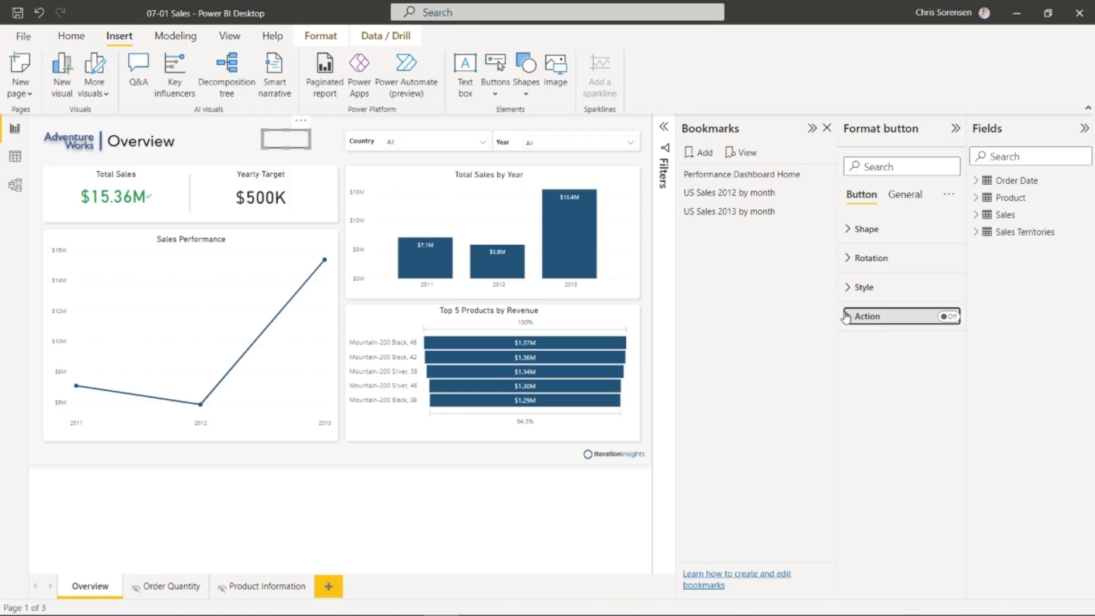
{"action": "left_click", "coordinate": [949, 316]}
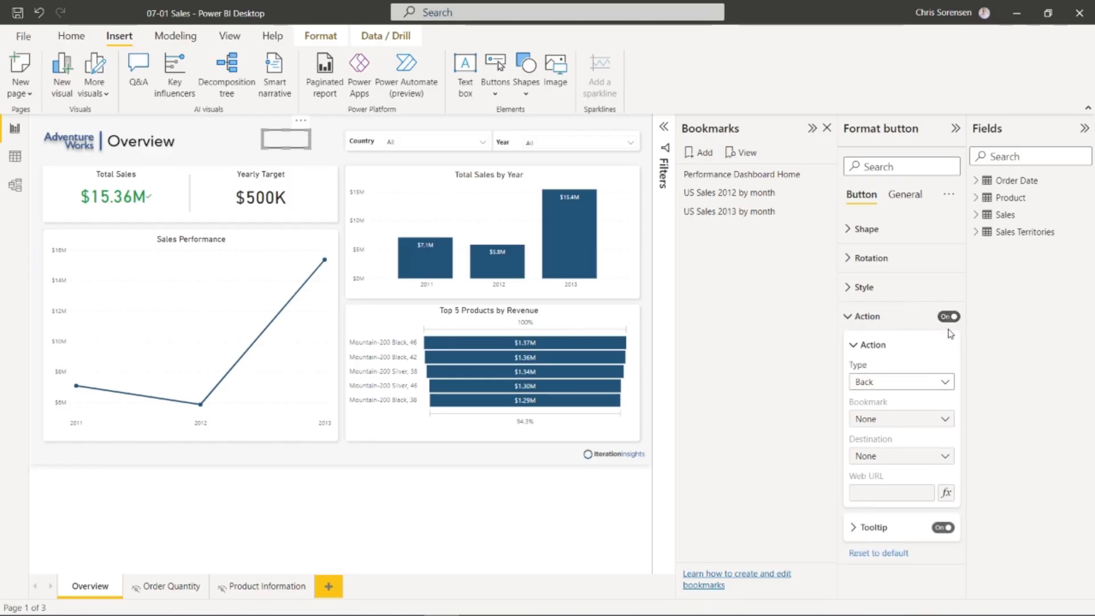
{"action": "left_click", "coordinate": [909, 381]}
{"action": "left_click", "coordinate": [906, 417]}
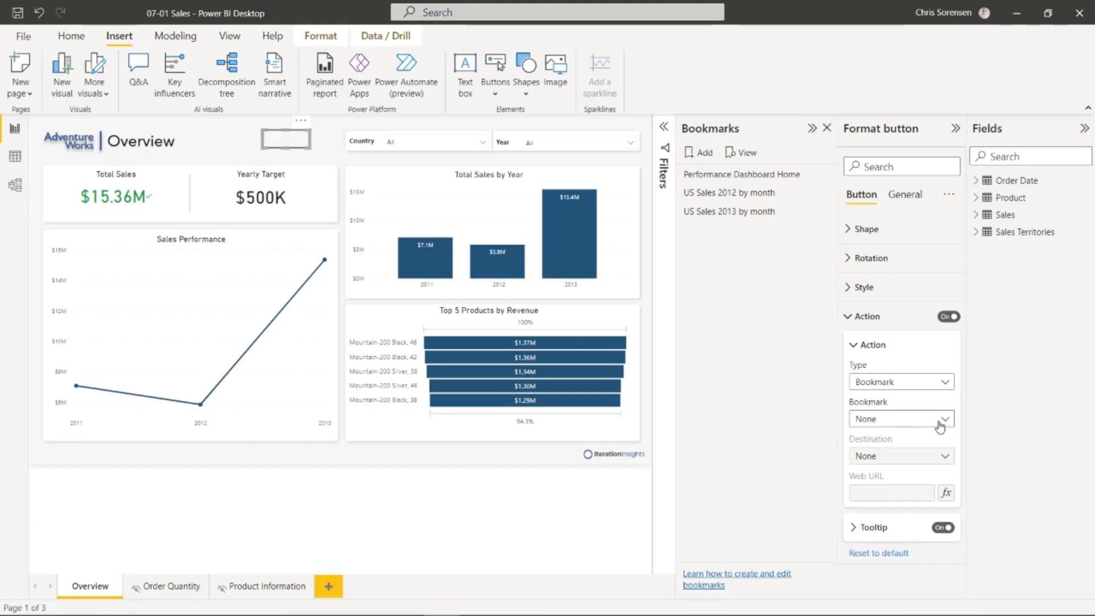
{"action": "left_click", "coordinate": [947, 420]}
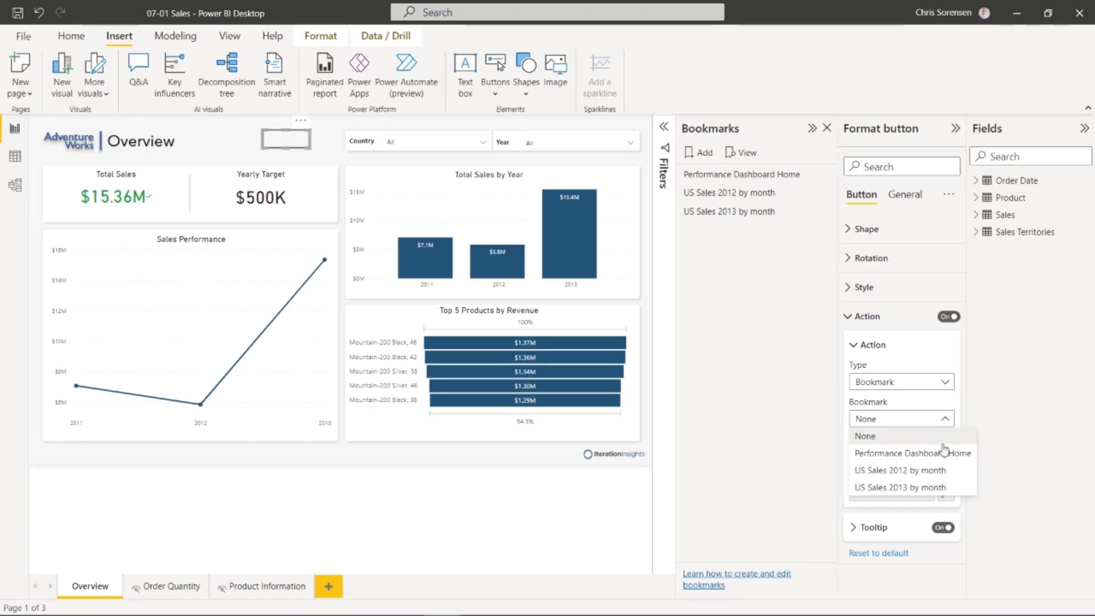
{"action": "left_click", "coordinate": [948, 455]}
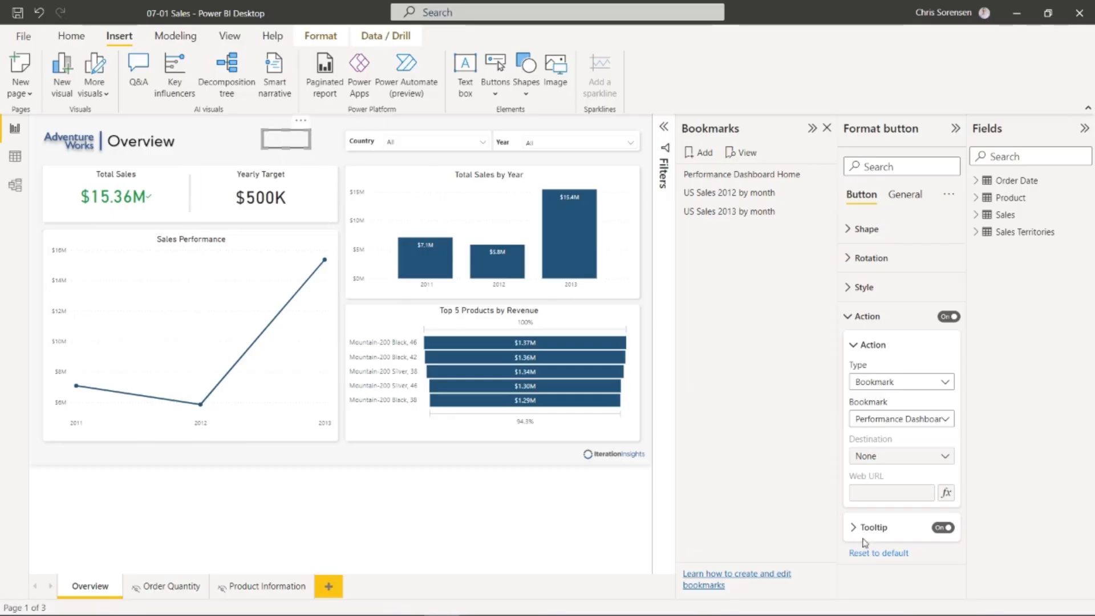
{"action": "left_click", "coordinate": [848, 317]}
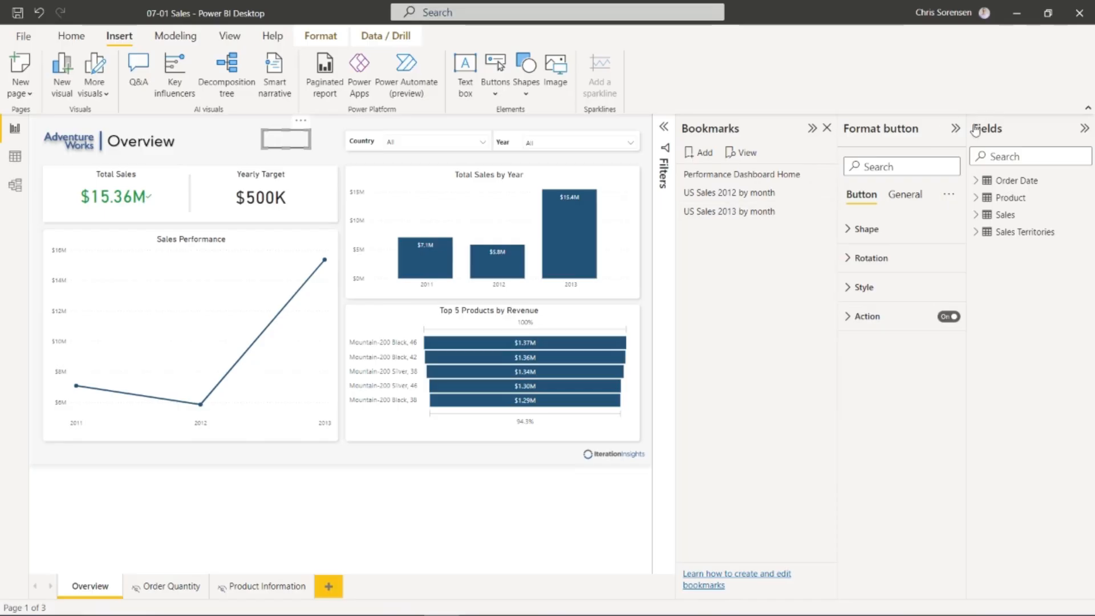
- Test the blank button by filtering Overview to 2012, selecting the Road-250 Red, 48 bar, and following the button's bookmark link
{"action": "left_click", "coordinate": [955, 136]}
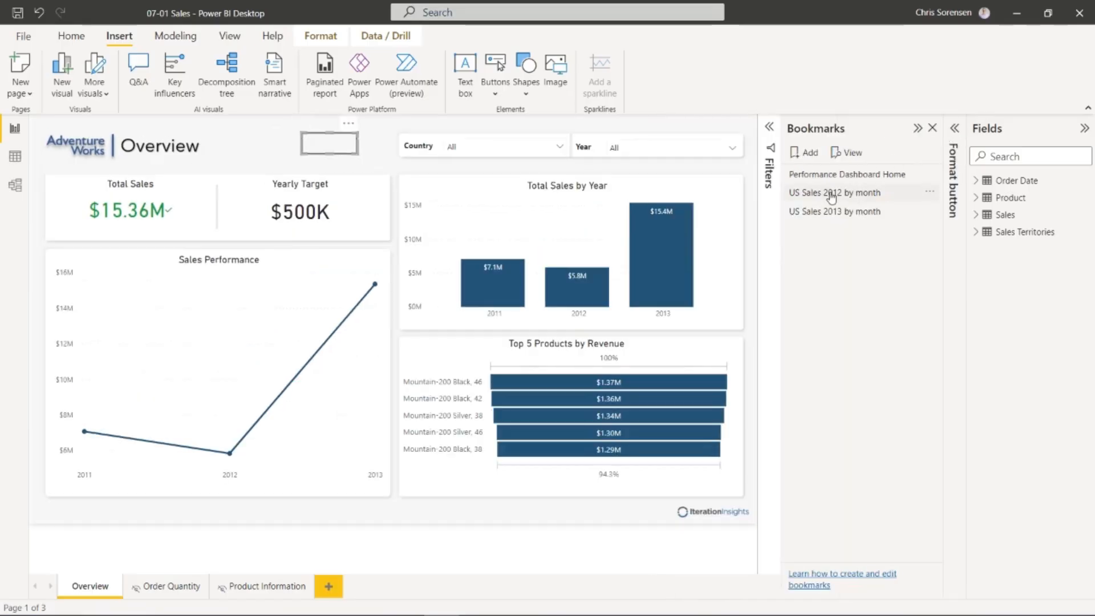
{"action": "left_click", "coordinate": [692, 149]}
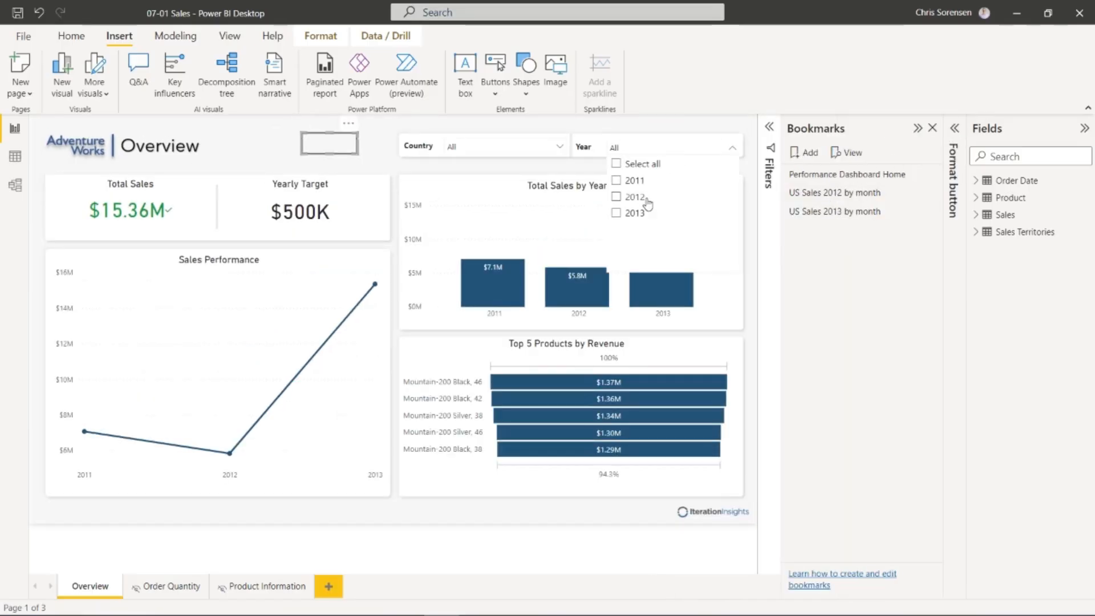
{"action": "left_click", "coordinate": [634, 197]}
{"action": "left_click", "coordinate": [650, 414]}
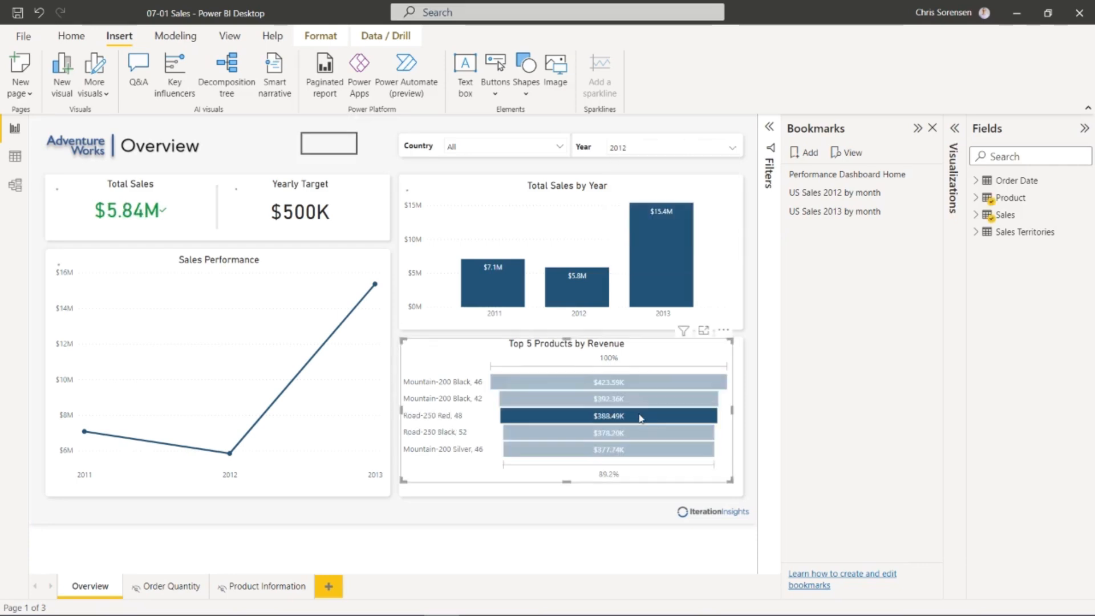
{"action": "left_click", "coordinate": [334, 149]}
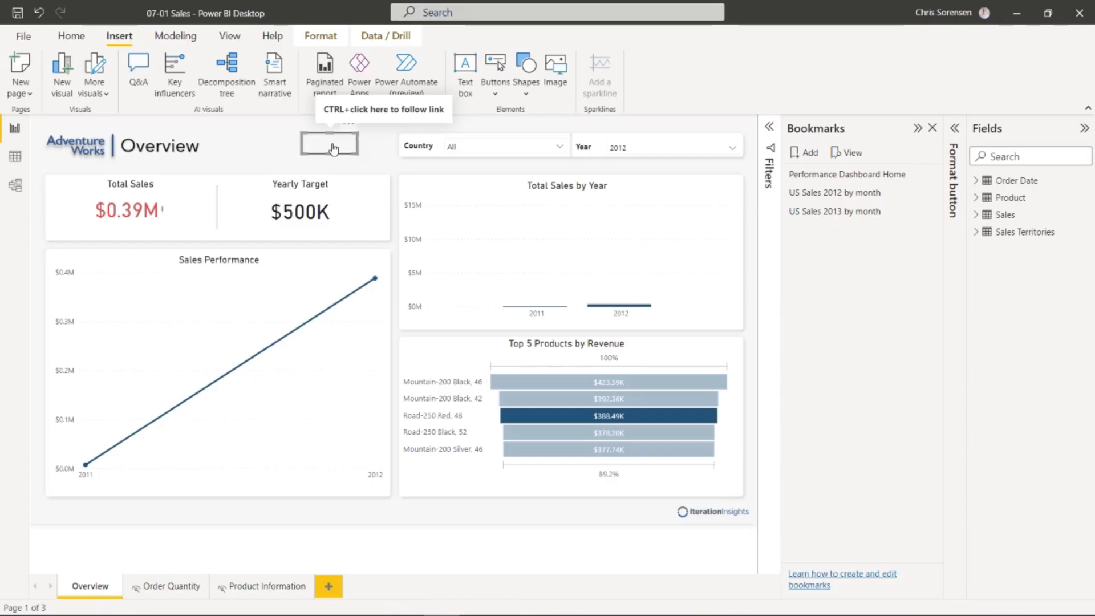
{"action": "left_click", "coordinate": [333, 148], "text": "ctrl"}
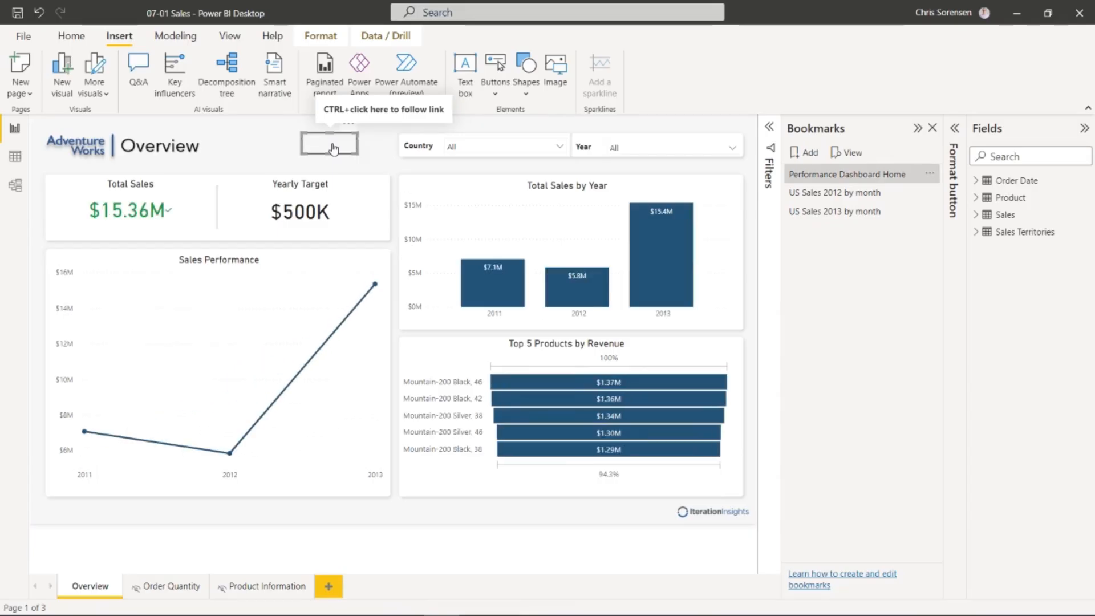
{"action": "left_click", "coordinate": [265, 140]}
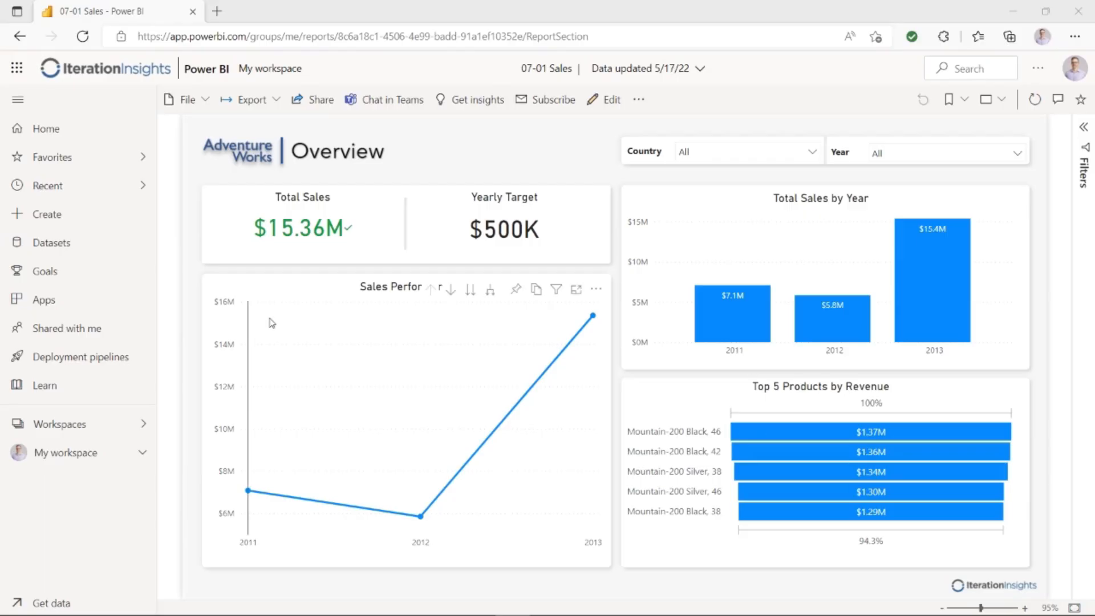
- Switch to the 07-01 Sales report in the Power BI service, show all its bookmarks, and expand the personal bookmarks
{"action": "left_click", "coordinate": [951, 103]}
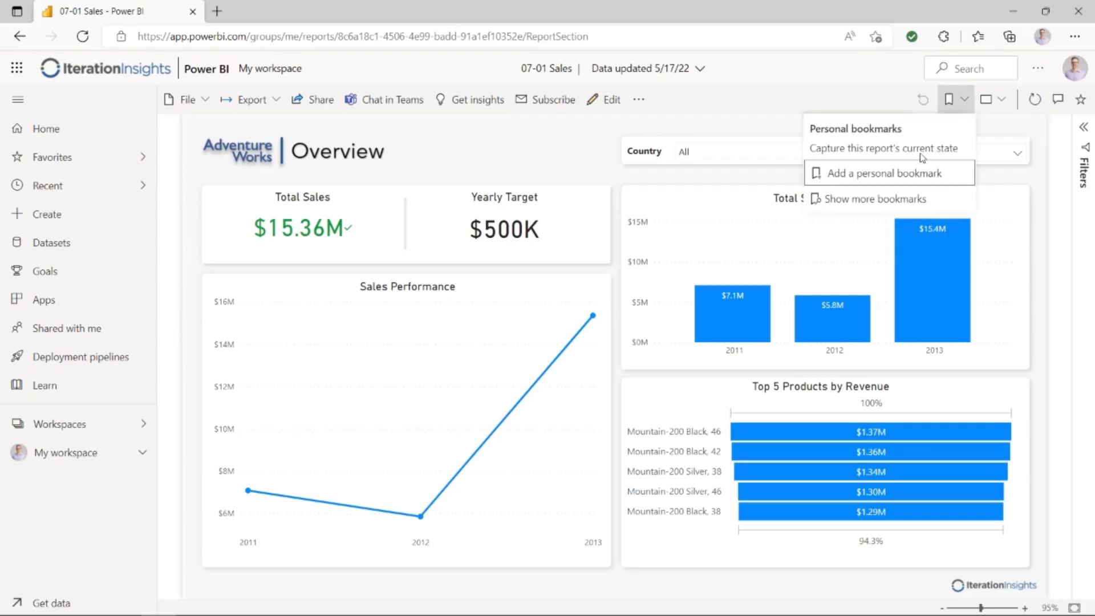
{"action": "left_click", "coordinate": [861, 199]}
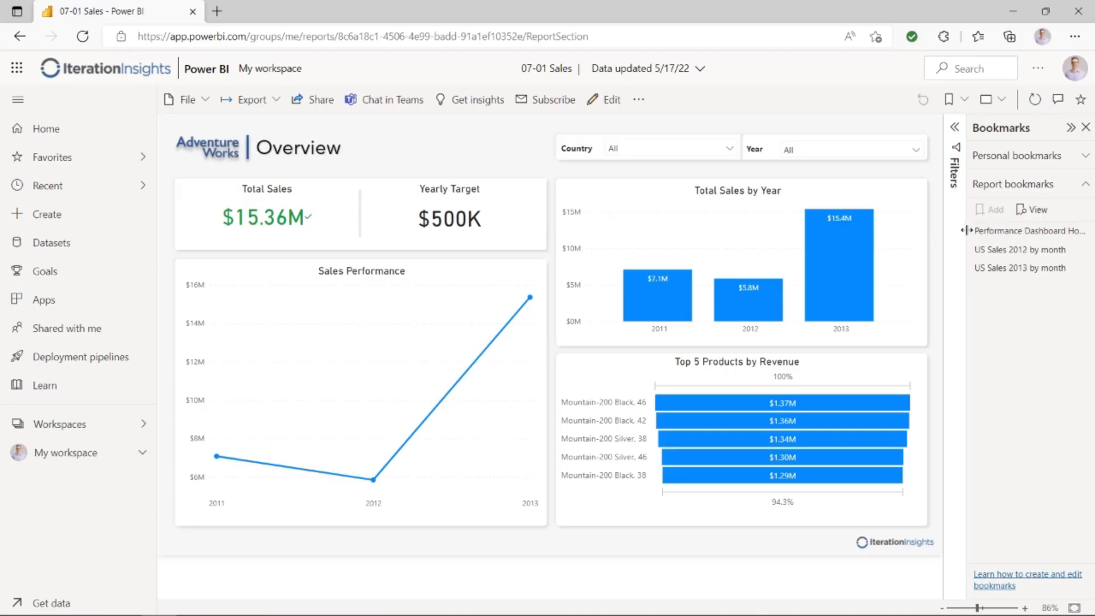
{"action": "left_click_drag", "start_coordinate": [966, 230], "coordinate": [923, 231]}
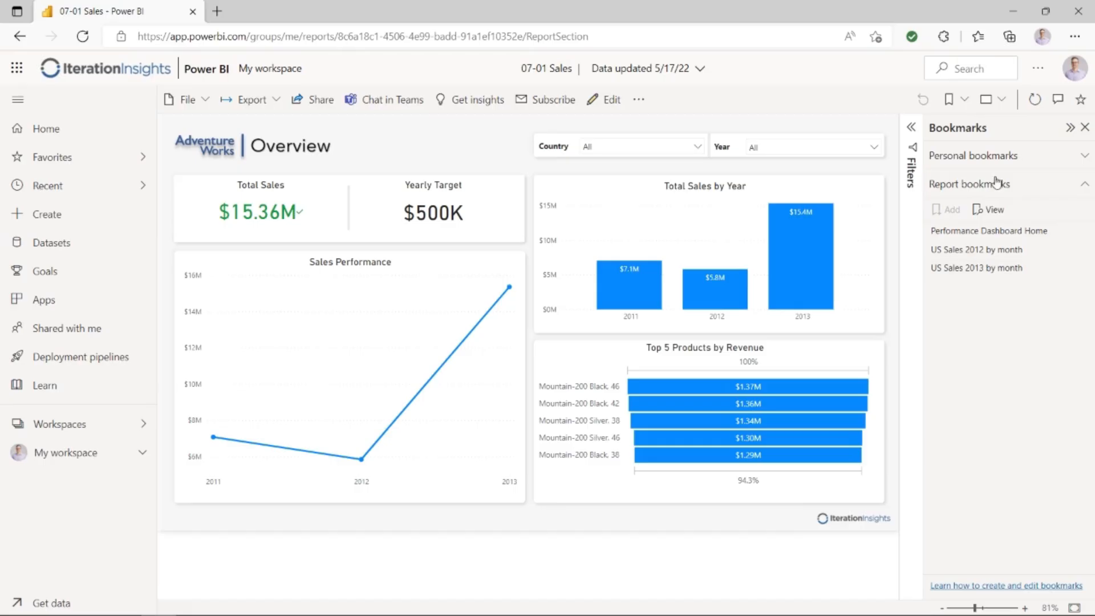
{"action": "left_click", "coordinate": [1083, 156]}
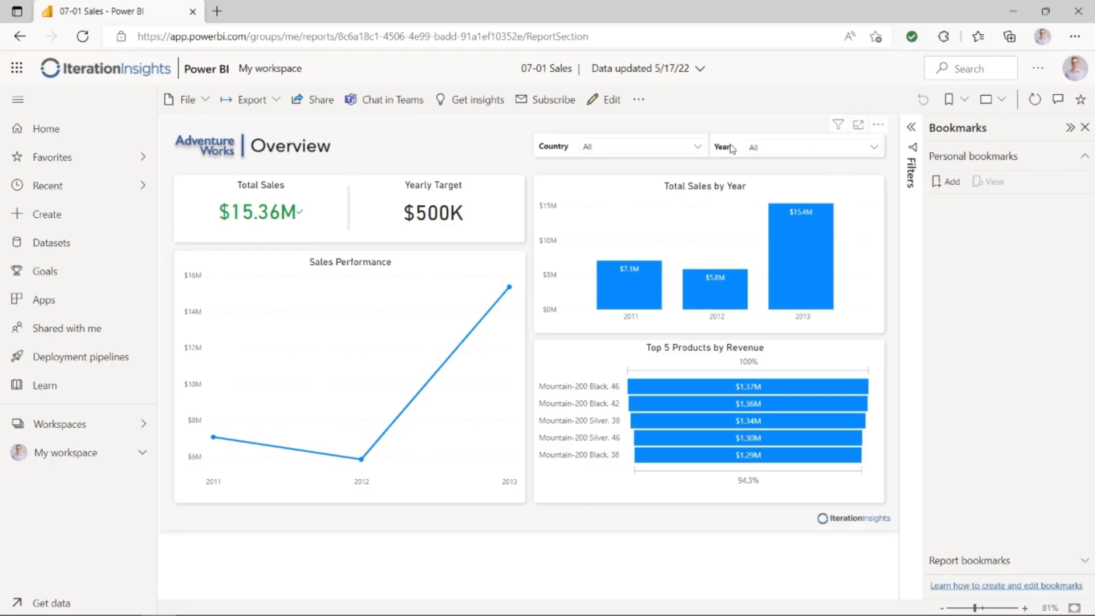
- Save the report view with 2012 cleared from the Year slicer as a personal bookmark and make it the default
{"action": "left_click", "coordinate": [780, 150]}
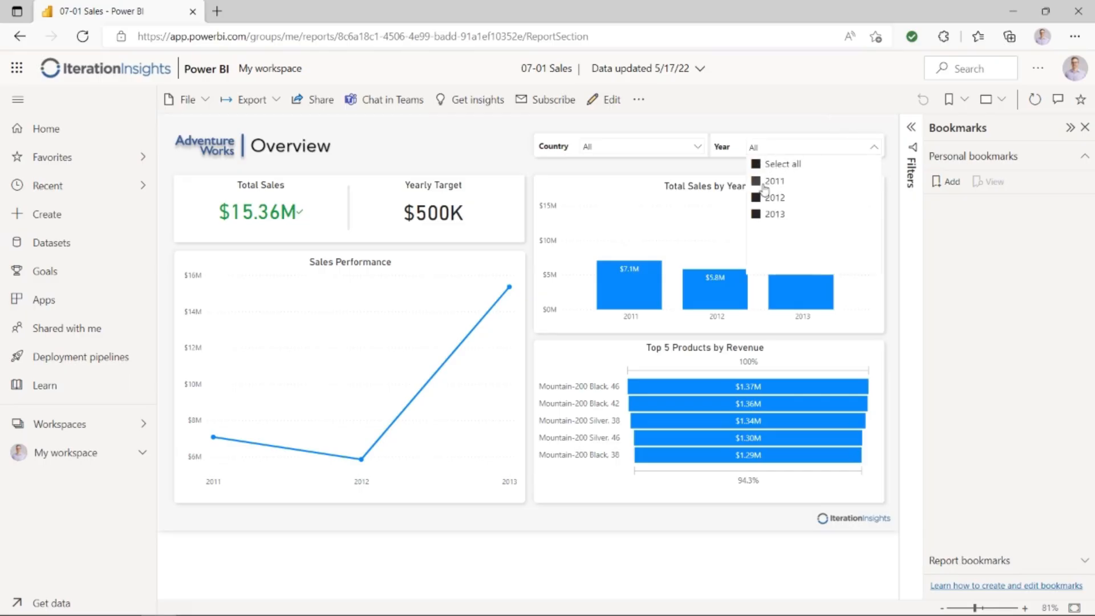
{"action": "left_click", "coordinate": [774, 197]}
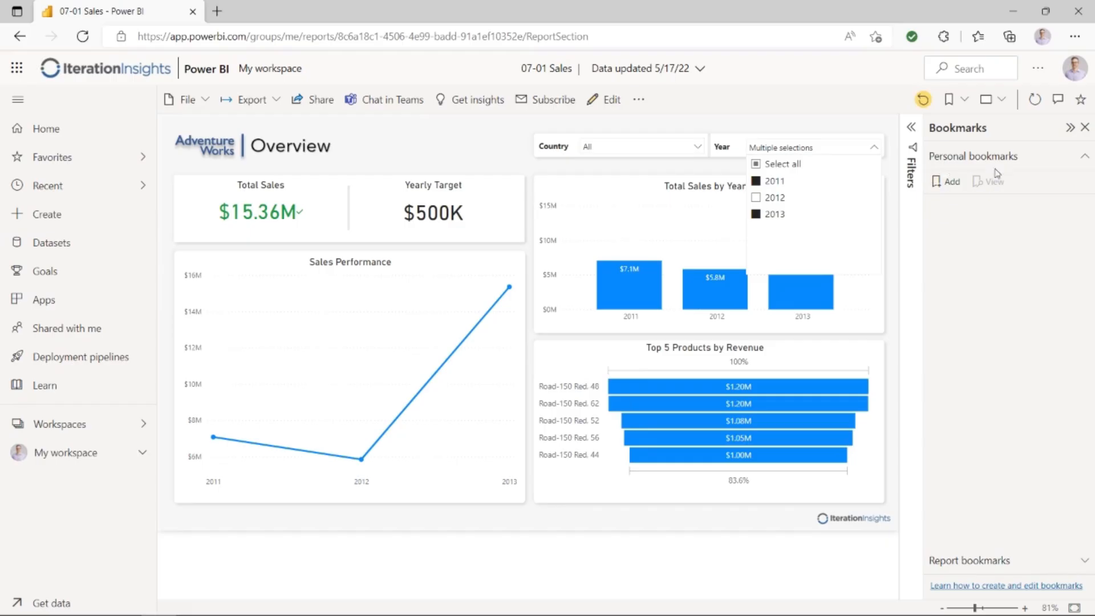
{"action": "left_click", "coordinate": [946, 182]}
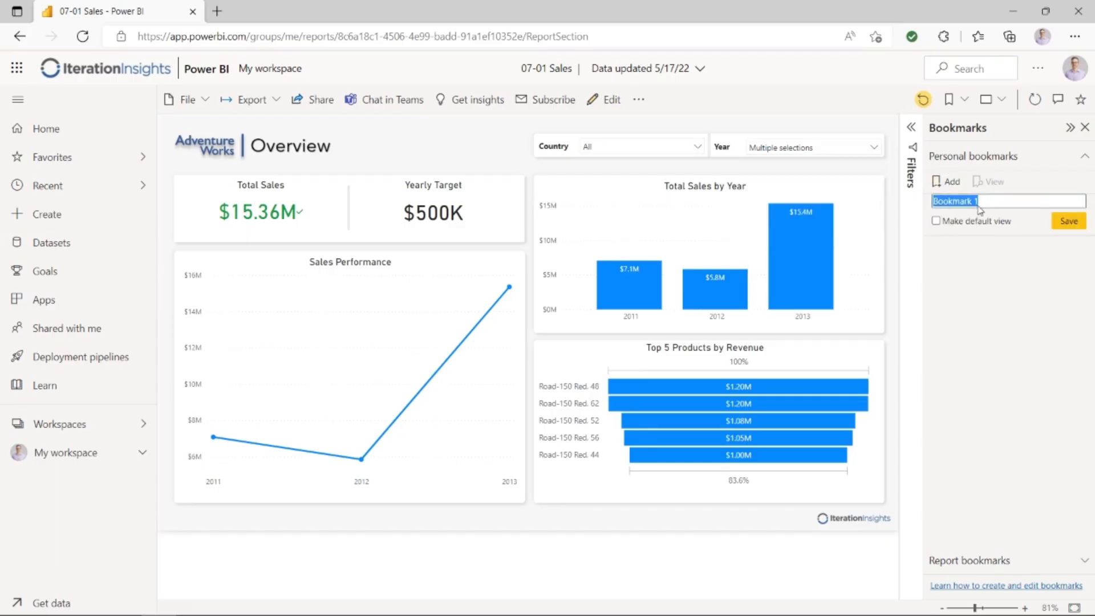
{"action": "left_click", "coordinate": [1060, 221]}
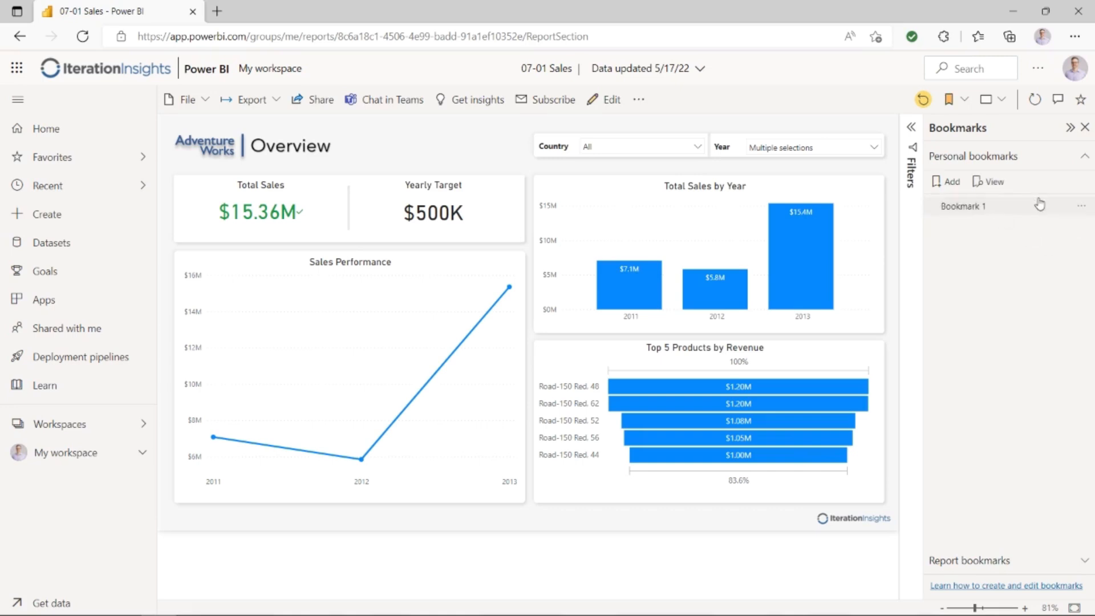
{"action": "left_click", "coordinate": [1080, 206]}
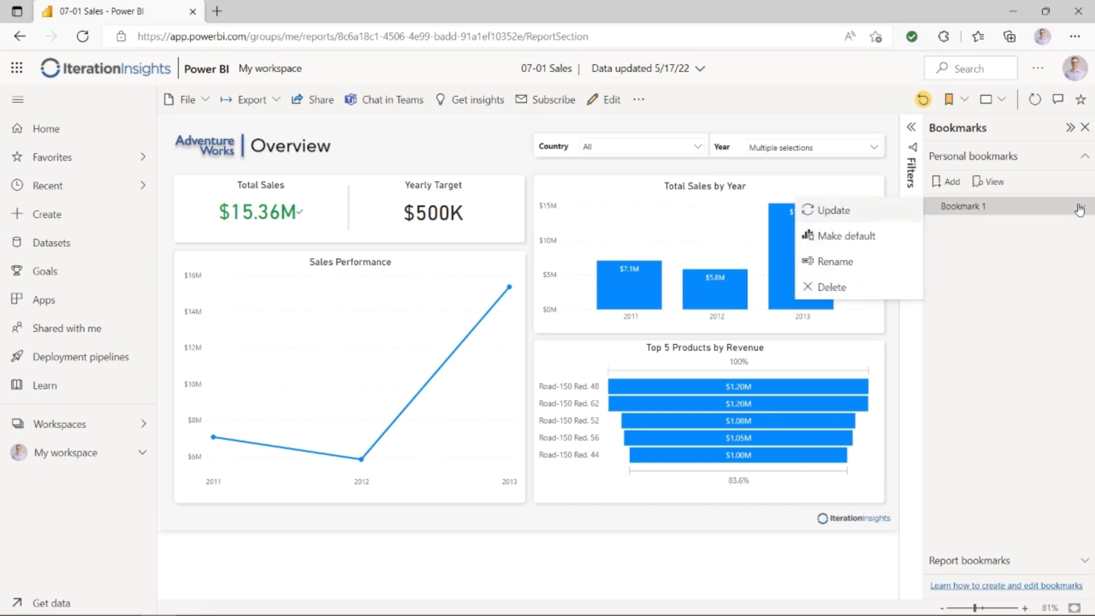
{"action": "left_click", "coordinate": [860, 246]}
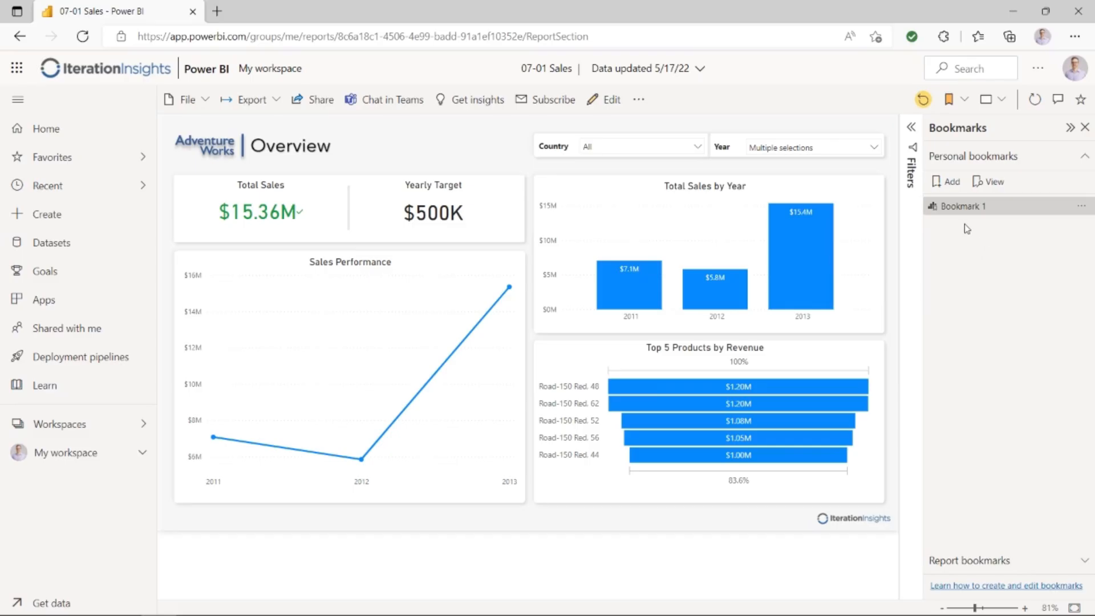
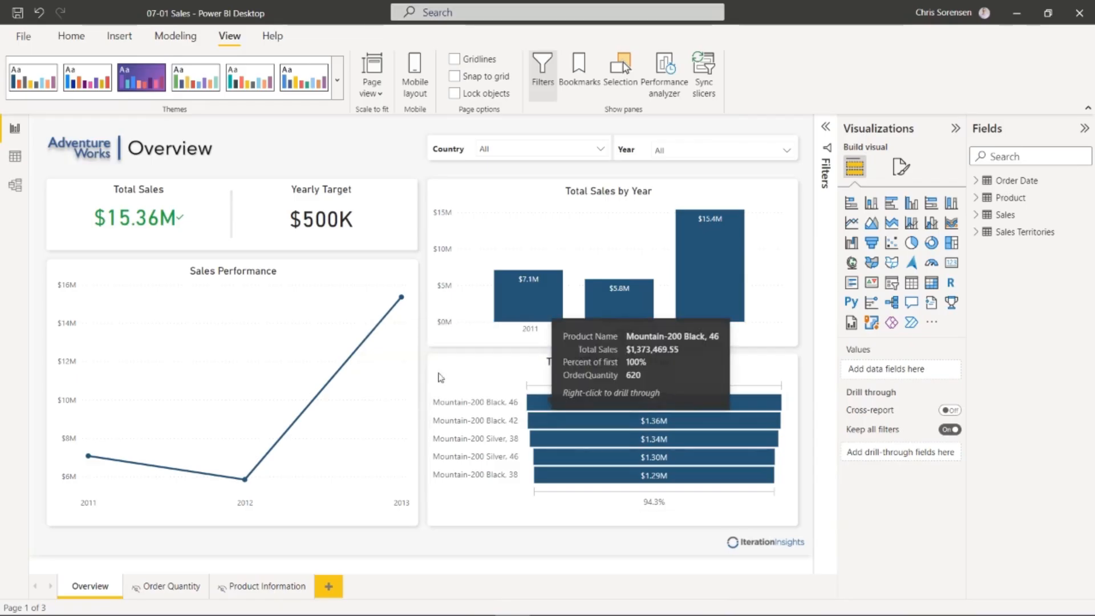
- In Power BI Desktop, examine the Order Quantity page's canvas settings, including its type choices, and the available page view sizes
{"action": "mouse_move", "coordinate": [512, 292]}
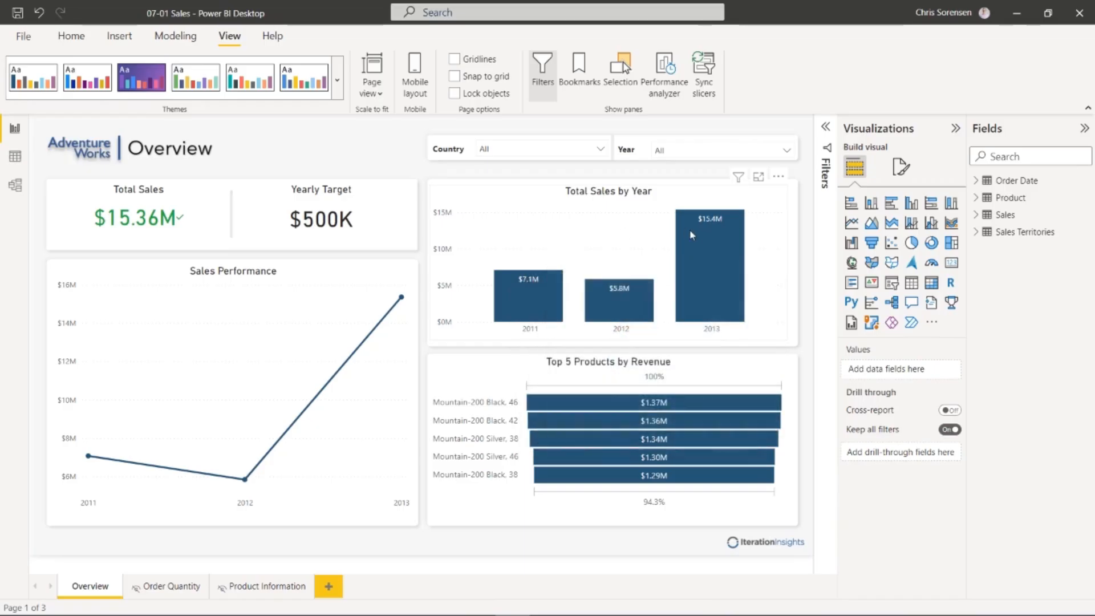
{"action": "mouse_move", "coordinate": [693, 231]}
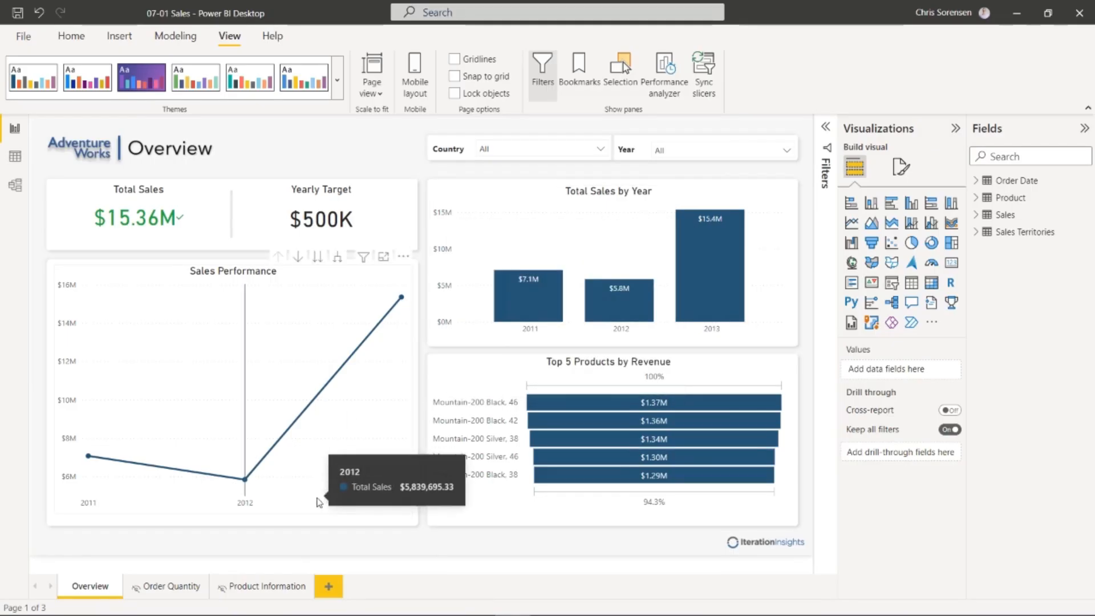
{"action": "left_click", "coordinate": [171, 587]}
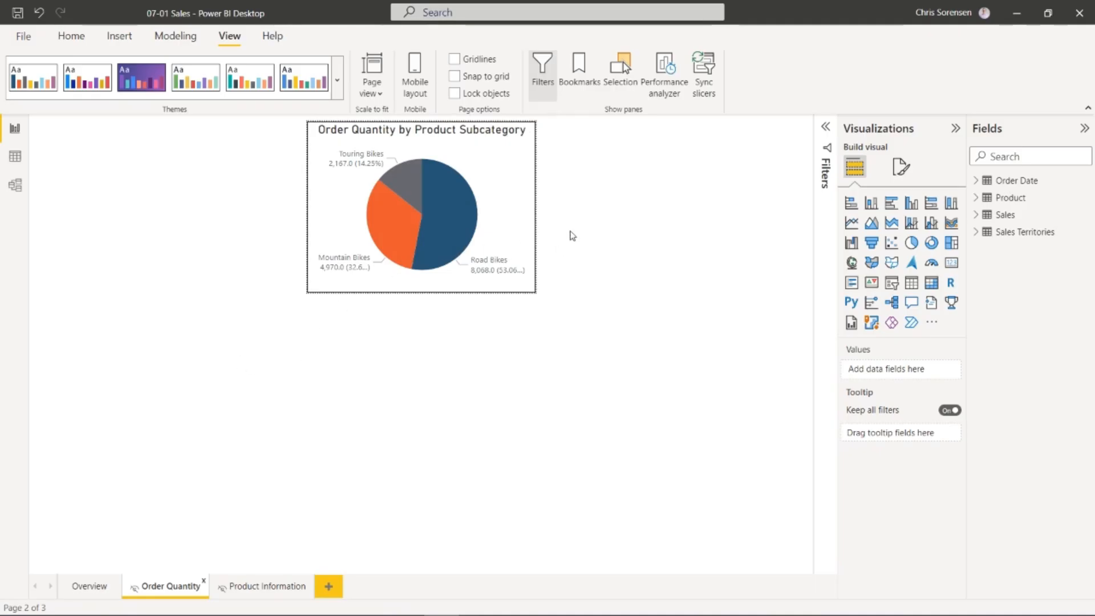
{"action": "left_click", "coordinate": [900, 169]}
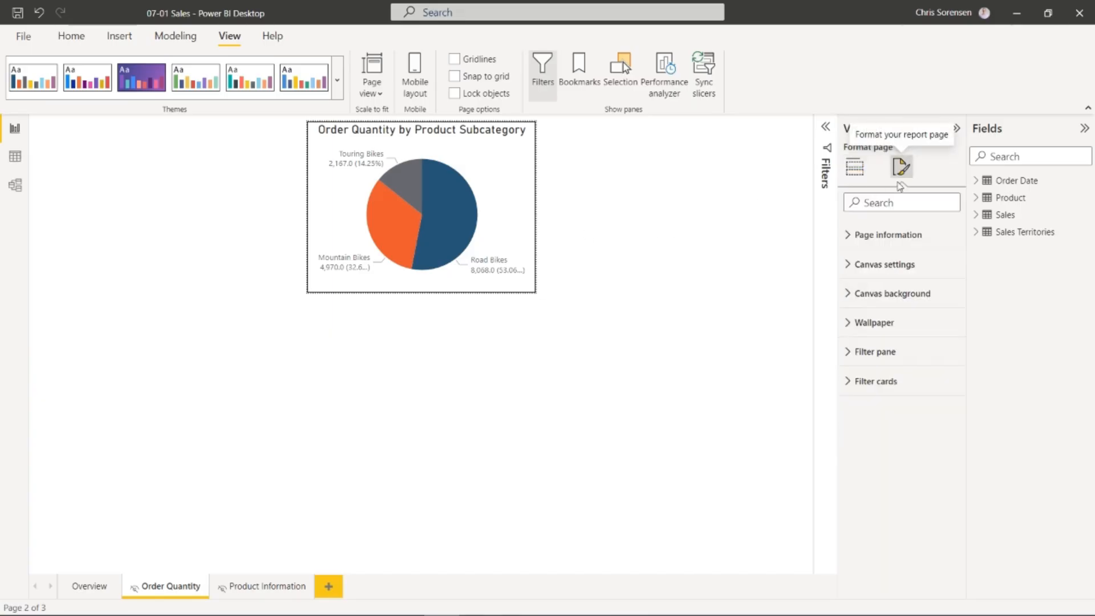
{"action": "left_click", "coordinate": [853, 266]}
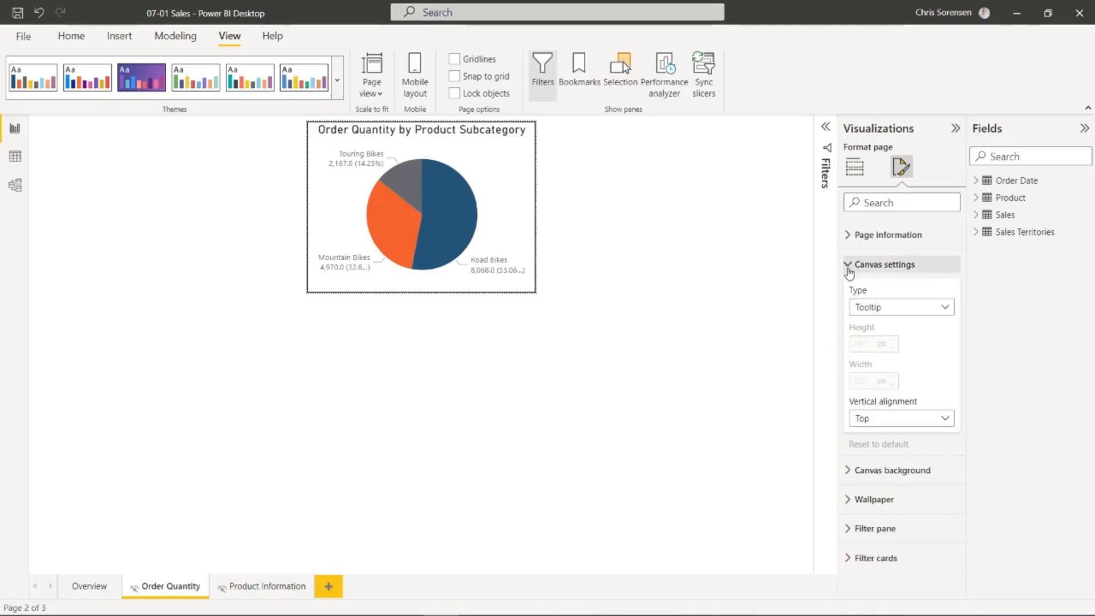
{"action": "left_click", "coordinate": [892, 311]}
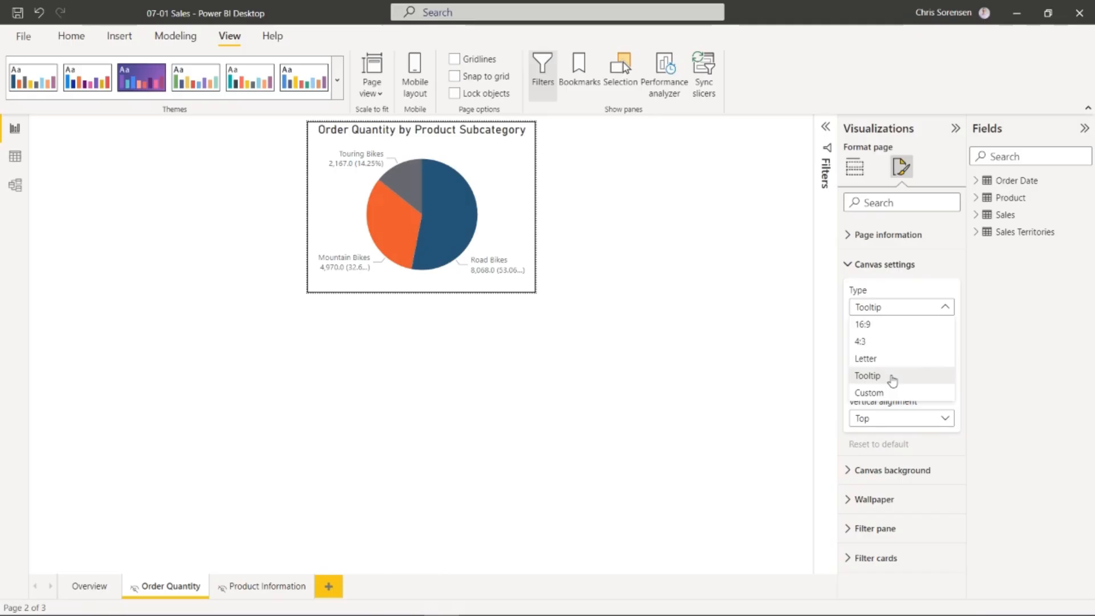
{"action": "left_click", "coordinate": [891, 285]}
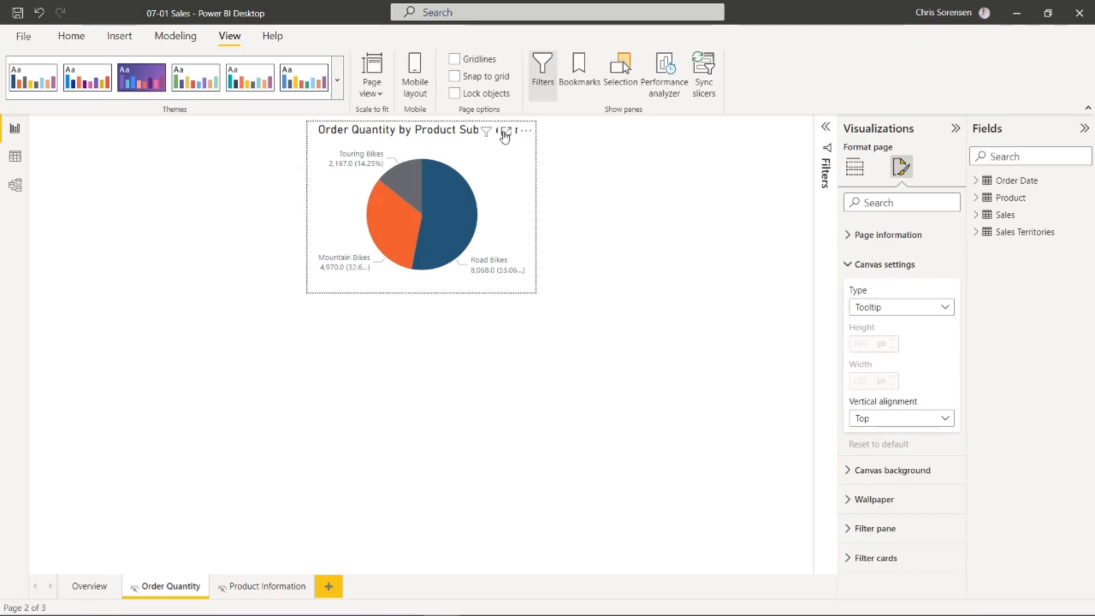
{"action": "left_click", "coordinate": [377, 94]}
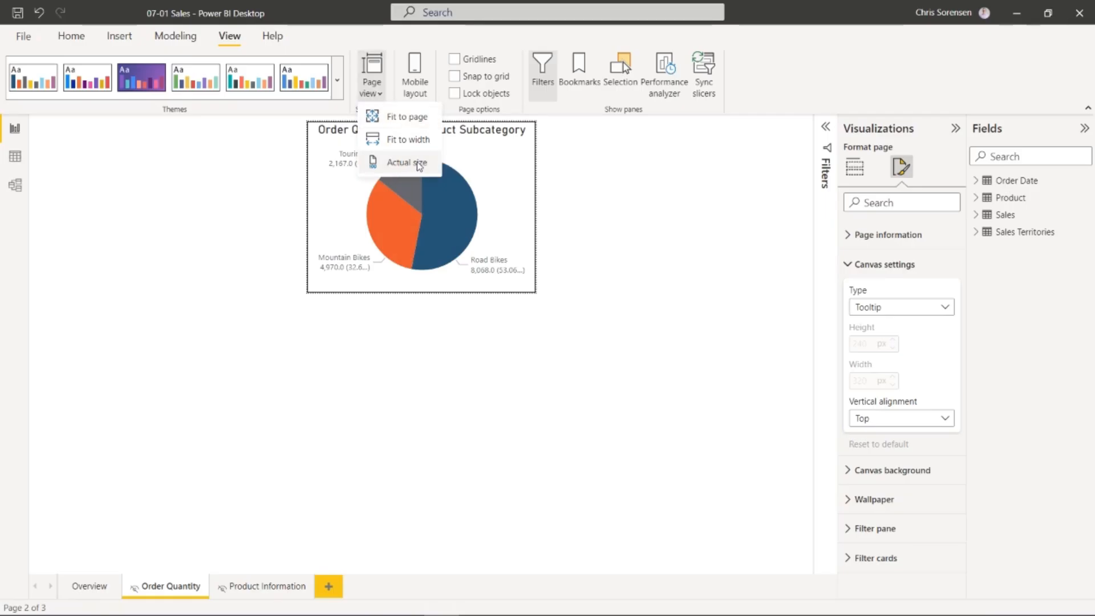
{"action": "left_click", "coordinate": [596, 159]}
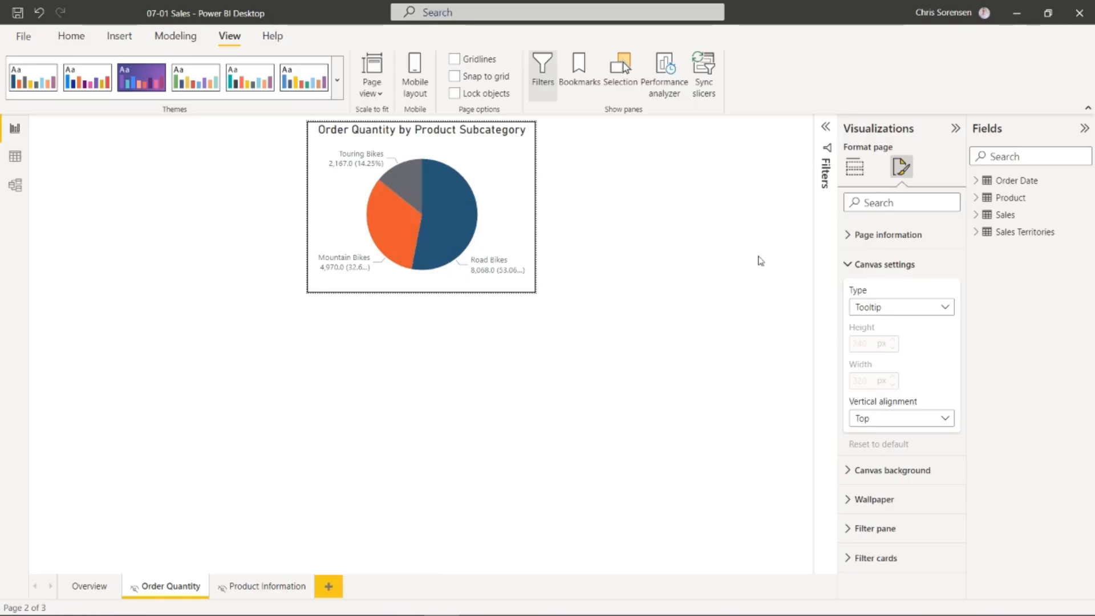
{"action": "left_click", "coordinate": [851, 269]}
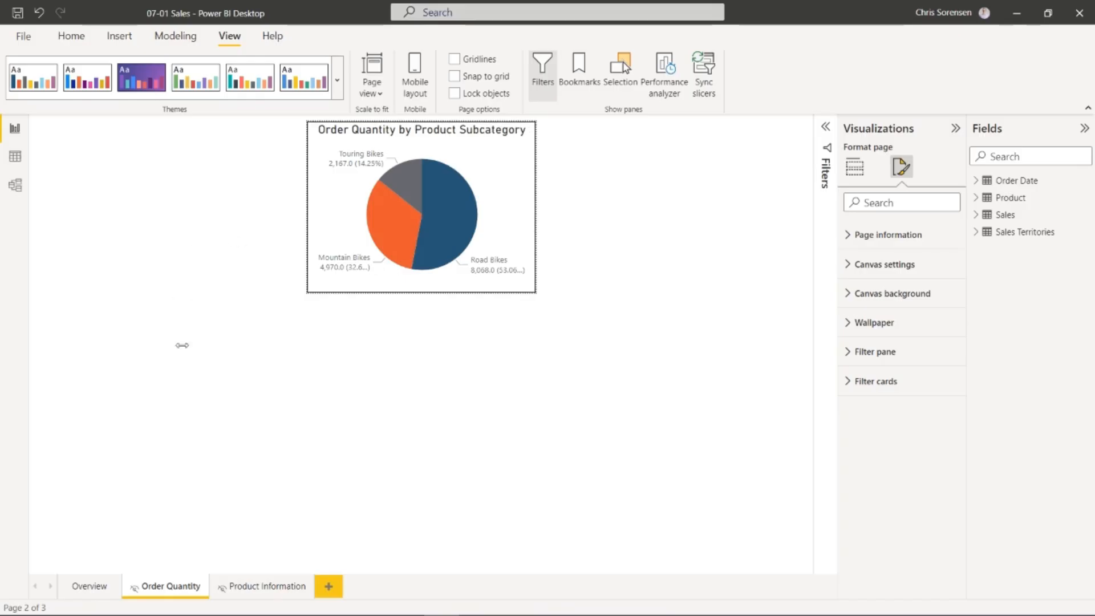
- Examine the tooltip type and page options of the Total Sales by Year chart on the Overview page
{"action": "left_click", "coordinate": [101, 586]}
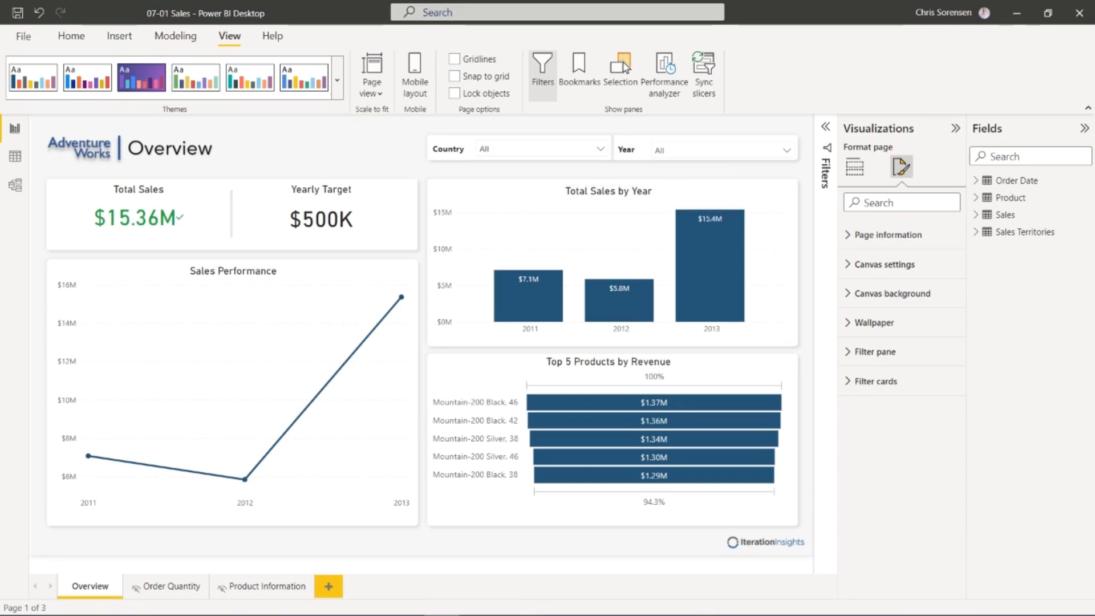
{"action": "left_click", "coordinate": [522, 204]}
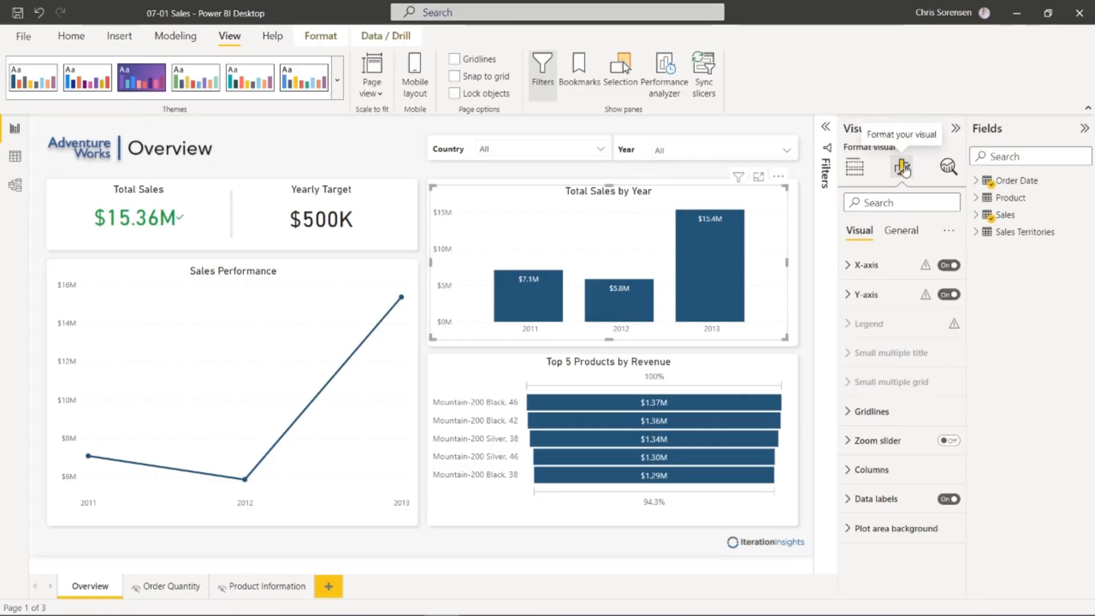
{"action": "left_click", "coordinate": [903, 232]}
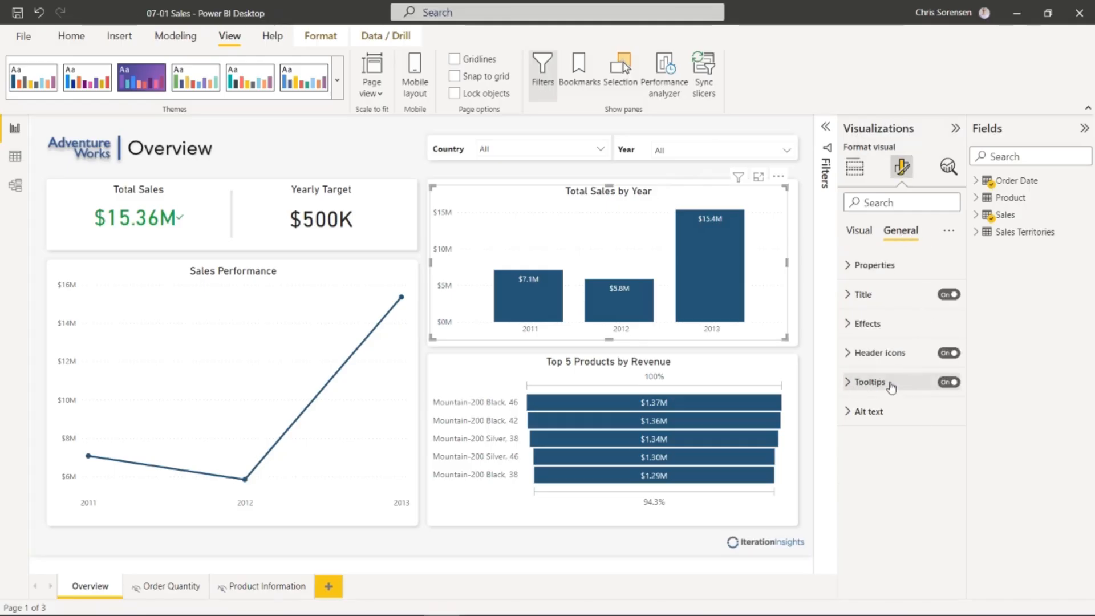
{"action": "left_click", "coordinate": [848, 382]}
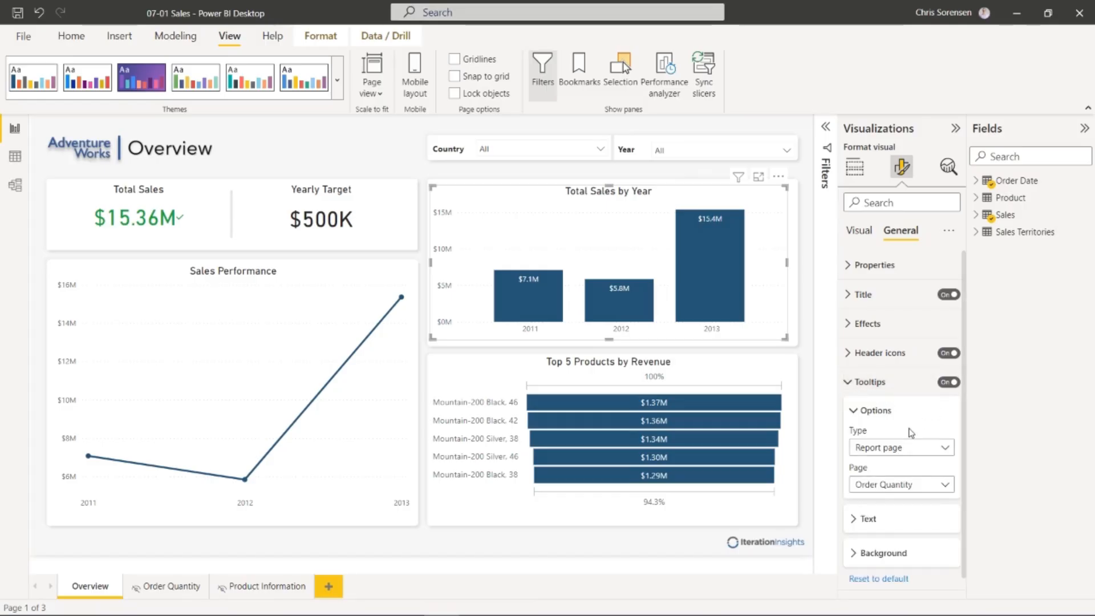
{"action": "left_click", "coordinate": [886, 456]}
{"action": "left_click", "coordinate": [887, 457]}
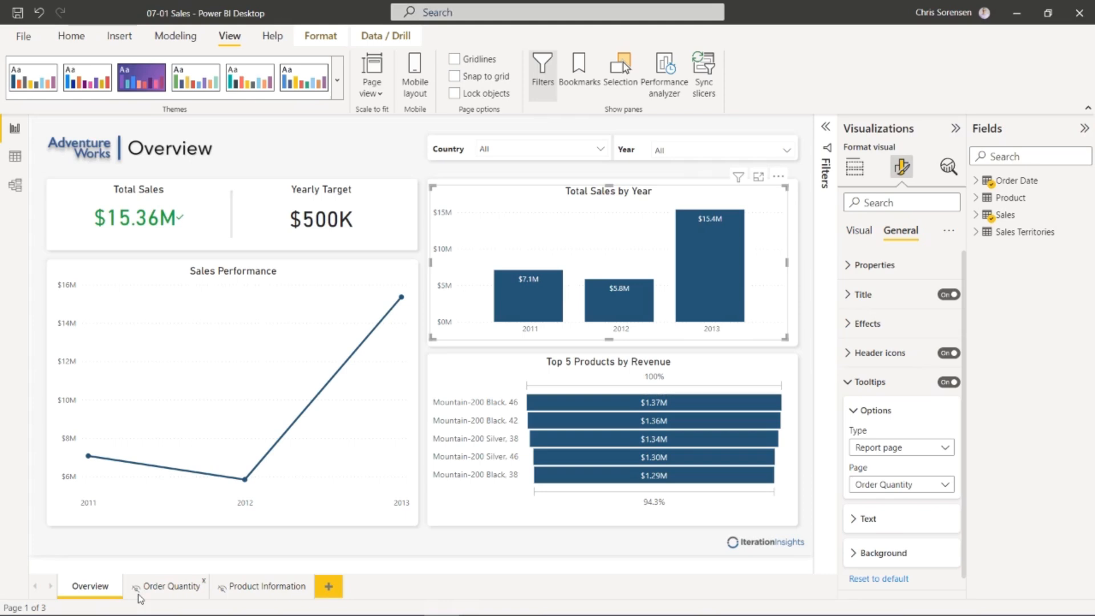
{"action": "left_click", "coordinate": [859, 415]}
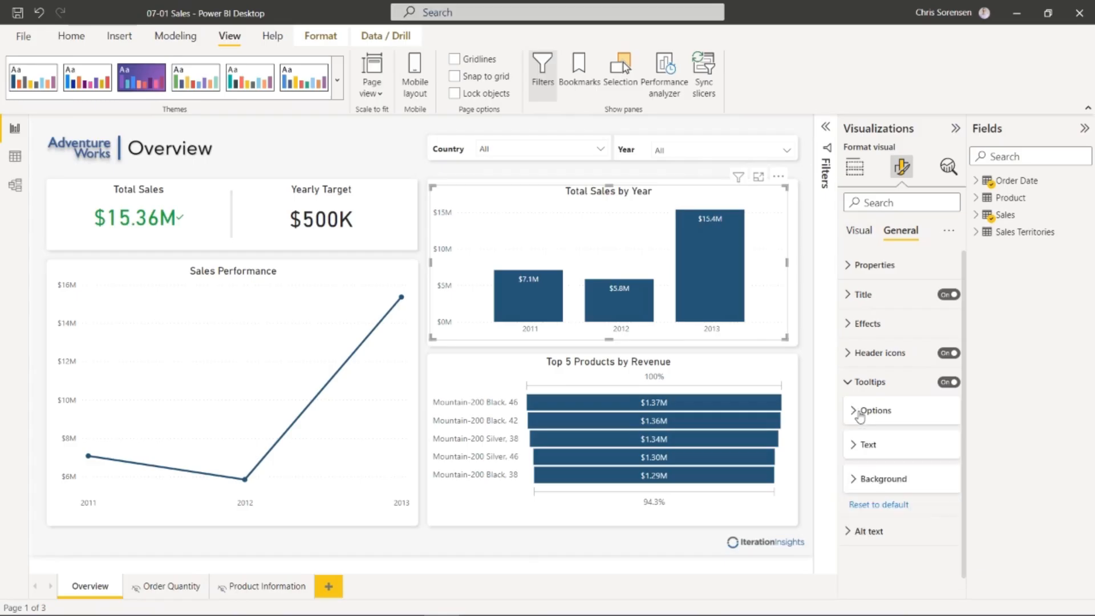
{"action": "left_click", "coordinate": [852, 384]}
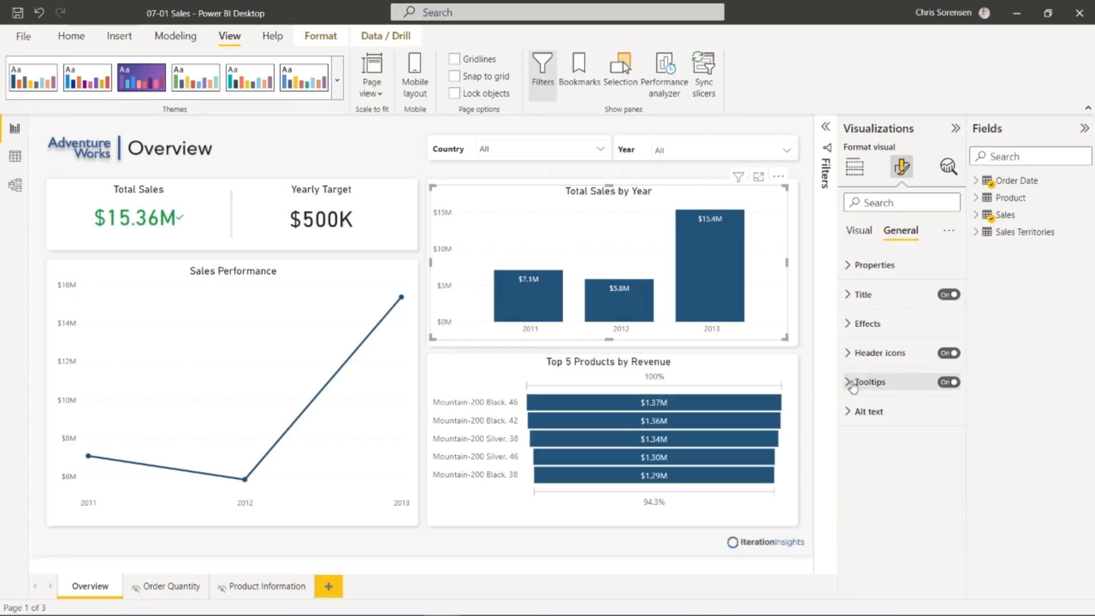
{"action": "mouse_move", "coordinate": [629, 283]}
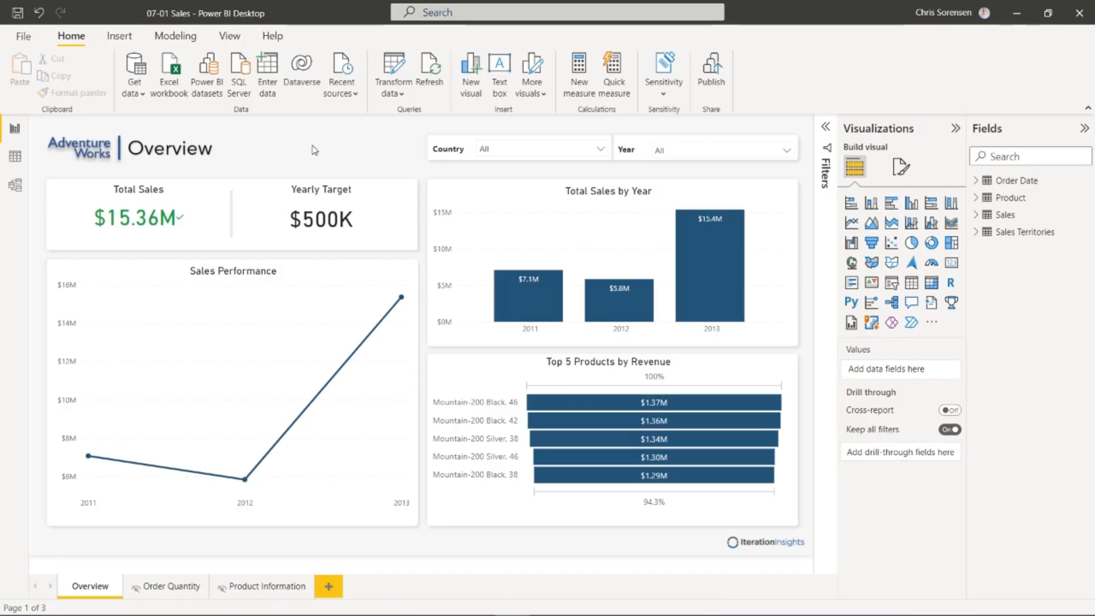
- Filter the Overview page to Australia with the Country slicer, and reset the slicer to all countries
{"action": "left_click", "coordinate": [599, 151]}
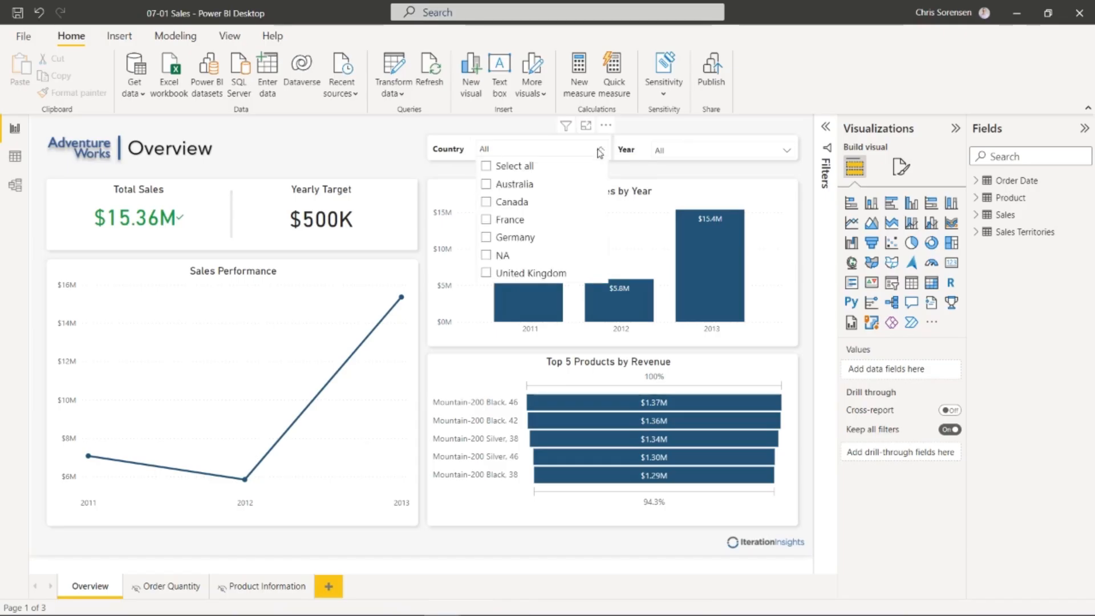
{"action": "left_click", "coordinate": [518, 188]}
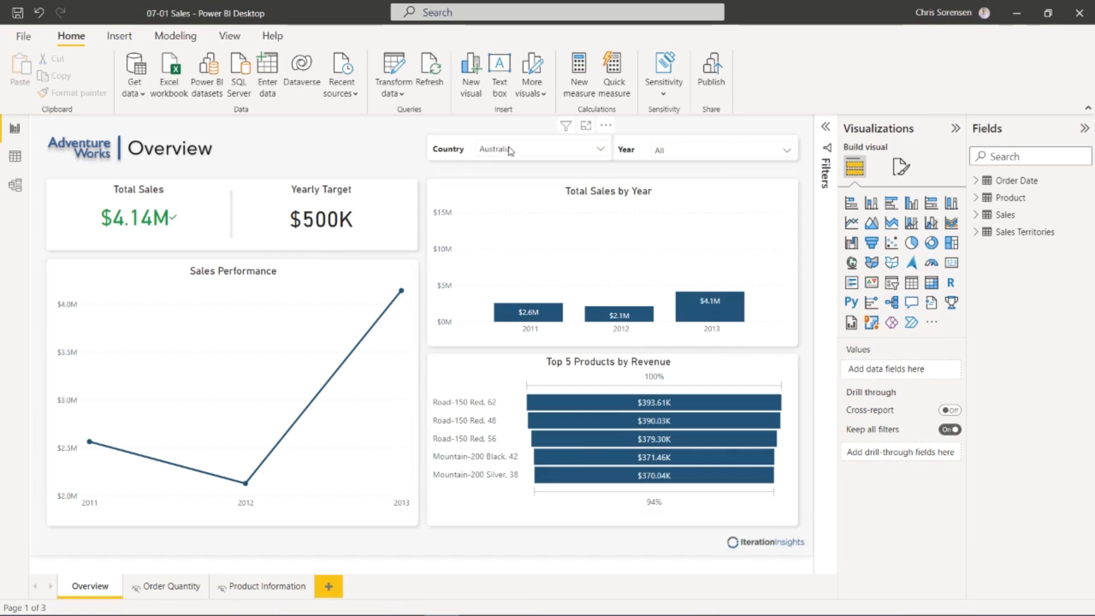
{"action": "left_click", "coordinate": [598, 150]}
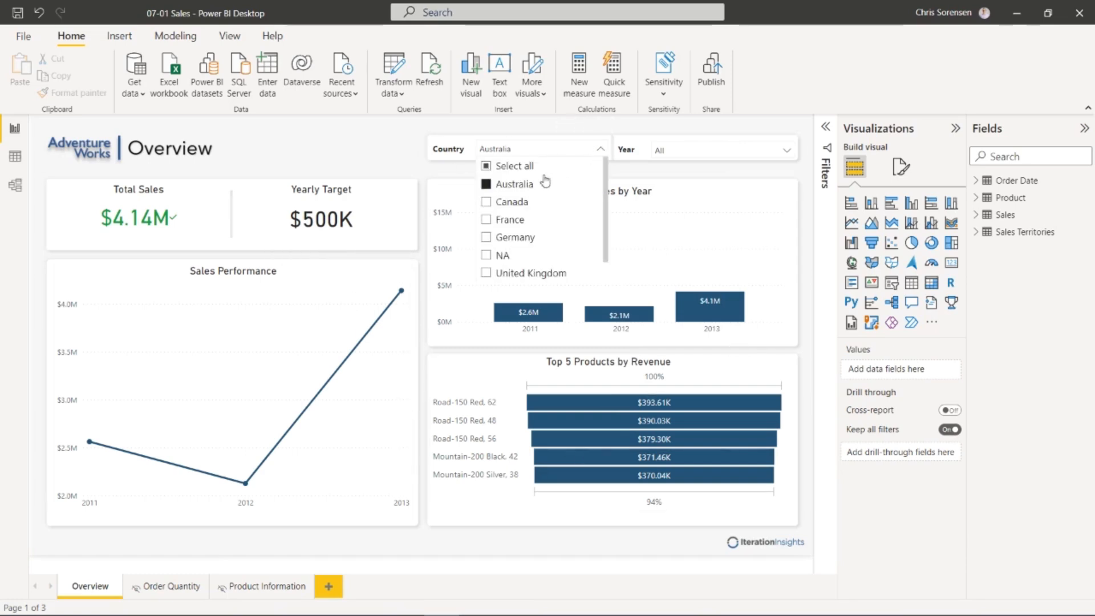
{"action": "left_click", "coordinate": [514, 166]}
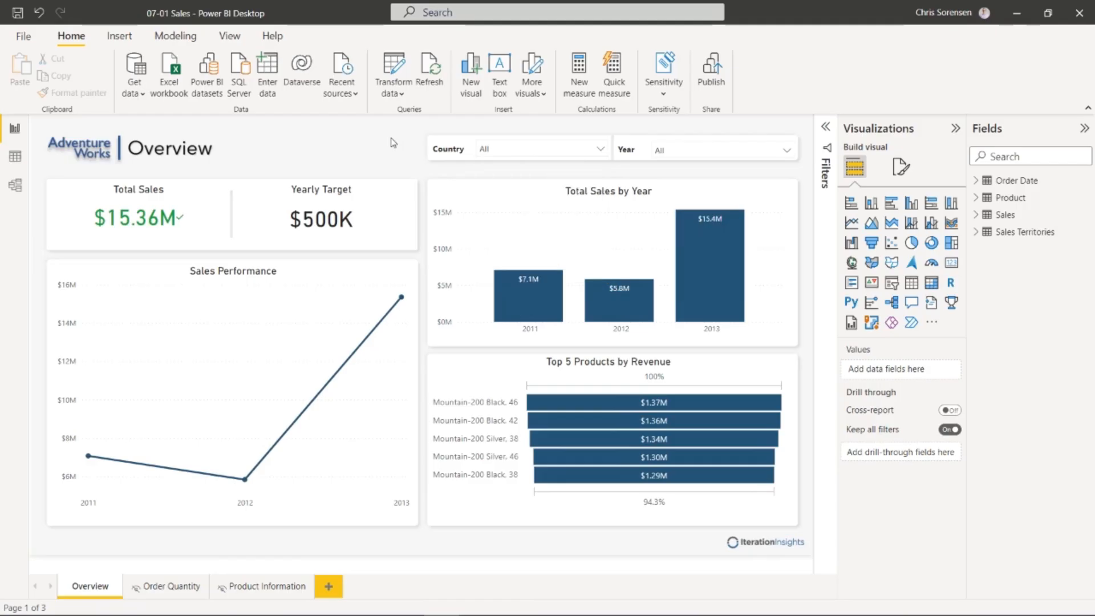
- Filter the Overview page to 2012, first with the Year slicer and again through the Total Sales by Year column, clearing each selection
{"action": "left_click", "coordinate": [696, 152]}
{"action": "left_click", "coordinate": [686, 205]}
{"action": "left_click", "coordinate": [366, 154]}
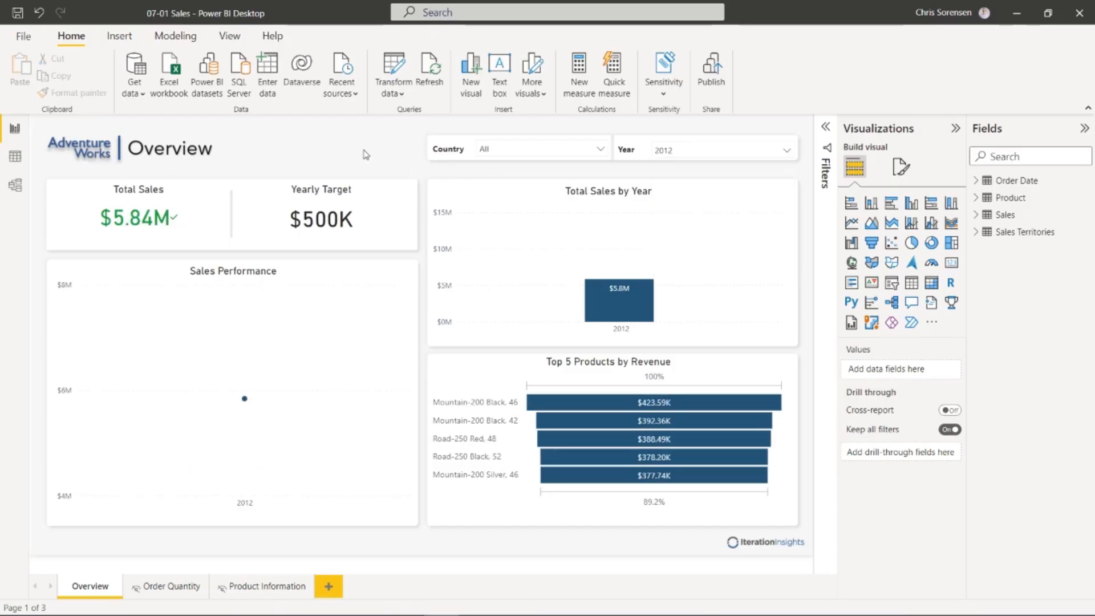
{"action": "left_click", "coordinate": [715, 155]}
{"action": "left_click", "coordinate": [693, 169]}
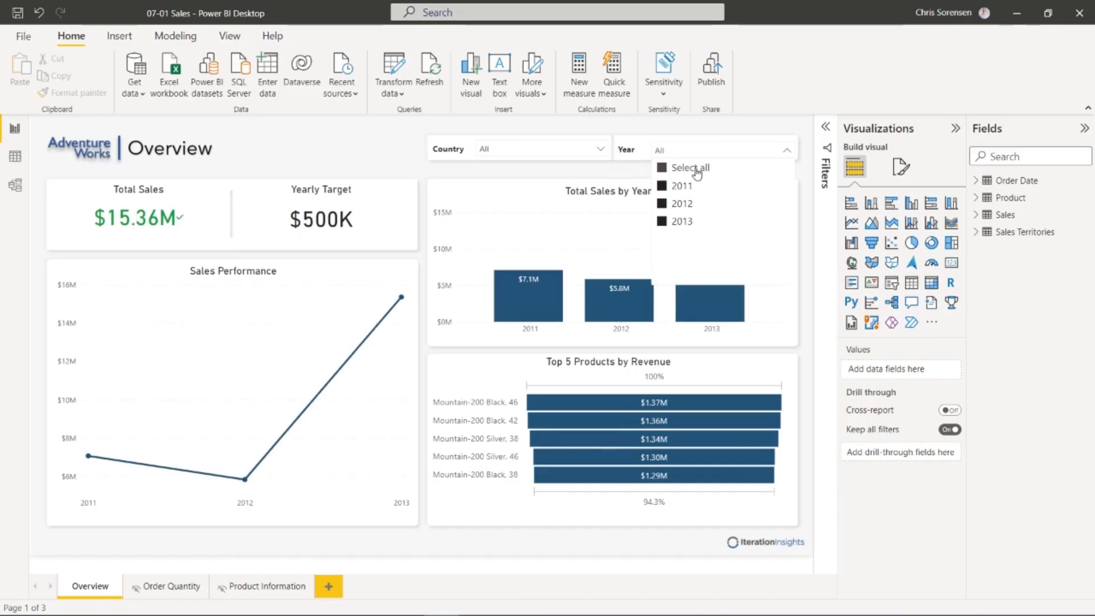
{"action": "left_click", "coordinate": [374, 150]}
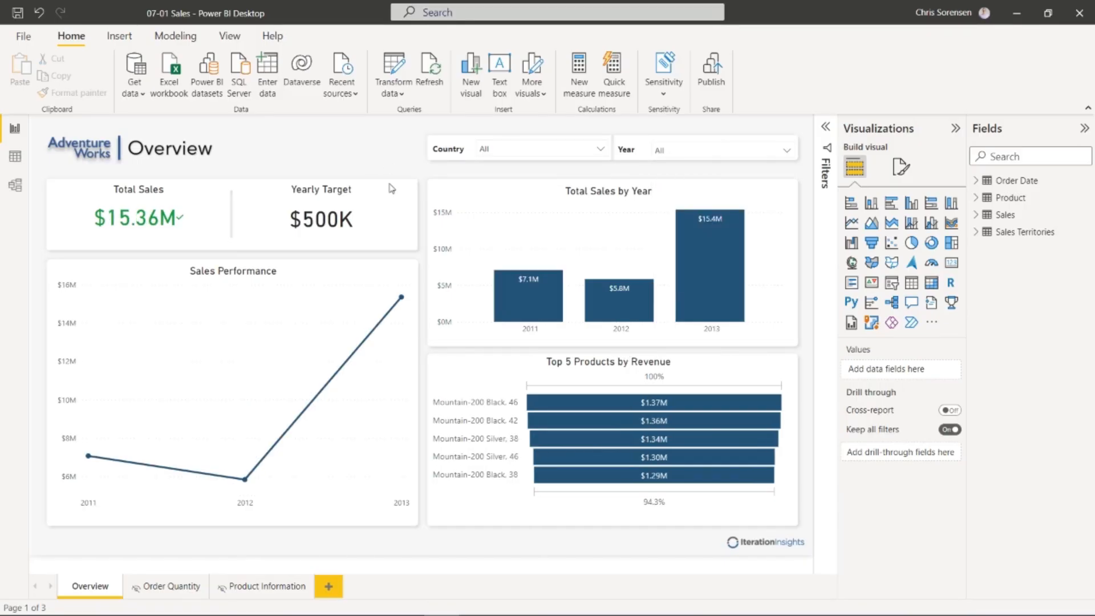
{"action": "left_click", "coordinate": [624, 318]}
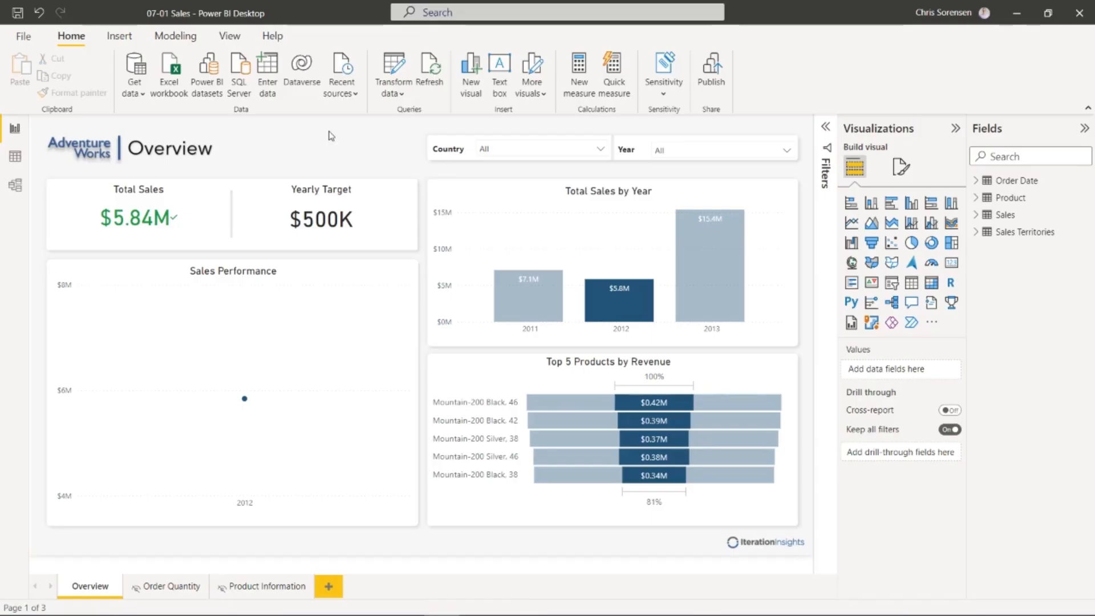
{"action": "left_click", "coordinate": [626, 308]}
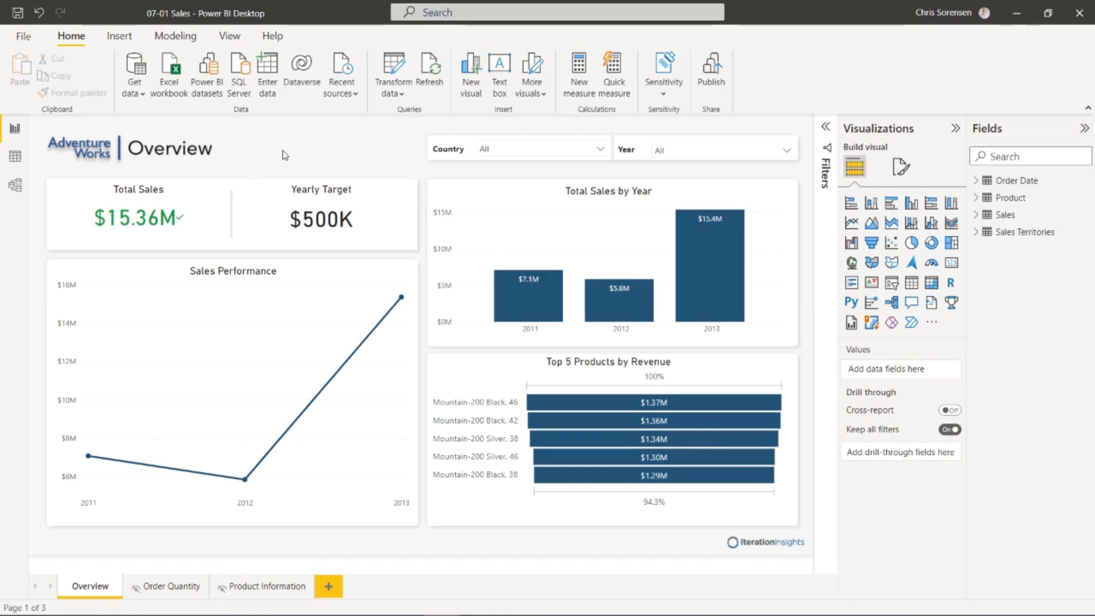
- Edit the visual interactions so the Year slicer has None on both the Total Sales by Year and Sales Performance charts
{"action": "left_click", "coordinate": [494, 147]}
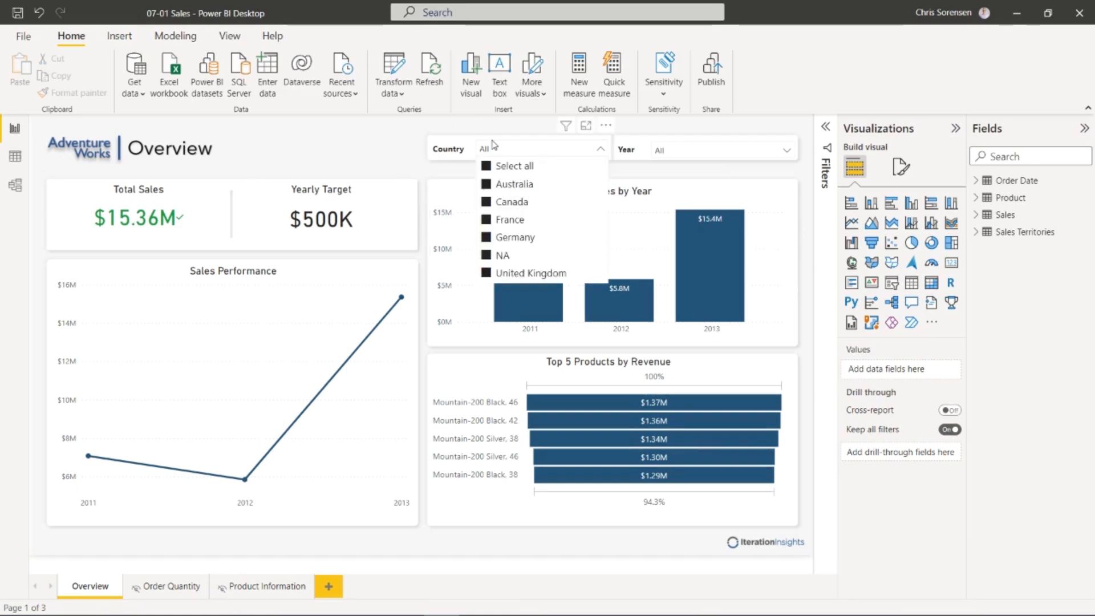
{"action": "left_click", "coordinate": [488, 140]}
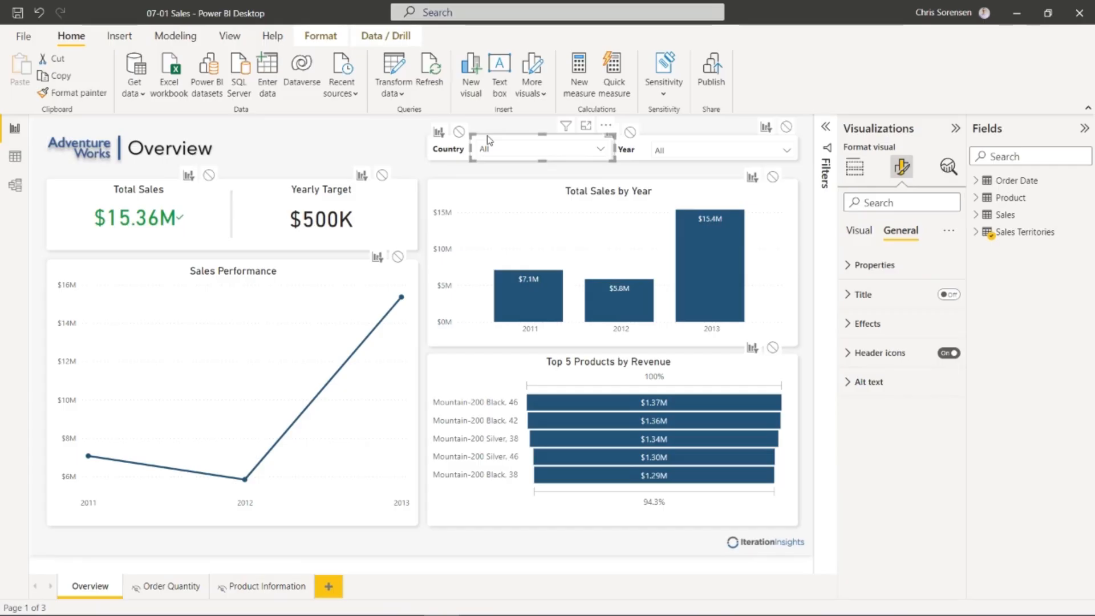
{"action": "left_click", "coordinate": [322, 37]}
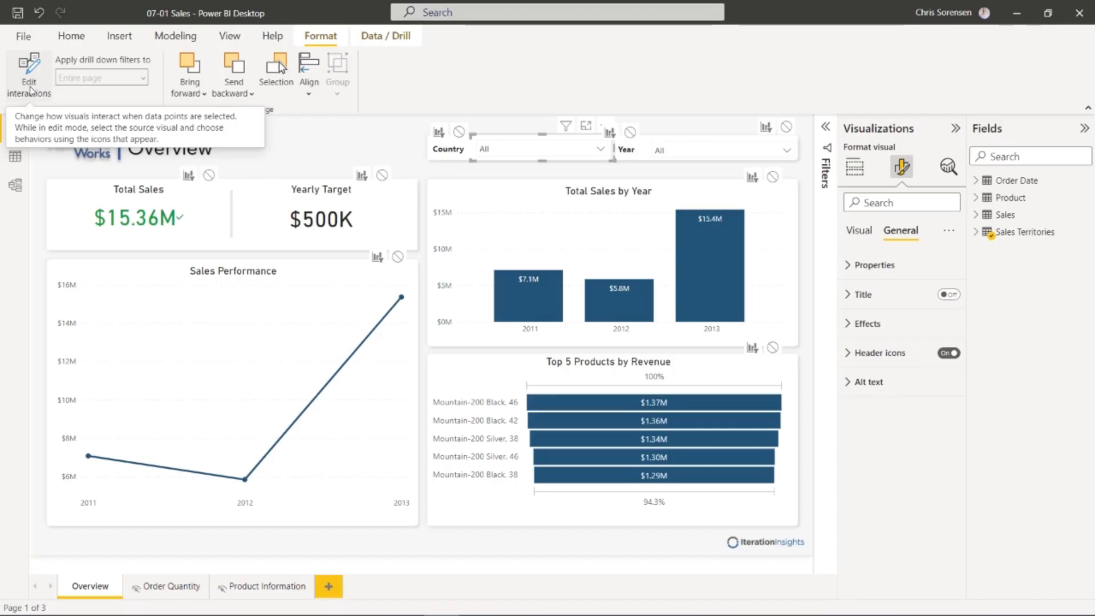
{"action": "mouse_move", "coordinate": [664, 141]}
{"action": "left_click", "coordinate": [743, 144]}
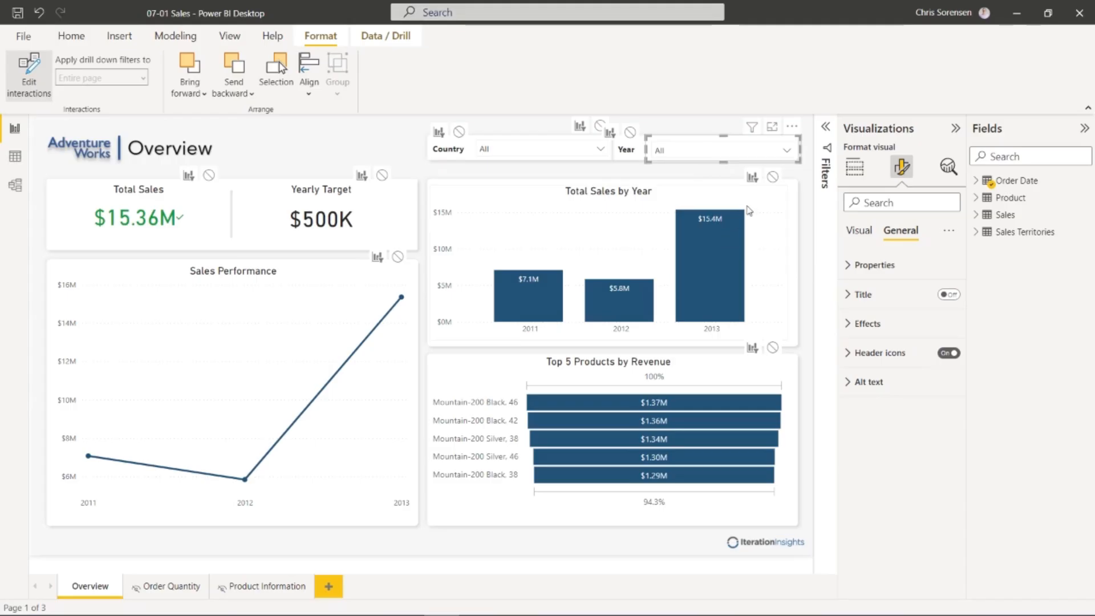
{"action": "left_click", "coordinate": [773, 177]}
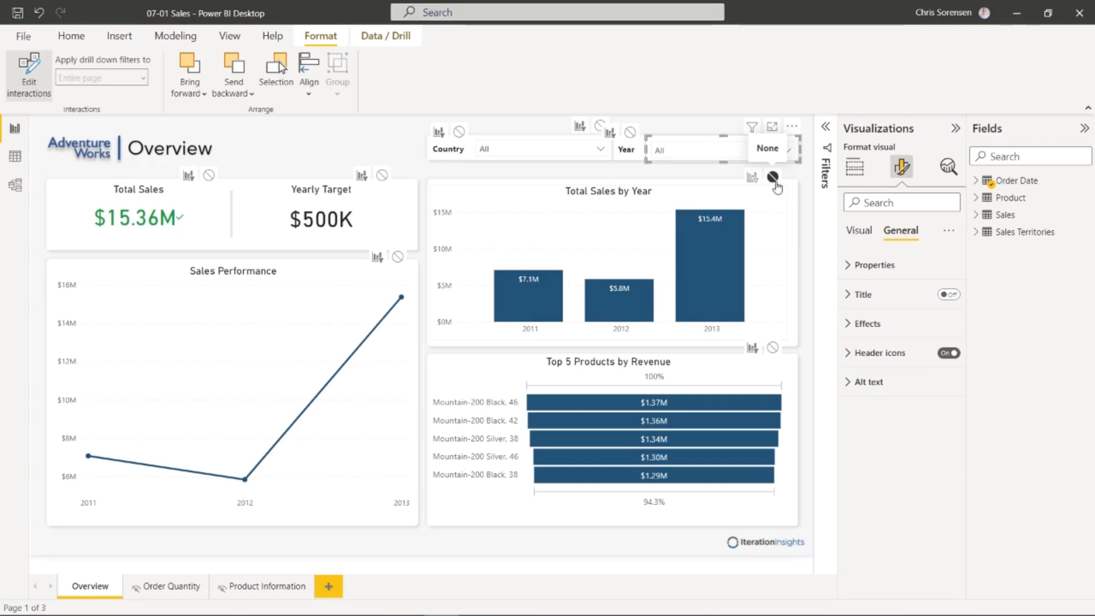
{"action": "left_click", "coordinate": [398, 259]}
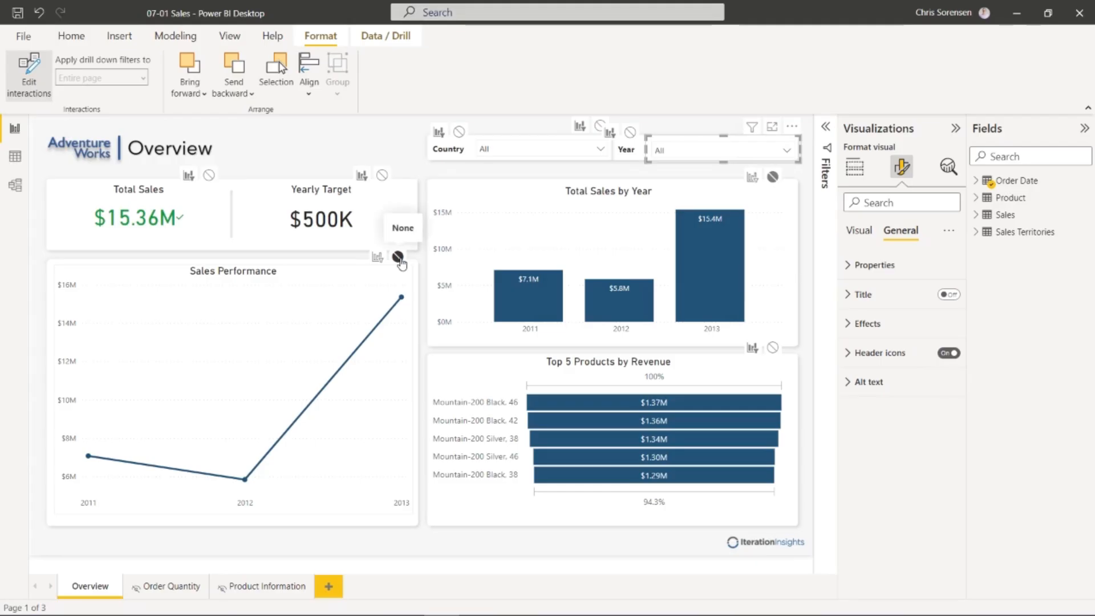
{"action": "left_click", "coordinate": [358, 136]}
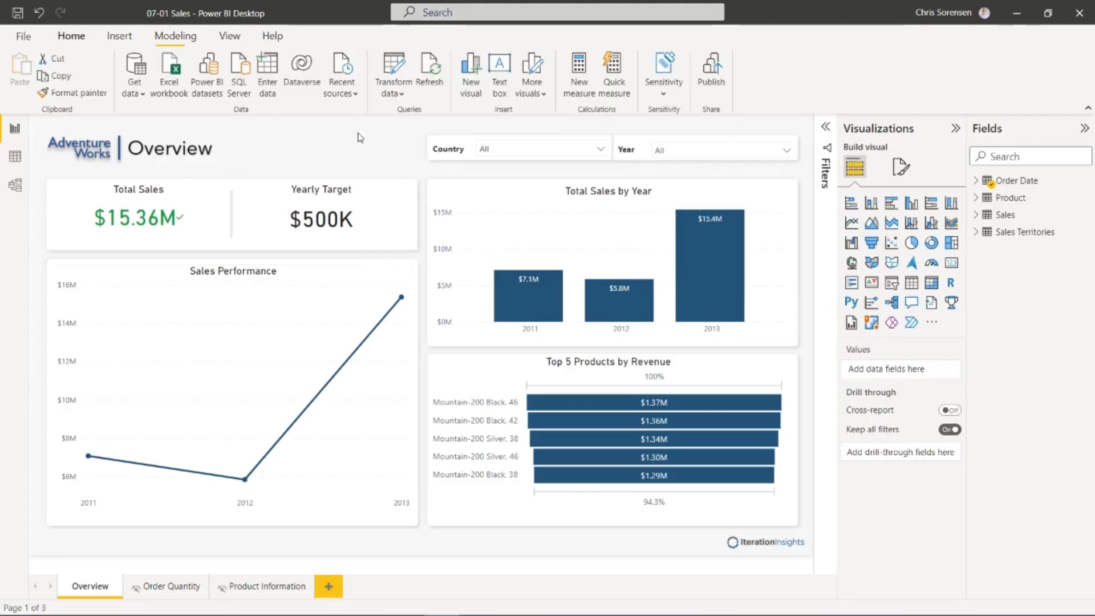
- Test the Year slicer's edited interactions by filtering to 2011, and reset the slicer to all years
{"action": "left_click", "coordinate": [787, 152]}
{"action": "left_click", "coordinate": [685, 187]}
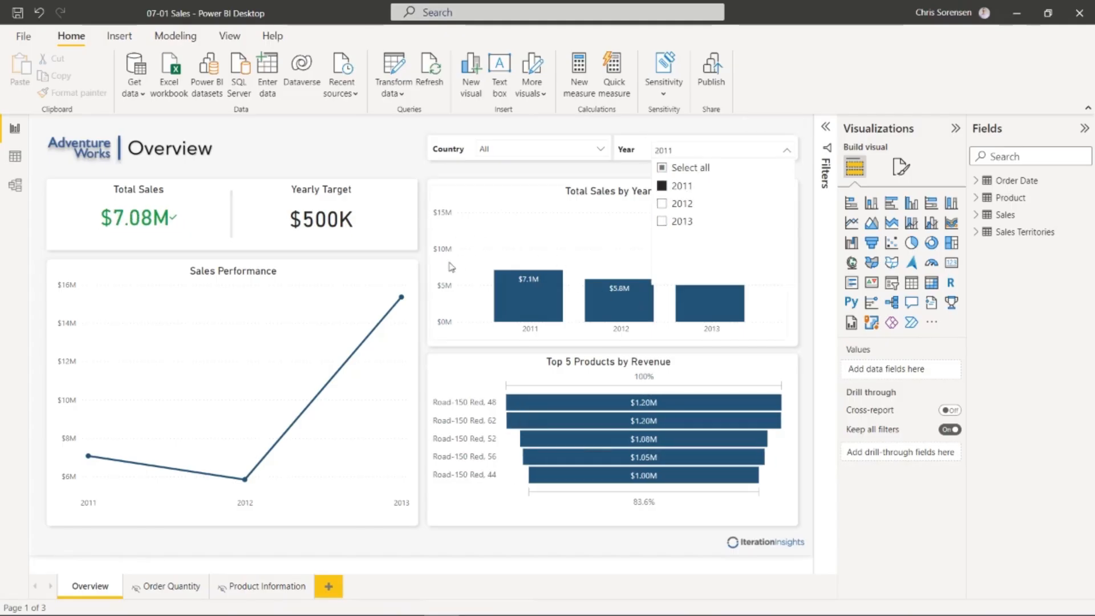
{"action": "left_click", "coordinate": [521, 171]}
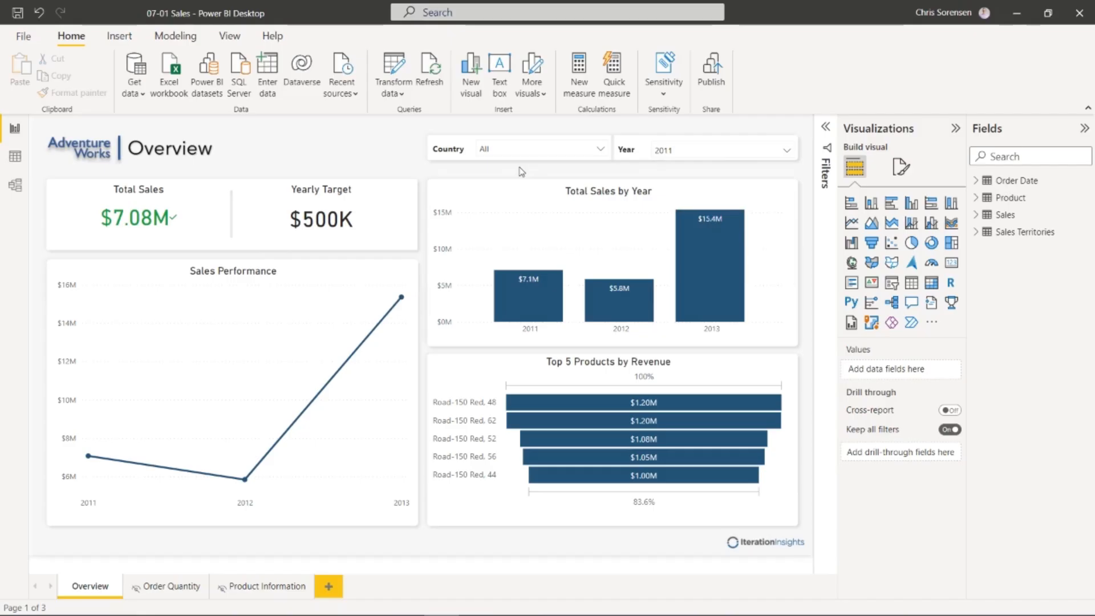
{"action": "left_click", "coordinate": [701, 150]}
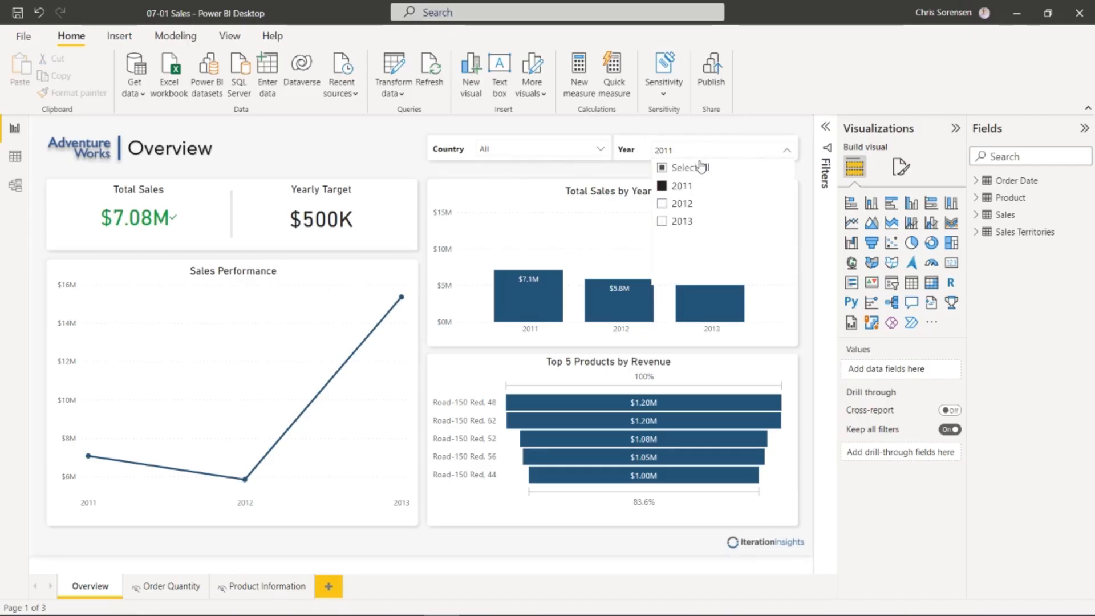
{"action": "left_click", "coordinate": [700, 166]}
- Try the Filter interaction from the Year slicer to Sales Performance with 2011 selected, and restore that interaction to None
{"action": "left_click", "coordinate": [675, 142]}
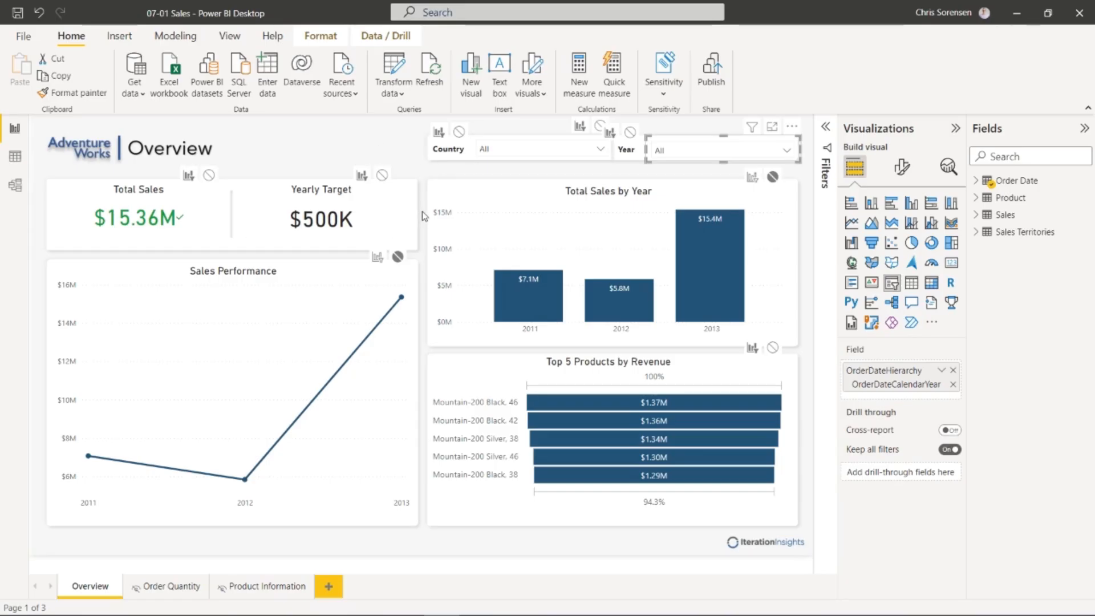
{"action": "left_click", "coordinate": [377, 258]}
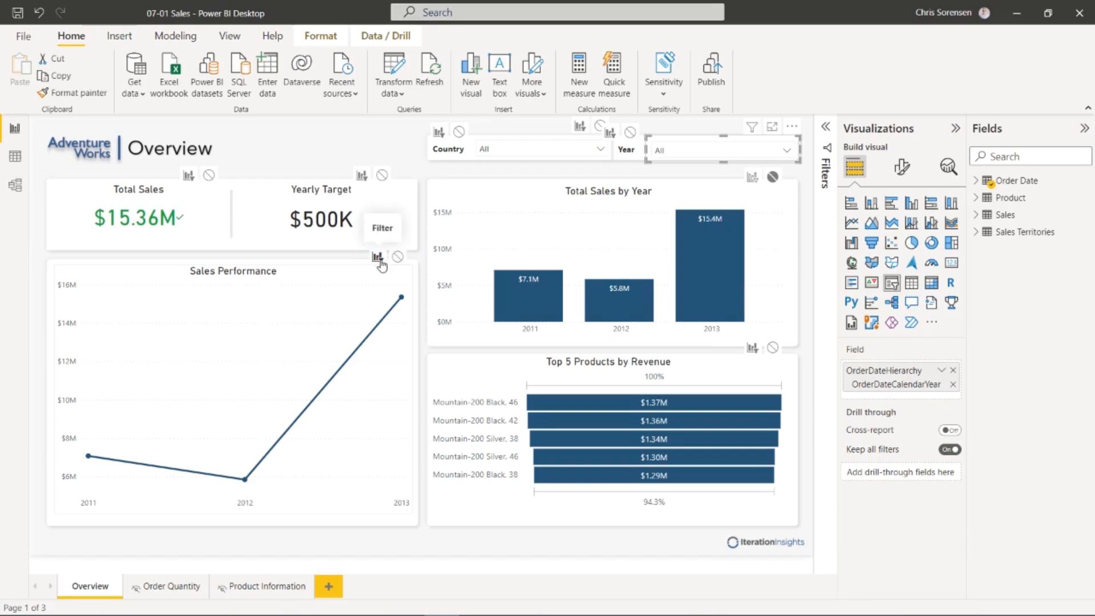
{"action": "left_click", "coordinate": [677, 159]}
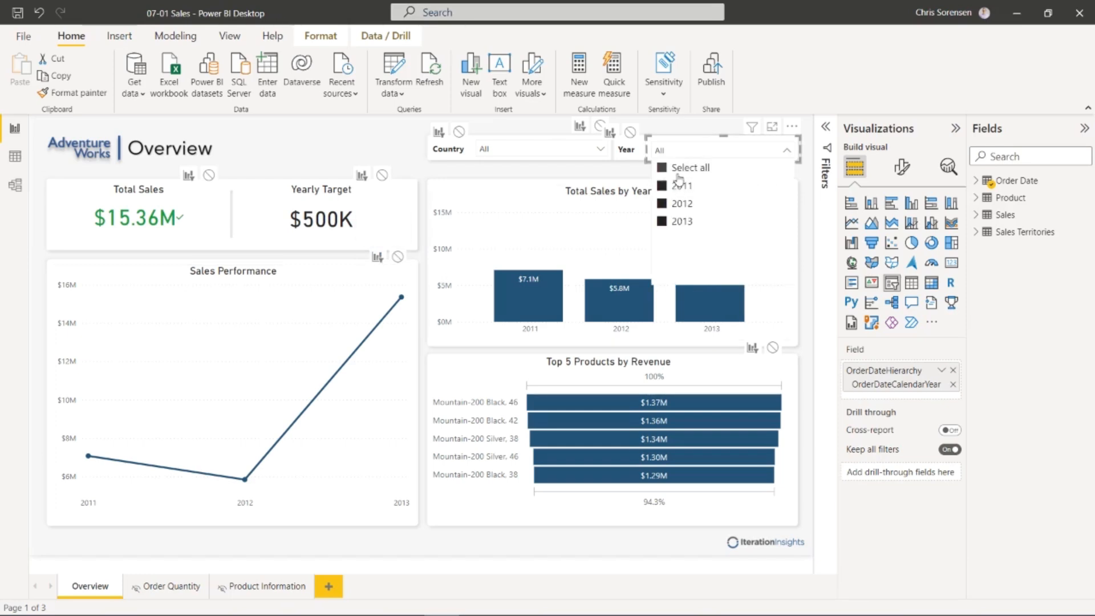
{"action": "left_click", "coordinate": [677, 190]}
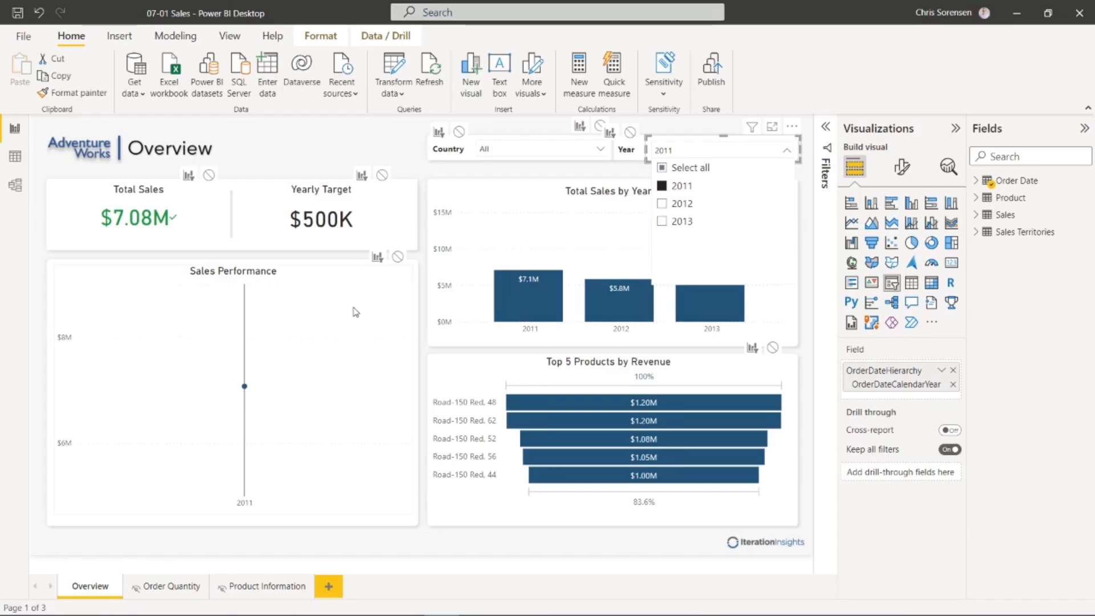
{"action": "left_click", "coordinate": [400, 260]}
{"action": "left_click", "coordinate": [398, 259]}
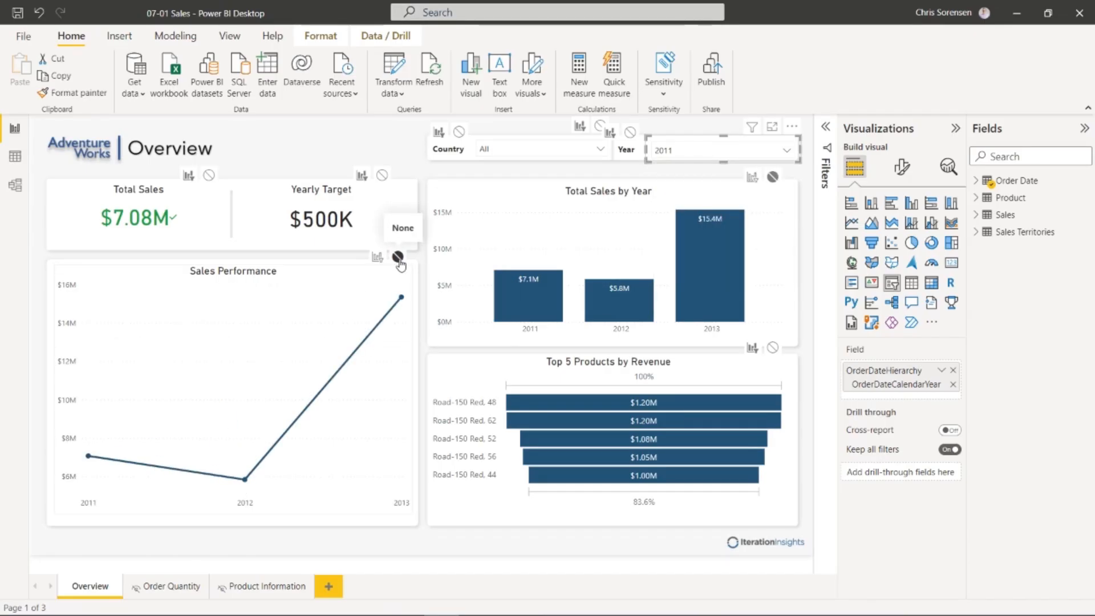
{"action": "left_click", "coordinate": [329, 152]}
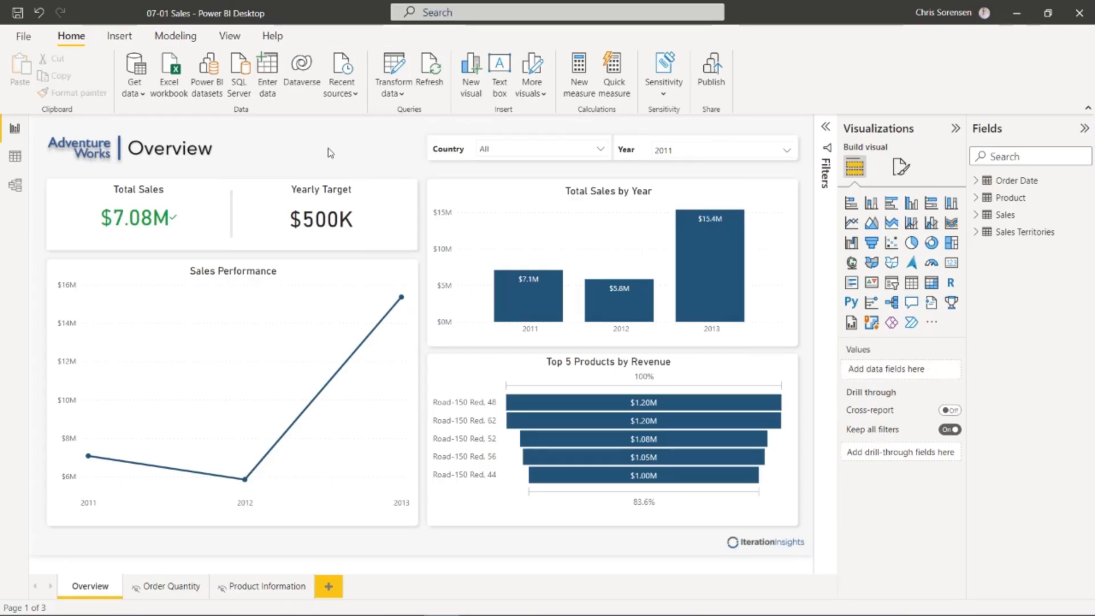
{"action": "left_click", "coordinate": [671, 145]}
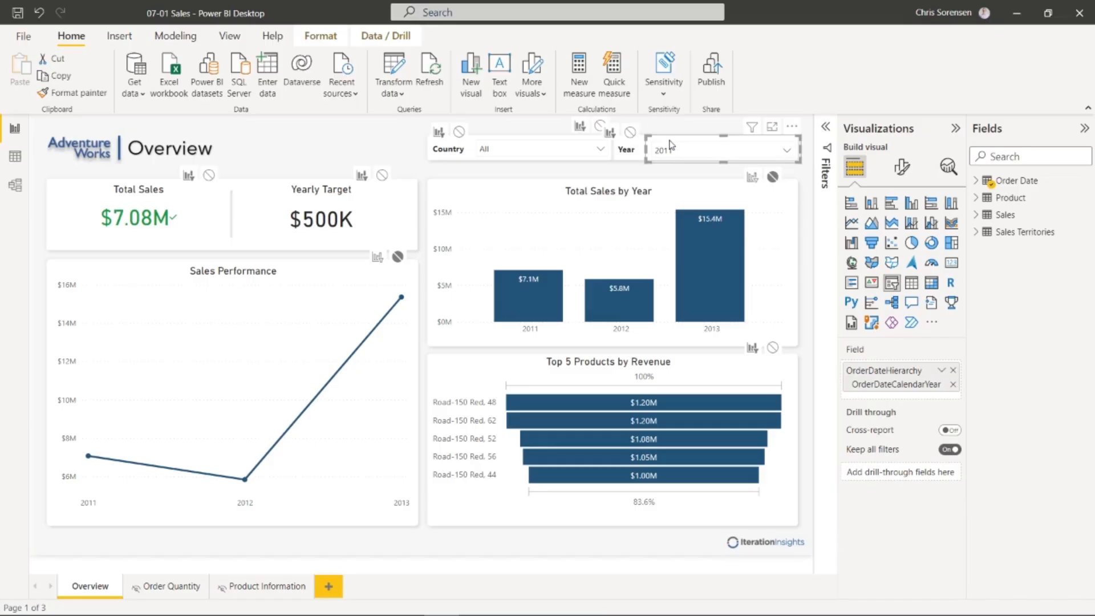
- Try the None and Filter interactions from Top 5 Products by Revenue to Total Sales by Year, and set it to Highlight
{"action": "left_click", "coordinate": [708, 364]}
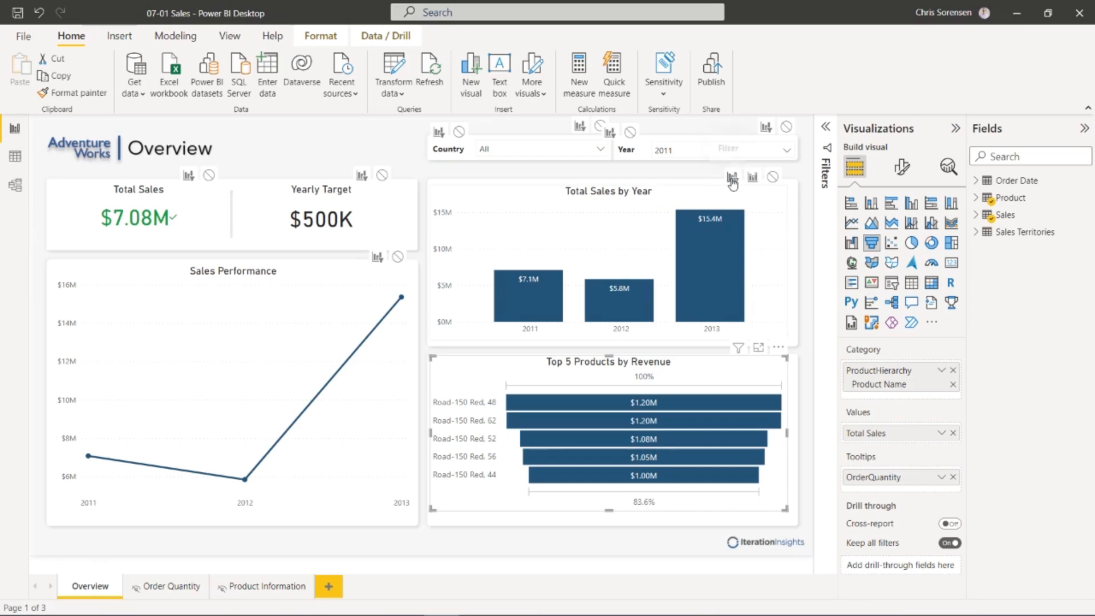
{"action": "left_click", "coordinate": [773, 178]}
{"action": "left_click", "coordinate": [733, 180]}
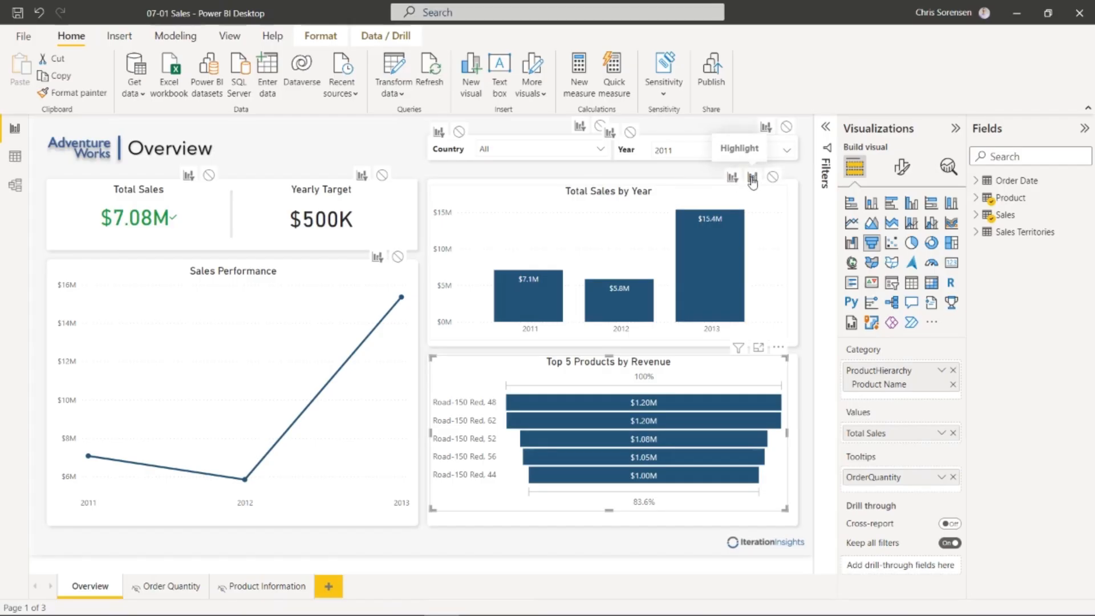
{"action": "left_click", "coordinate": [753, 179]}
{"action": "mouse_move", "coordinate": [722, 307]}
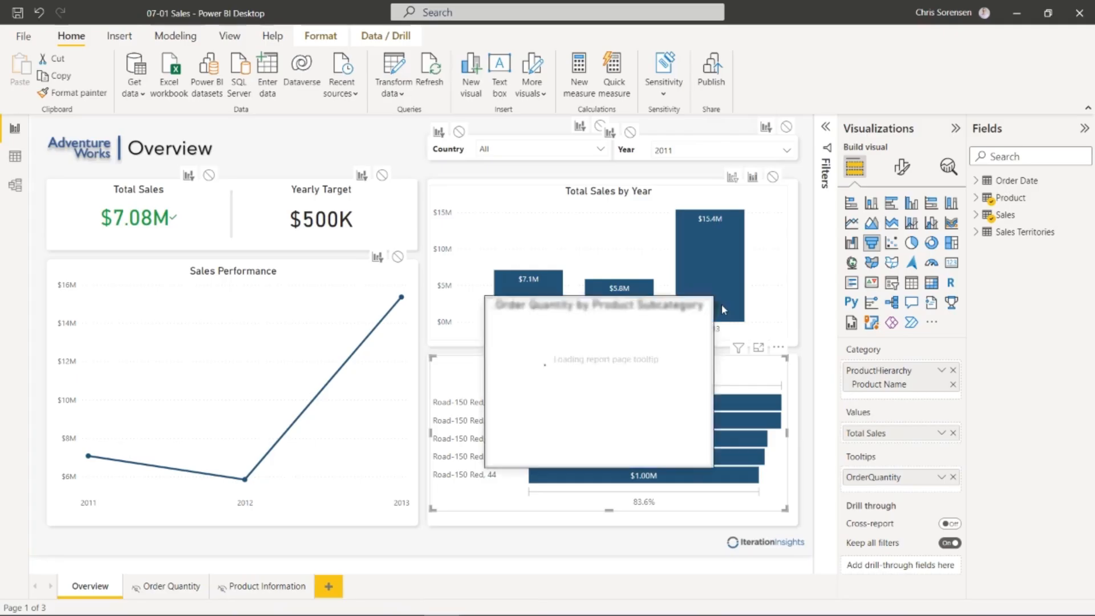
{"action": "left_click", "coordinate": [808, 313]}
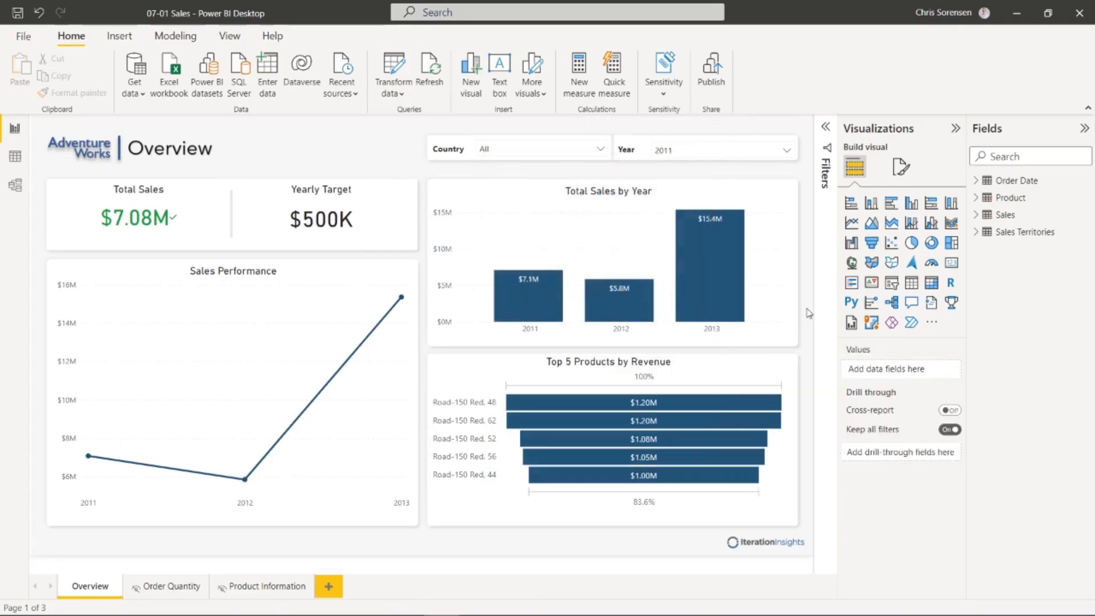
- Examine the Total Sales by Year chart's Highlight interaction with Top 5 Products by Revenue by selecting the 2013 and 2012 columns
{"action": "left_click", "coordinate": [781, 230]}
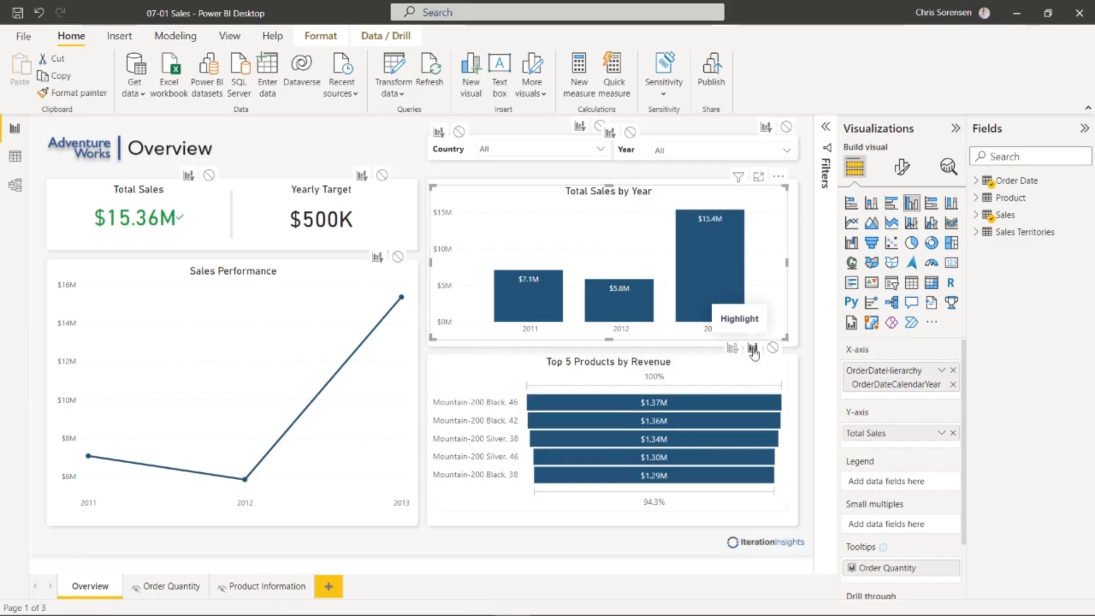
{"action": "left_click", "coordinate": [808, 259]}
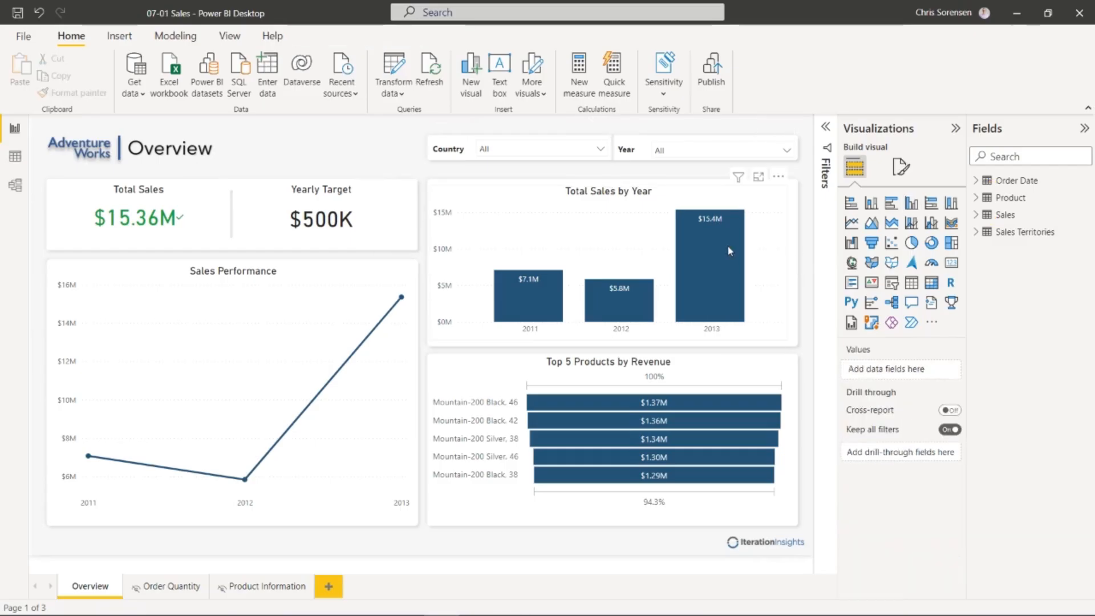
{"action": "left_click", "coordinate": [712, 252]}
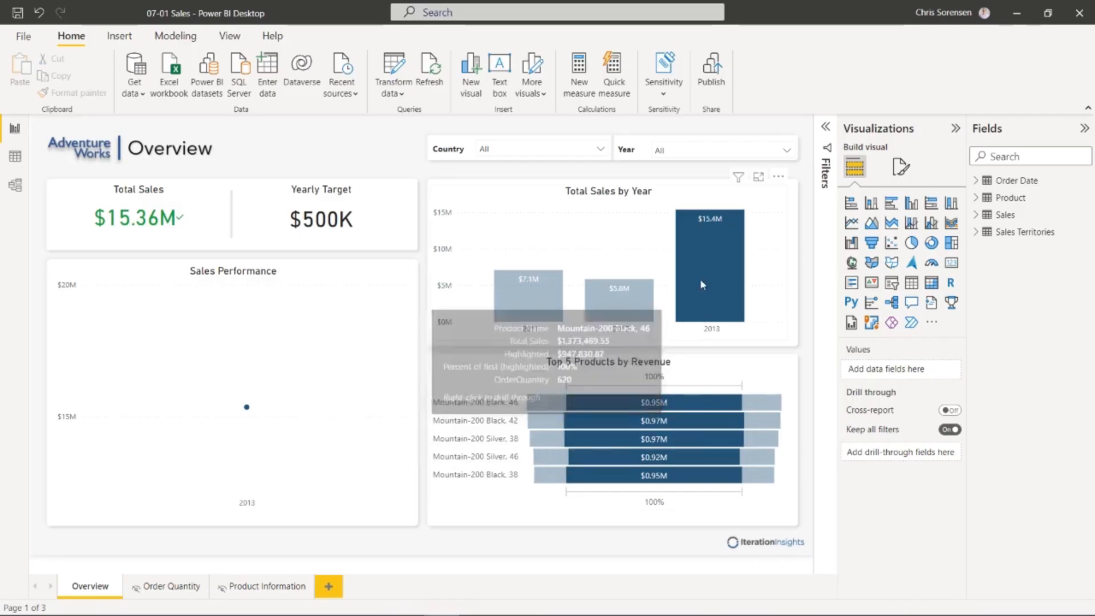
{"action": "left_click", "coordinate": [637, 303]}
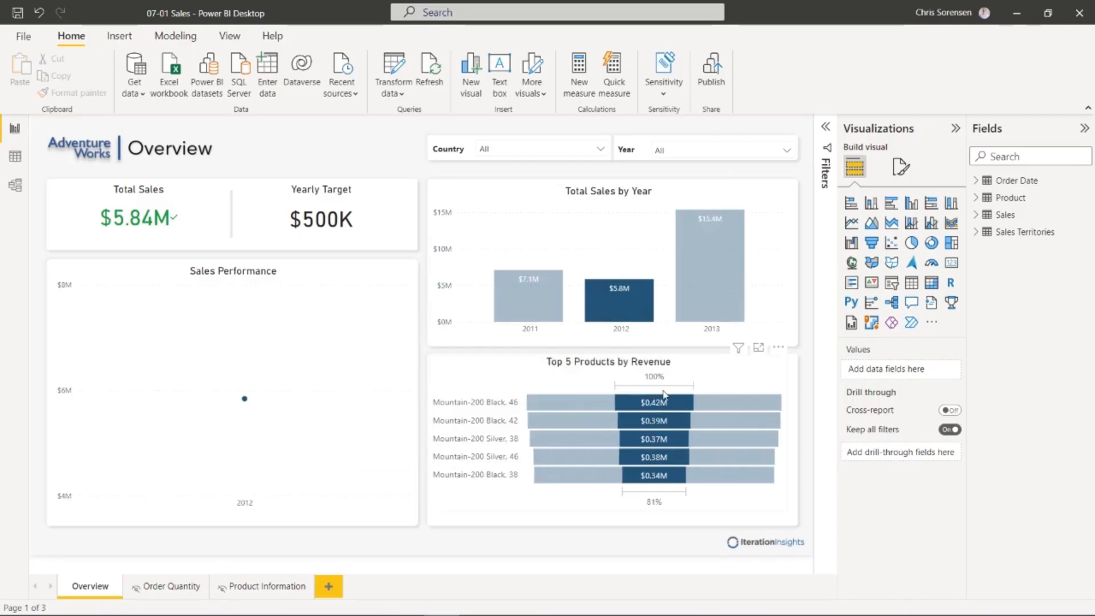
{"action": "mouse_move", "coordinate": [627, 306]}
{"action": "mouse_move", "coordinate": [656, 468]}
{"action": "left_click", "coordinate": [710, 192]}
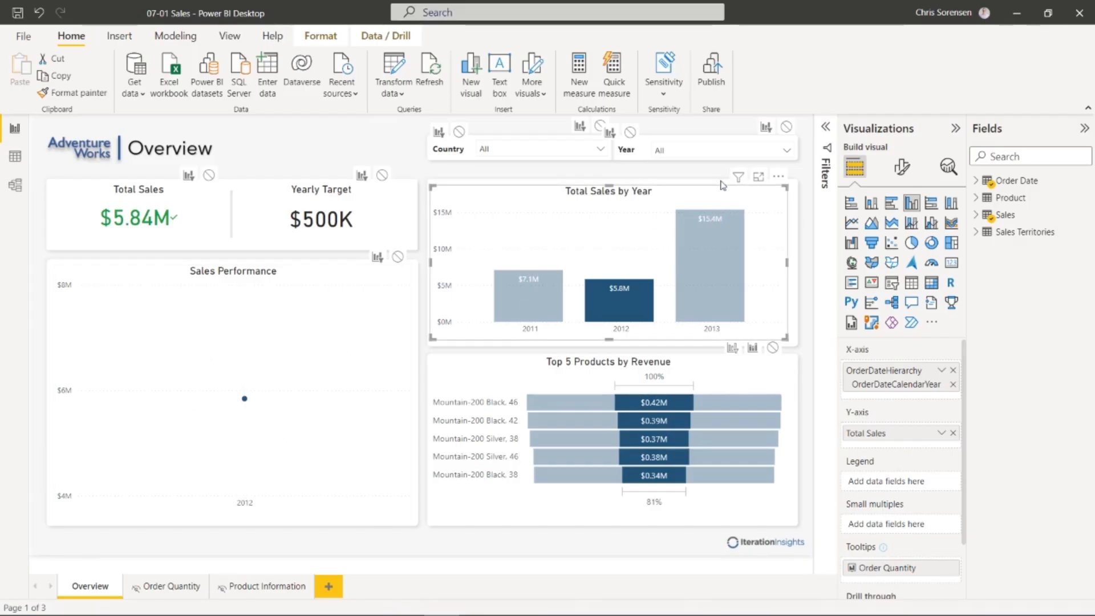
- Stop the Total Sales by Year chart from filtering the Sales Performance chart by setting that interaction to None
{"action": "left_click", "coordinate": [397, 257]}
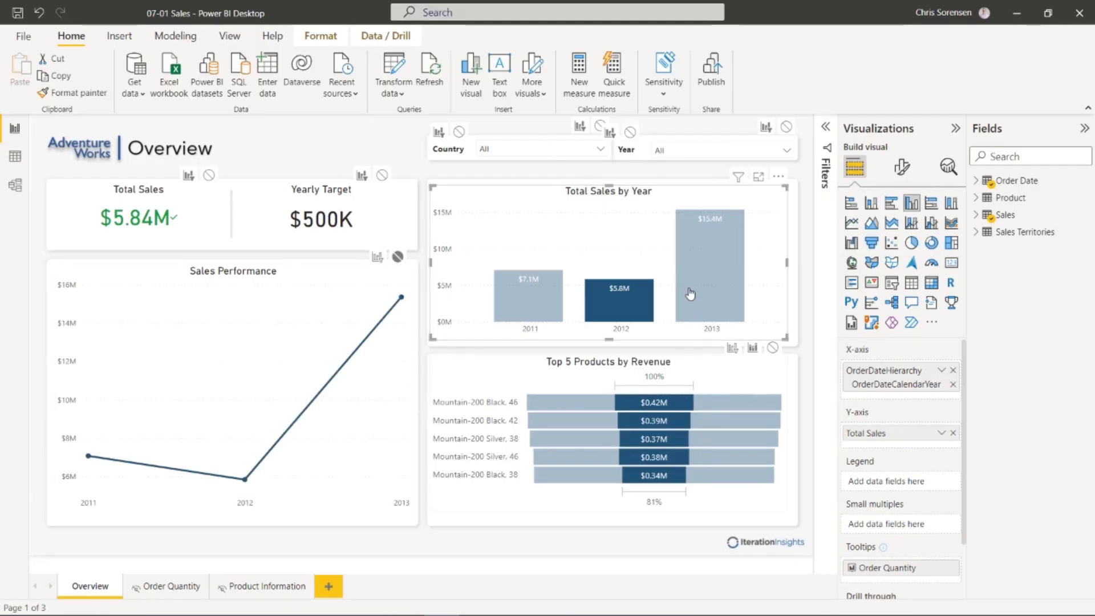
{"action": "mouse_move", "coordinate": [690, 294]}
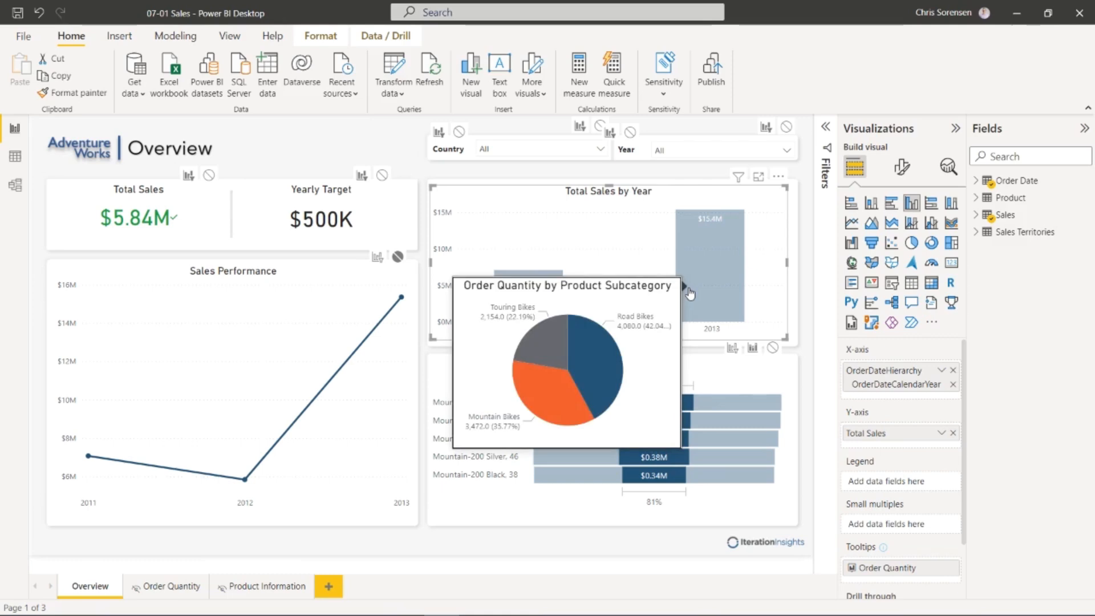
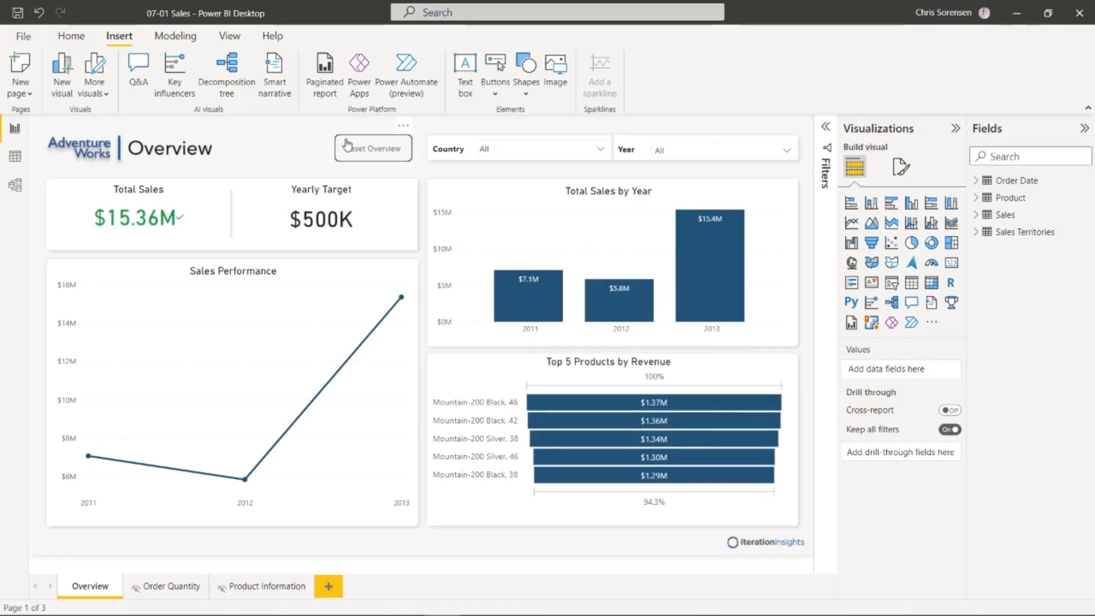
- Test the Reset Overview button by deselecting France and United Kingdom and changing the Year selection, then resetting the page
{"action": "left_click", "coordinate": [512, 150]}
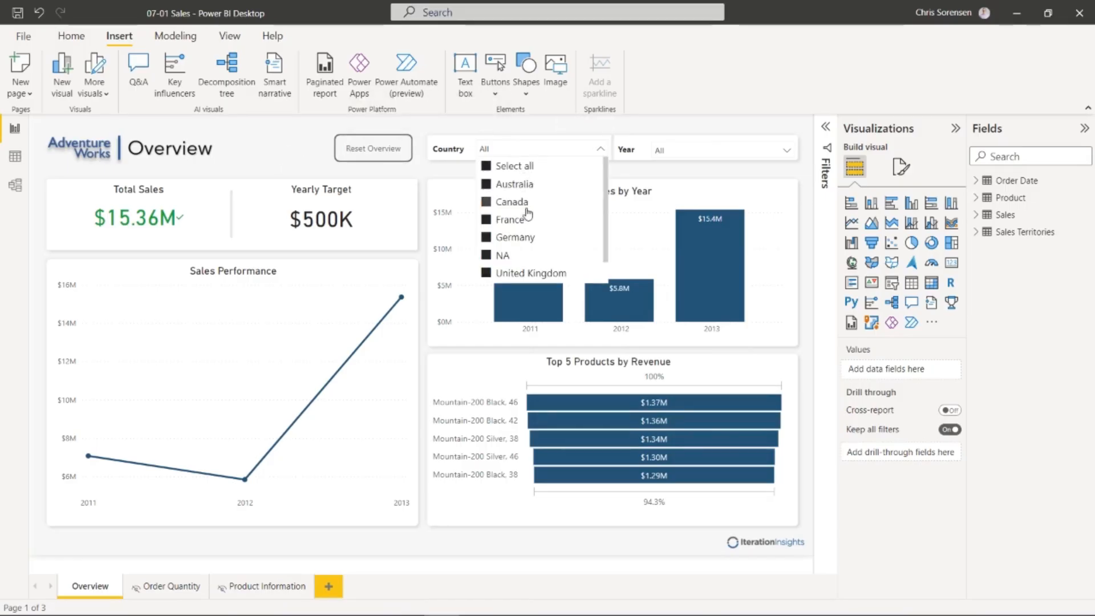
{"action": "left_click", "coordinate": [516, 221]}
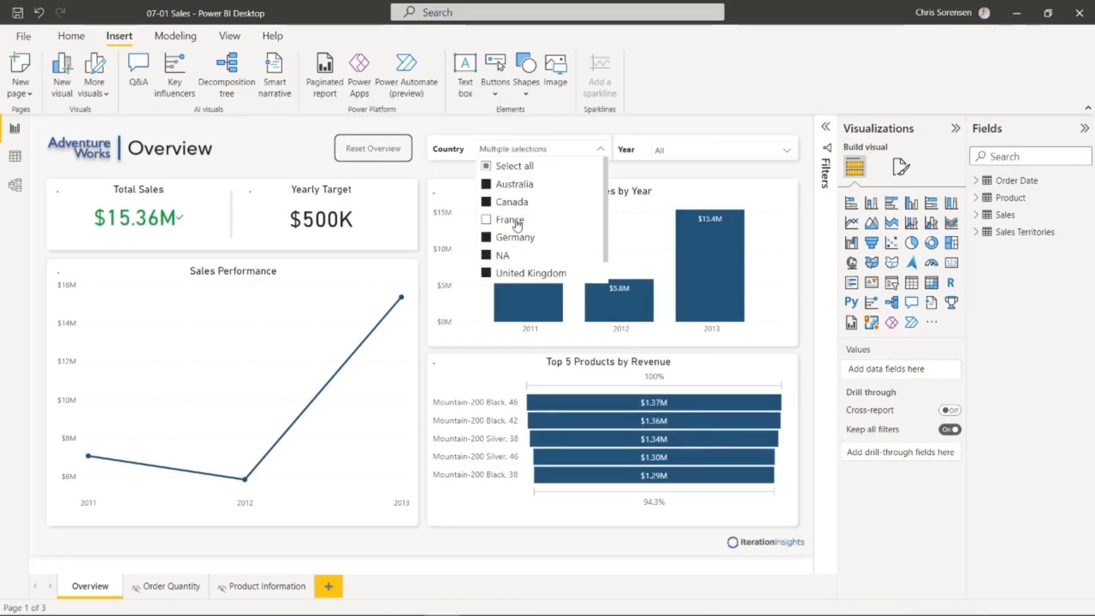
{"action": "left_click", "coordinate": [504, 272]}
{"action": "left_click", "coordinate": [719, 150]}
{"action": "left_click", "coordinate": [681, 186]}
{"action": "left_click", "coordinate": [302, 146]}
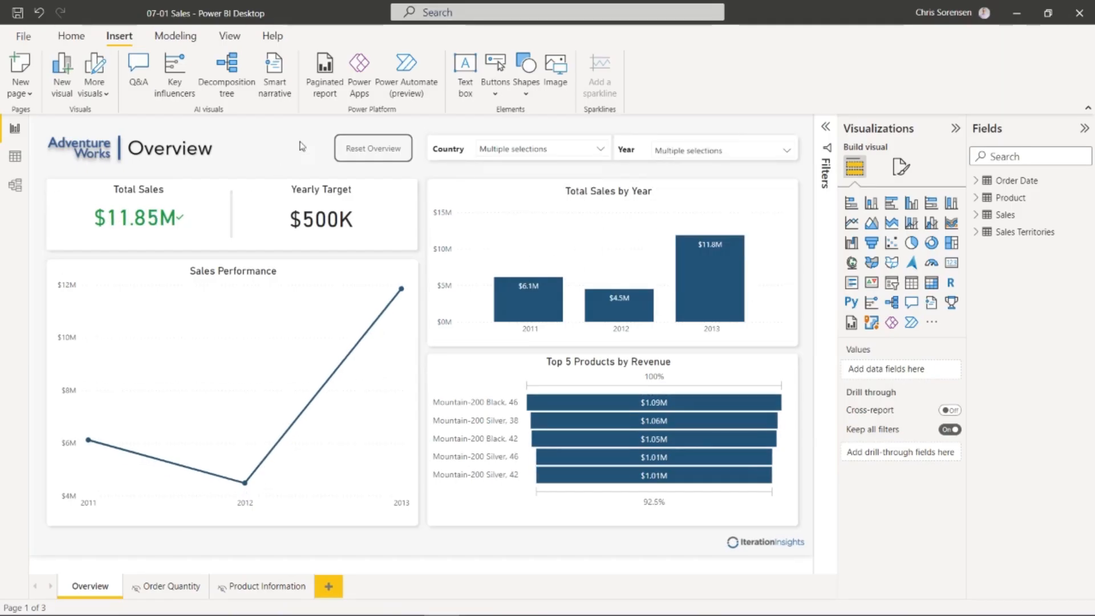
{"action": "left_click", "coordinate": [387, 159], "text": "ctrl"}
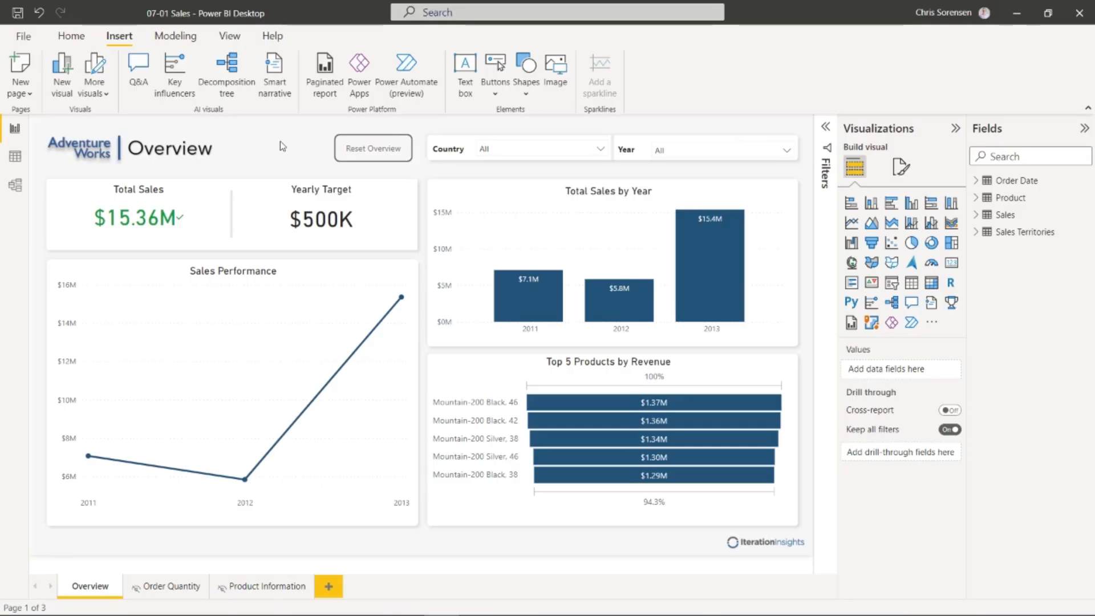
- Examine the Reset Overview button's action settings, including the available action types and bookmarks
{"action": "left_click", "coordinate": [347, 144]}
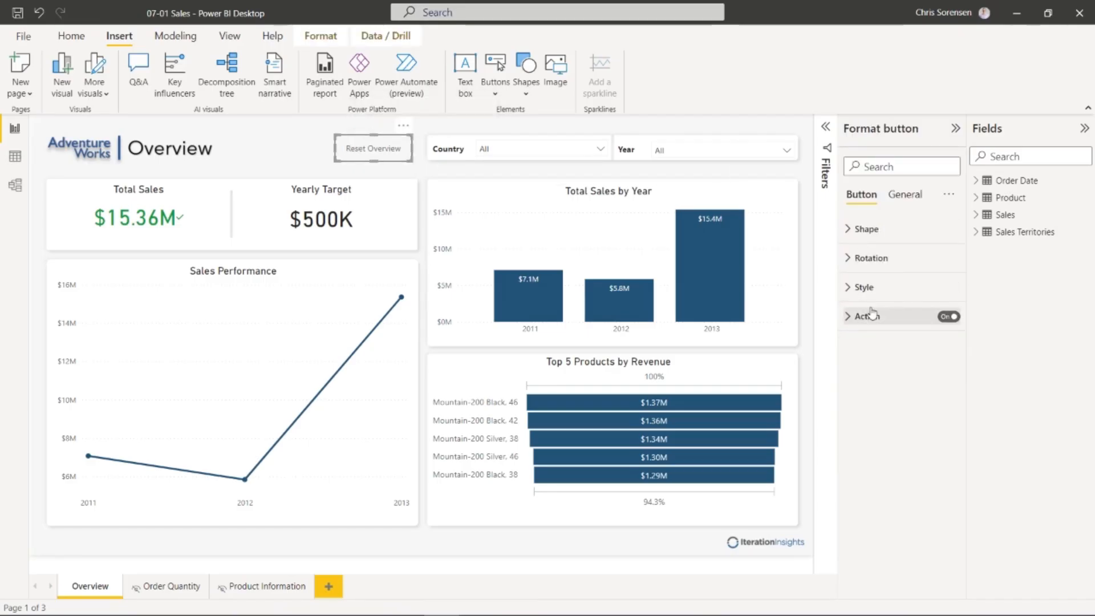
{"action": "left_click", "coordinate": [849, 318]}
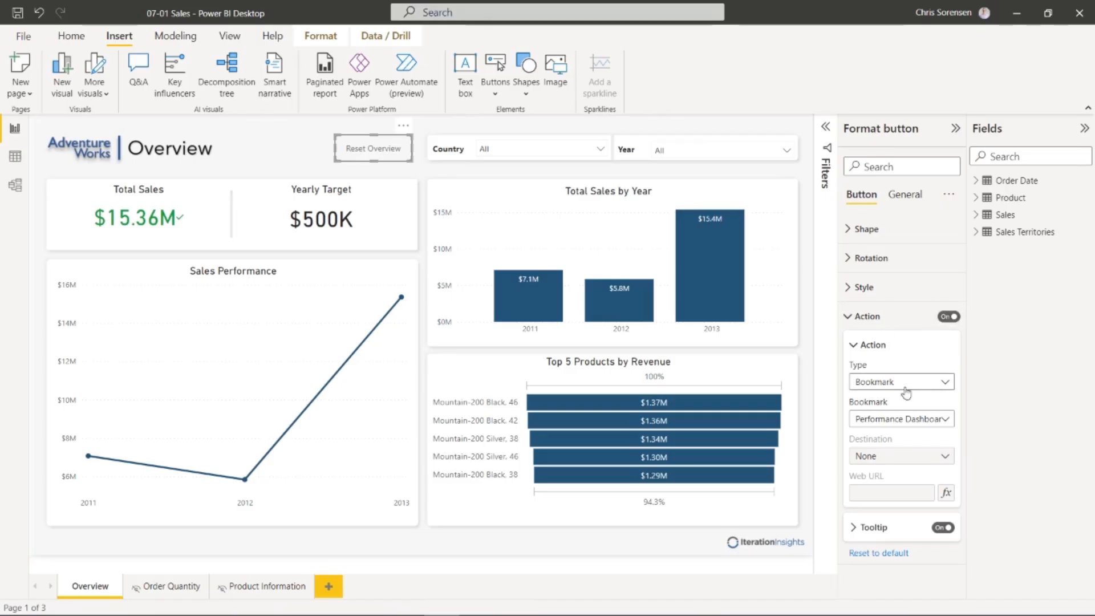
{"action": "left_click", "coordinate": [946, 383]}
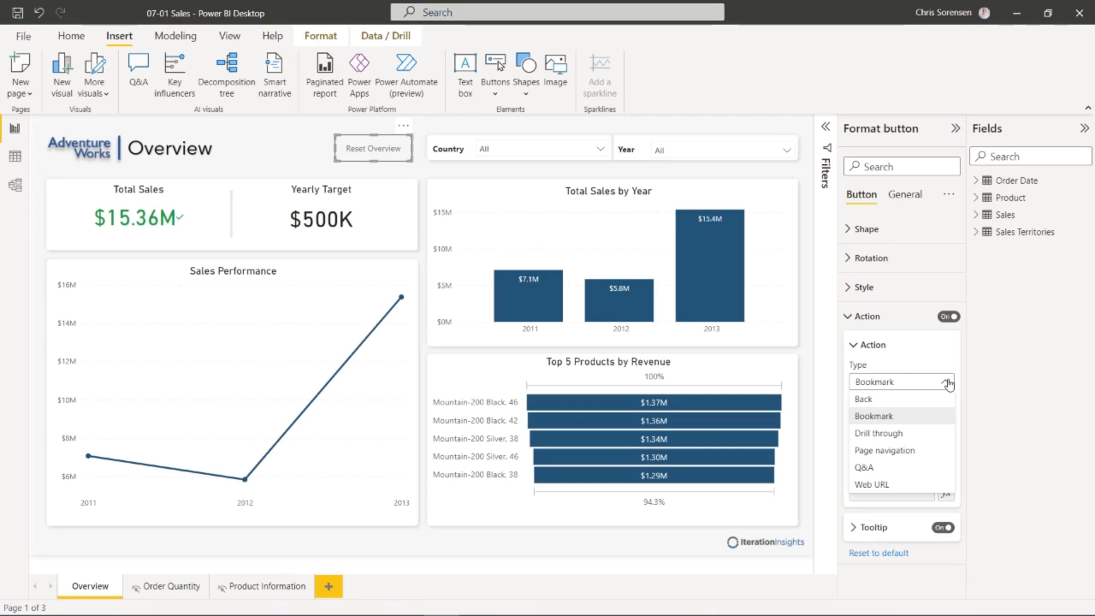
{"action": "left_click", "coordinate": [949, 383]}
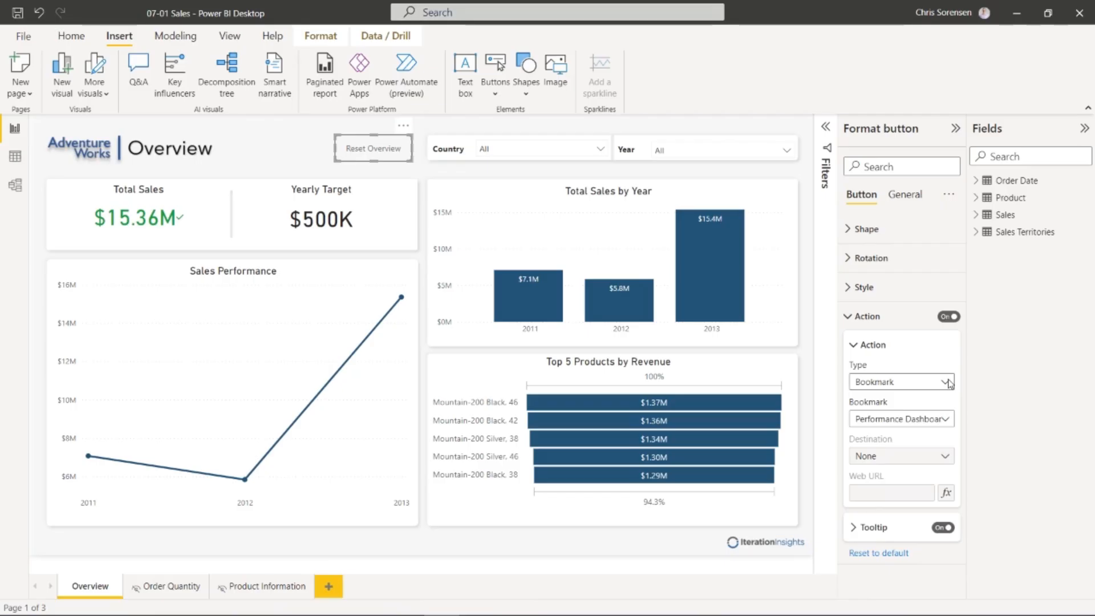
{"action": "left_click", "coordinate": [925, 421]}
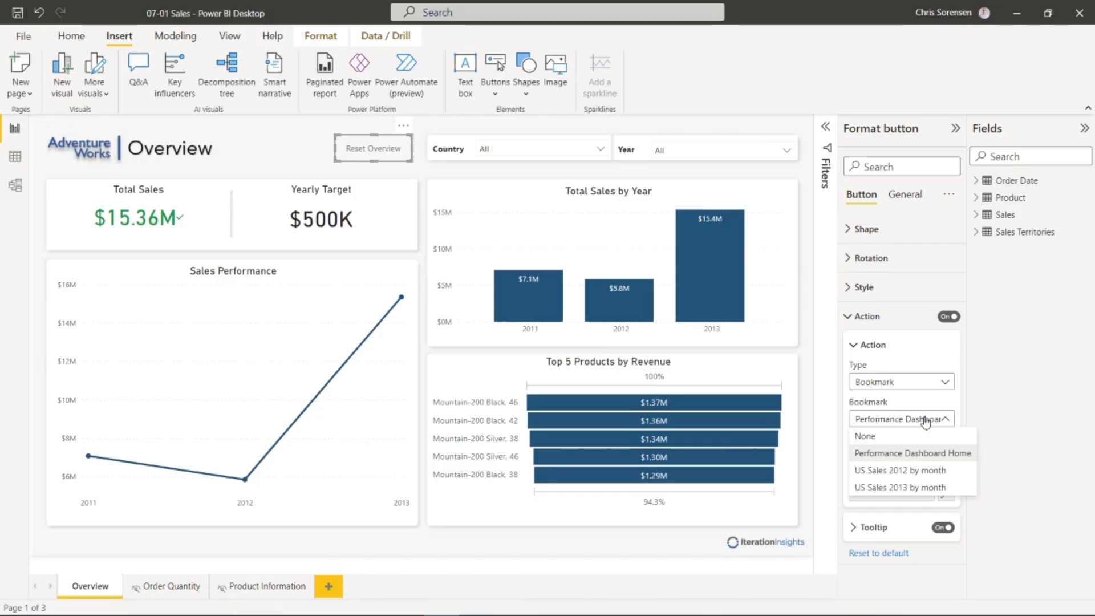
{"action": "left_click", "coordinate": [251, 143]}
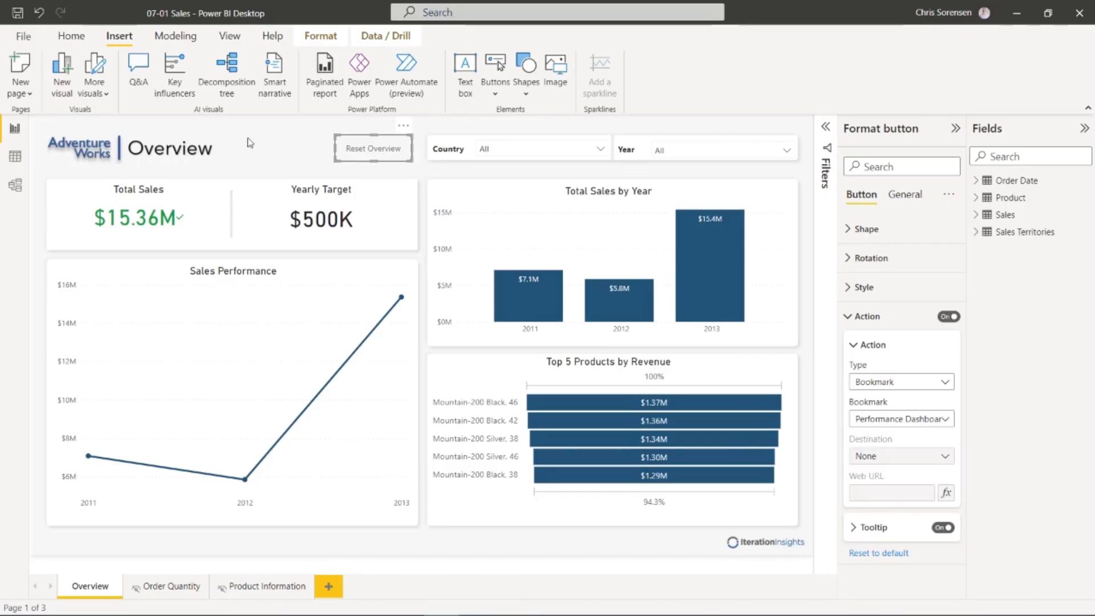
{"action": "left_click", "coordinate": [287, 143]}
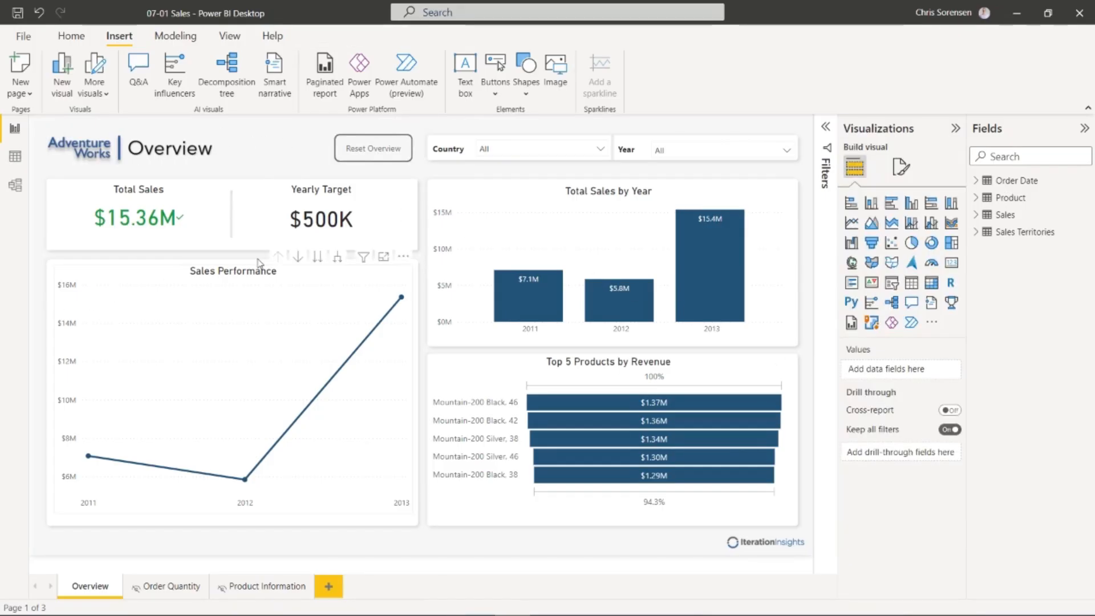
- Review the shape and style settings of the Reset Overview button, including its text formatting
{"action": "left_click", "coordinate": [346, 145]}
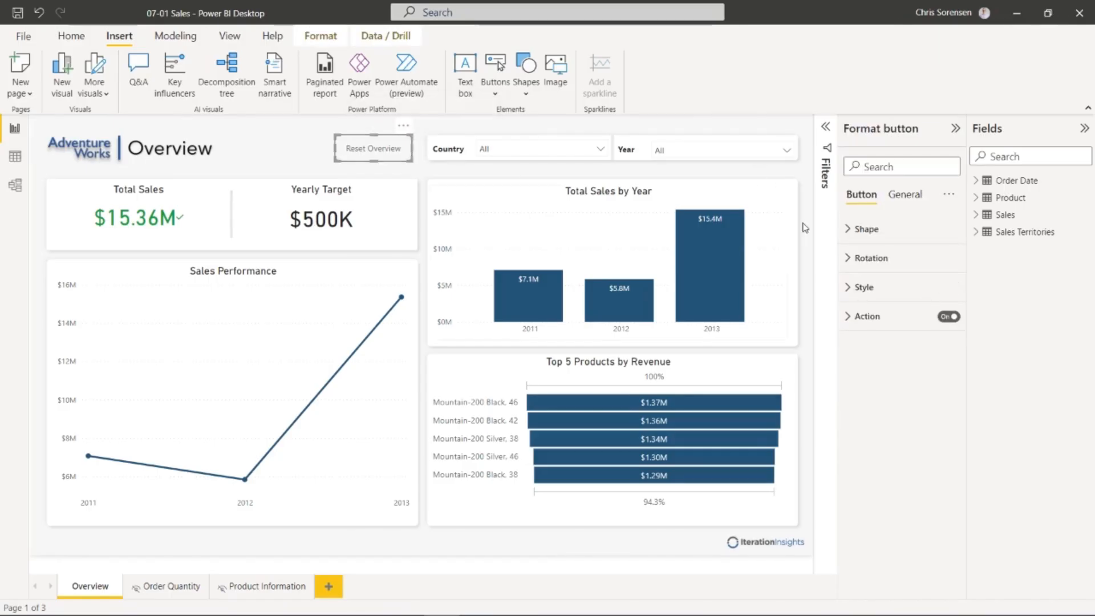
{"action": "left_click", "coordinate": [850, 230]}
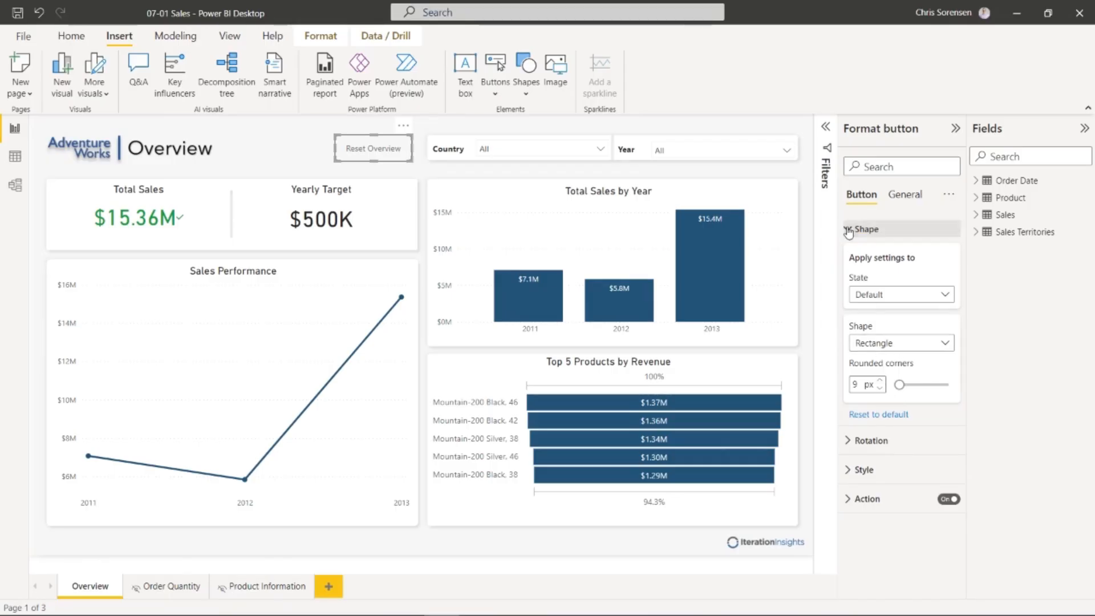
{"action": "left_click", "coordinate": [861, 229]}
{"action": "left_click", "coordinate": [324, 175]}
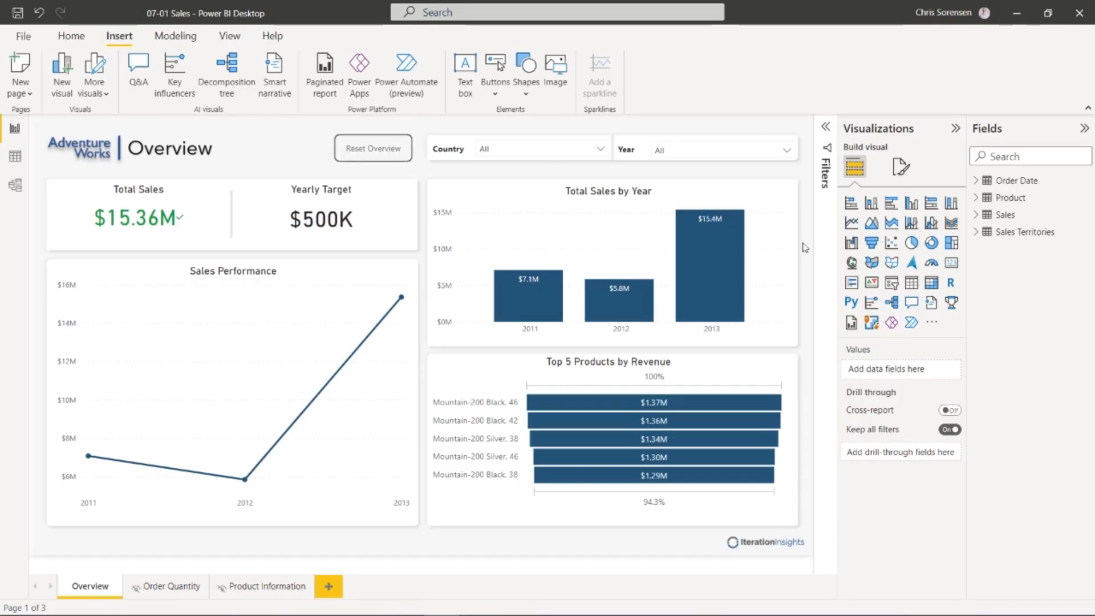
{"action": "left_click", "coordinate": [374, 149]}
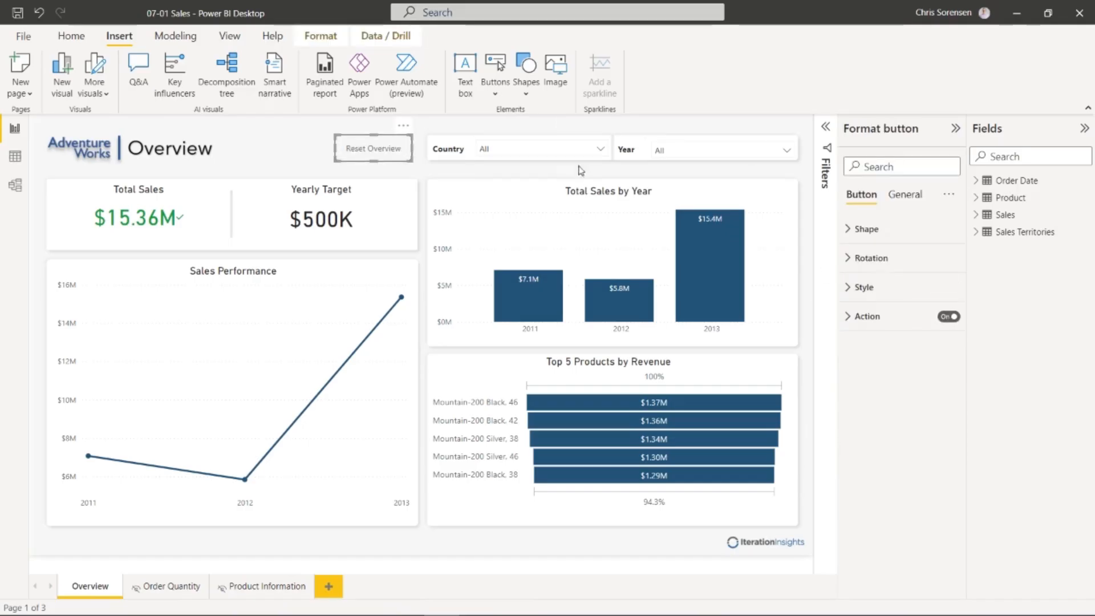
{"action": "left_click", "coordinate": [849, 288]}
{"action": "scroll", "coordinate": [904, 371], "scroll_direction": "down", "scroll_amount": 2}
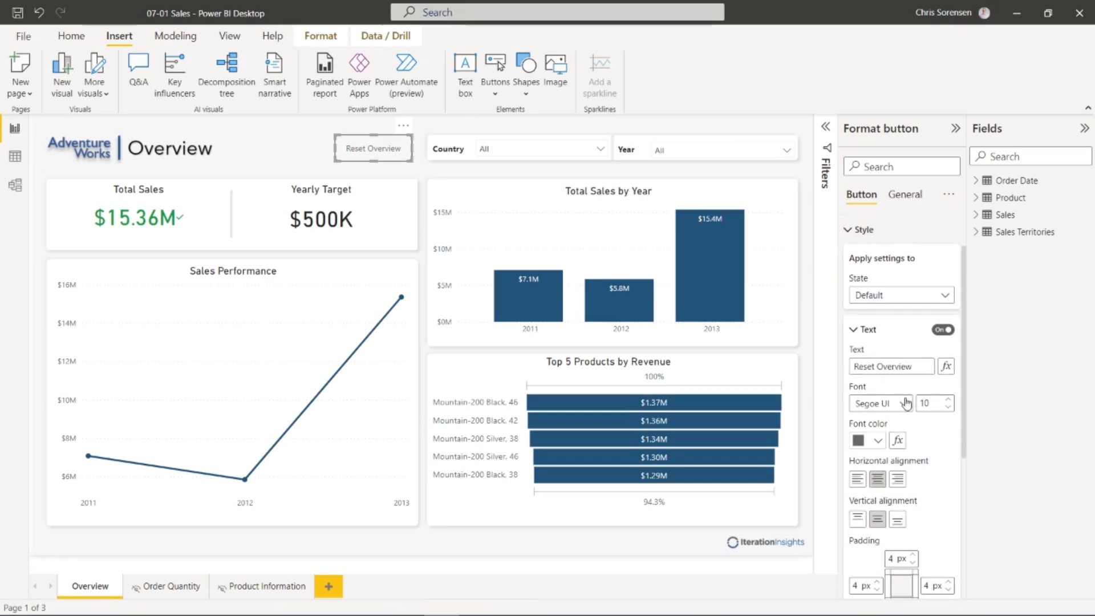
{"action": "left_click", "coordinate": [853, 330]}
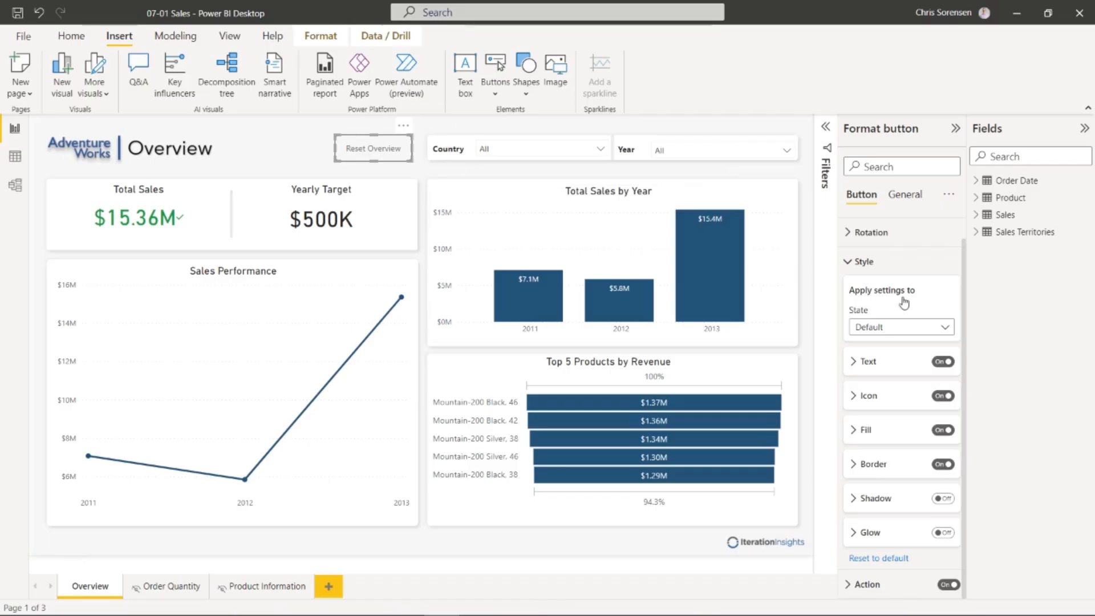
{"action": "left_click", "coordinate": [860, 363]}
{"action": "left_click", "coordinate": [858, 365]}
{"action": "left_click", "coordinate": [848, 262]}
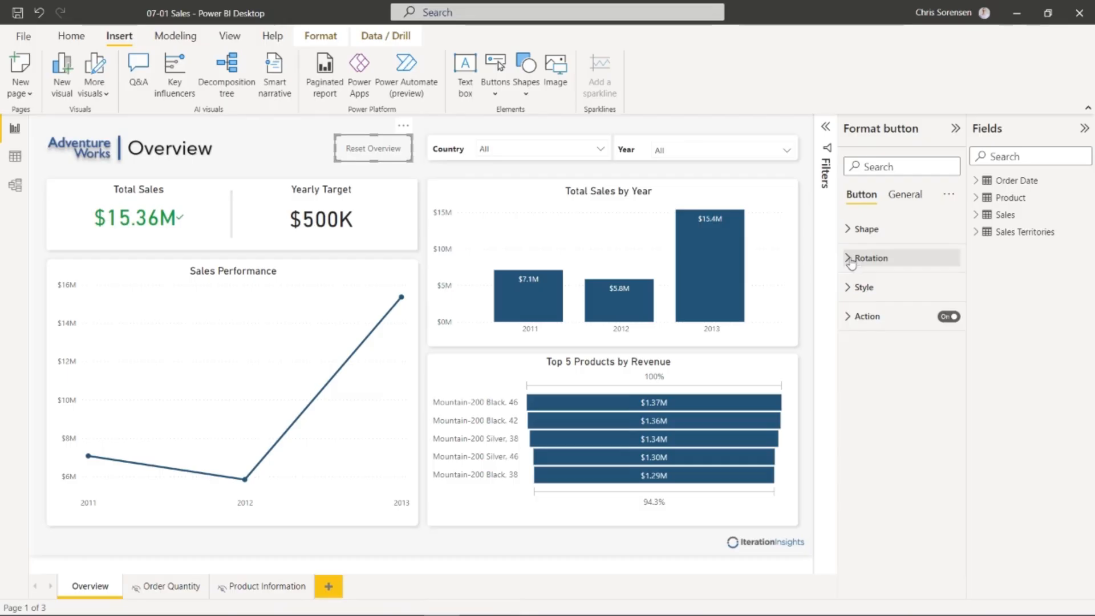
{"action": "left_click", "coordinate": [292, 142]}
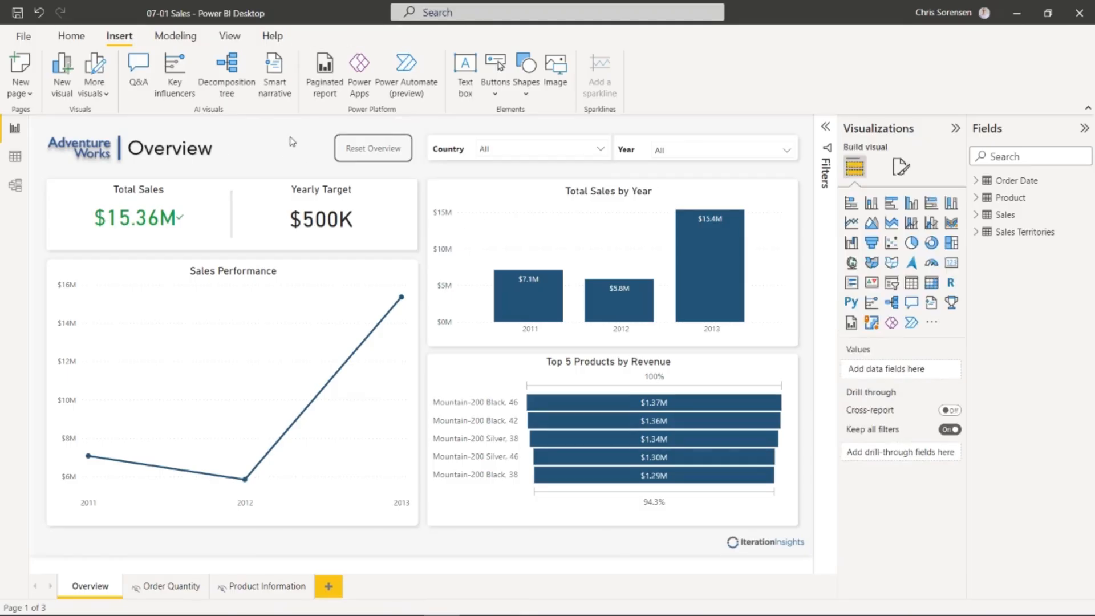
- Insert a blank button and place it between the Overview title and the Reset Overview button
{"action": "left_click", "coordinate": [495, 95]}
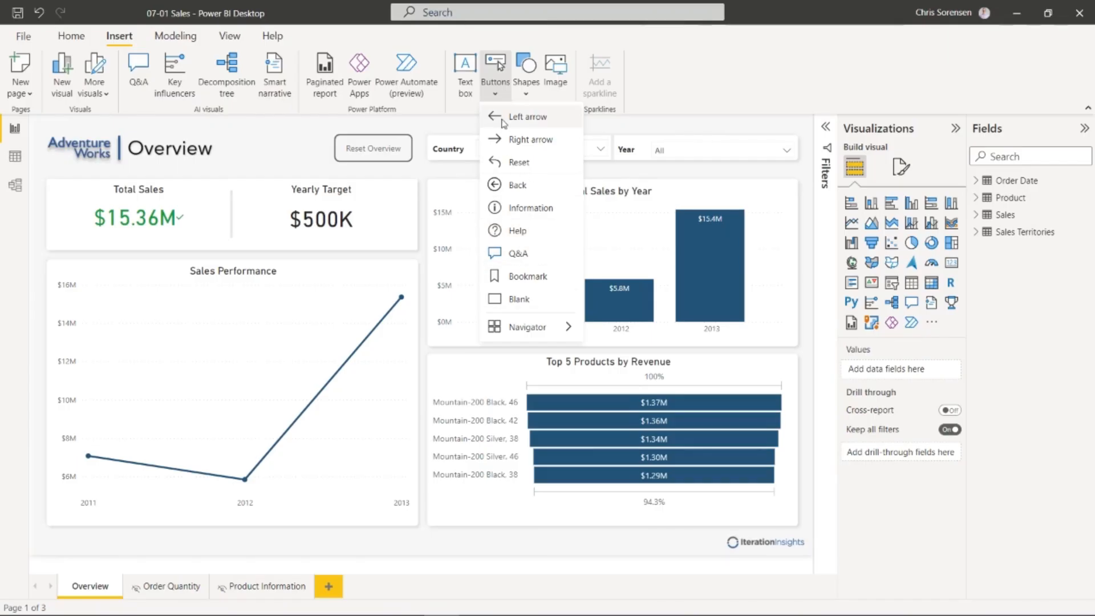
{"action": "mouse_move", "coordinate": [547, 327]}
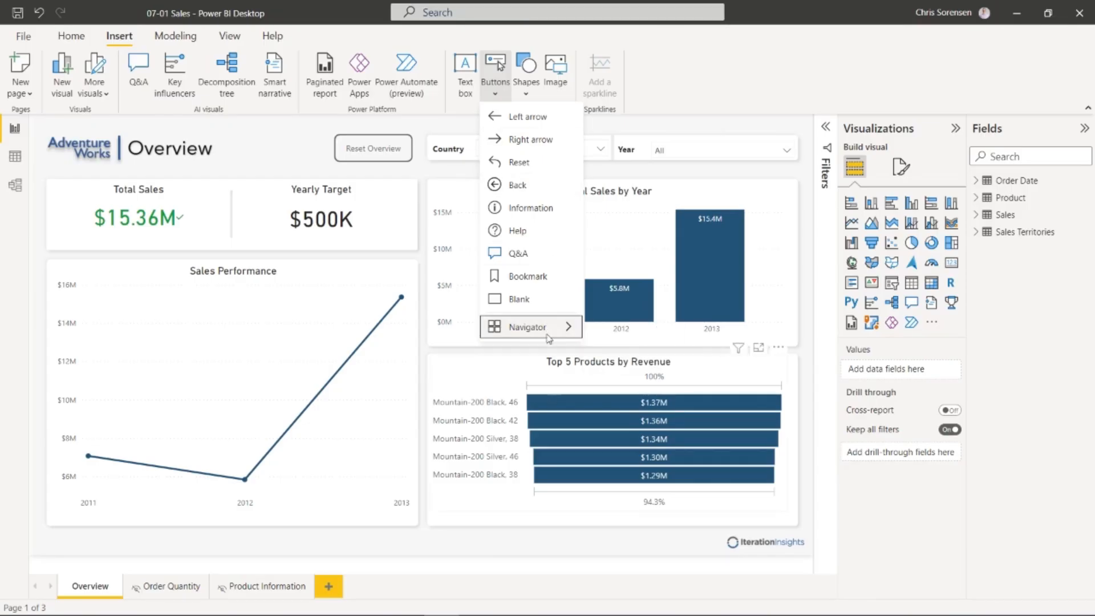
{"action": "left_click", "coordinate": [517, 298]}
{"action": "left_click_drag", "start_coordinate": [60, 136], "coordinate": [284, 155]}
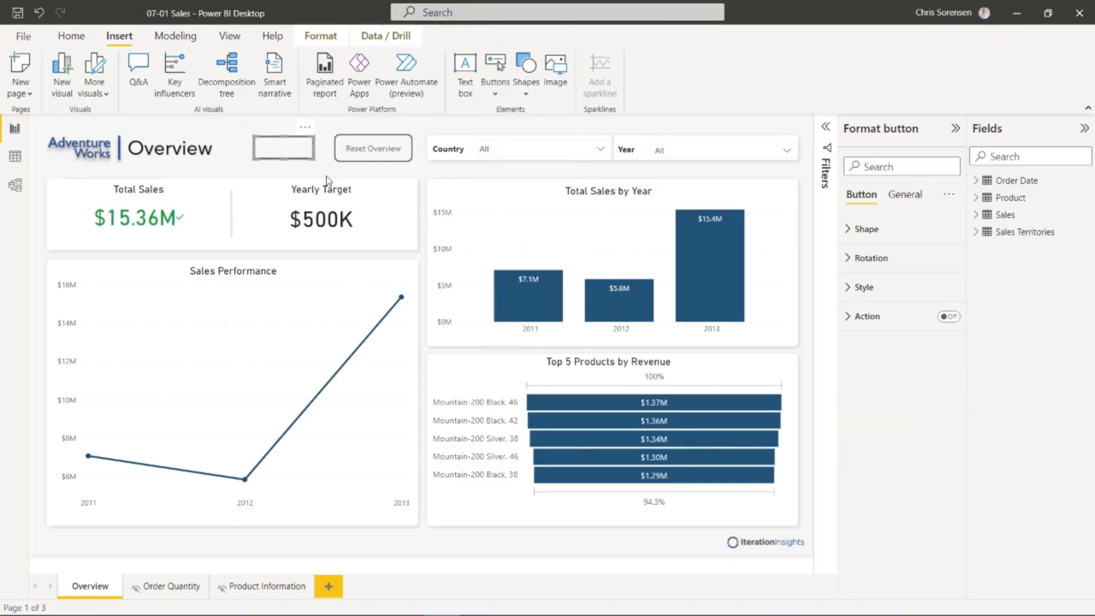
- Enable the blank button's action as Page navigation with Product Information as the destination
{"action": "left_click", "coordinate": [949, 317]}
{"action": "left_click", "coordinate": [856, 317]}
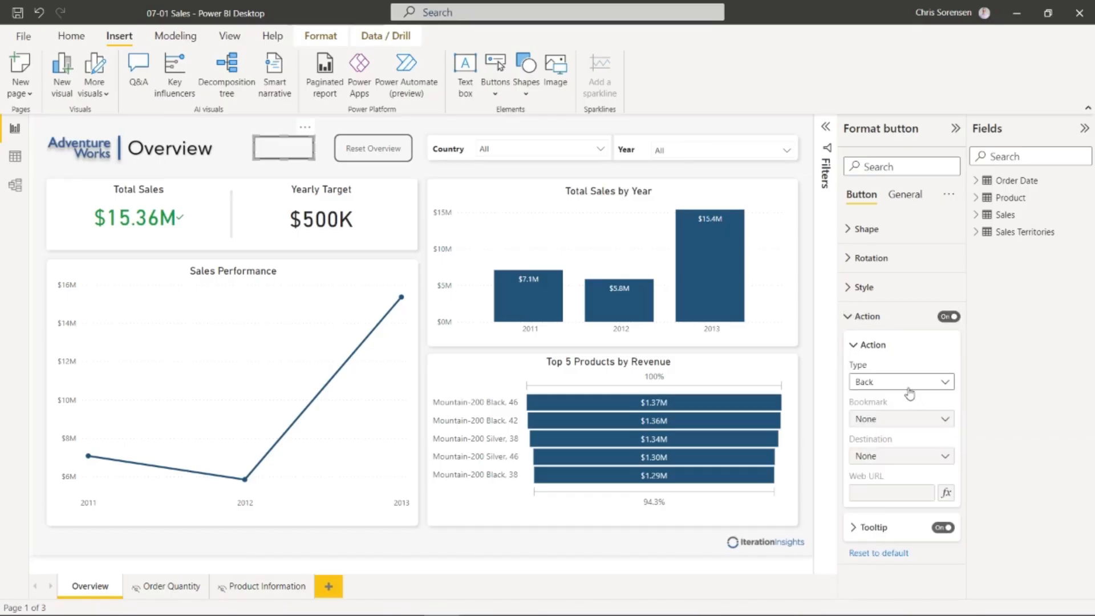
{"action": "left_click", "coordinate": [883, 386]}
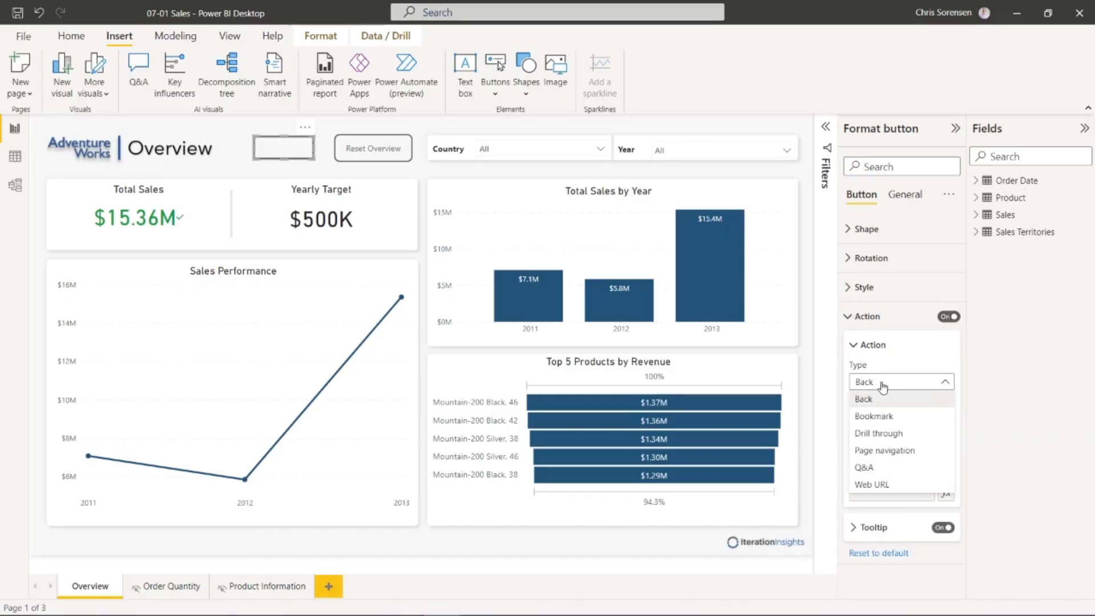
{"action": "left_click", "coordinate": [907, 451]}
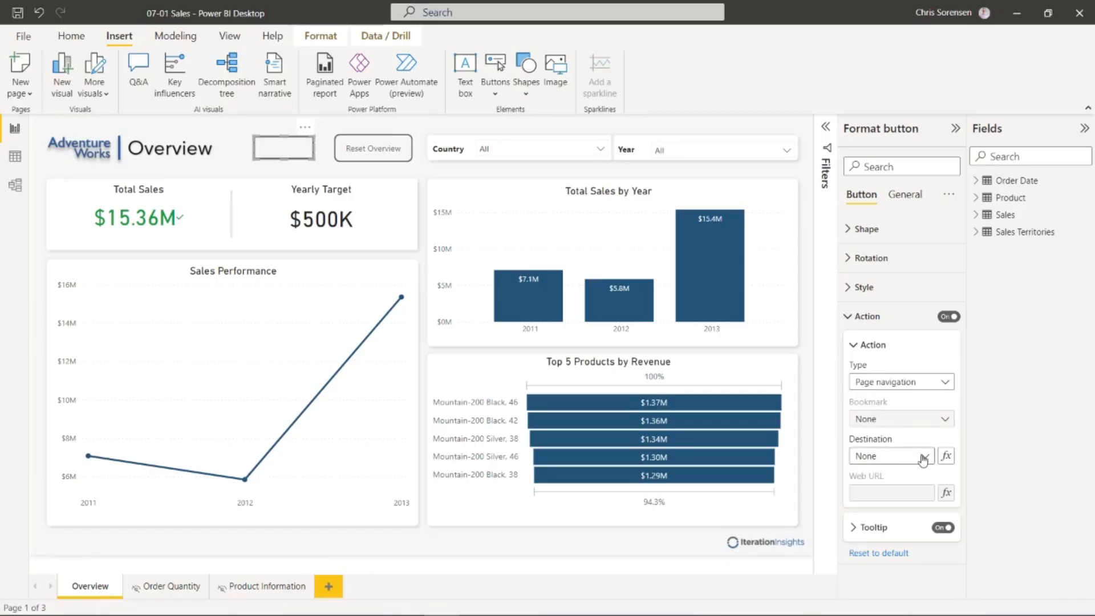
{"action": "left_click", "coordinate": [929, 458]}
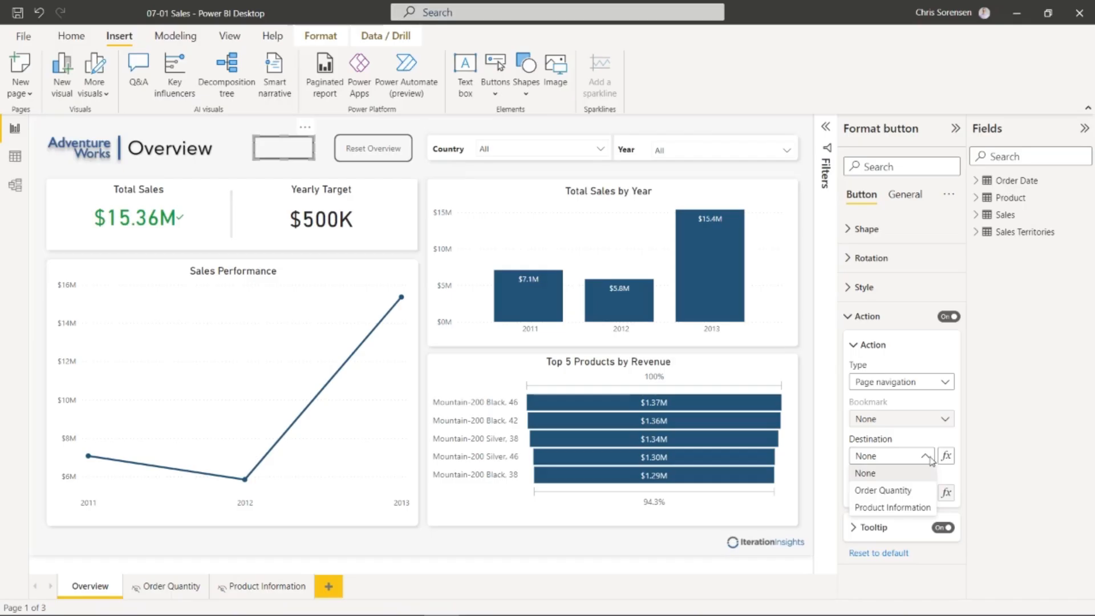
{"action": "left_click", "coordinate": [916, 507]}
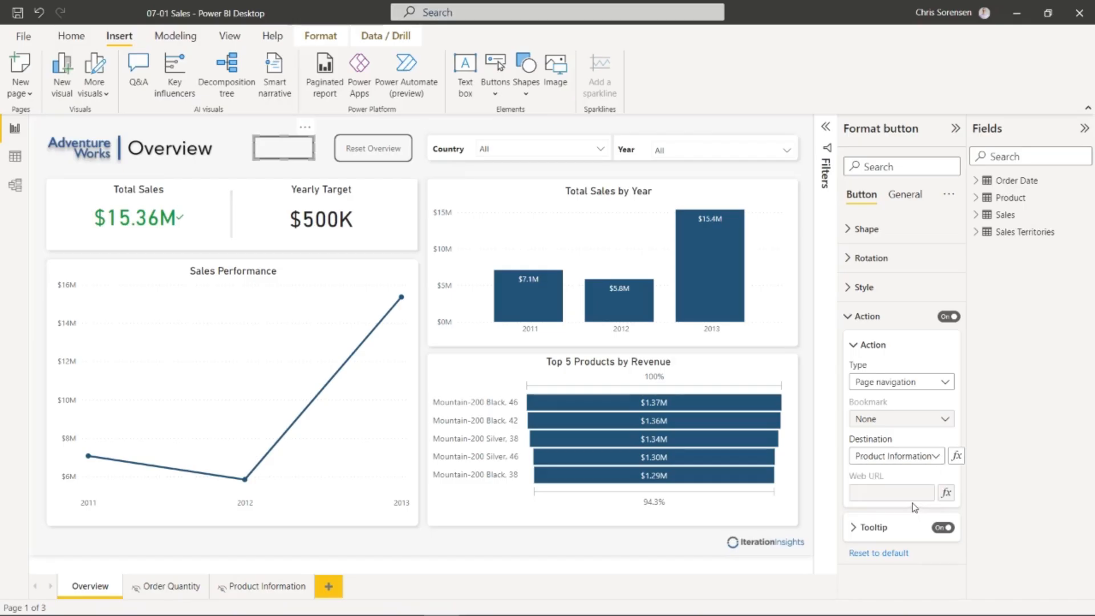
- Test the blank button by following it to the Product Information page and return to Overview with the back arrow
{"action": "left_click", "coordinate": [240, 165]}
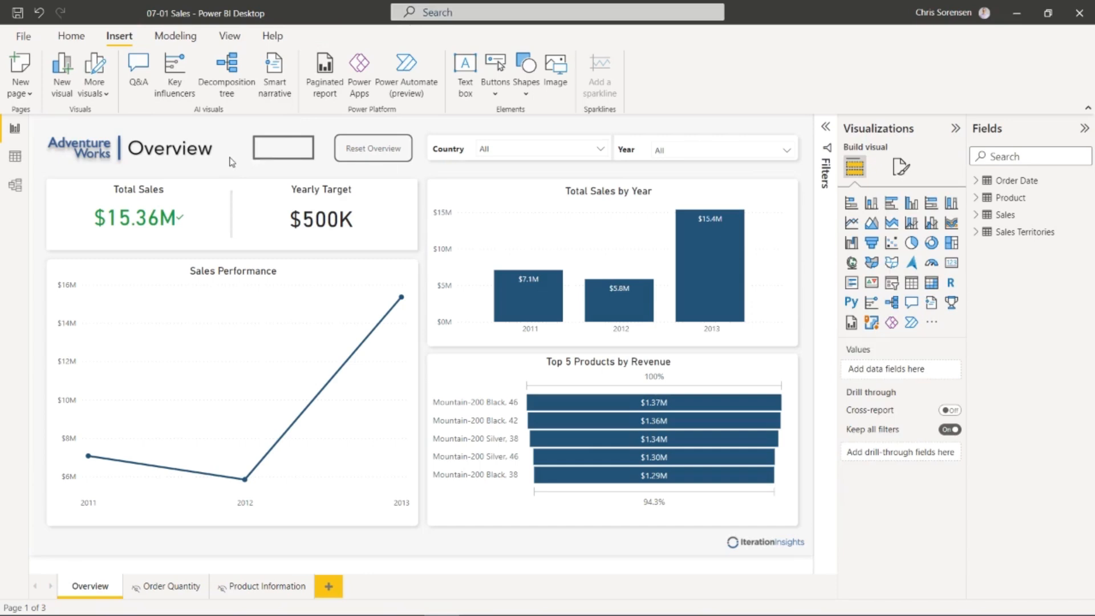
{"action": "left_click", "coordinate": [276, 151], "text": "ctrl"}
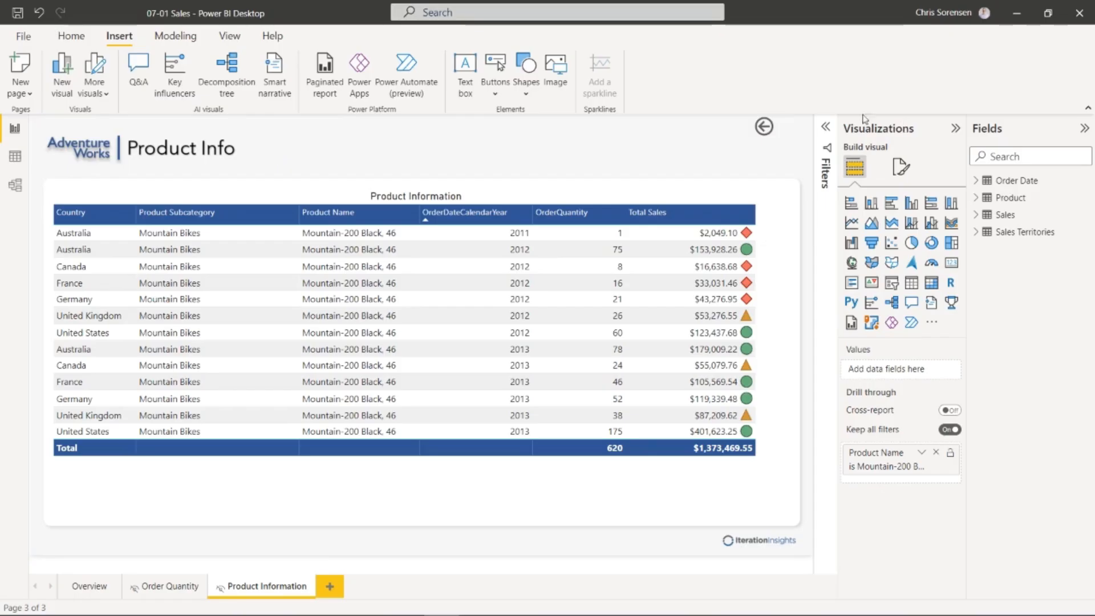
{"action": "left_click", "coordinate": [762, 128], "text": "ctrl"}
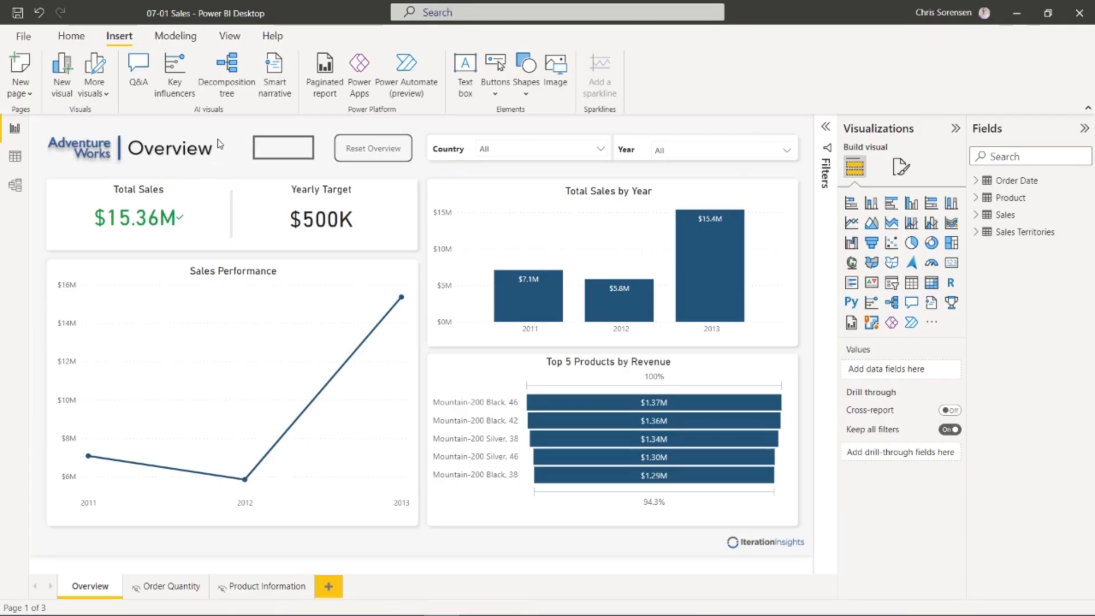
- Delete the blank navigation button from the Overview page
{"action": "left_click", "coordinate": [257, 150]}
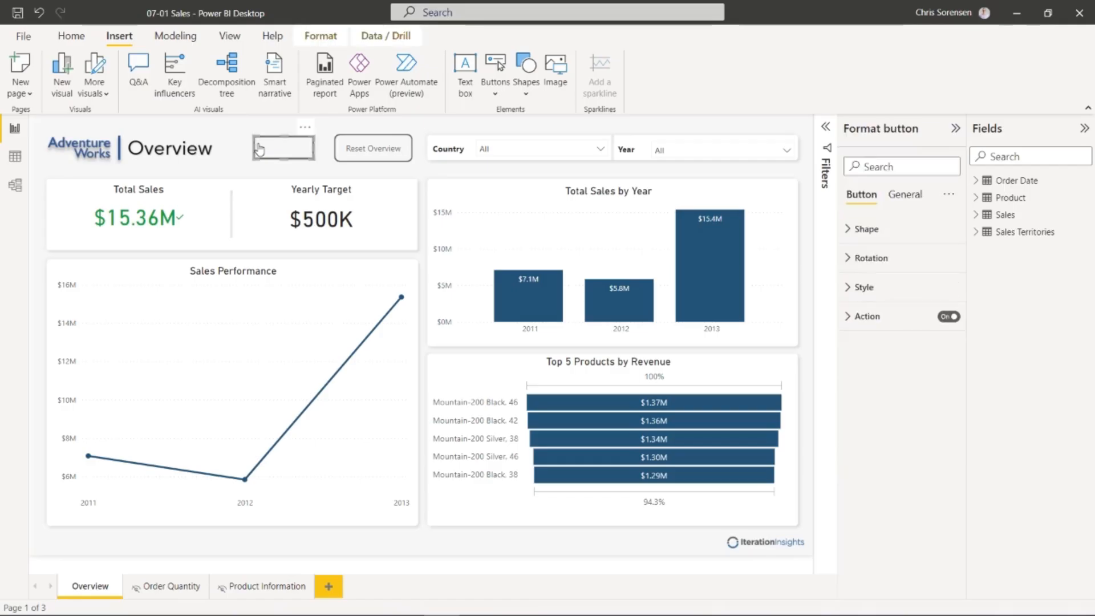
{"action": "key", "text": "Delete"}
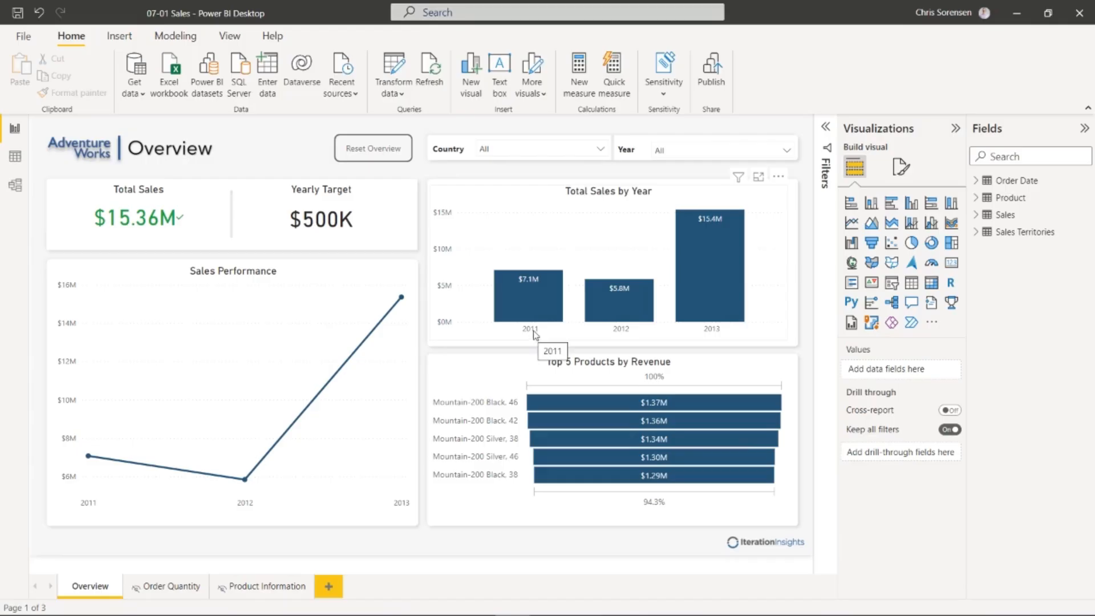
- Sort the Total Sales by Year chart in descending order by year, and change its sort field to Total Sales
{"action": "left_click", "coordinate": [778, 179]}
{"action": "mouse_move", "coordinate": [828, 263]}
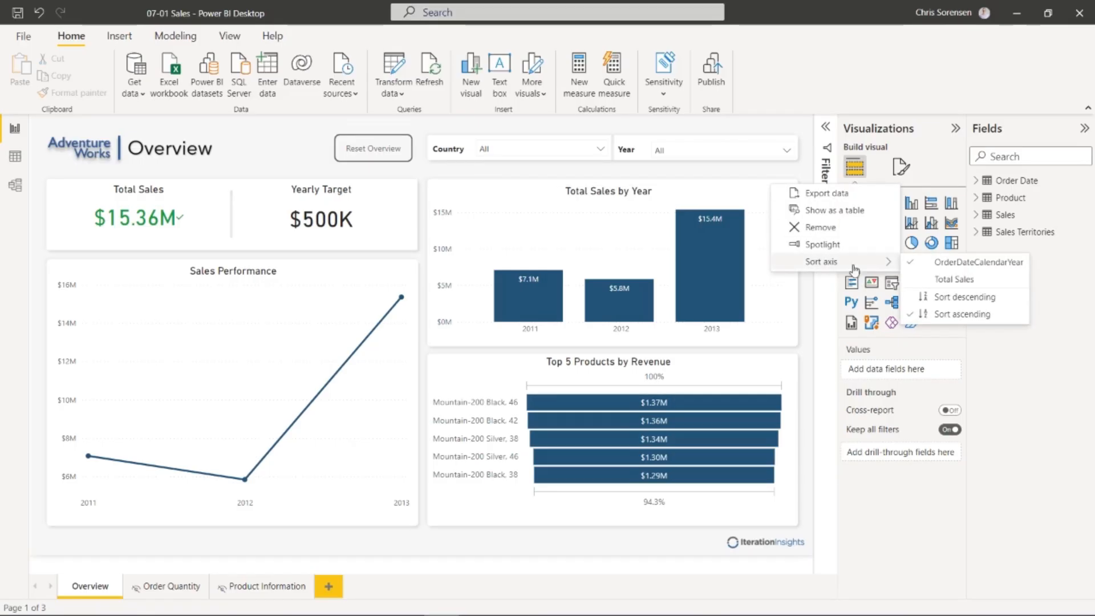
{"action": "left_click", "coordinate": [953, 302]}
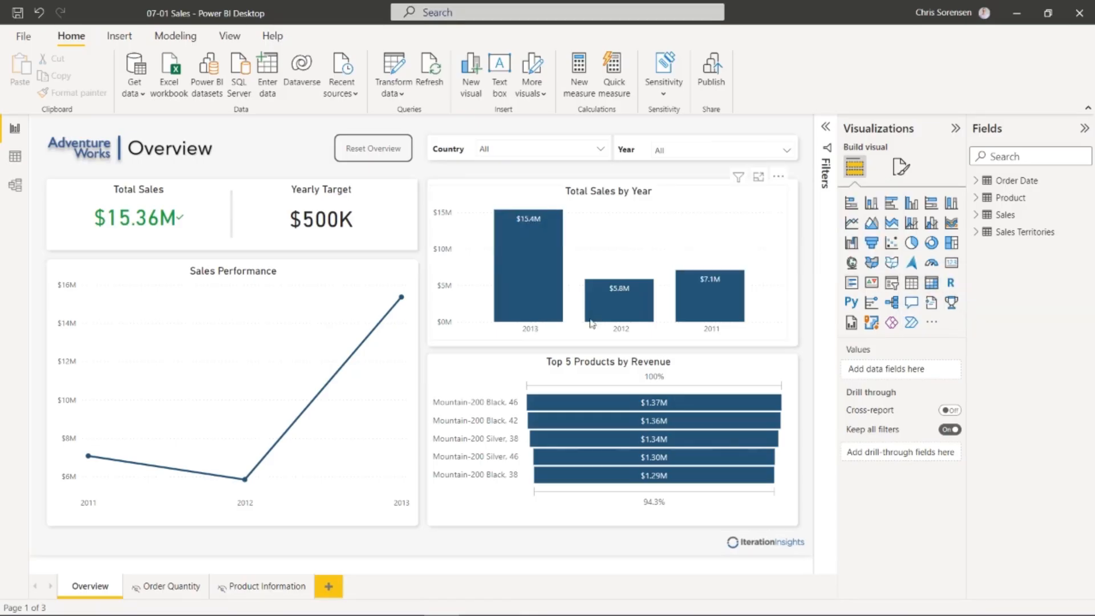
{"action": "left_click", "coordinate": [779, 176]}
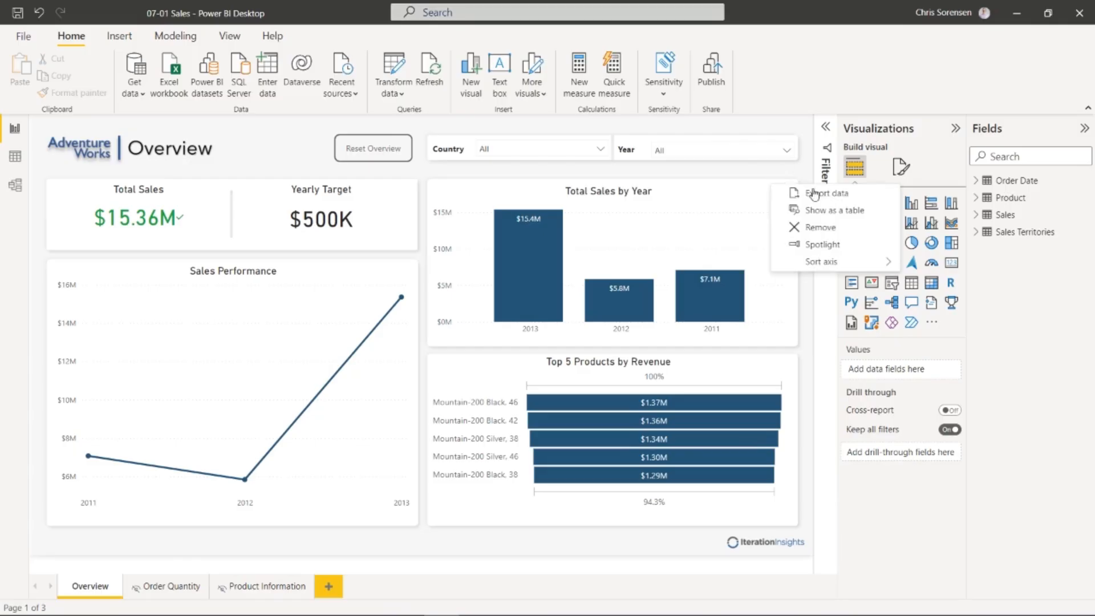
{"action": "mouse_move", "coordinate": [838, 262]}
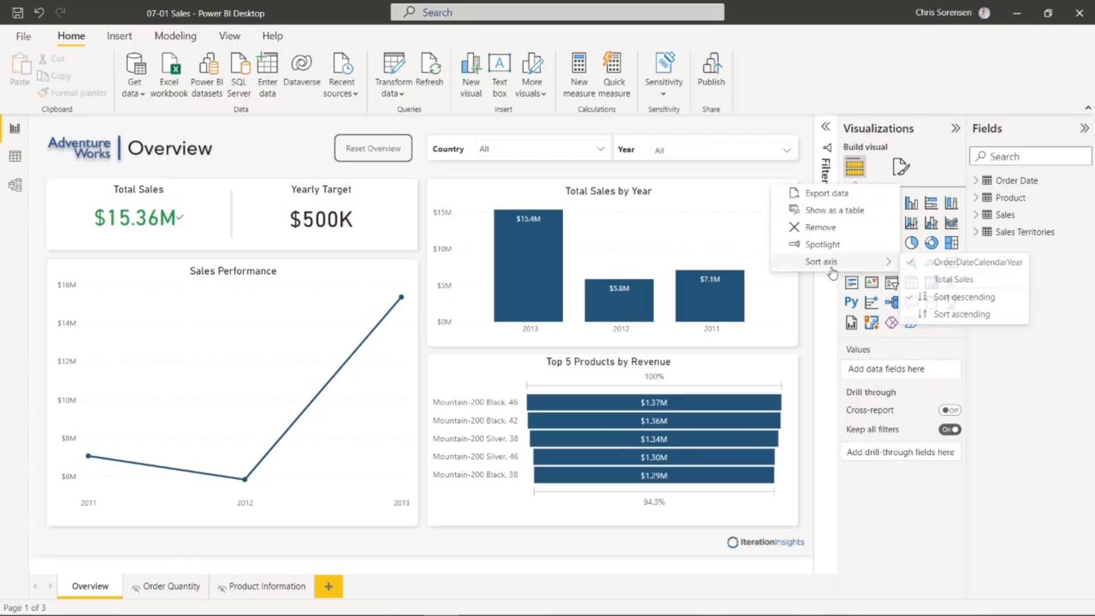
{"action": "left_click", "coordinate": [940, 279]}
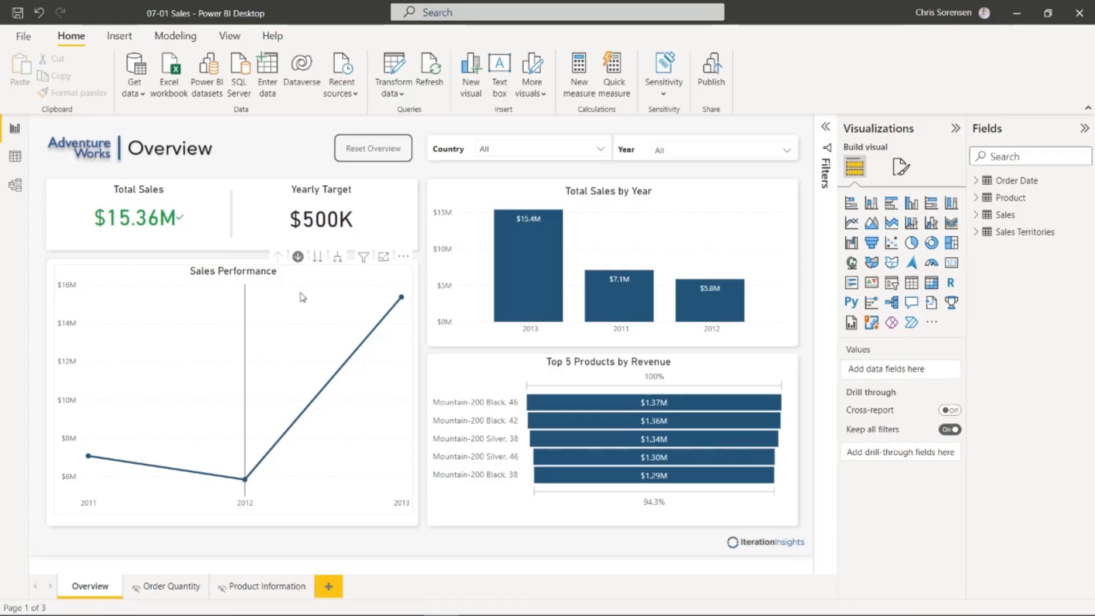
- Drill down into 2012 in the Sales Performance line chart to show its monthly breakdown
{"action": "mouse_move", "coordinate": [302, 297]}
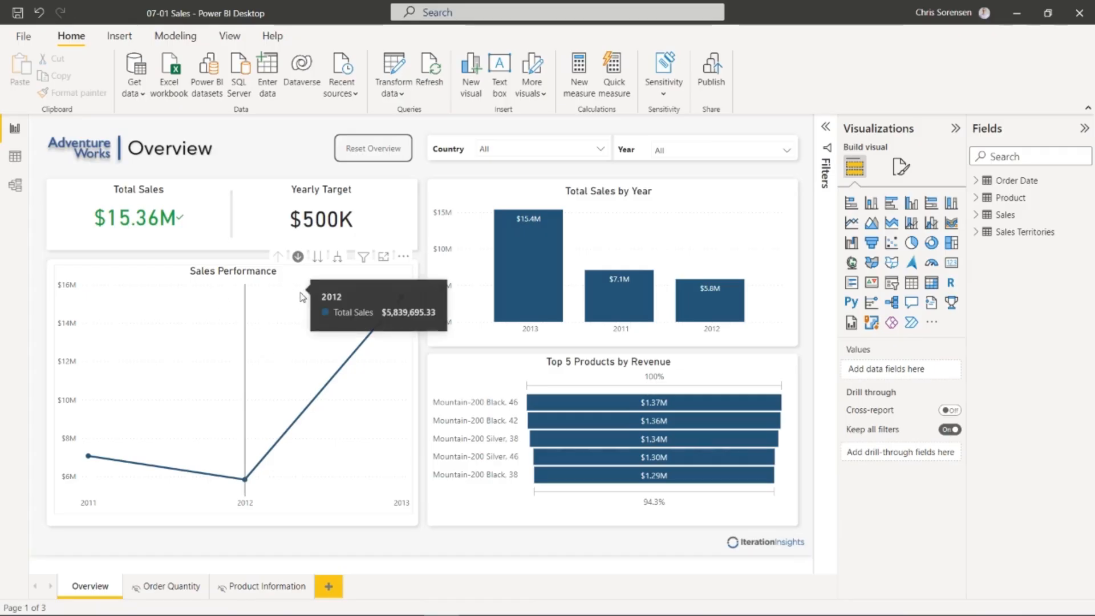
{"action": "left_click", "coordinate": [245, 479]}
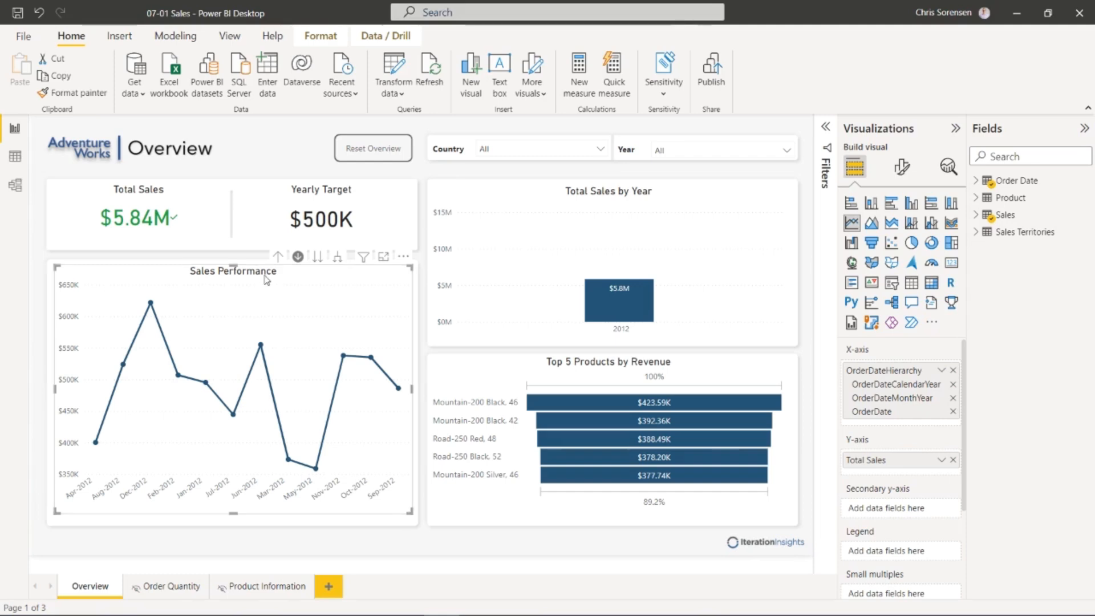
- Set the Order Date table's OrderDateMonthYear column to sort by YearMonth and return to the Overview report page
{"action": "left_click", "coordinate": [15, 156]}
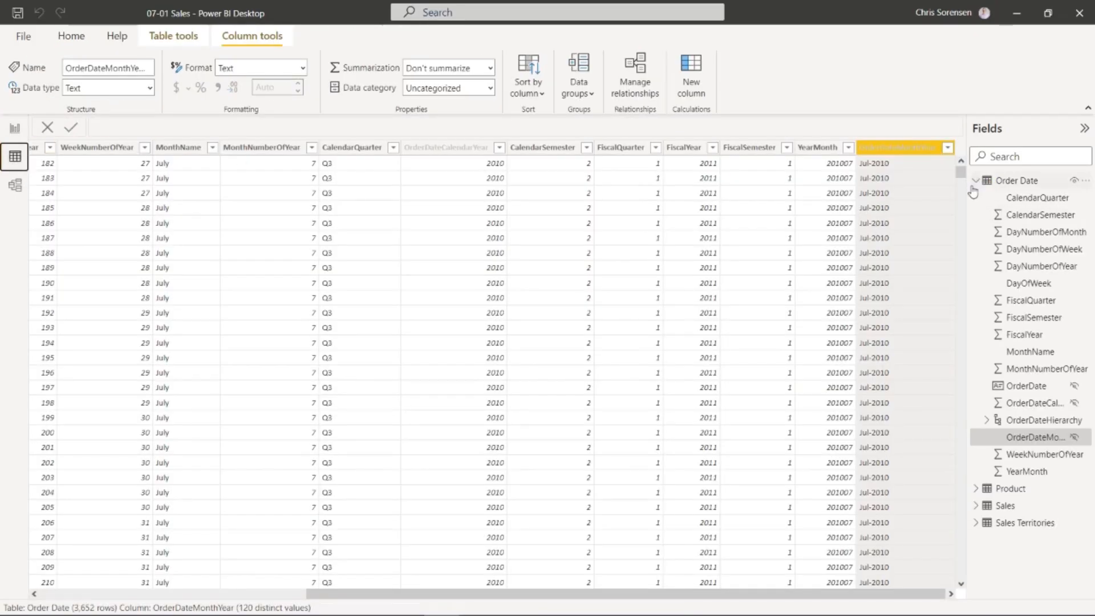
{"action": "left_click_drag", "start_coordinate": [967, 203], "coordinate": [888, 209]}
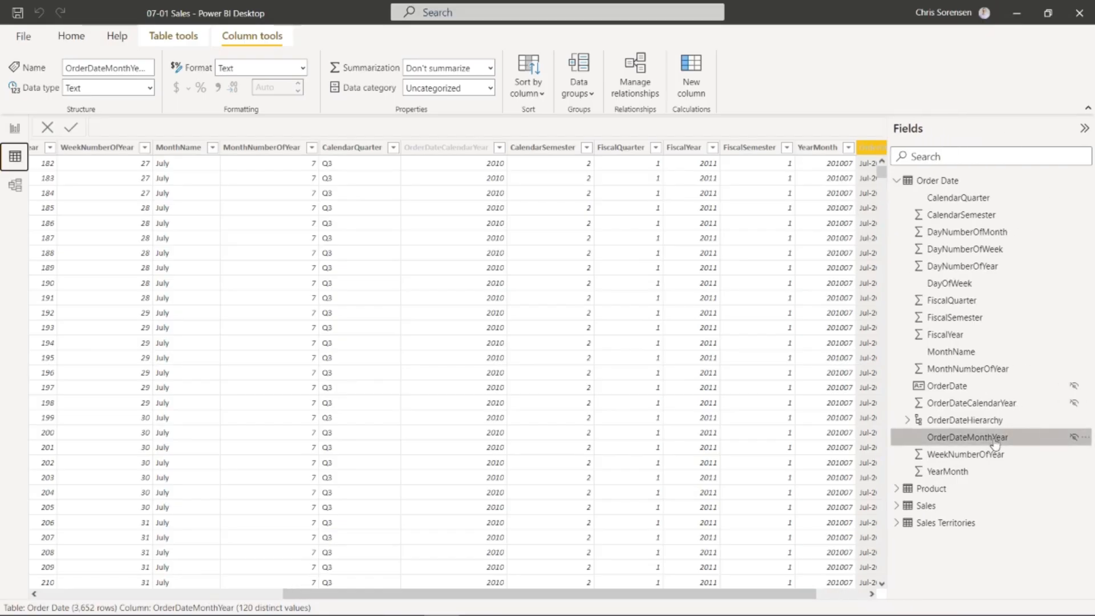
{"action": "left_click_drag", "start_coordinate": [822, 596], "coordinate": [884, 598]}
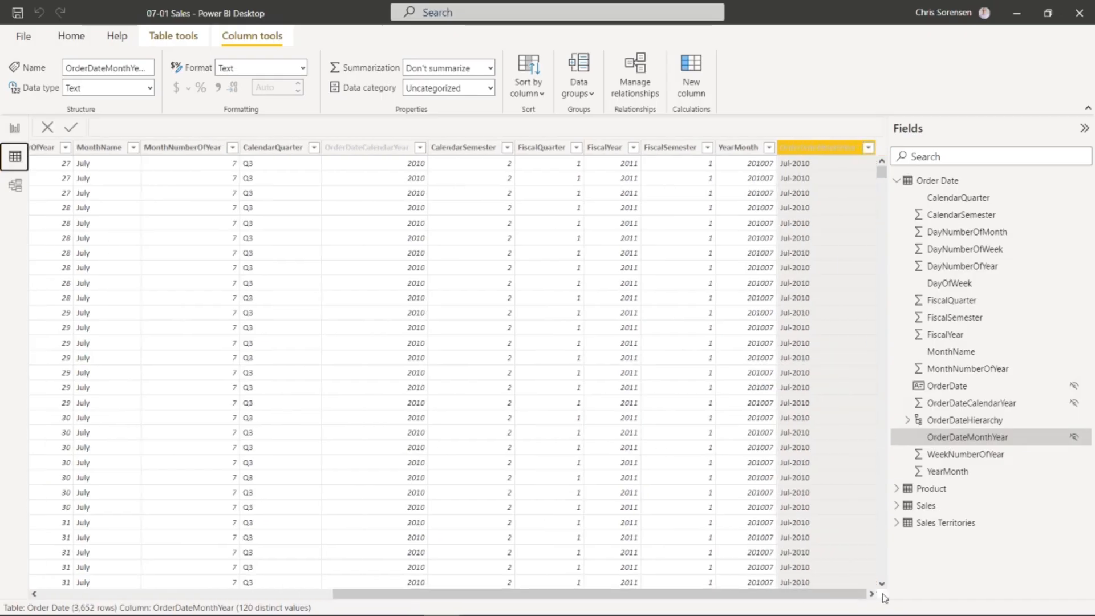
{"action": "left_click", "coordinate": [808, 149]}
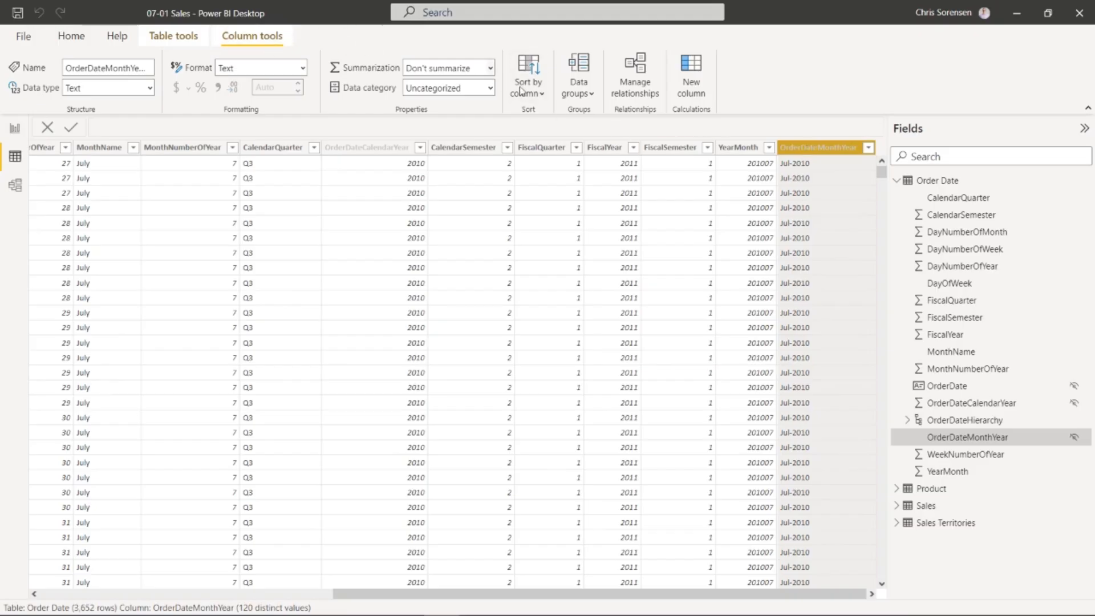
{"action": "left_click", "coordinate": [539, 95]}
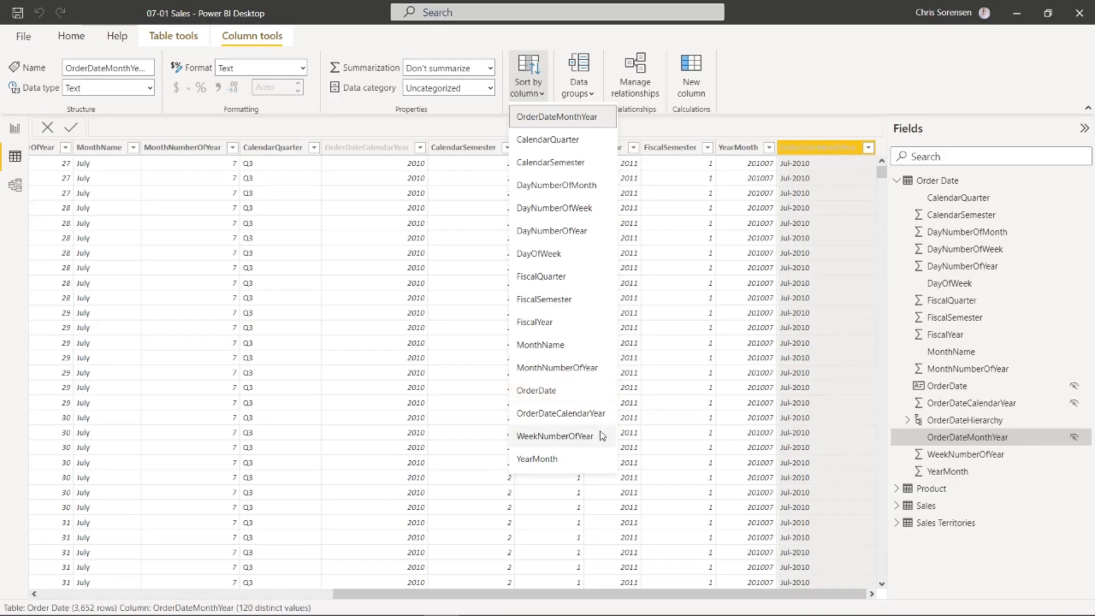
{"action": "left_click", "coordinate": [579, 467]}
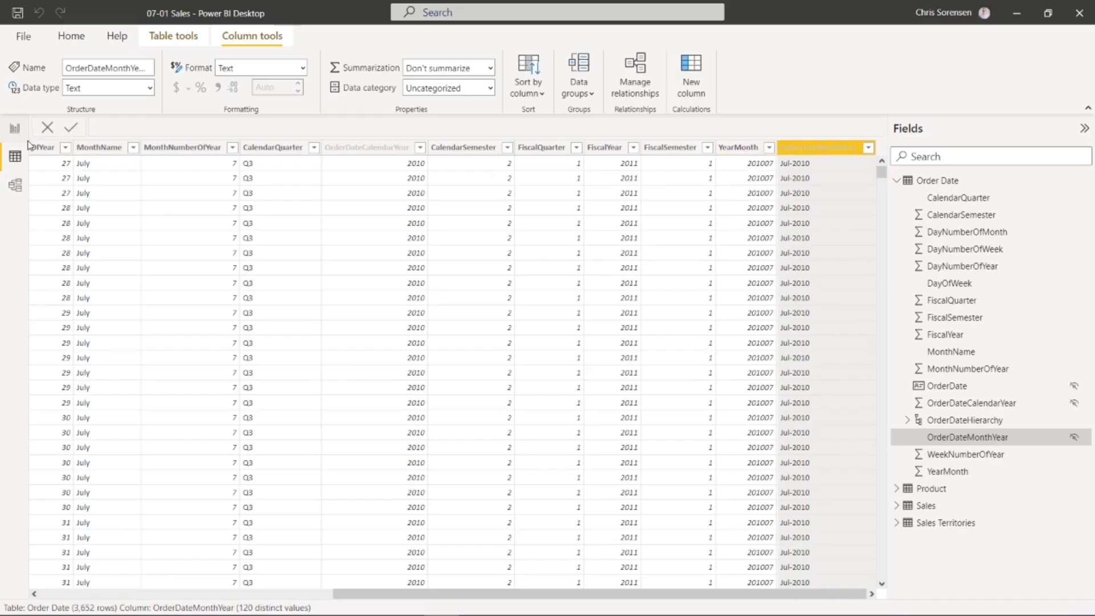
{"action": "left_click", "coordinate": [15, 128]}
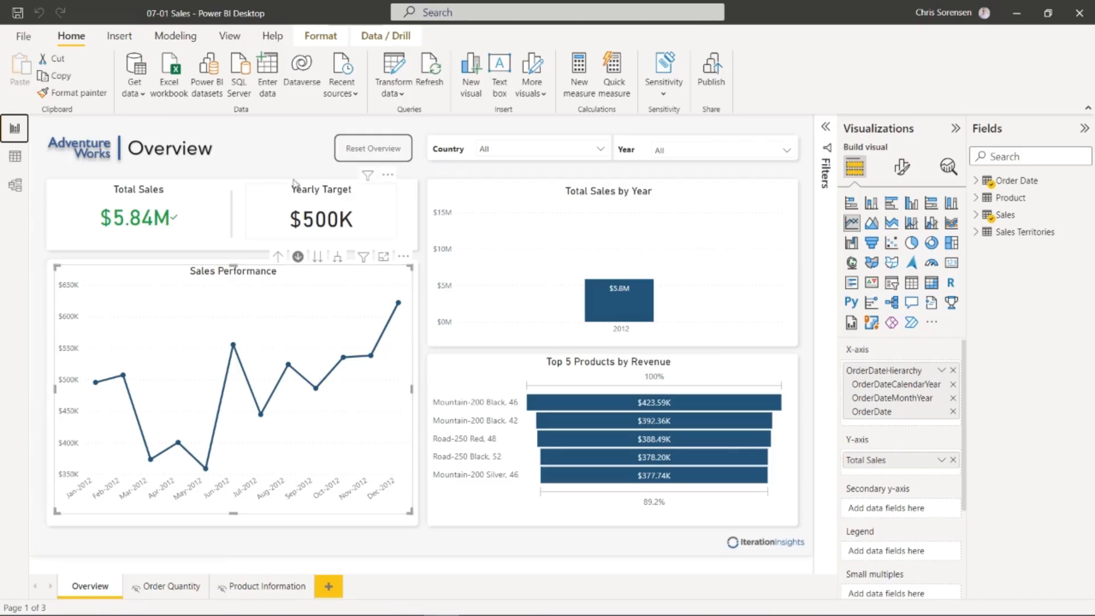
{"action": "left_click", "coordinate": [259, 158]}
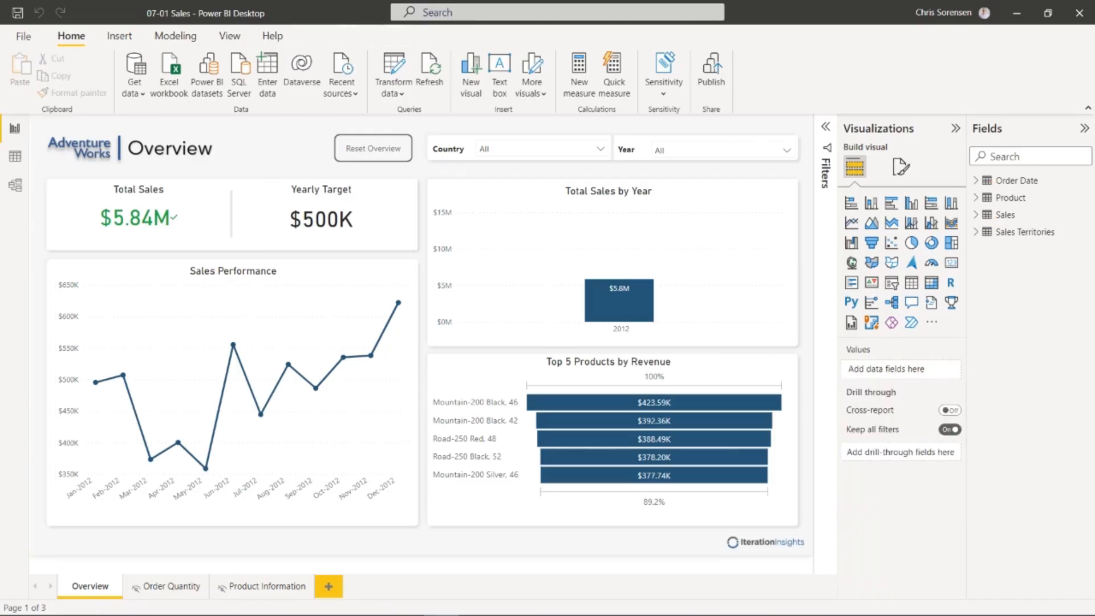
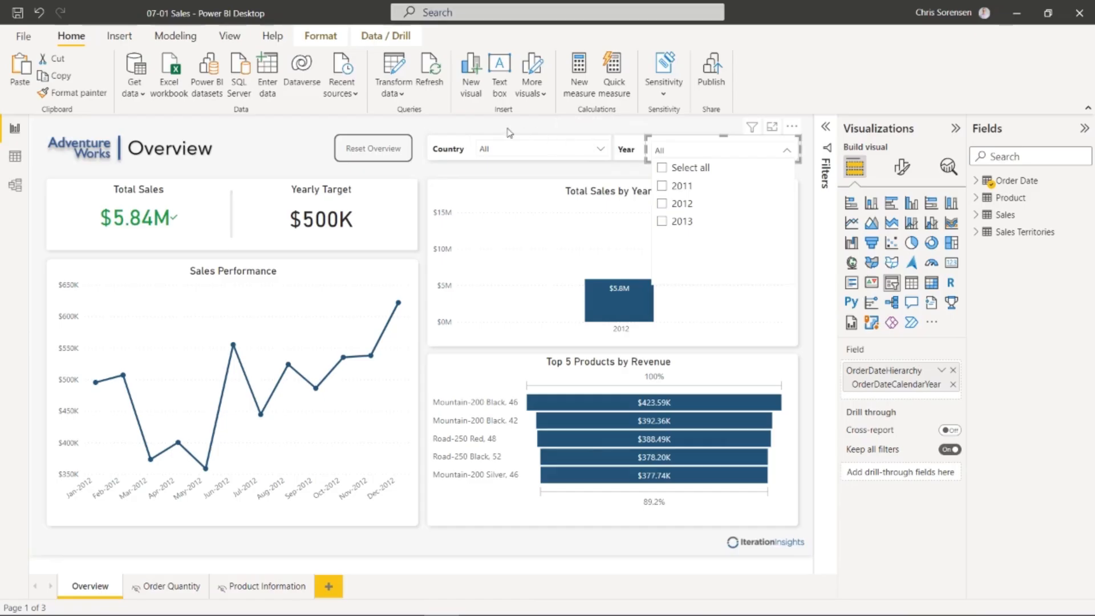
- Filter the Product Information page's Country slicer to Australia and return to Overview to compare its slicer
{"action": "left_click", "coordinate": [273, 591]}
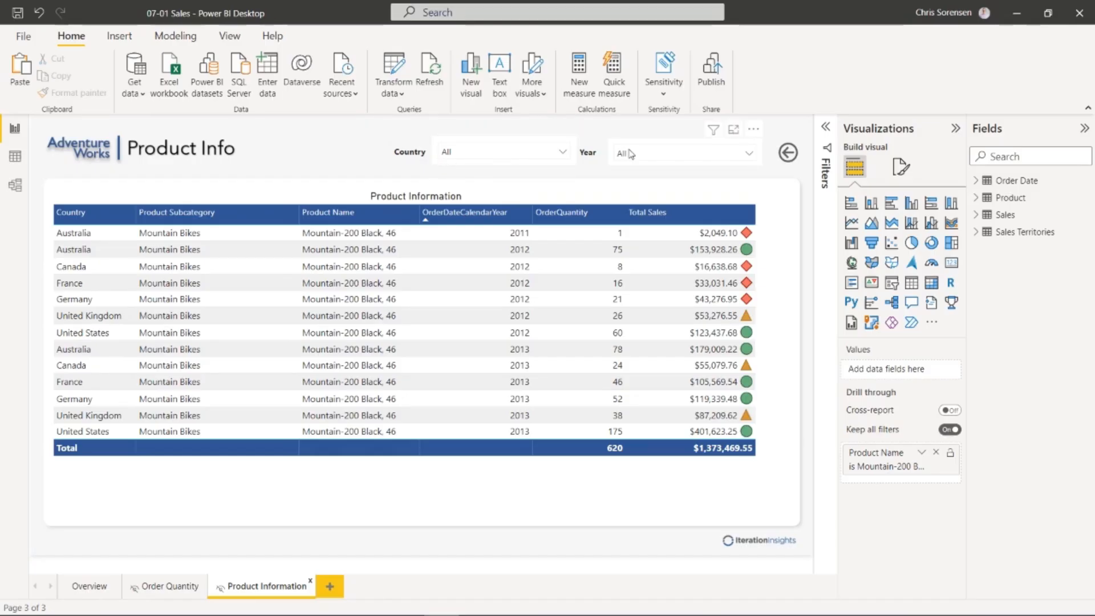
{"action": "left_click", "coordinate": [562, 152]}
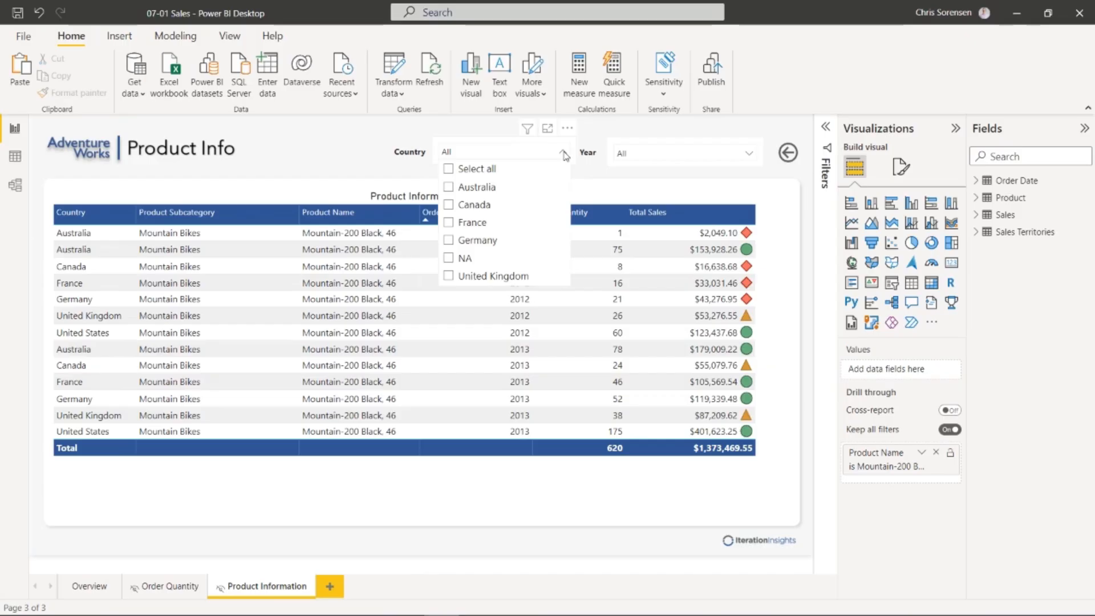
{"action": "left_click", "coordinate": [477, 187]}
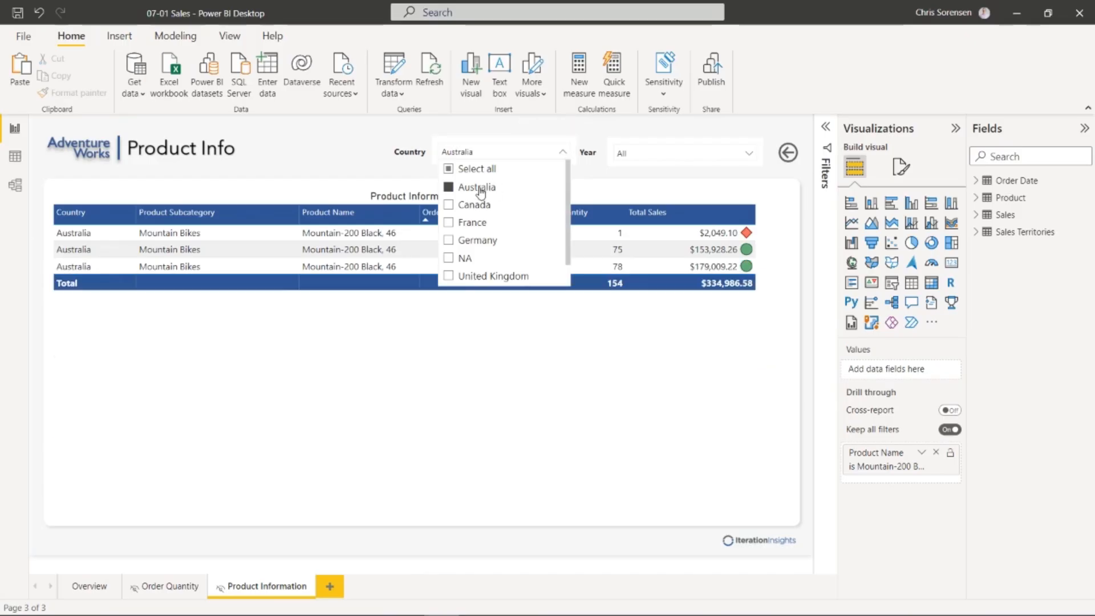
{"action": "left_click", "coordinate": [294, 157]}
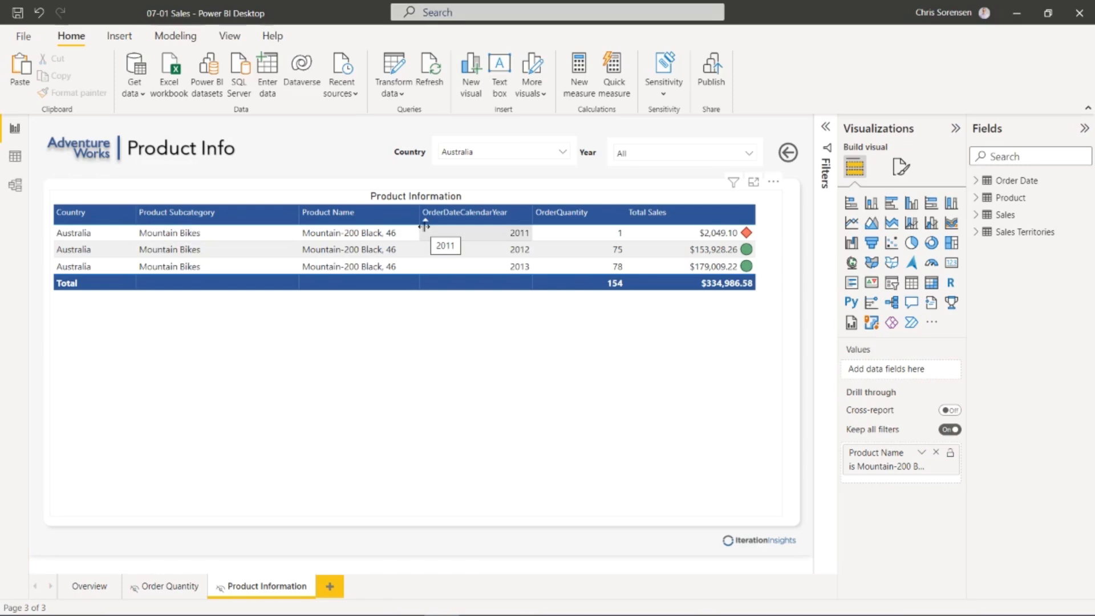
{"action": "left_click", "coordinate": [86, 587]}
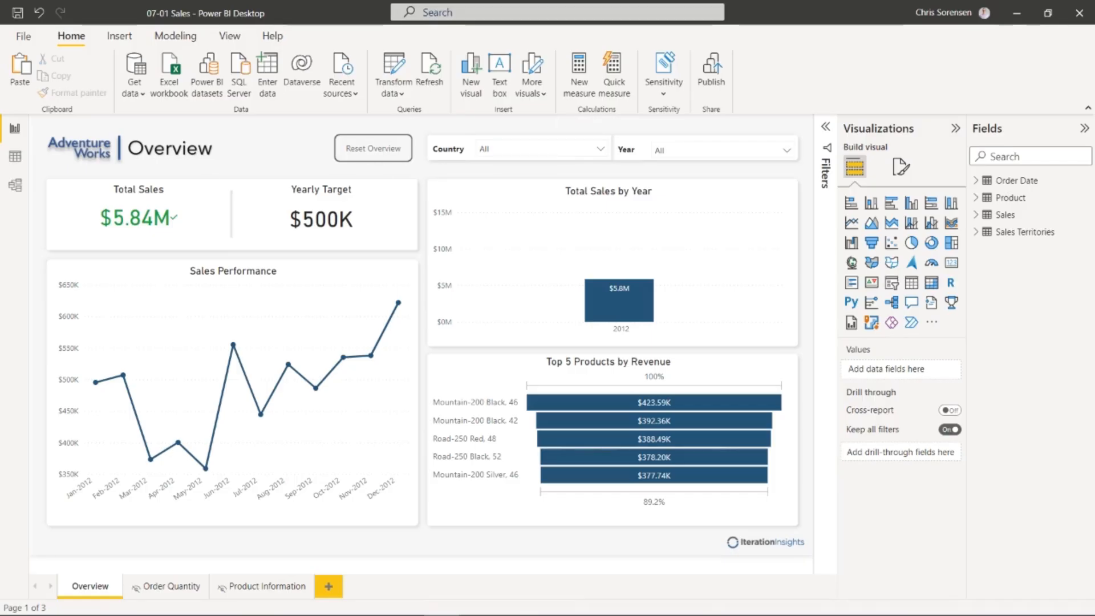
- Sync the Overview page's Country slicer with the Product Information page
{"action": "left_click", "coordinate": [230, 36]}
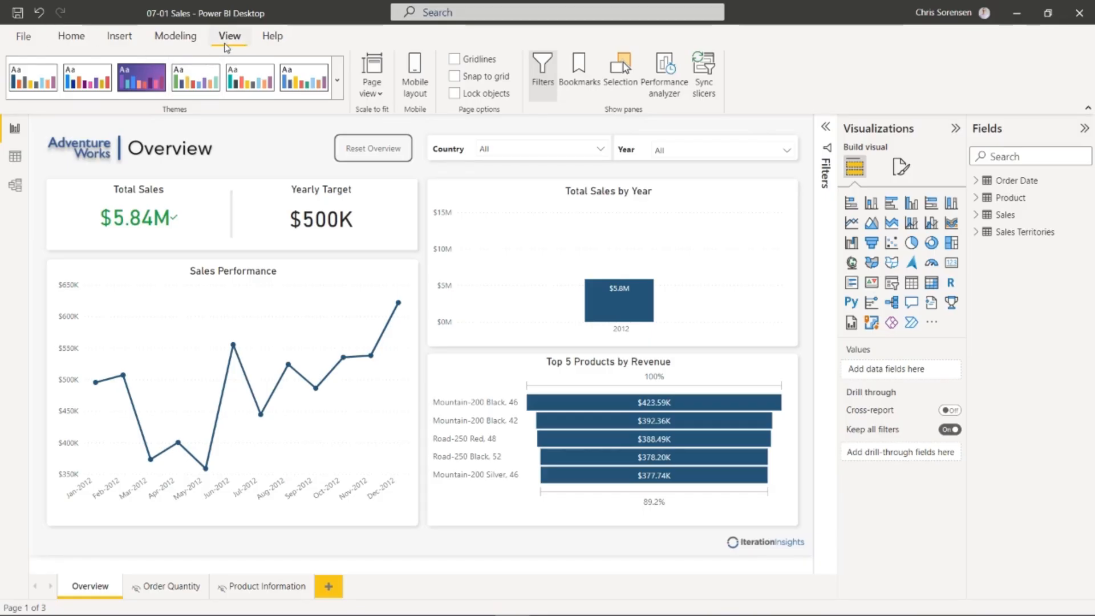
{"action": "left_click", "coordinate": [705, 75]}
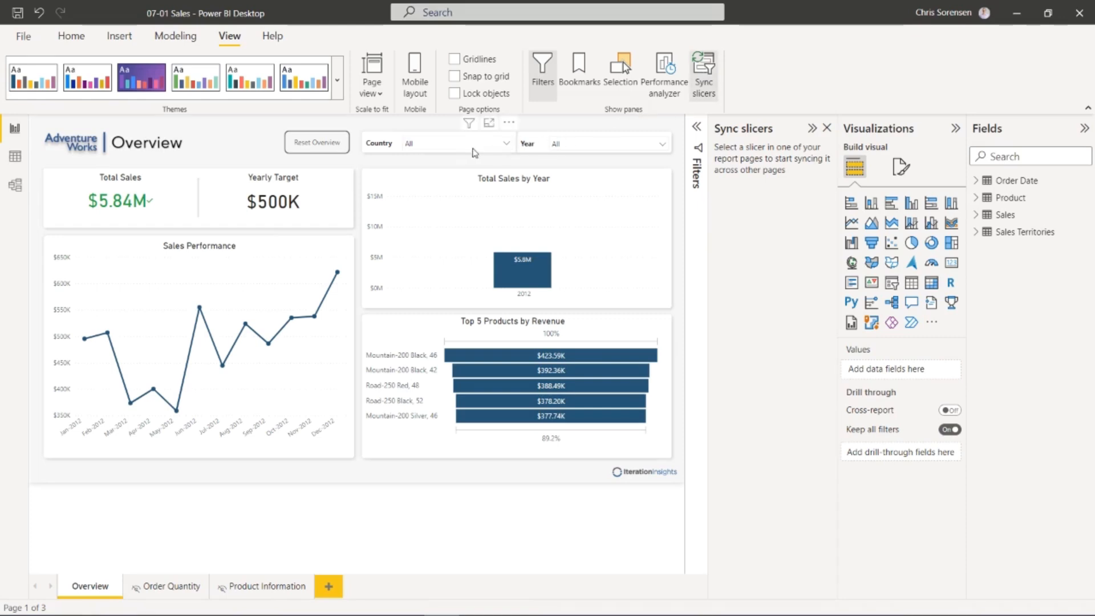
{"action": "left_click", "coordinate": [454, 143]}
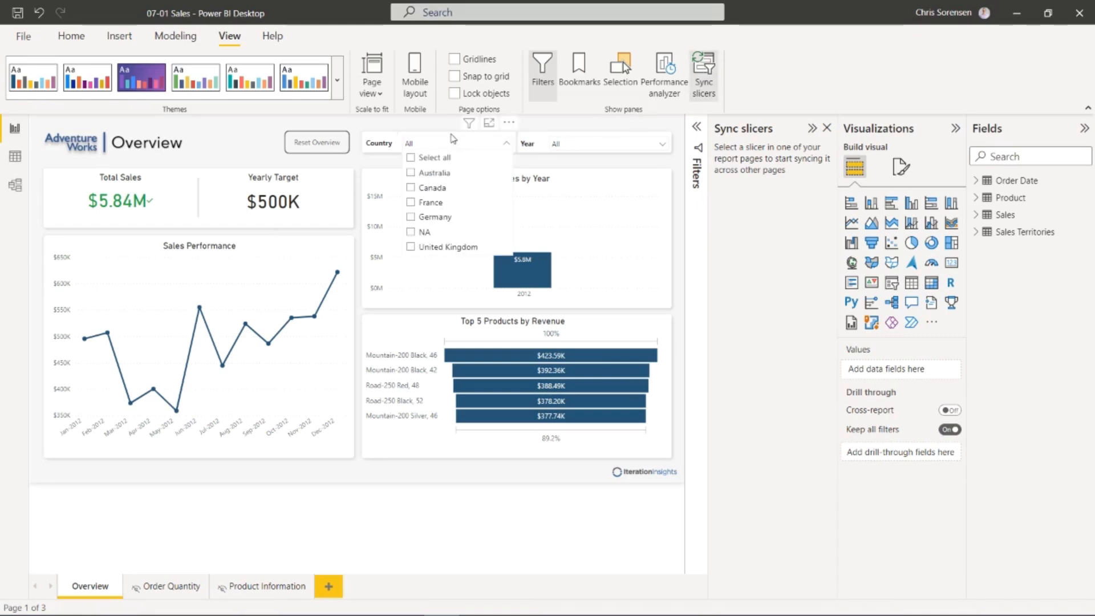
{"action": "left_click", "coordinate": [453, 138]}
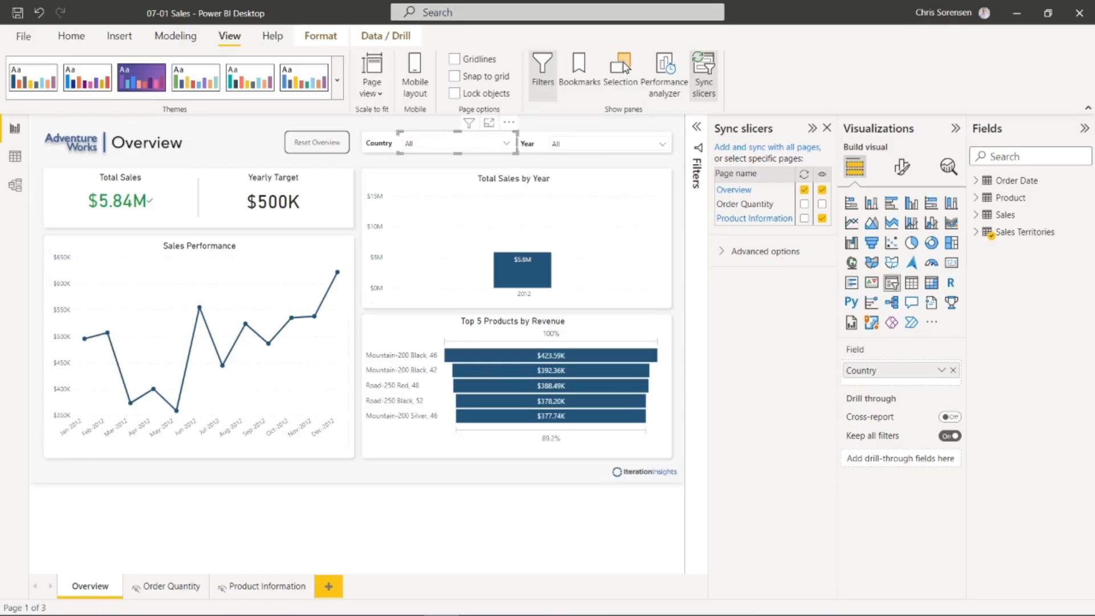
{"action": "left_click", "coordinate": [764, 251]}
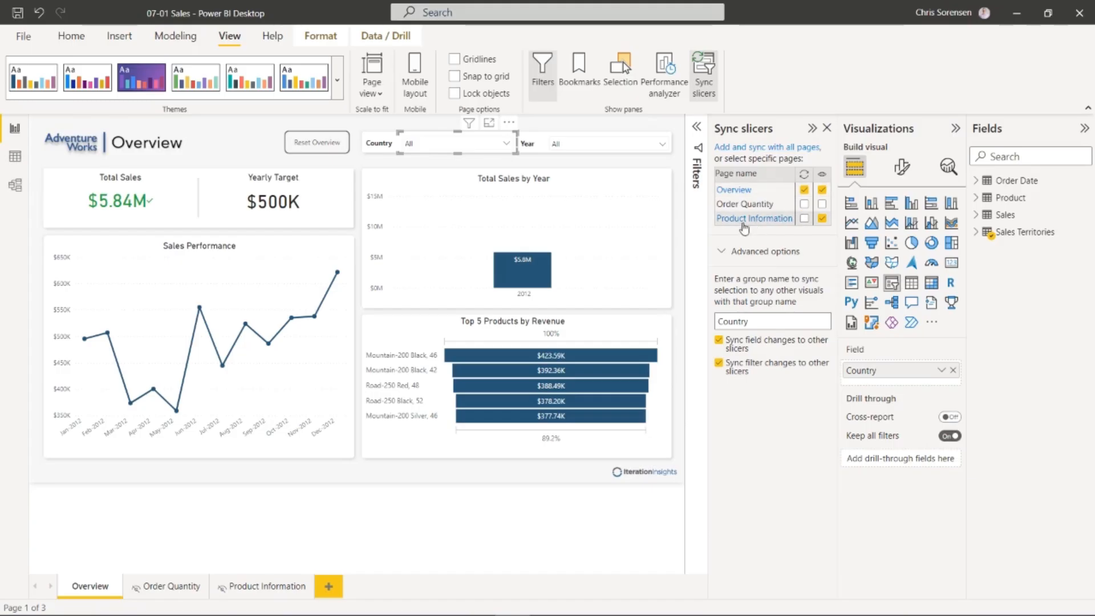
{"action": "left_click", "coordinate": [803, 220]}
{"action": "left_click", "coordinate": [456, 166]}
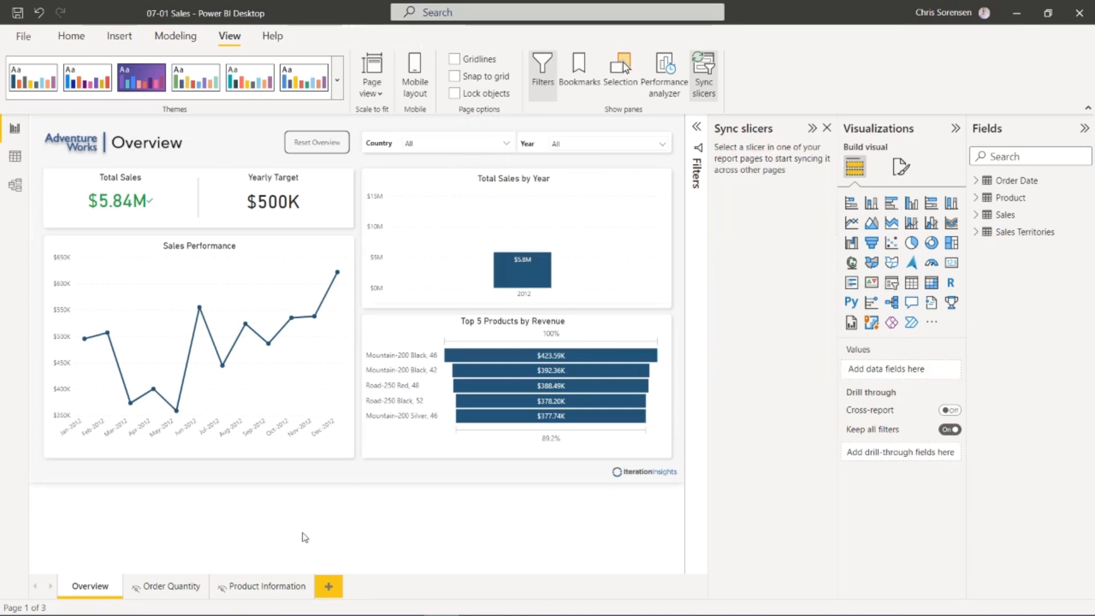
- Test the slicer sync by filtering Country to Canada on the Product Information page and returning to Overview
{"action": "left_click", "coordinate": [259, 587]}
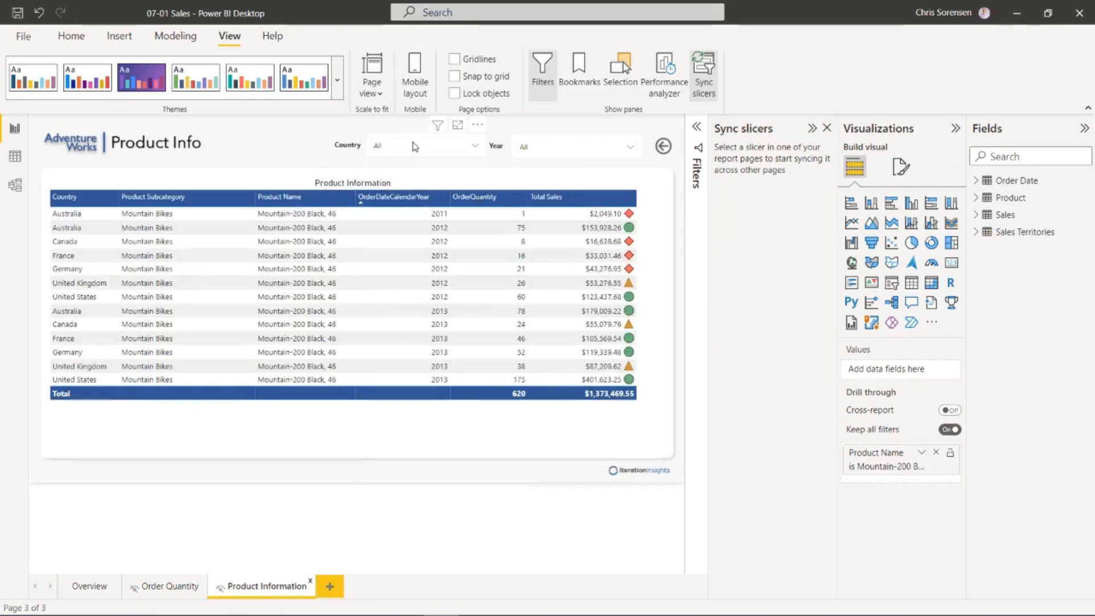
{"action": "left_click", "coordinate": [475, 145]}
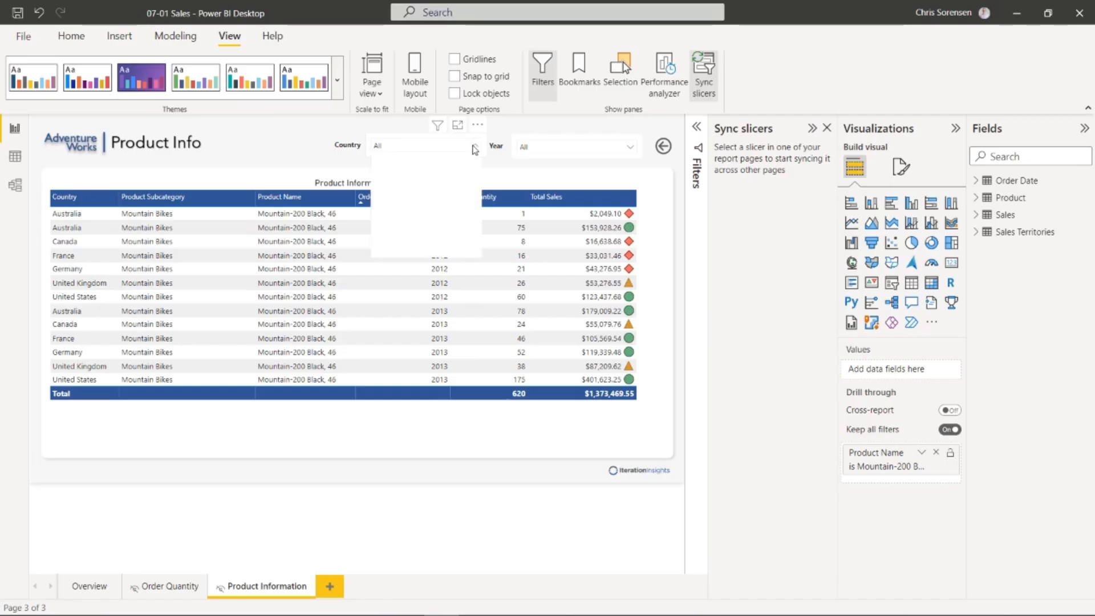
{"action": "left_click", "coordinate": [402, 192]}
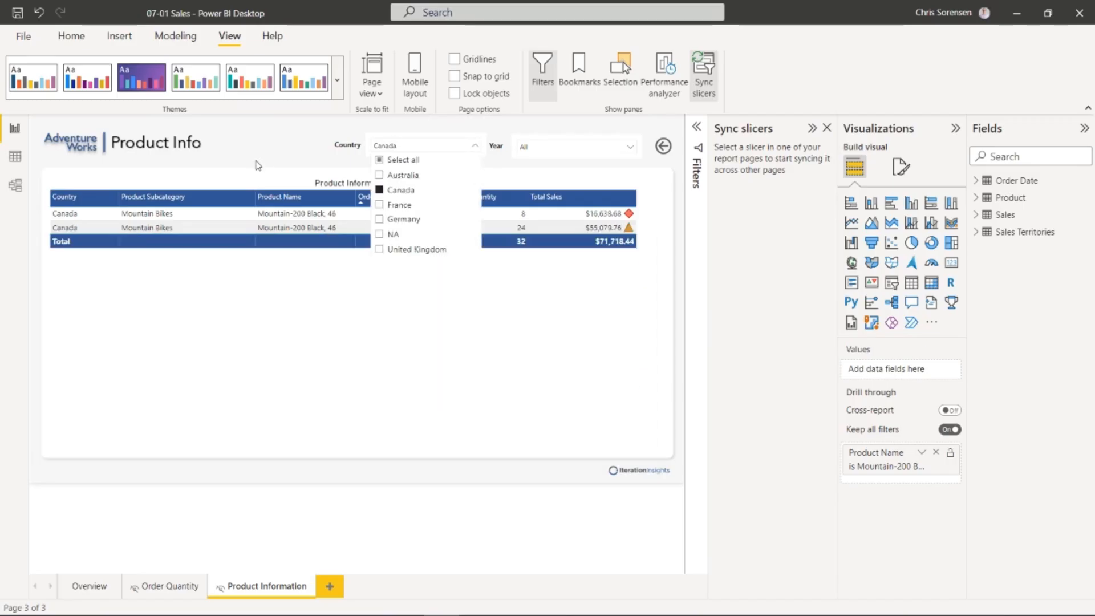
{"action": "left_click", "coordinate": [94, 589]}
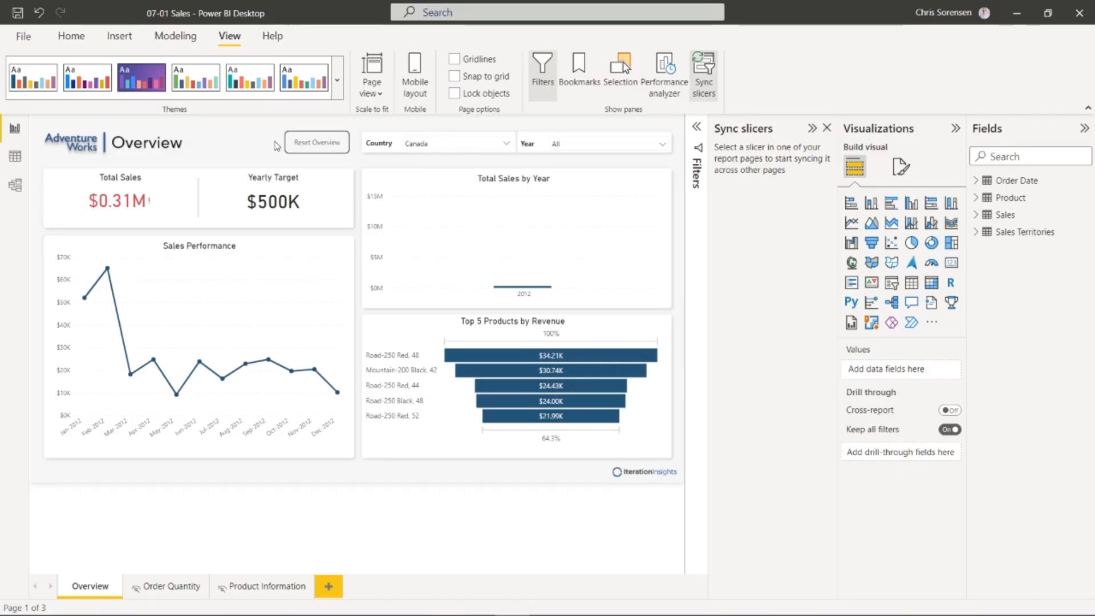
- Hide the synced Country slicer on the Product Information page and open that page to check it
{"action": "left_click", "coordinate": [444, 137]}
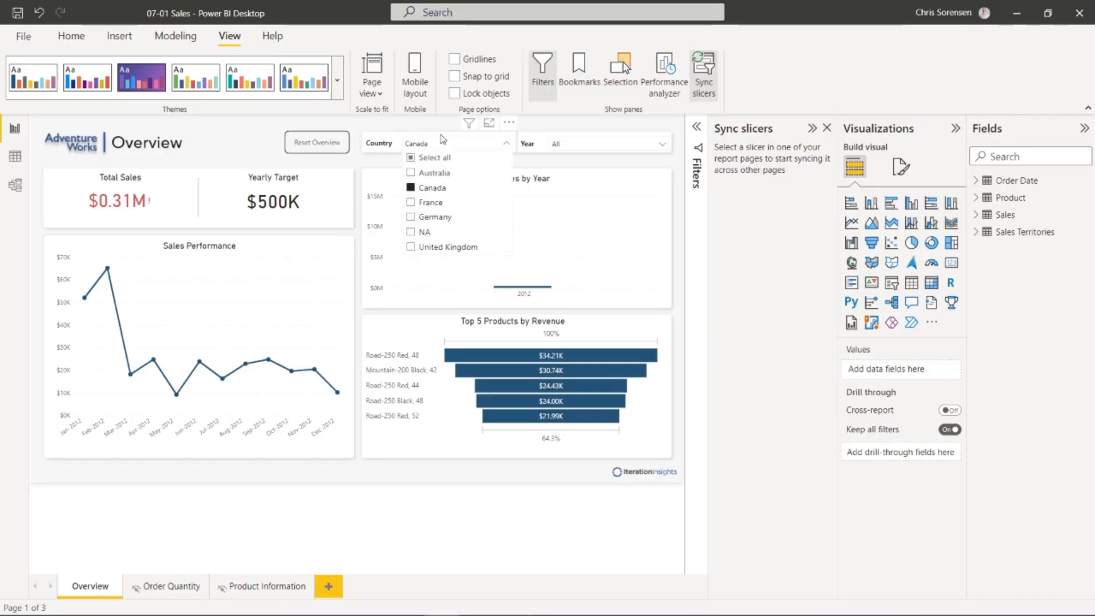
{"action": "left_click", "coordinate": [442, 135]}
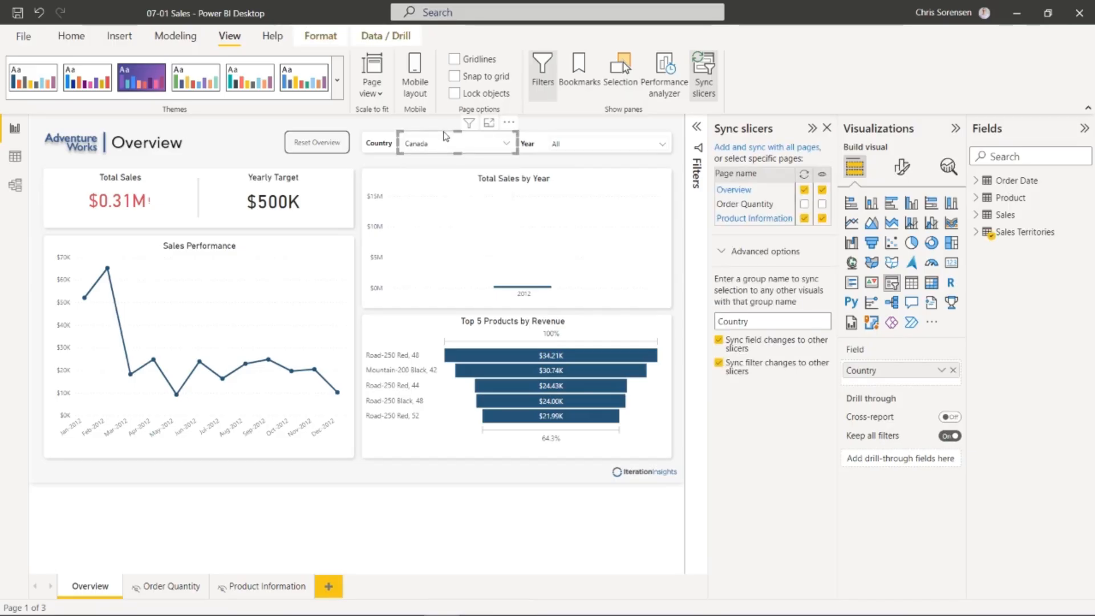
{"action": "left_click", "coordinate": [822, 219]}
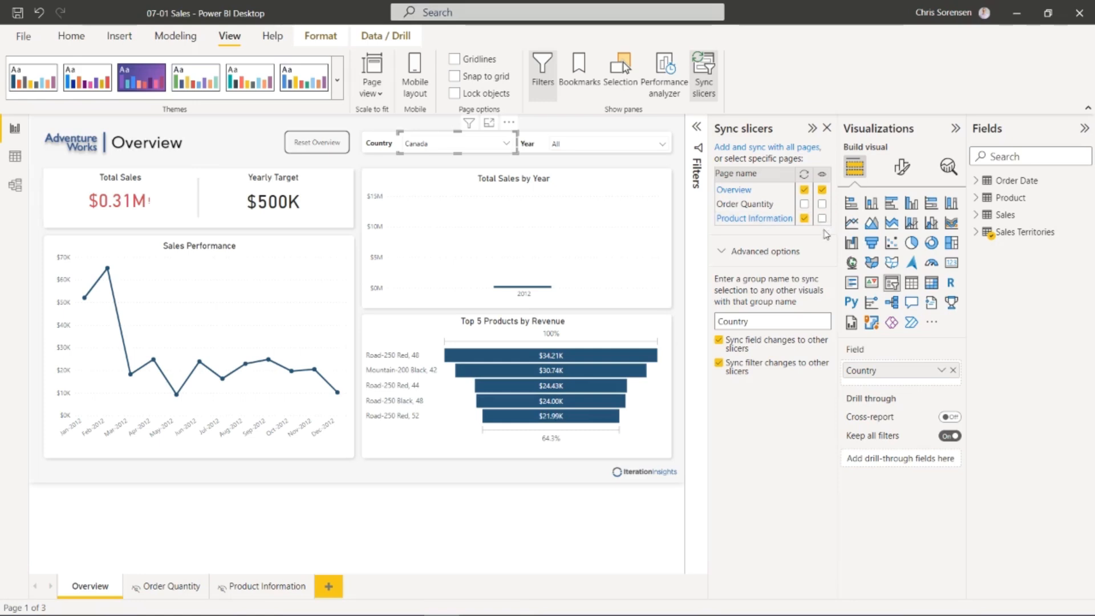
{"action": "left_click", "coordinate": [261, 588]}
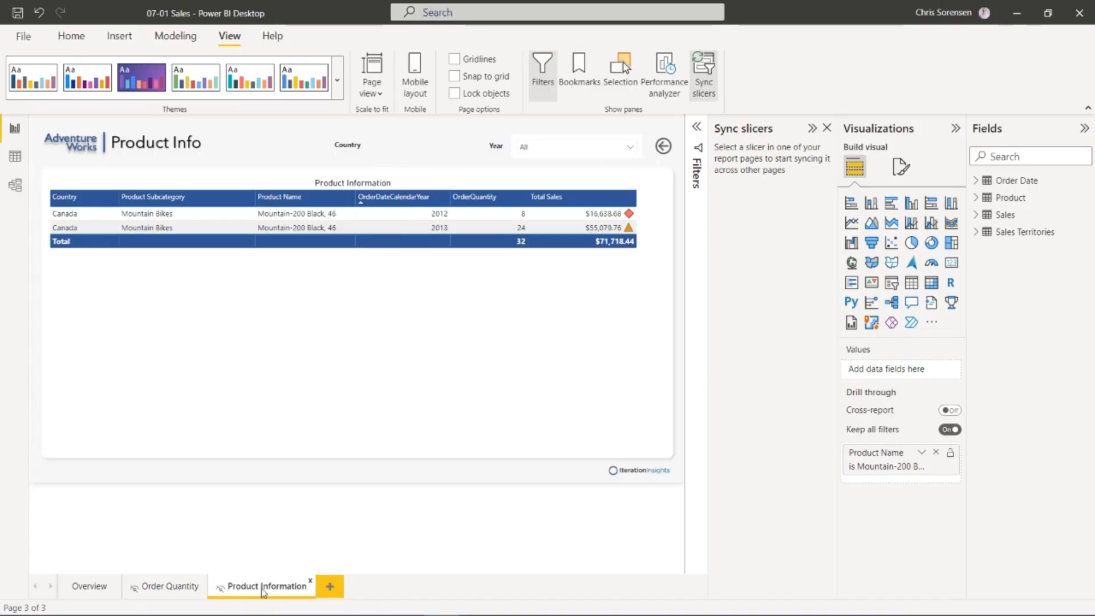
- Test the hidden slicer's sync by filtering Overview's Country slicer to Australia, checking the Product Information page and returning to Overview
{"action": "left_click", "coordinate": [83, 588]}
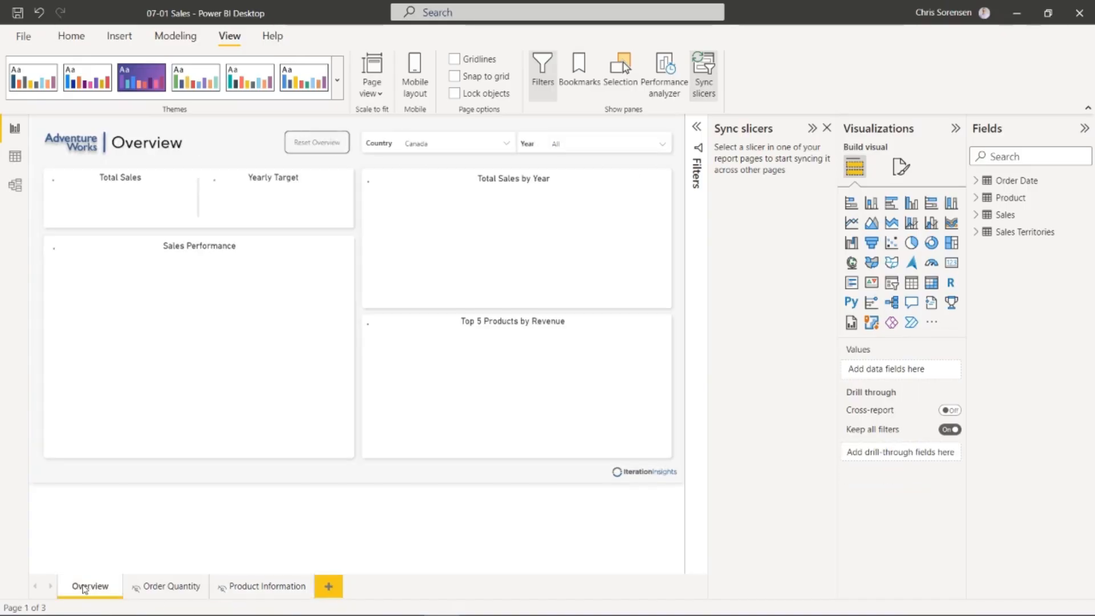
{"action": "left_click", "coordinate": [507, 145]}
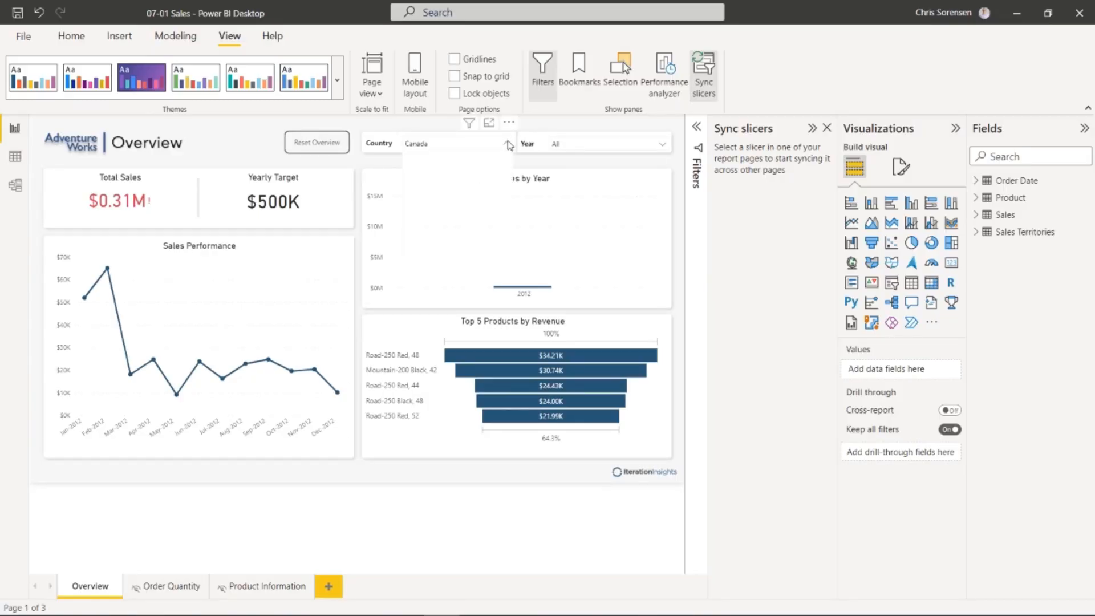
{"action": "left_click", "coordinate": [446, 174]}
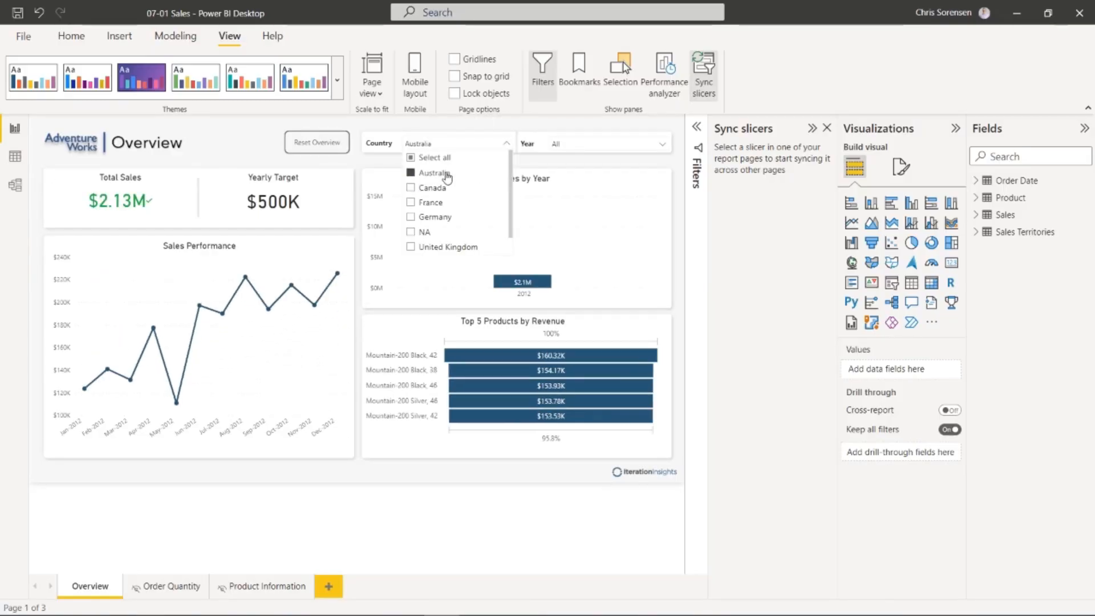
{"action": "left_click", "coordinate": [260, 145]}
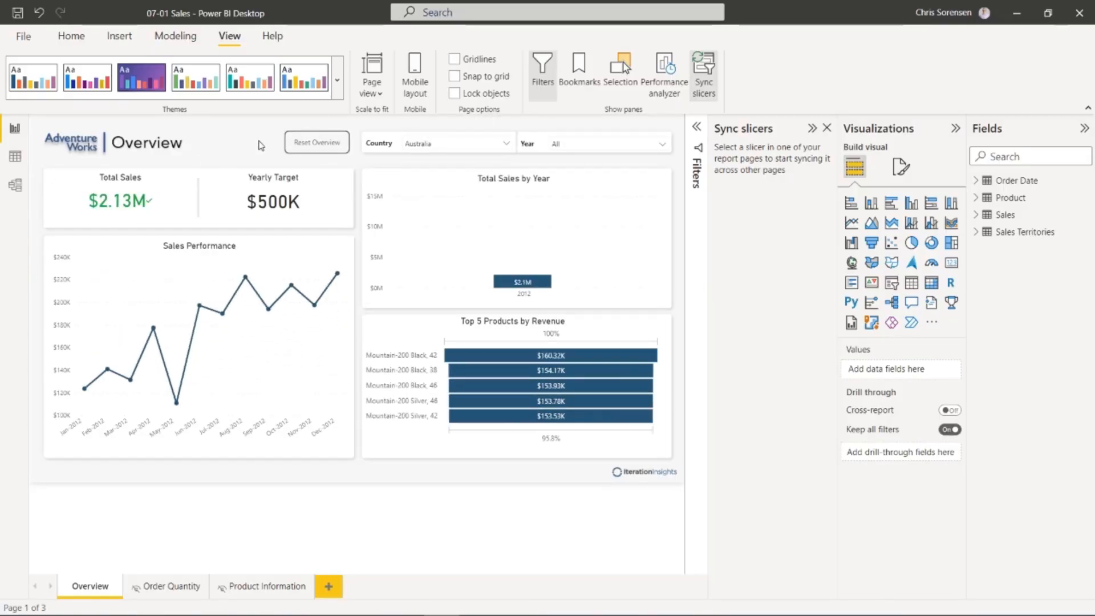
{"action": "left_click", "coordinate": [246, 589]}
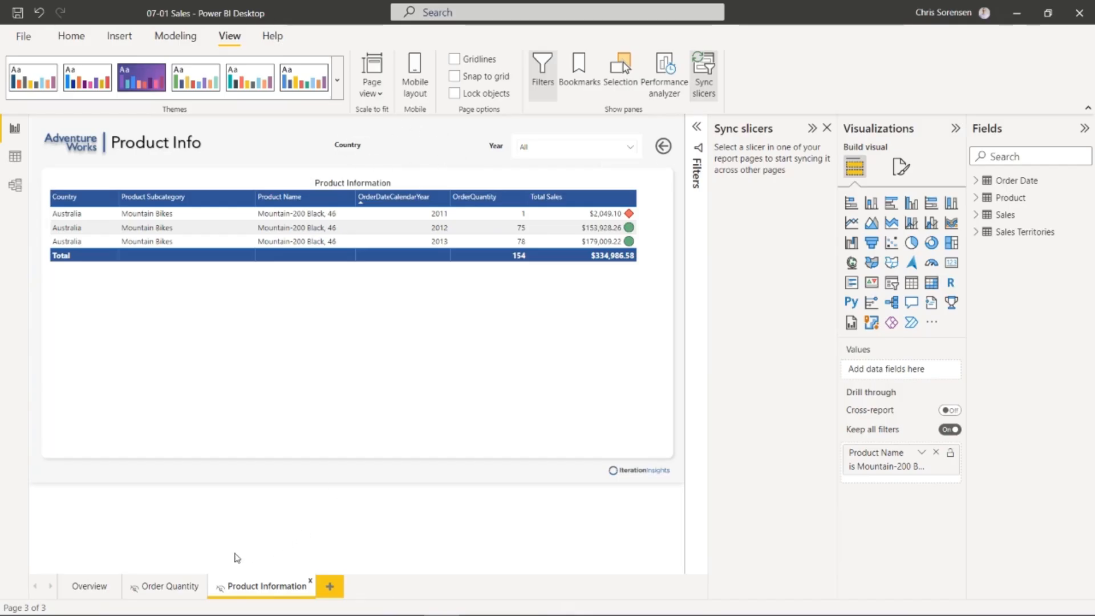
{"action": "left_click", "coordinate": [85, 590]}
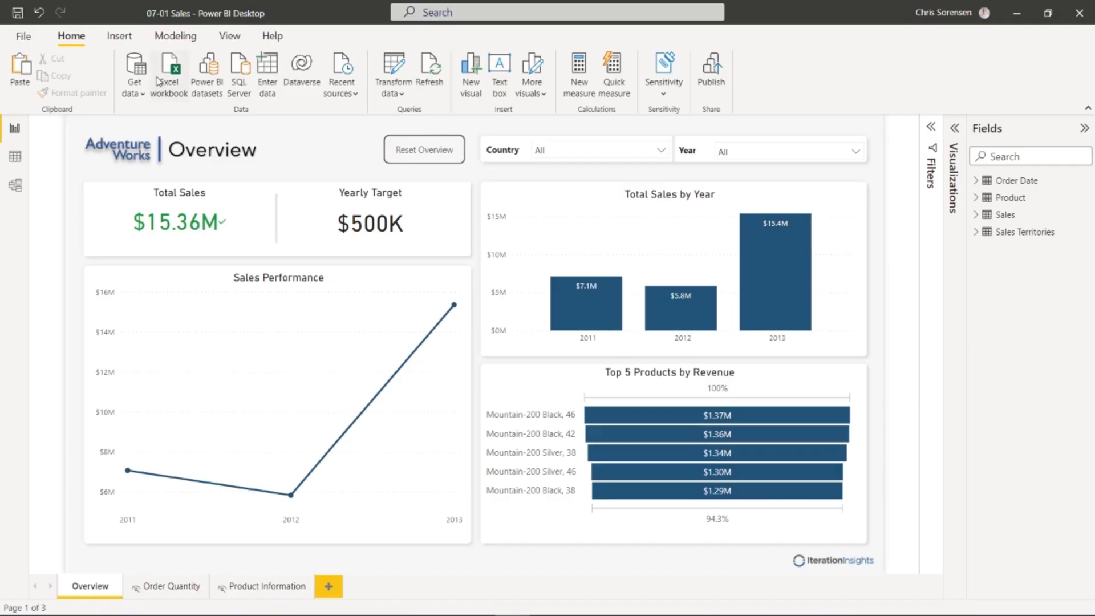
- Show the Selection pane and rename the two text boxes on Overview as Text box - Year and Text box - Country
{"action": "left_click", "coordinate": [229, 37]}
{"action": "left_click", "coordinate": [617, 80]}
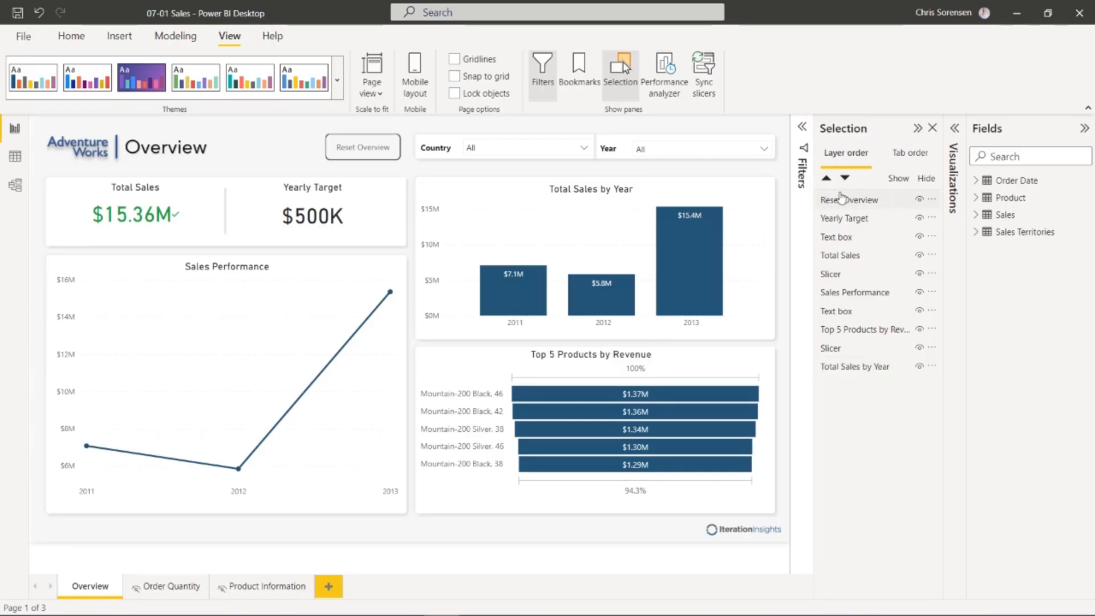
{"action": "left_click", "coordinate": [853, 240]}
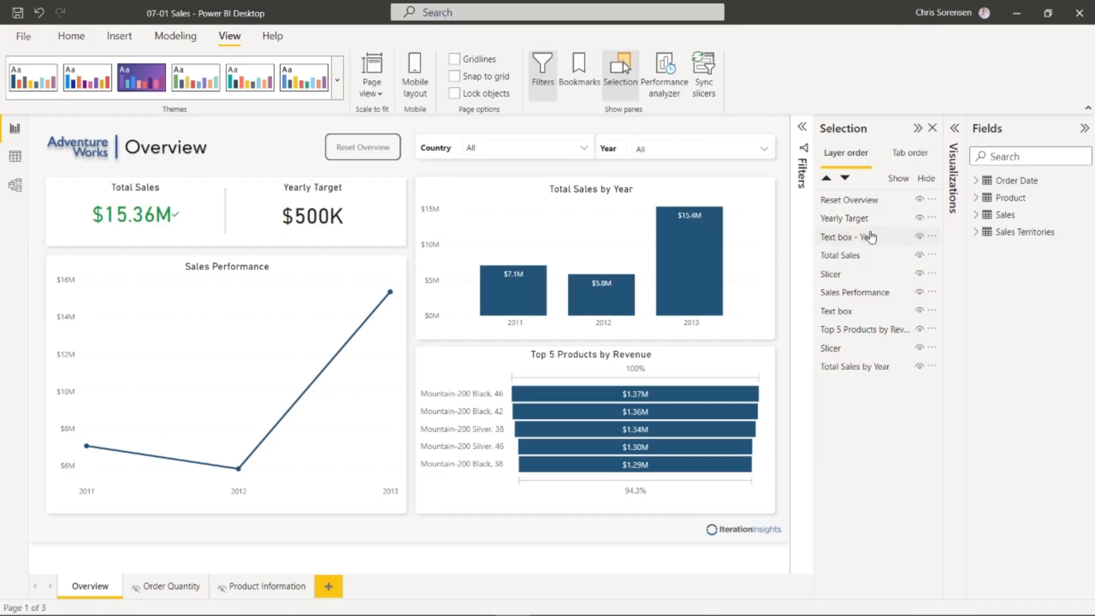
{"action": "left_click", "coordinate": [836, 311]}
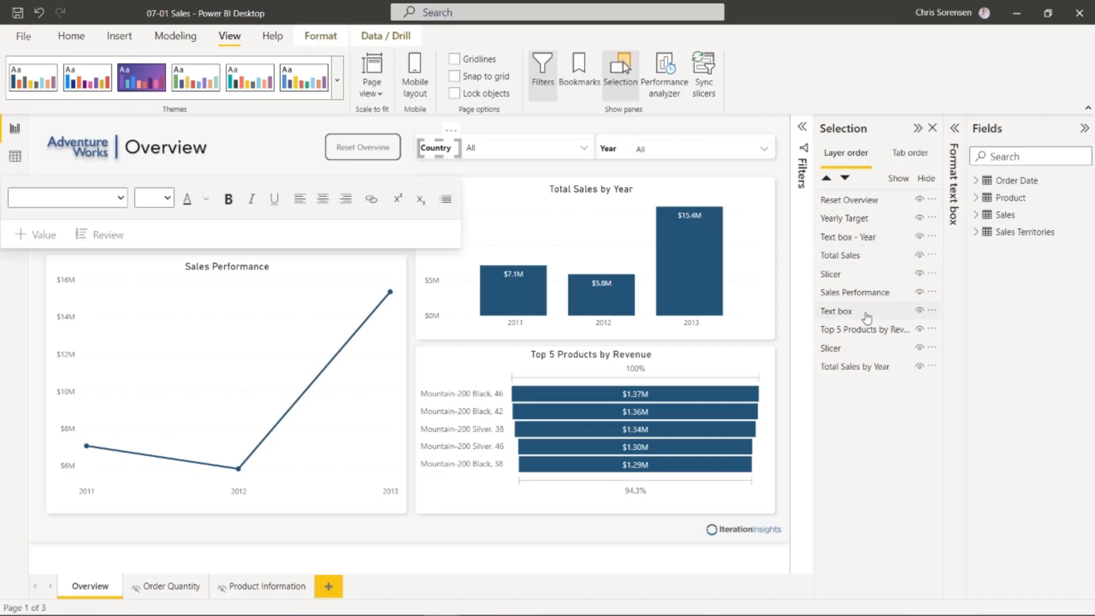
{"action": "double_click", "coordinate": [858, 311]}
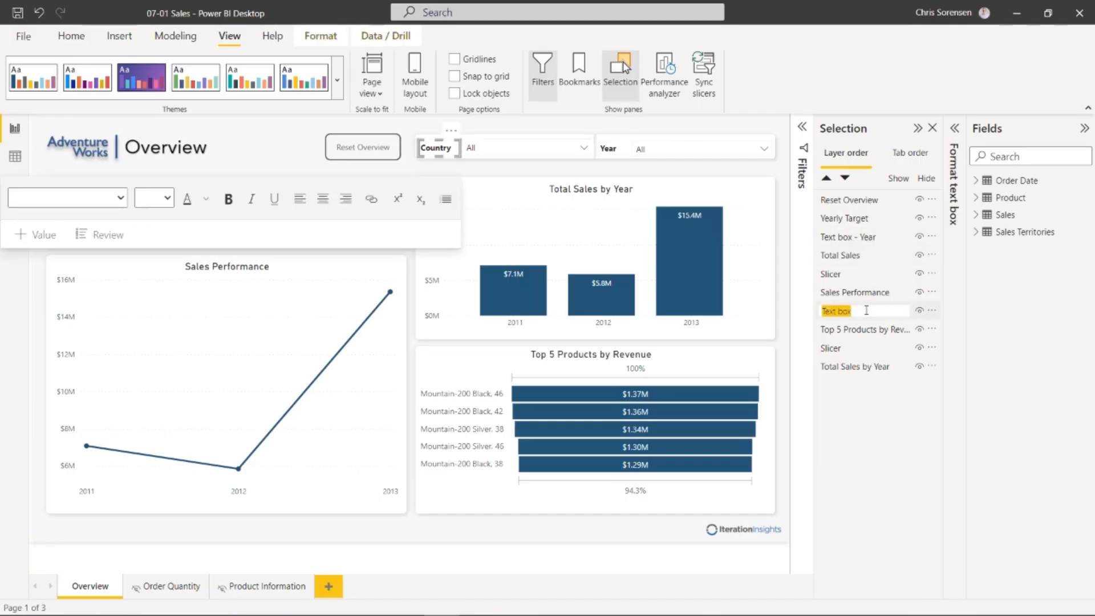
{"action": "left_click", "coordinate": [869, 310]}
{"action": "type", "text": "- Countr"}
{"action": "key", "text": "Return"}
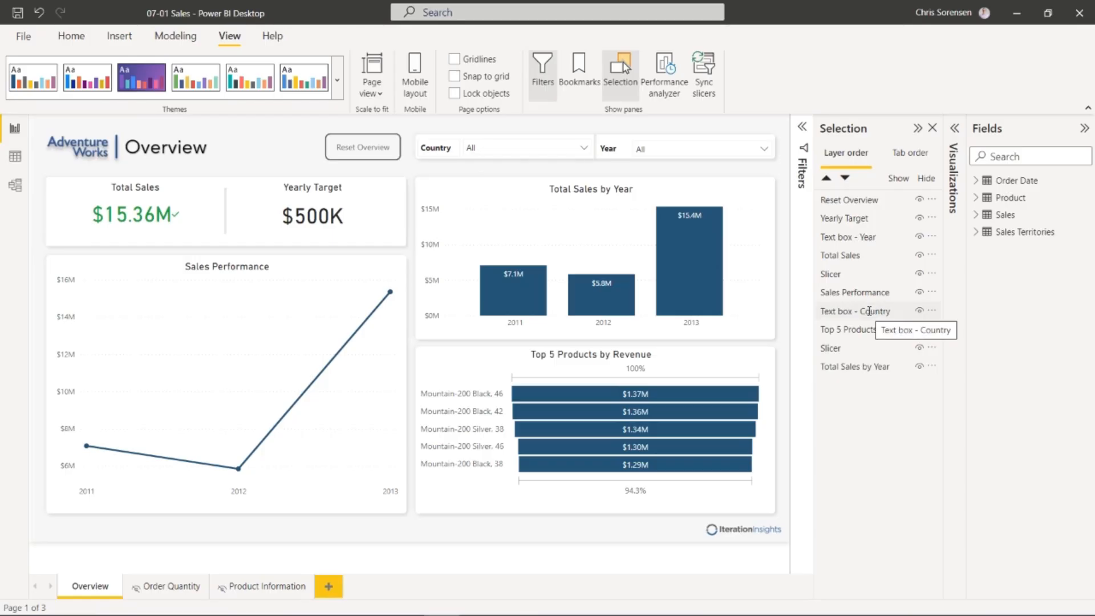
- Rename the Year slicer in the layer order as Slicer - Year
{"action": "left_click", "coordinate": [865, 277]}
{"action": "double_click", "coordinate": [865, 276]}
{"action": "type", "text": "-"}
{"action": "key", "text": "Return"}
- Rename the Country slicer in the layer order as Slicer - Country, correcting the capitalization
{"action": "left_click", "coordinate": [854, 351]}
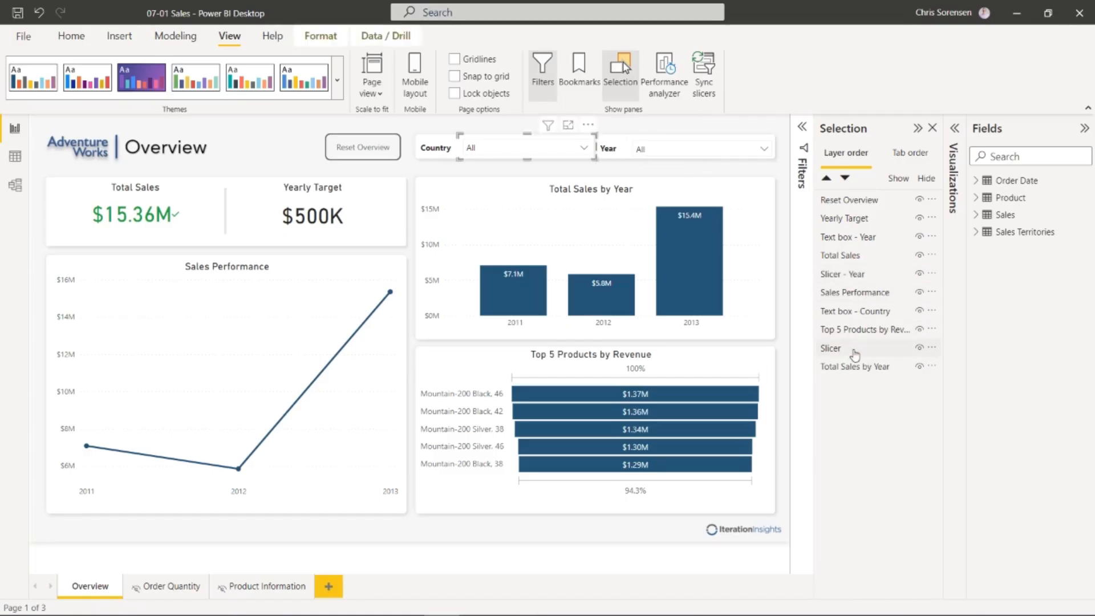
{"action": "double_click", "coordinate": [854, 349]}
{"action": "type", "text": "- Count"}
{"action": "key", "text": "Return"}
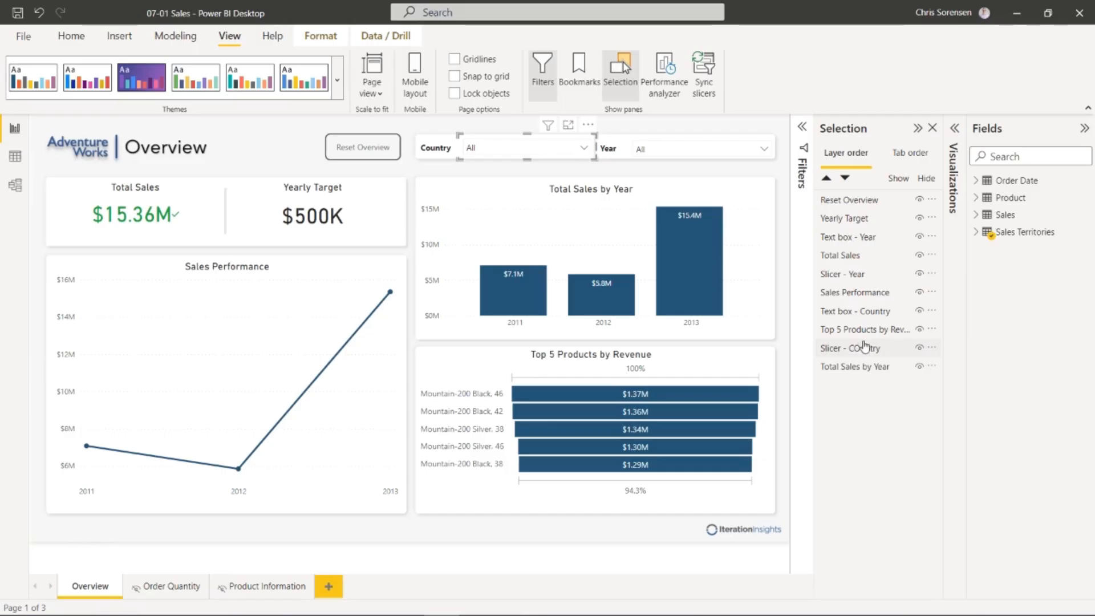
{"action": "double_click", "coordinate": [861, 354]}
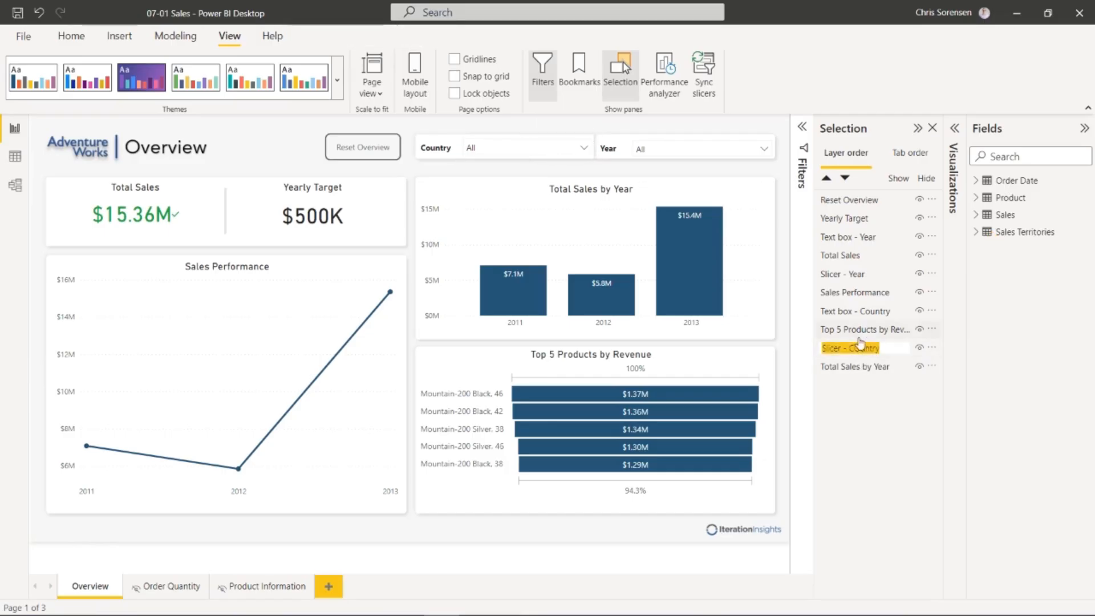
{"action": "left_click", "coordinate": [861, 349]}
{"action": "key", "text": "BackSpace"}
{"action": "type", "text": "o"}
{"action": "key", "text": "Return"}
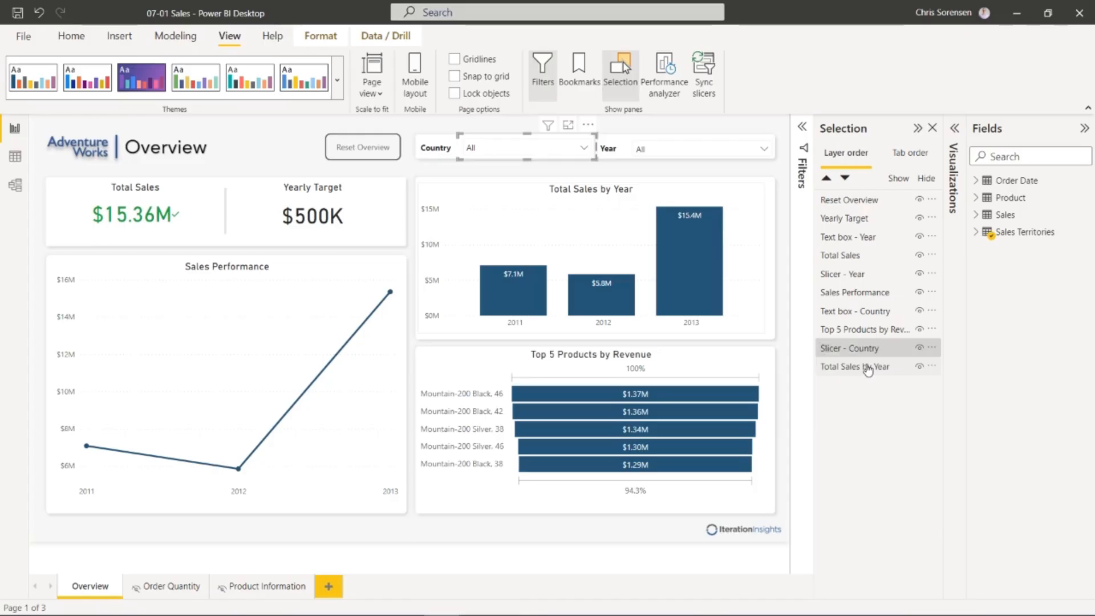
- Rename the Reset Overview object in the layer order as Button - Reset Overview
{"action": "double_click", "coordinate": [839, 201]}
{"action": "left_click", "coordinate": [823, 200]}
{"action": "type", "text": "But"}
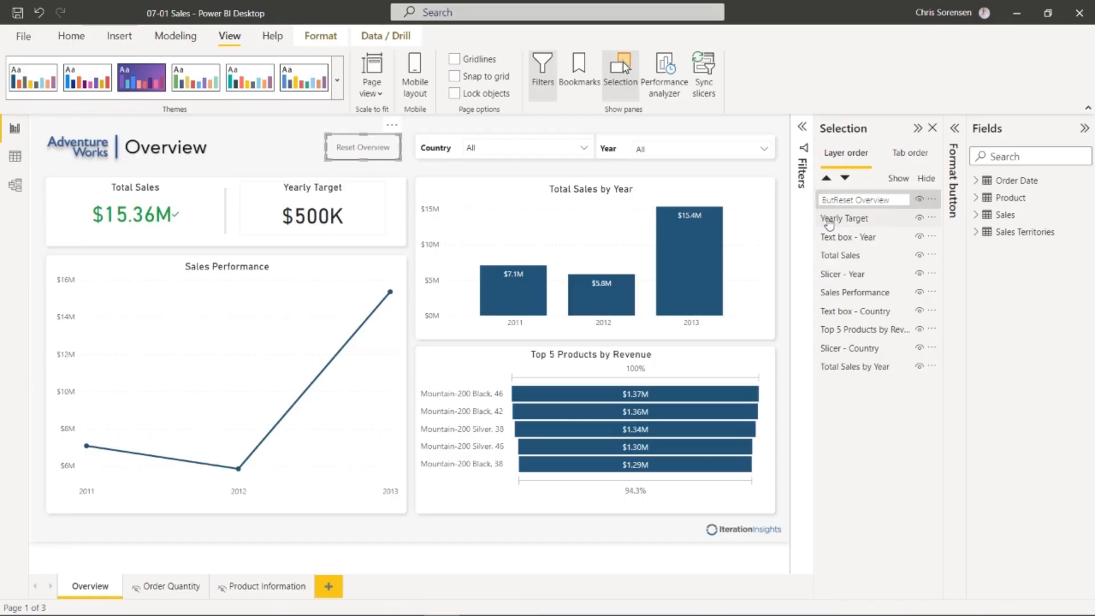
{"action": "type", "text": "t"}
{"action": "type", "text": "o"}
{"action": "type", "text": "n -"}
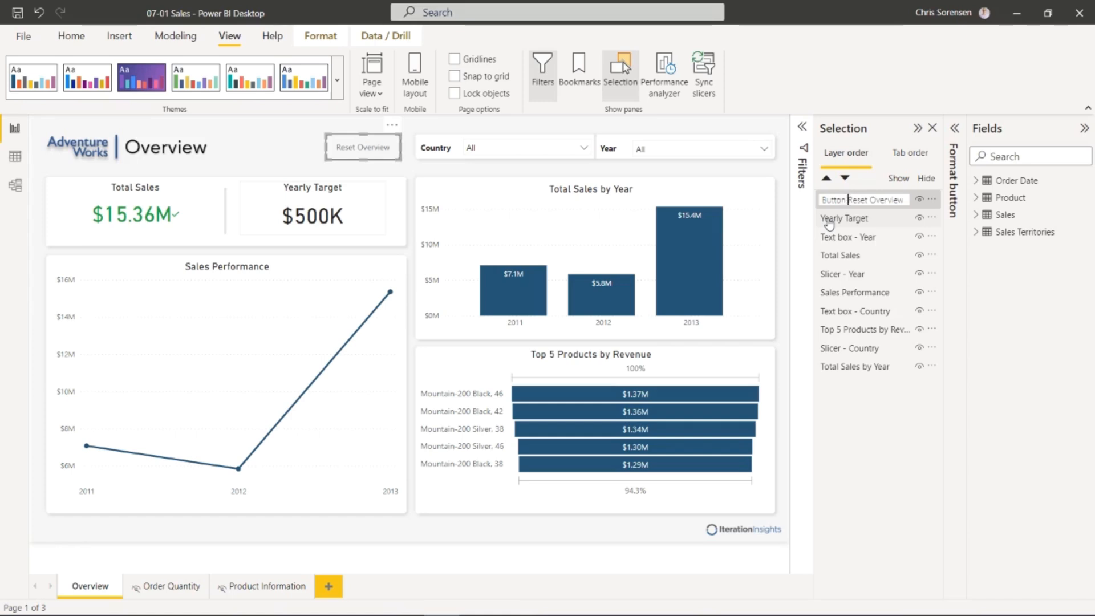
{"action": "key", "text": "Return"}
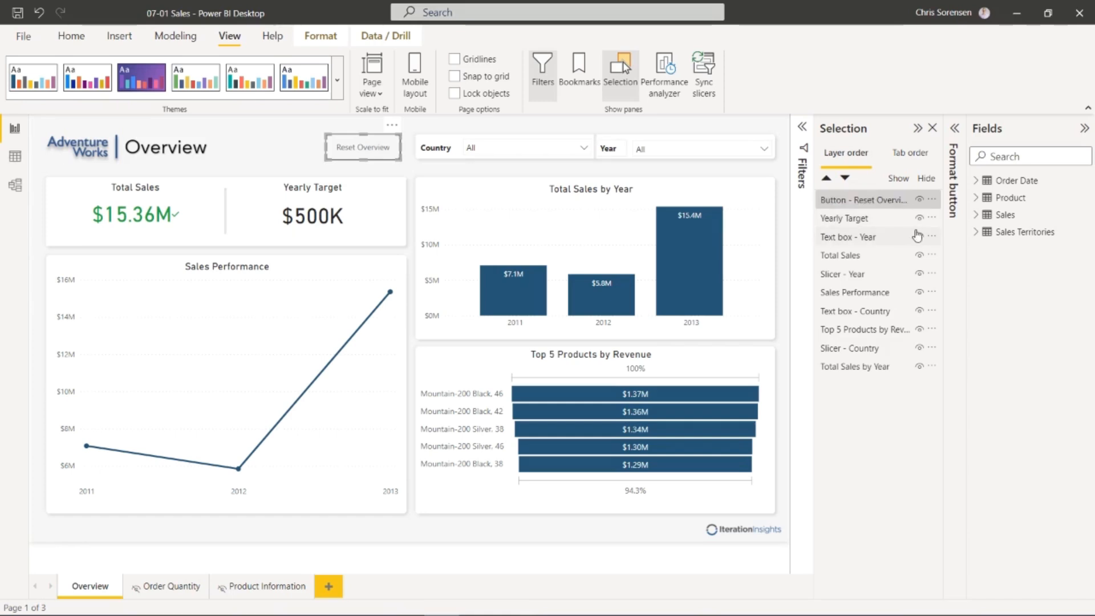
- Widen the Selection pane to fit the full names, and hide the Reset Overview button and show it again
{"action": "left_click_drag", "start_coordinate": [814, 177], "coordinate": [786, 178]}
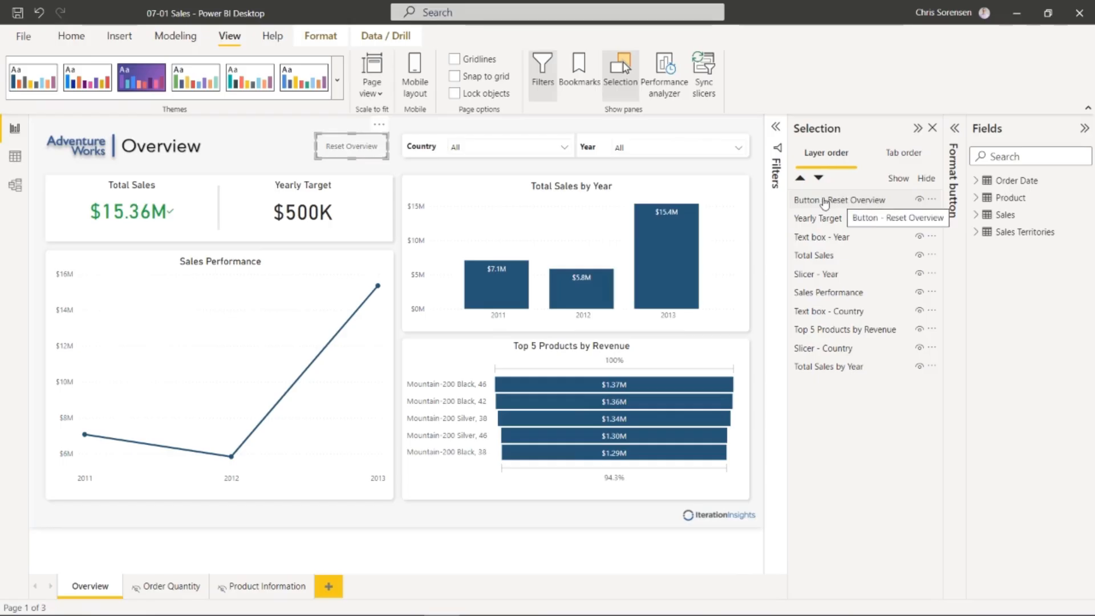
{"action": "left_click", "coordinate": [919, 201]}
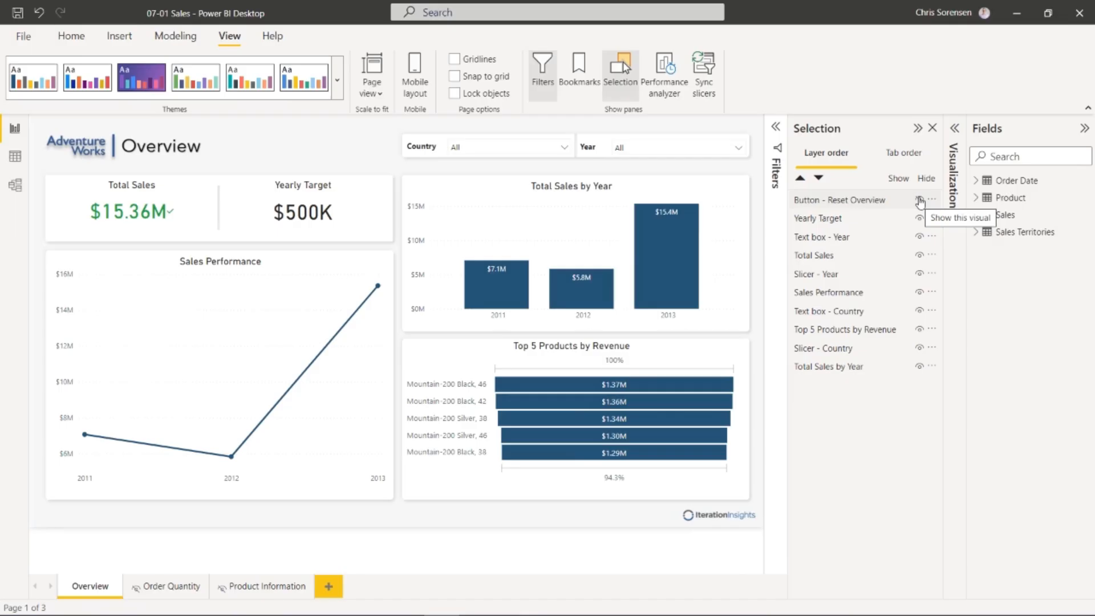
{"action": "left_click", "coordinate": [919, 200]}
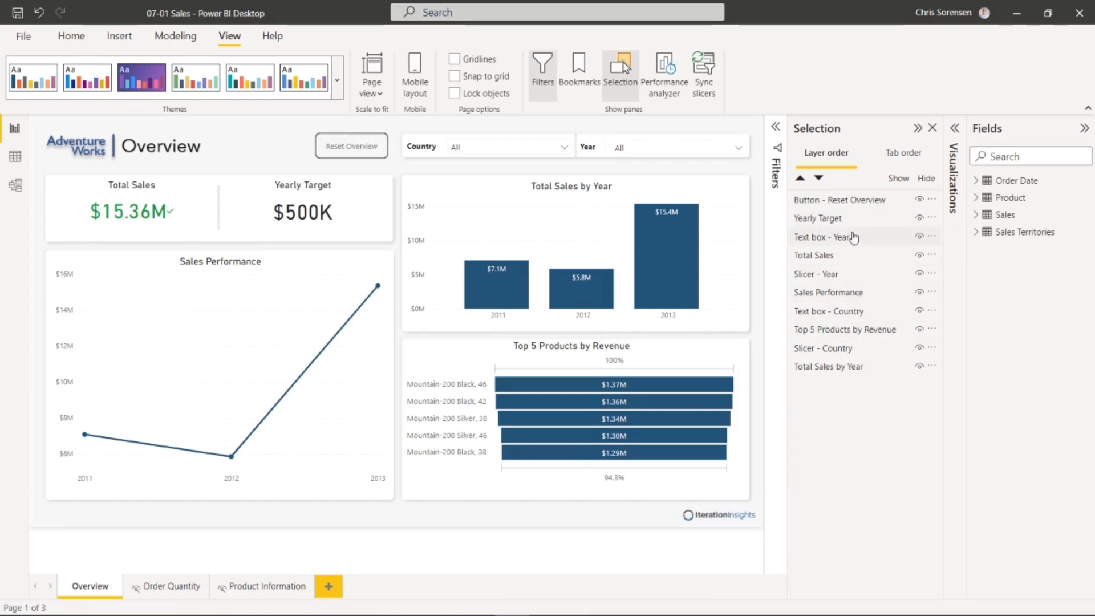
- Move the Country text box and slicer, followed by the Year text box and slicer, to the front of the layer order
{"action": "left_click_drag", "start_coordinate": [876, 312], "coordinate": [873, 209]}
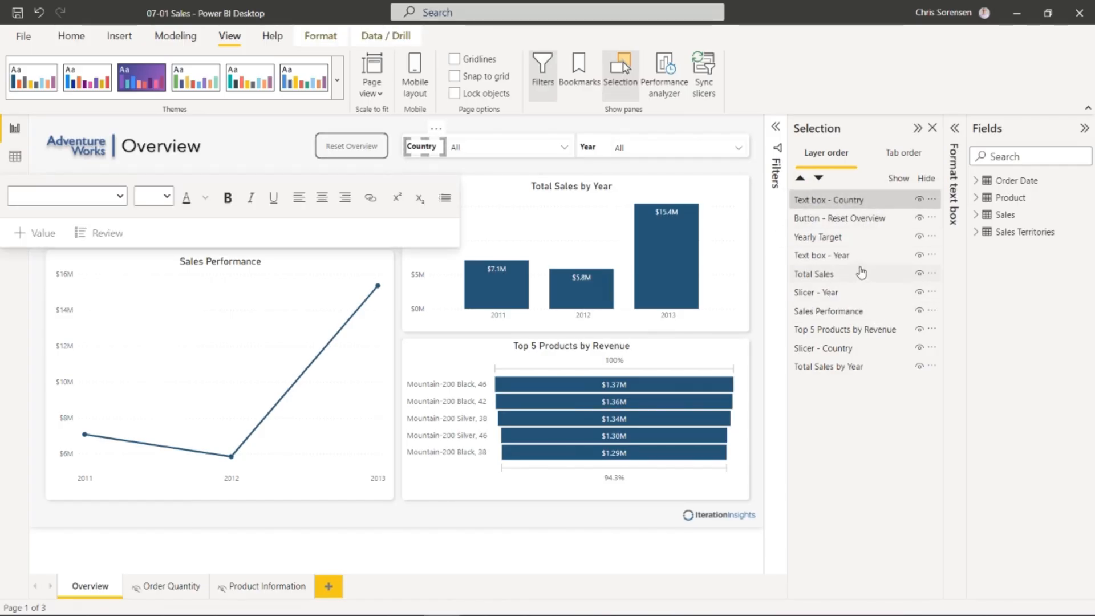
{"action": "left_click_drag", "start_coordinate": [838, 347], "coordinate": [861, 245]}
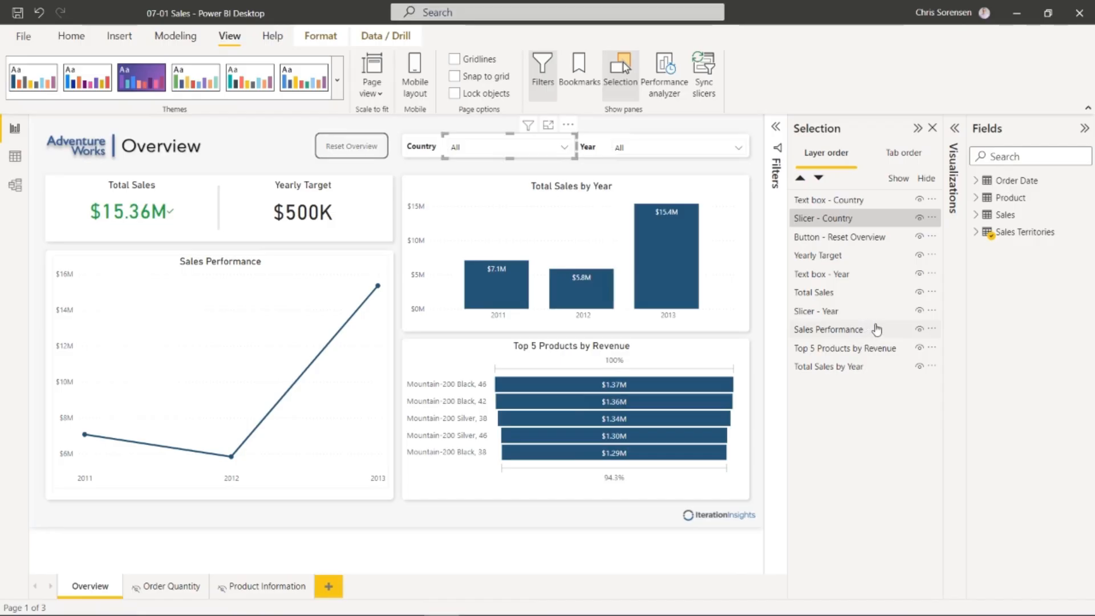
{"action": "left_click_drag", "start_coordinate": [864, 274], "coordinate": [867, 237]}
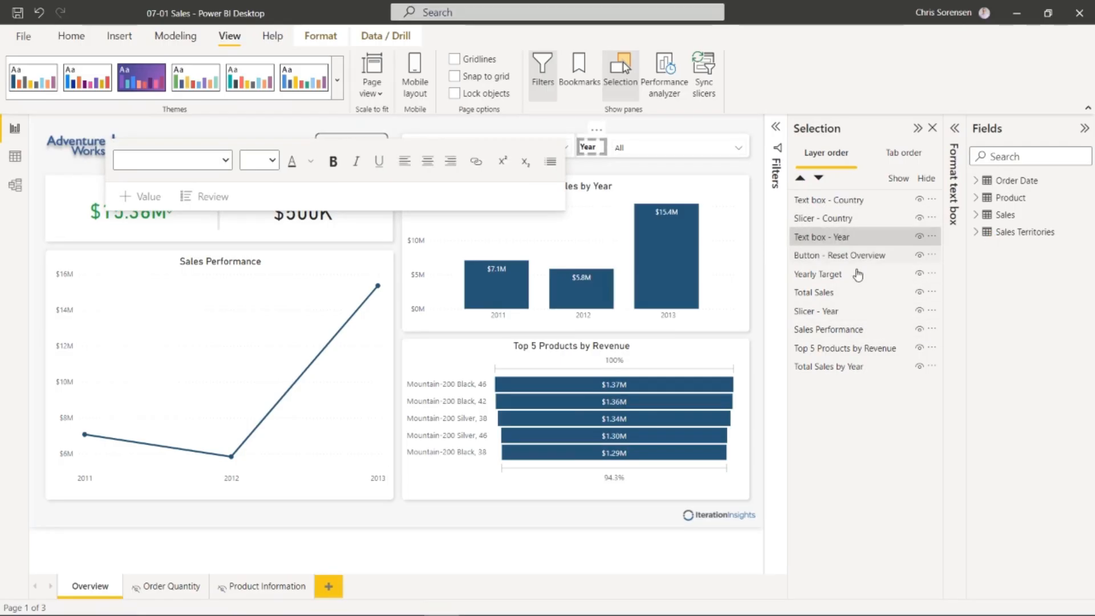
{"action": "left_click_drag", "start_coordinate": [872, 311], "coordinate": [865, 255]}
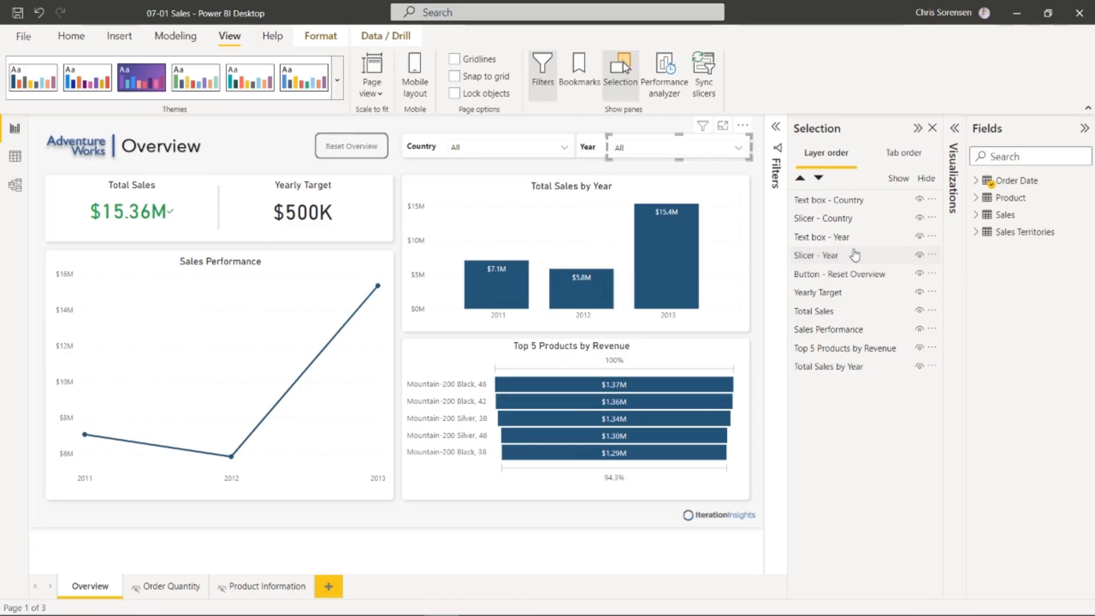
- Display the tab order and step keyboard focus through the Overview visuals from the Reset Overview button to examine the sequence
{"action": "left_click", "coordinate": [903, 154]}
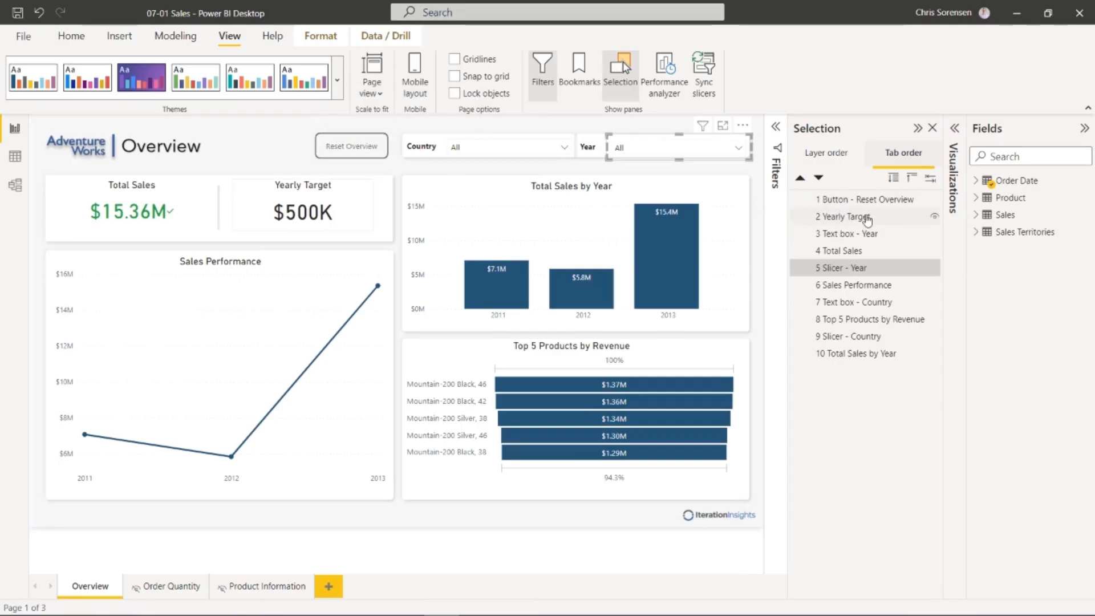
{"action": "left_click", "coordinate": [319, 141]}
{"action": "key", "text": "Tab"}
{"action": "key", "text": "Tab"}
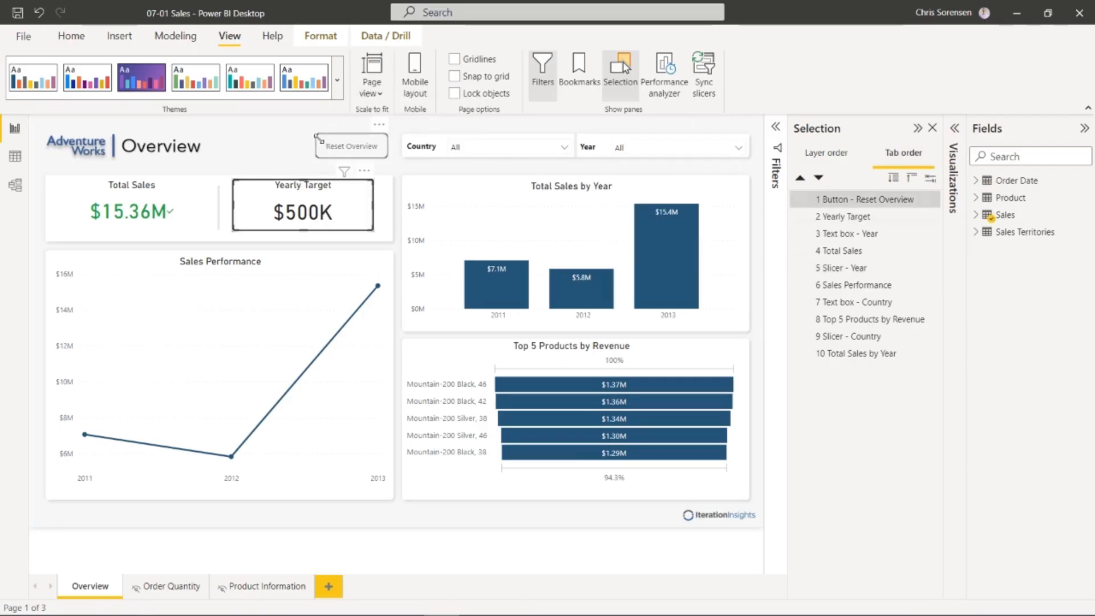
{"action": "key", "text": "Tab"}
{"action": "key", "text": "Tab"}
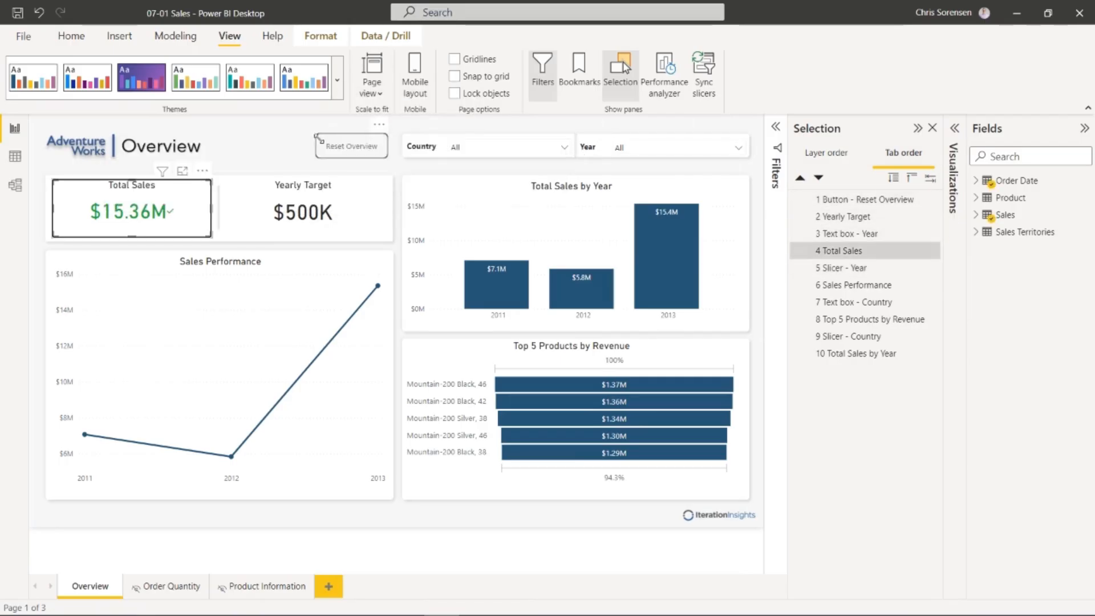
{"action": "key", "text": "Tab"}
{"action": "key", "text": "Tab"}
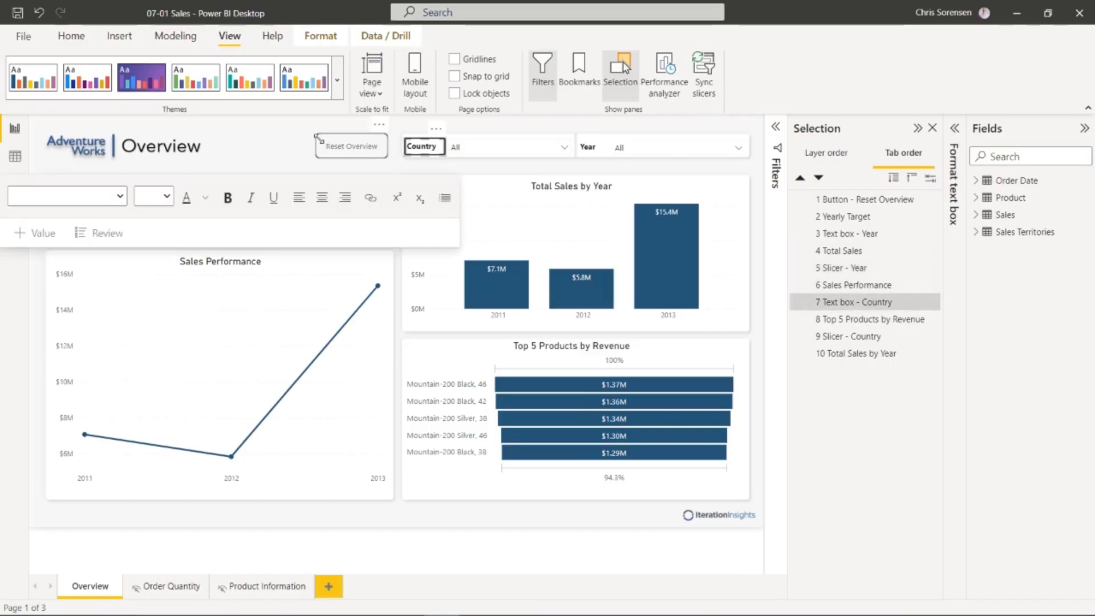
{"action": "left_click", "coordinate": [269, 153]}
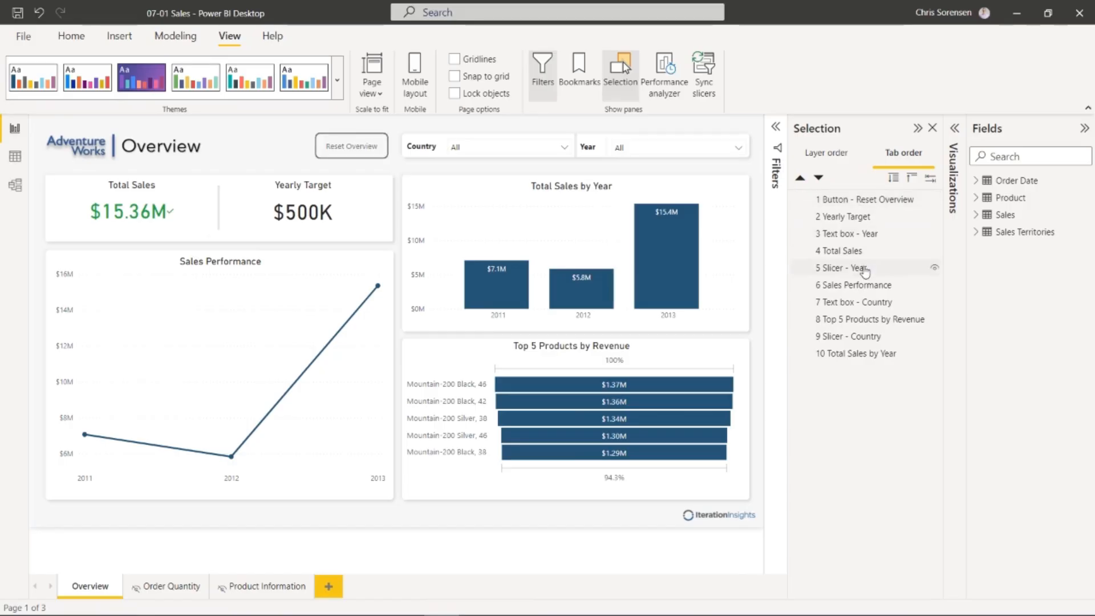
- Reorder the tab sequence after the Reset Overview button: Country text box and slicer, Year text box and slicer, Total Sales, Yearly Target, Total Sales by Year
{"action": "left_click_drag", "start_coordinate": [872, 302], "coordinate": [873, 213]}
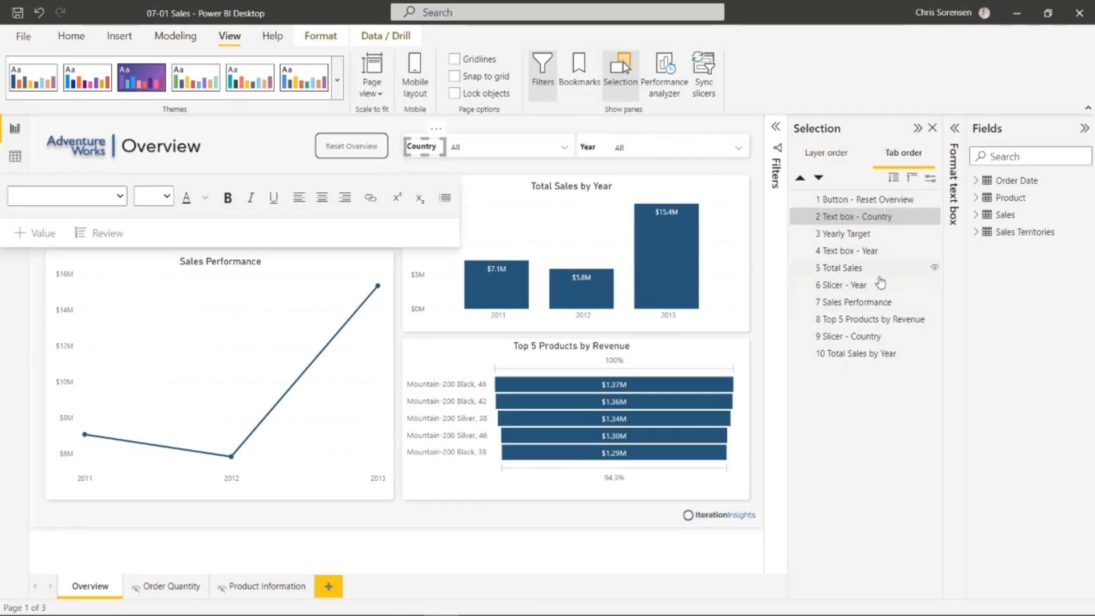
{"action": "left_click_drag", "start_coordinate": [877, 340], "coordinate": [880, 235]}
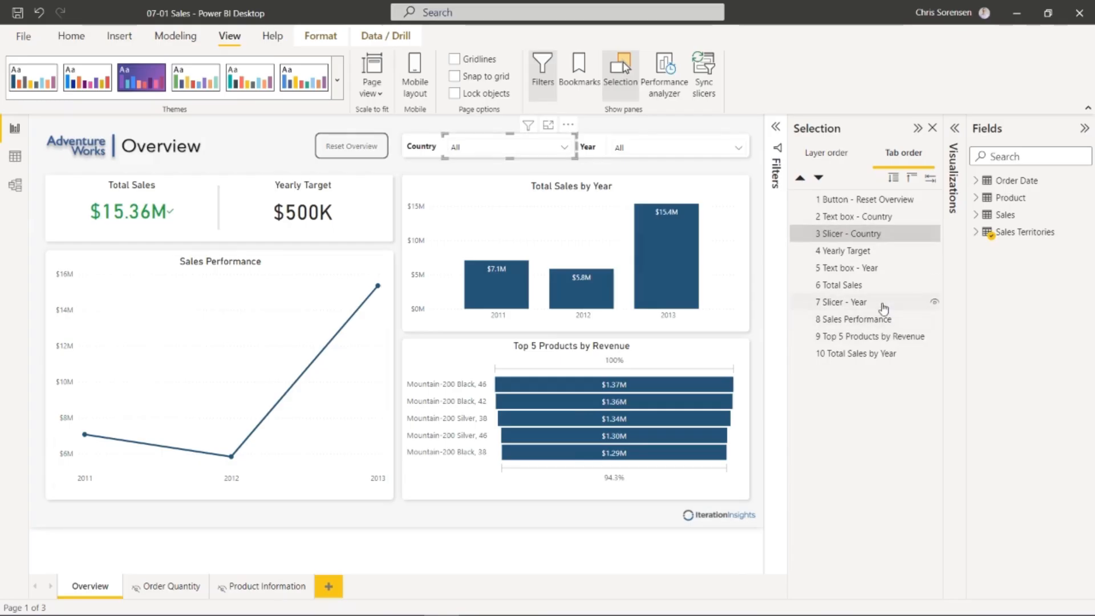
{"action": "left_click_drag", "start_coordinate": [880, 268], "coordinate": [881, 258]}
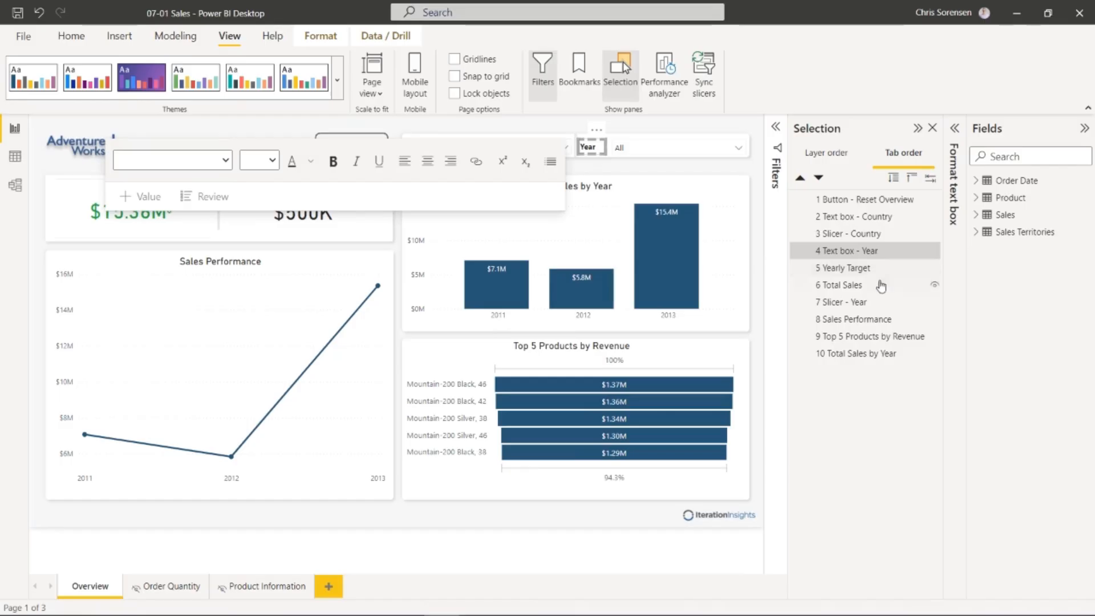
{"action": "mouse_move", "coordinate": [883, 304]}
{"action": "left_mouse_down"}
{"action": "mouse_move", "coordinate": [874, 266]}
{"action": "mouse_move", "coordinate": [875, 295]}
{"action": "left_mouse_up"}
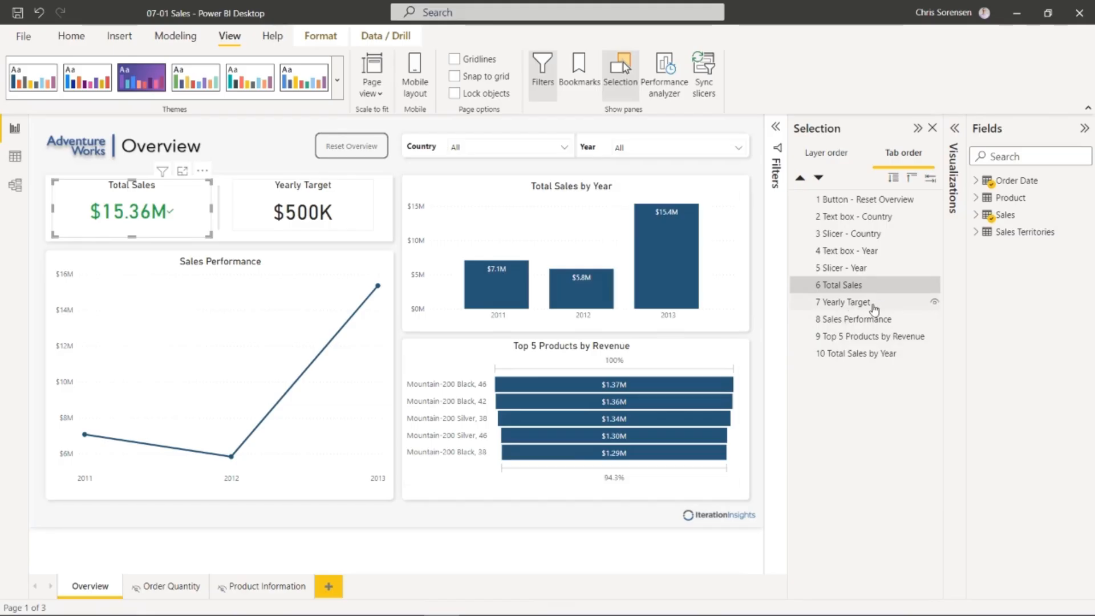
{"action": "left_click_drag", "start_coordinate": [868, 354], "coordinate": [871, 327]}
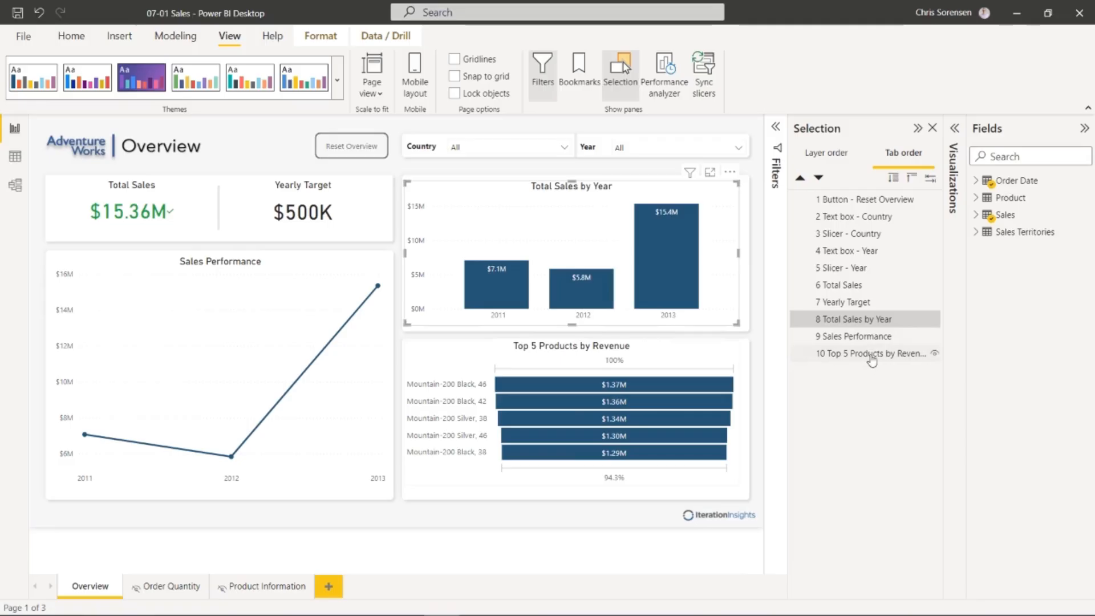
- Step keyboard focus from the Reset Overview button through every Overview visual to Top 5 Products by Revenue to check the tab sequence
{"action": "left_click", "coordinate": [340, 151]}
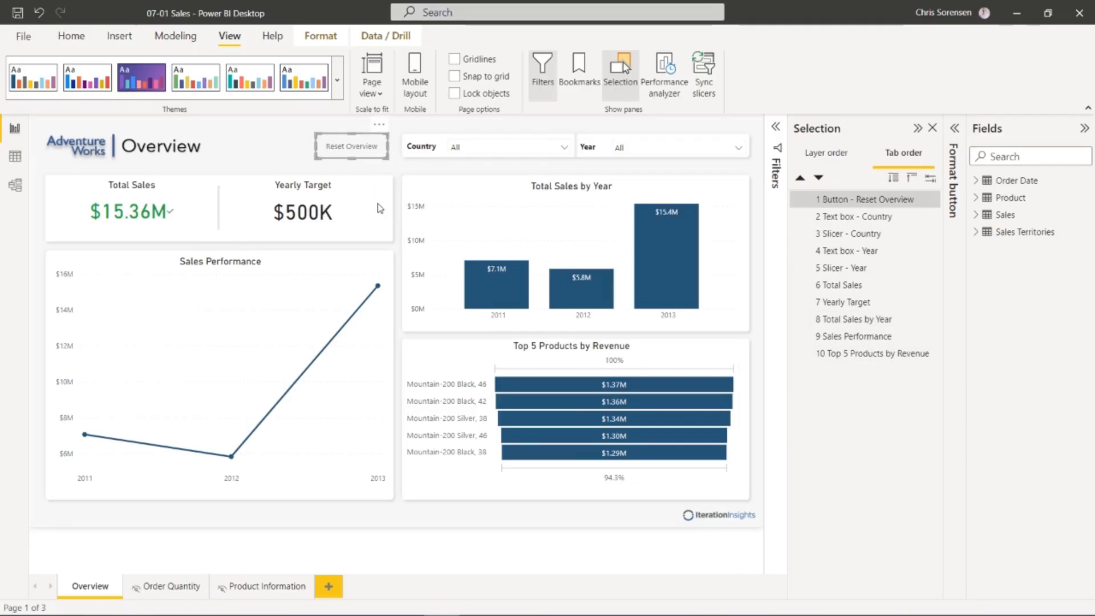
{"action": "key", "text": "Tab"}
{"action": "key", "text": "Tab"}
{"action": "key", "text": "Tab"}
{"action": "key", "text": "Tab"}
{"action": "key", "text": "Tab"}
{"action": "key", "text": "Tab"}
{"action": "key", "text": "Tab"}
{"action": "key", "text": "Tab"}
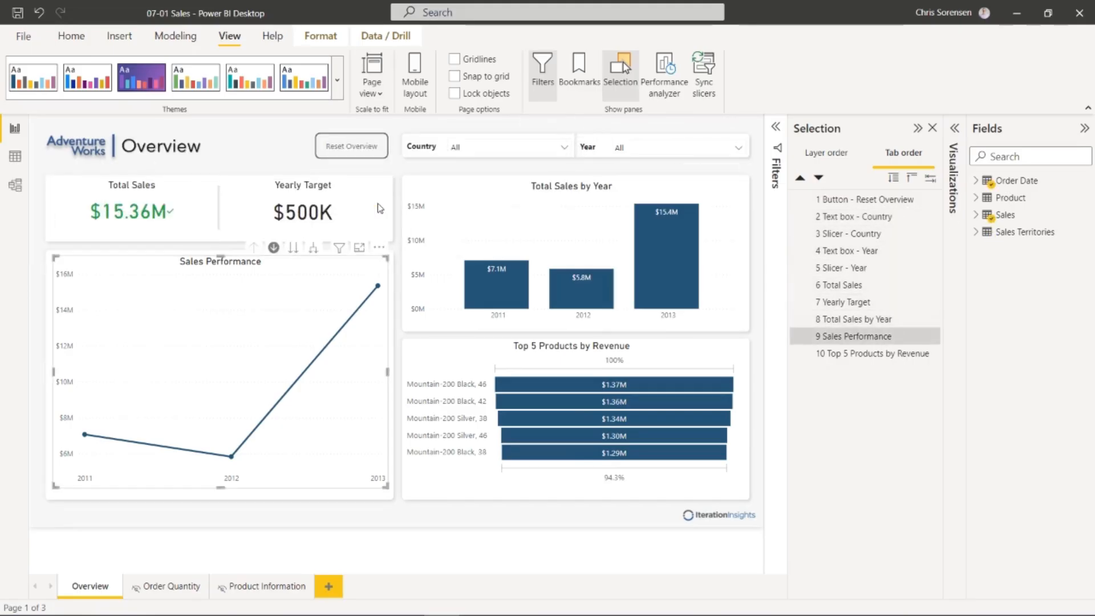
{"action": "key", "text": "Tab"}
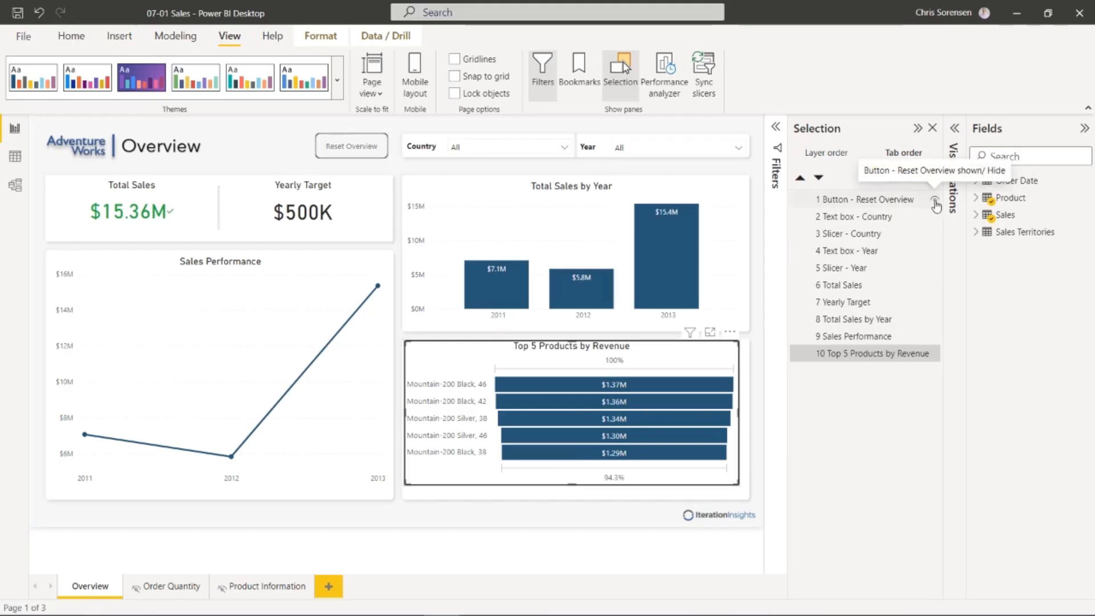
- Remove the Reset Overview button from the tab order and restore it as the first item
{"action": "left_click", "coordinate": [909, 204]}
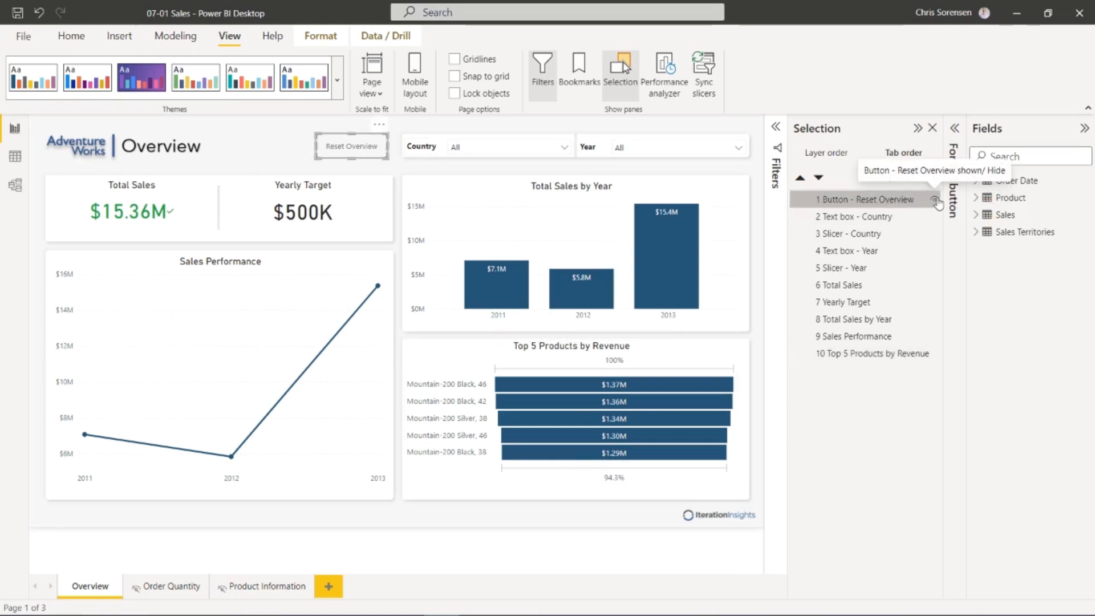
{"action": "left_click", "coordinate": [935, 199]}
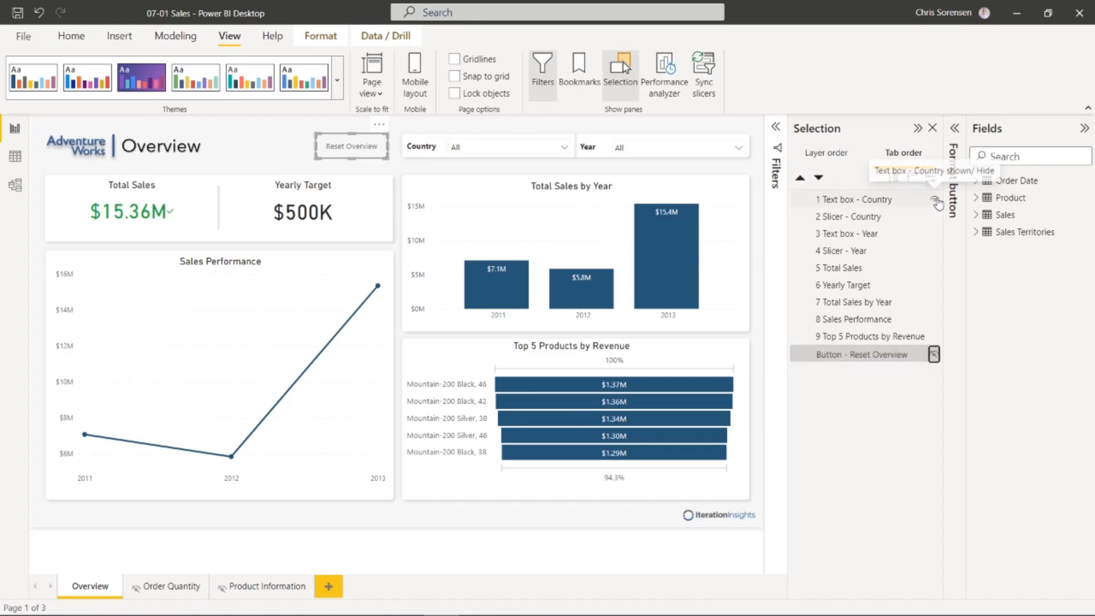
{"action": "left_click", "coordinate": [933, 354]}
{"action": "left_click_drag", "start_coordinate": [895, 355], "coordinate": [889, 197]}
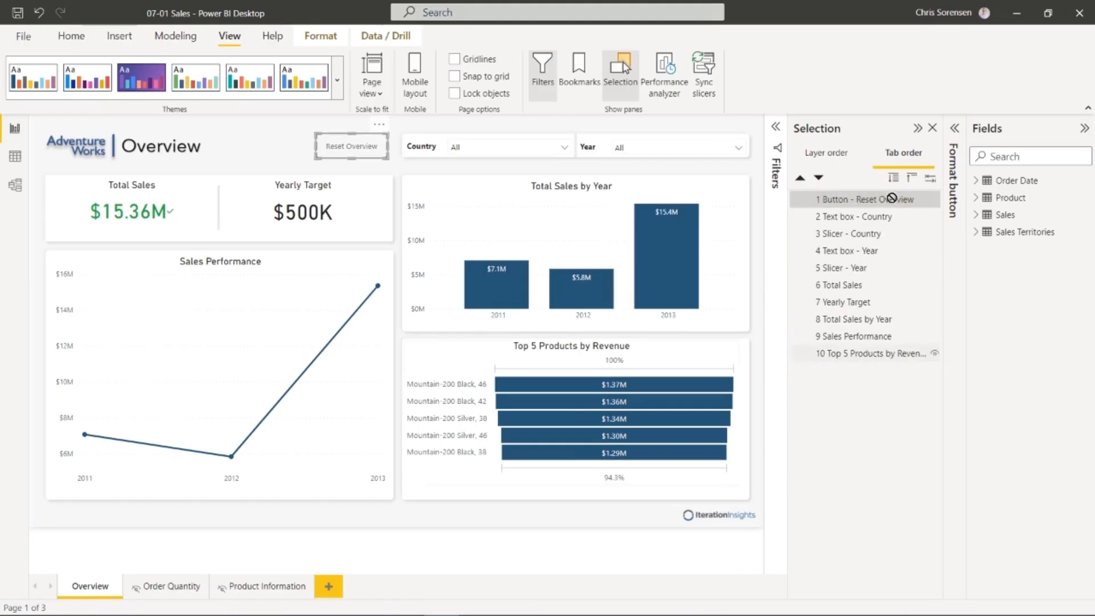
- Display the layer order and examine the grouping options offered for the Country text box and the Country slicer individually
{"action": "left_click", "coordinate": [838, 153]}
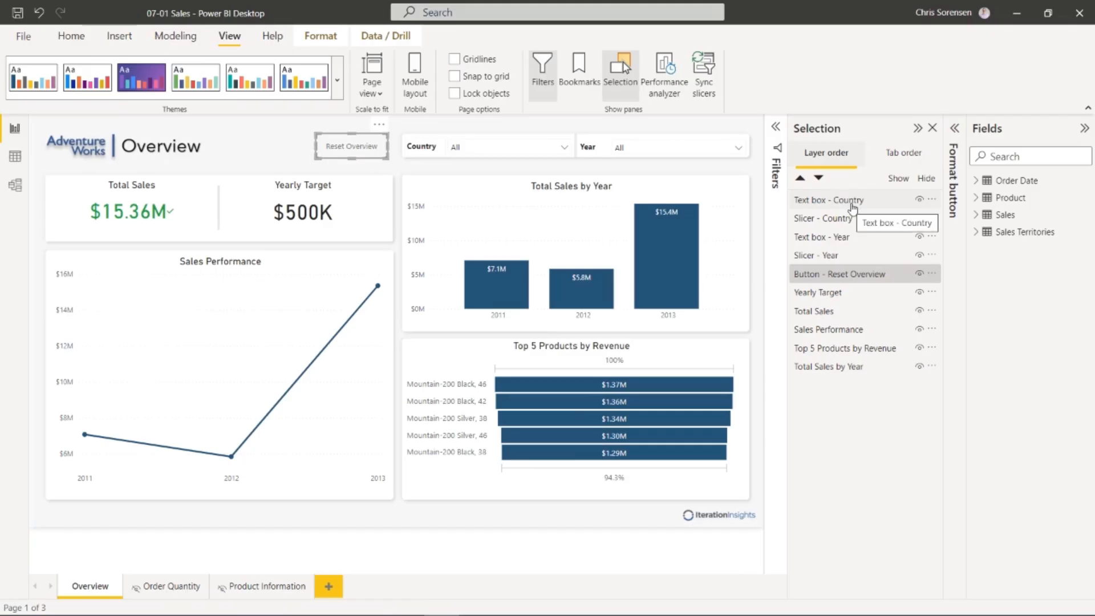
{"action": "left_click", "coordinate": [933, 201]}
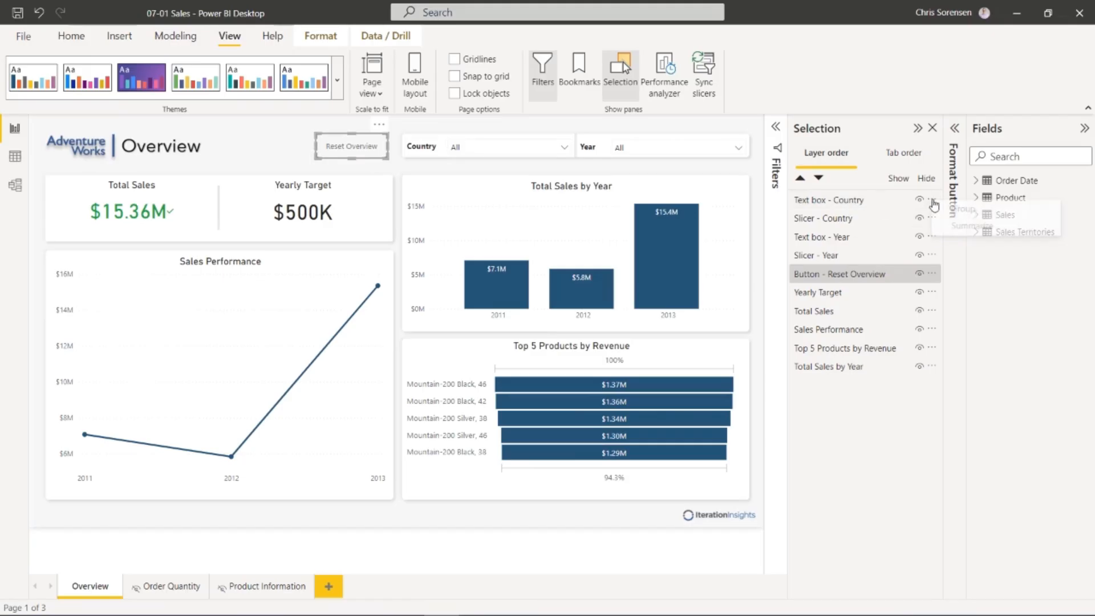
{"action": "left_click", "coordinate": [858, 200]}
{"action": "left_click", "coordinate": [858, 201], "text": "ctrl"}
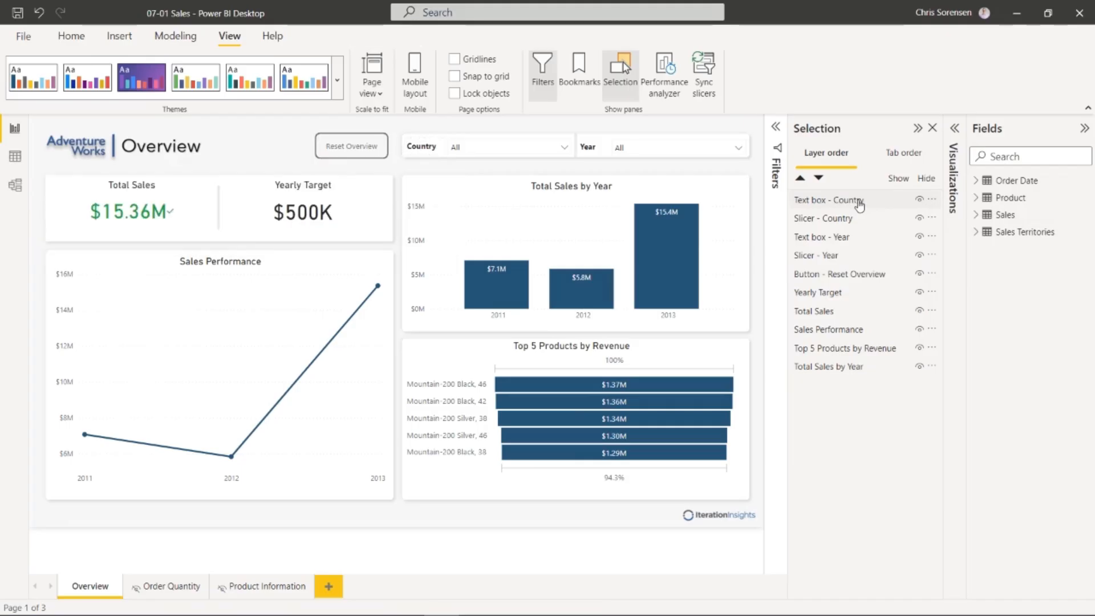
{"action": "left_click", "coordinate": [932, 201]}
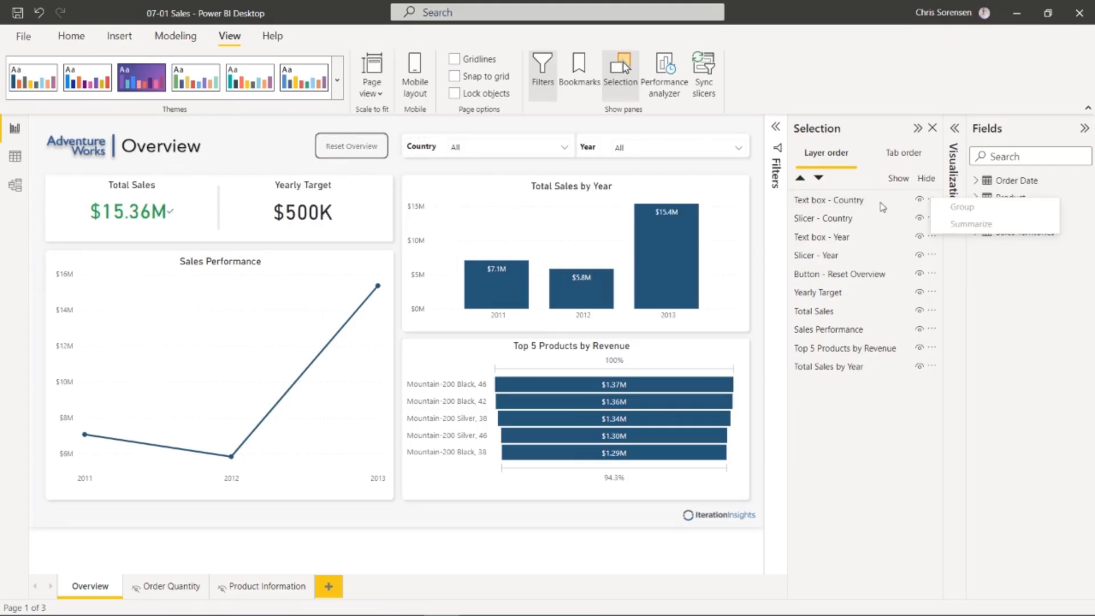
{"action": "left_click", "coordinate": [854, 204]}
{"action": "left_click", "coordinate": [854, 205], "text": "ctrl"}
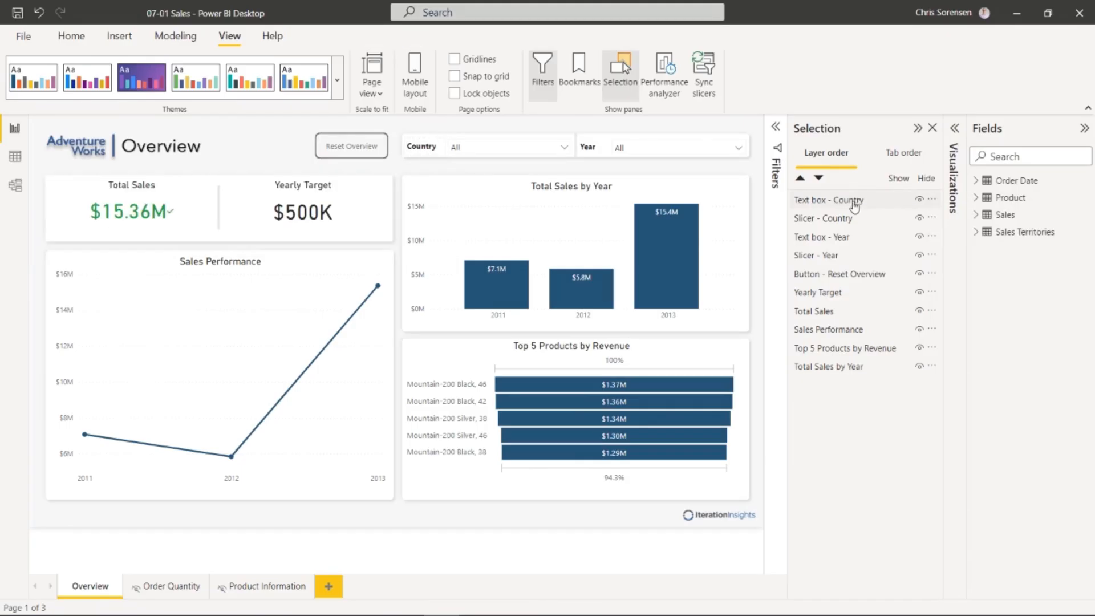
{"action": "left_click", "coordinate": [932, 200]}
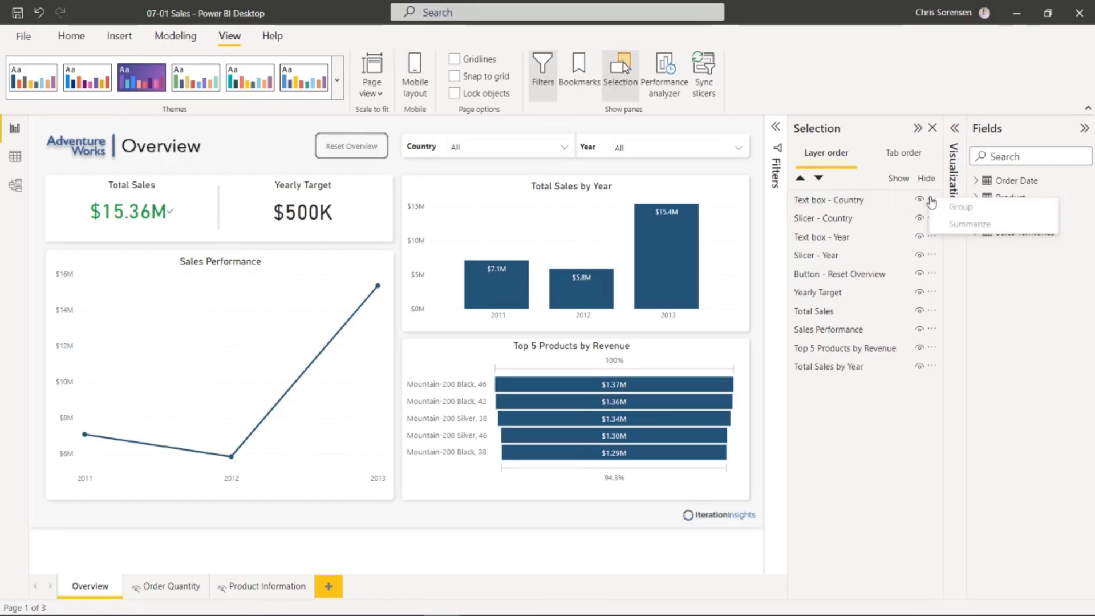
{"action": "left_click", "coordinate": [876, 217]}
{"action": "left_click", "coordinate": [930, 219]}
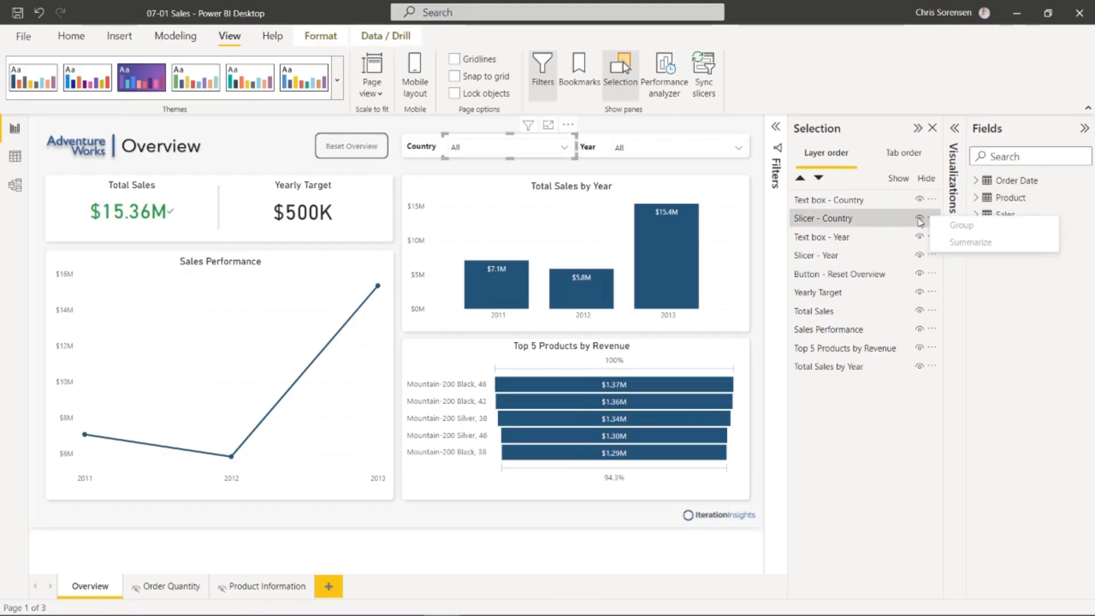
- Group the Country text box and slicer together with the Year text box and slicer
{"action": "left_click", "coordinate": [866, 201]}
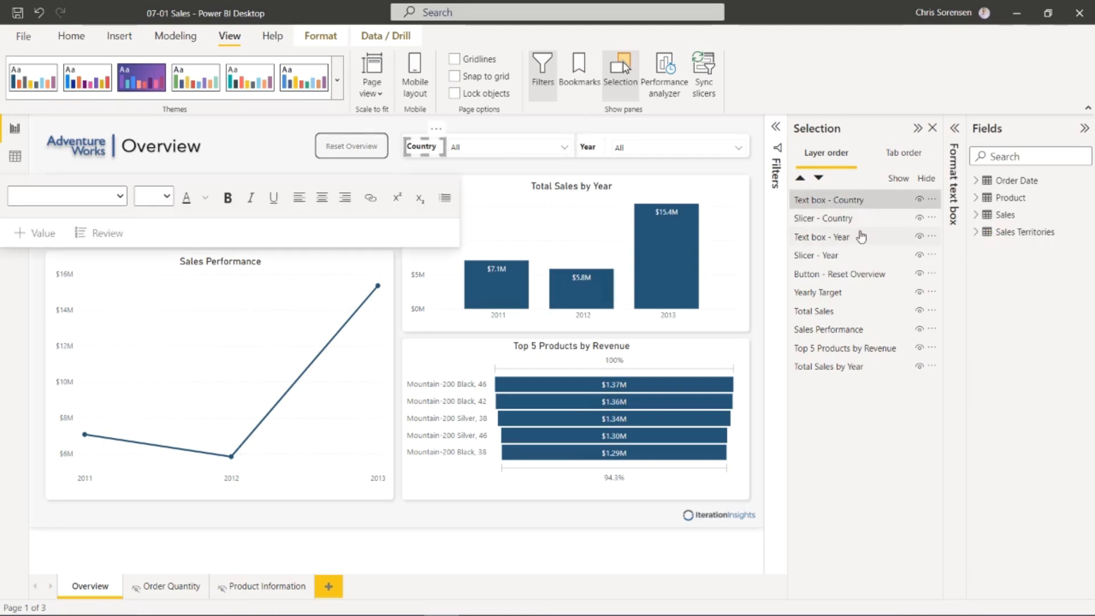
{"action": "left_click", "coordinate": [866, 239], "text": "shift"}
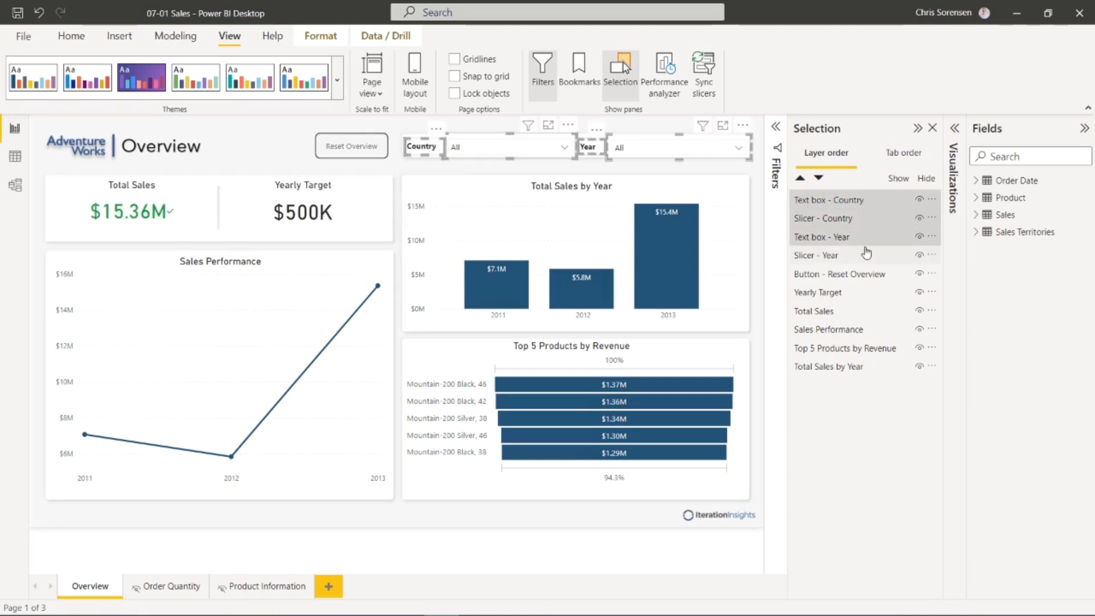
{"action": "left_click", "coordinate": [932, 199]}
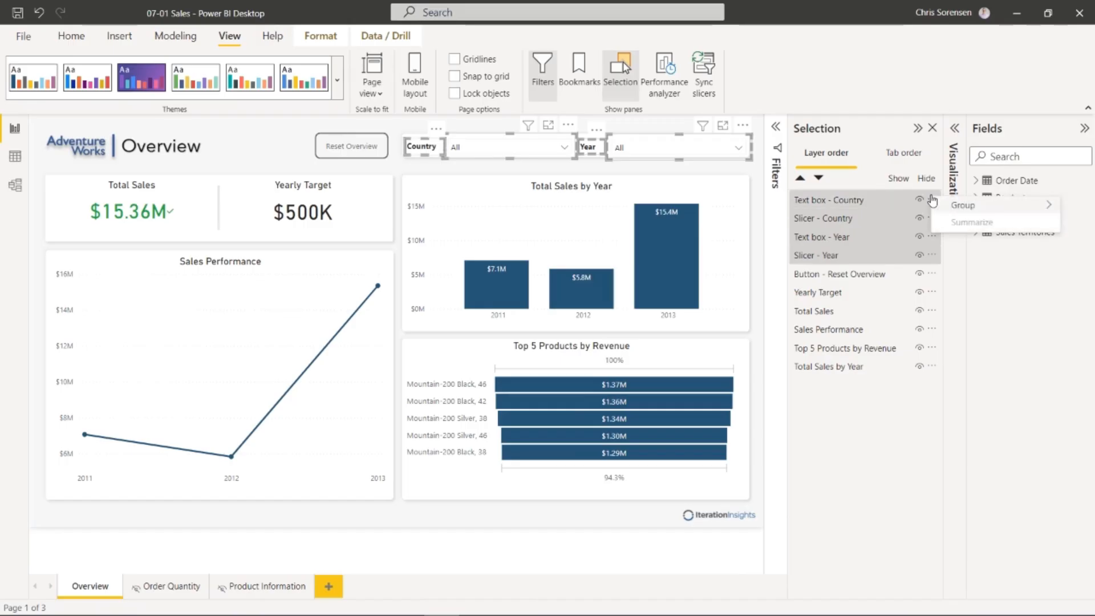
{"action": "mouse_move", "coordinate": [950, 205]}
{"action": "left_click", "coordinate": [903, 206]}
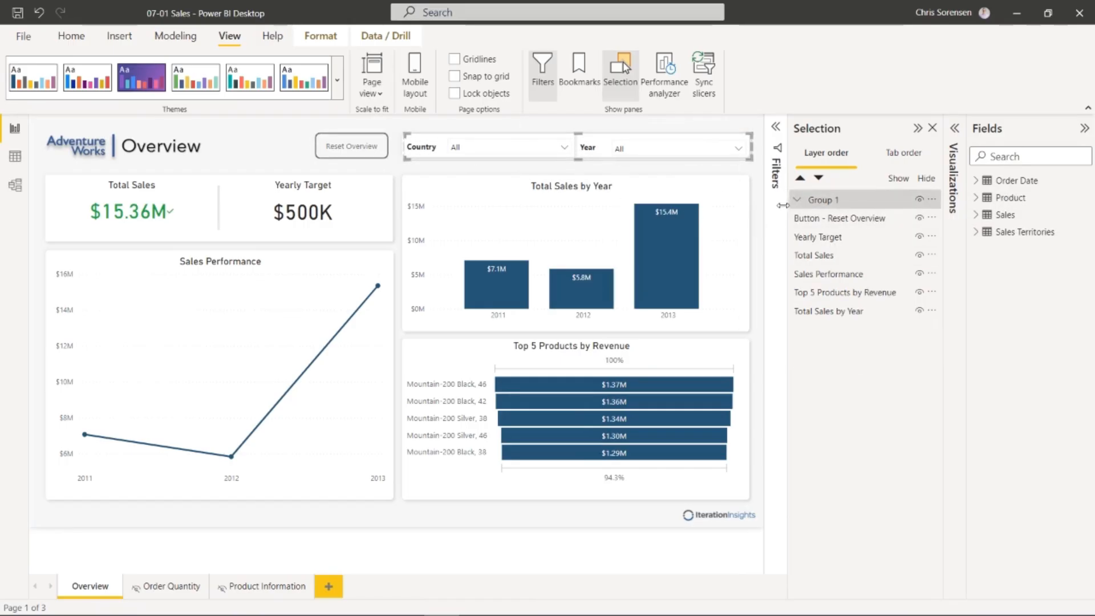
- Check the grouping options of the new slicer and text box group, and rename it Slicer Group
{"action": "left_click", "coordinate": [931, 199]}
{"action": "mouse_move", "coordinate": [969, 209]}
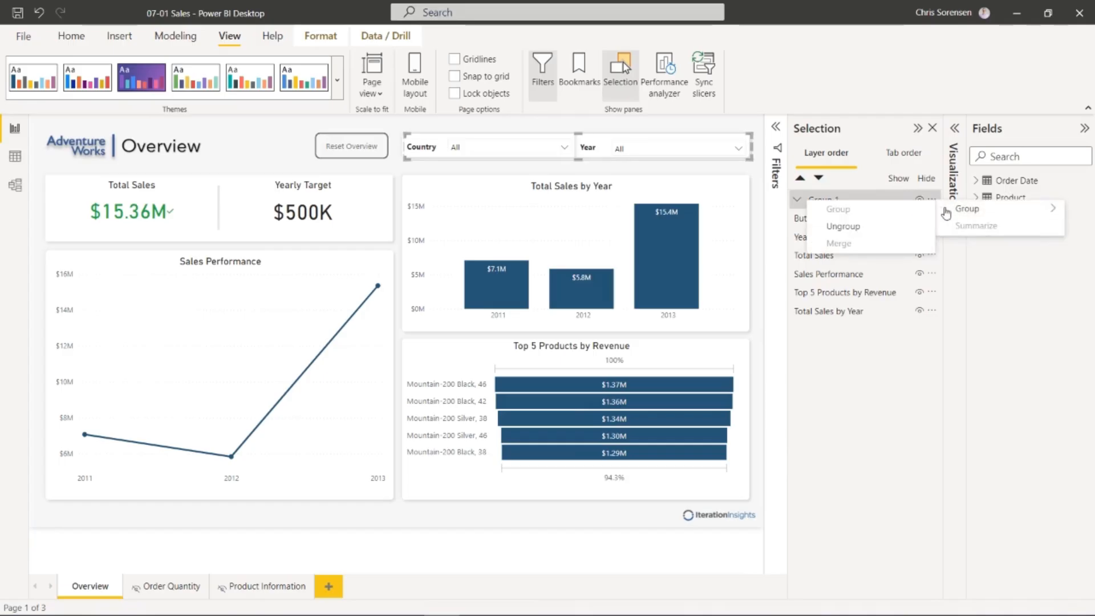
{"action": "left_click", "coordinate": [822, 199]}
{"action": "double_click", "coordinate": [843, 199]}
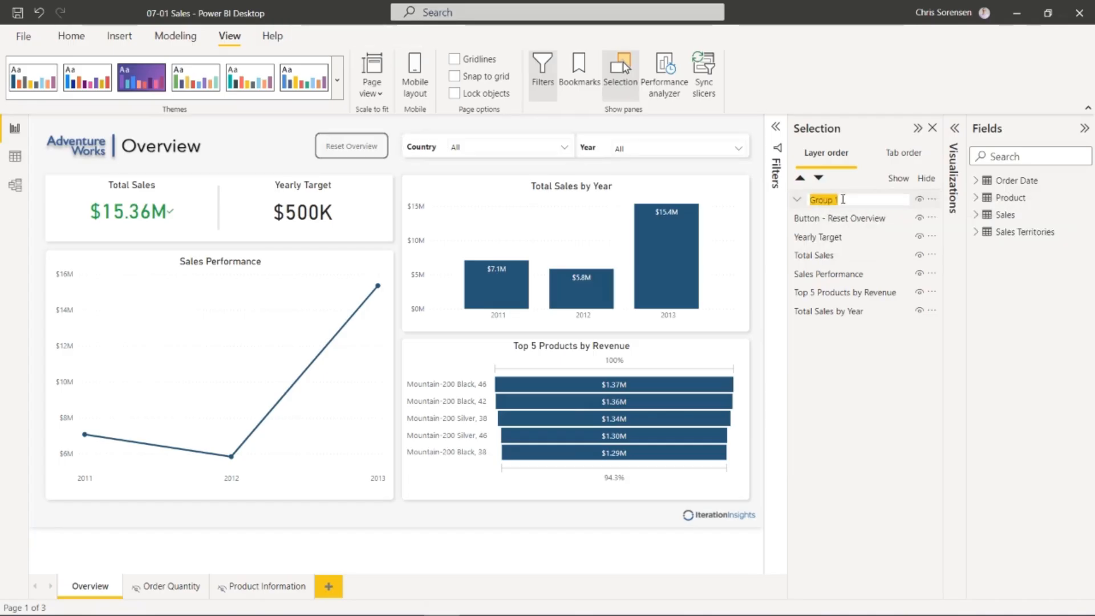
{"action": "type", "text": "Slicer"}
{"action": "key", "text": "Return"}
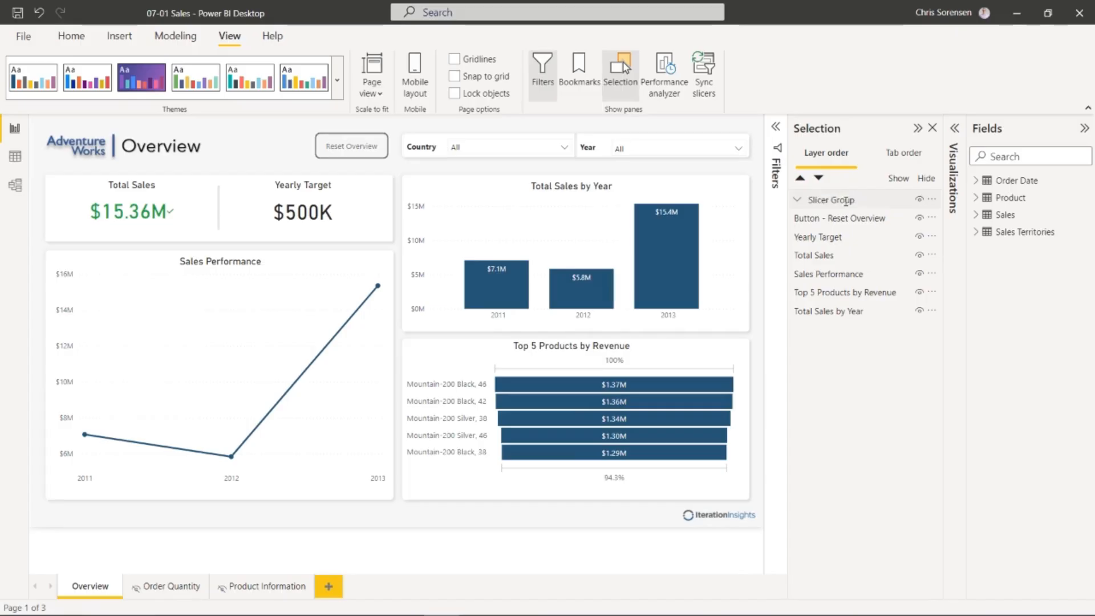
- Expand Slicer Group, hide and show all its members together, and collapse the group again
{"action": "left_click", "coordinate": [796, 201]}
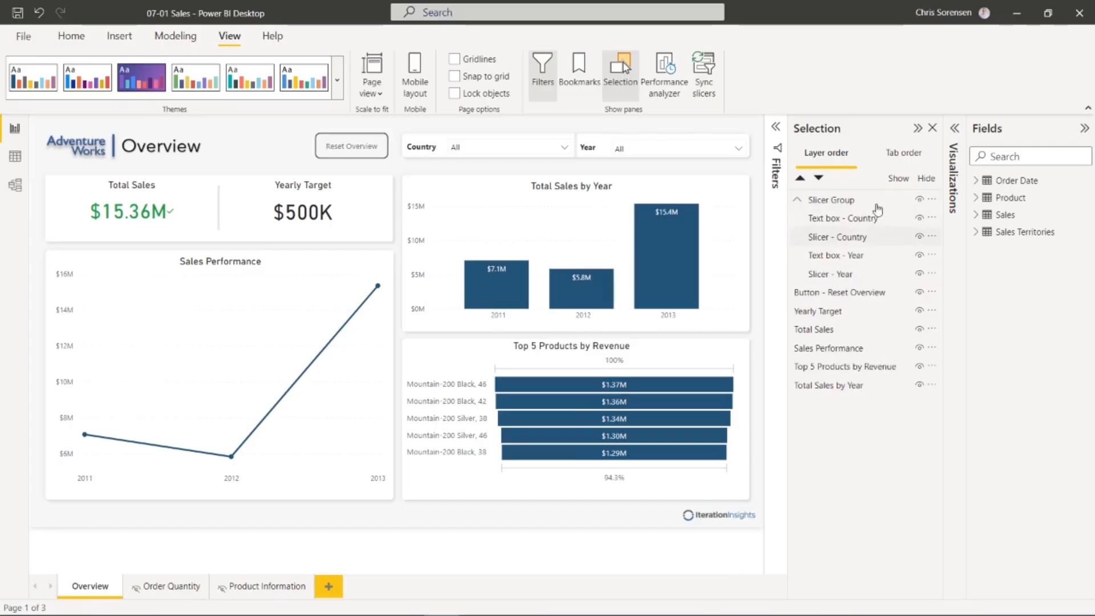
{"action": "left_click", "coordinate": [920, 200]}
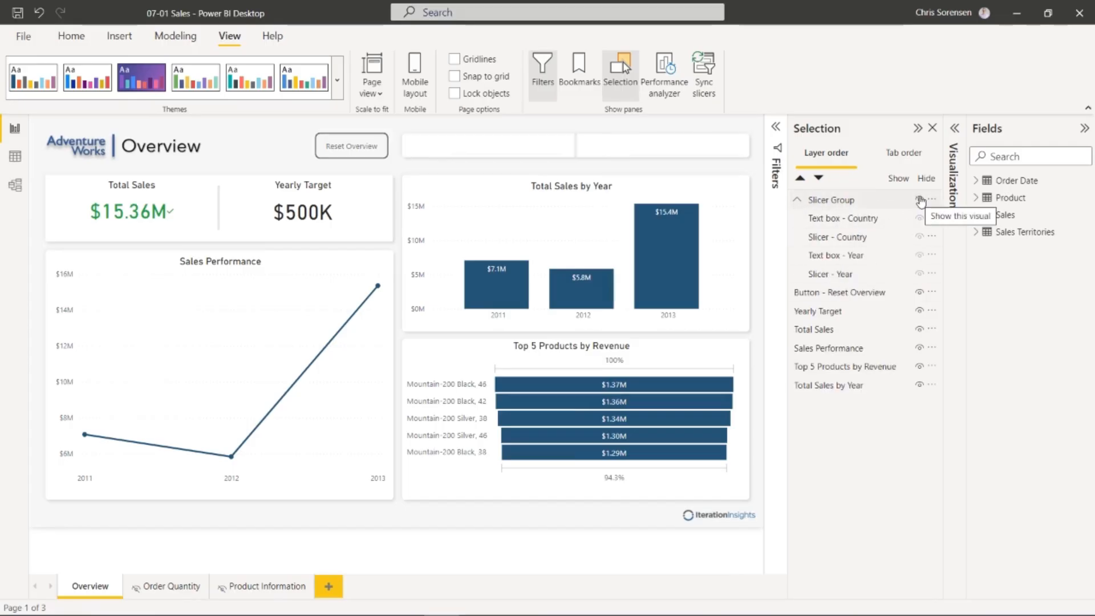
{"action": "left_click", "coordinate": [919, 200]}
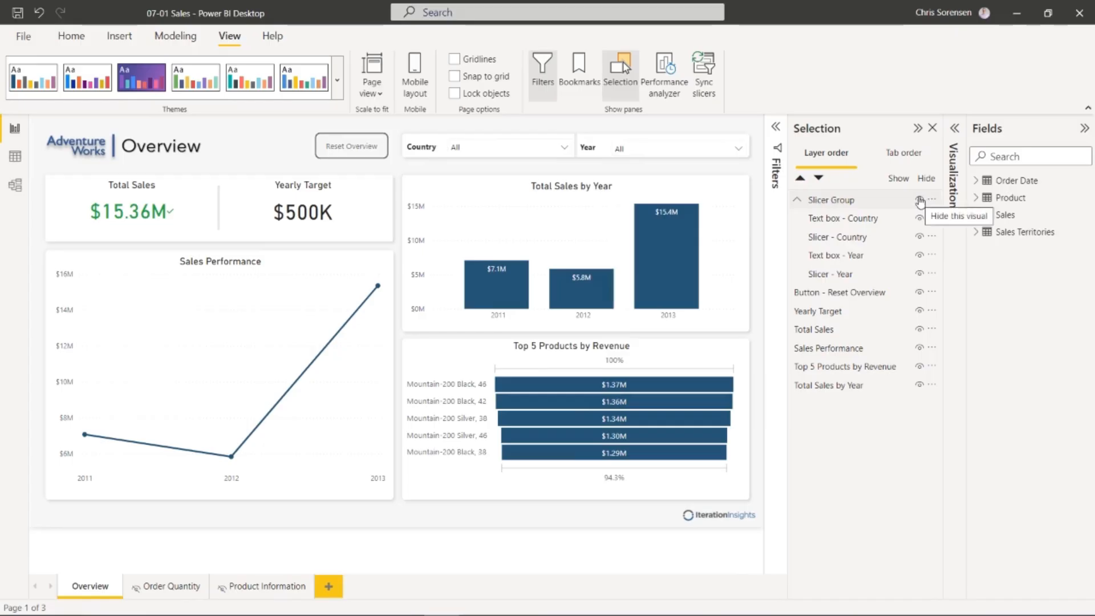
{"action": "left_click", "coordinate": [796, 201]}
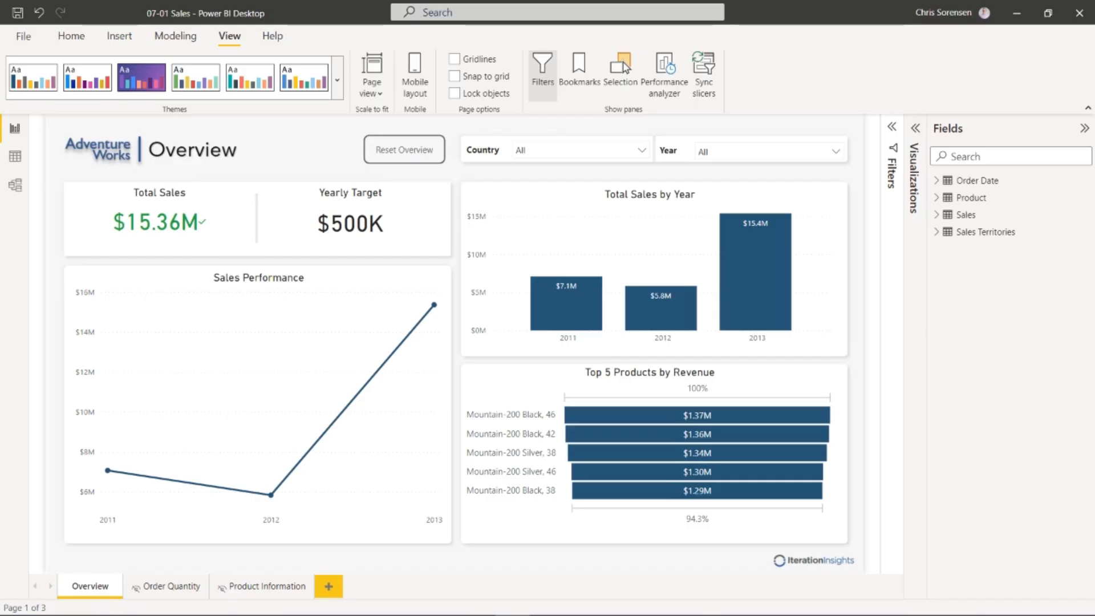
- Select the Sales Performance chart and examine the levels of OrderDateHierarchy in the Order Date table, widening the field list to read them
{"action": "mouse_move", "coordinate": [167, 290]}
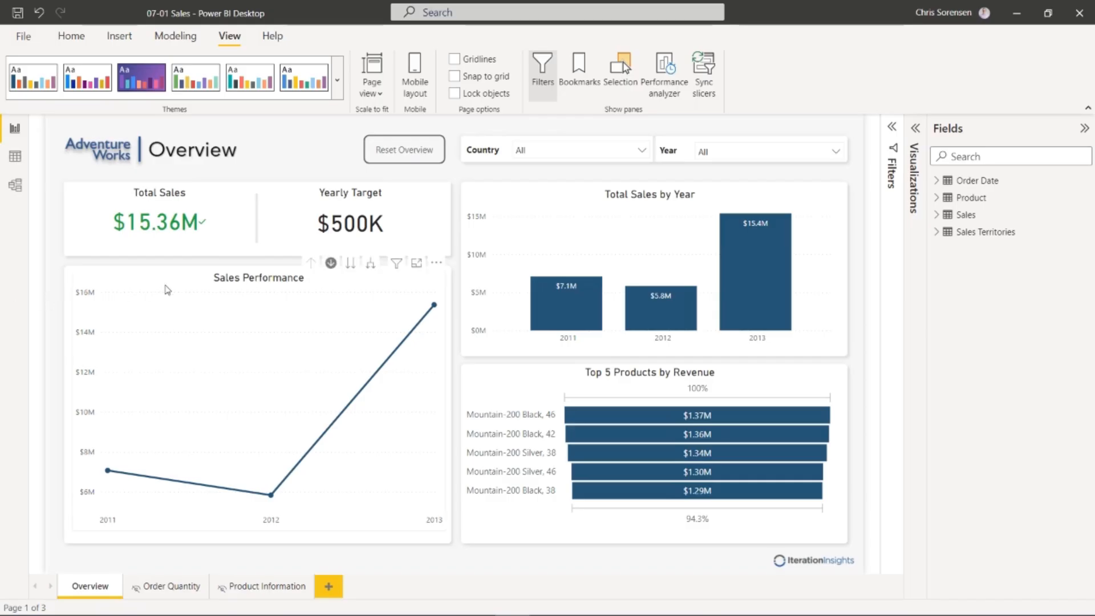
{"action": "left_click", "coordinate": [168, 286]}
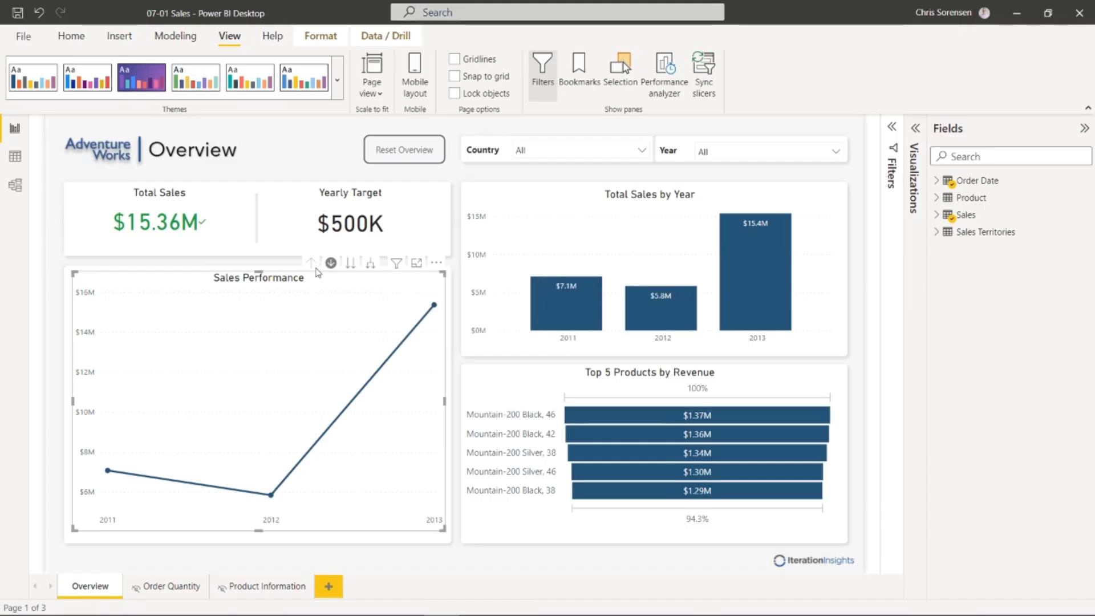
{"action": "left_click", "coordinate": [334, 266]}
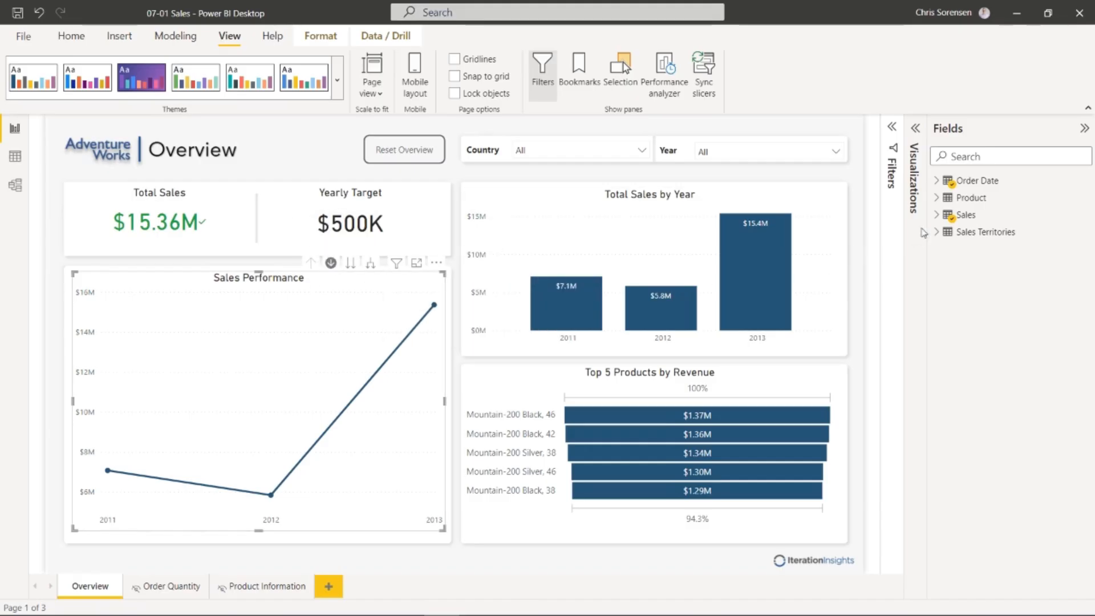
{"action": "left_click", "coordinate": [936, 181]}
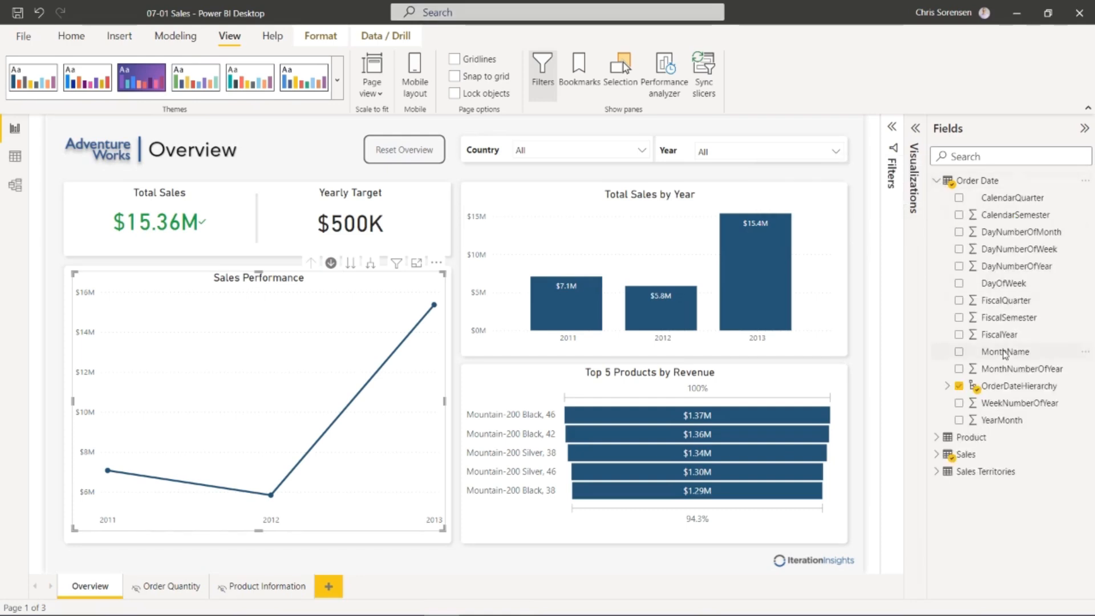
{"action": "left_click", "coordinate": [948, 387]}
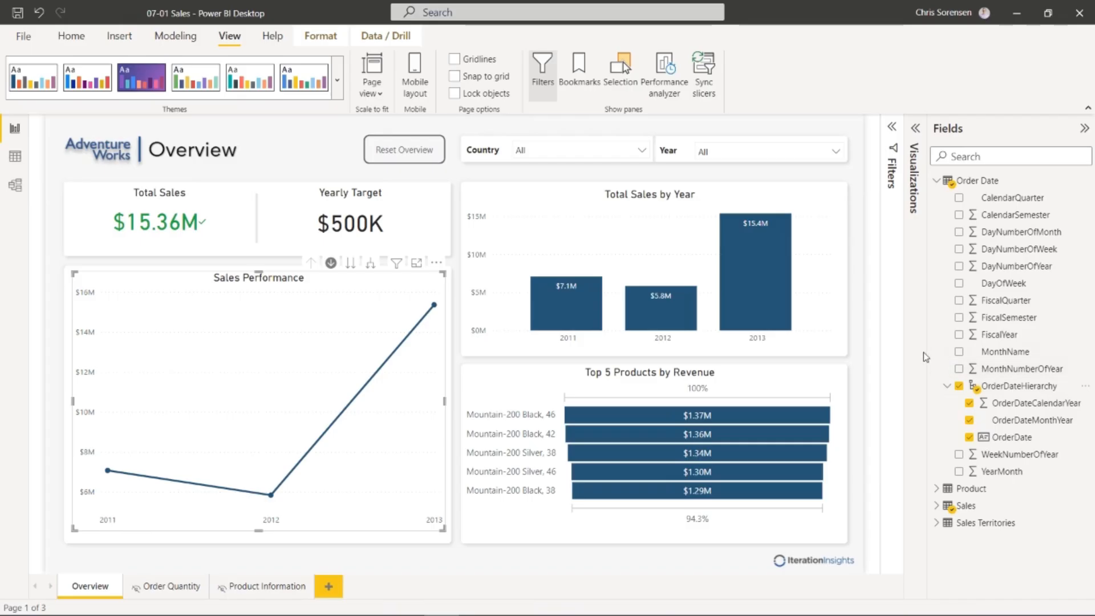
{"action": "left_click_drag", "start_coordinate": [927, 356], "coordinate": [902, 363]}
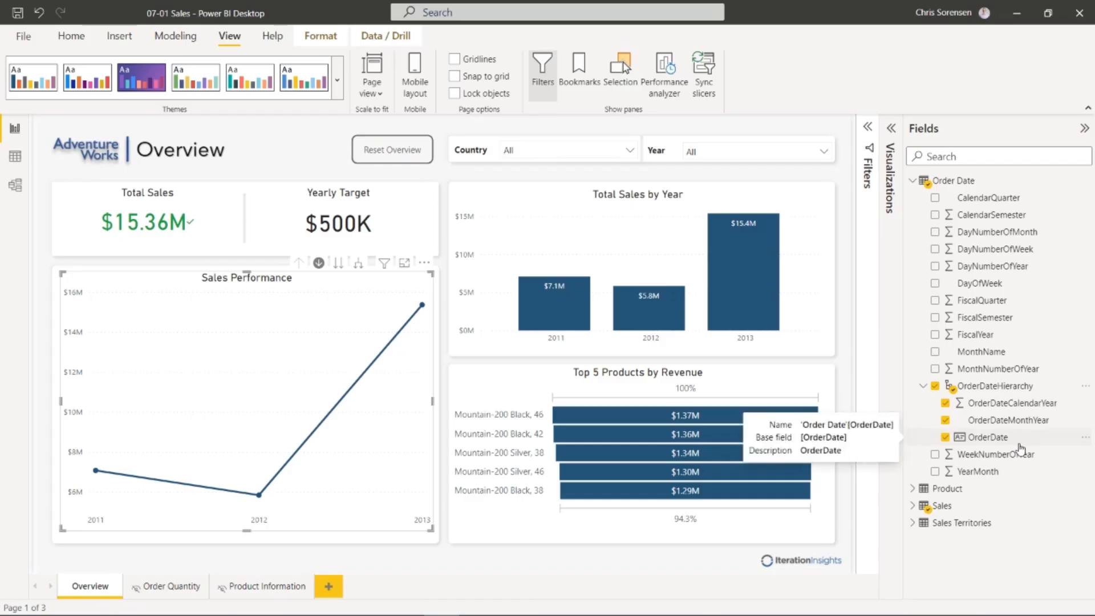
{"action": "left_click", "coordinate": [913, 180]}
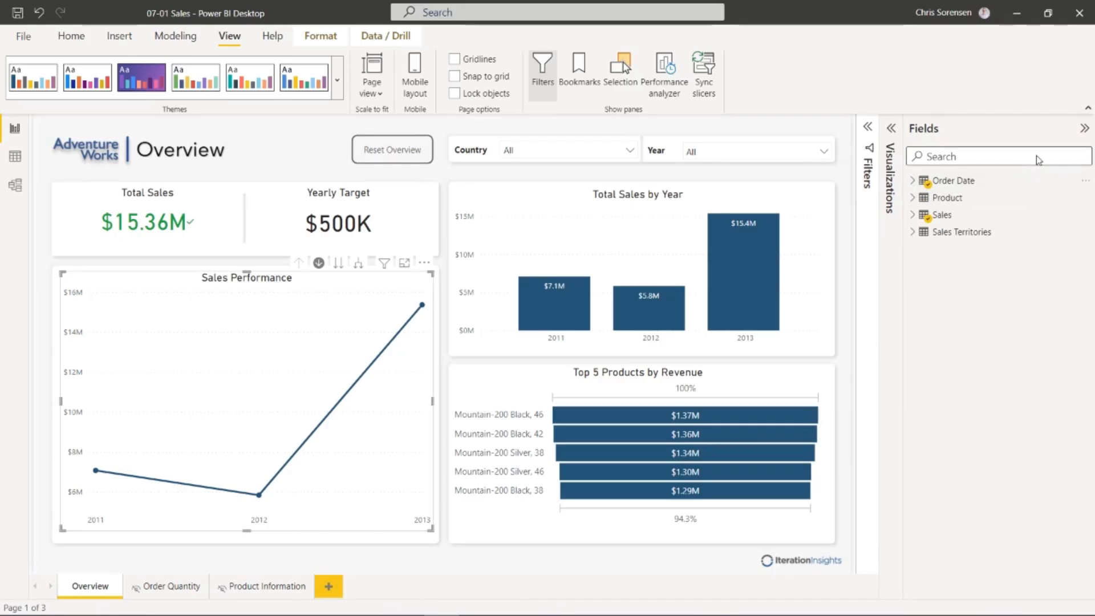
- Collapse the field list and drill the Sales Performance chart down into 2012 and its Jun-2012 month
{"action": "left_click", "coordinate": [1084, 128]}
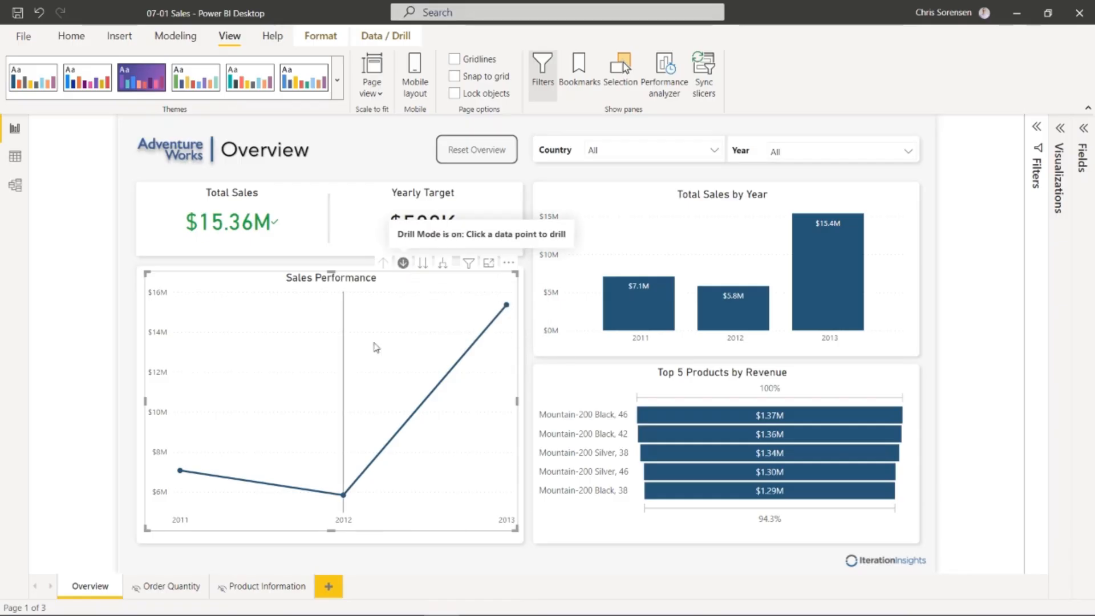
{"action": "left_click", "coordinate": [344, 497]}
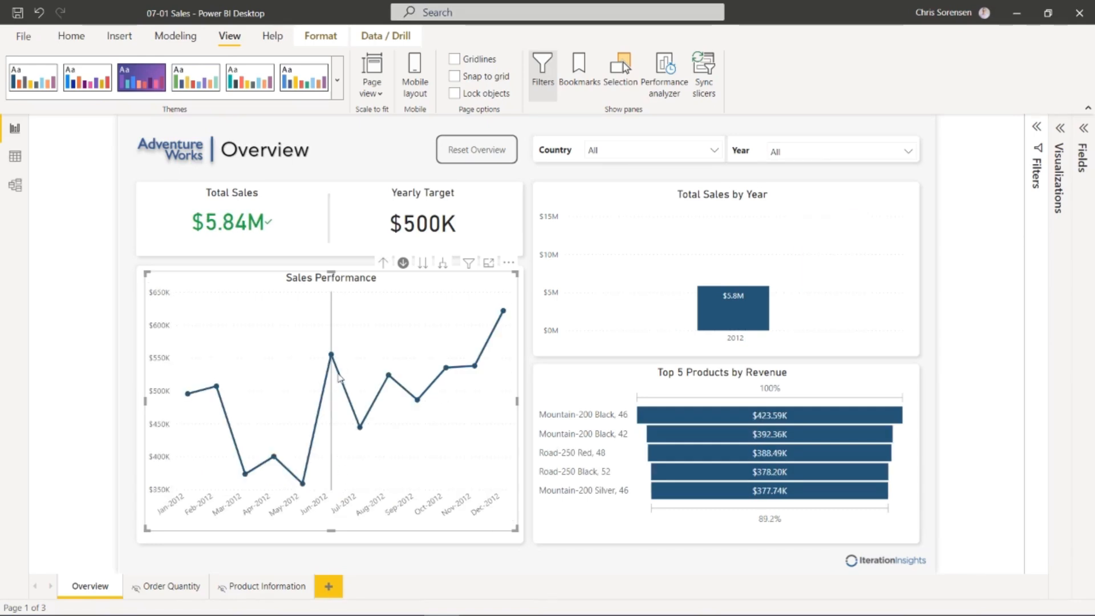
{"action": "mouse_move", "coordinate": [335, 358]}
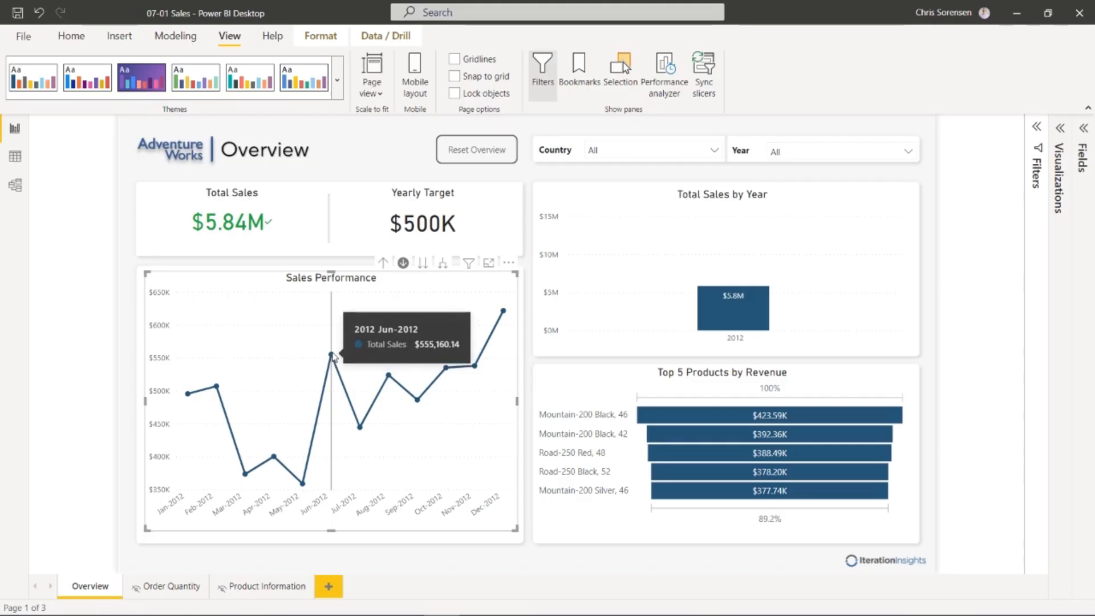
{"action": "left_click", "coordinate": [333, 354]}
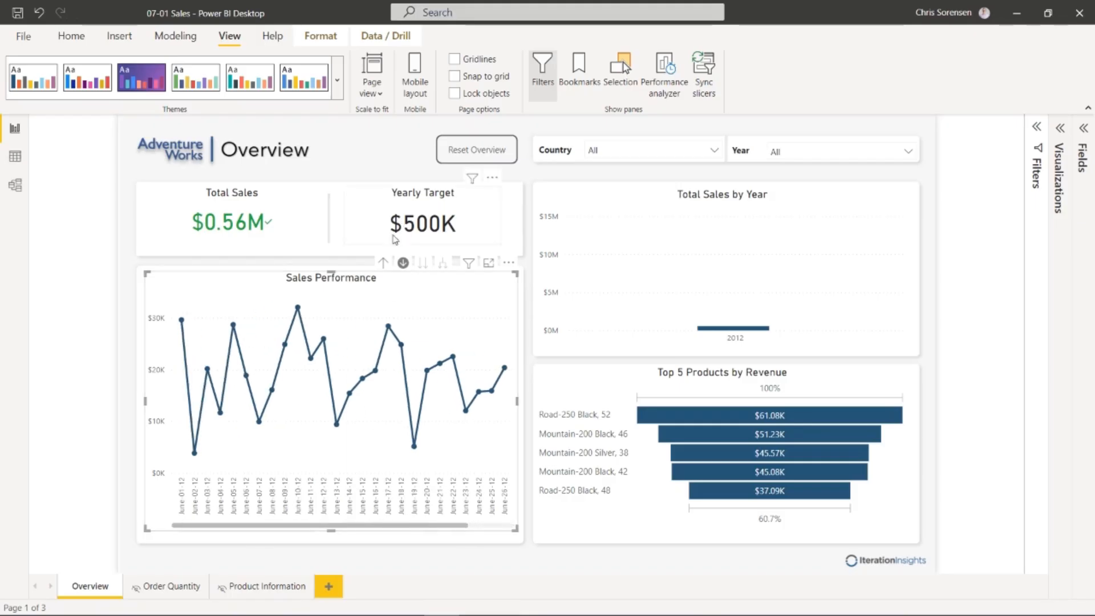
- Drill the Sales Performance chart up to years, show the next hierarchy levels of all months and all days, and return to years
{"action": "left_click", "coordinate": [384, 263]}
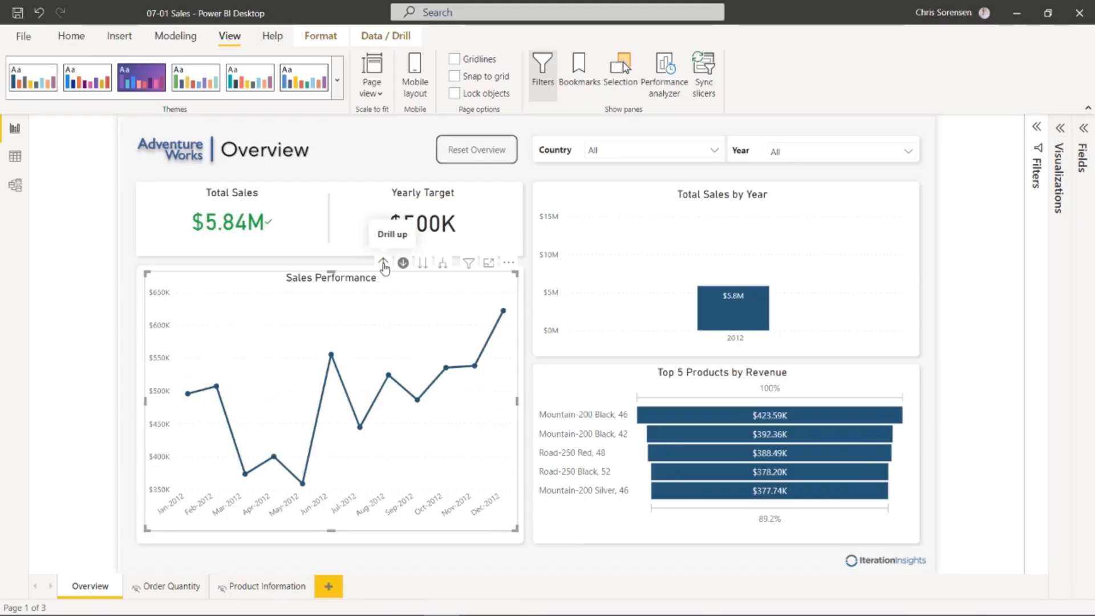
{"action": "left_click", "coordinate": [383, 264]}
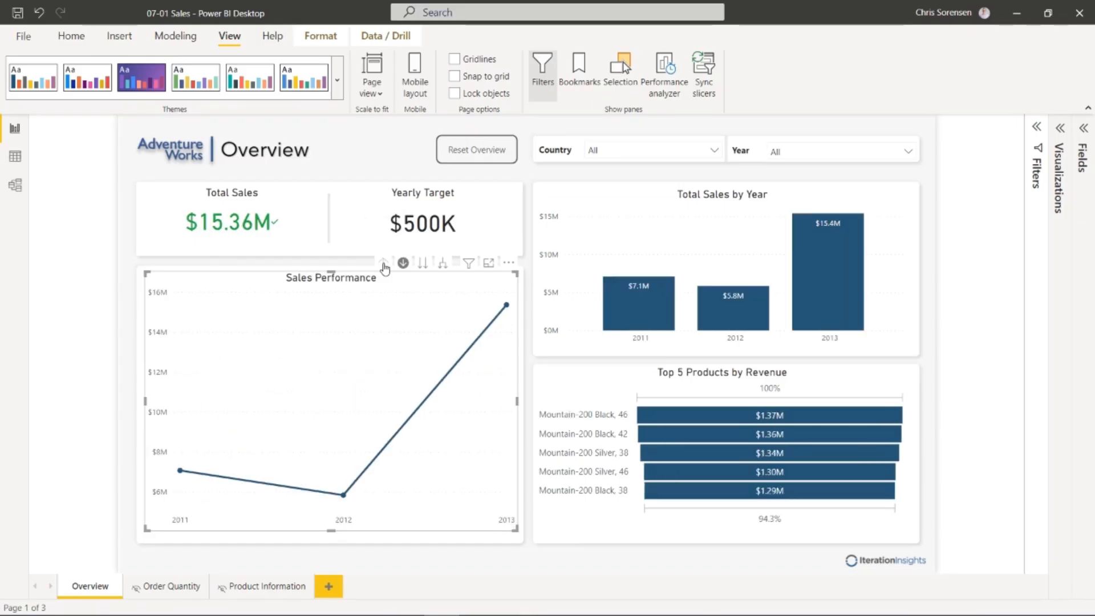
{"action": "left_click", "coordinate": [423, 263]}
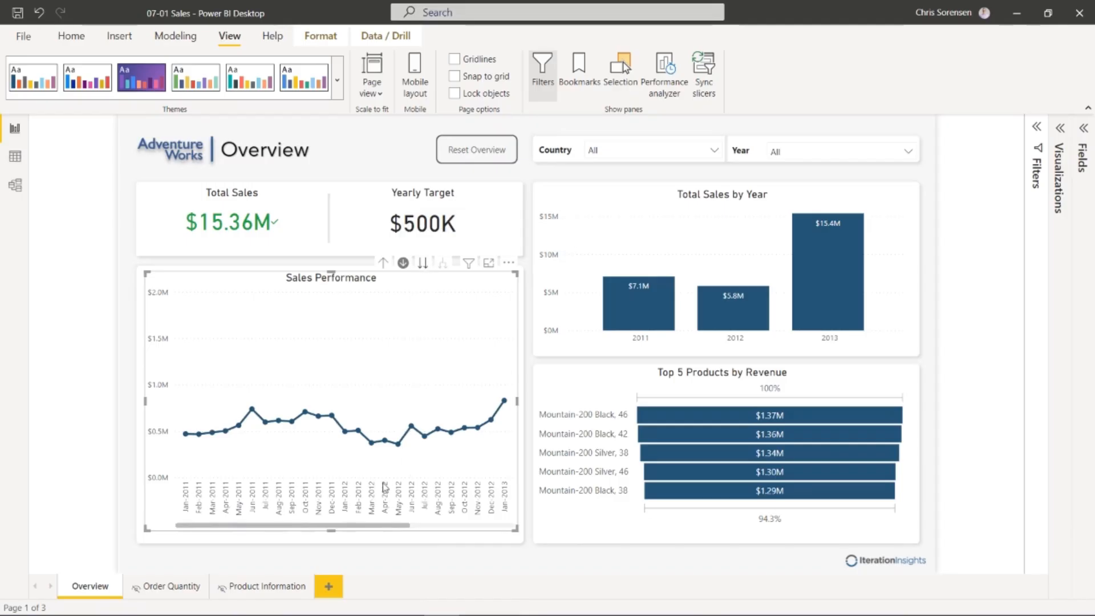
{"action": "left_click_drag", "start_coordinate": [393, 526], "coordinate": [305, 516]}
{"action": "left_click", "coordinate": [422, 263]}
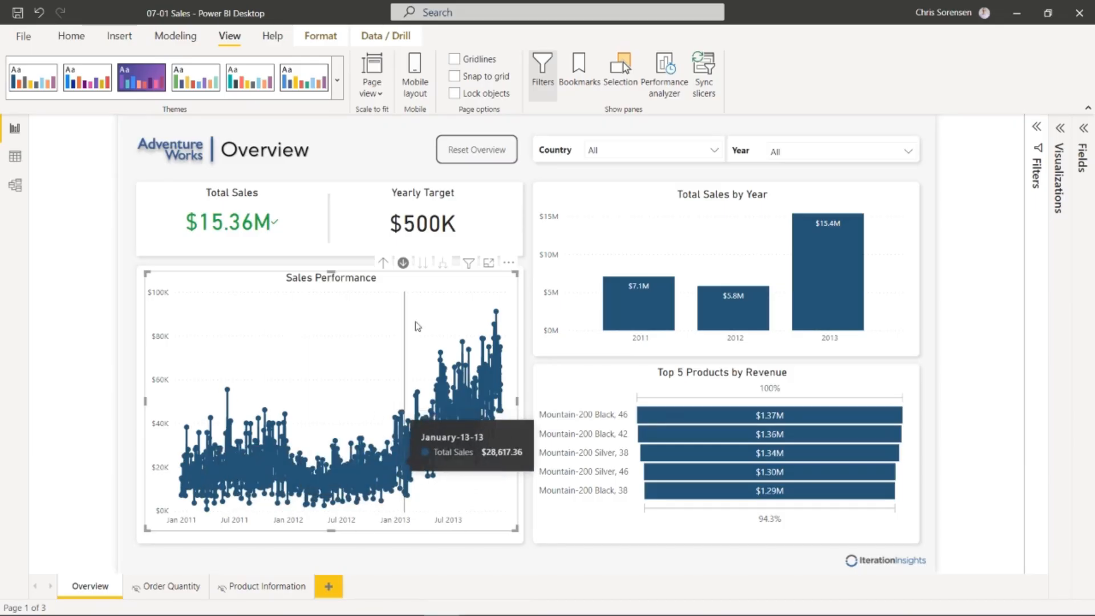
{"action": "left_click", "coordinate": [384, 263]}
{"action": "left_click", "coordinate": [386, 264]}
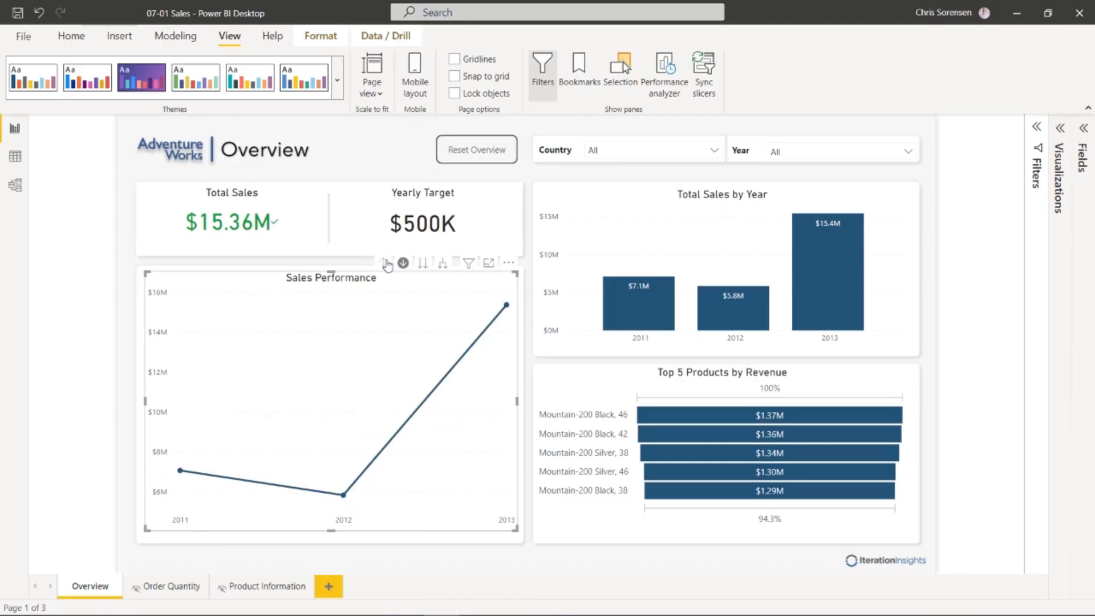
- Expand all of the Sales Performance chart's hierarchy down through year-month to individual dates, and drill it back up to years
{"action": "left_click", "coordinate": [447, 270]}
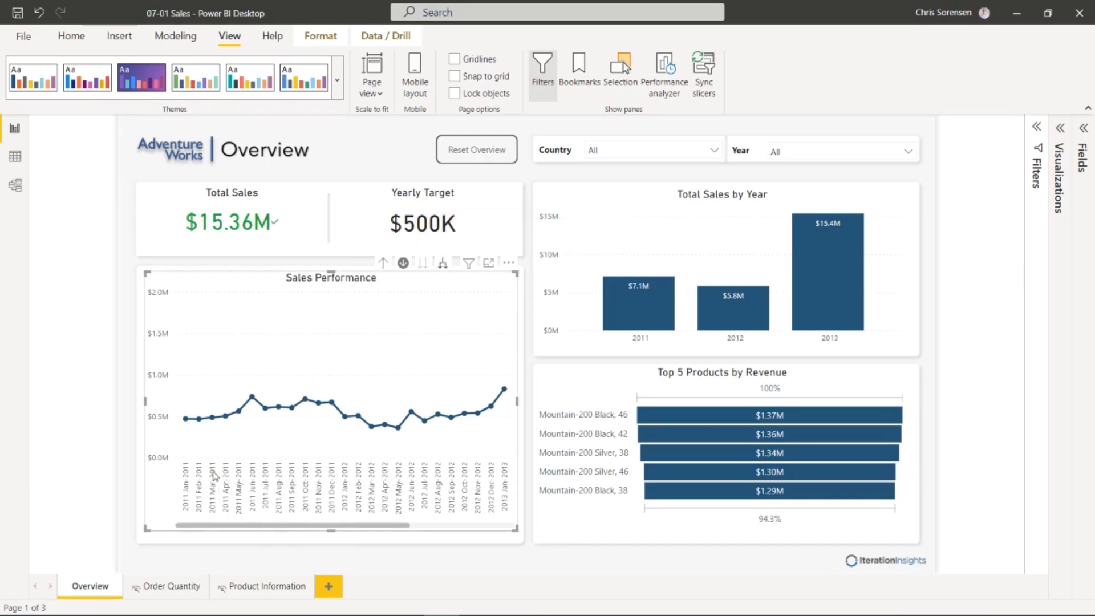
{"action": "left_click", "coordinate": [444, 264]}
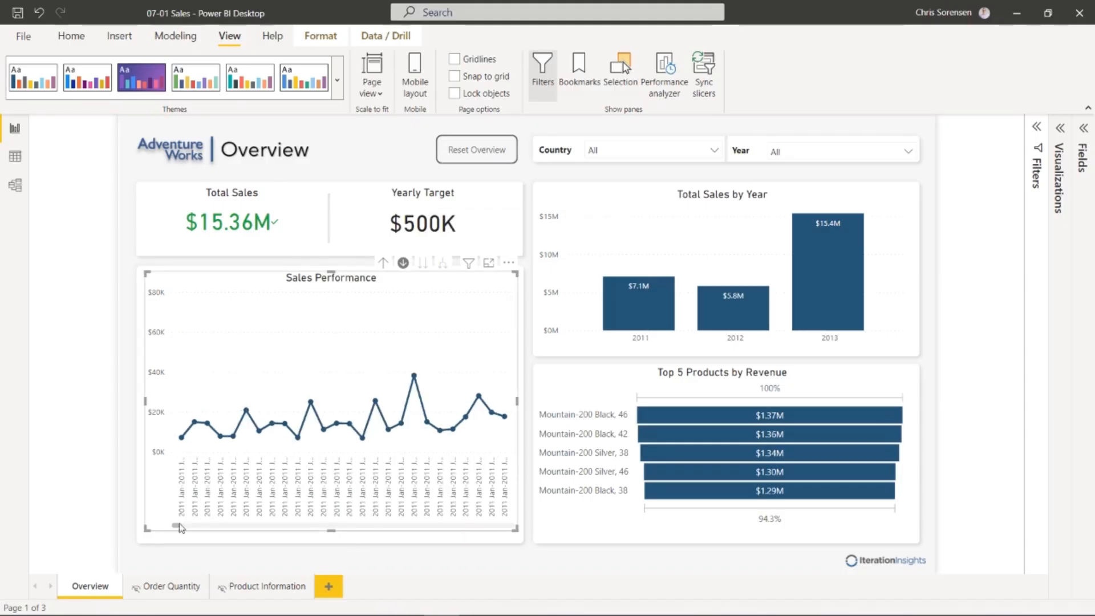
{"action": "left_click_drag", "start_coordinate": [179, 525], "coordinate": [155, 509]}
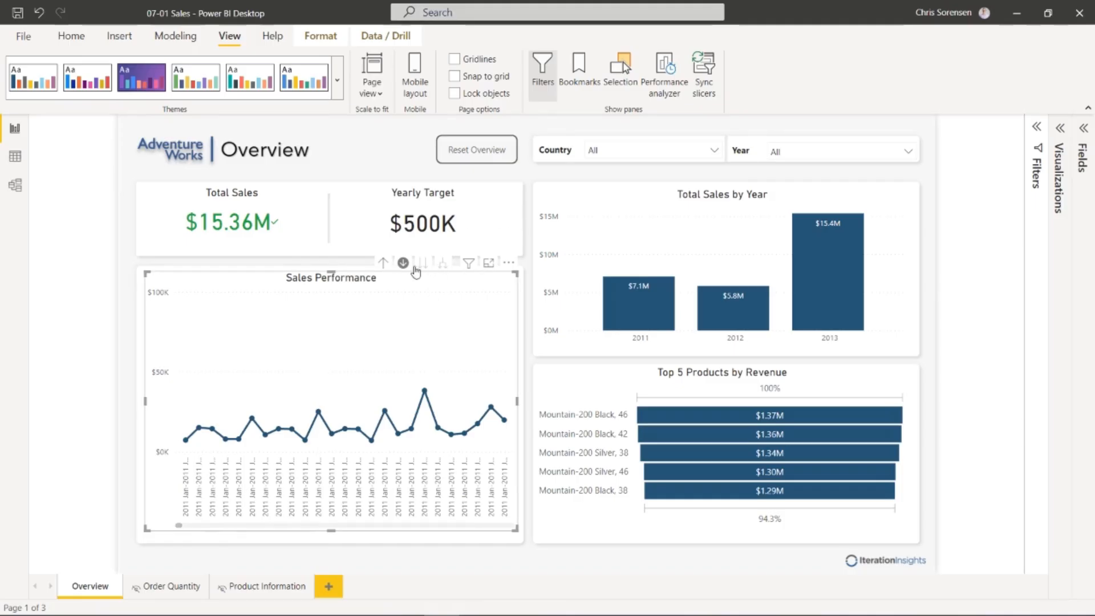
{"action": "left_click", "coordinate": [384, 264]}
{"action": "left_click", "coordinate": [385, 266]}
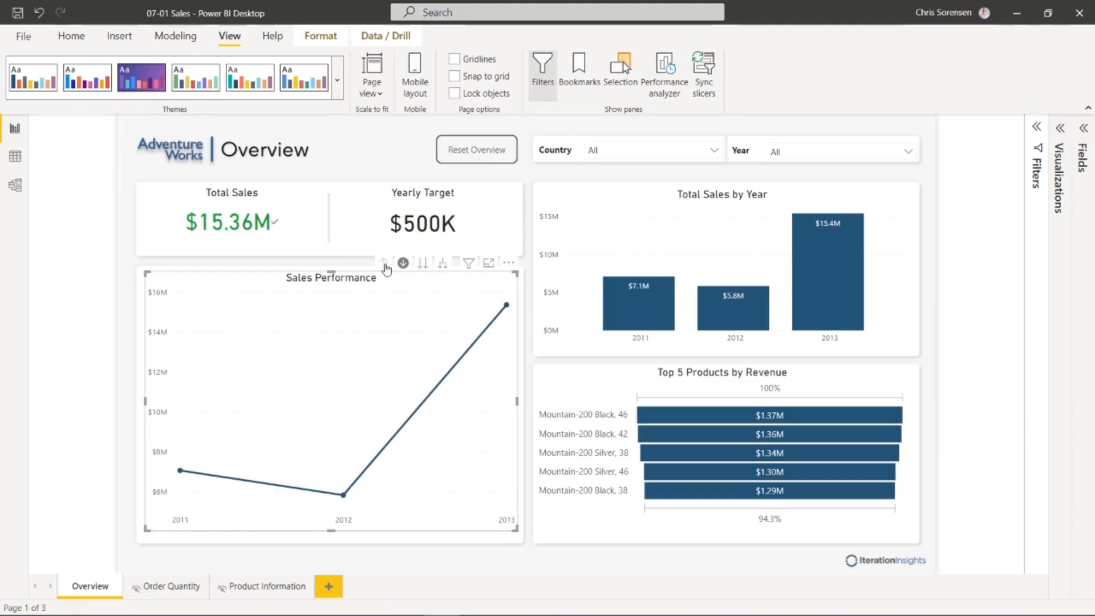
- Turn off drill-down mode on the Sales Performance chart, cross-highlight the page by its 2012 point, and clear the selection
{"action": "left_click", "coordinate": [403, 262]}
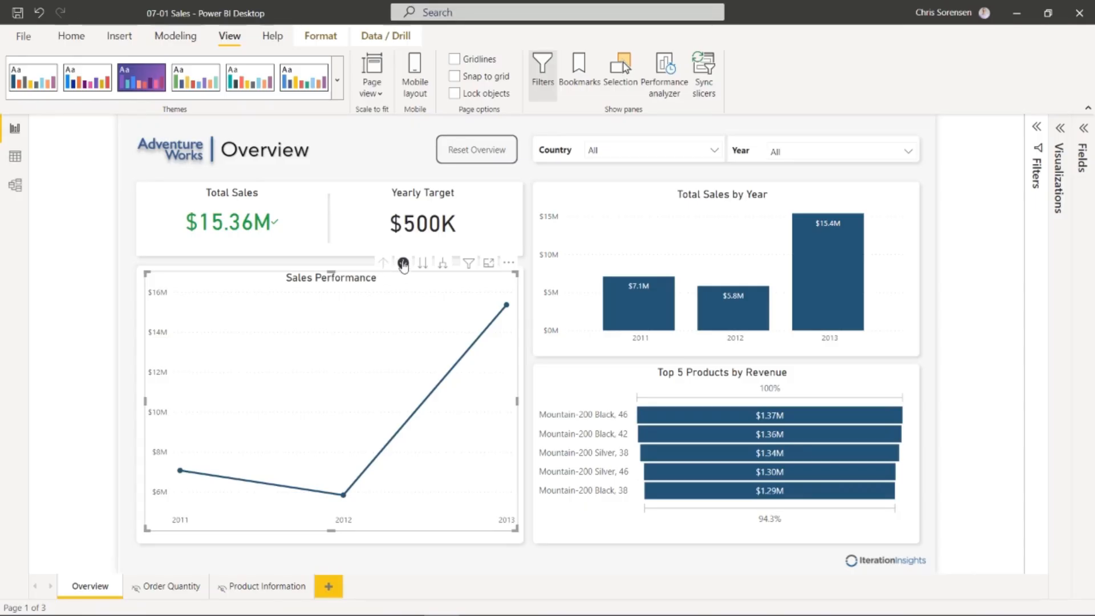
{"action": "left_click", "coordinate": [344, 495]}
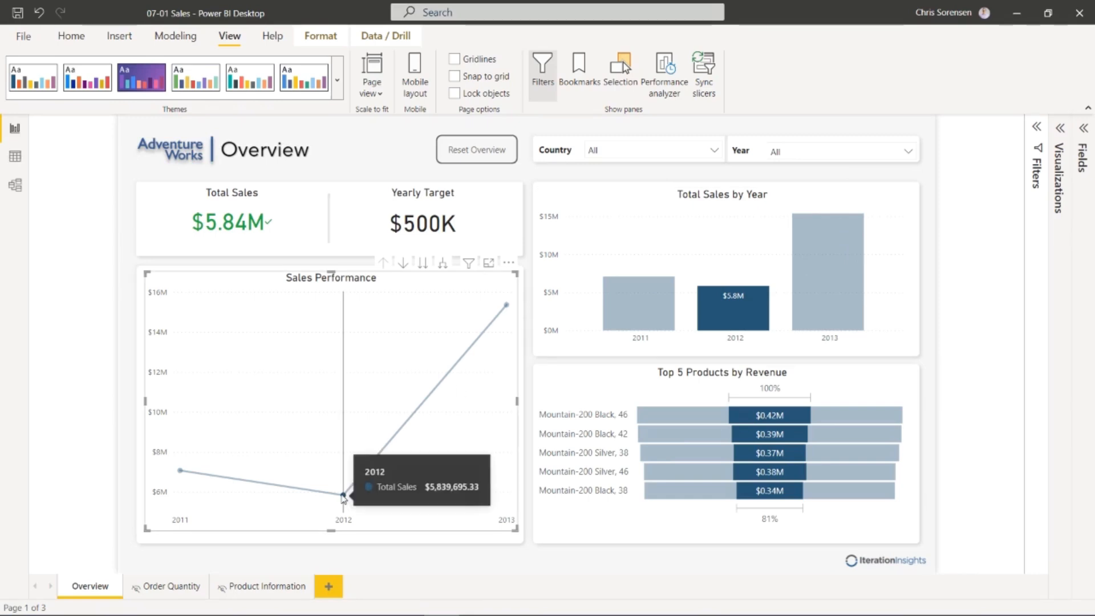
{"action": "left_click", "coordinate": [343, 495]}
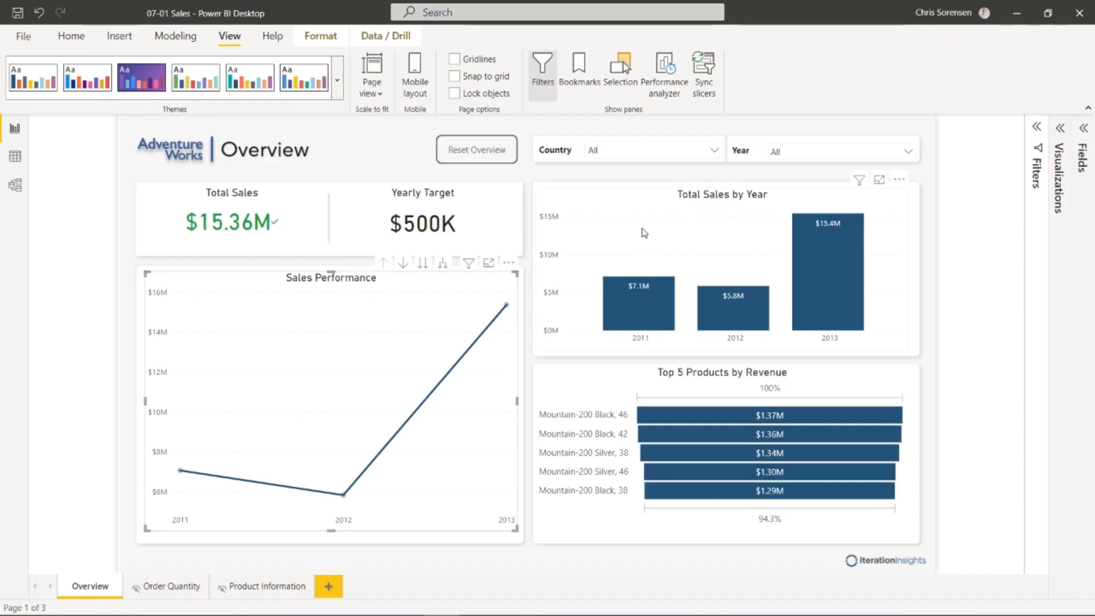
{"action": "mouse_move", "coordinate": [469, 263]}
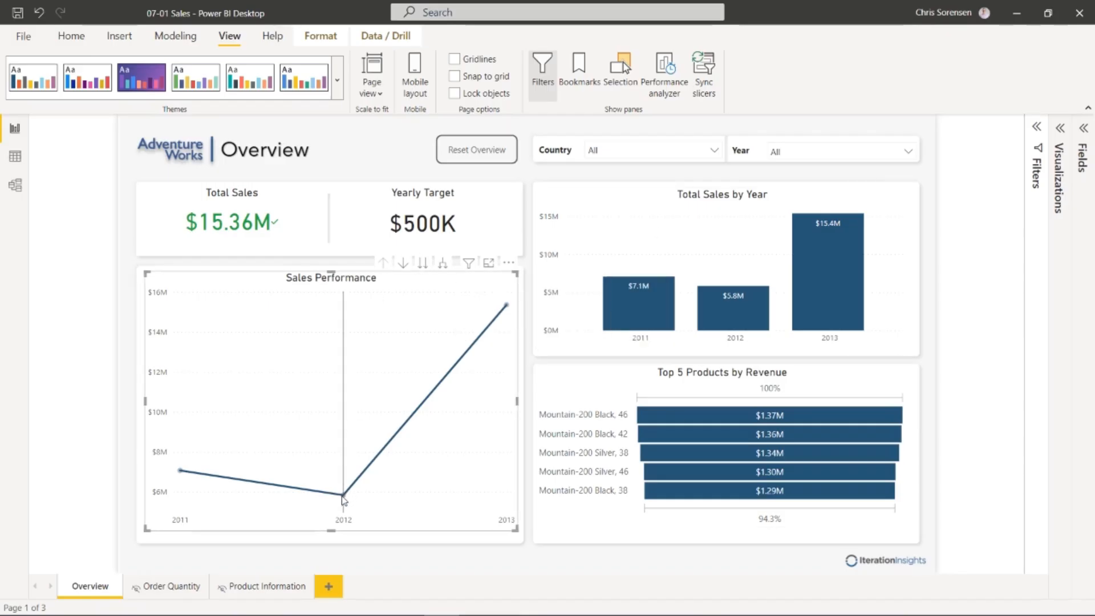
{"action": "mouse_move", "coordinate": [343, 497]}
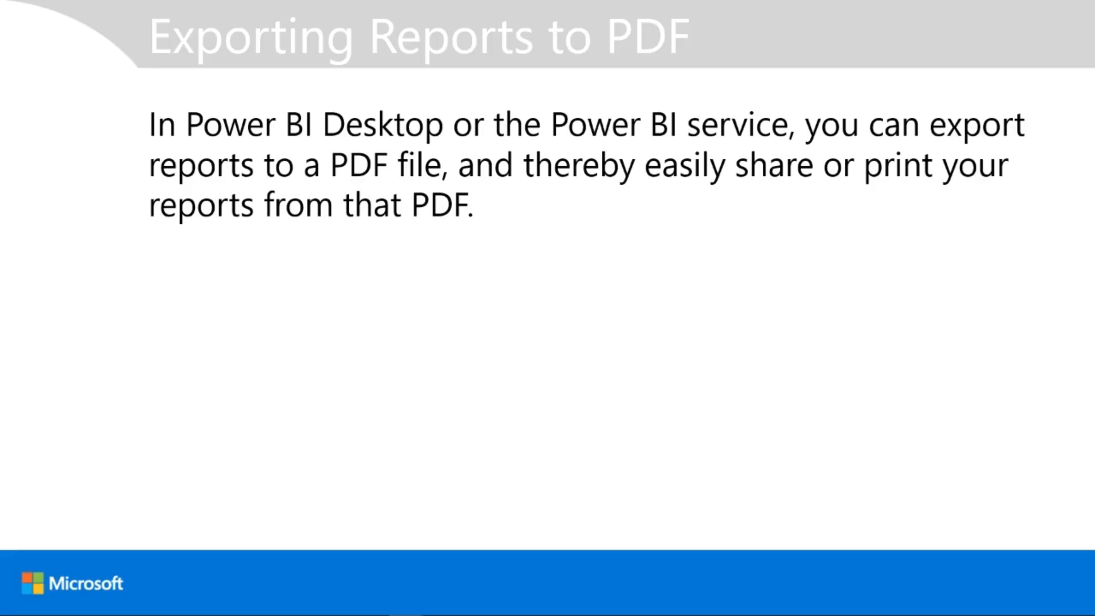
{"action": "key", "text": "Right"}
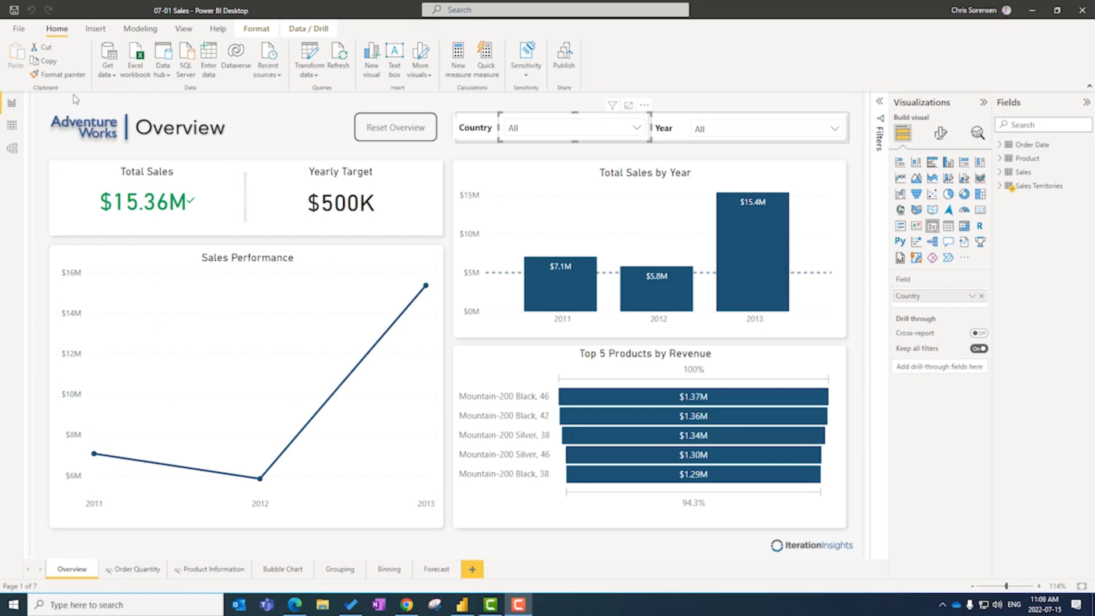
- Export the 07-01 Sales report to PDF and review all pages of the exported file in Adobe Acrobat
{"action": "left_click", "coordinate": [19, 30]}
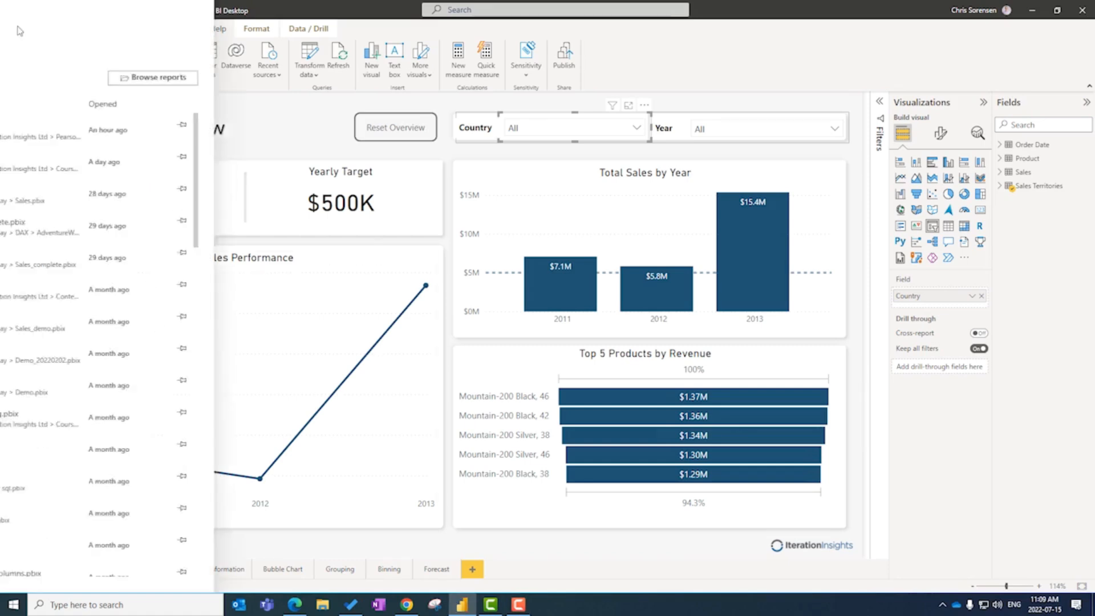
{"action": "left_click", "coordinate": [19, 169]}
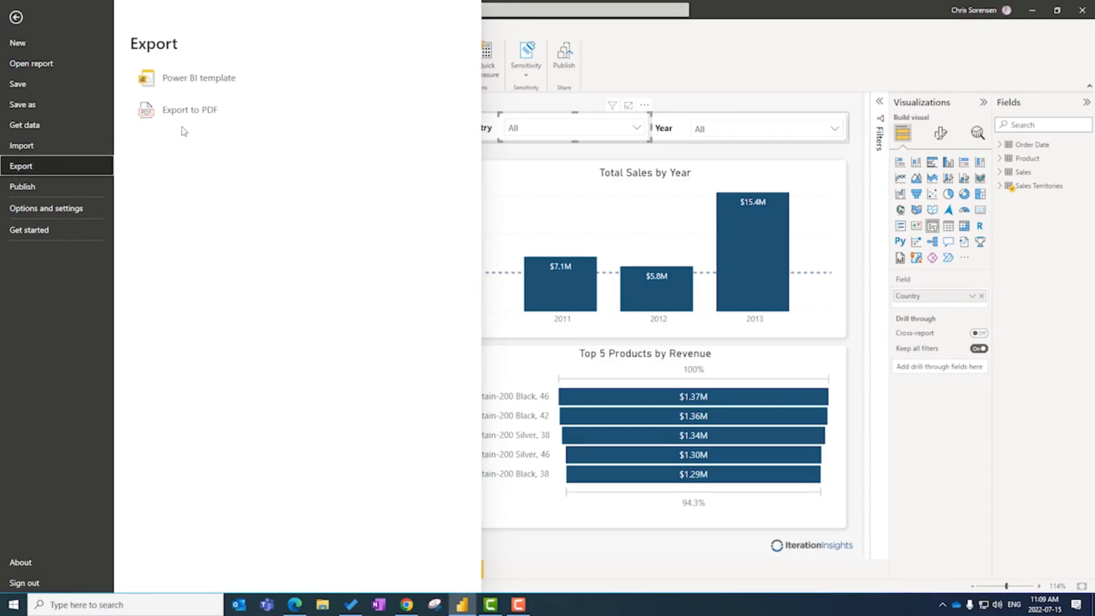
{"action": "left_click", "coordinate": [190, 111]}
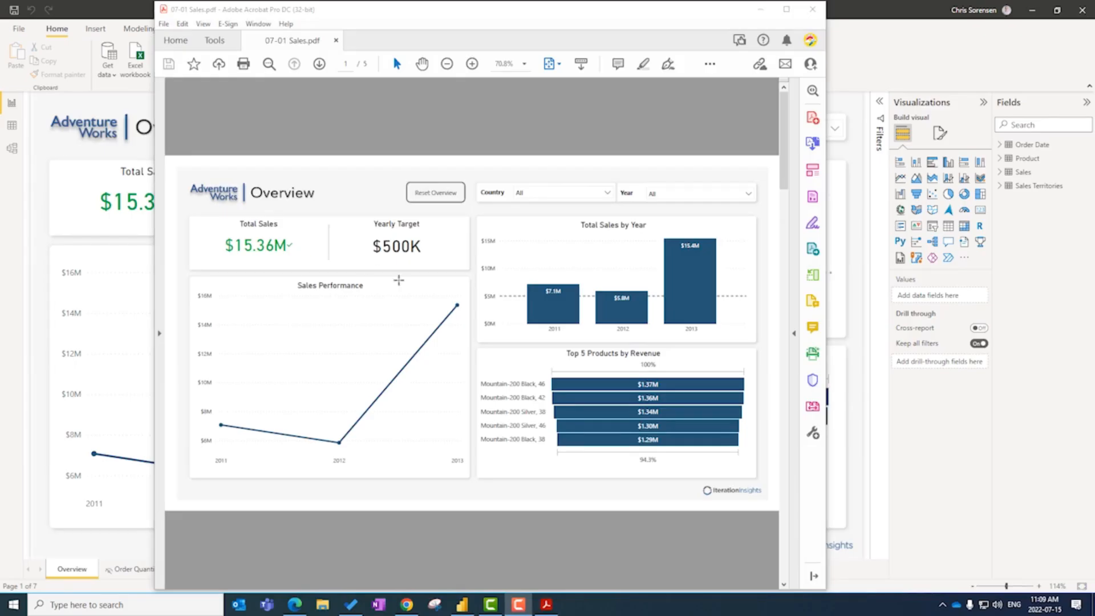
{"action": "scroll", "coordinate": [398, 280], "scroll_direction": "down", "scroll_amount": 2}
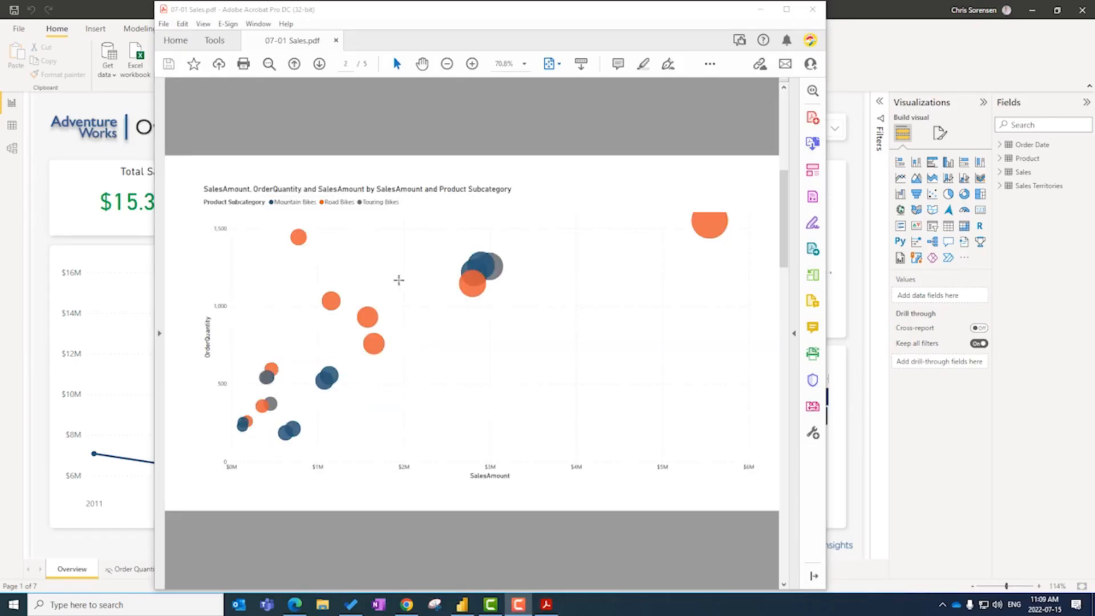
{"action": "scroll", "coordinate": [399, 280], "scroll_direction": "down", "scroll_amount": 2}
{"action": "scroll", "coordinate": [398, 280], "scroll_direction": "down", "scroll_amount": 2}
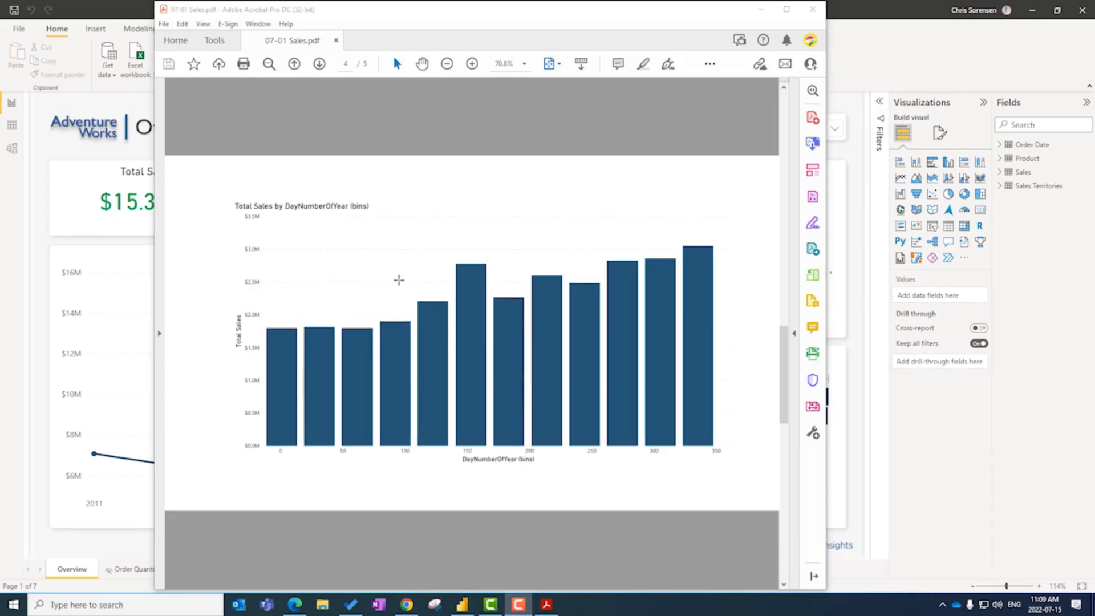
{"action": "scroll", "coordinate": [399, 279], "scroll_direction": "down", "scroll_amount": 2}
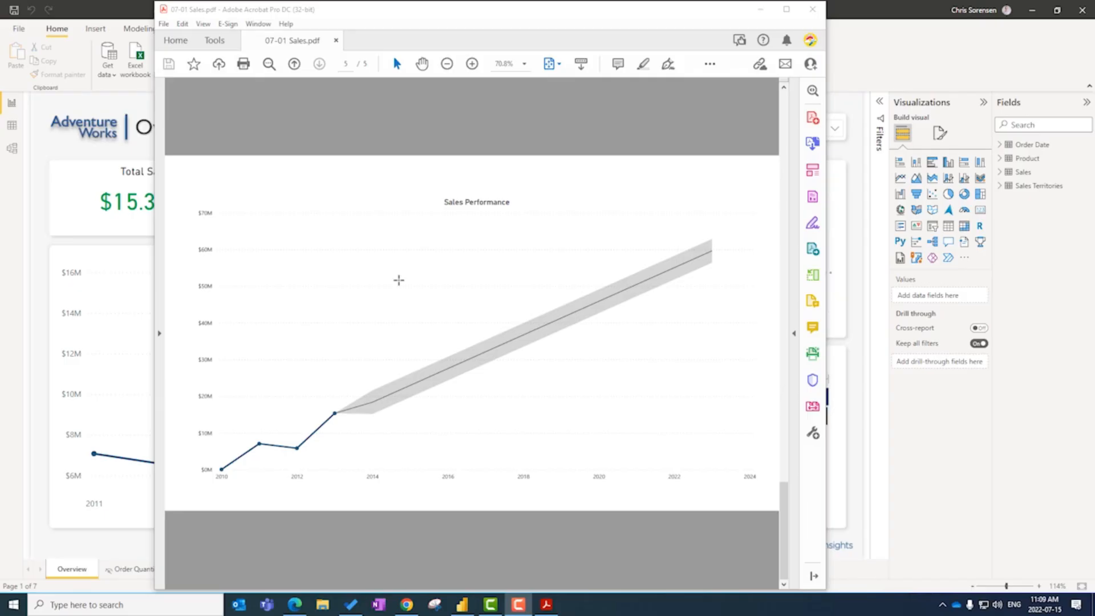
{"action": "scroll", "coordinate": [399, 280], "scroll_direction": "up", "scroll_amount": 8}
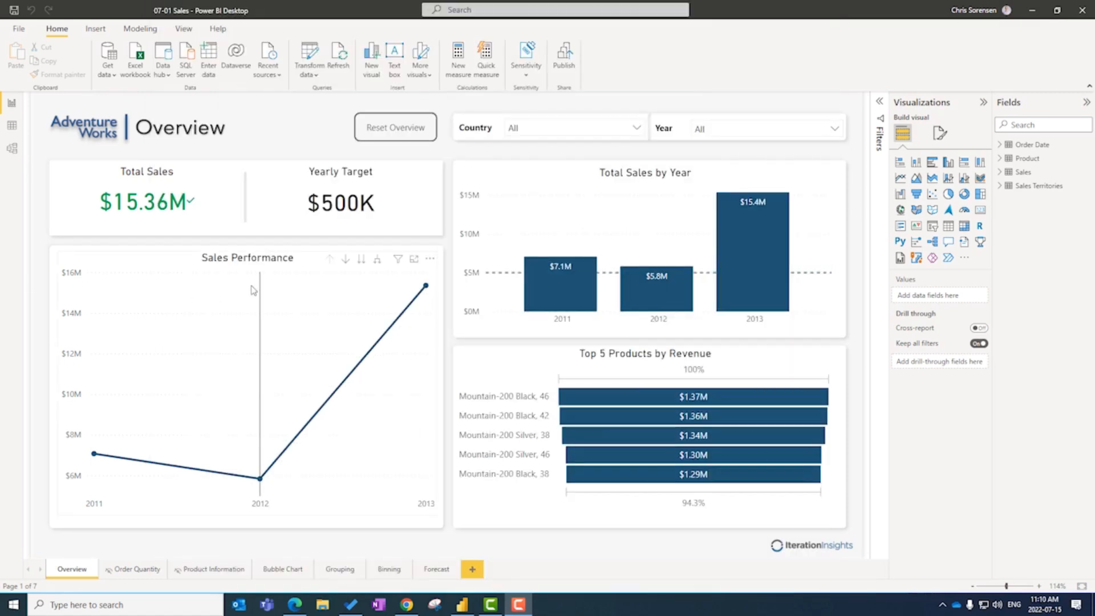
- Export the Sales Performance chart's data to a CSV file named Sales Performance and look through its rows in Excel
{"action": "mouse_move", "coordinate": [284, 276]}
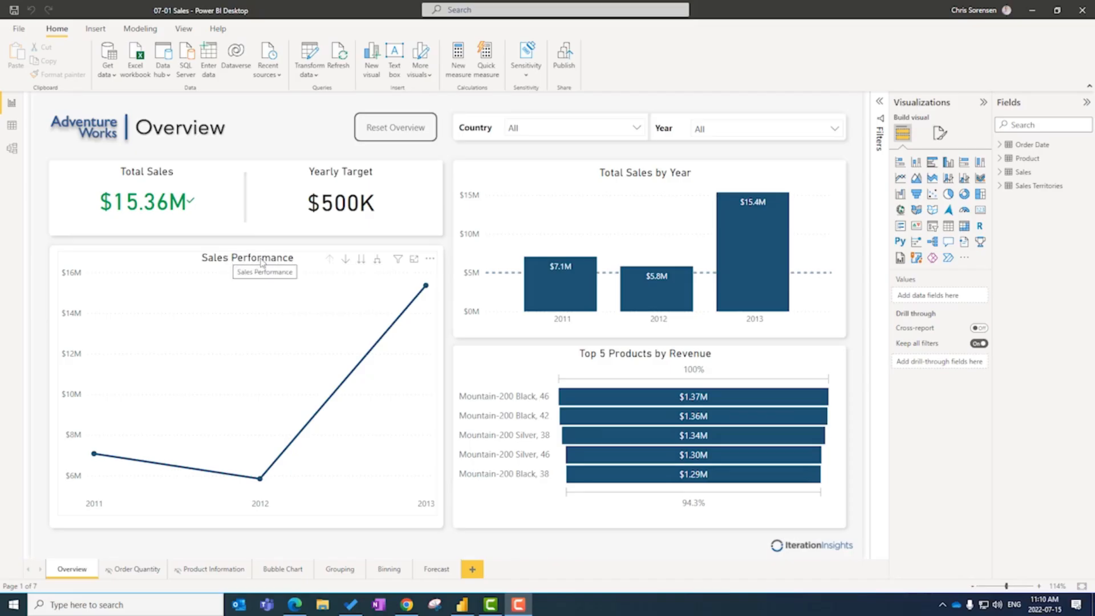
{"action": "left_click", "coordinate": [431, 261]}
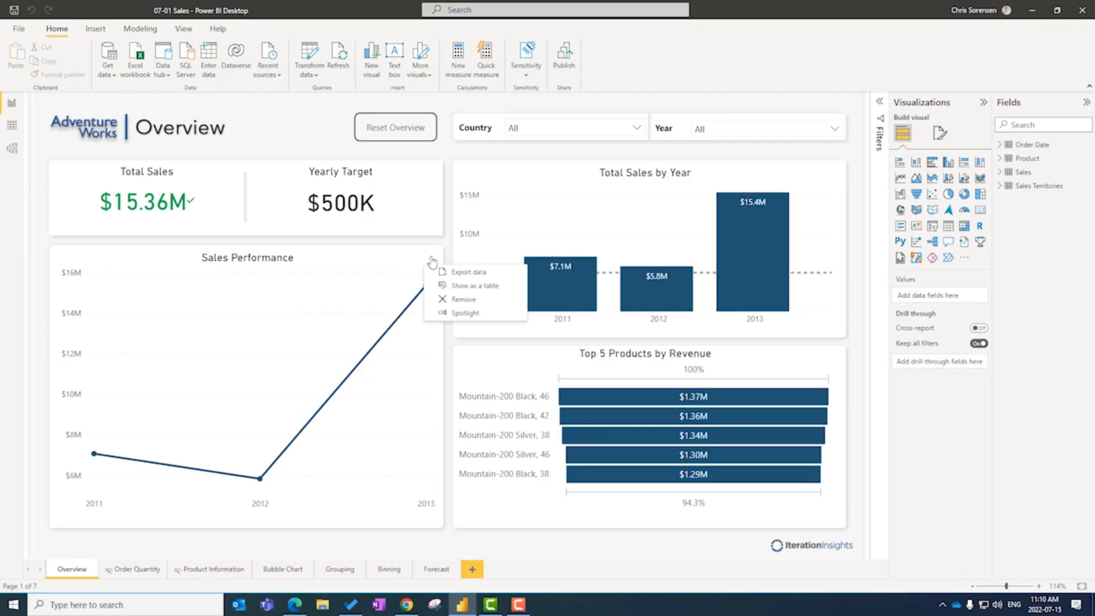
{"action": "left_click", "coordinate": [460, 273]}
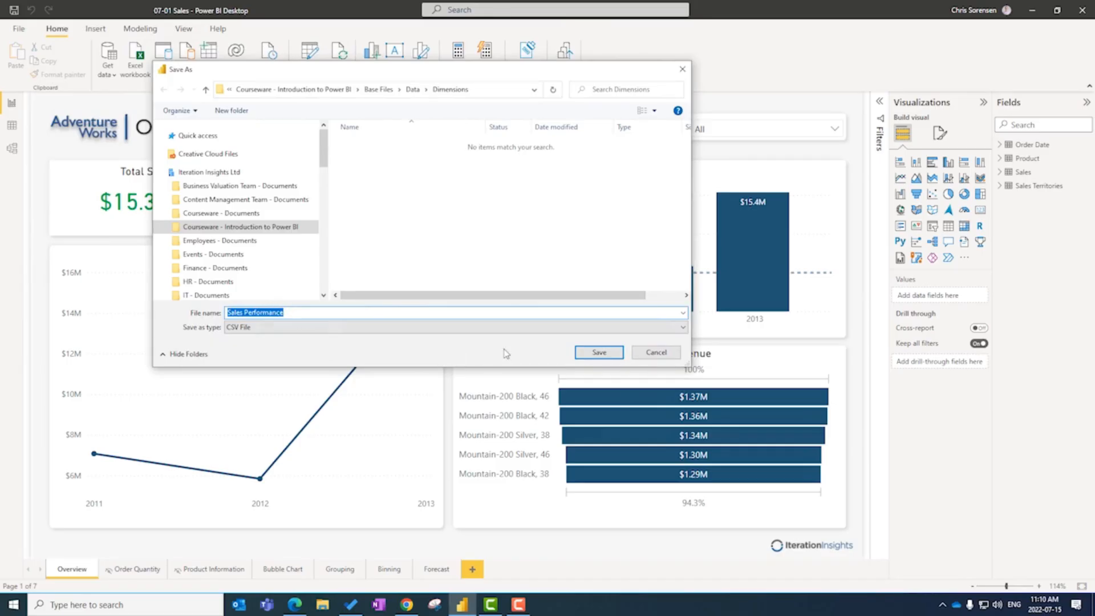
{"action": "left_click", "coordinate": [599, 353]}
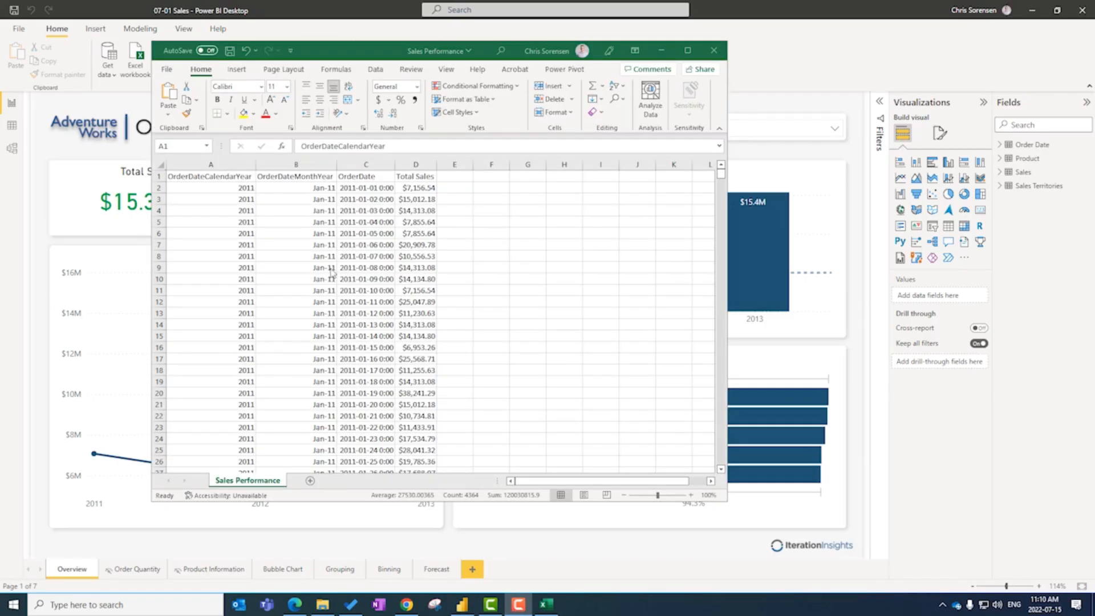
{"action": "scroll", "coordinate": [366, 243], "scroll_direction": "down", "scroll_amount": 8}
{"action": "scroll", "coordinate": [367, 242], "scroll_direction": "up", "scroll_amount": 8}
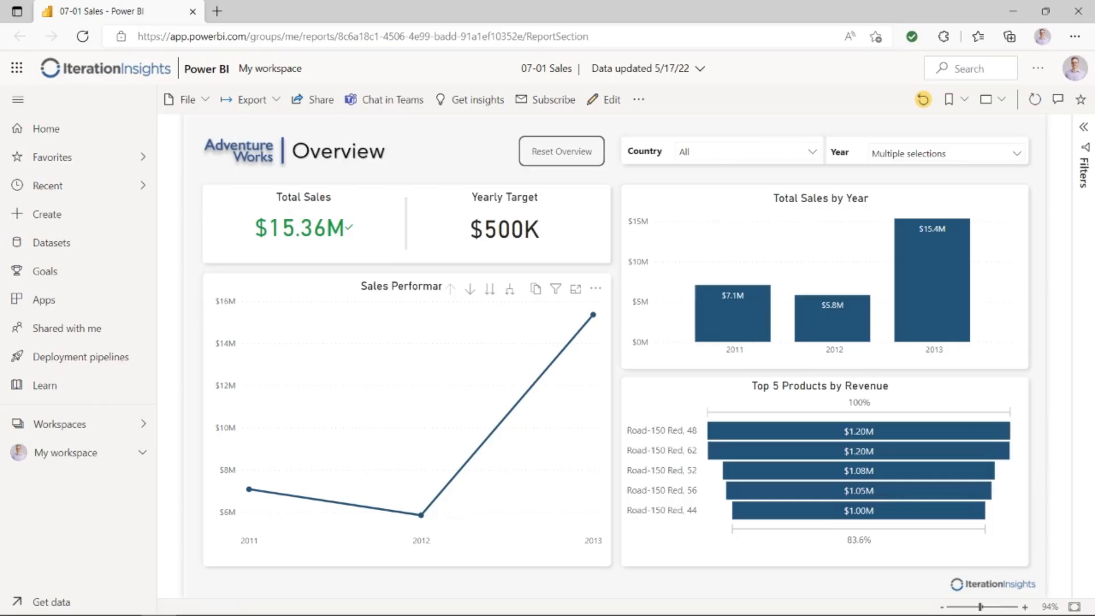
- In the Power BI service, export the report to PDF with Current Values, excluding hidden report tabs
{"action": "left_click", "coordinate": [276, 102]}
{"action": "left_click", "coordinate": [267, 182]}
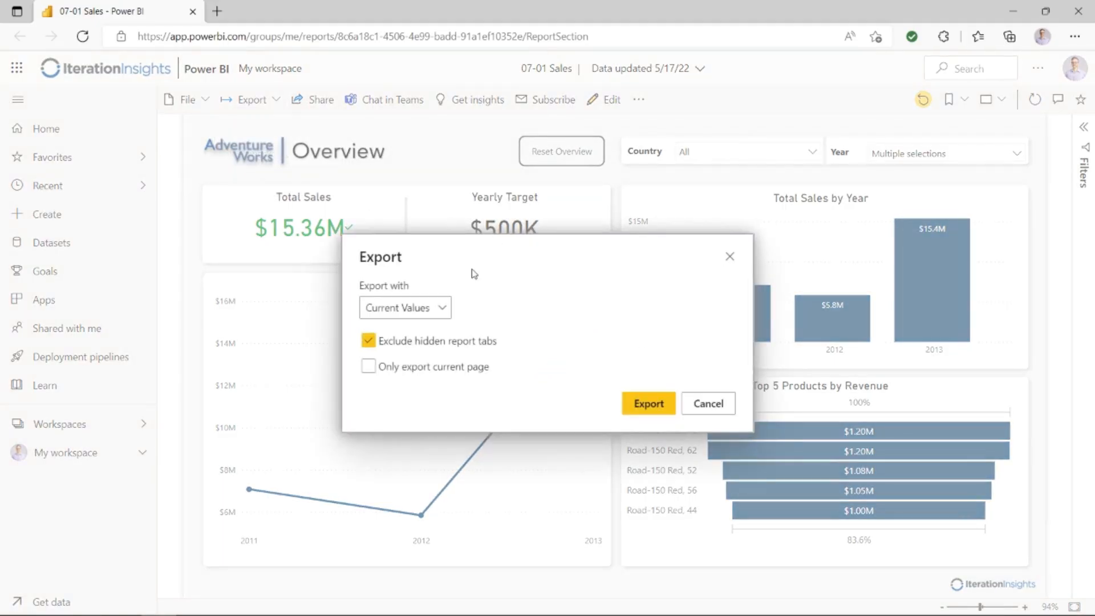
{"action": "left_click", "coordinate": [447, 308]}
{"action": "left_click", "coordinate": [504, 277]}
{"action": "left_click", "coordinate": [657, 406]}
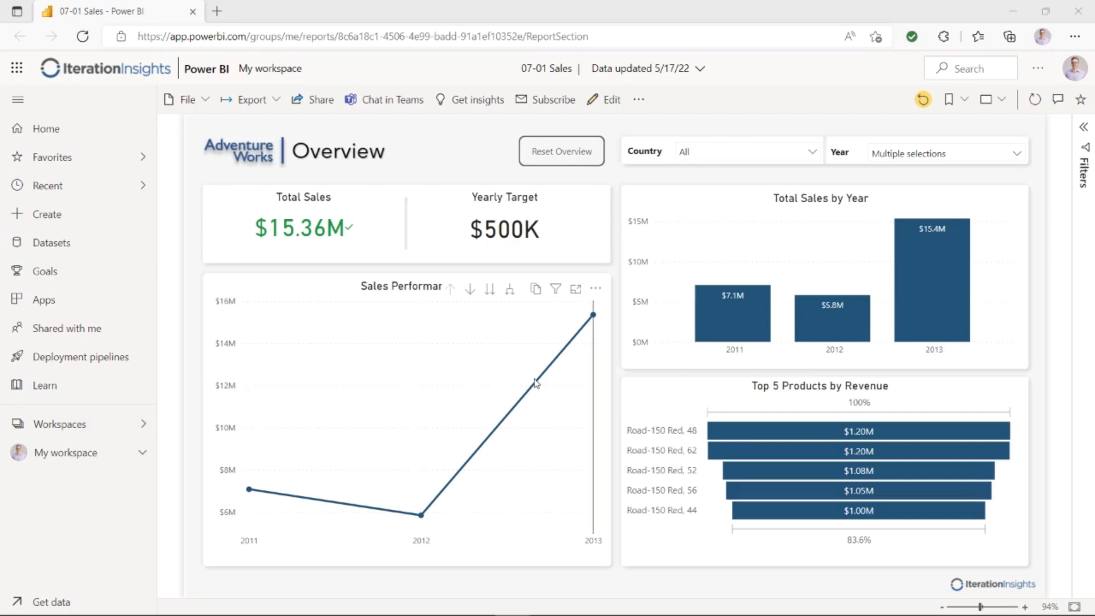
- Check the Sales Performance visual's options for exporting its data in the Power BI service
{"action": "left_click", "coordinate": [596, 290]}
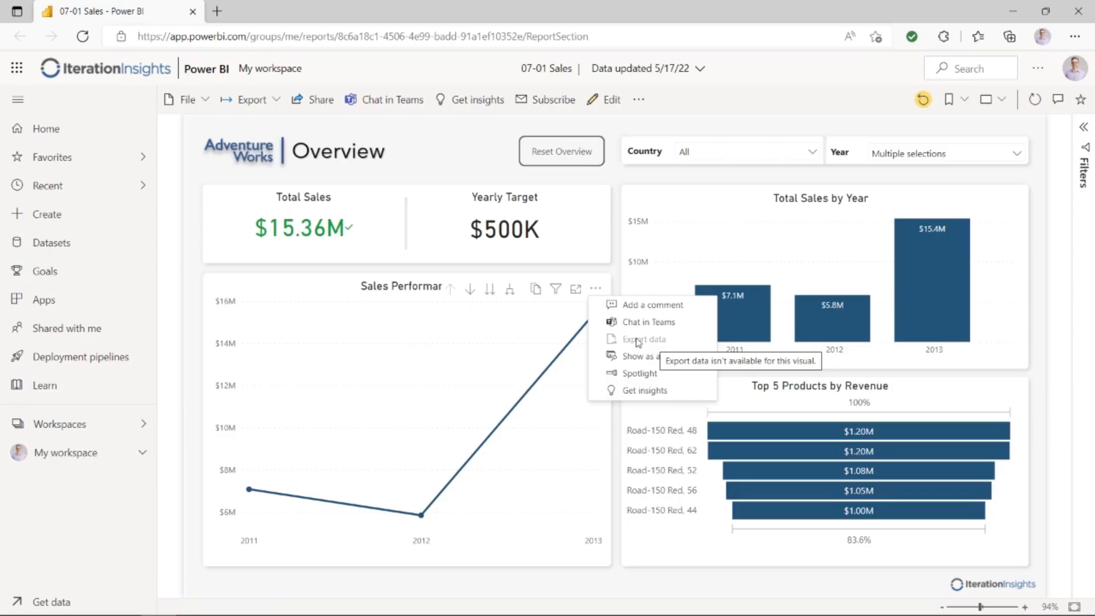
{"action": "left_click", "coordinate": [492, 162]}
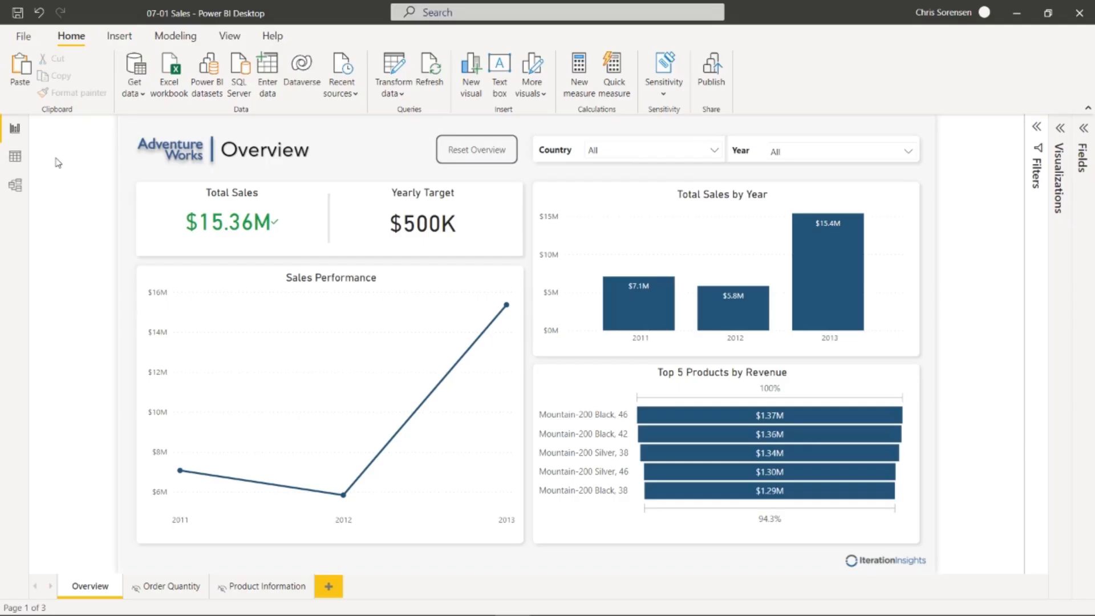
- Set the current file's report settings to allow end users to export data with current layout and summarized data
{"action": "left_click", "coordinate": [22, 37]}
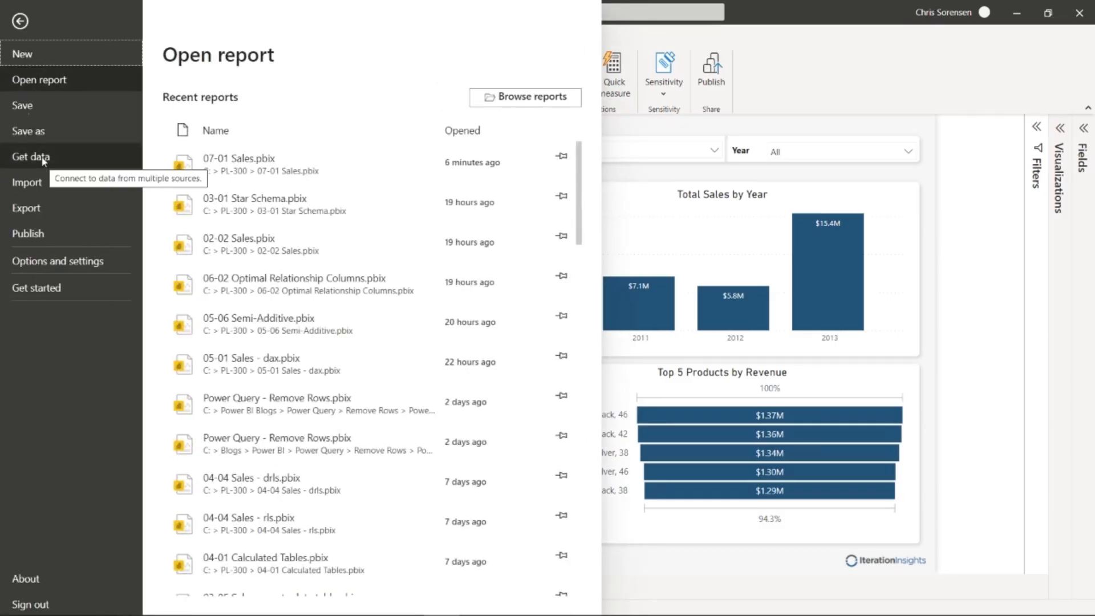
{"action": "left_click", "coordinate": [56, 262]}
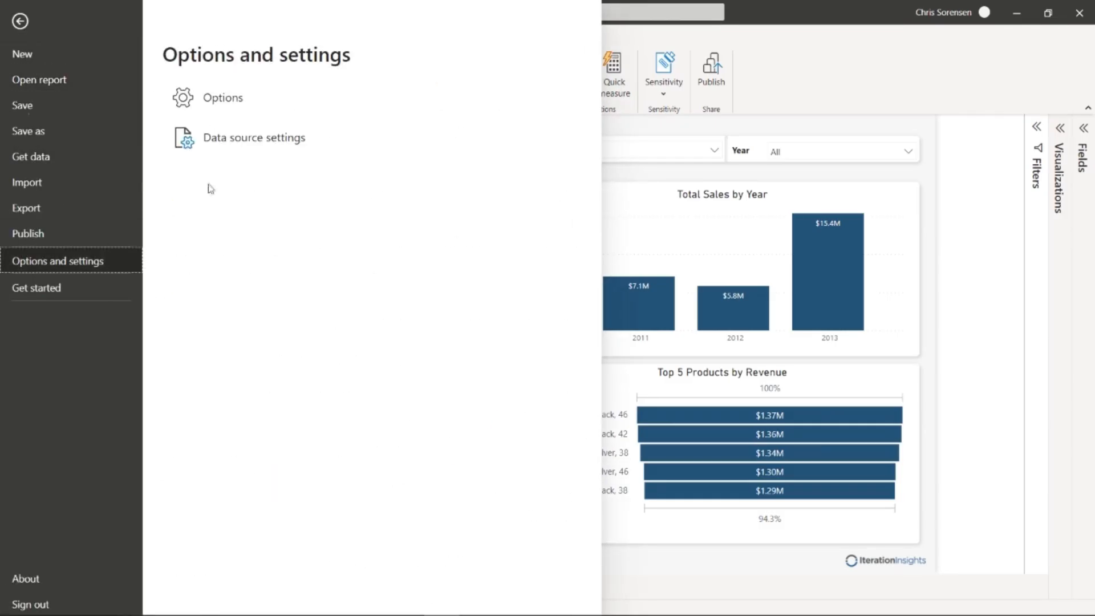
{"action": "left_click", "coordinate": [225, 102]}
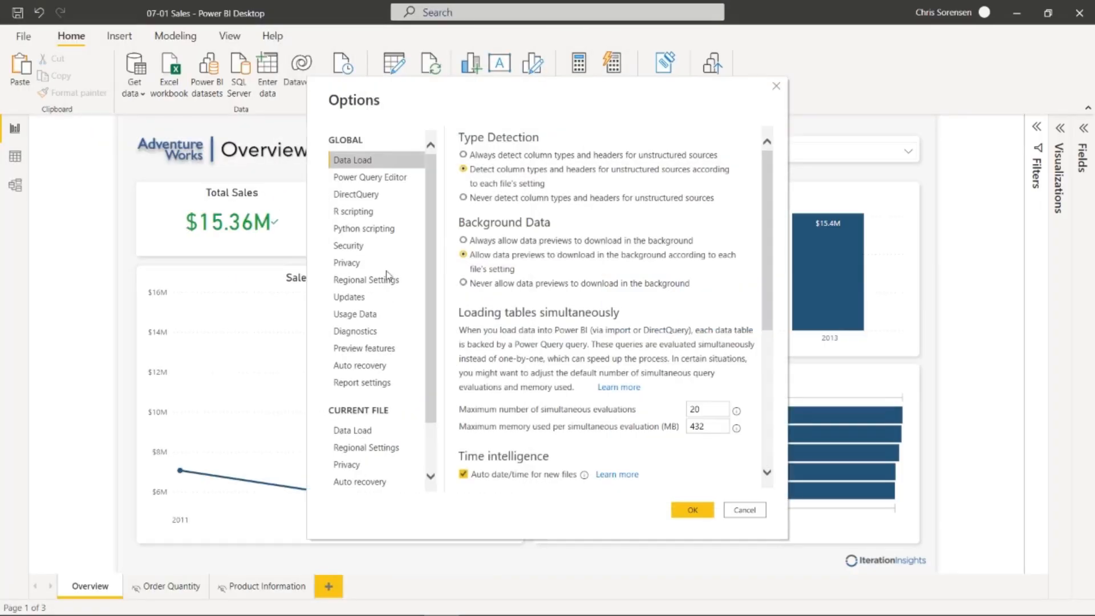
{"action": "scroll", "coordinate": [367, 335], "scroll_direction": "down", "scroll_amount": 2}
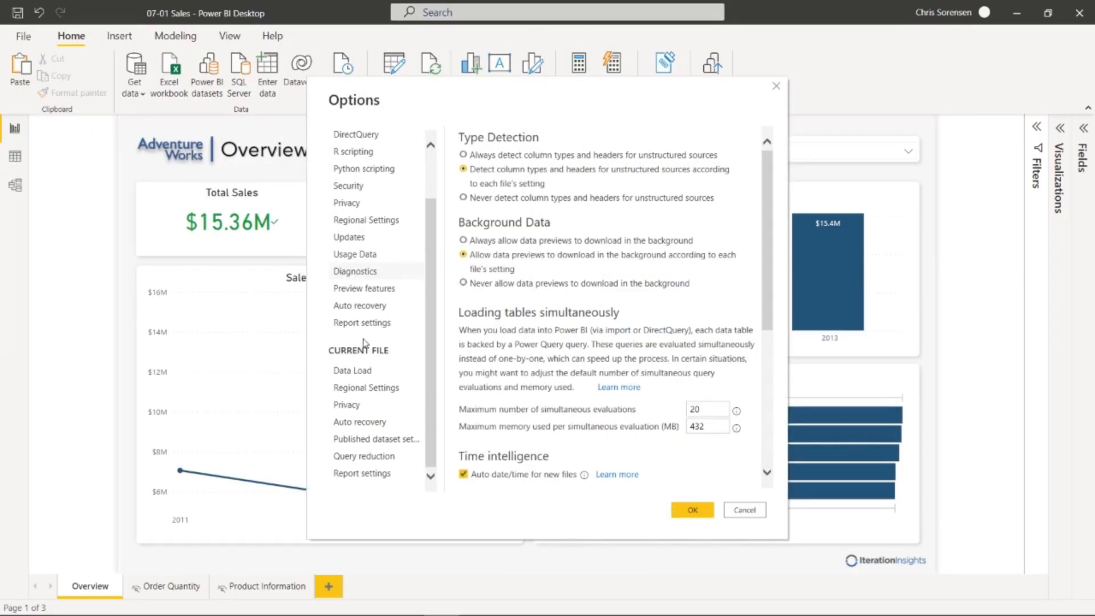
{"action": "left_click", "coordinate": [374, 473]}
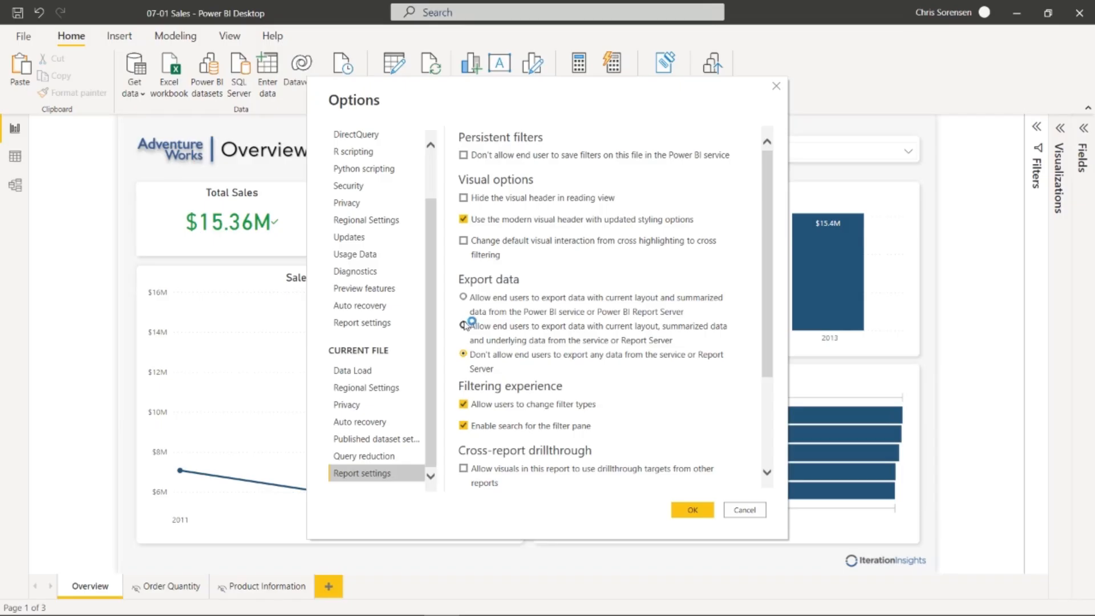
{"action": "left_click", "coordinate": [463, 297]}
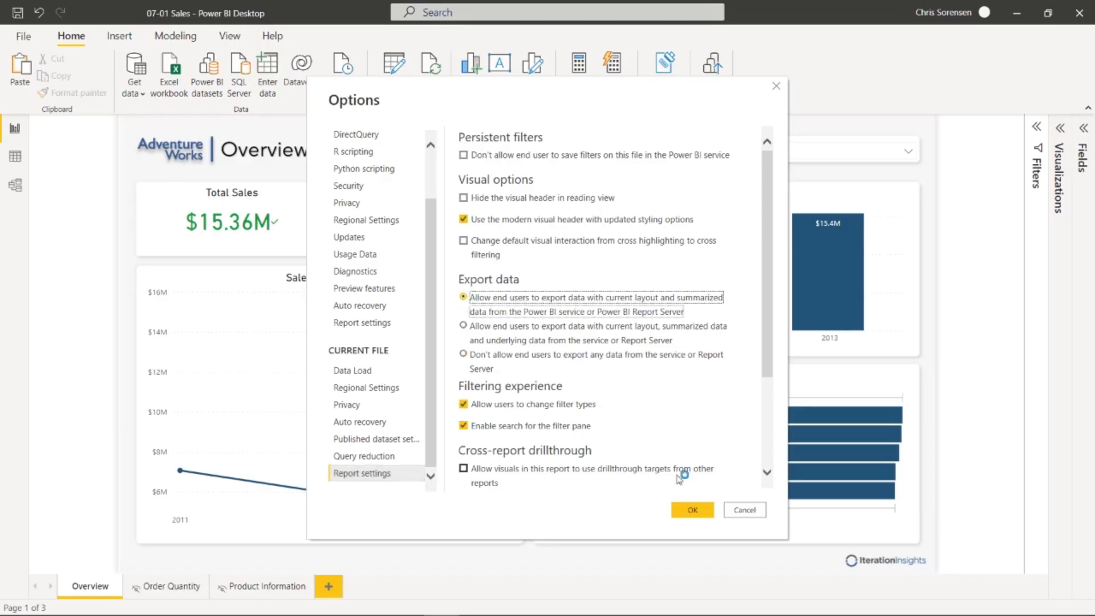
{"action": "left_click", "coordinate": [702, 511]}
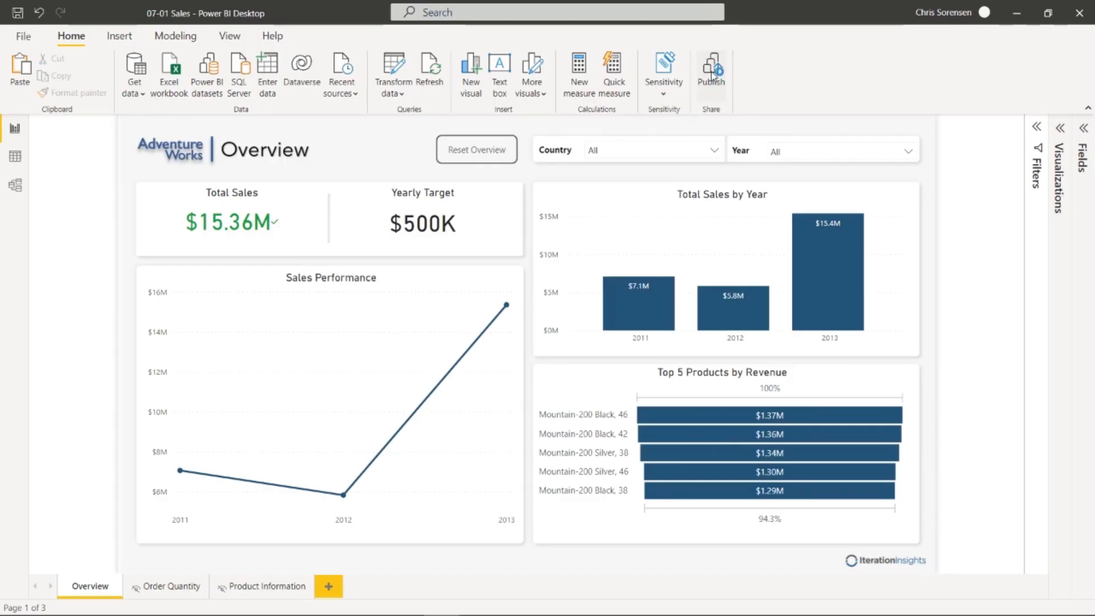
- Save the report, publish it to My workspace replacing the existing dataset, and open it in the Power BI service
{"action": "left_click", "coordinate": [20, 18]}
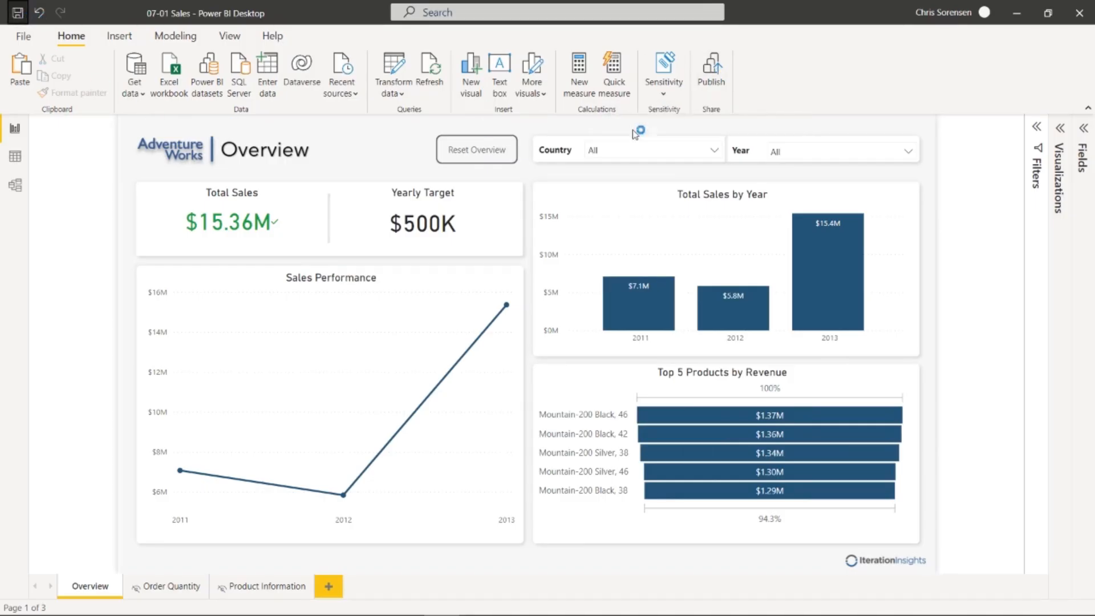
{"action": "left_click", "coordinate": [717, 69]}
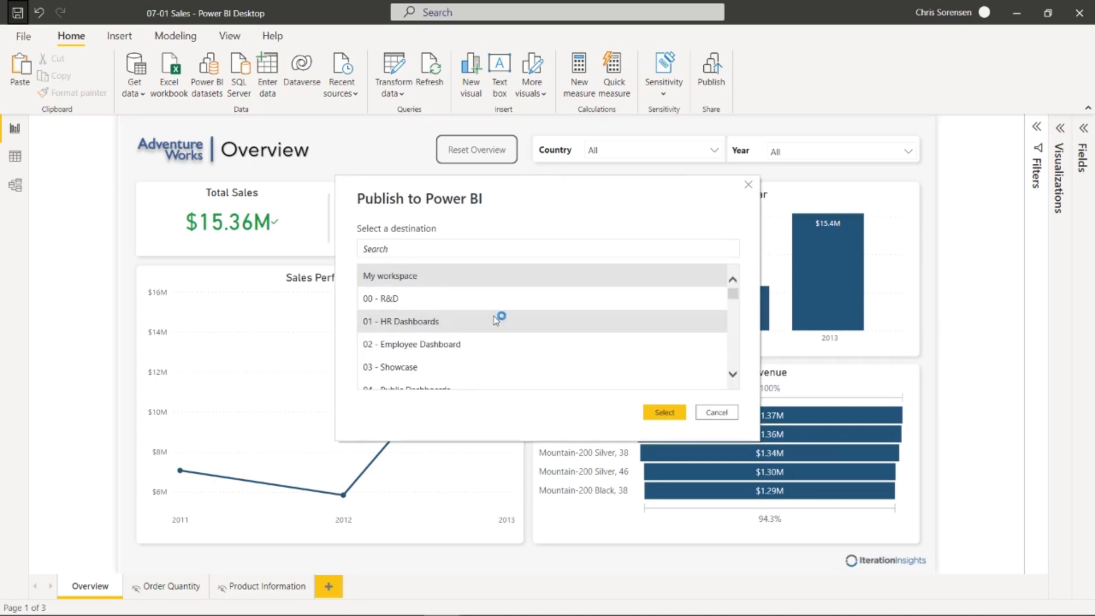
{"action": "left_click", "coordinate": [665, 411]}
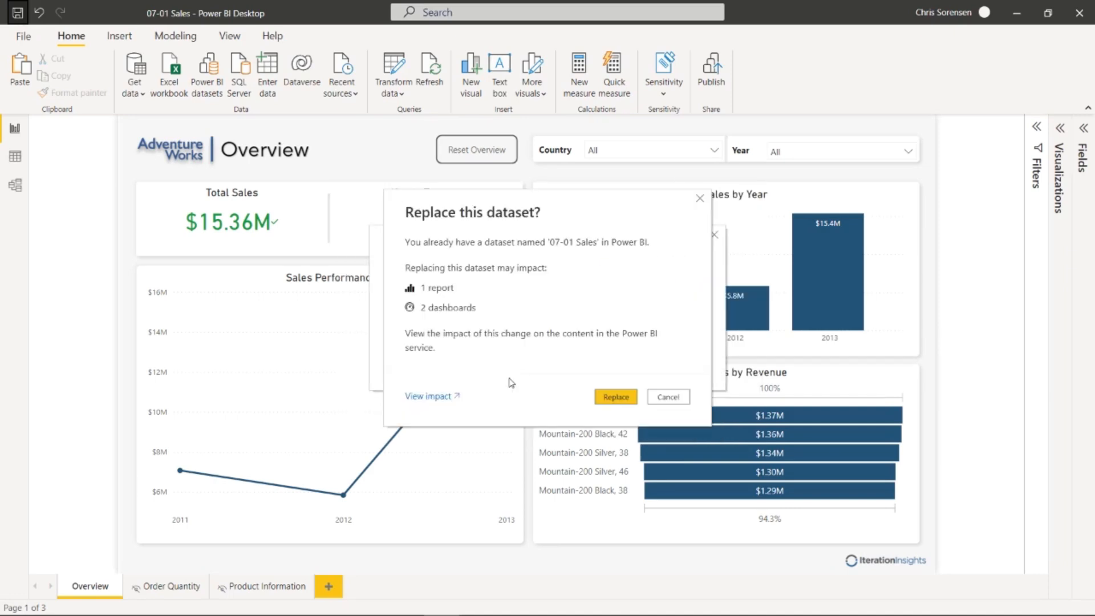
{"action": "left_click", "coordinate": [614, 398]}
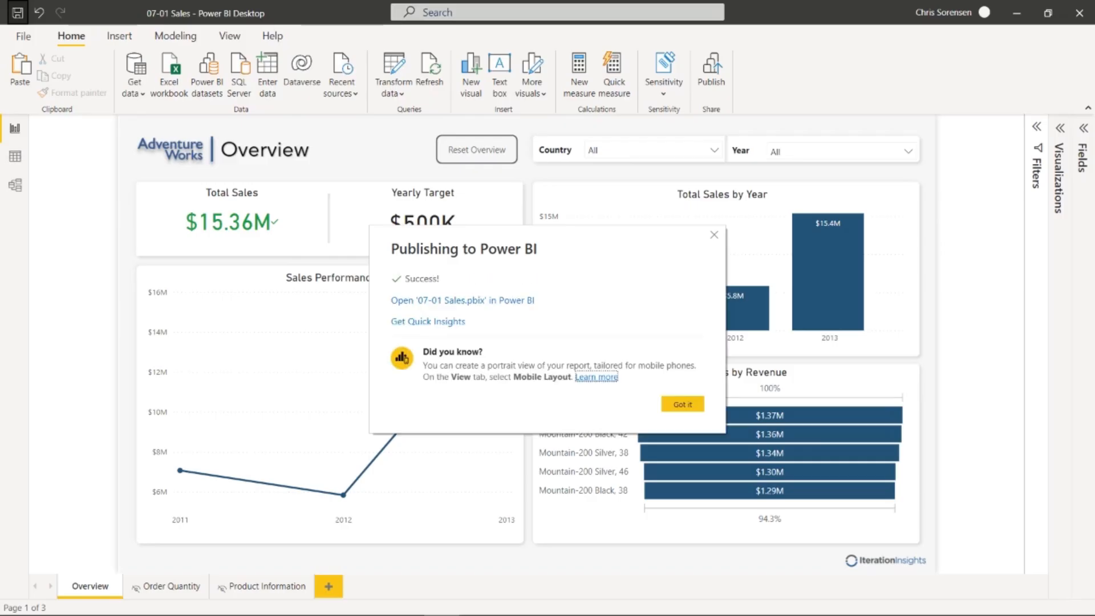
{"action": "left_click", "coordinate": [493, 302]}
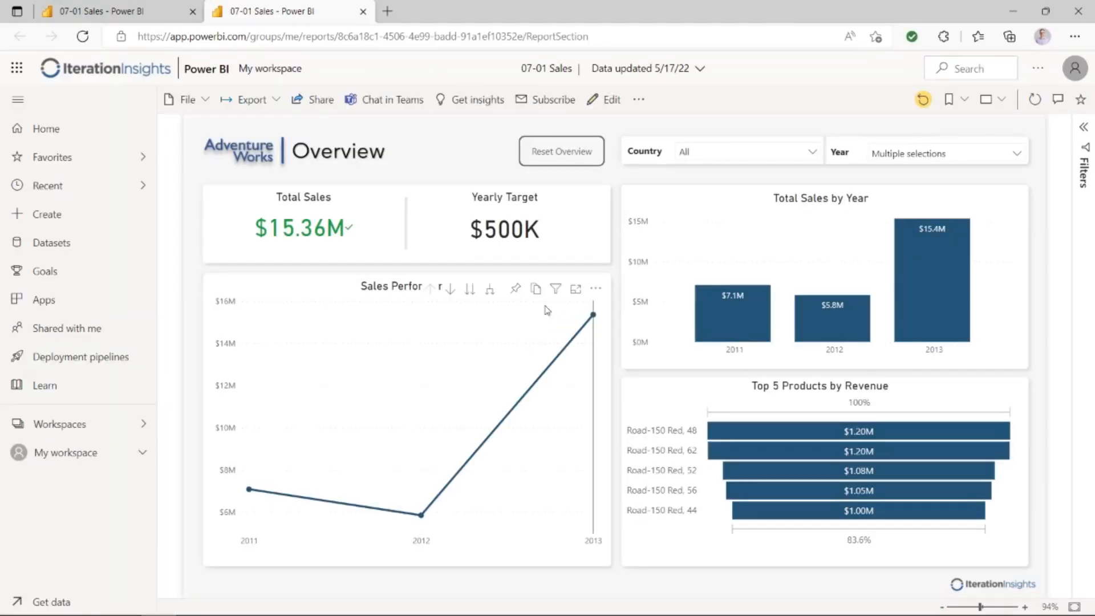
- Export the Sales Performance visual's summarized data in .xlsx format
{"action": "left_click", "coordinate": [596, 290]}
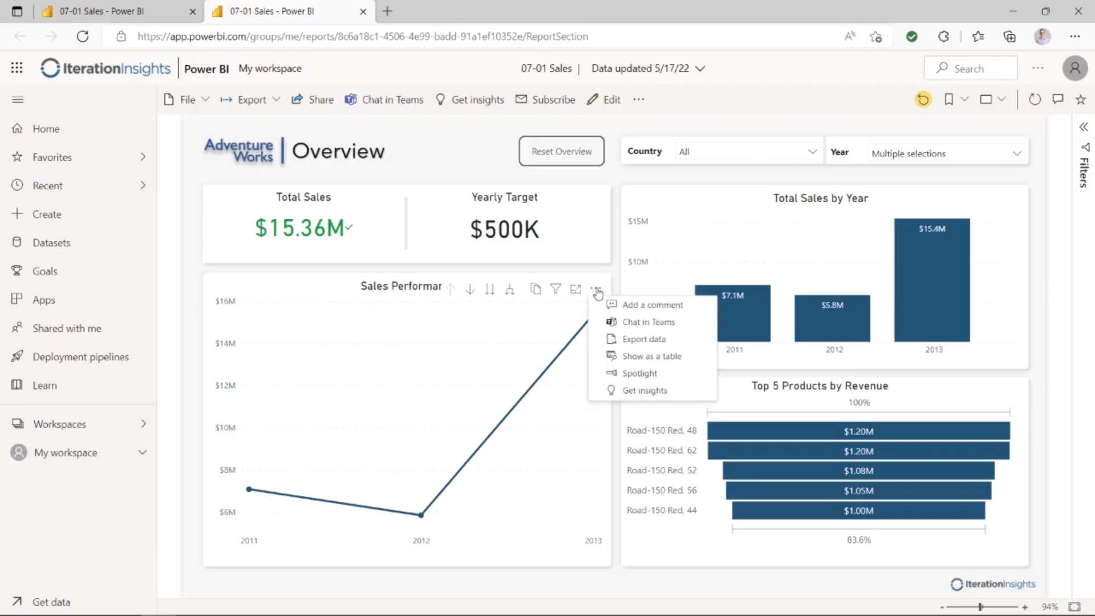
{"action": "left_click", "coordinate": [644, 340]}
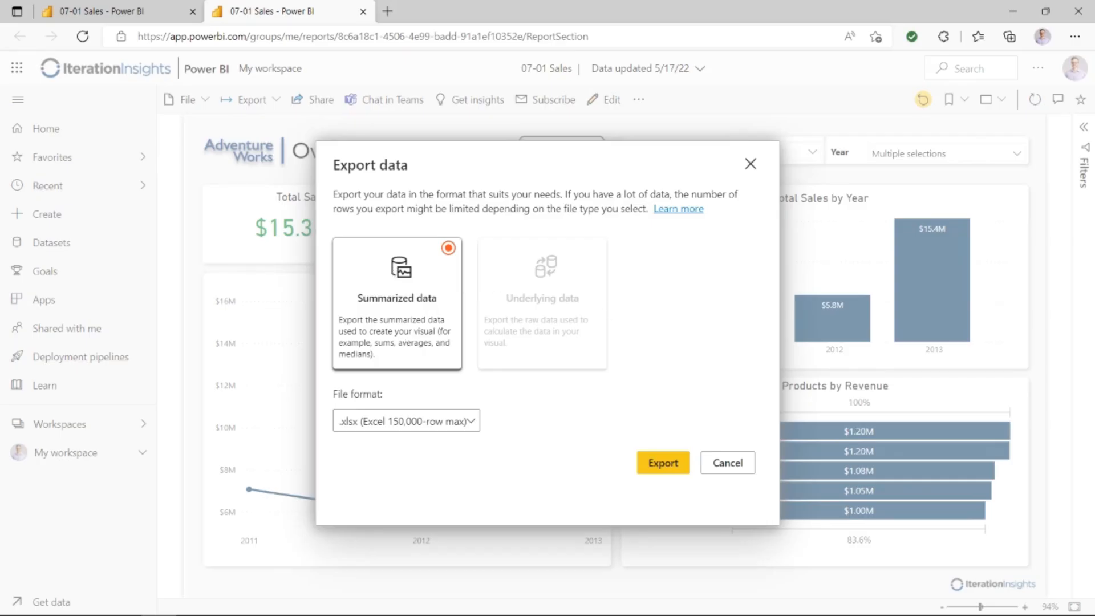
{"action": "left_click", "coordinate": [423, 432]}
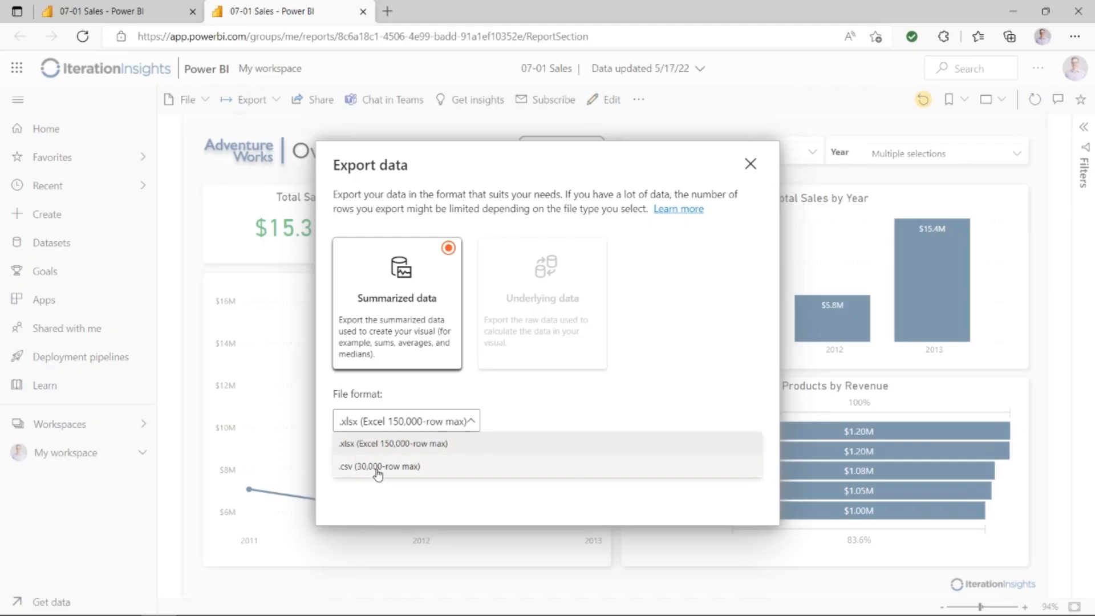
{"action": "left_click", "coordinate": [553, 414]}
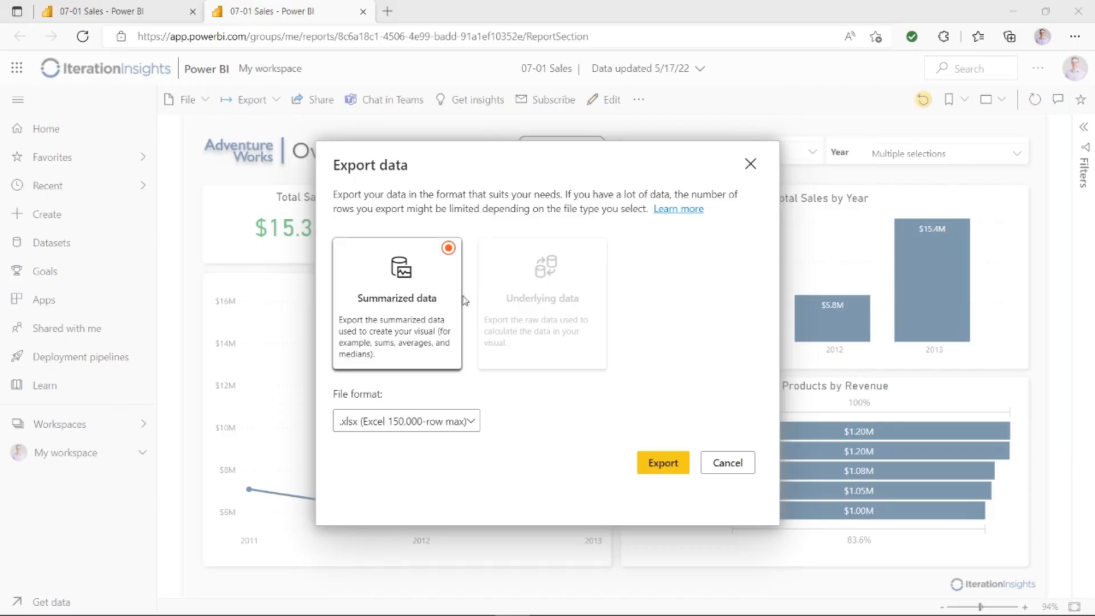
{"action": "left_click", "coordinate": [663, 462]}
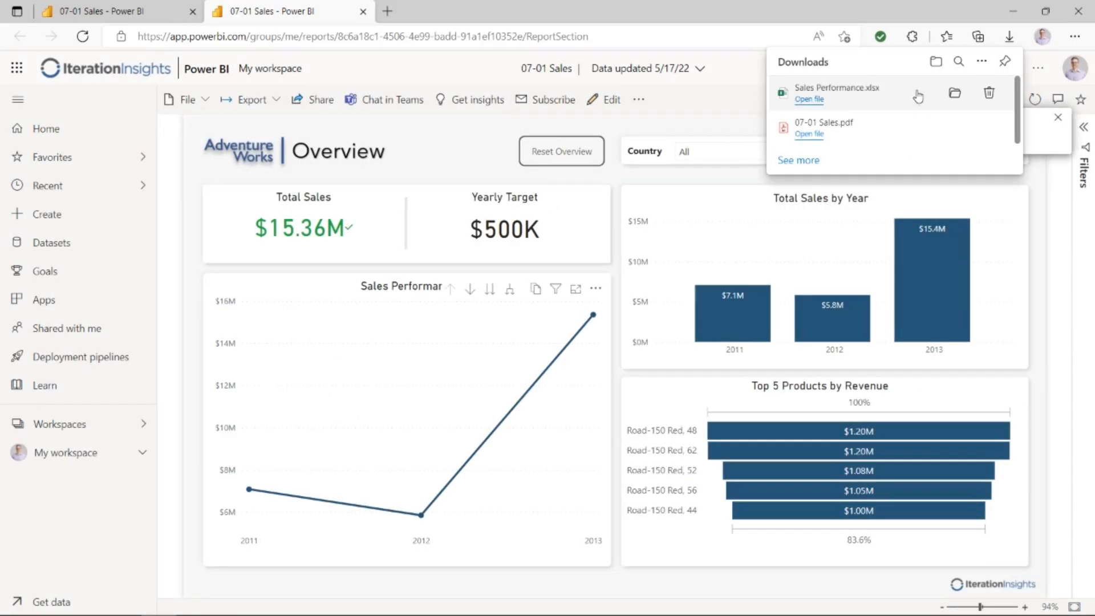
- Open the downloaded Sales Performance workbook in Excel, widen columns C and D to read their values, and close it
{"action": "left_click", "coordinate": [953, 97]}
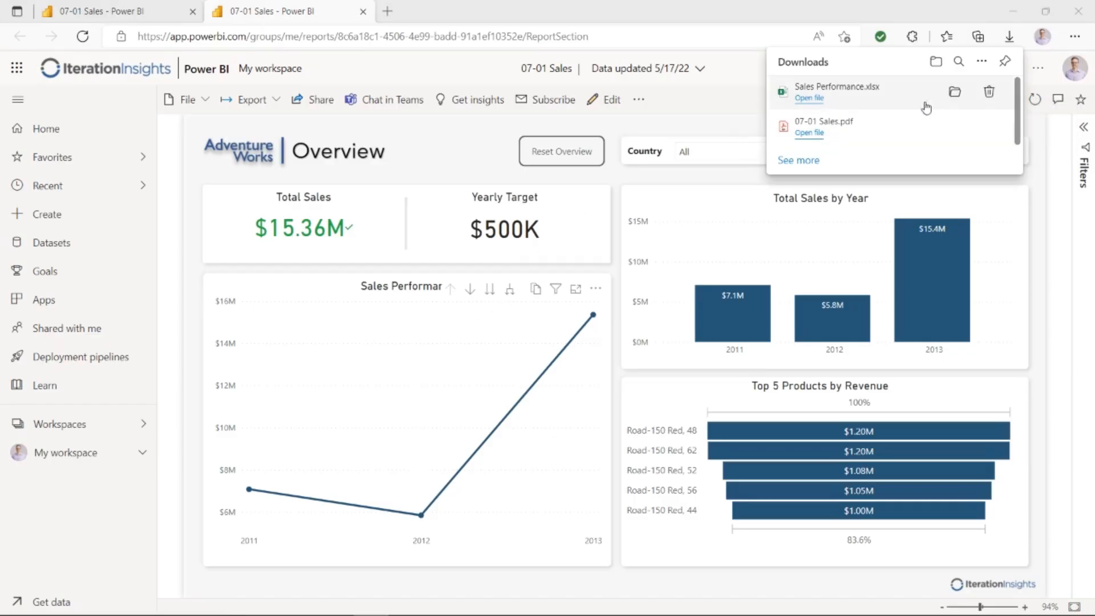
{"action": "left_click", "coordinate": [749, 80]}
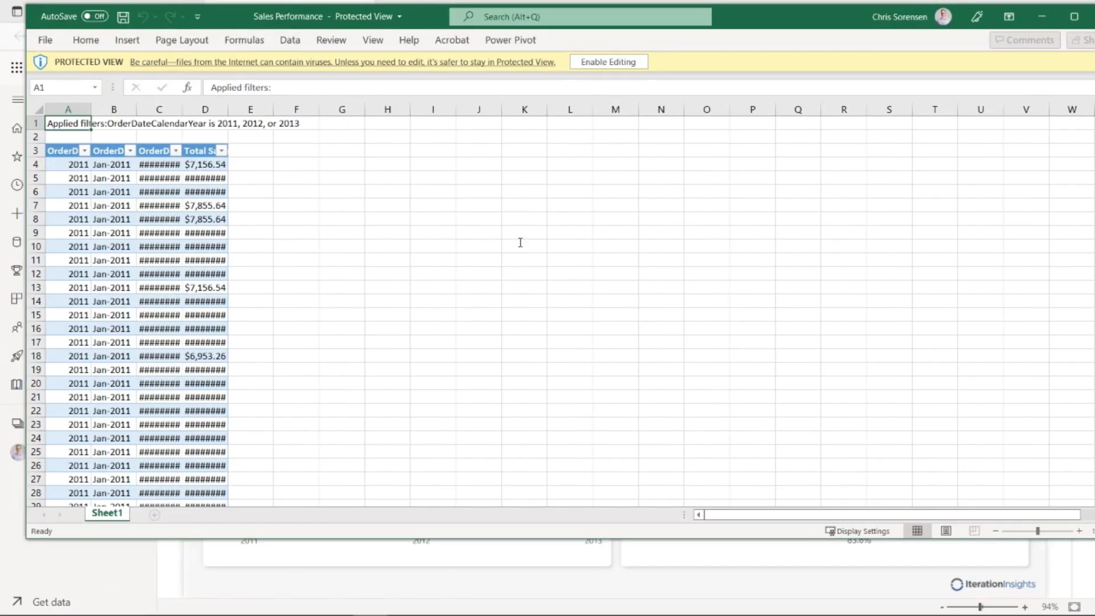
{"action": "left_click_drag", "start_coordinate": [160, 109], "coordinate": [203, 109]}
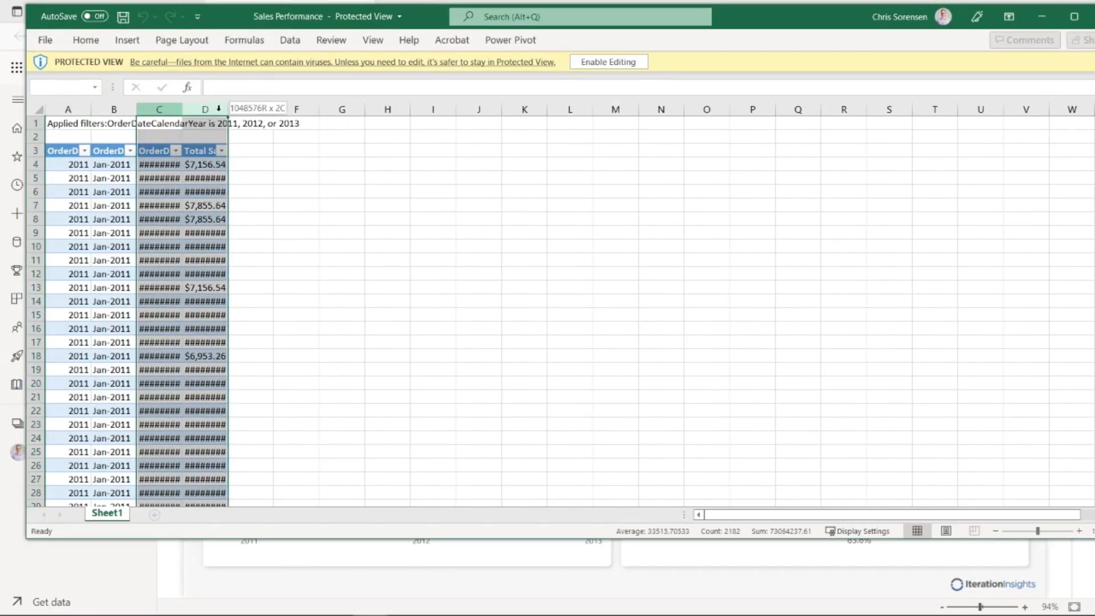
{"action": "double_click", "coordinate": [182, 109]}
{"action": "left_click", "coordinate": [425, 219]}
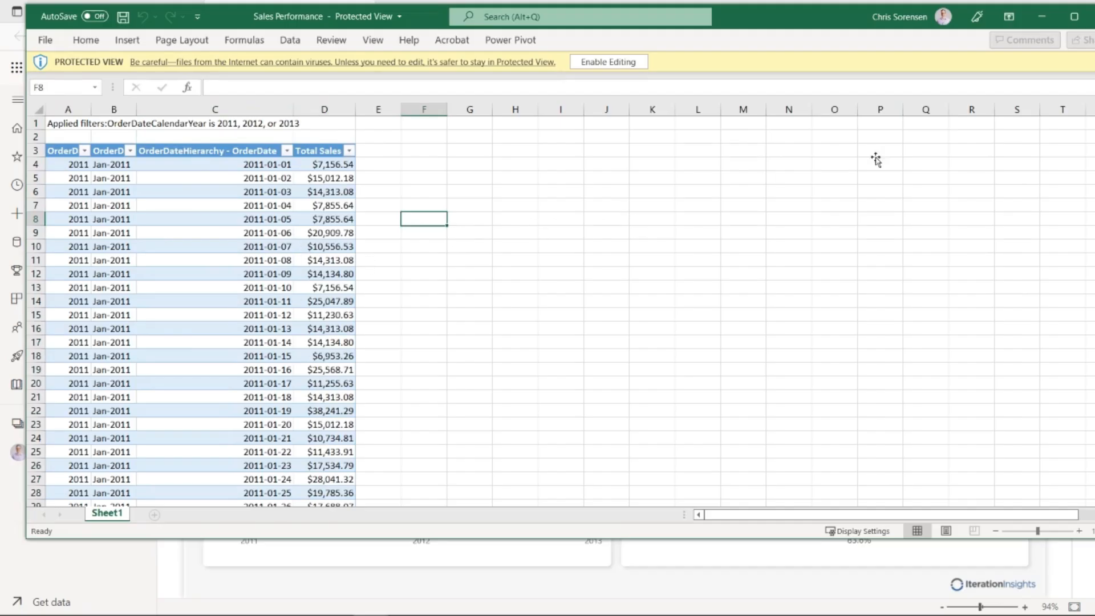
{"action": "left_click", "coordinate": [1073, 17]}
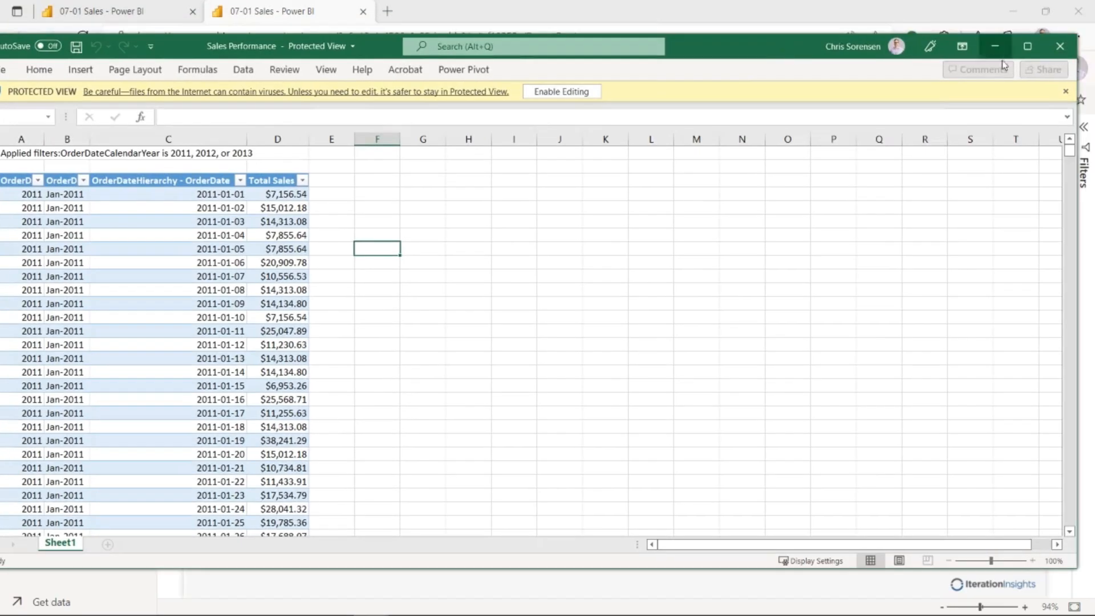
{"action": "left_click", "coordinate": [1063, 48]}
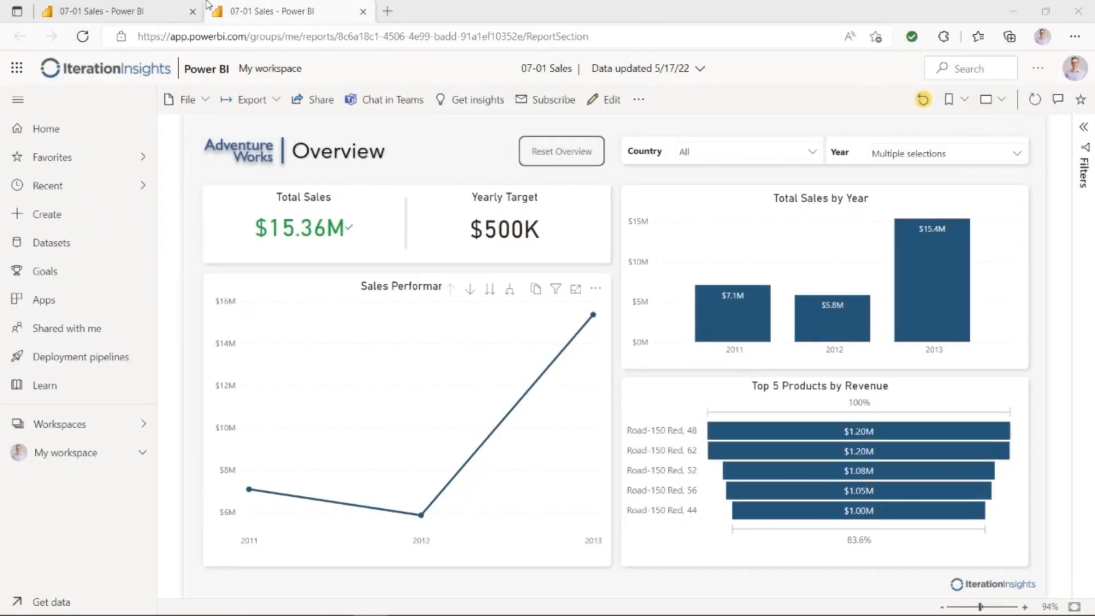
{"action": "mouse_move", "coordinate": [413, 343]}
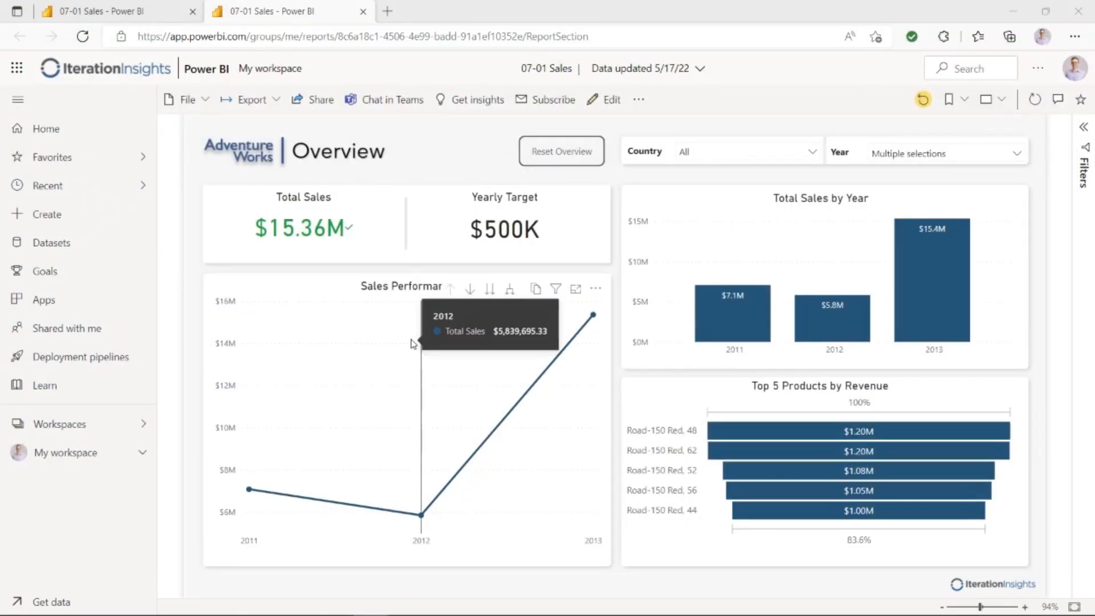
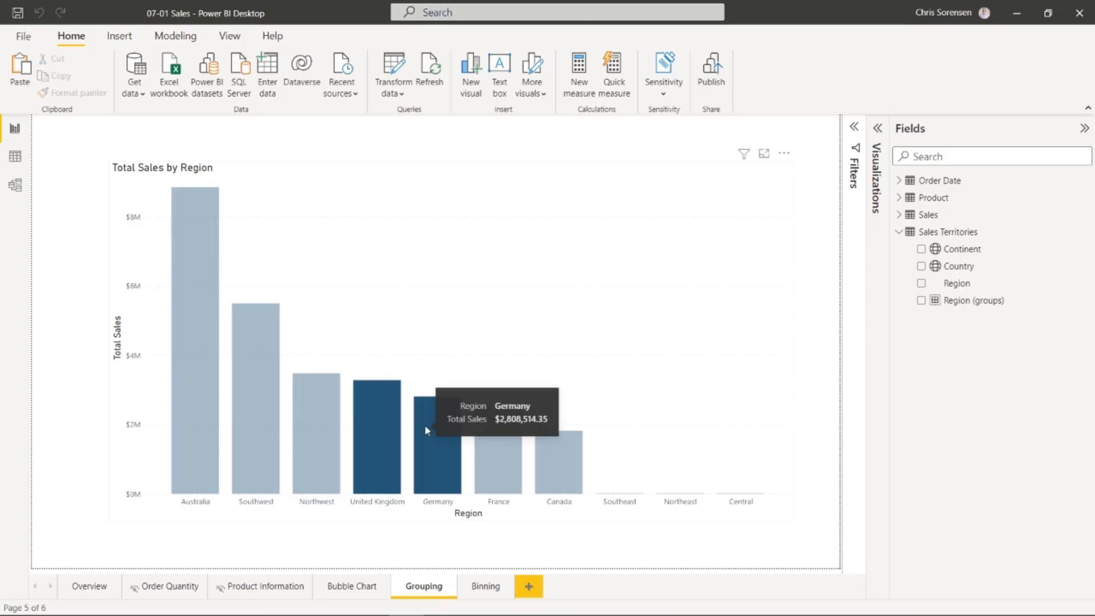
- Group the United Kingdom and Germany columns of the Total Sales by Region chart in Power BI Desktop
{"action": "right_click", "coordinate": [425, 426]}
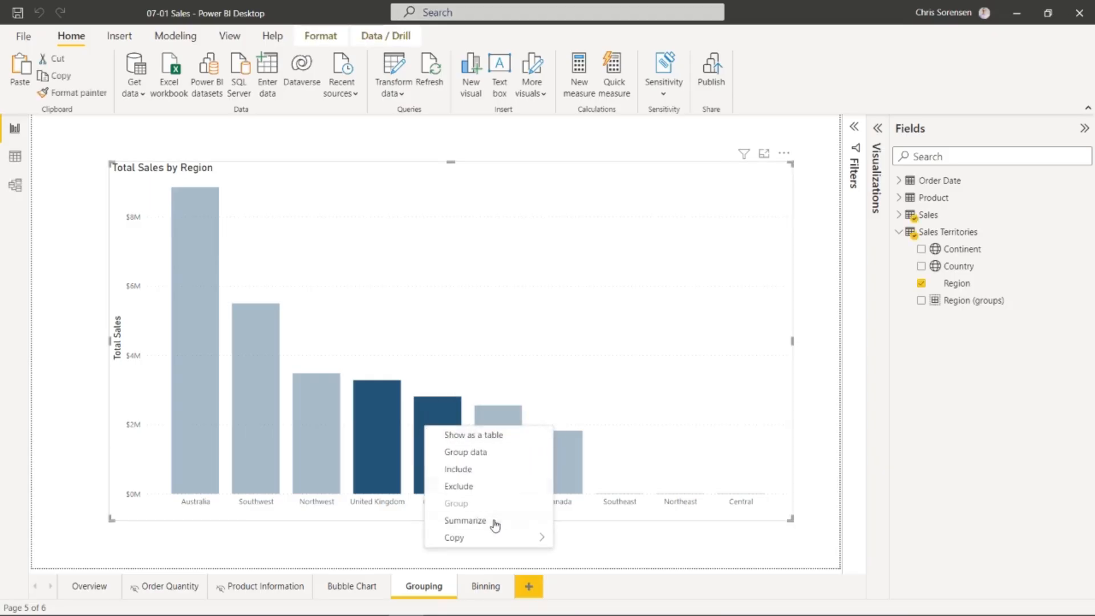
{"action": "left_click", "coordinate": [479, 452]}
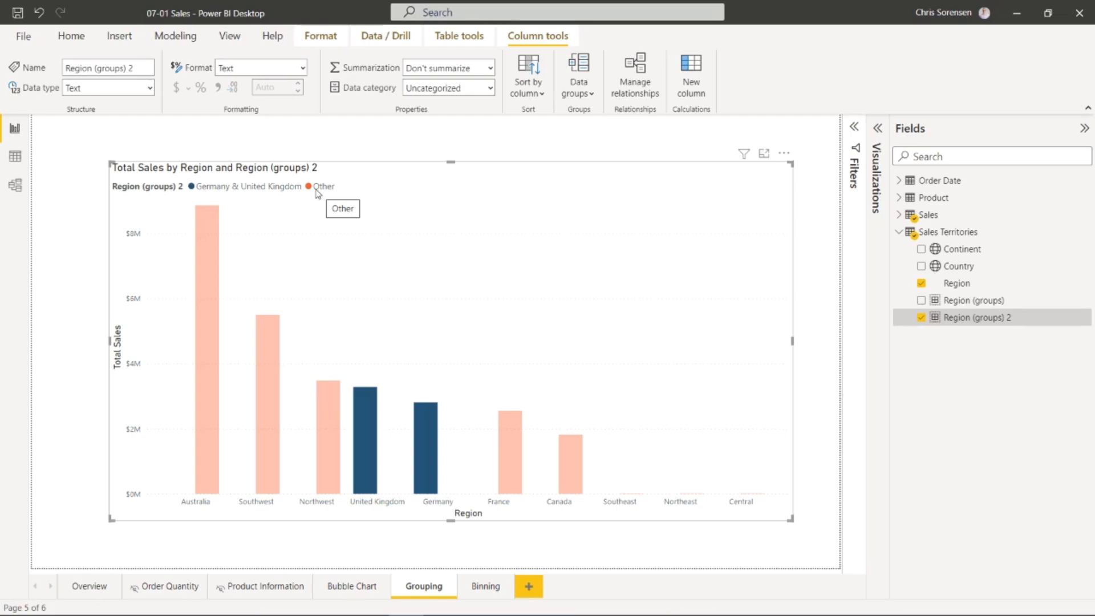
{"action": "right_click", "coordinate": [961, 323]}
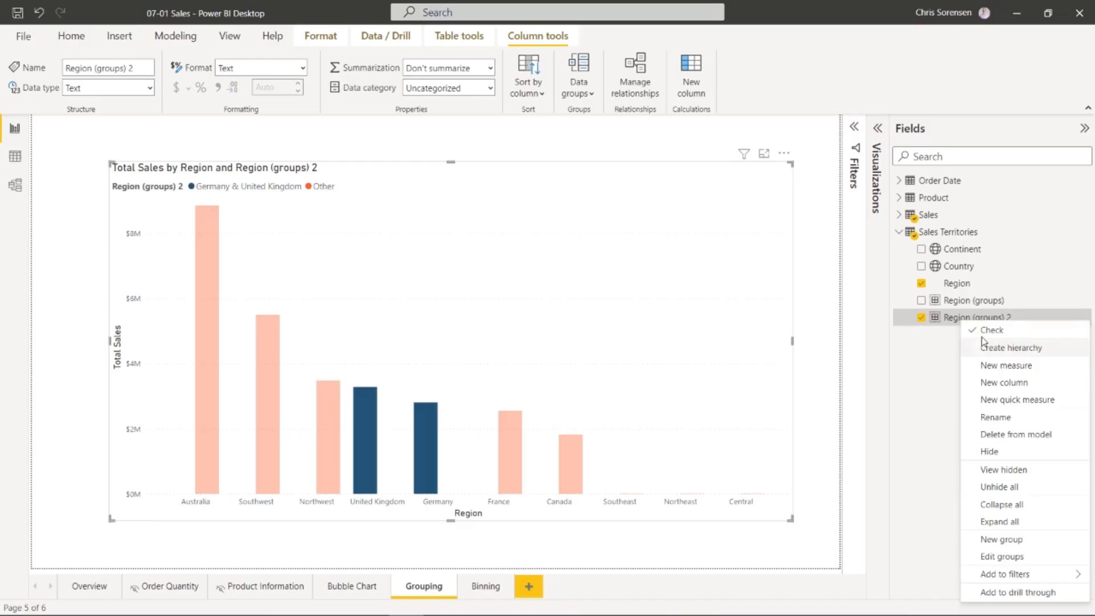
- Remove Region (groups) 2 from the chart and replace Region with Region (groups) on its X-axis
{"action": "left_click", "coordinate": [877, 128]}
{"action": "left_click", "coordinate": [922, 317]}
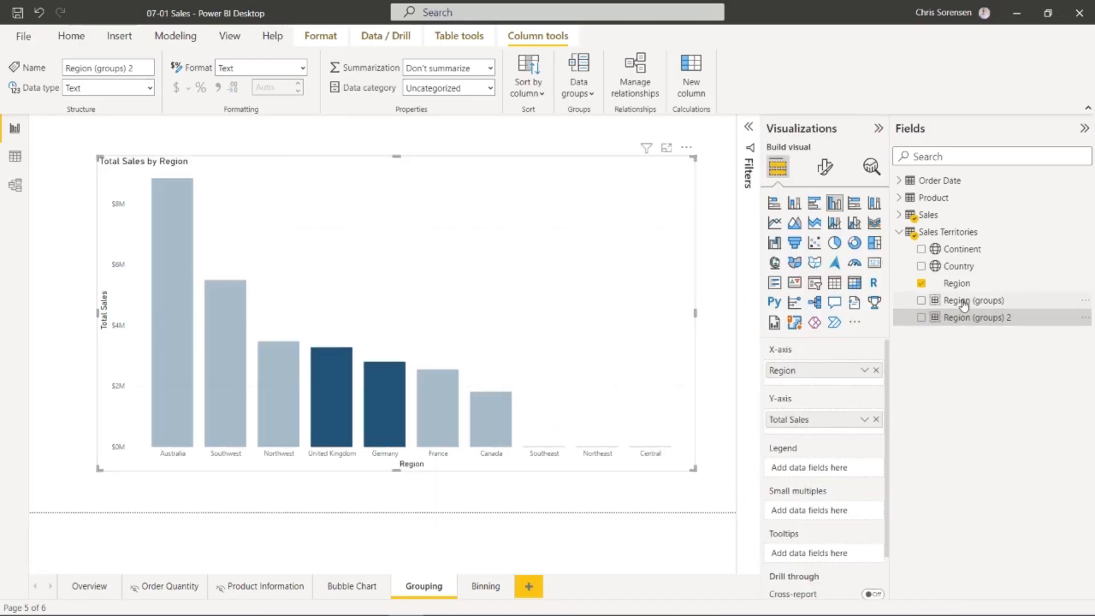
{"action": "left_click_drag", "start_coordinate": [967, 304], "coordinate": [854, 379]}
{"action": "left_click", "coordinate": [876, 370]}
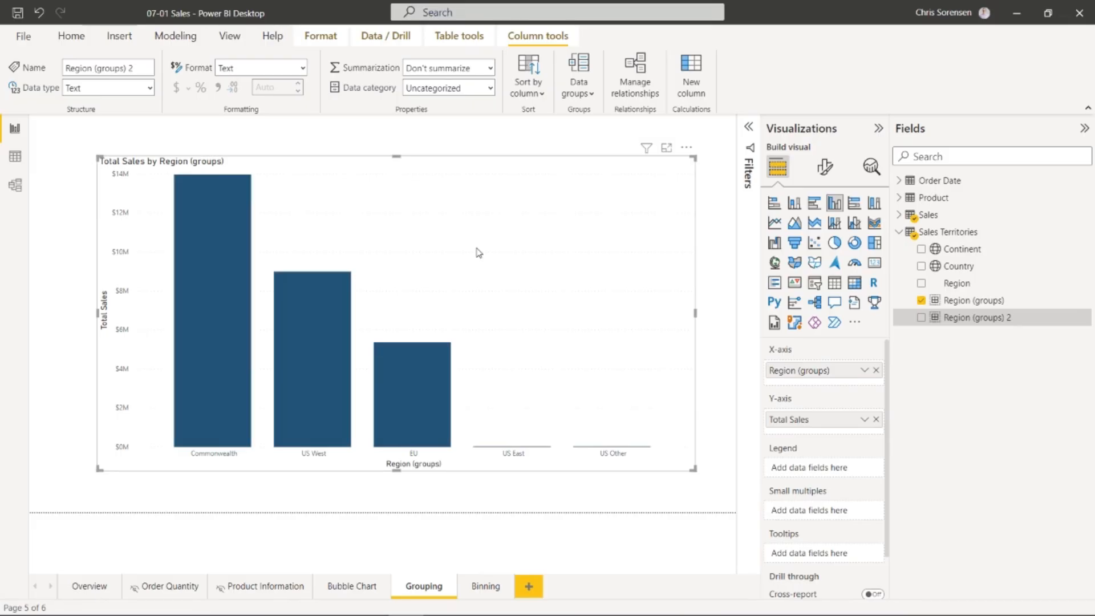
- Open the group definition of Region (groups) for editing and examine the members of the Commonwealth and EU groups
{"action": "left_click", "coordinate": [961, 302]}
{"action": "right_click", "coordinate": [987, 303]}
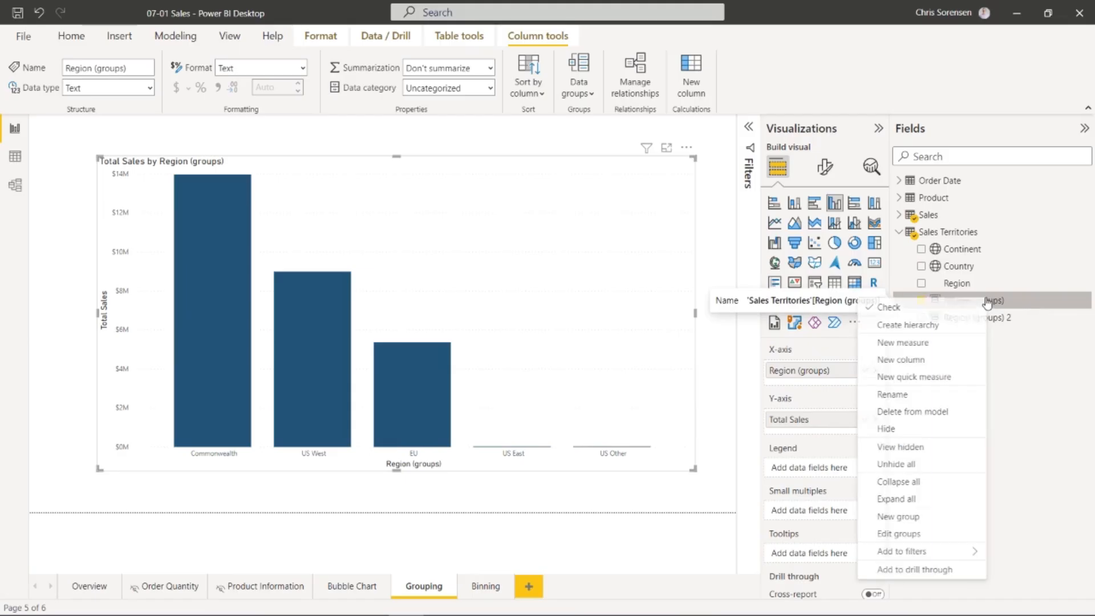
{"action": "left_click", "coordinate": [943, 533]}
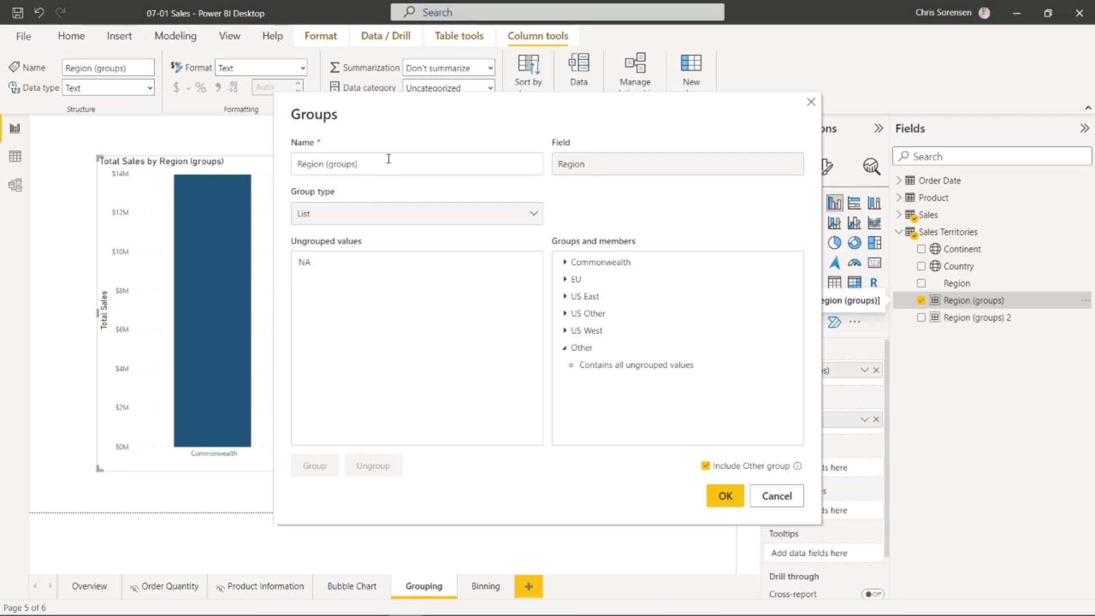
{"action": "left_click", "coordinate": [389, 159]}
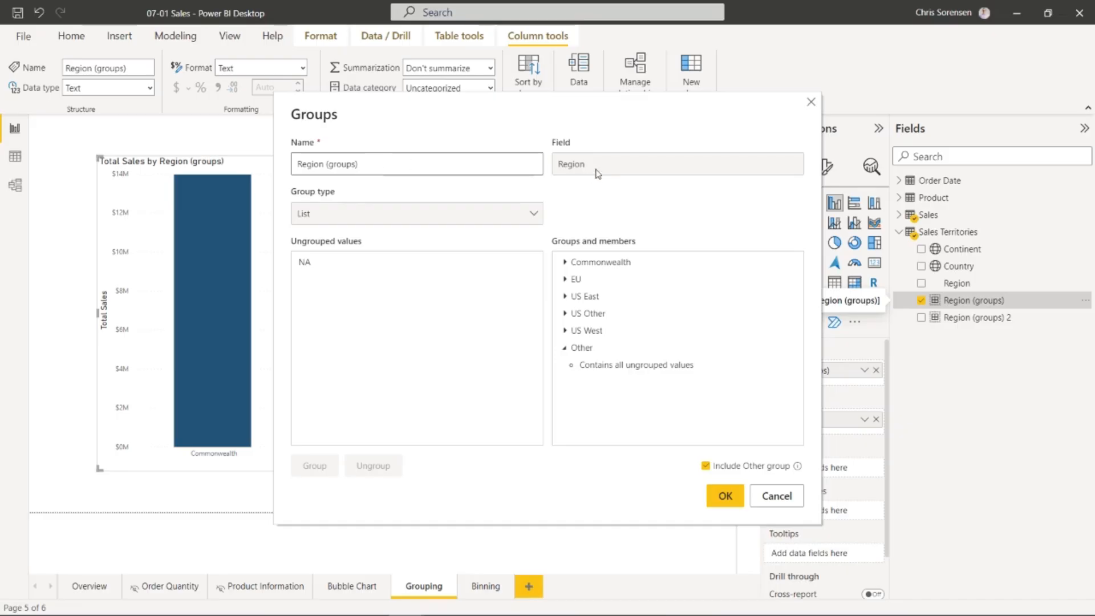
{"action": "left_click", "coordinate": [358, 217]}
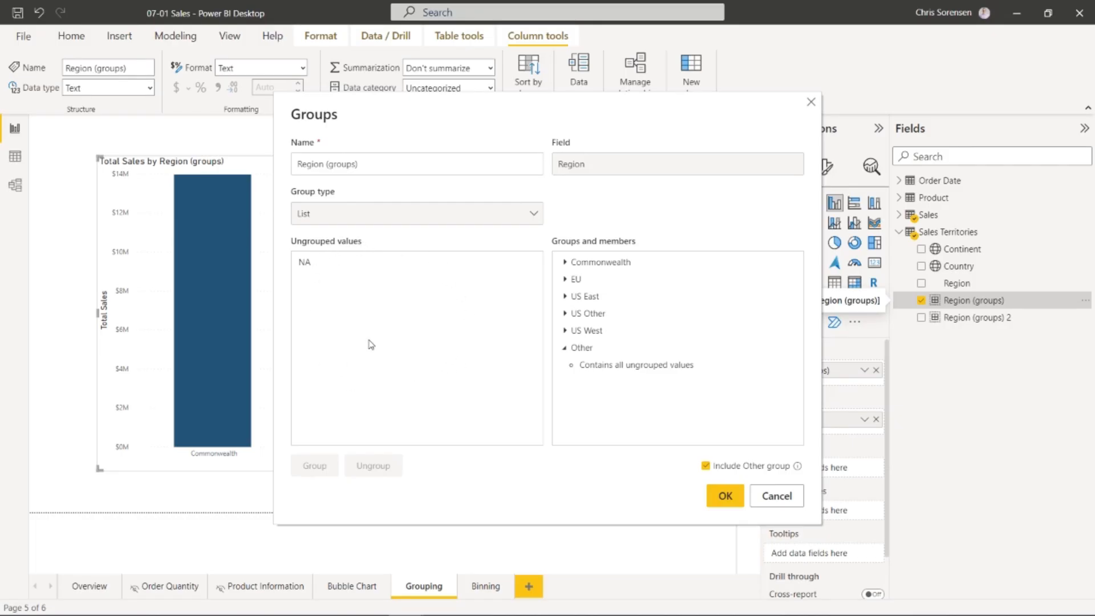
{"action": "left_click", "coordinate": [565, 262]}
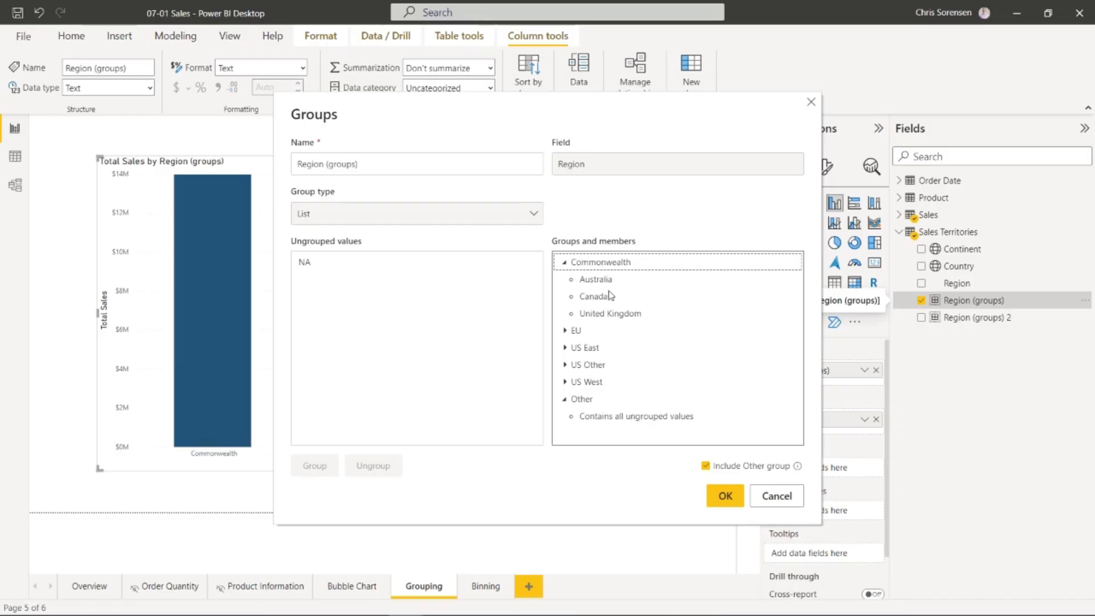
{"action": "left_click", "coordinate": [570, 335]}
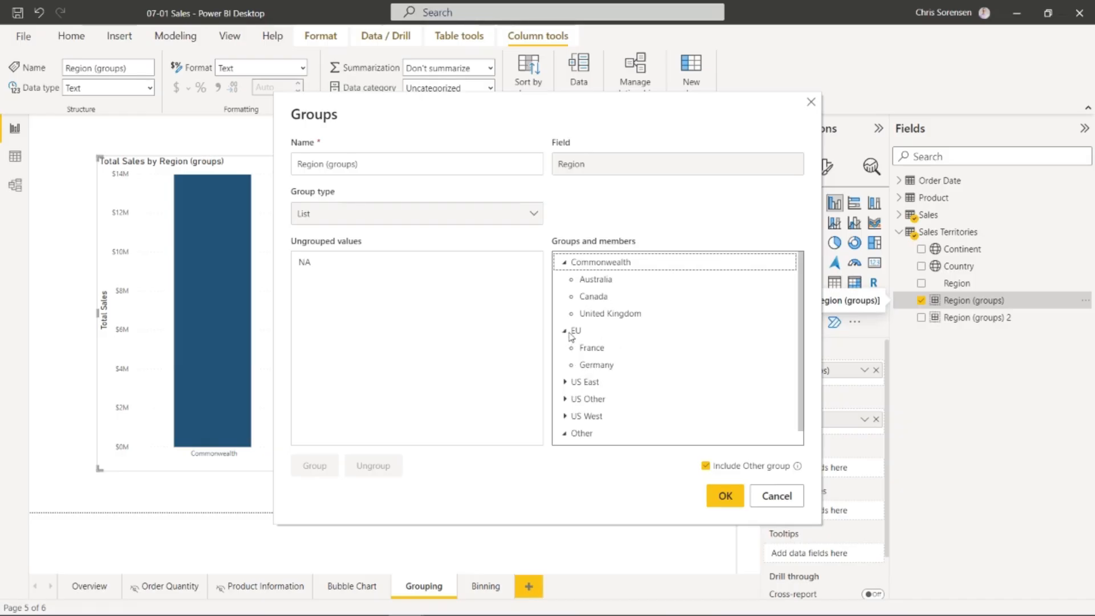
{"action": "left_click", "coordinate": [564, 330]}
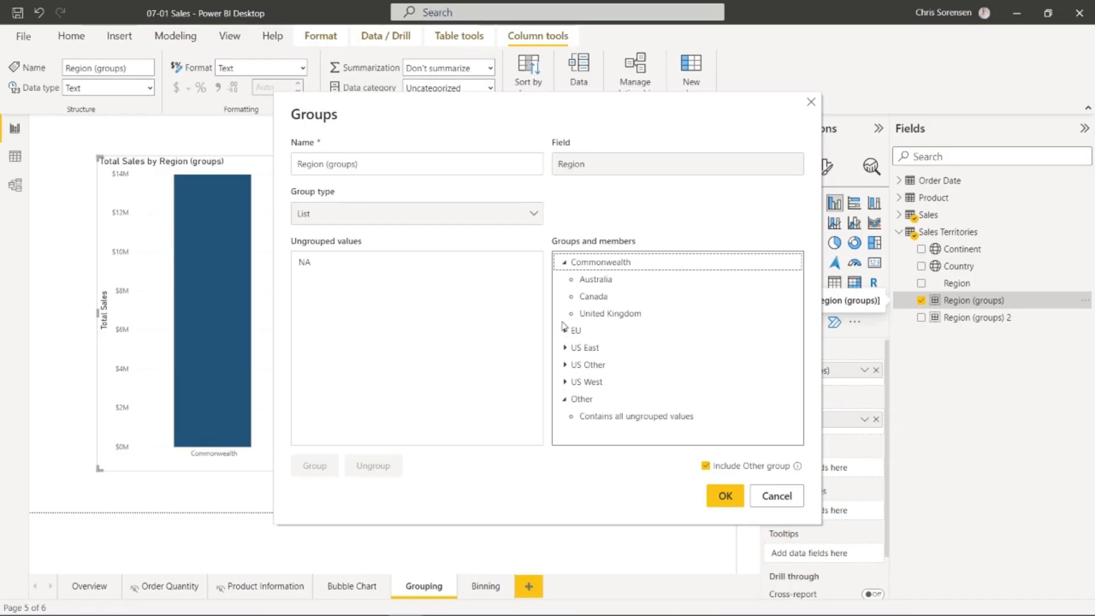
{"action": "left_click", "coordinate": [563, 263]}
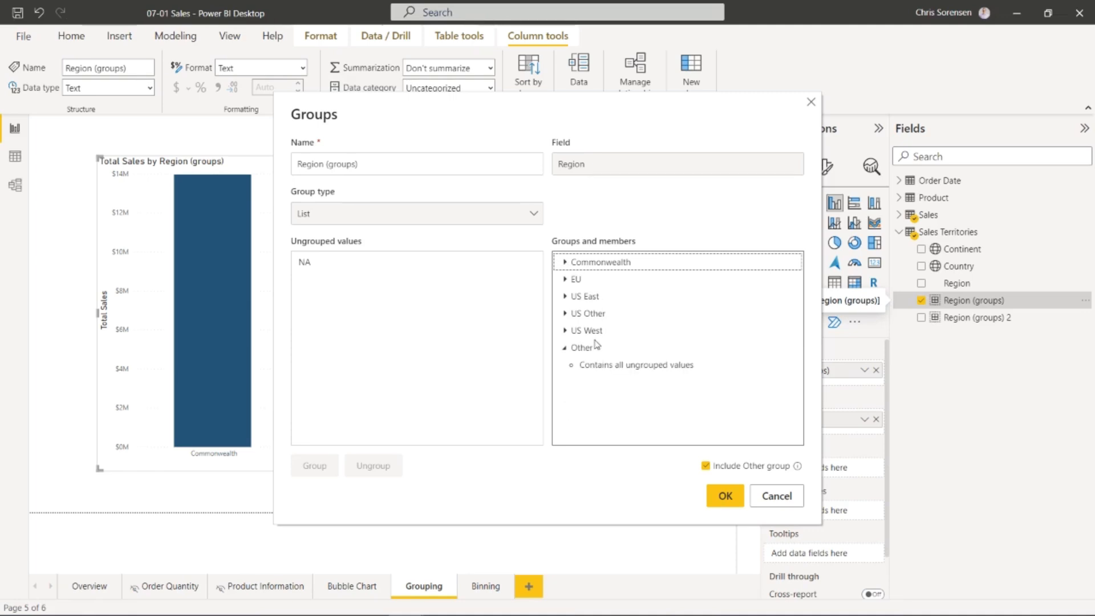
- Ungroup United Kingdom from the Commonwealth group and add it back to that group
{"action": "left_click", "coordinate": [565, 262]}
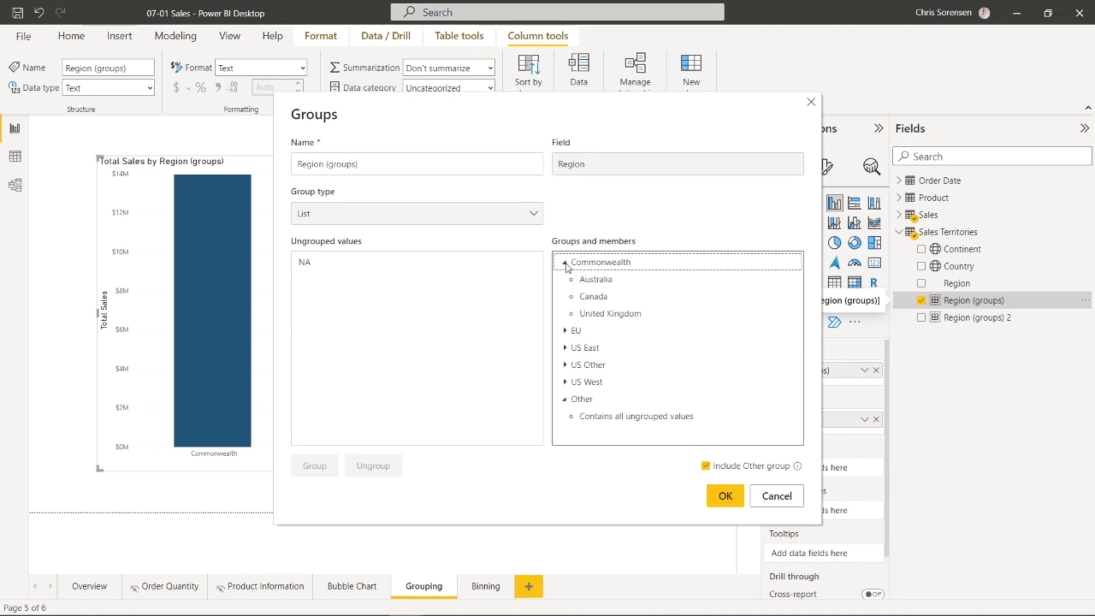
{"action": "left_click", "coordinate": [611, 315]}
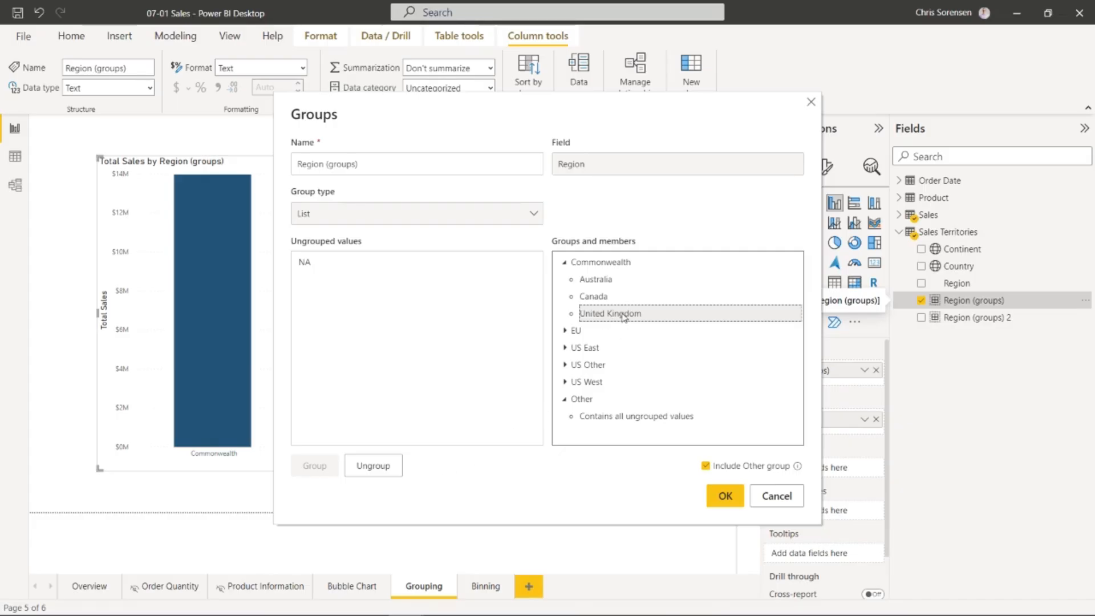
{"action": "left_click", "coordinate": [381, 473]}
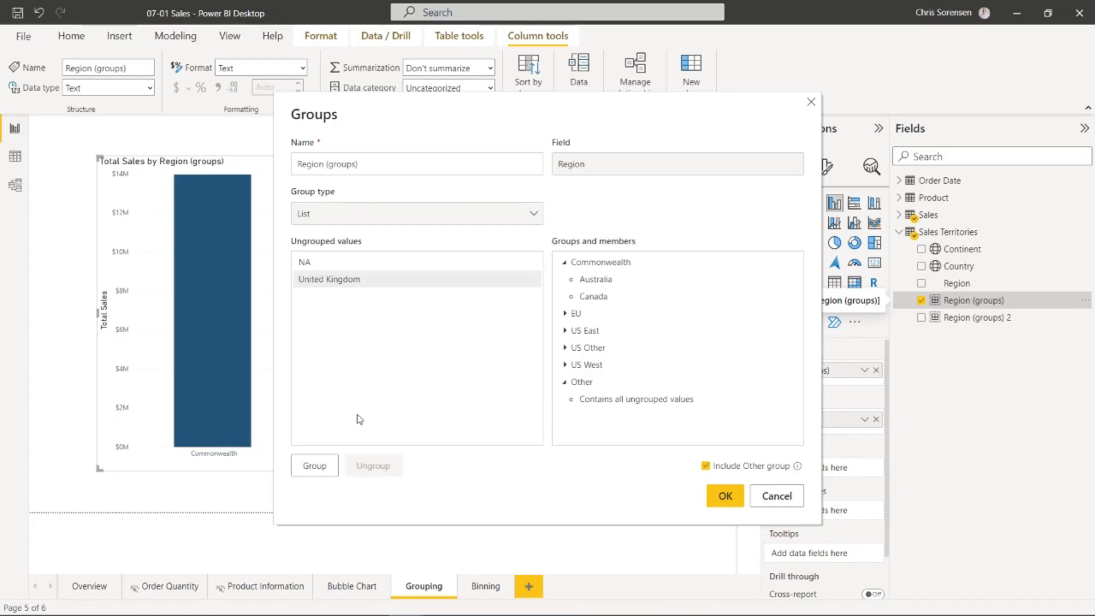
{"action": "left_click", "coordinate": [593, 296]}
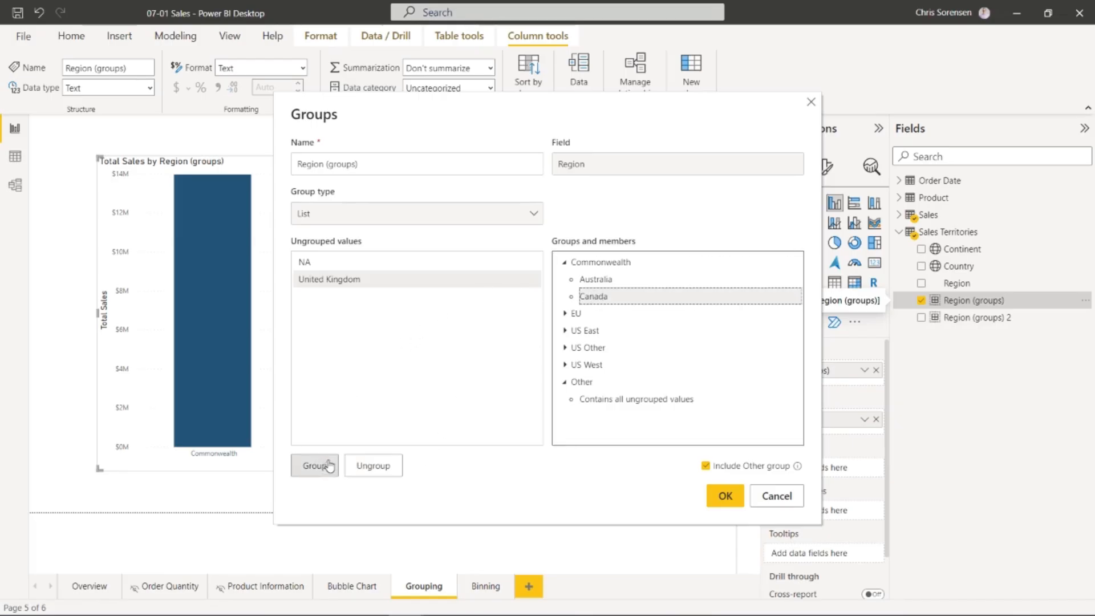
{"action": "left_click", "coordinate": [606, 264]}
{"action": "left_click", "coordinate": [317, 468]}
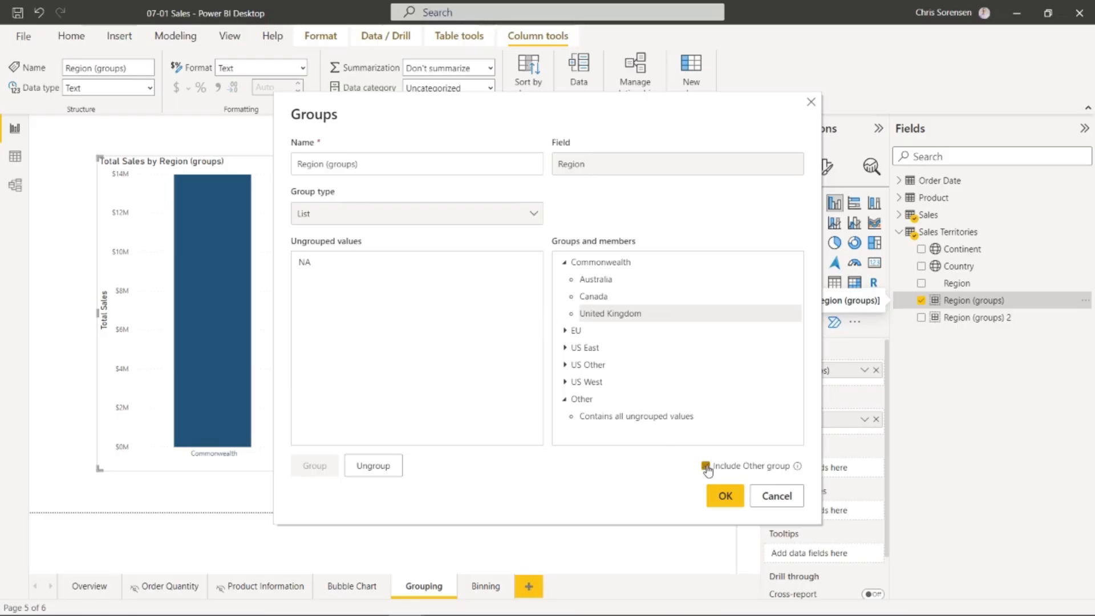
{"action": "left_click", "coordinate": [565, 262]}
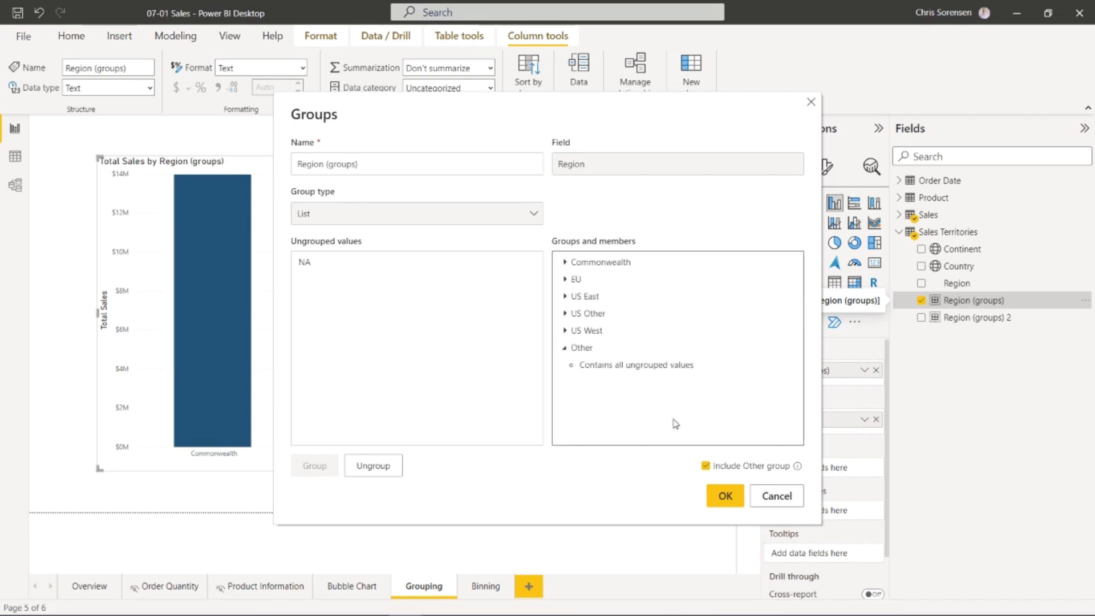
- Turn the Include Other group option off and back on, and accept the Region (groups) definition
{"action": "left_click", "coordinate": [705, 467]}
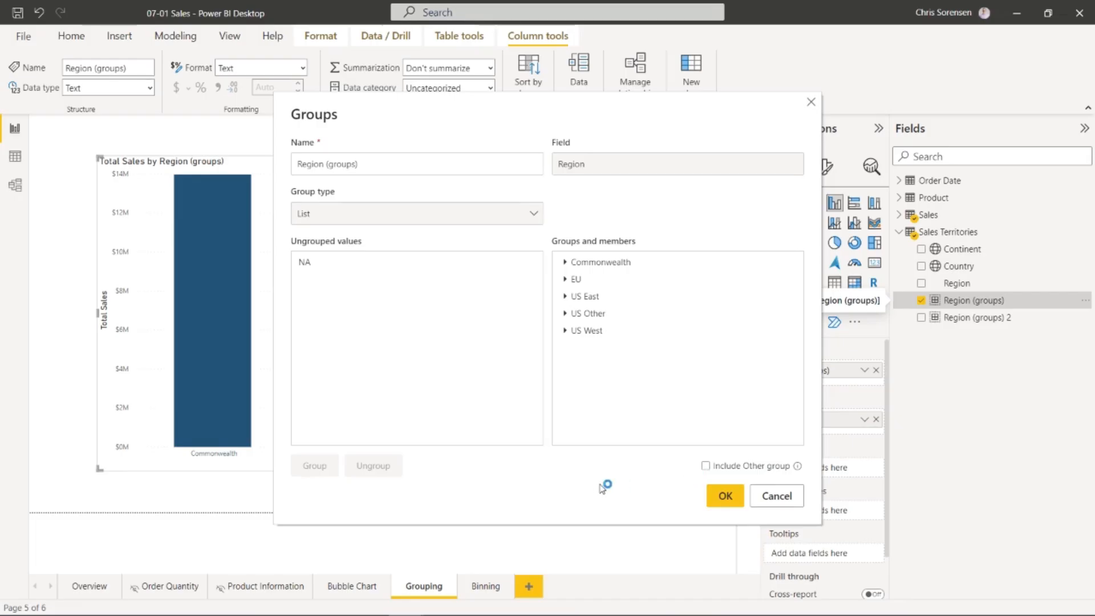
{"action": "left_click", "coordinate": [706, 467]}
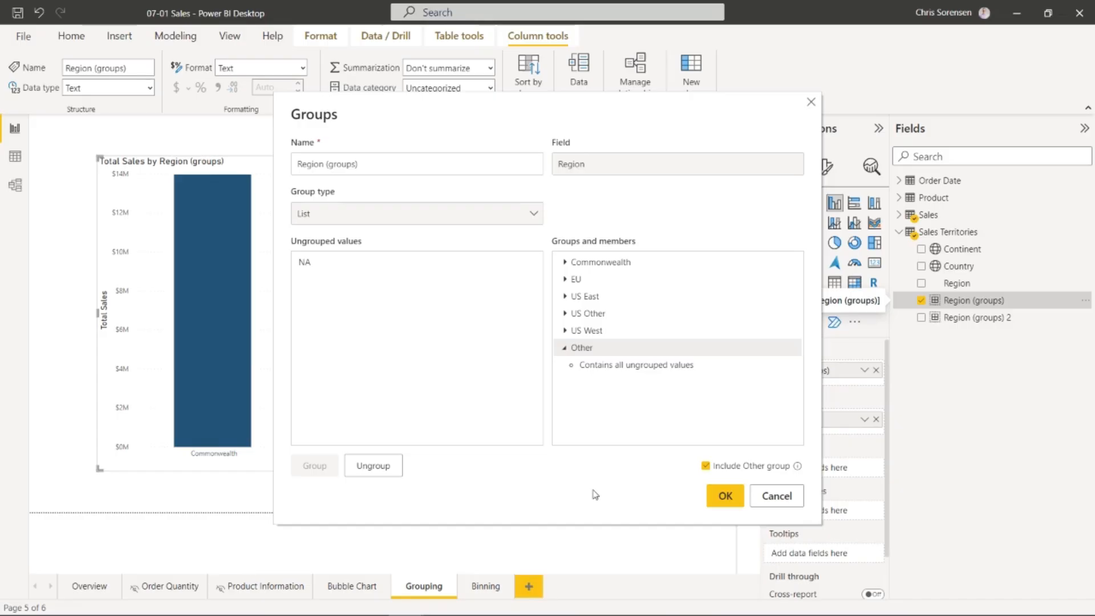
{"action": "left_click", "coordinate": [725, 506]}
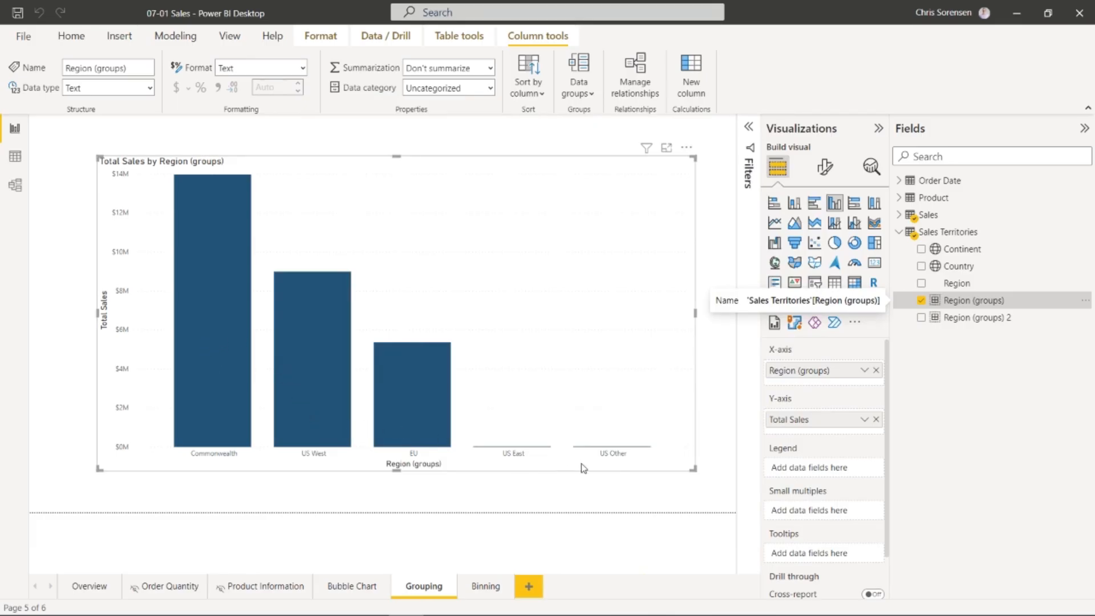
{"action": "mouse_move", "coordinate": [224, 399]}
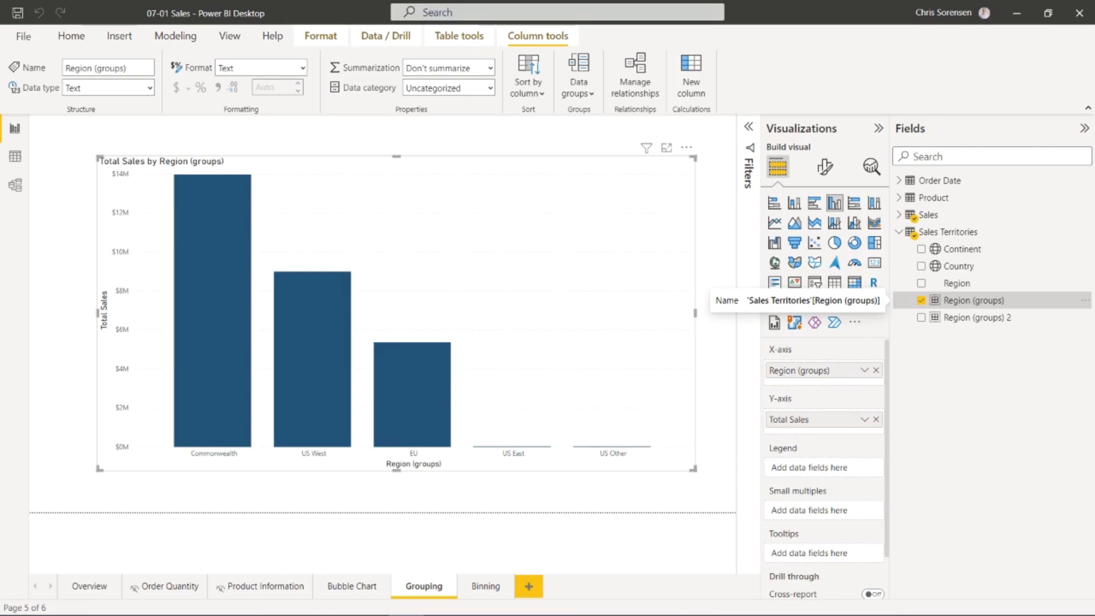
- Select the Total Sales by DayNumberOfYear chart on the Binning page and open DayNumberOfYear (bins) from the Order Date table for group editing
{"action": "left_click", "coordinate": [485, 586]}
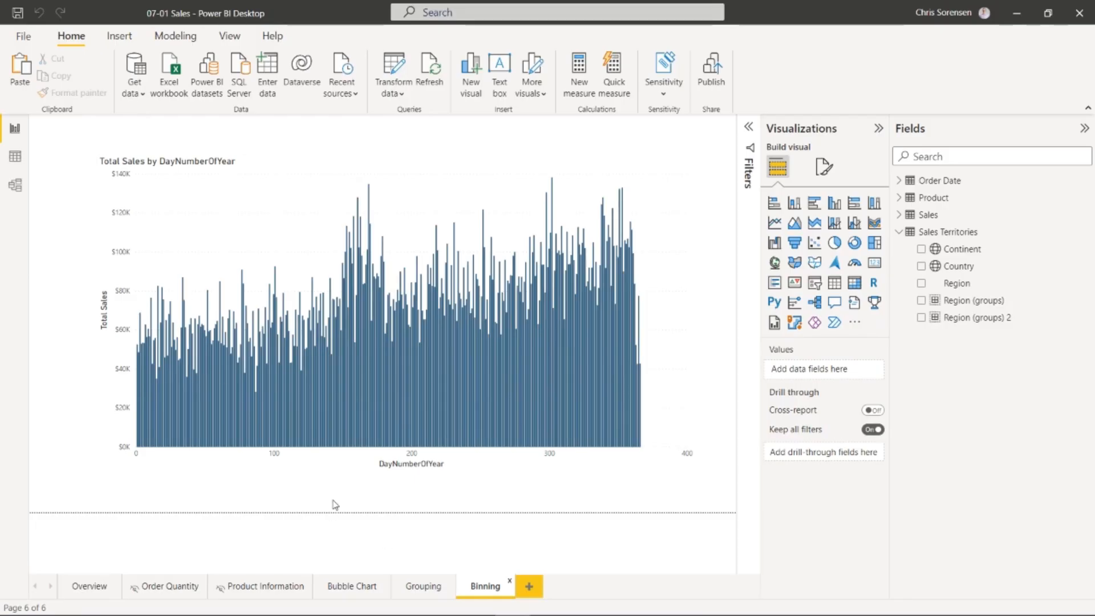
{"action": "left_click", "coordinate": [667, 394]}
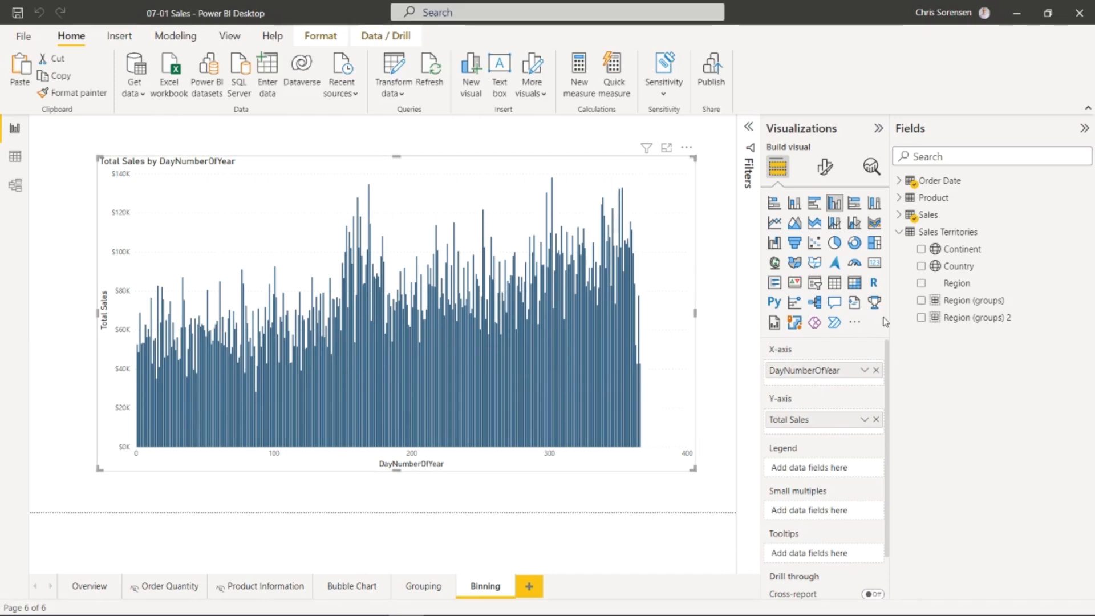
{"action": "left_click", "coordinate": [899, 231]}
{"action": "left_click", "coordinate": [900, 181]}
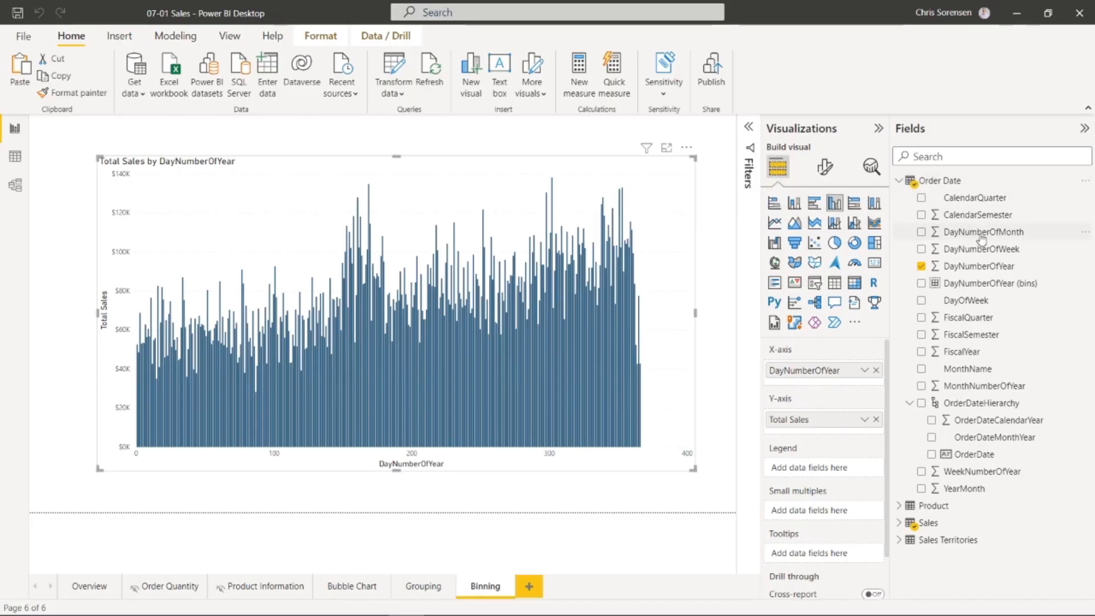
{"action": "left_click", "coordinate": [1002, 266]}
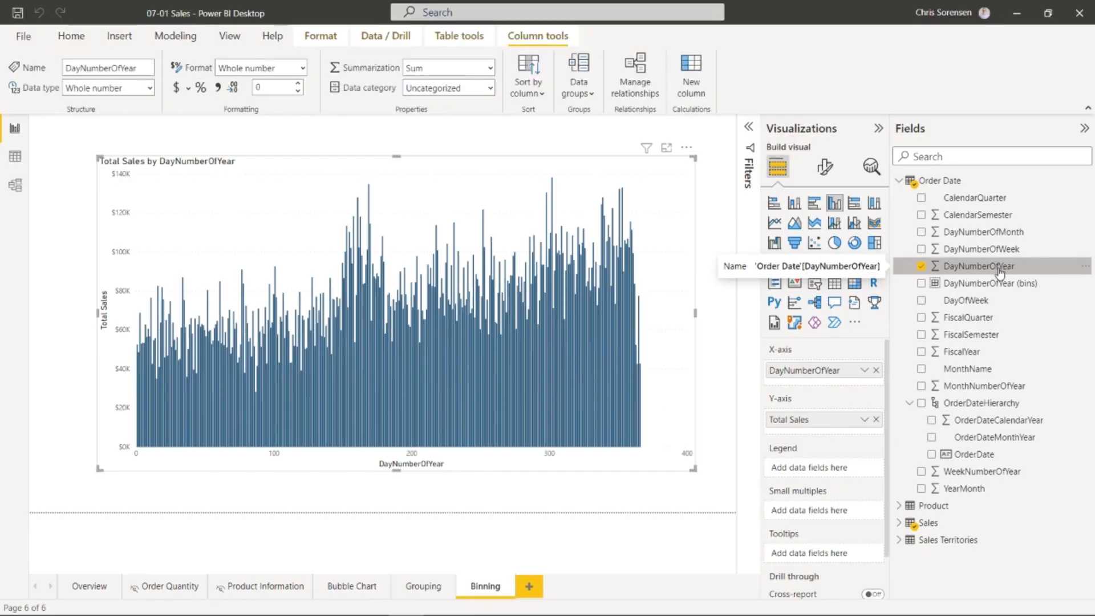
{"action": "left_click", "coordinate": [998, 284]}
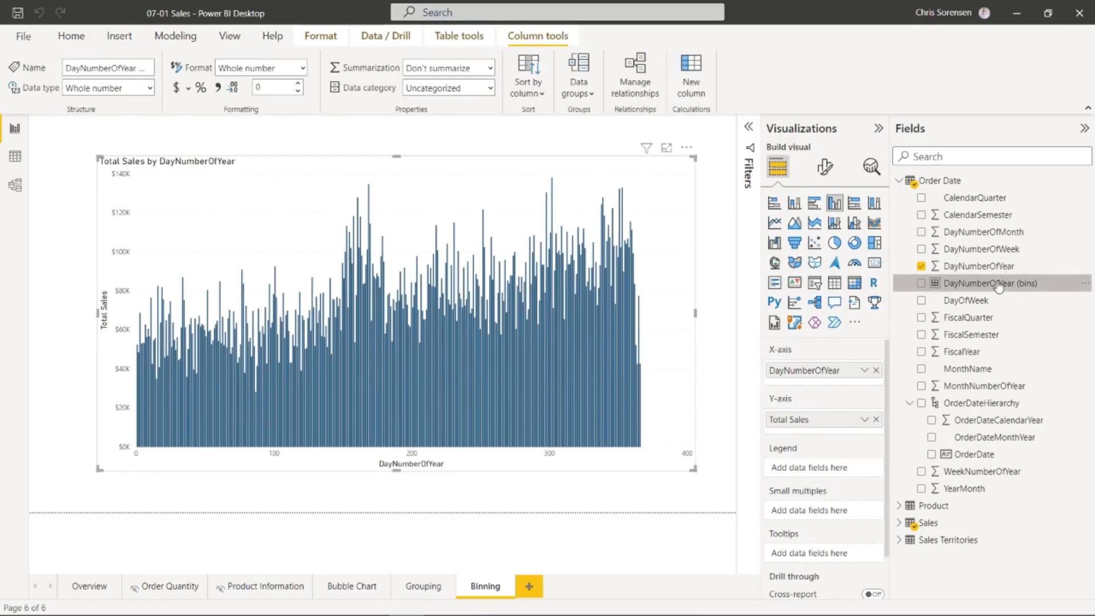
{"action": "right_click", "coordinate": [958, 287]}
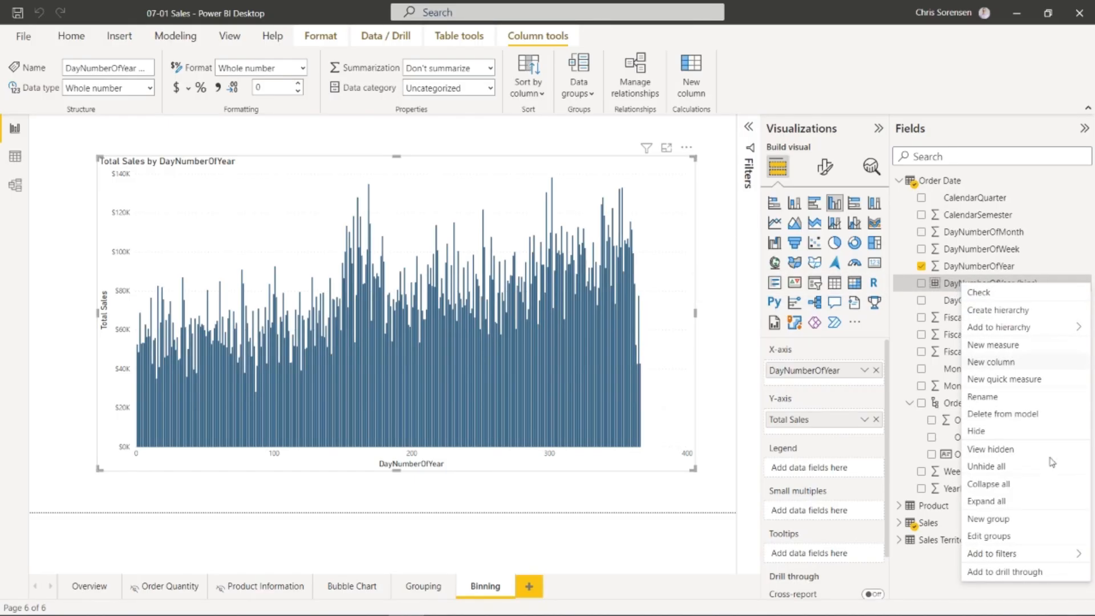
{"action": "left_click", "coordinate": [1035, 539]}
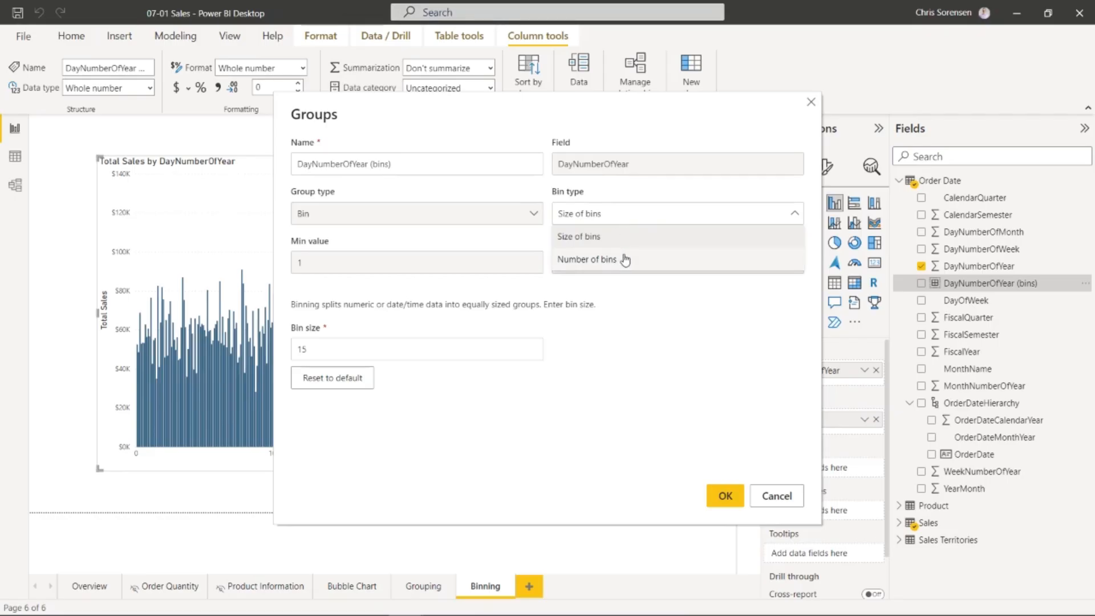
- Switch the bin type to Number of bins and back to Size of bins, and accept the bin size of 15
{"action": "left_click", "coordinate": [615, 221]}
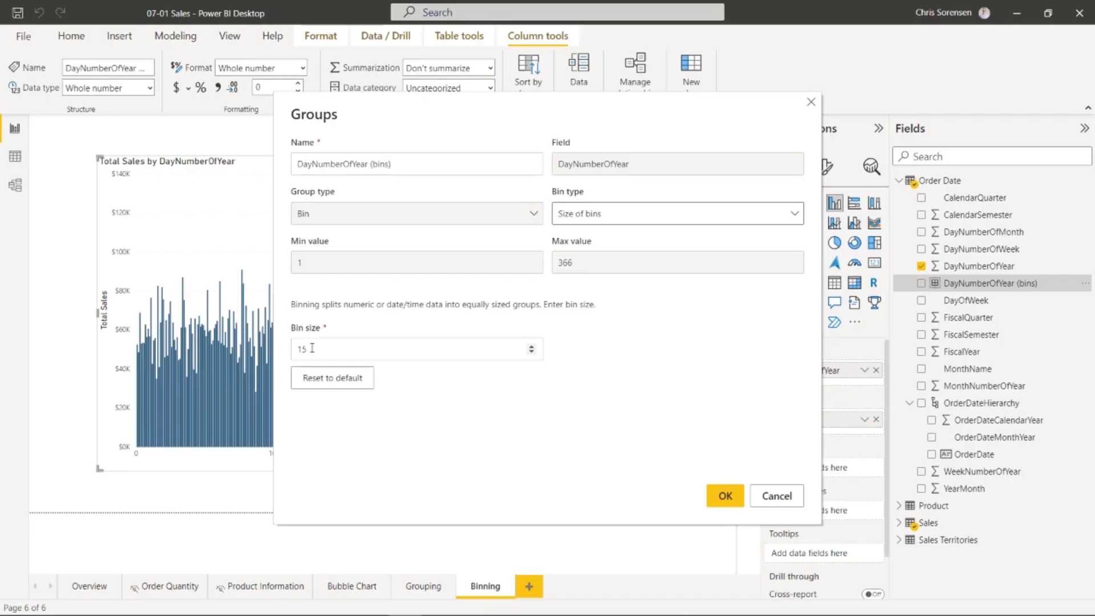
{"action": "left_click", "coordinate": [606, 221]}
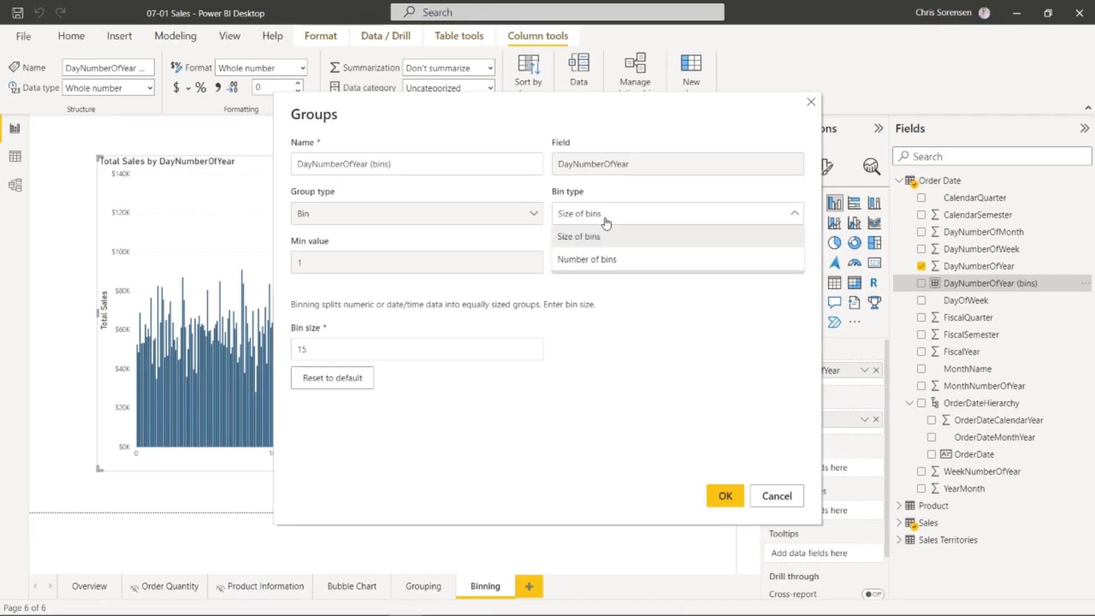
{"action": "left_click", "coordinate": [603, 261]}
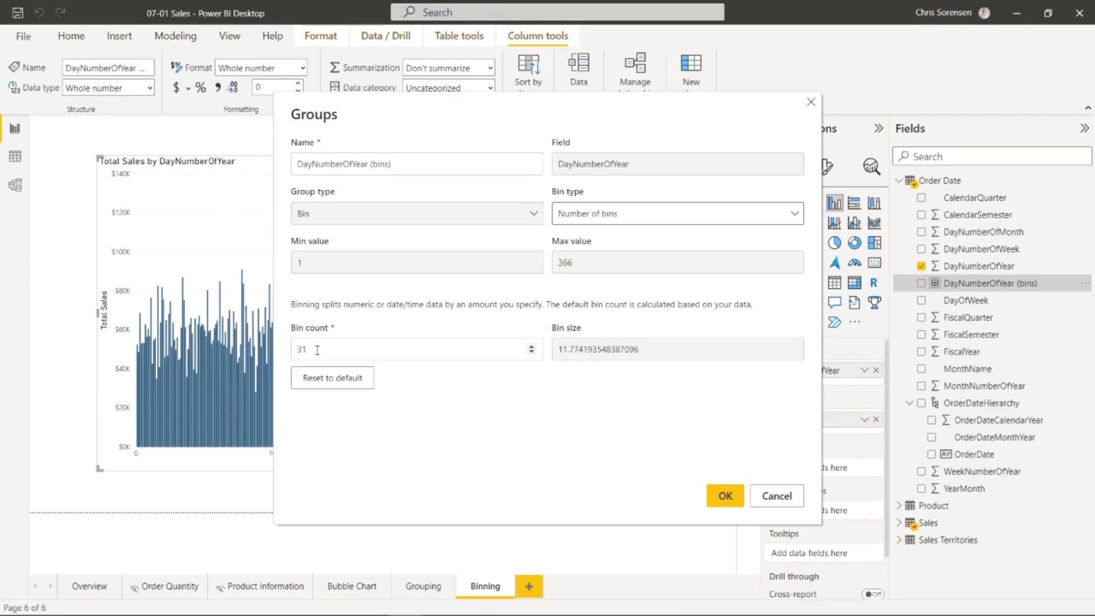
{"action": "left_click", "coordinate": [596, 213]}
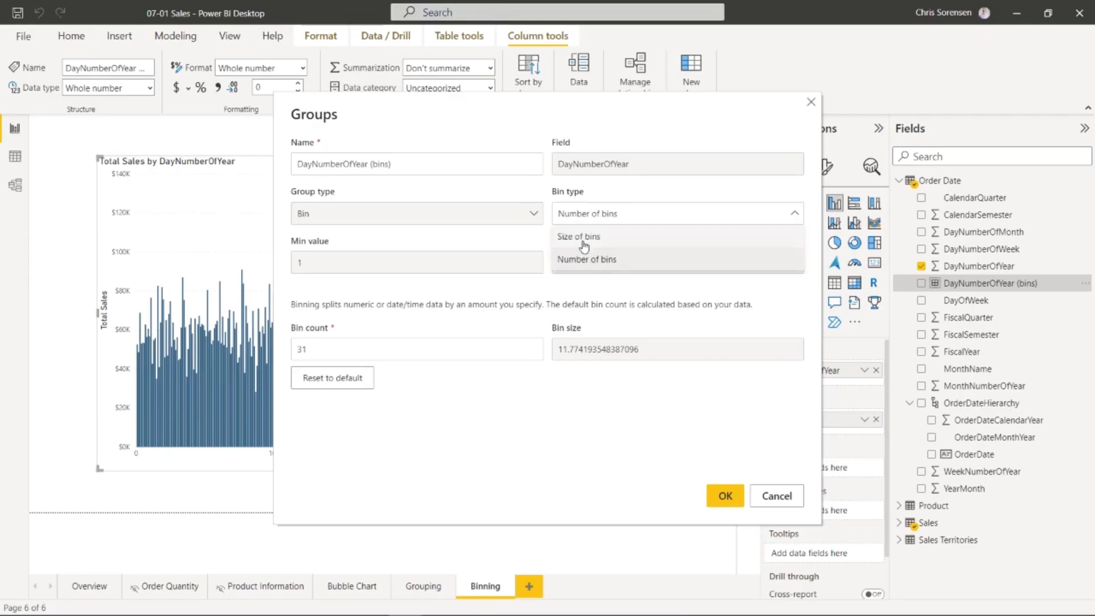
{"action": "left_click", "coordinate": [584, 247]}
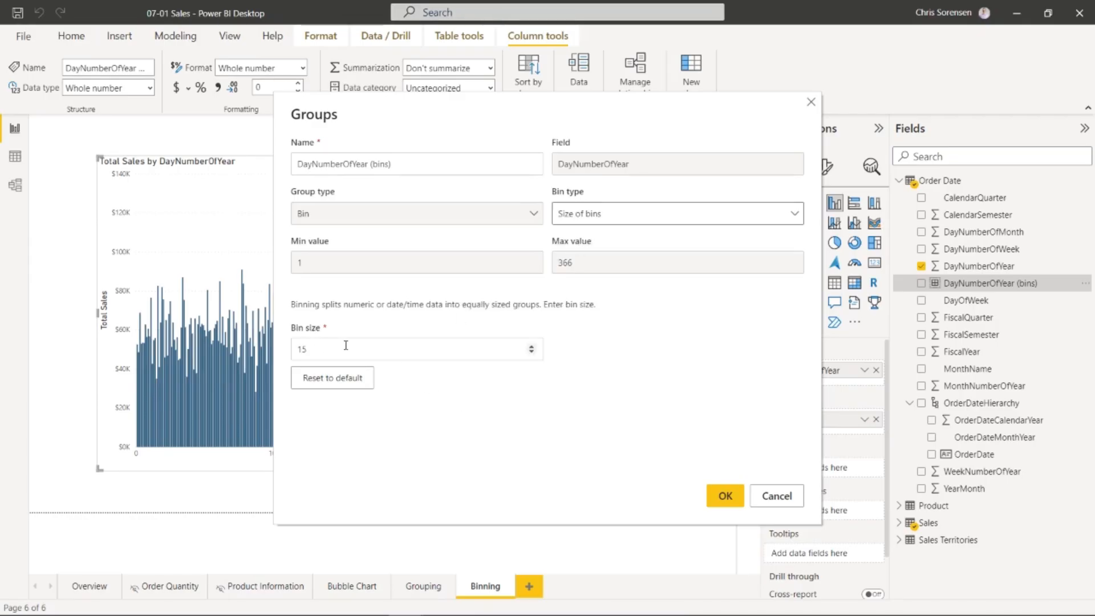
{"action": "left_click", "coordinate": [727, 498]}
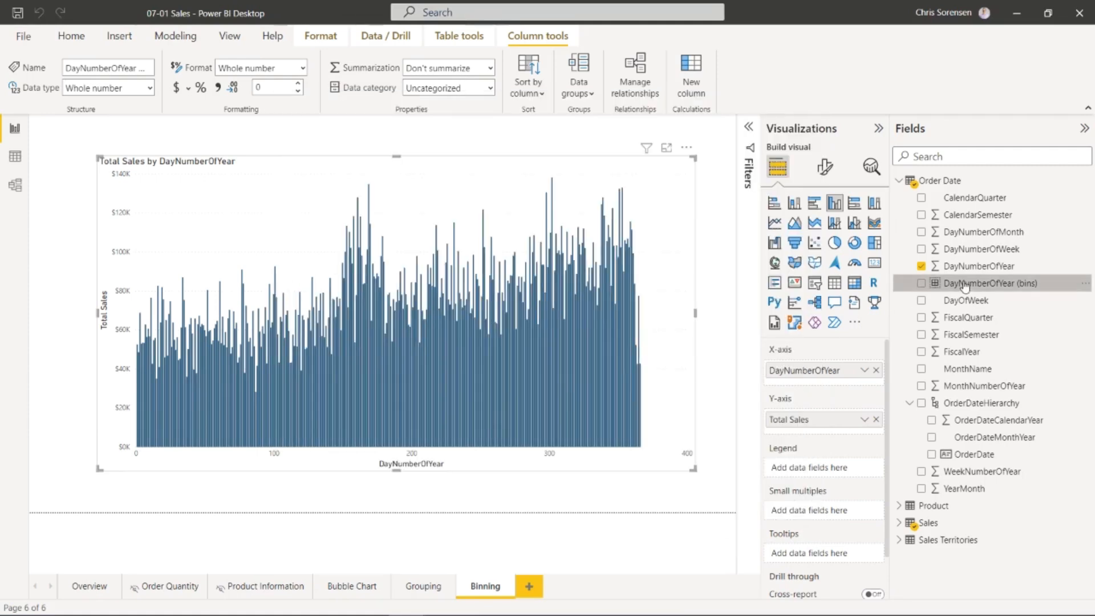
- Replace DayNumberOfYear with DayNumberOfYear (bins) on the chart's X-axis and inspect the Total Sales of several bins
{"action": "left_click_drag", "start_coordinate": [964, 285], "coordinate": [810, 369]}
{"action": "left_click_drag", "start_coordinate": [965, 291], "coordinate": [824, 377]}
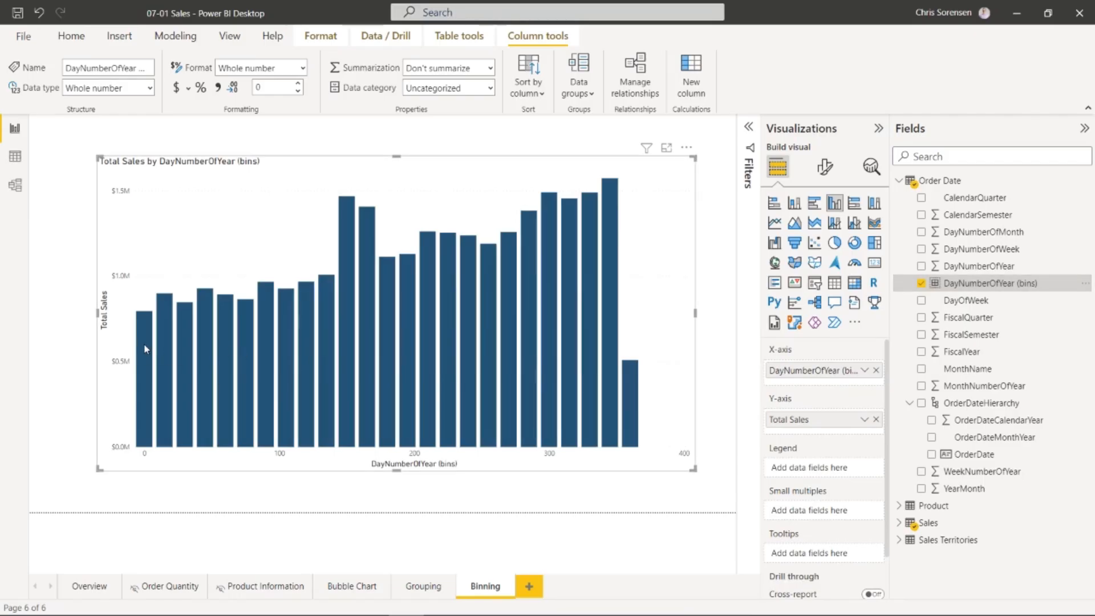
{"action": "mouse_move", "coordinate": [145, 349]}
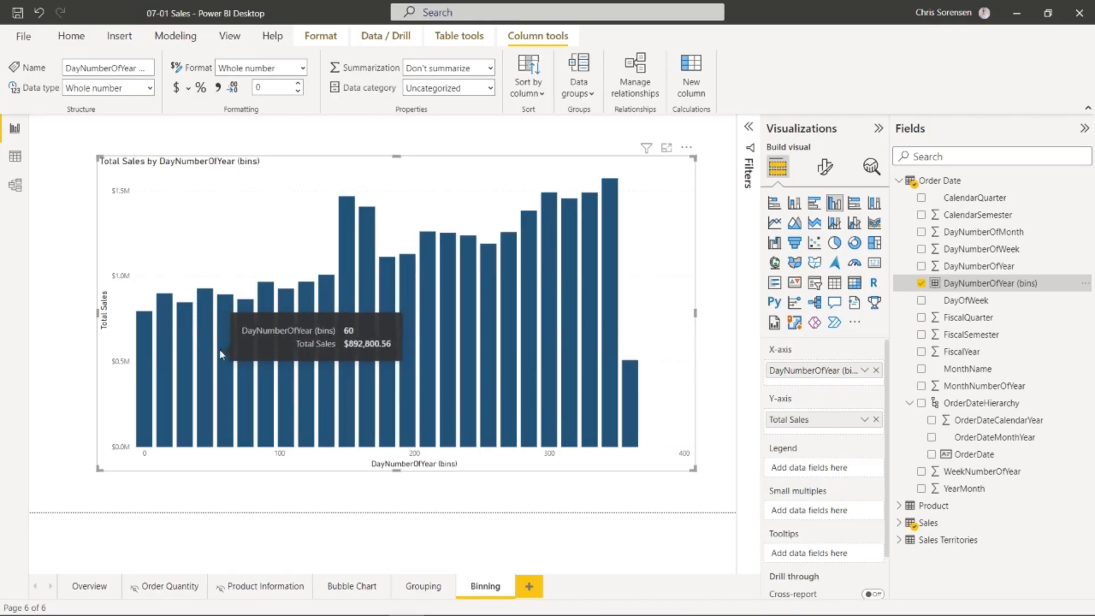
{"action": "mouse_move", "coordinate": [251, 372]}
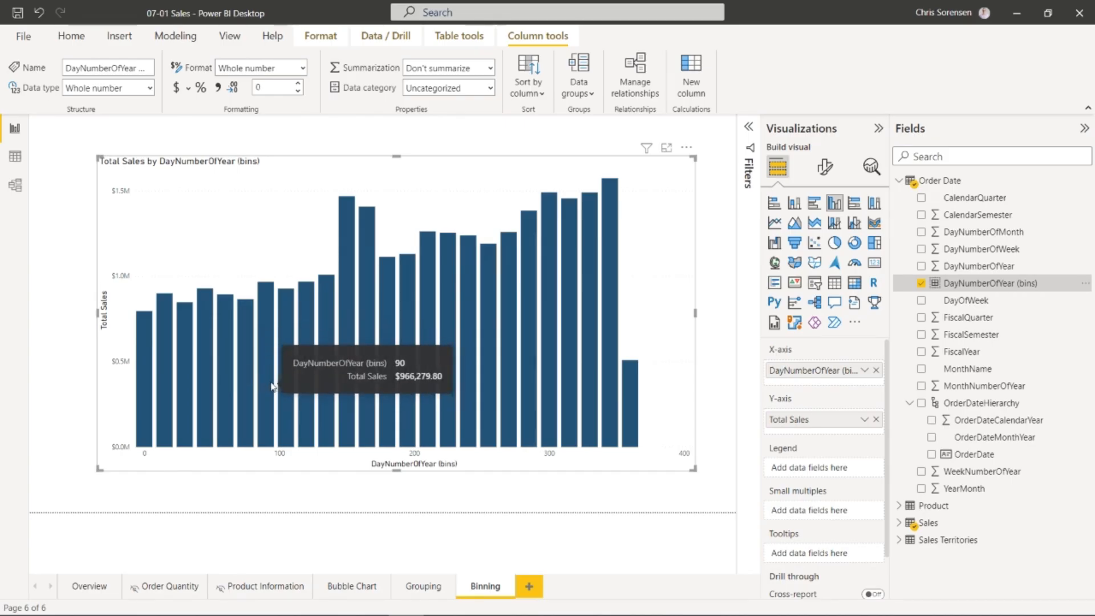
{"action": "mouse_move", "coordinate": [524, 264]}
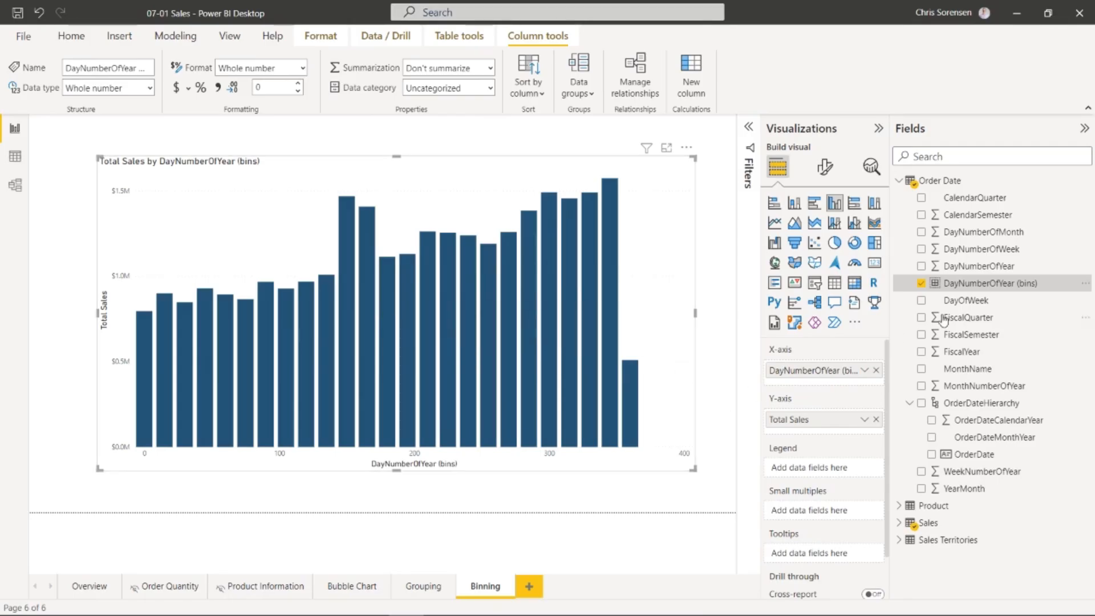
- Edit the DayNumberOfYear (bins) group to use Number of bins as the bin type with a bin count of 12
{"action": "right_click", "coordinate": [960, 287]}
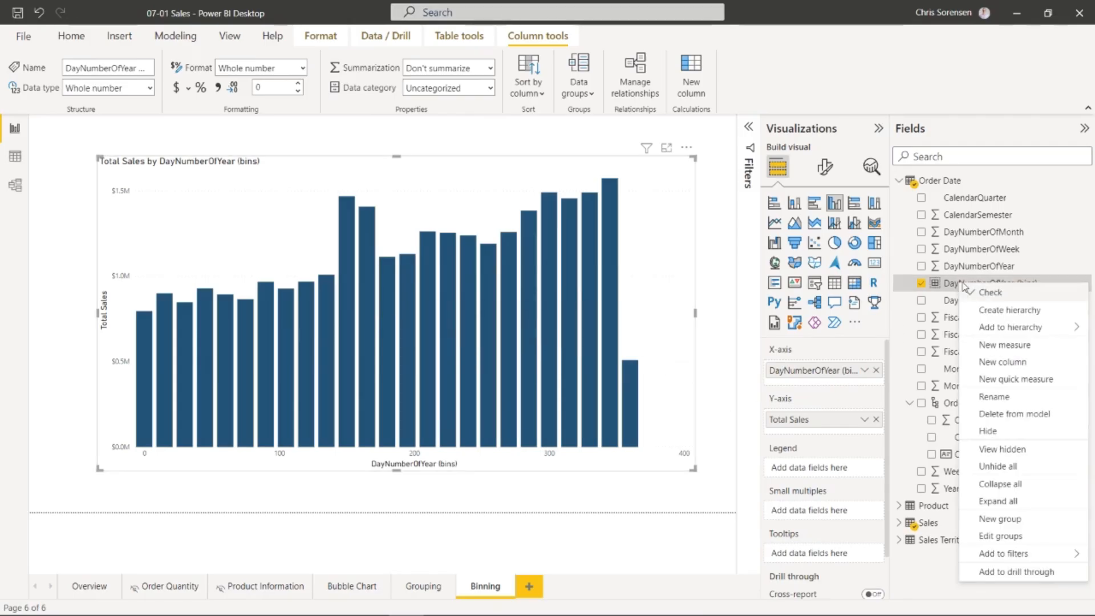
{"action": "left_click", "coordinate": [1001, 537]}
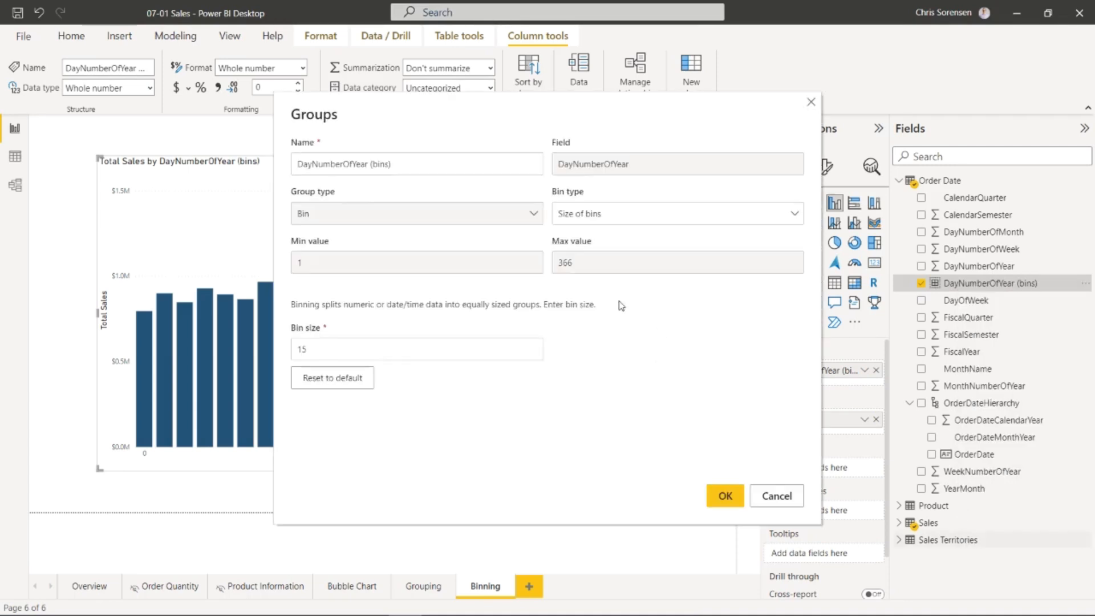
{"action": "left_click", "coordinate": [630, 221]}
{"action": "left_click", "coordinate": [629, 263]}
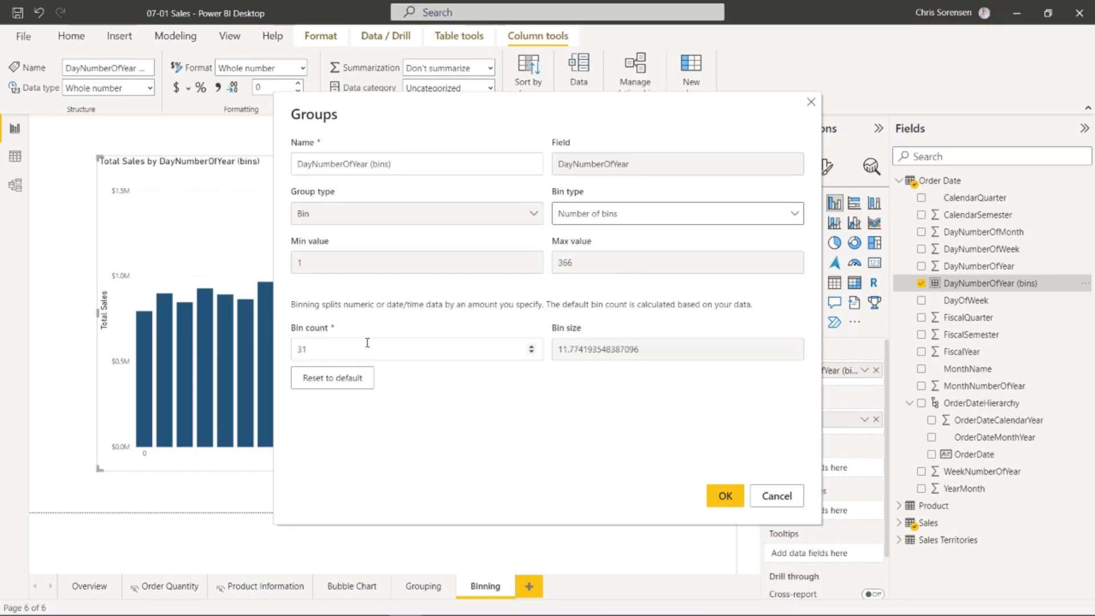
{"action": "left_click", "coordinate": [348, 348]}
{"action": "double_click", "coordinate": [345, 348]}
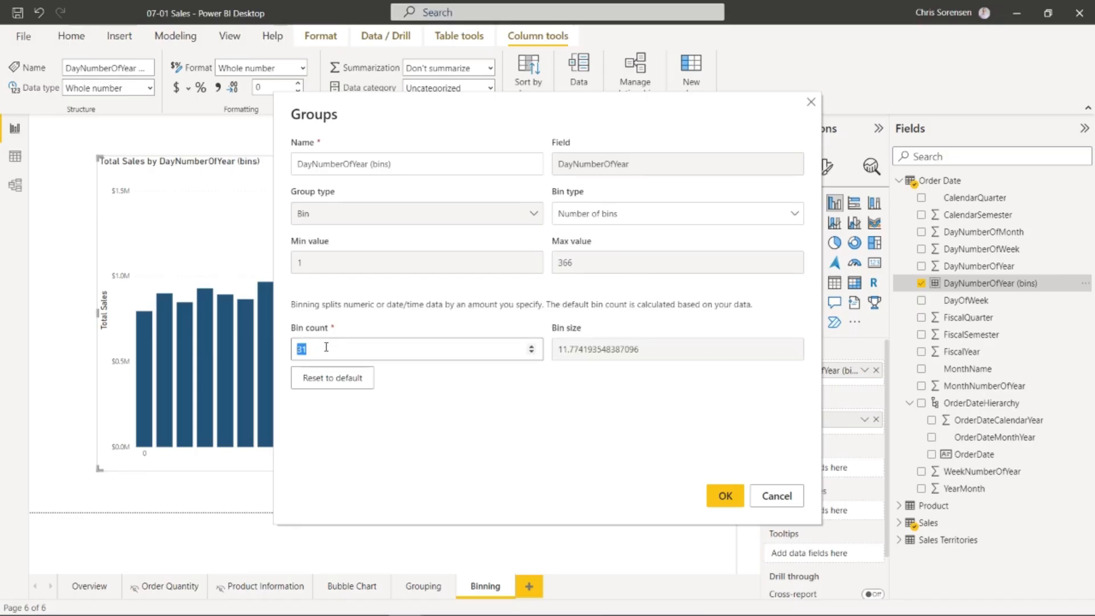
{"action": "type", "text": "12"}
{"action": "left_click", "coordinate": [720, 494]}
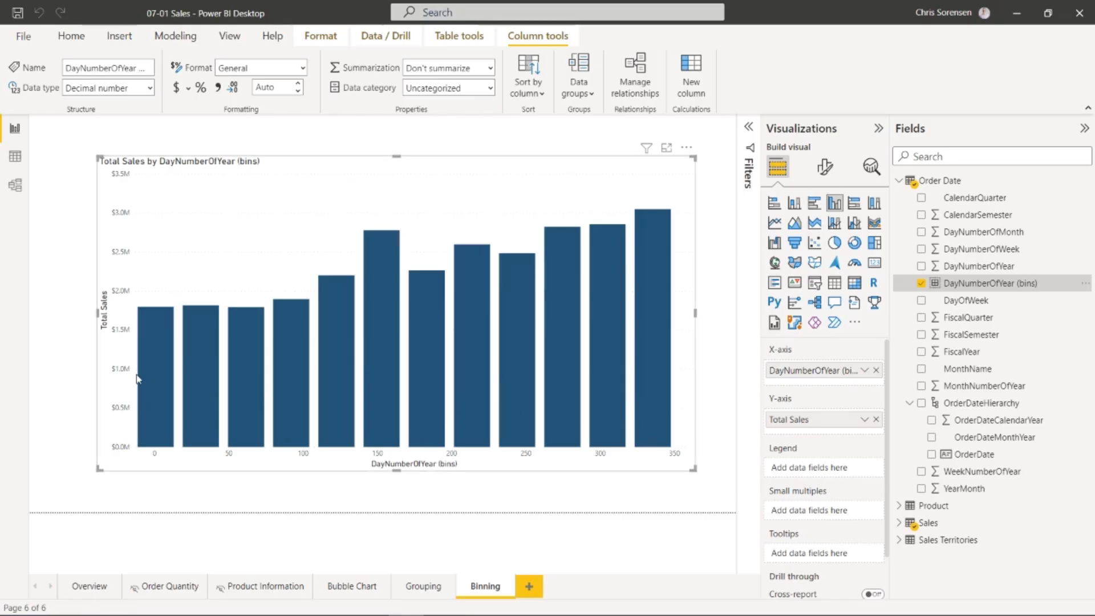
{"action": "mouse_move", "coordinate": [142, 374]}
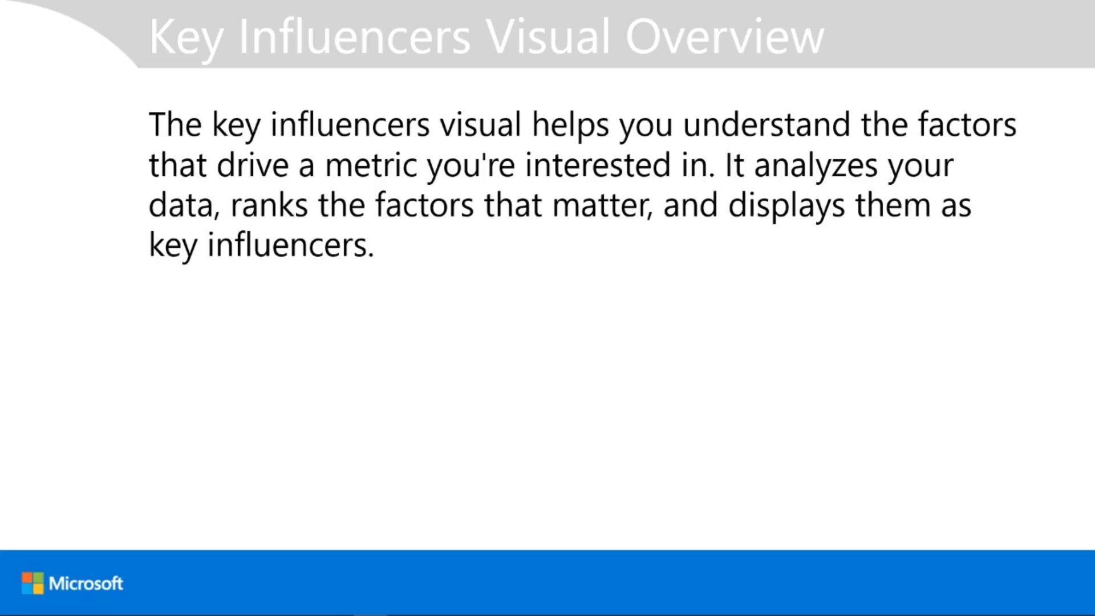
{"action": "key", "text": "Right"}
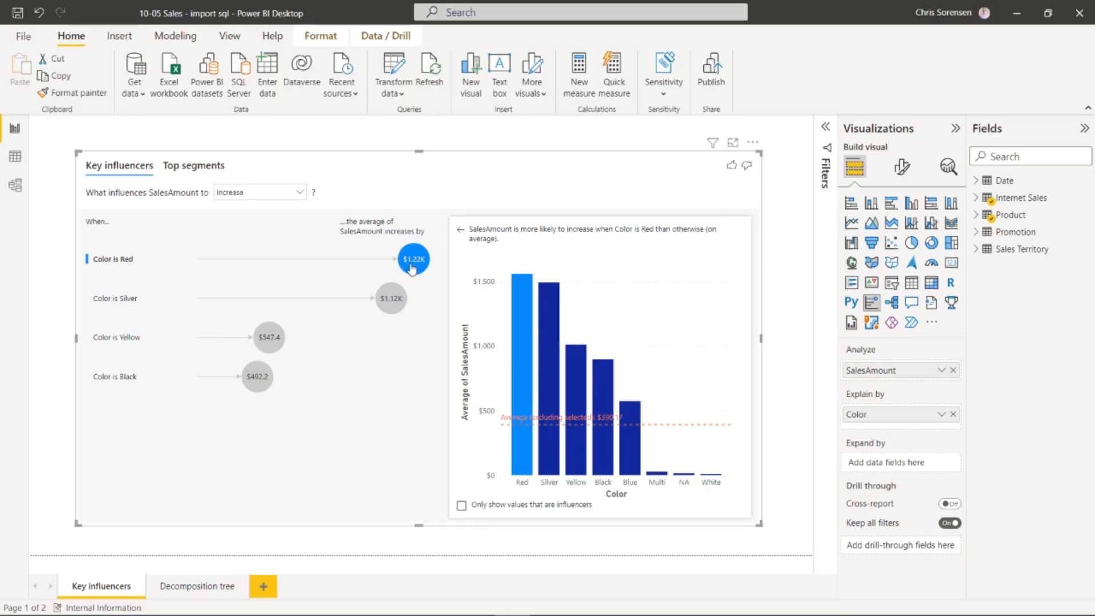
- Examine the Color is Silver influencer of SalesAmount and the details of each of the four top segments
{"action": "mouse_move", "coordinate": [414, 265]}
{"action": "left_click", "coordinate": [397, 302]}
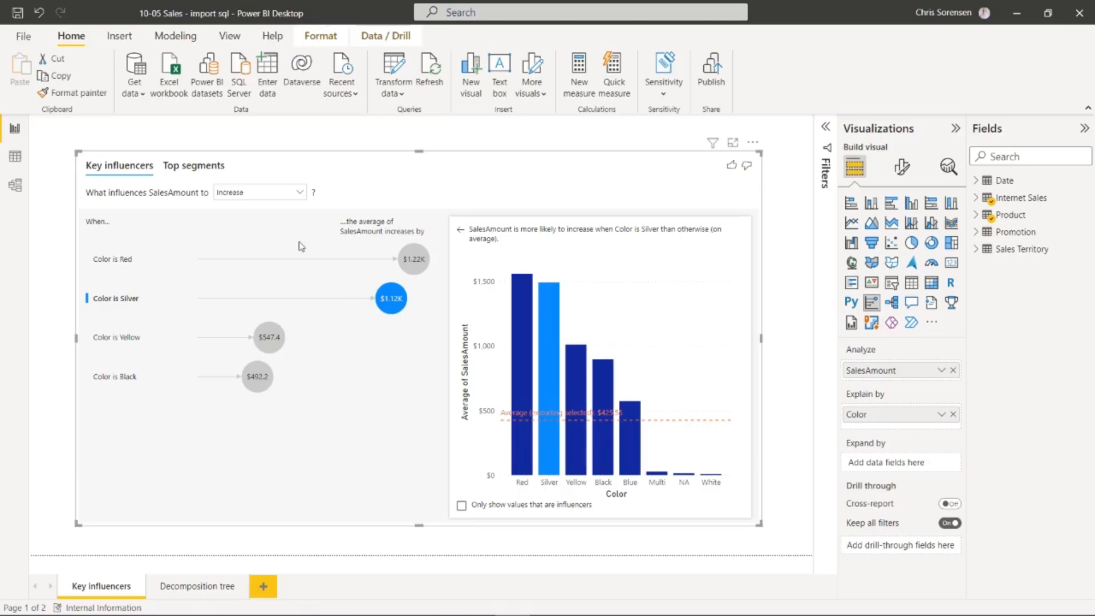
{"action": "left_click", "coordinate": [192, 167]}
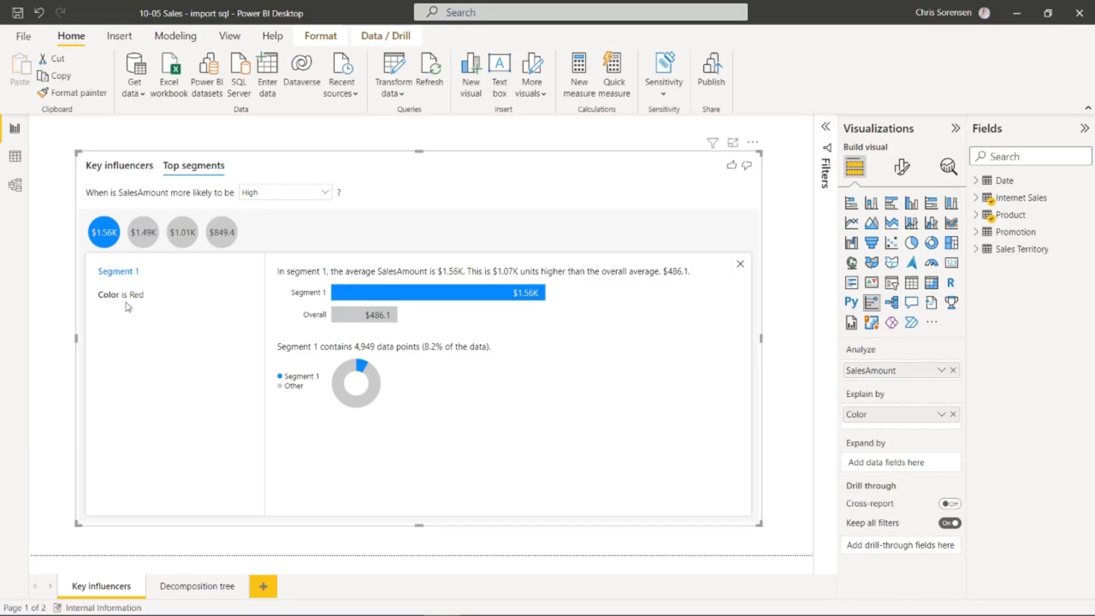
{"action": "left_click", "coordinate": [145, 239]}
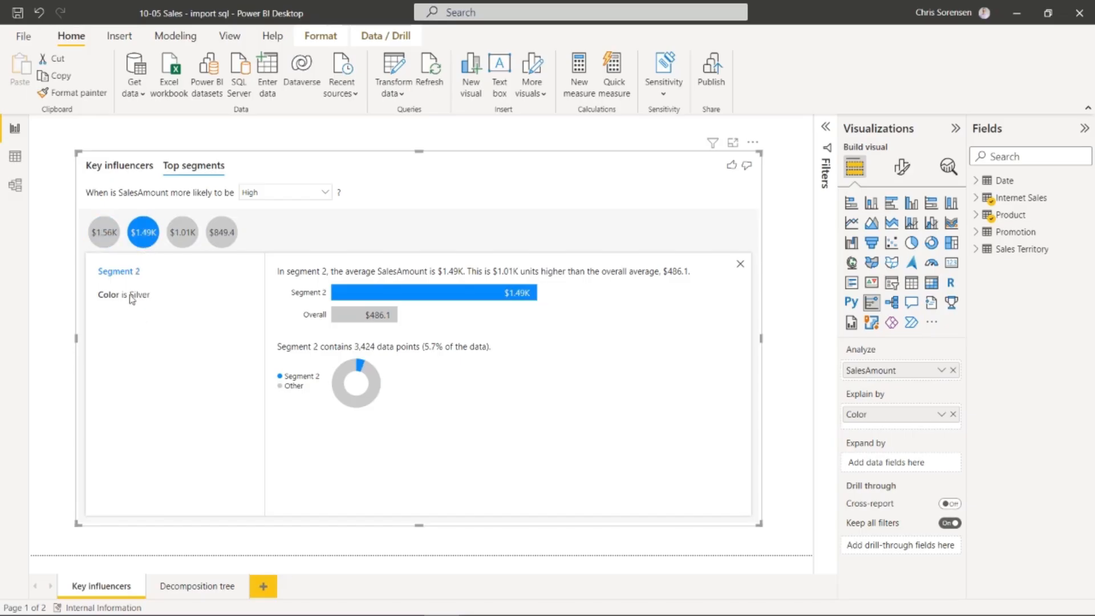
{"action": "left_click", "coordinate": [186, 235]}
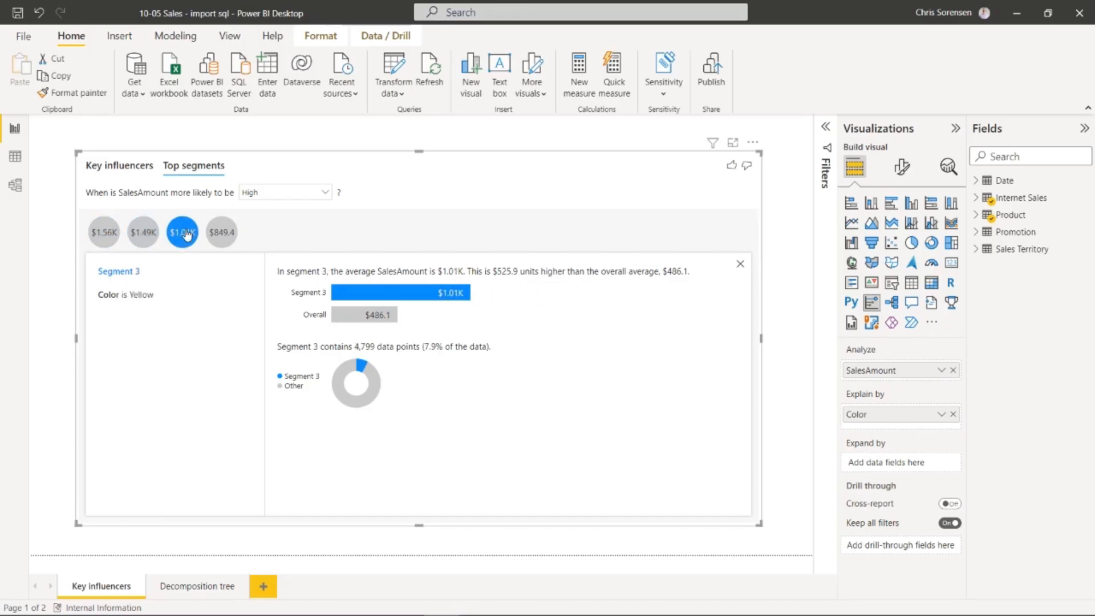
{"action": "left_click", "coordinate": [212, 231]}
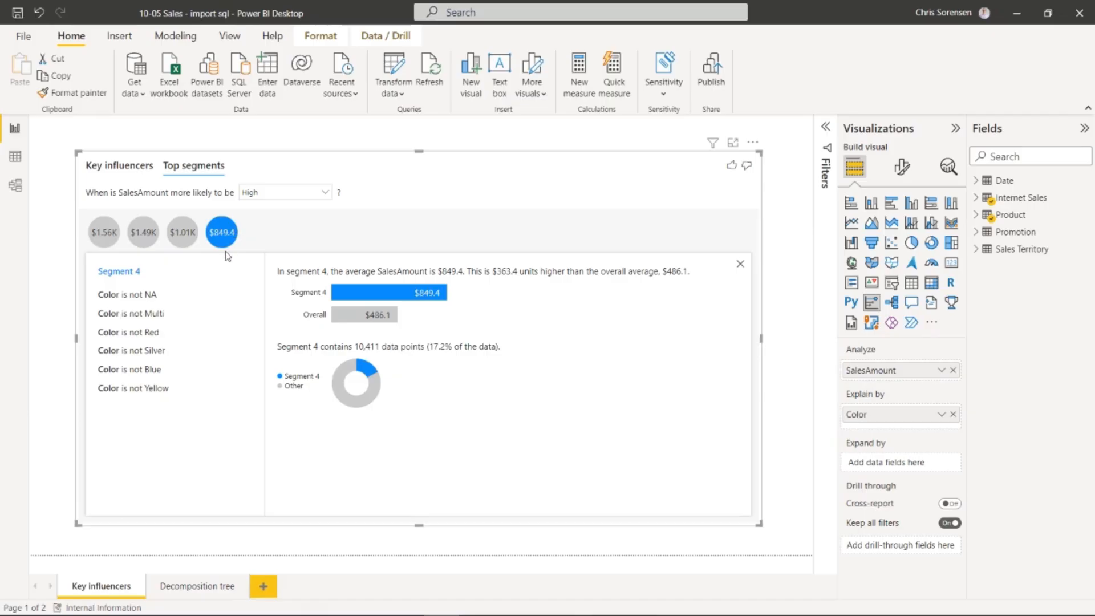
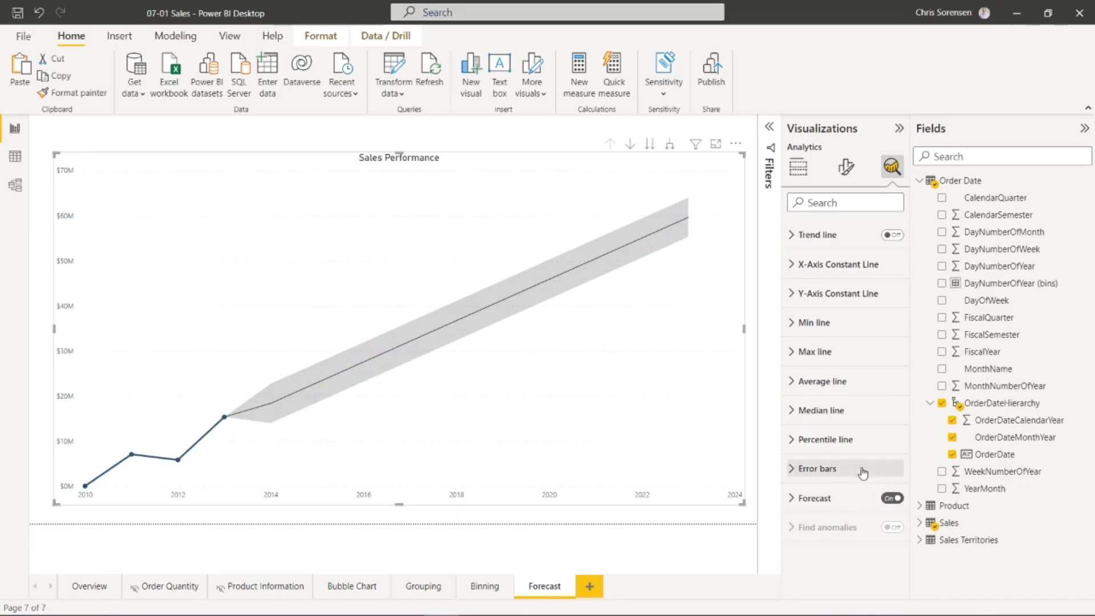
- Expand the forecast options of the Sales Performance line chart and review the available forecast units
{"action": "left_click", "coordinate": [796, 499]}
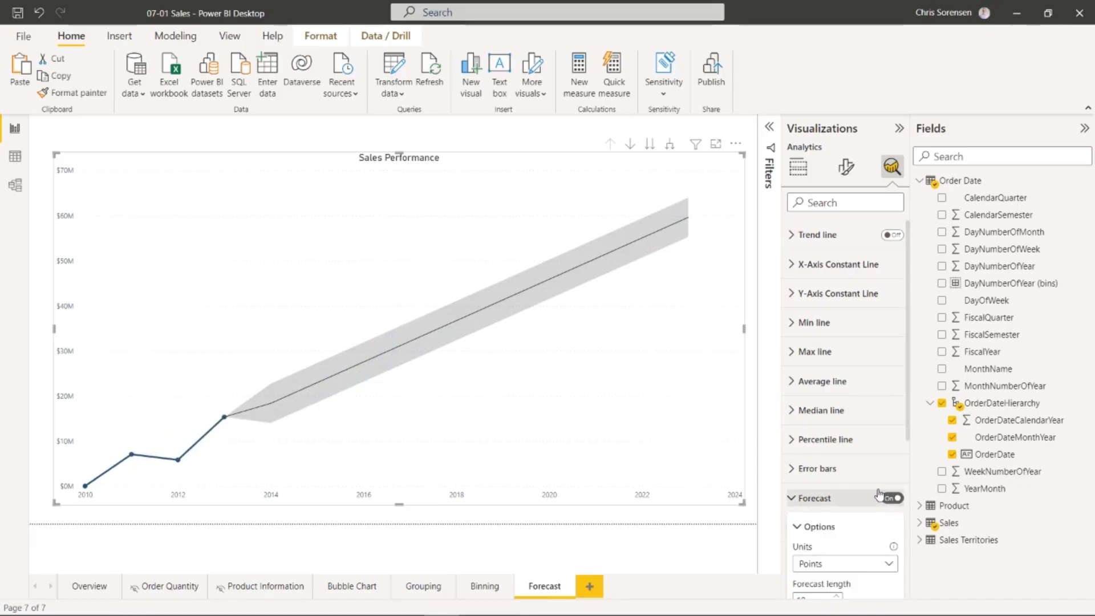
{"action": "scroll", "coordinate": [879, 497], "scroll_direction": "down", "scroll_amount": 4}
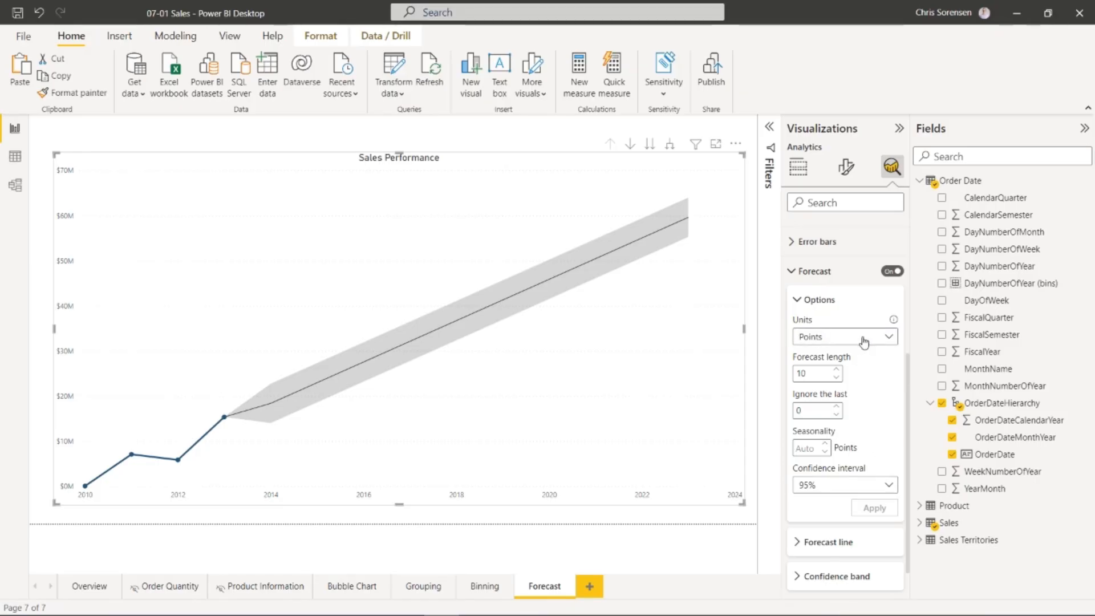
{"action": "left_click", "coordinate": [891, 341]}
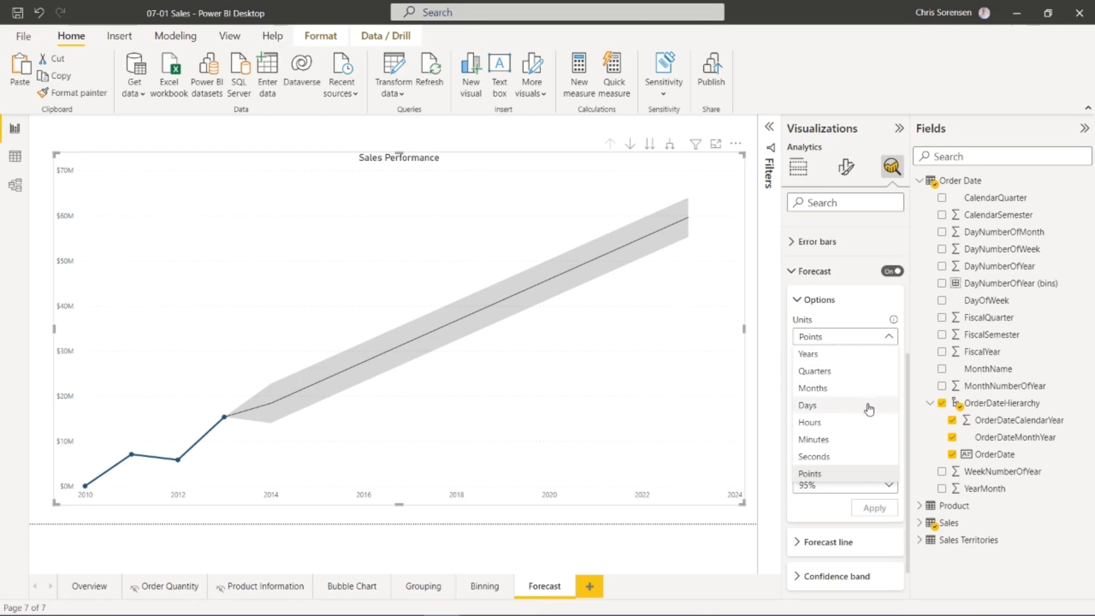
{"action": "left_click", "coordinate": [858, 308]}
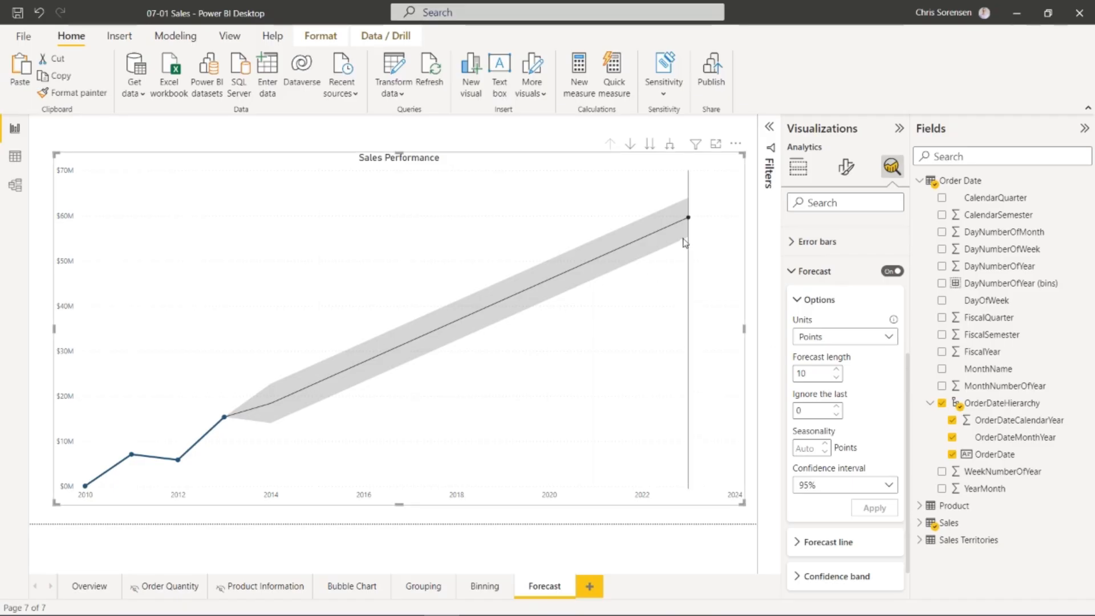
- Apply the forecast with the last 1 point ignored, and set Ignore the last back to 0
{"action": "left_click", "coordinate": [837, 414]}
{"action": "left_click", "coordinate": [836, 407]}
{"action": "left_click", "coordinate": [872, 505]}
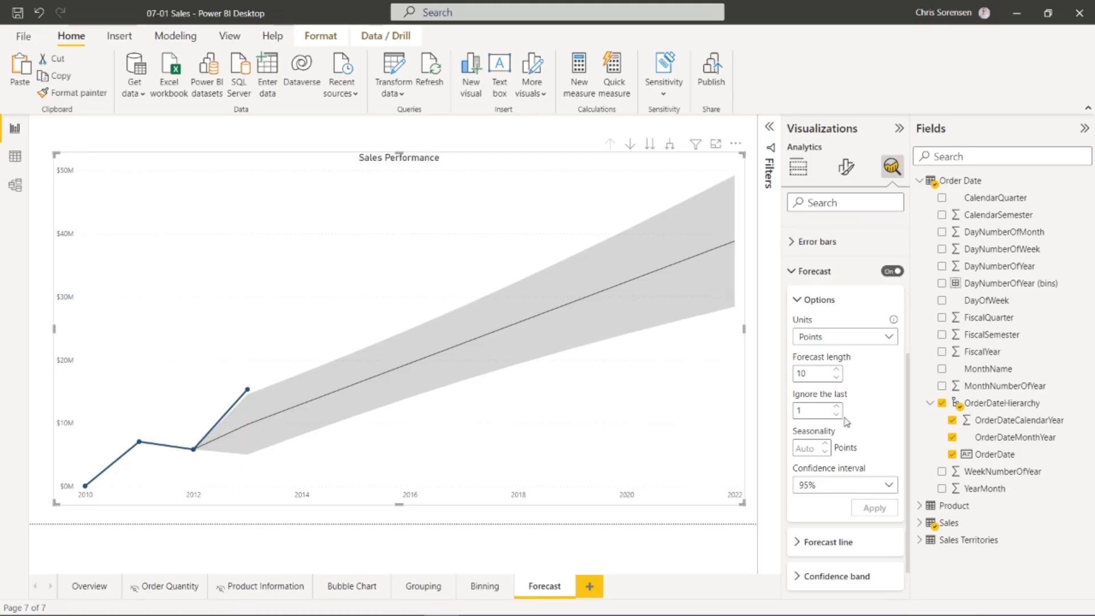
{"action": "left_click", "coordinate": [837, 415]}
{"action": "left_click", "coordinate": [866, 511]}
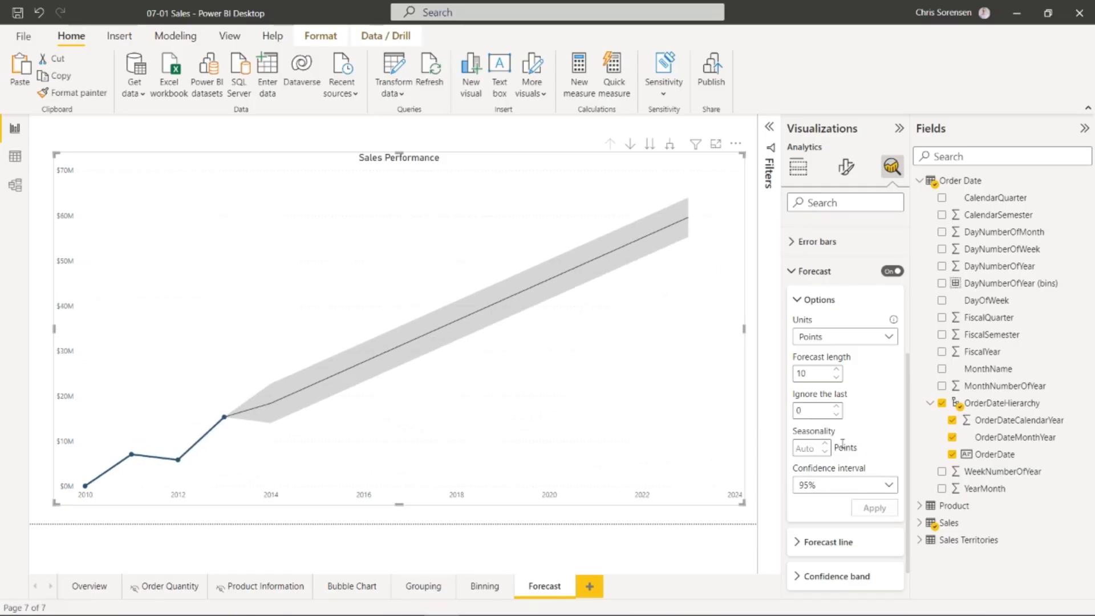
- Apply a 99% confidence interval to the forecast, and change it to 85%
{"action": "left_click", "coordinate": [848, 486]}
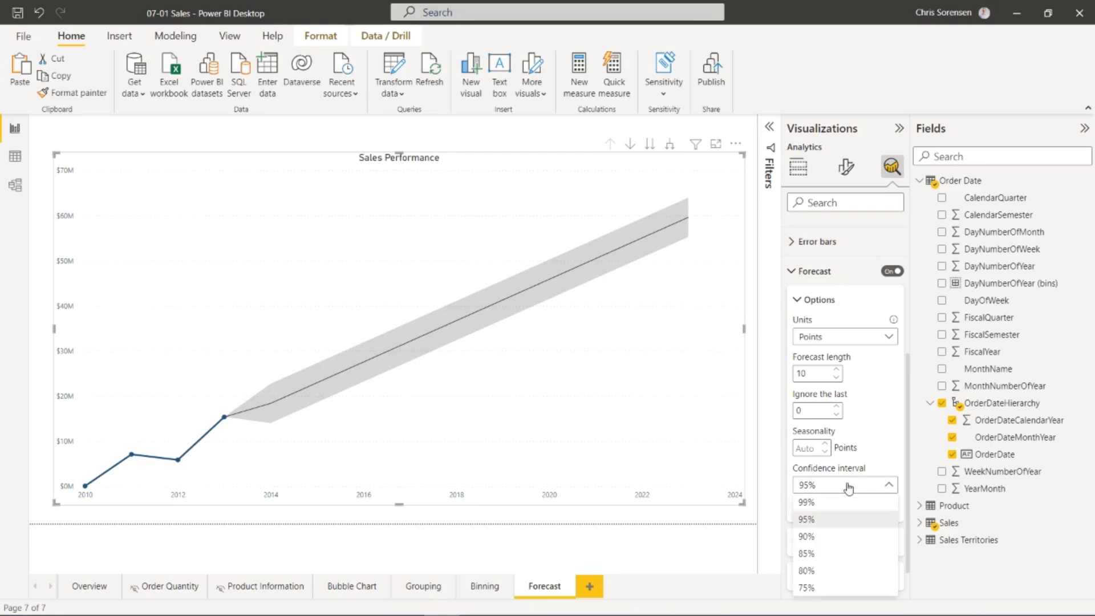
{"action": "left_click", "coordinate": [836, 503]}
{"action": "left_click", "coordinate": [865, 507]}
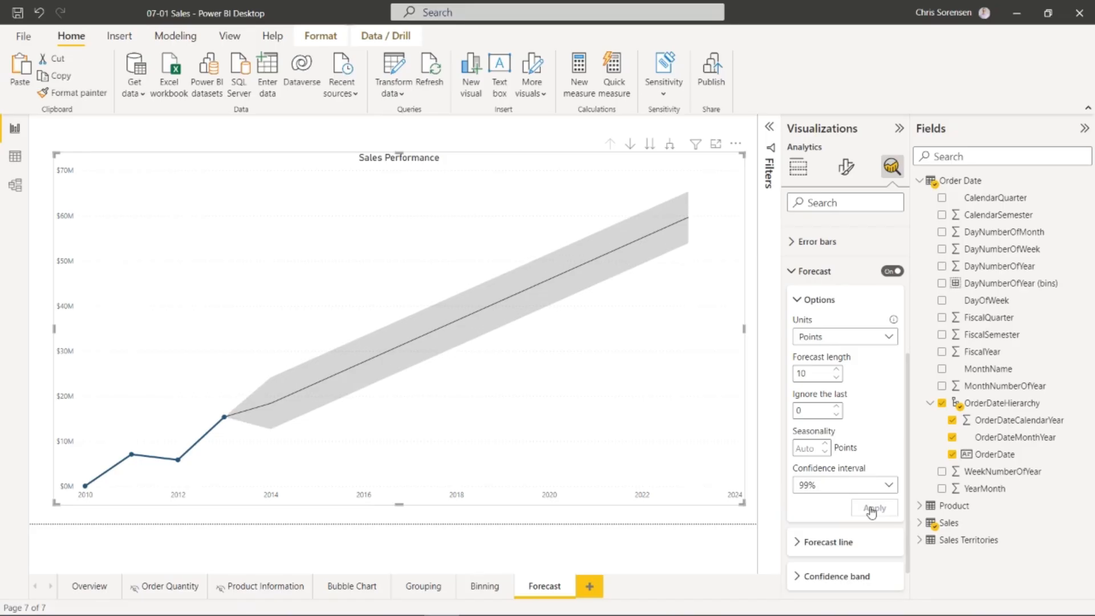
{"action": "left_click", "coordinate": [834, 488]}
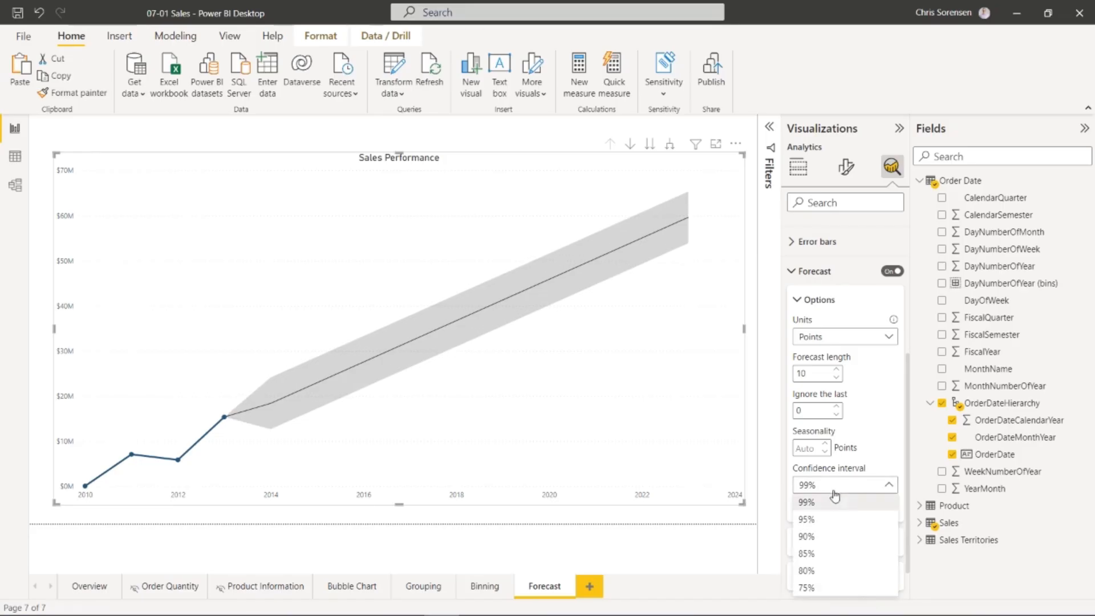
{"action": "left_click", "coordinate": [832, 553]}
{"action": "left_click", "coordinate": [874, 509]}
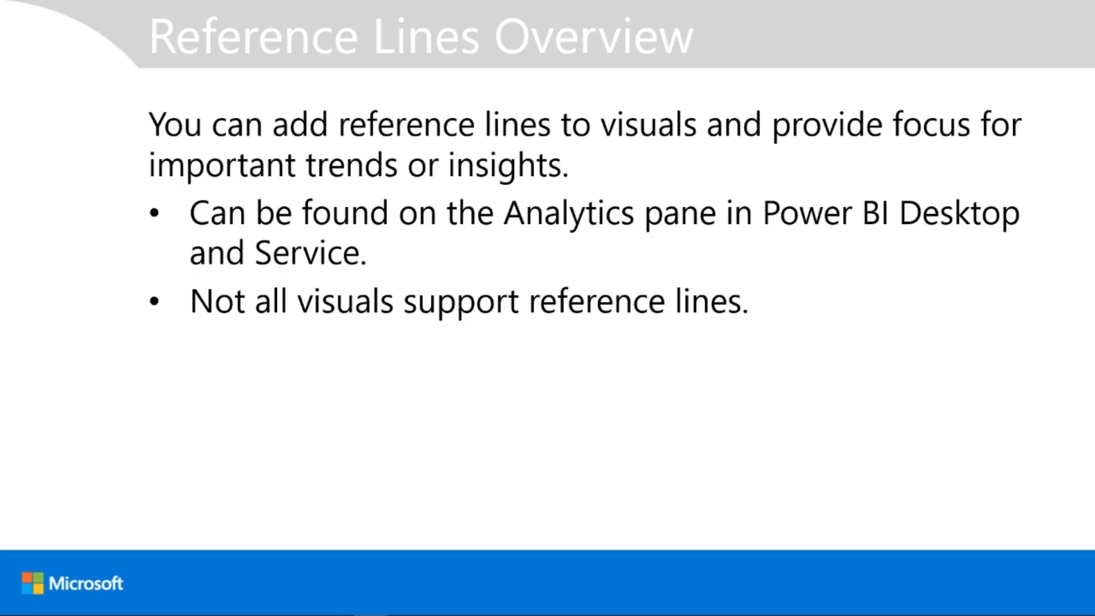
{"action": "key", "text": "Right"}
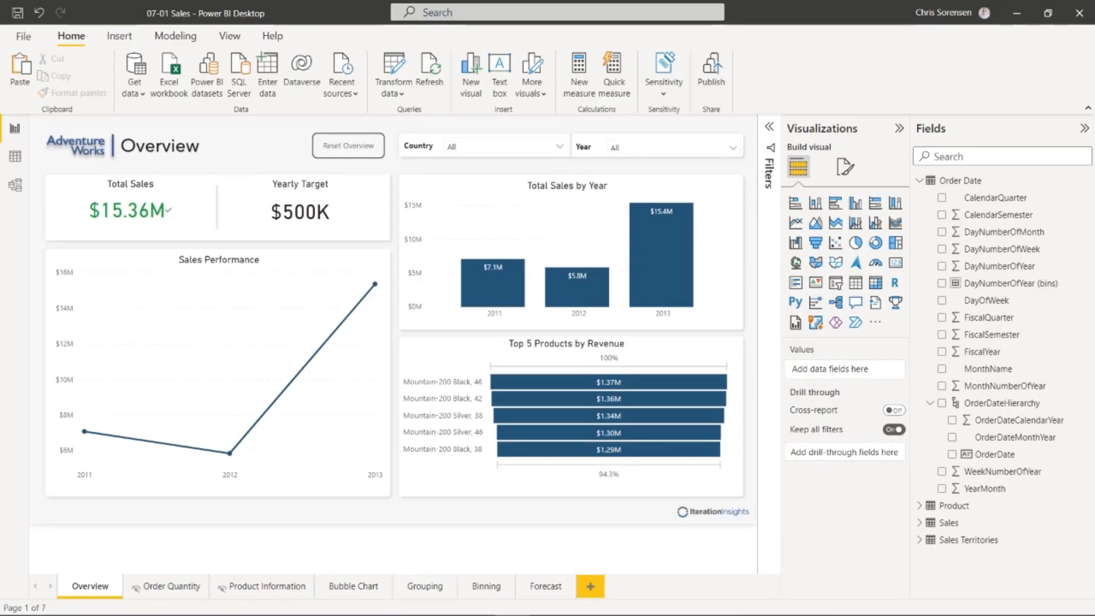
- Compare the analytics options offered for the Total Sales by Year column chart and the Sales Performance line chart on the Overview page
{"action": "left_click", "coordinate": [436, 190]}
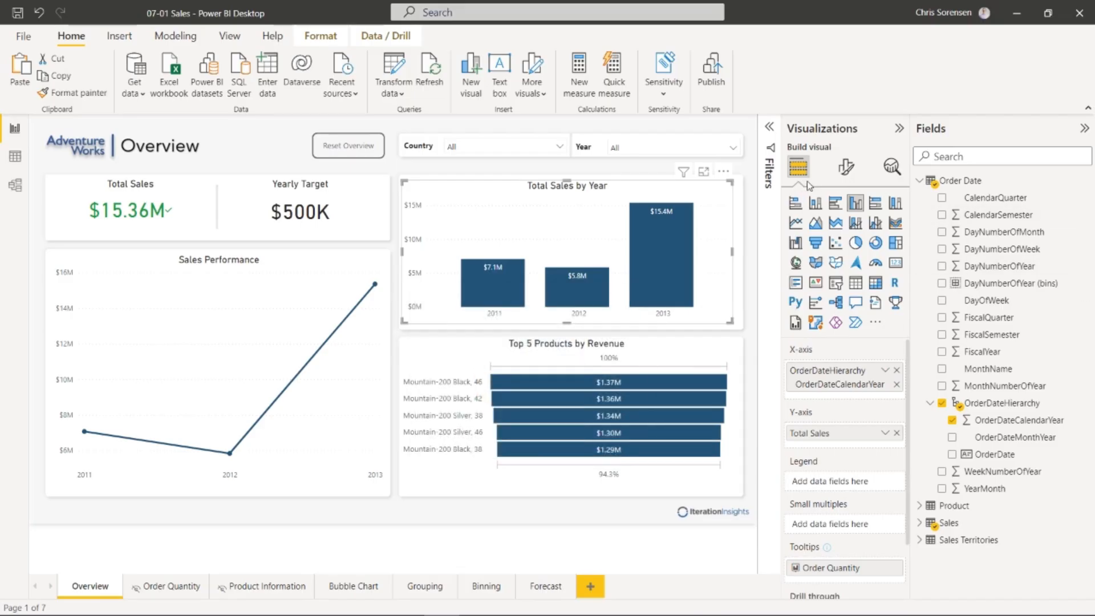
{"action": "left_click", "coordinate": [893, 168]}
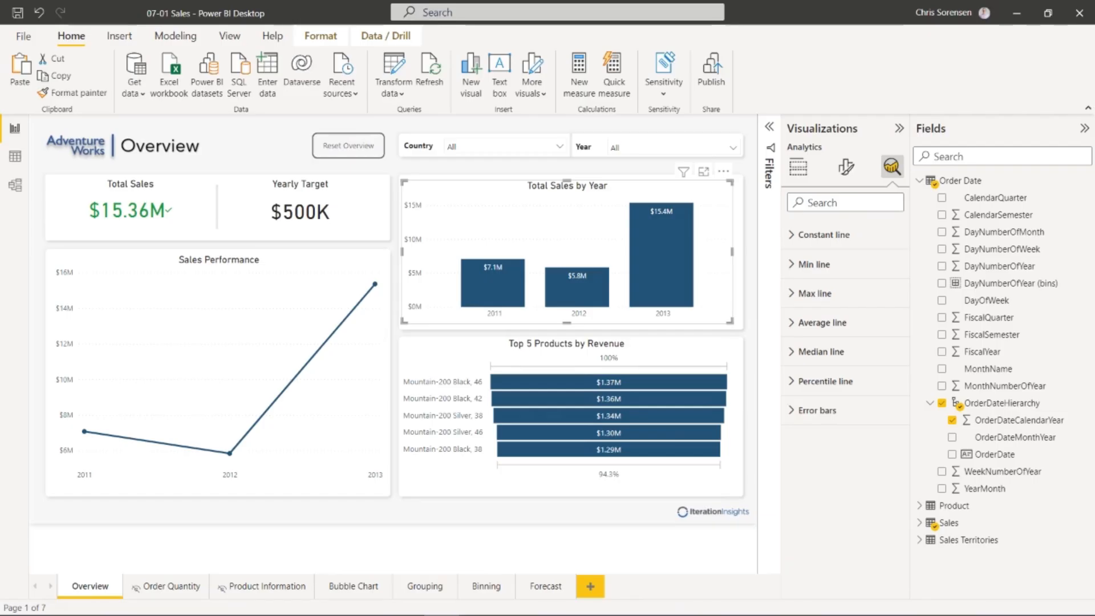
{"action": "left_click", "coordinate": [219, 353]}
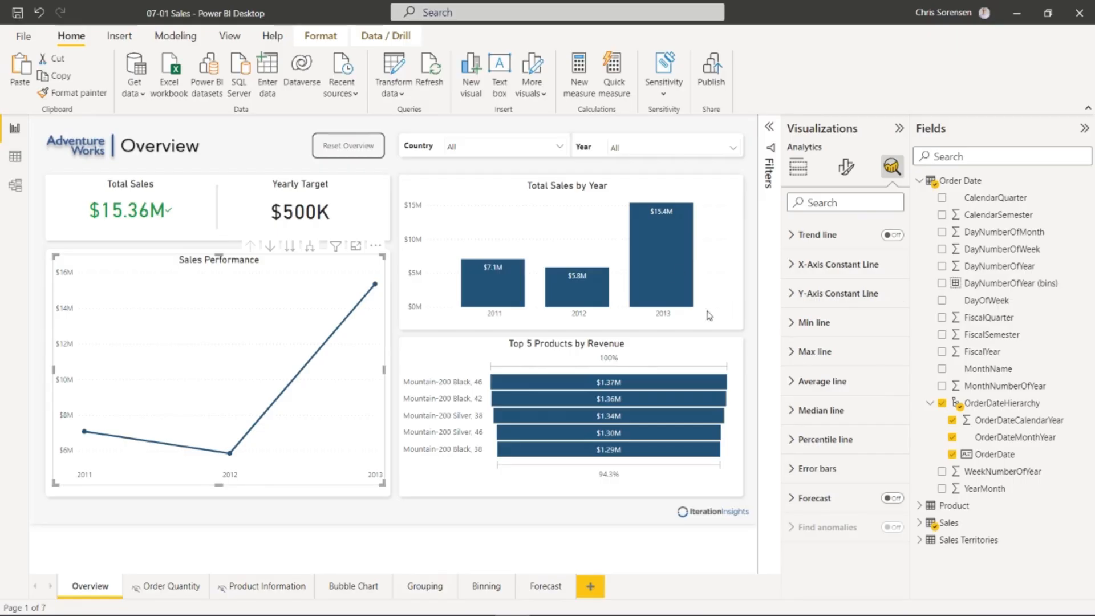
- Add an average line to the Total Sales by Year chart and turn its data label on and off
{"action": "left_click", "coordinate": [675, 192]}
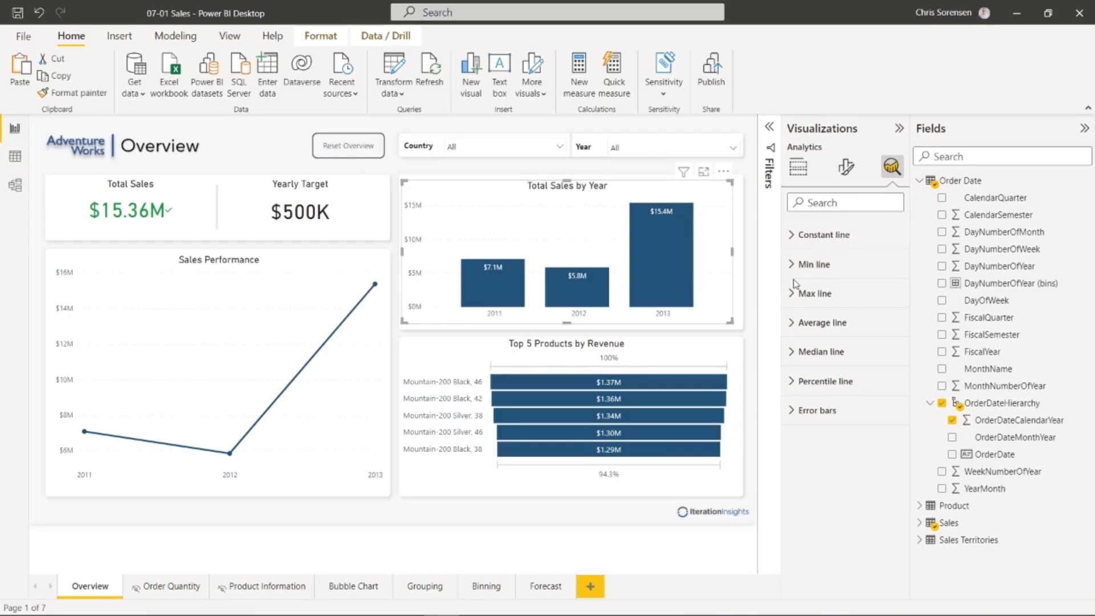
{"action": "left_click", "coordinate": [794, 323]}
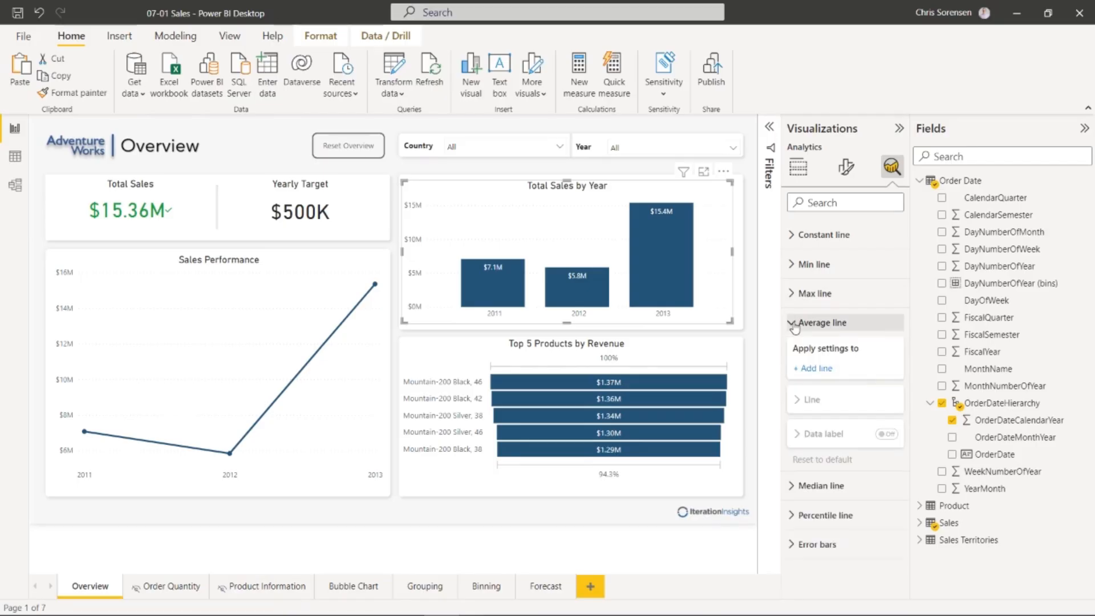
{"action": "left_click", "coordinate": [817, 369]}
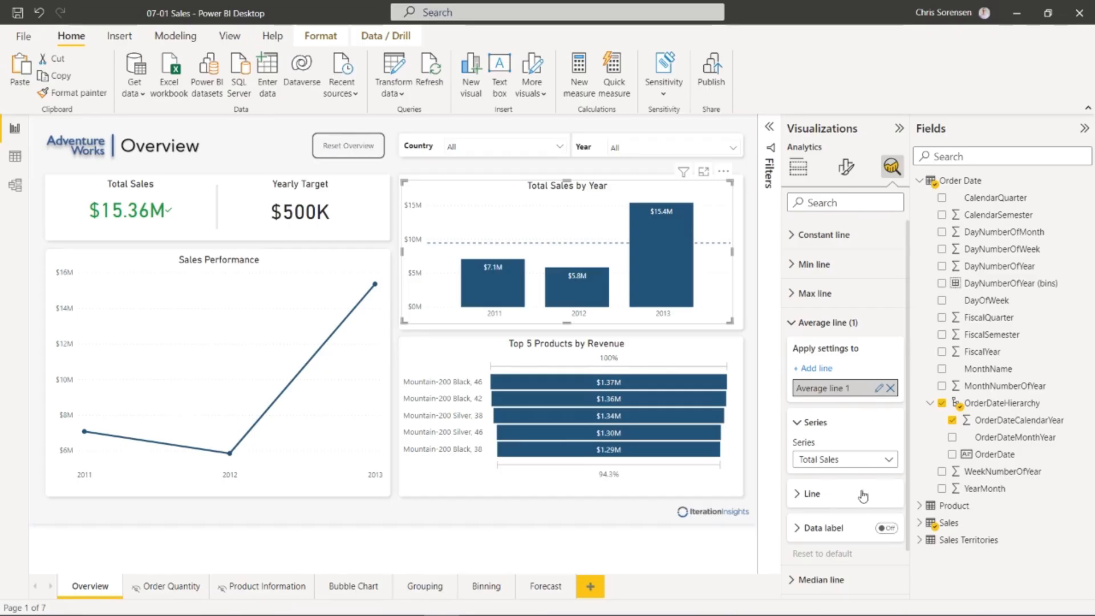
{"action": "left_click", "coordinate": [889, 529]}
{"action": "left_click", "coordinate": [887, 529]}
- Review the average line's color, transparency, style and position settings, and delete the line
{"action": "left_click", "coordinate": [804, 493]}
{"action": "scroll", "coordinate": [859, 514], "scroll_direction": "down", "scroll_amount": 1}
{"action": "scroll", "coordinate": [859, 513], "scroll_direction": "down", "scroll_amount": 1}
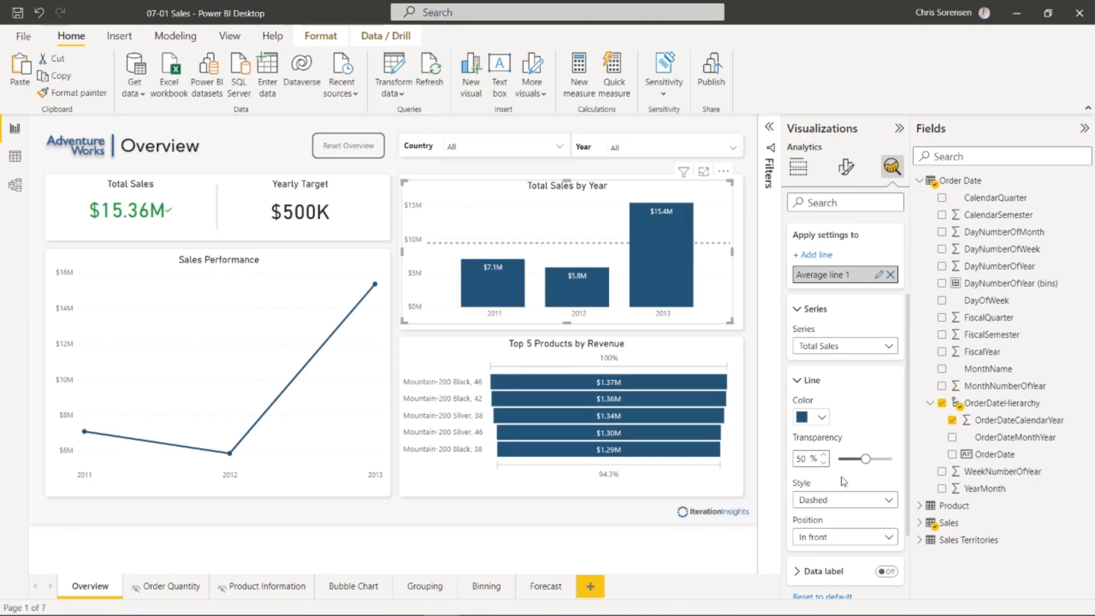
{"action": "left_click", "coordinate": [805, 380]}
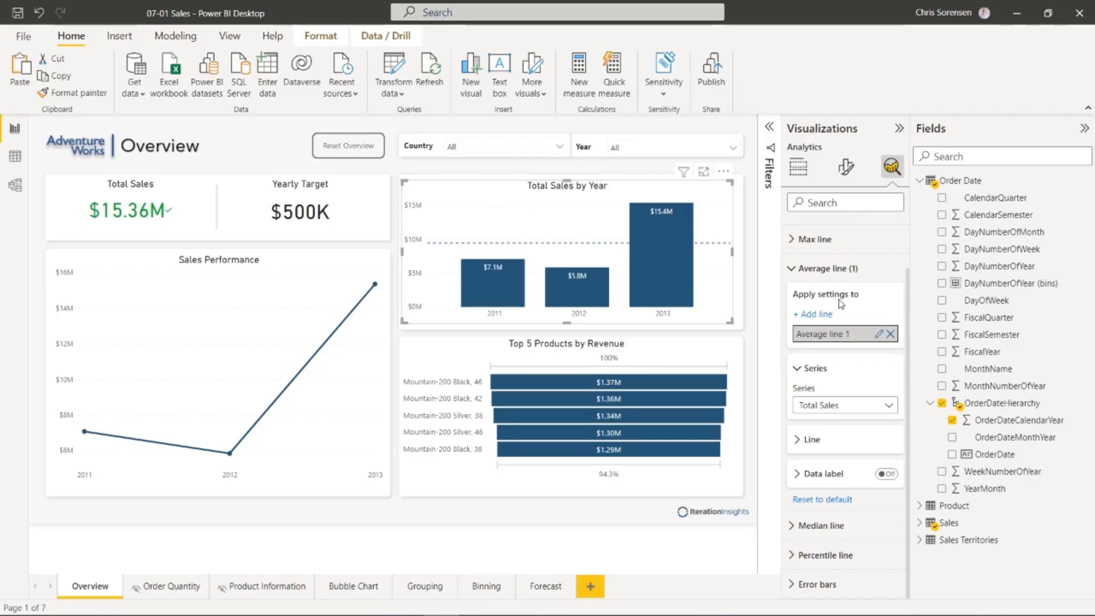
{"action": "left_click", "coordinate": [891, 335]}
{"action": "left_click", "coordinate": [796, 328]}
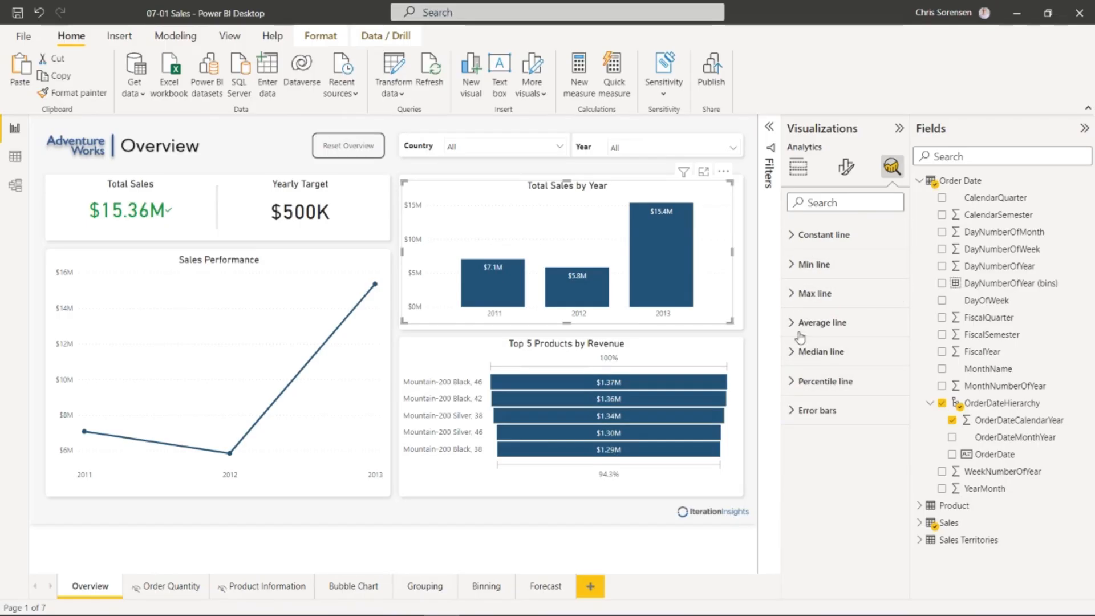
- Add a constant line with a value of 5000000 to the Total Sales by Year chart
{"action": "left_click", "coordinate": [794, 246]}
{"action": "left_click", "coordinate": [815, 281]}
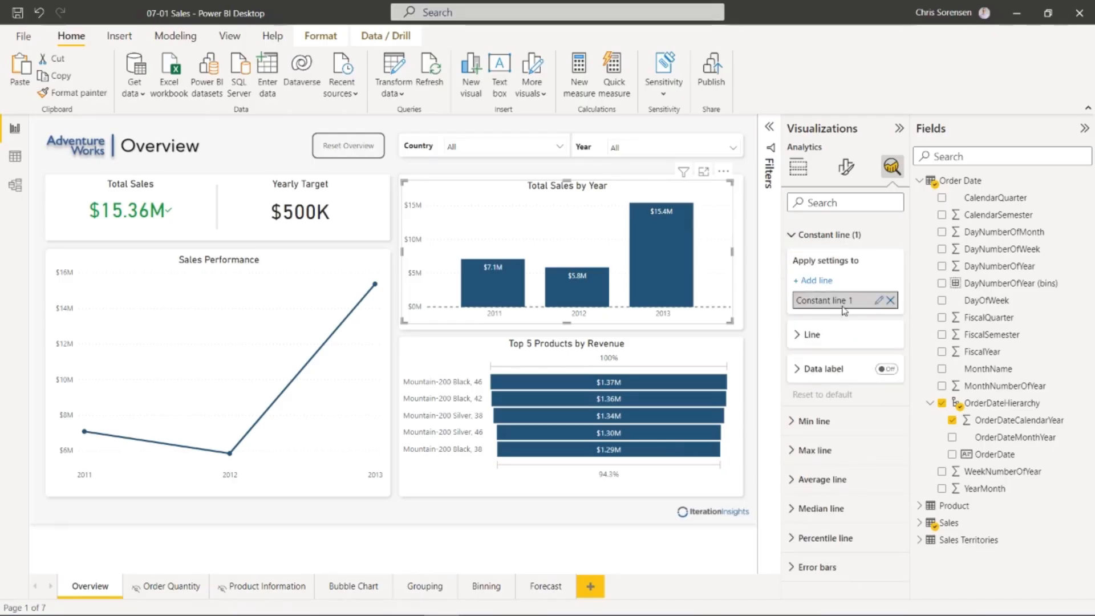
{"action": "left_click", "coordinate": [801, 337]}
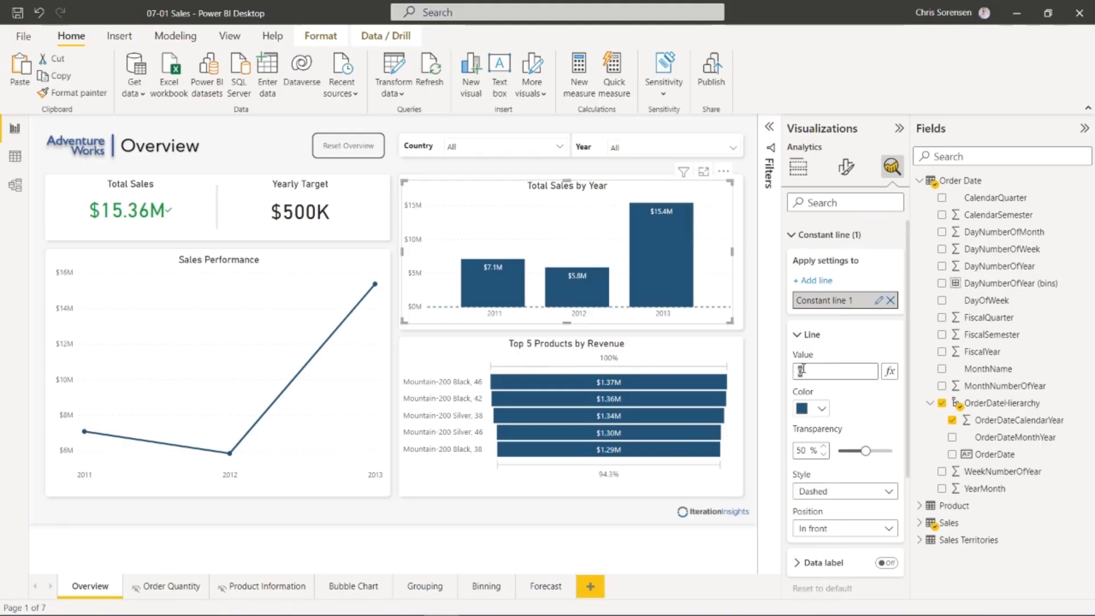
{"action": "key", "text": "BackSpace"}
{"action": "type", "text": "500000"}
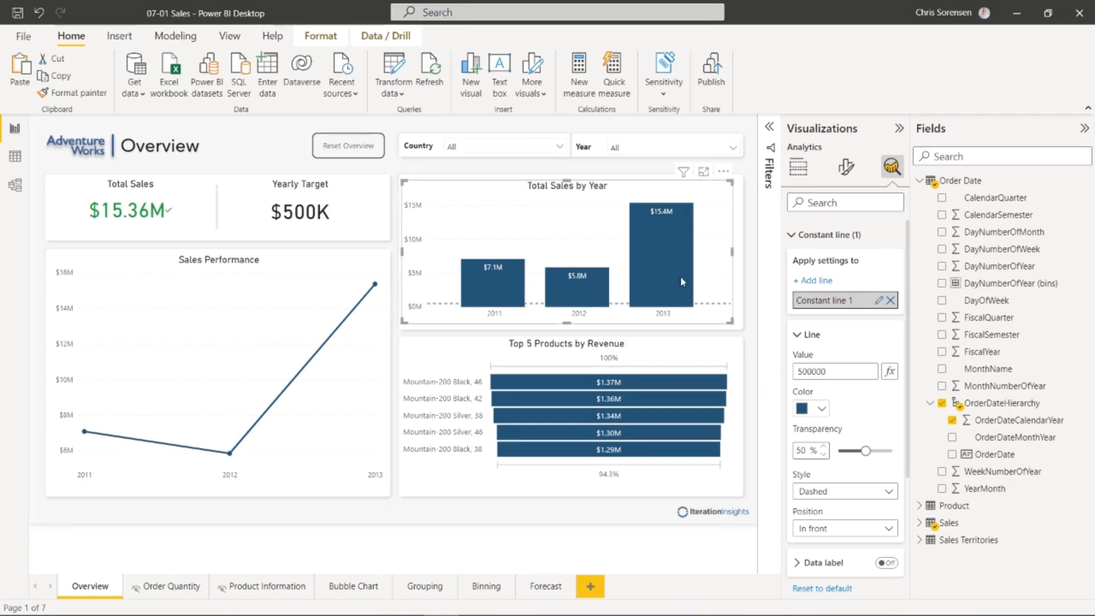
{"action": "scroll", "coordinate": [854, 312], "scroll_direction": "down", "scroll_amount": 1}
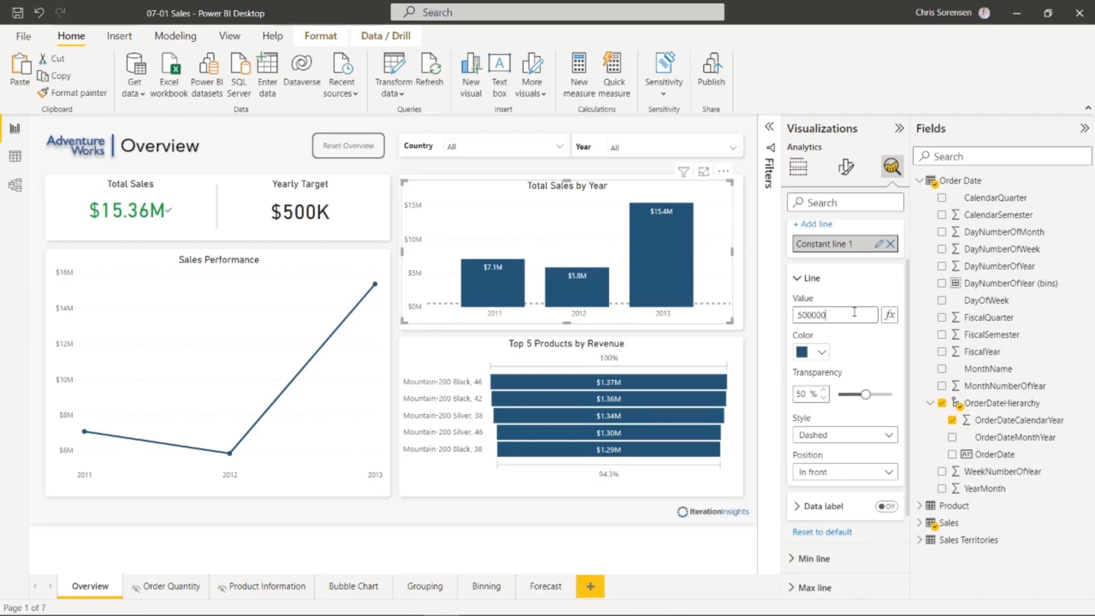
{"action": "type", "text": "0"}
{"action": "left_click", "coordinate": [800, 278]}
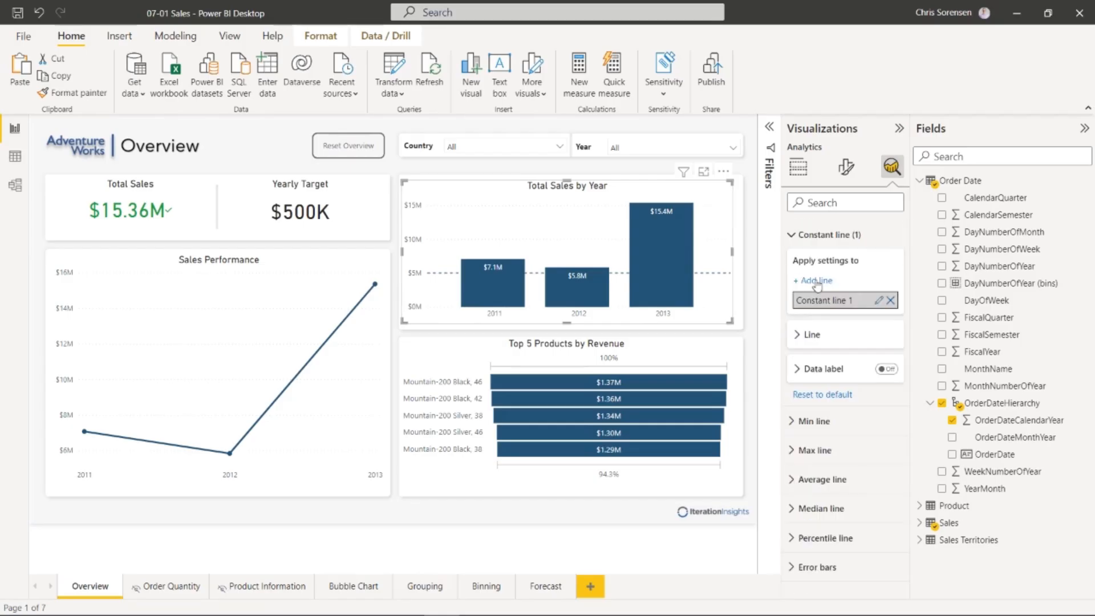
{"action": "left_click", "coordinate": [792, 237]}
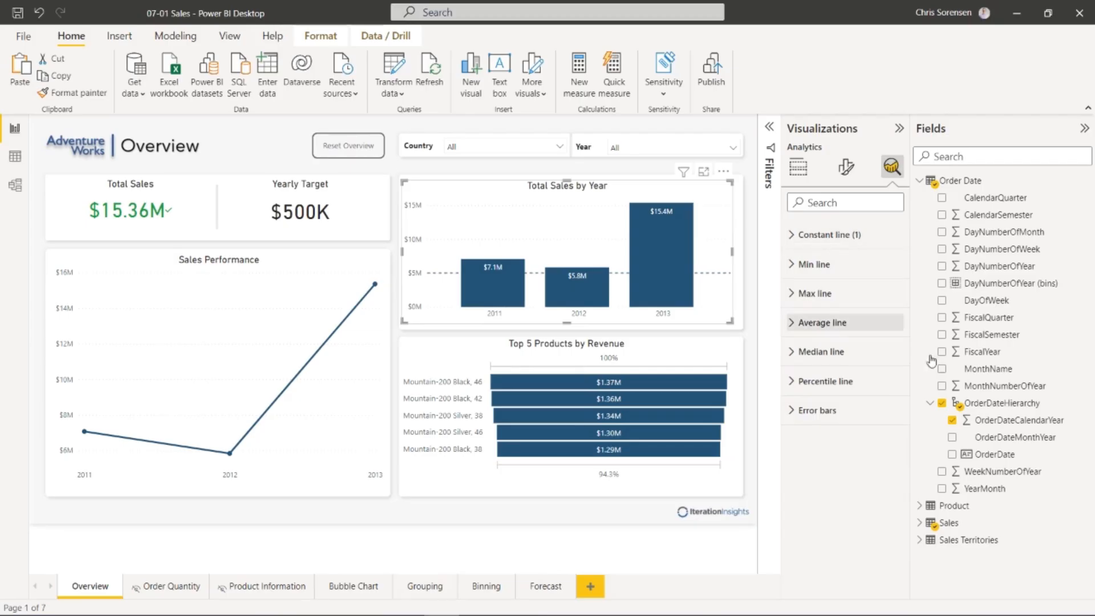
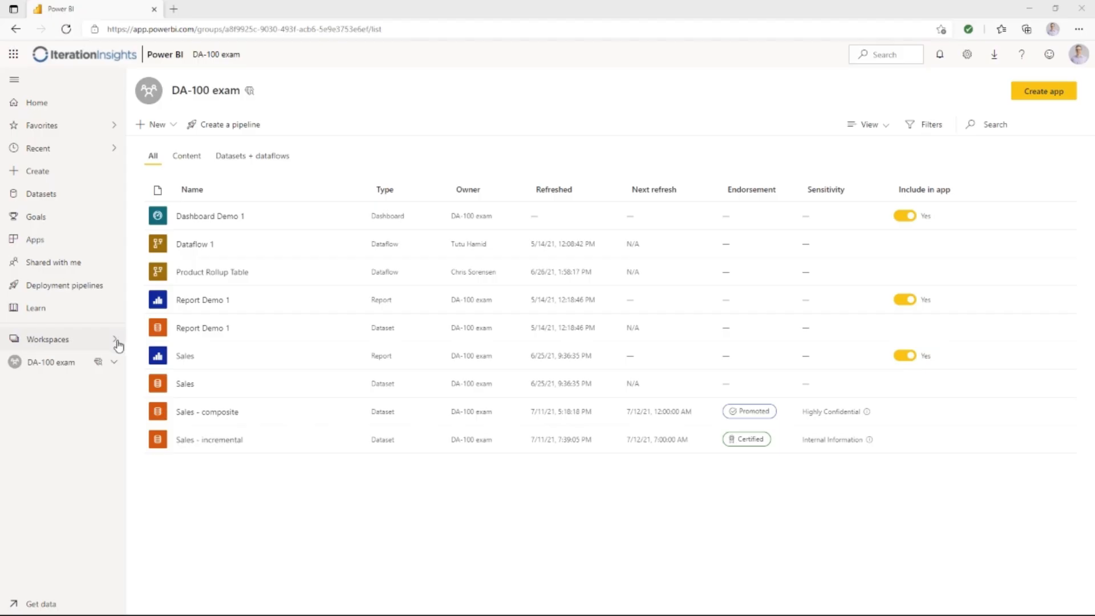
- Switch to the Power BI service, start creating a workspace and name it New Workspace
{"action": "left_click", "coordinate": [117, 341]}
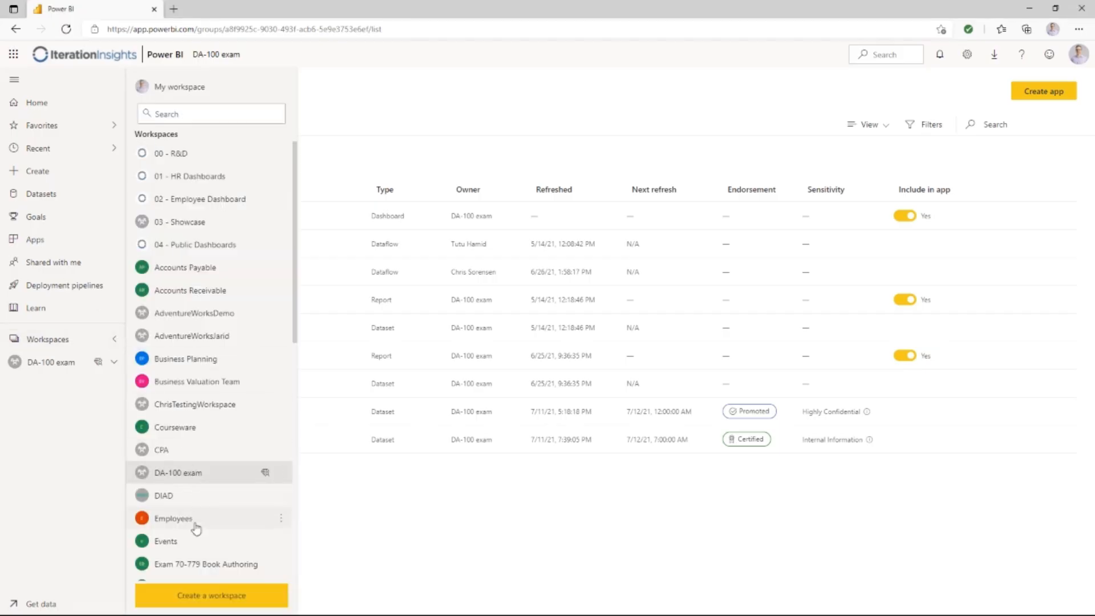
{"action": "left_click", "coordinate": [206, 597]}
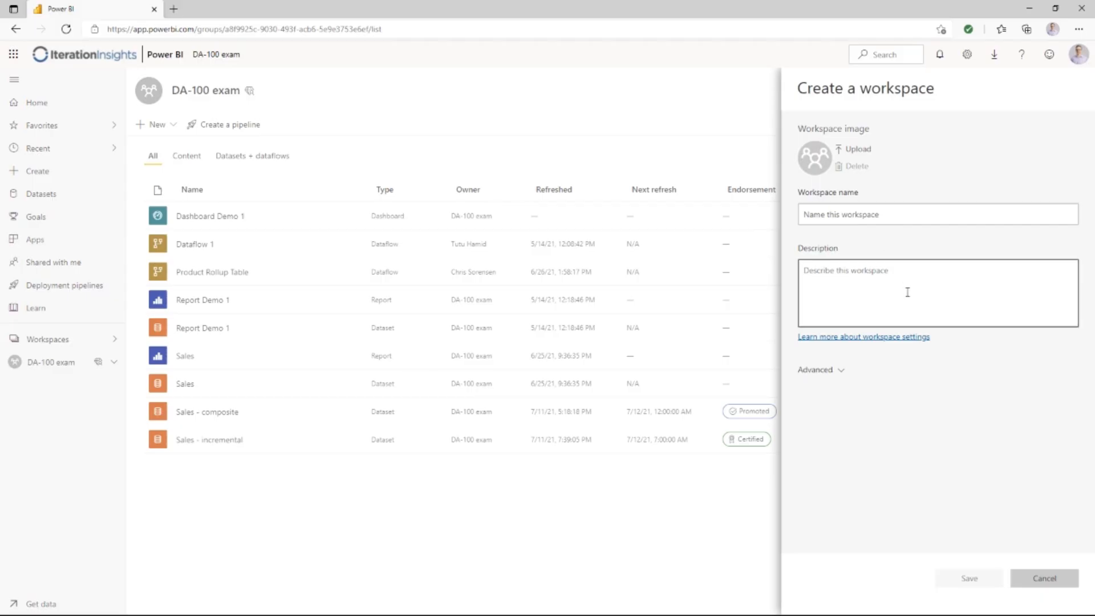
{"action": "left_click", "coordinate": [873, 214]}
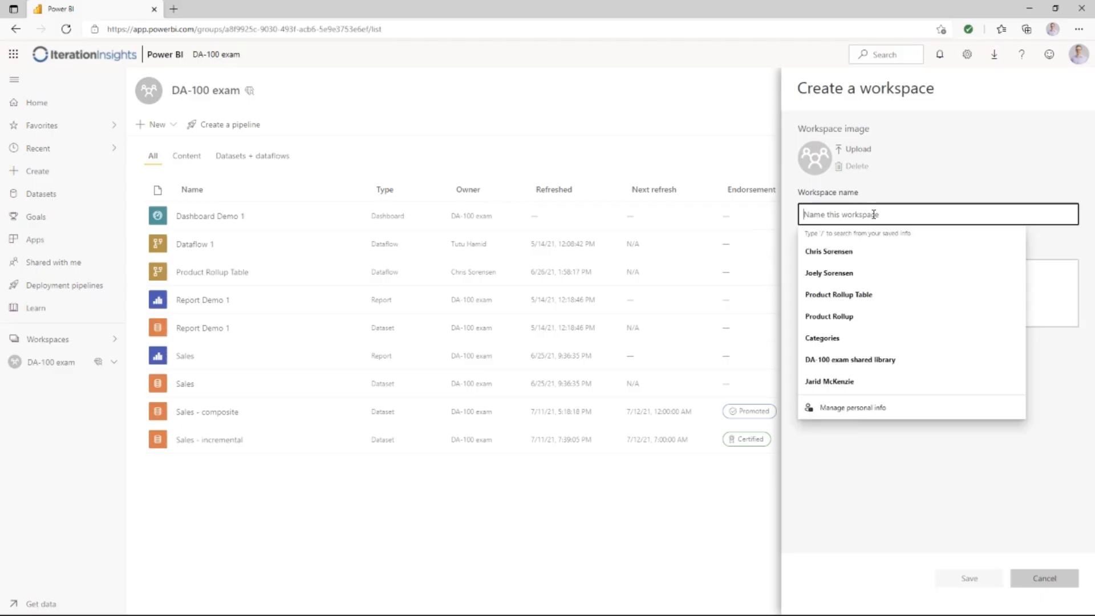
{"action": "type", "text": "new"}
{"action": "key", "text": "BackSpace"}
{"action": "key", "text": "BackSpace"}
{"action": "key", "text": "BackSpace"}
{"action": "type", "text": "New S"}
{"action": "type", "text": "p"}
{"action": "key", "text": "BackSpace"}
{"action": "key", "text": "BackSpace"}
{"action": "type", "text": "Workspace"}
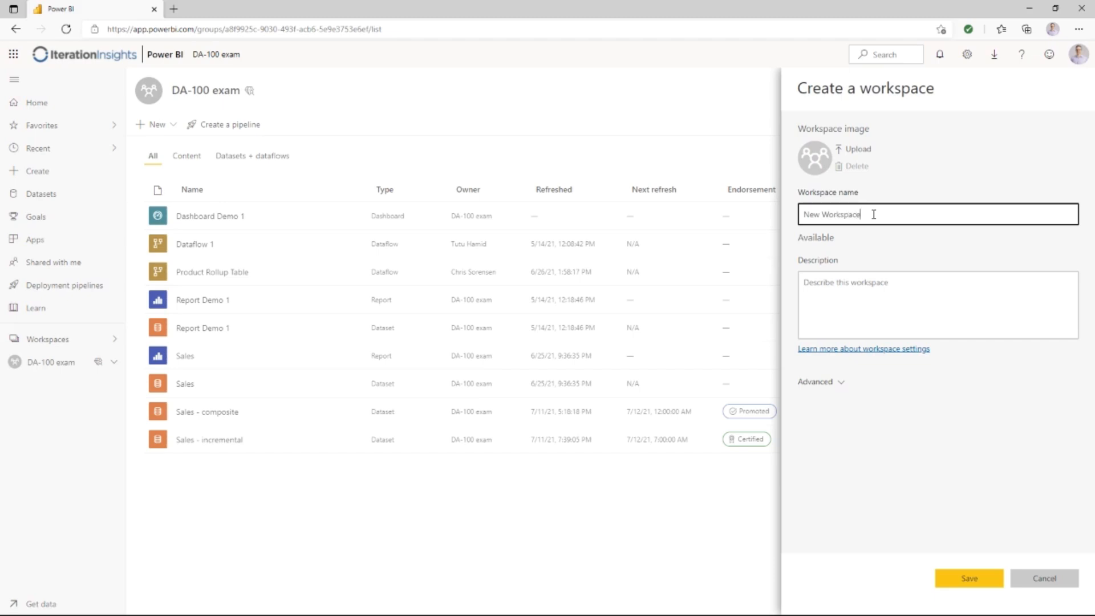
- Review the advanced options for license mode and default storage format, and save the new workspace
{"action": "left_click", "coordinate": [910, 302]}
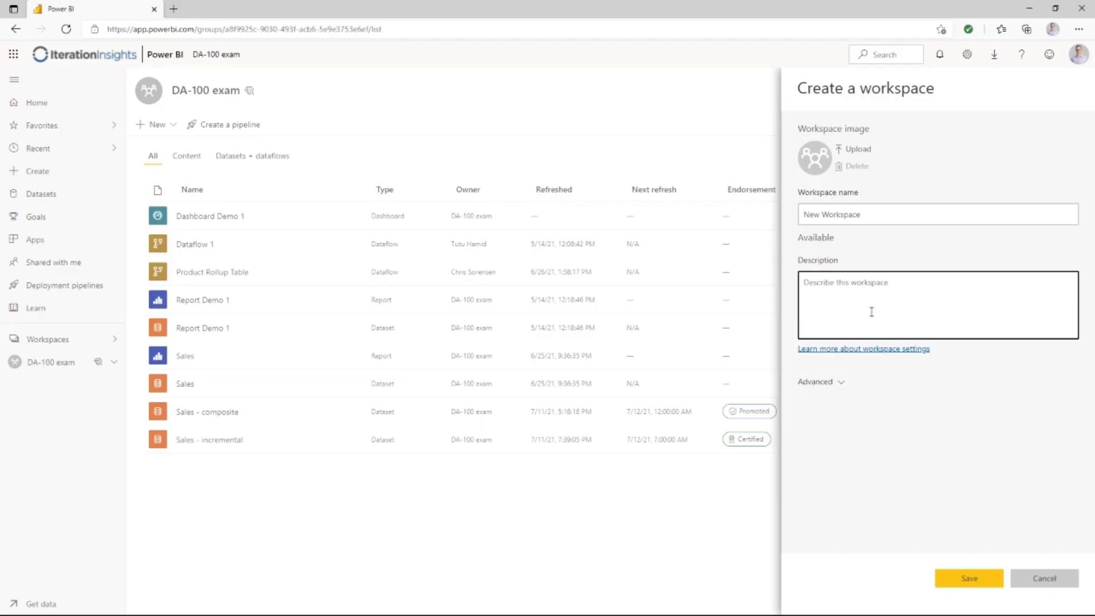
{"action": "left_click", "coordinate": [839, 384]}
{"action": "scroll", "coordinate": [874, 399], "scroll_direction": "down", "scroll_amount": 3}
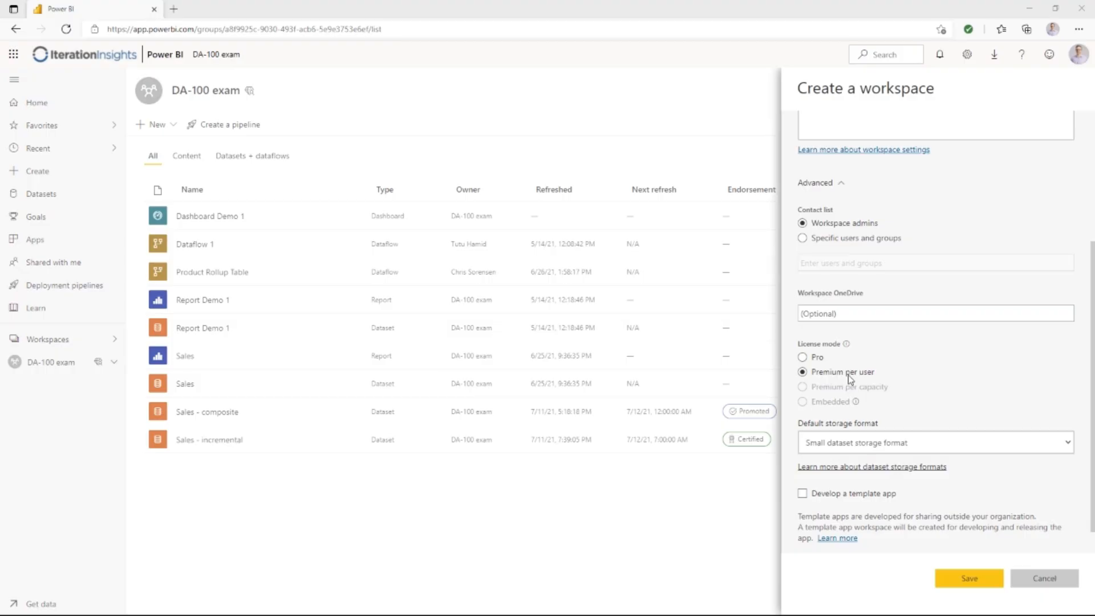
{"action": "scroll", "coordinate": [847, 374], "scroll_direction": "down", "scroll_amount": 1}
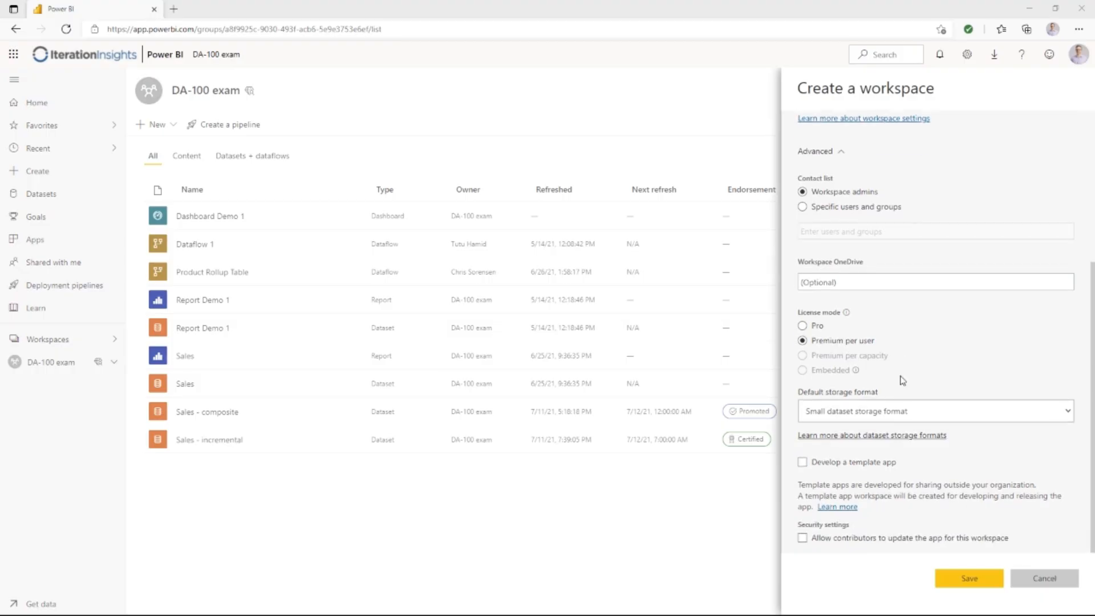
{"action": "left_click", "coordinate": [922, 419]}
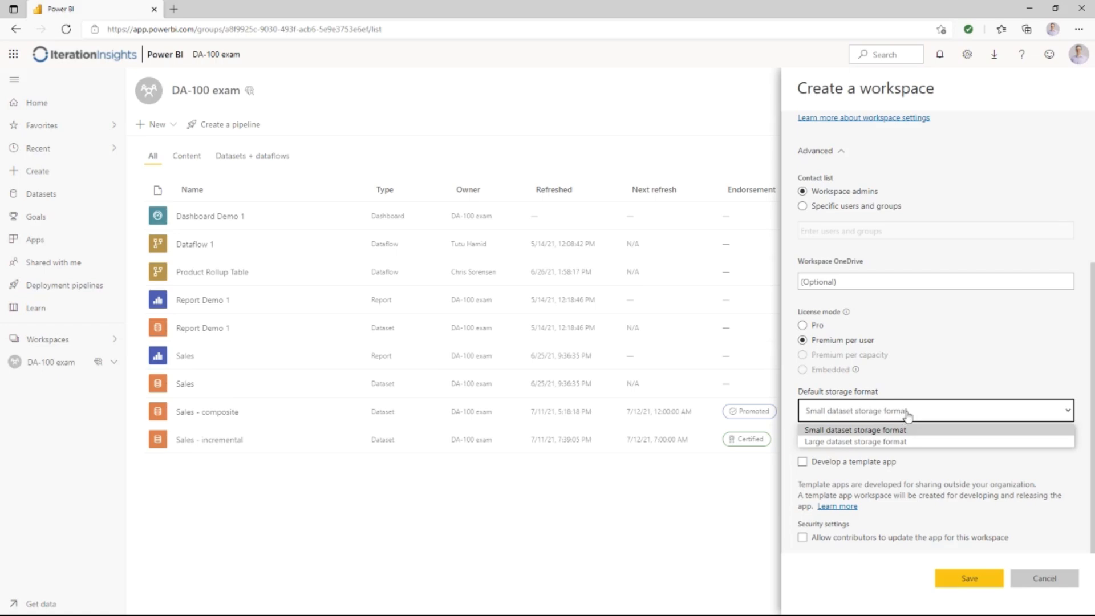
{"action": "left_click", "coordinate": [922, 391]}
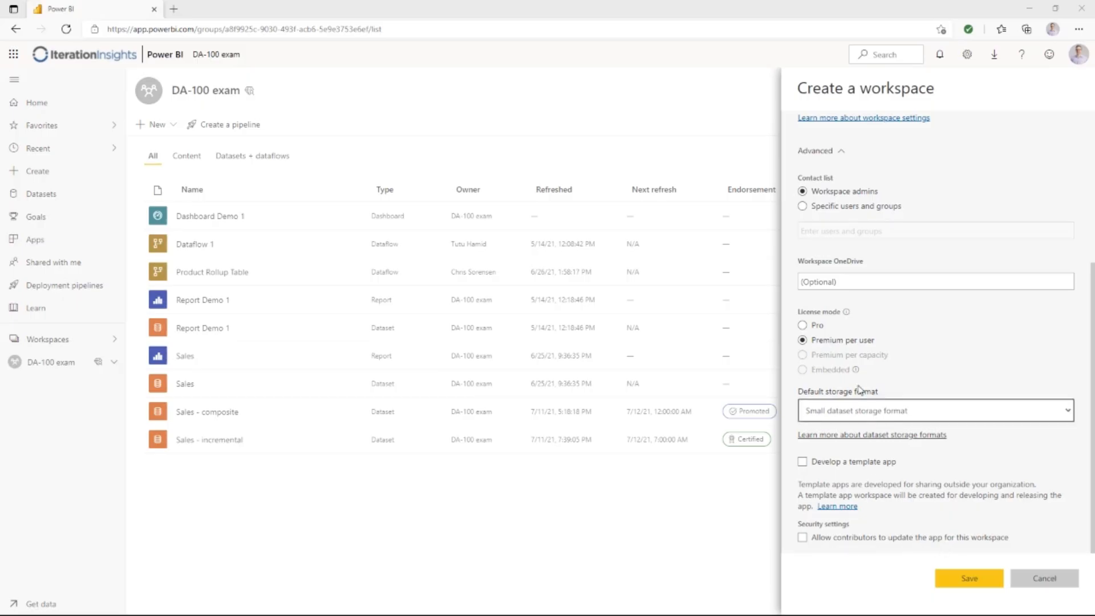
{"action": "scroll", "coordinate": [868, 361], "scroll_direction": "up", "scroll_amount": 5}
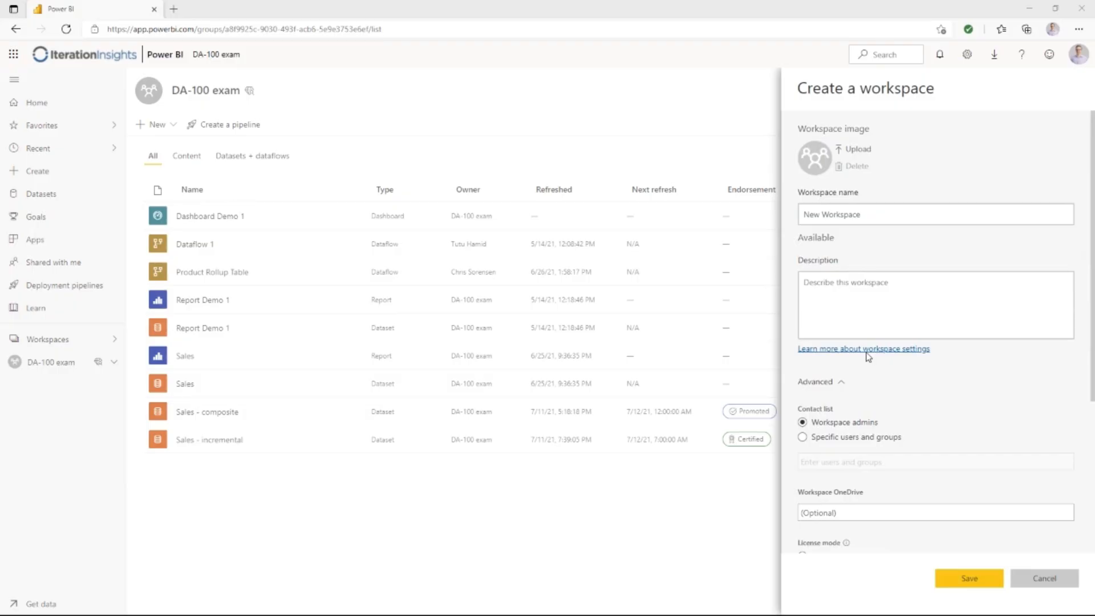
{"action": "left_click", "coordinate": [971, 579]}
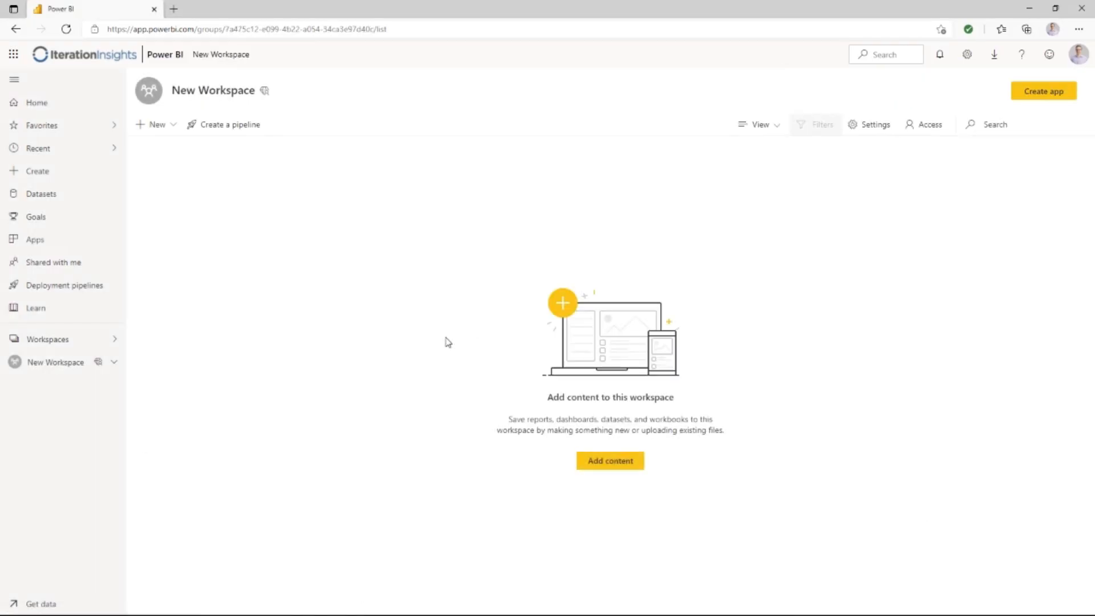
- Review the About, Premium and Azure connections settings of New Workspace, and leave them without saving
{"action": "left_click", "coordinate": [114, 339]}
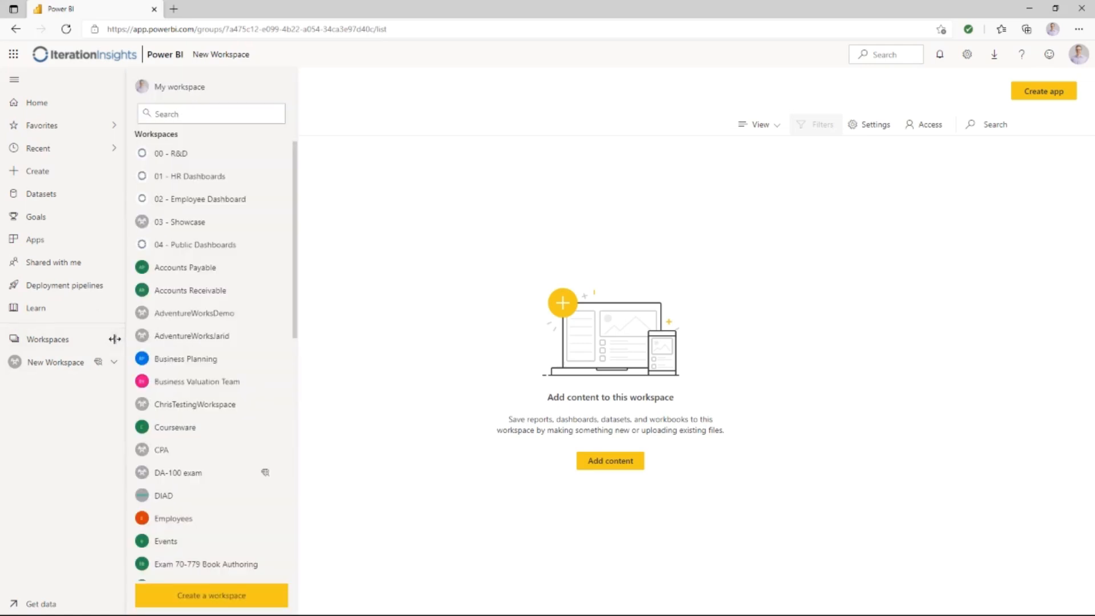
{"action": "scroll", "coordinate": [179, 332], "scroll_direction": "down", "scroll_amount": 7}
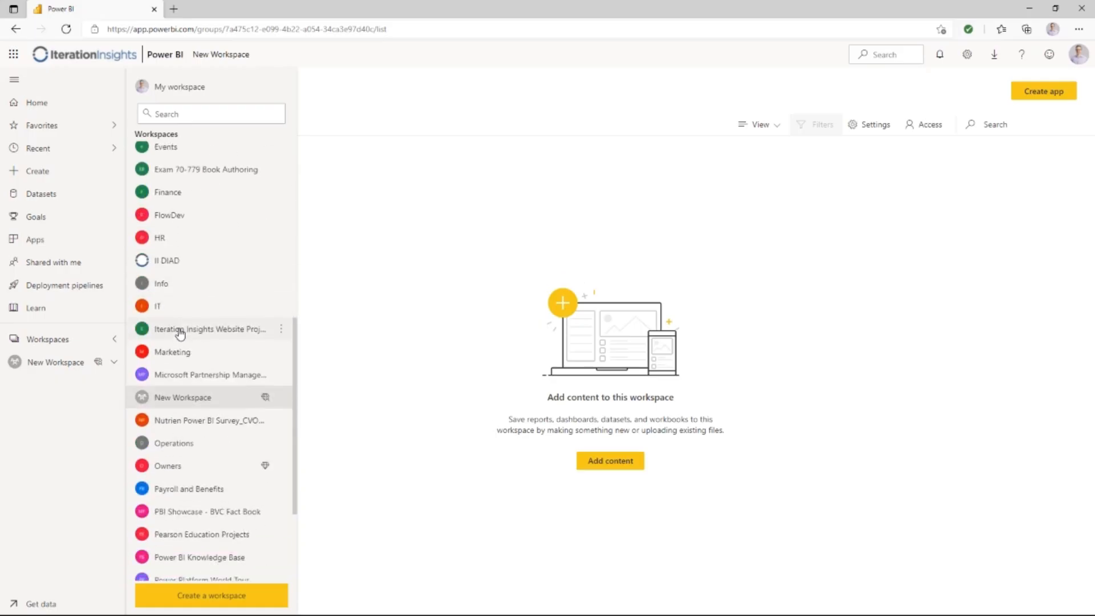
{"action": "left_click", "coordinate": [281, 398]}
{"action": "left_click", "coordinate": [308, 418]}
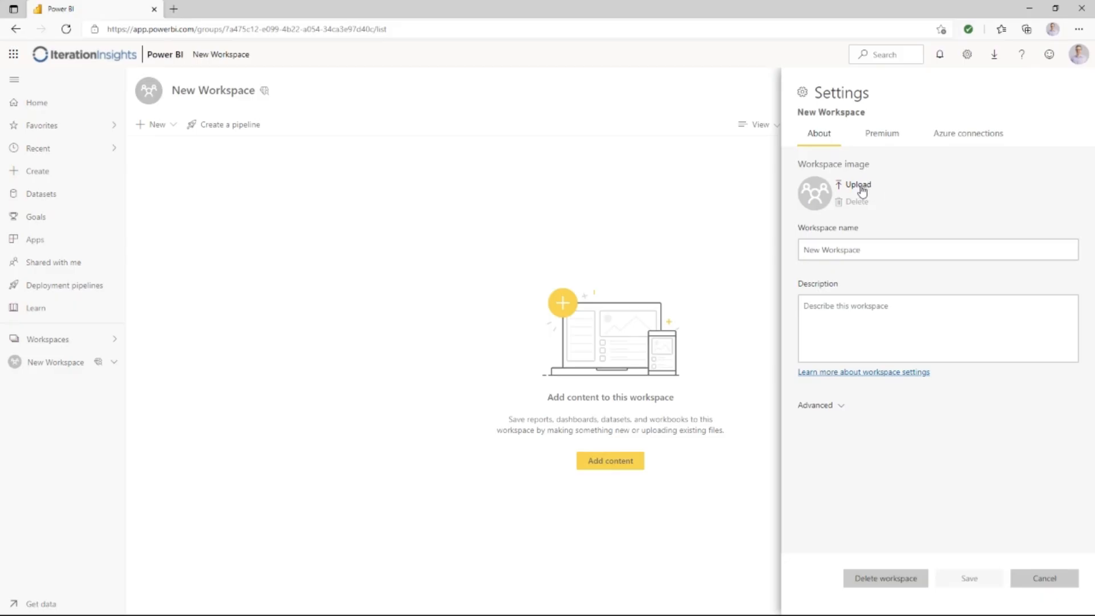
{"action": "left_click", "coordinate": [850, 404]}
{"action": "scroll", "coordinate": [938, 404], "scroll_direction": "down", "scroll_amount": 2}
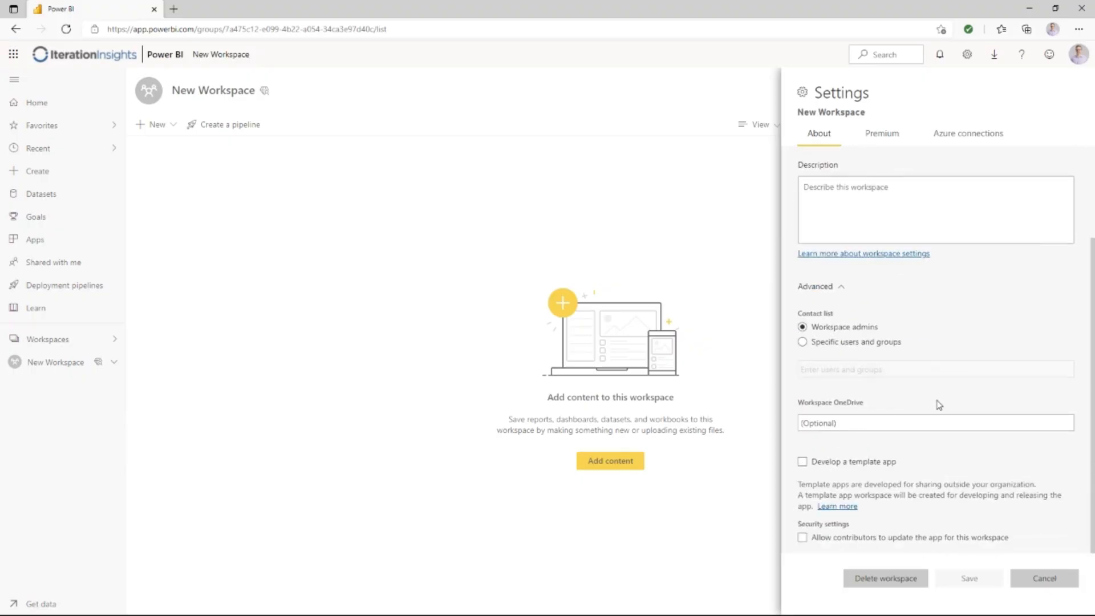
{"action": "scroll", "coordinate": [938, 404], "scroll_direction": "up", "scroll_amount": 3}
{"action": "left_click", "coordinate": [881, 134]}
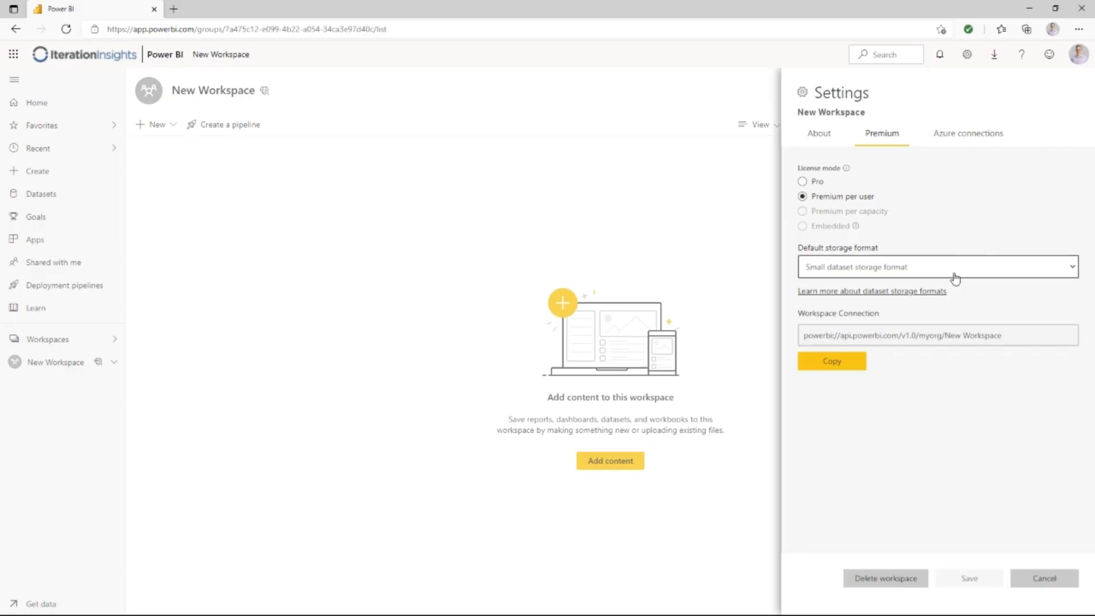
{"action": "left_click", "coordinate": [965, 135]}
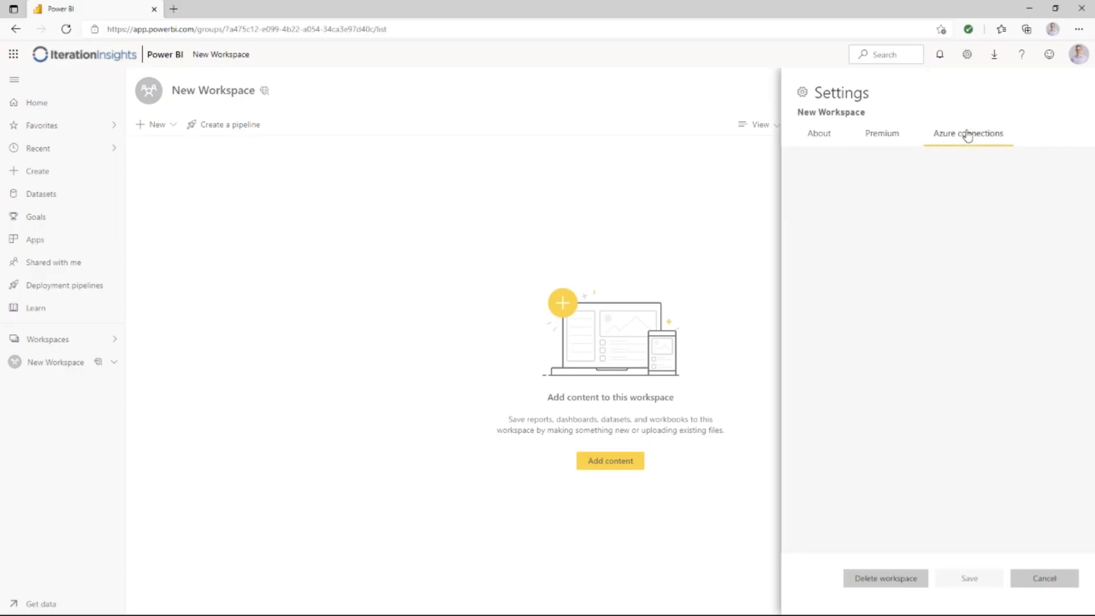
{"action": "left_click", "coordinate": [814, 169]}
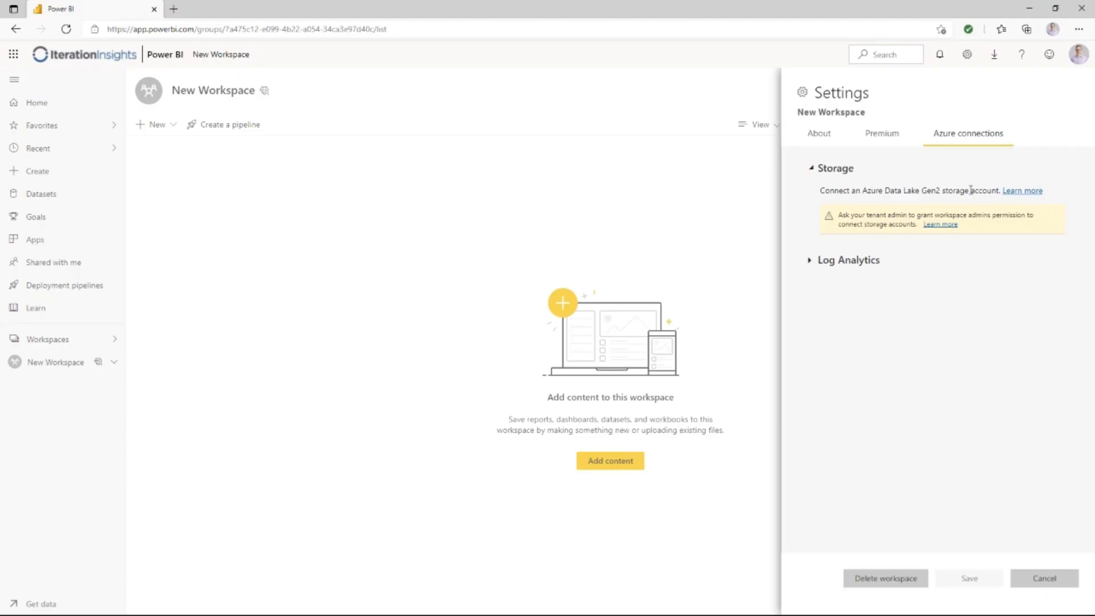
{"action": "left_click", "coordinate": [1051, 584]}
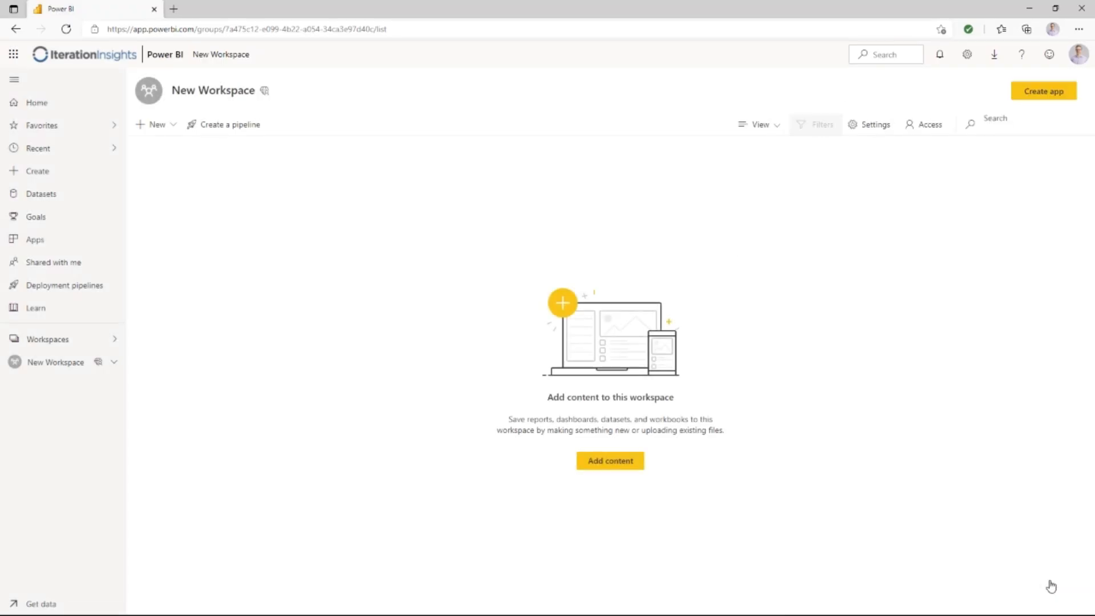
- Review the roles that can be assigned in the access settings of New Workspace, and close them
{"action": "left_click", "coordinate": [114, 340]}
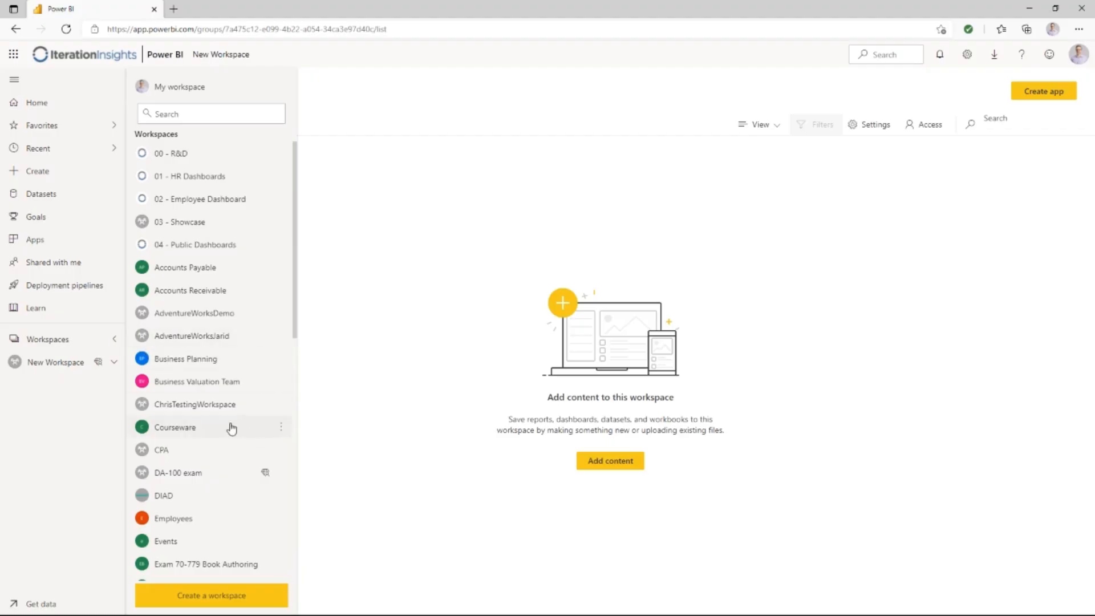
{"action": "scroll", "coordinate": [234, 431], "scroll_direction": "down", "scroll_amount": 6}
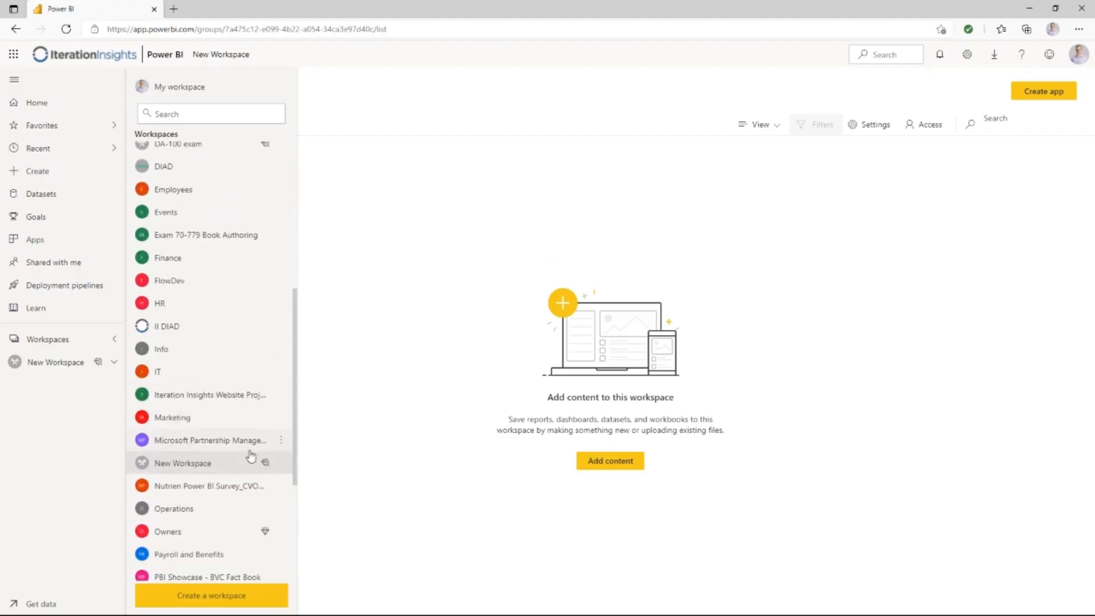
{"action": "left_click", "coordinate": [281, 466]}
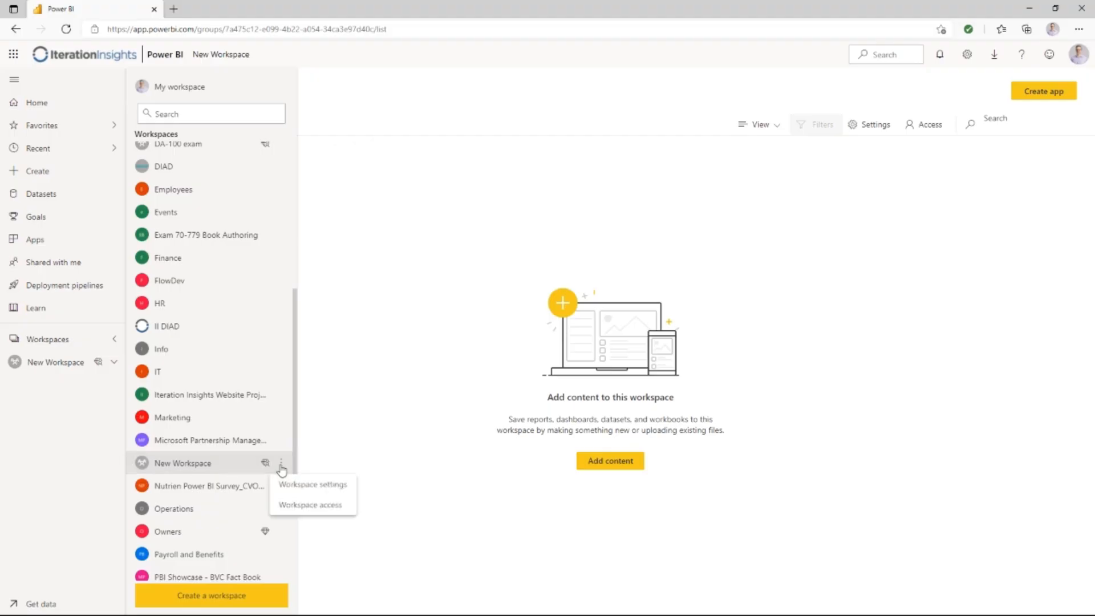
{"action": "left_click", "coordinate": [306, 505]}
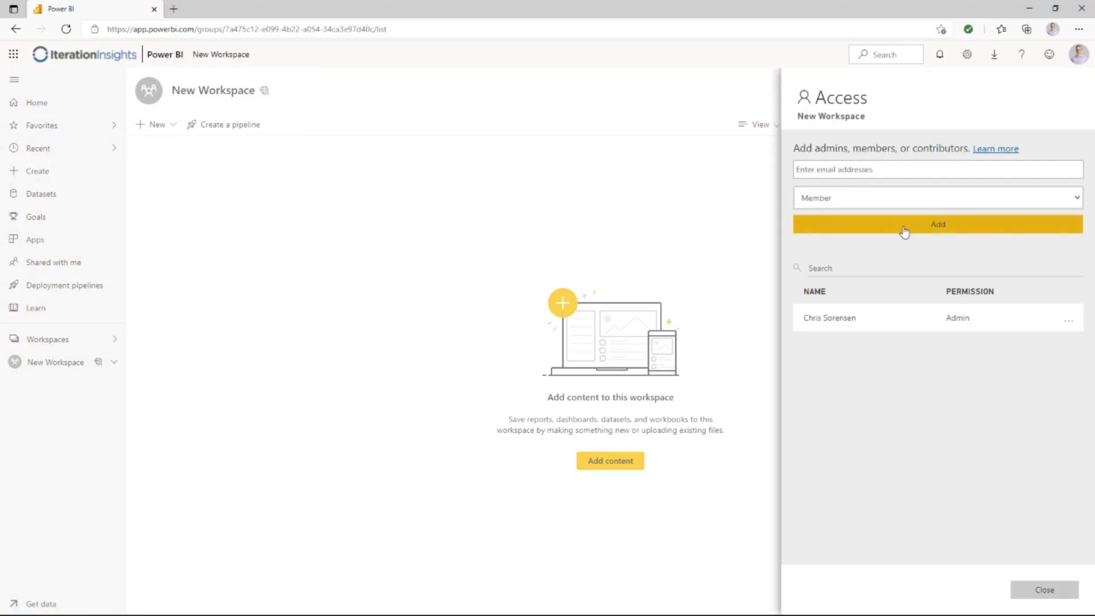
{"action": "left_click", "coordinate": [900, 204]}
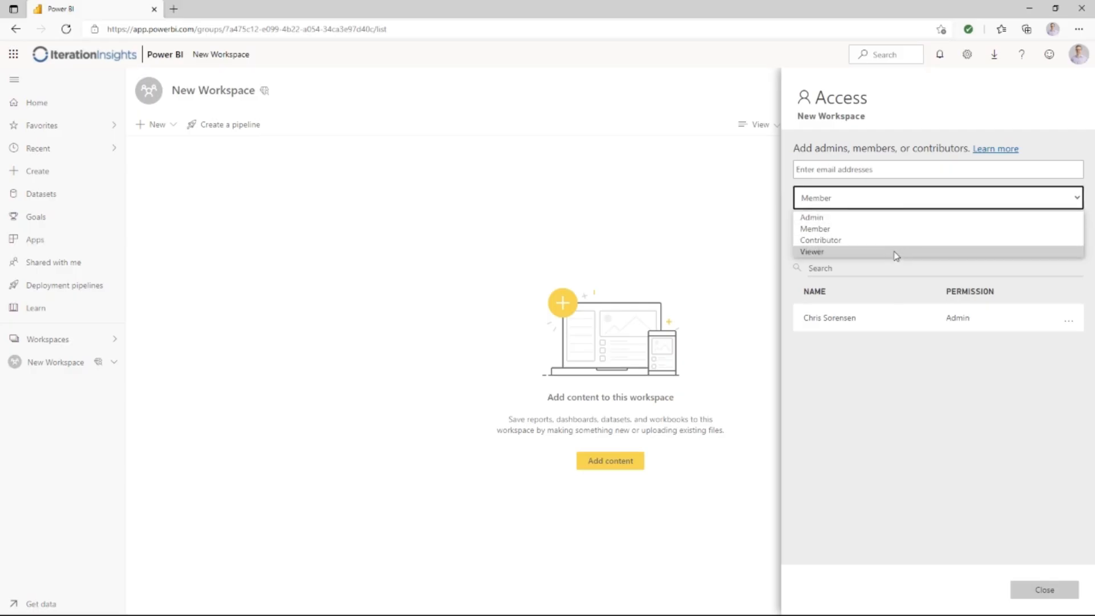
{"action": "left_click", "coordinate": [961, 397]}
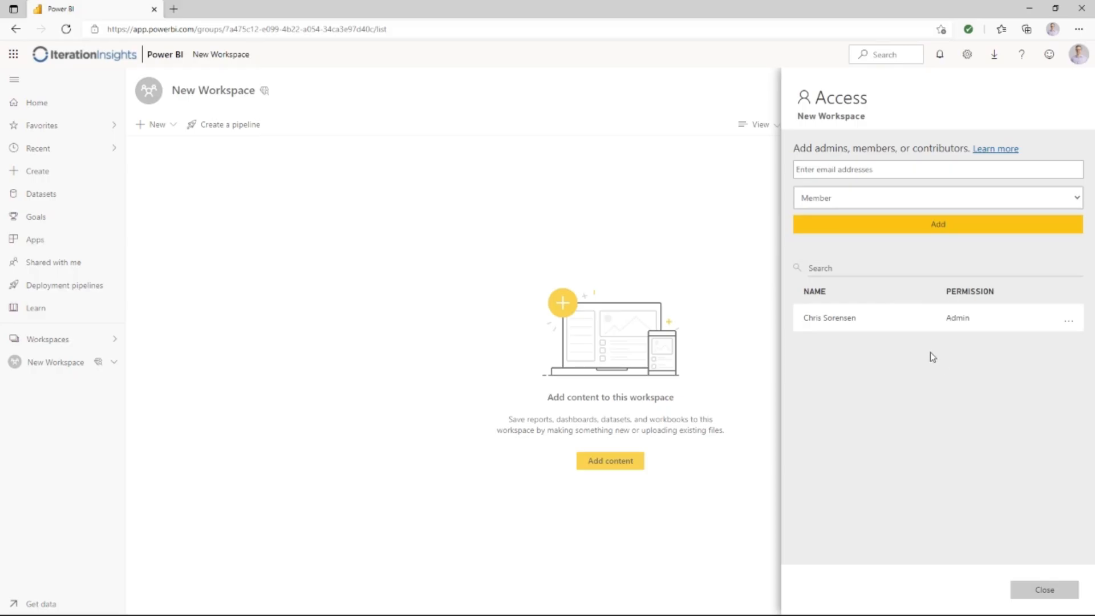
{"action": "left_click", "coordinate": [1044, 589]}
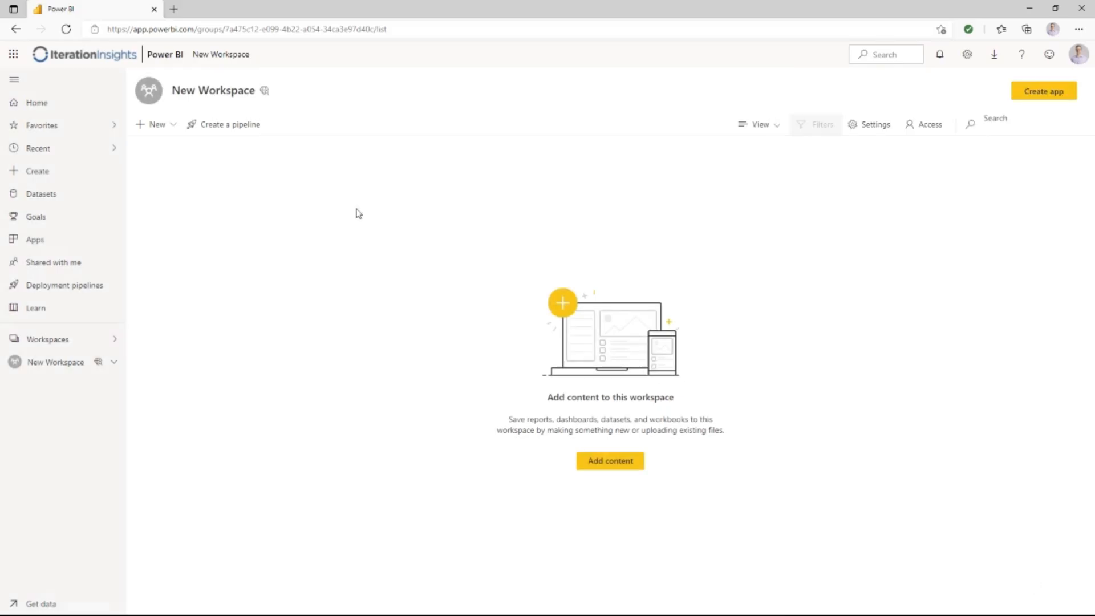
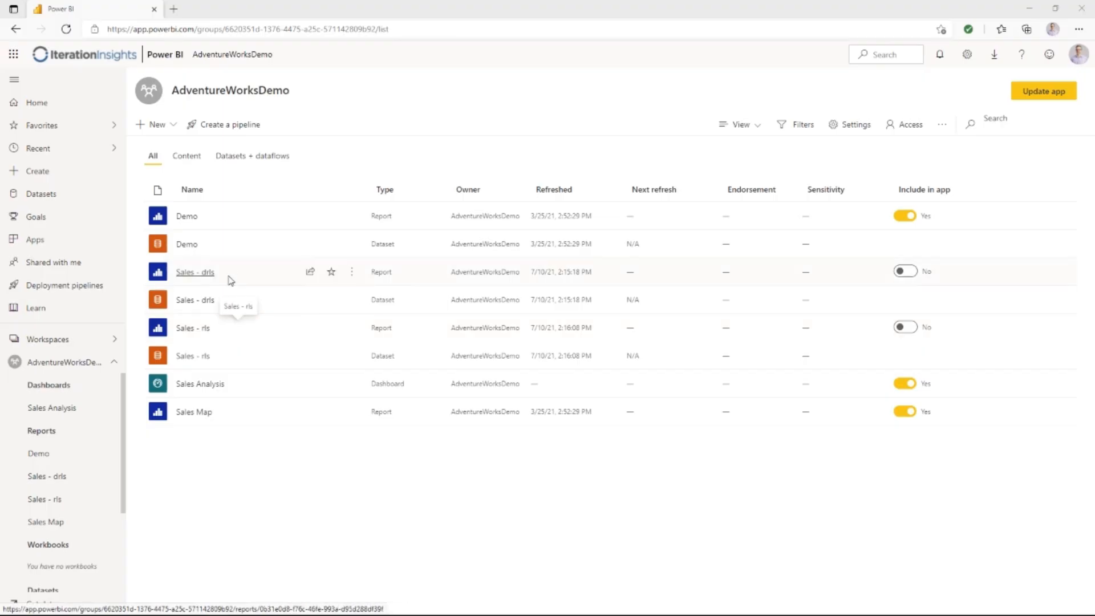
- Open the AdventureWorksDemo app for updating and review its setup and the navigation details of Sales Analysis, Demo and Sales Map, including advanced options
{"action": "left_click", "coordinate": [1059, 97]}
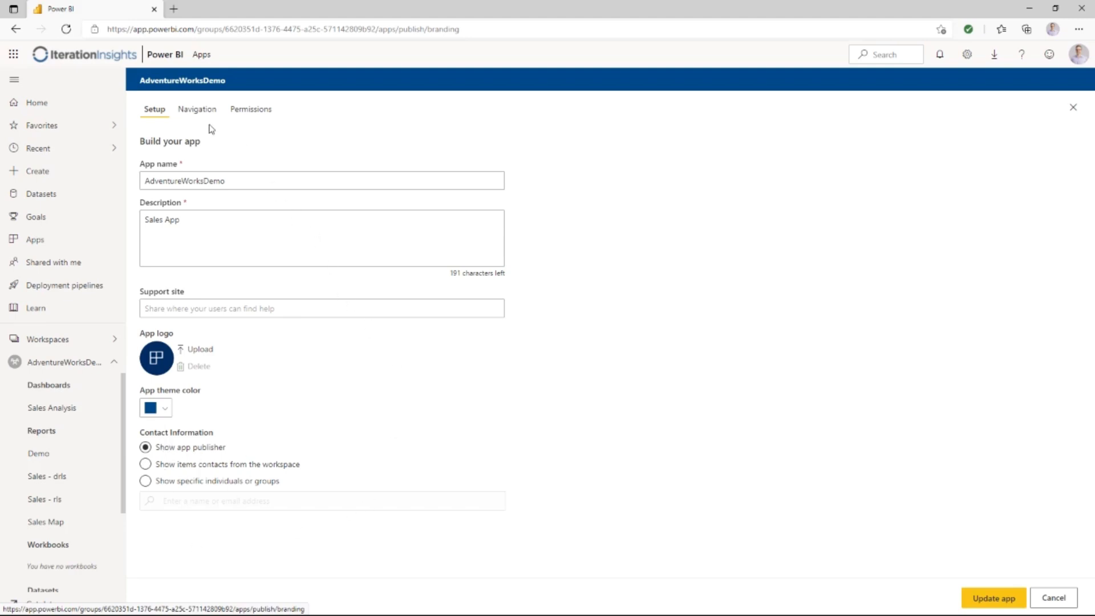
{"action": "left_click", "coordinate": [198, 109]}
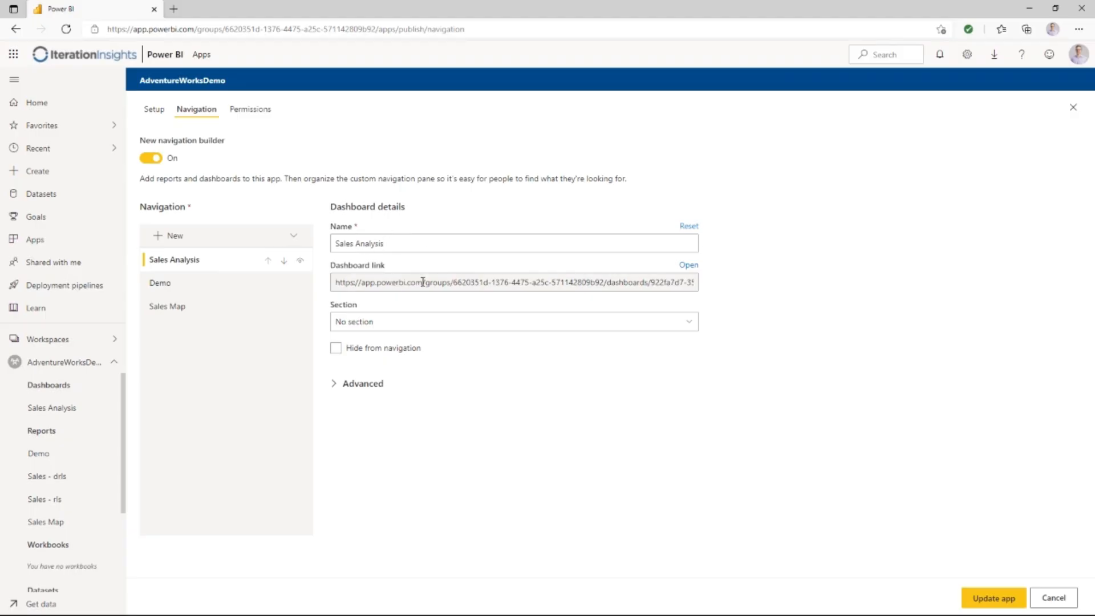
{"action": "left_click", "coordinate": [195, 293]}
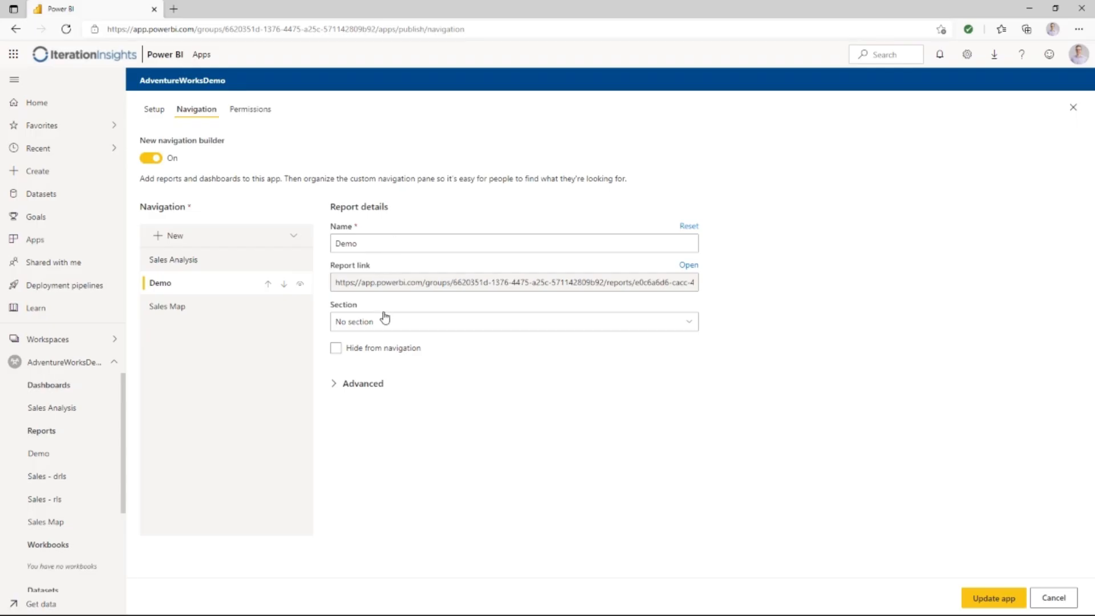
{"action": "left_click", "coordinate": [208, 311]}
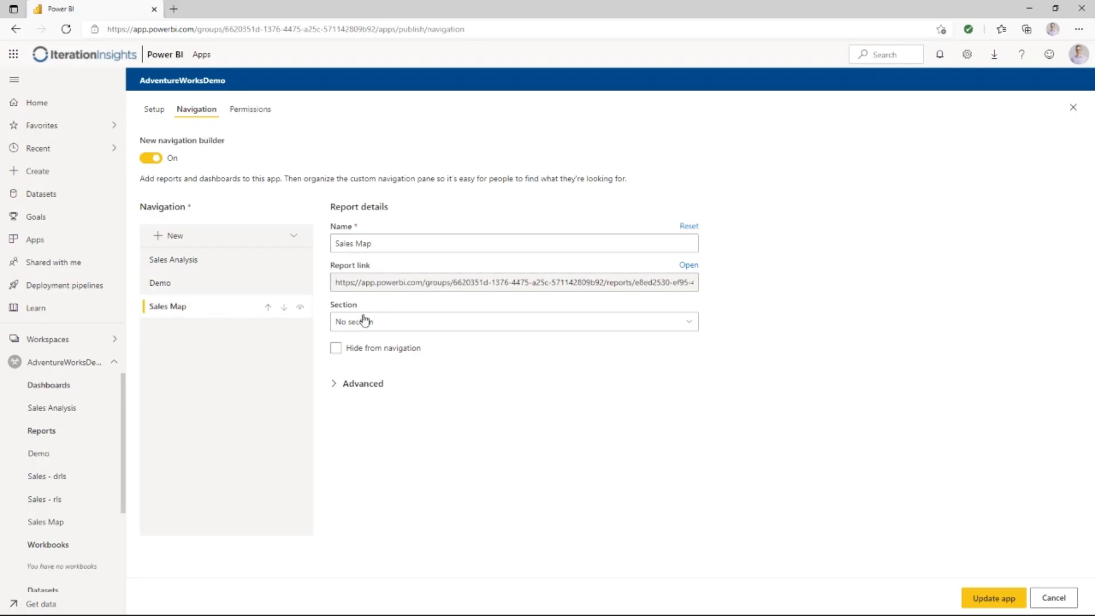
{"action": "left_click", "coordinate": [336, 390]}
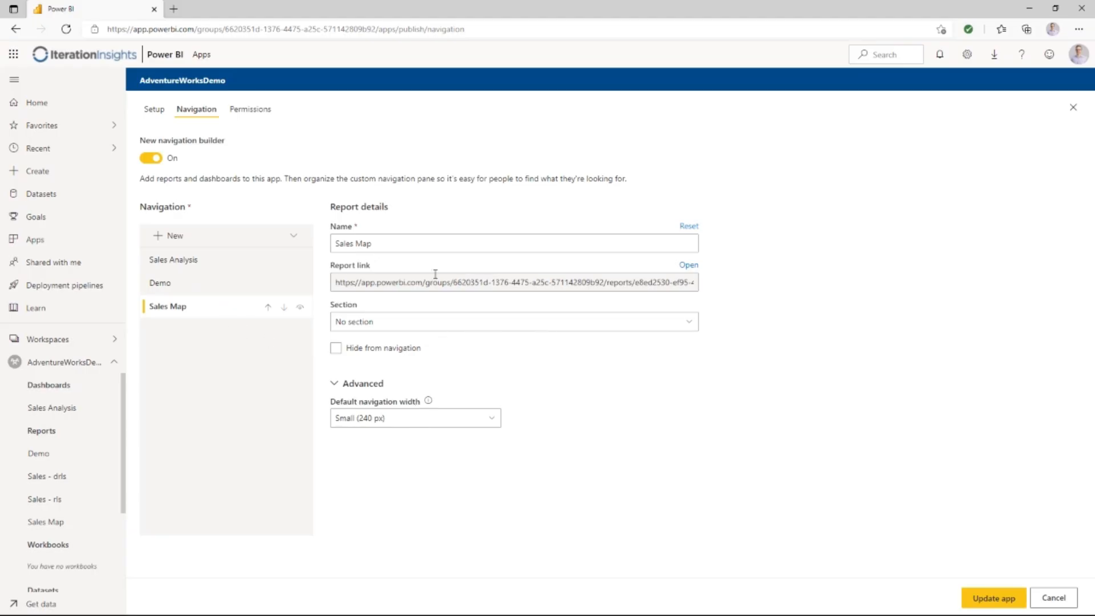
- Stop allowing users to make a copy of the reports in the app's permissions, and publish the app update
{"action": "left_click", "coordinate": [245, 115]}
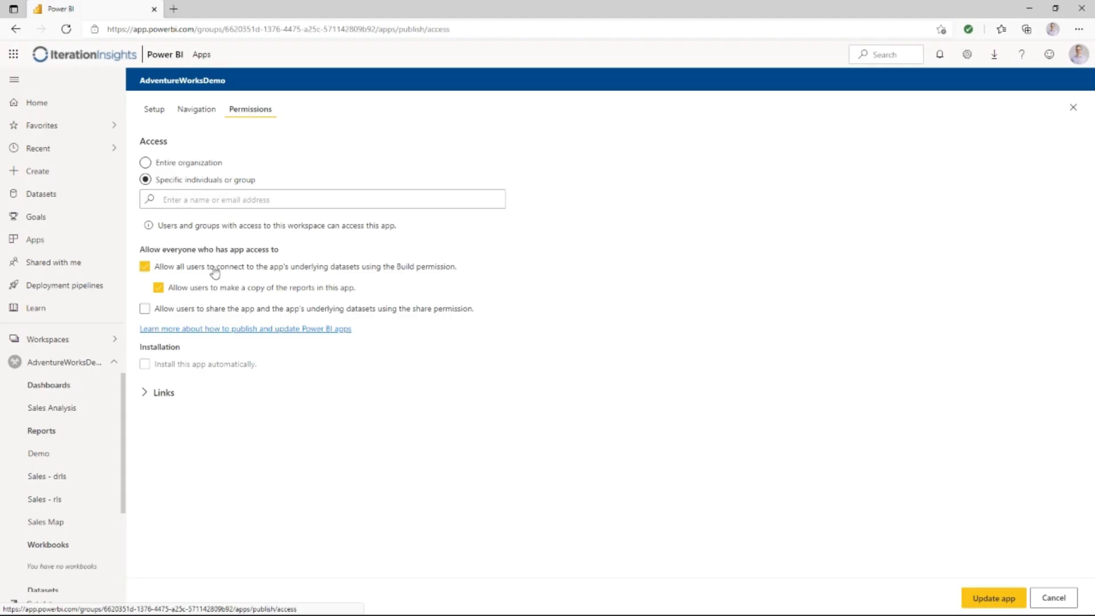
{"action": "mouse_move", "coordinate": [192, 276]}
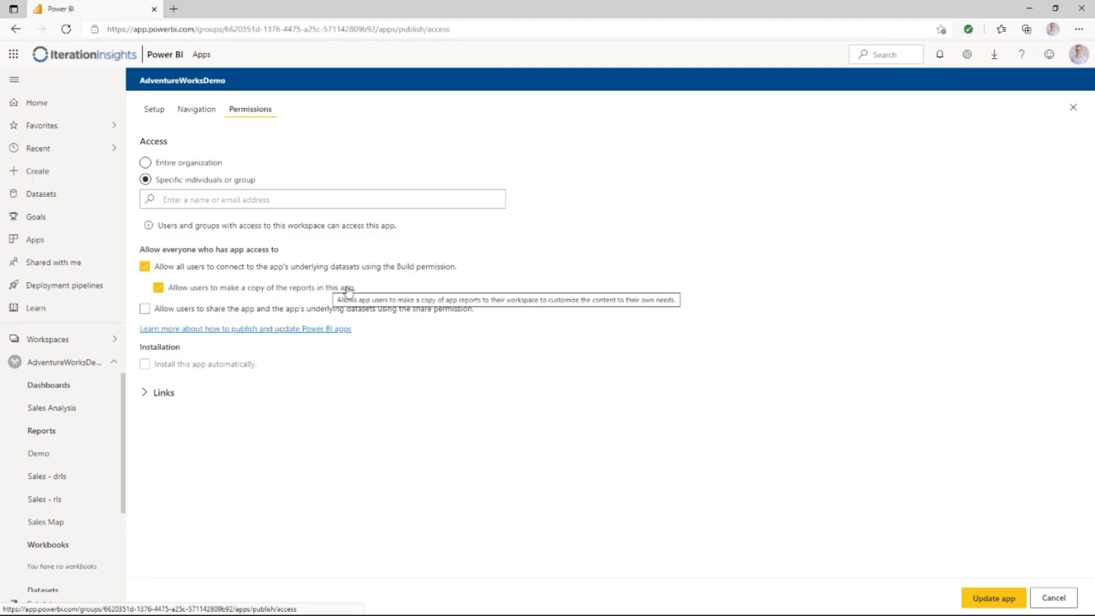
{"action": "left_click", "coordinate": [162, 291]}
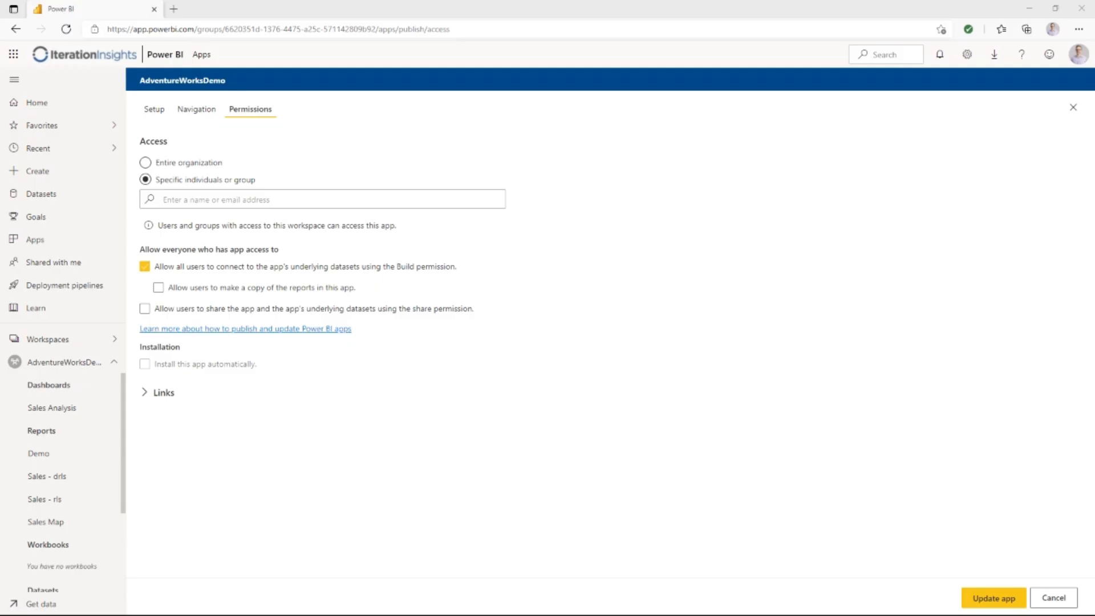
{"action": "left_click", "coordinate": [992, 598]}
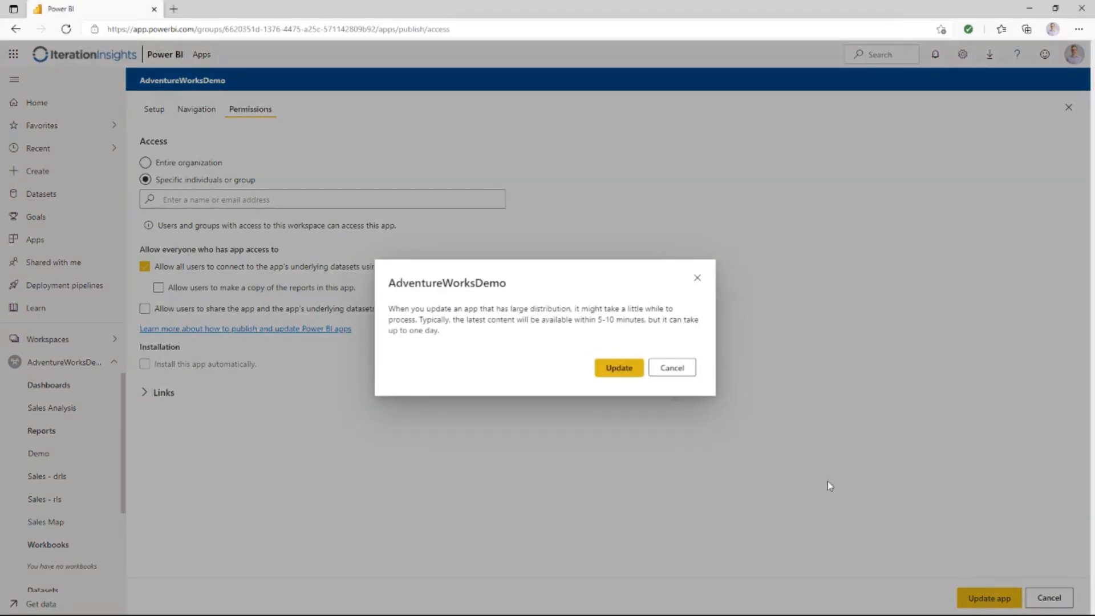
{"action": "left_click", "coordinate": [618, 370]}
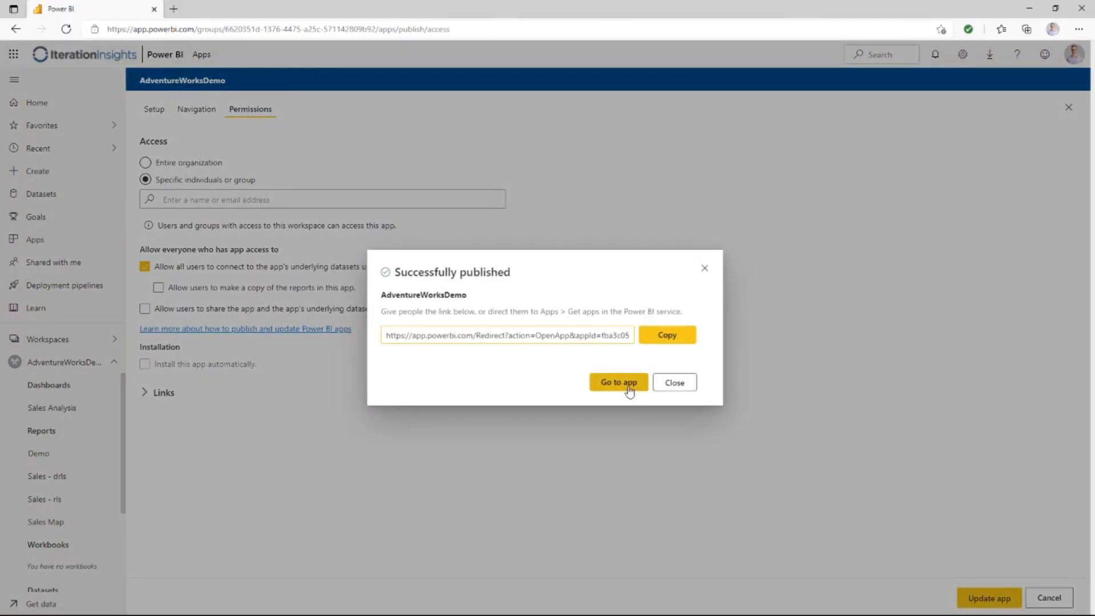
- Open the published AdventureWorksDemo app and look through its Demo, Sales Map and Sales Analysis content
{"action": "left_click", "coordinate": [628, 387]}
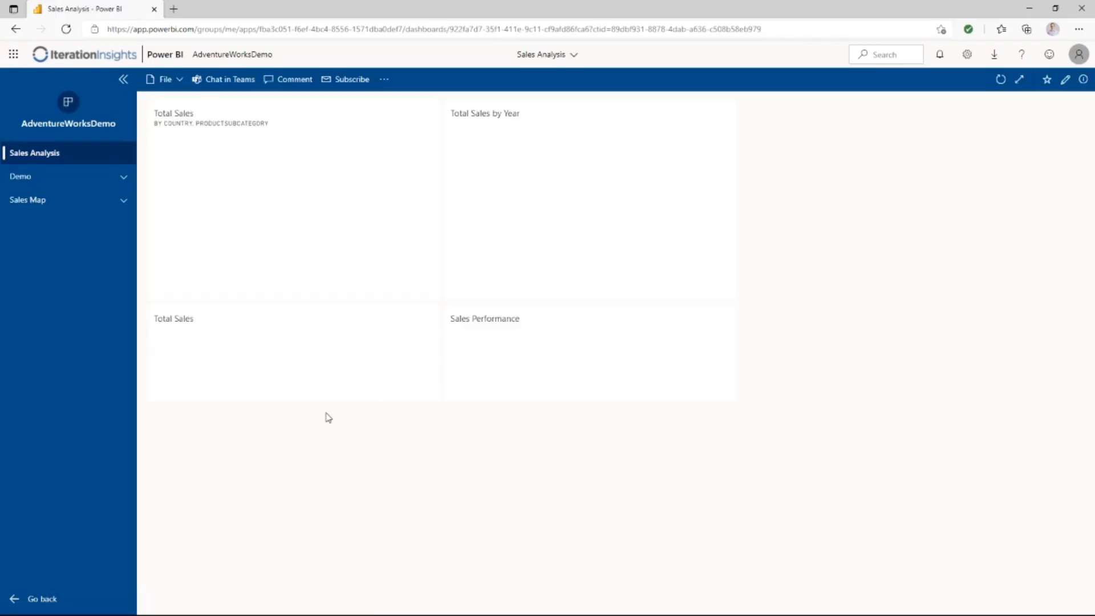
{"action": "left_click", "coordinate": [44, 179]}
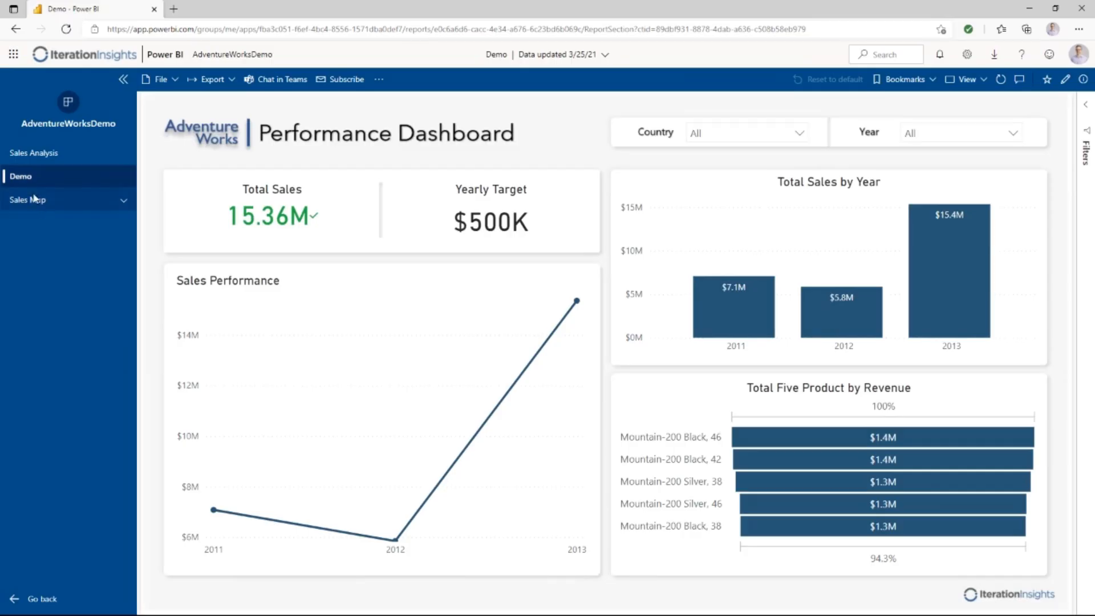
{"action": "left_click", "coordinate": [35, 201]}
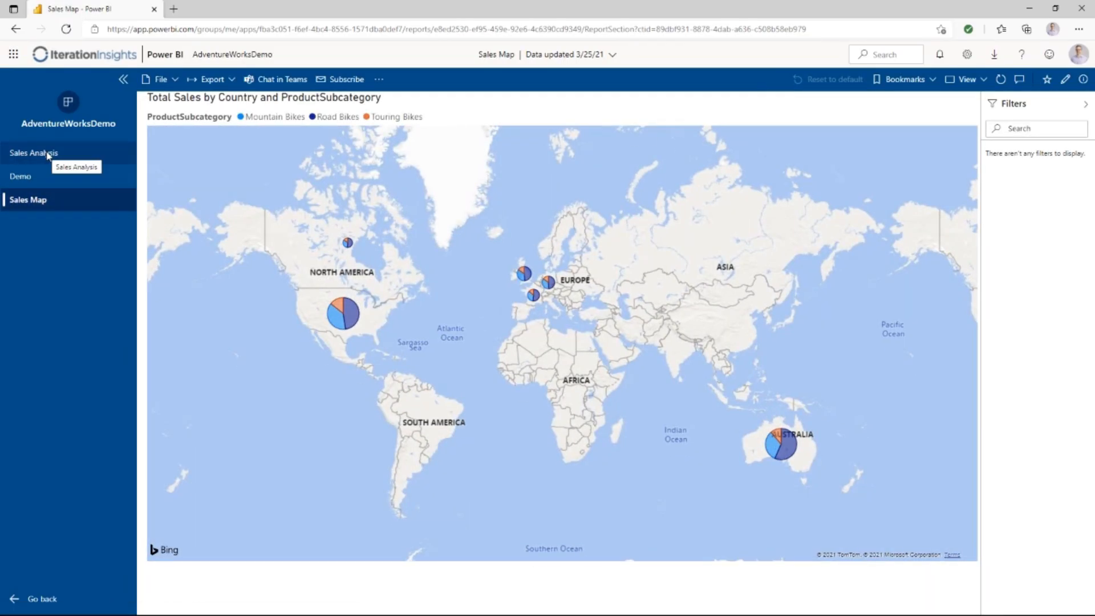
{"action": "left_click", "coordinate": [48, 154]}
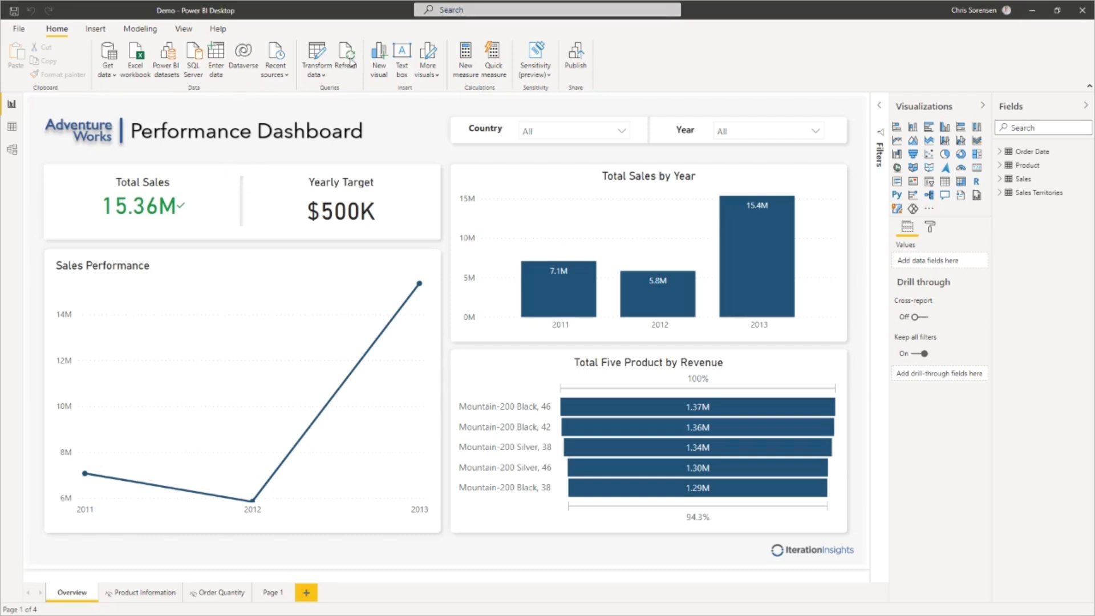
- In Power BI Desktop, start publishing the Demo report with My workspace as the destination
{"action": "left_click", "coordinate": [577, 60]}
{"action": "left_click", "coordinate": [601, 330]}
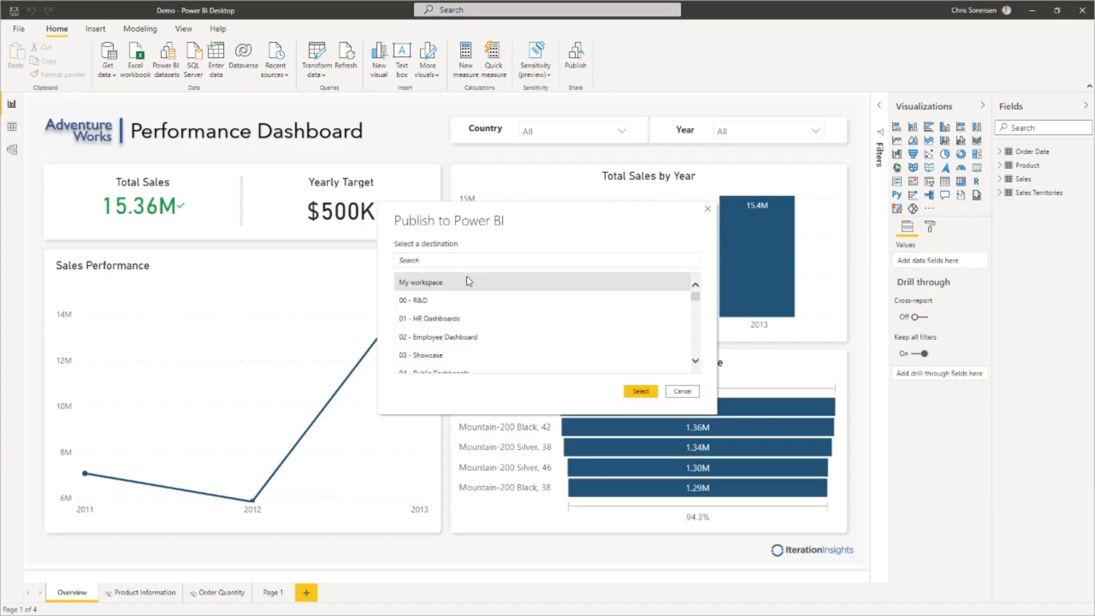
{"action": "left_click", "coordinate": [640, 391]}
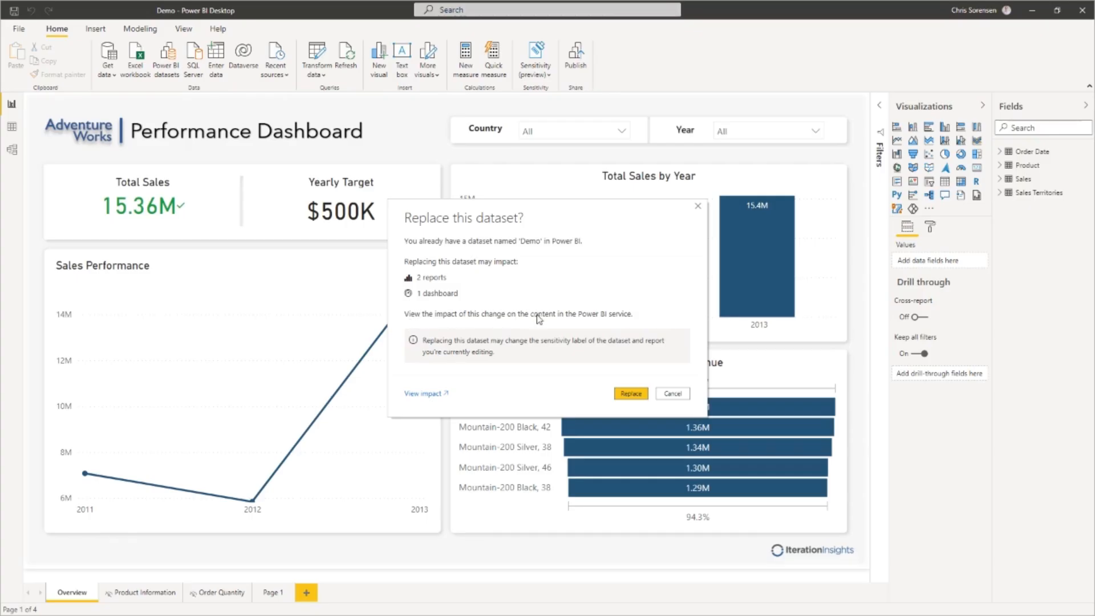
- Examine the impact analysis and lineage of the Demo dataset in the Power BI service, and return to Power BI Desktop
{"action": "left_click", "coordinate": [430, 398]}
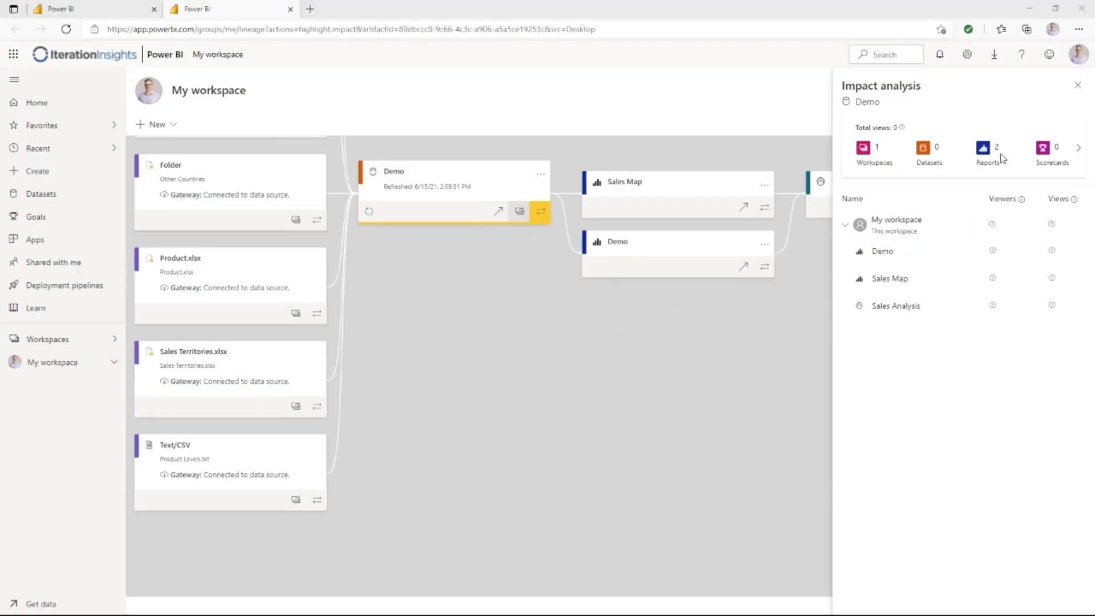
{"action": "left_click", "coordinate": [1077, 86]}
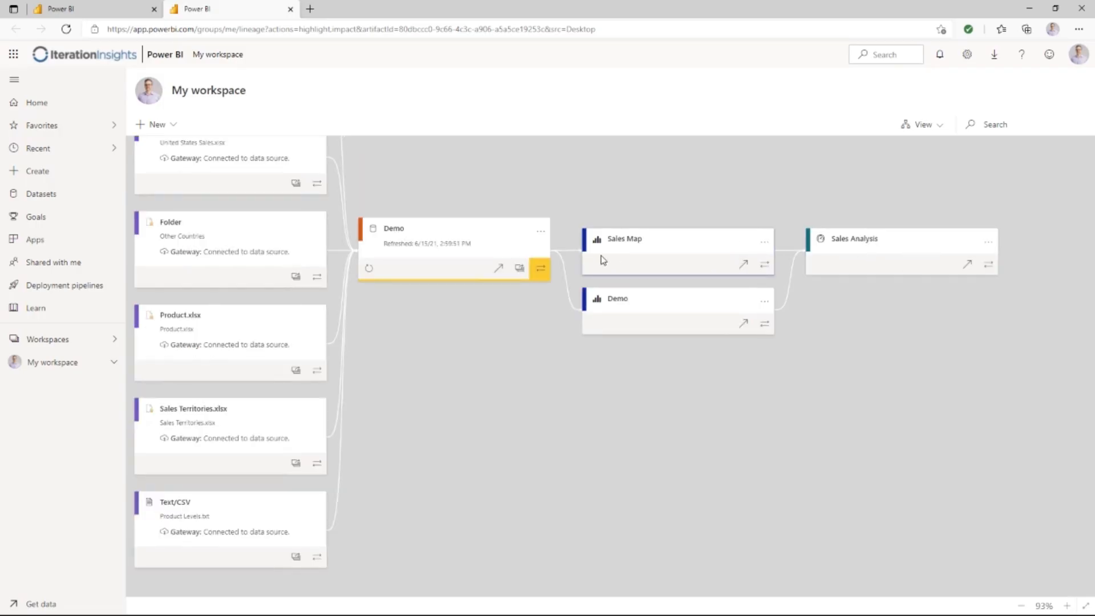
{"action": "scroll", "coordinate": [604, 260], "scroll_direction": "up", "scroll_amount": 1}
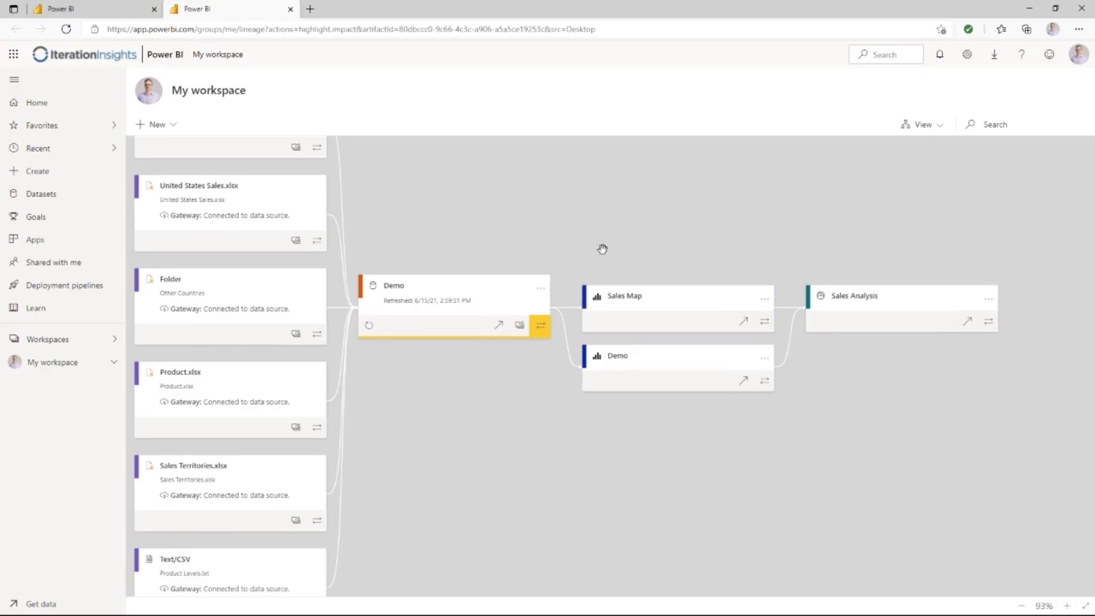
{"action": "scroll", "coordinate": [602, 249], "scroll_direction": "up", "scroll_amount": 1}
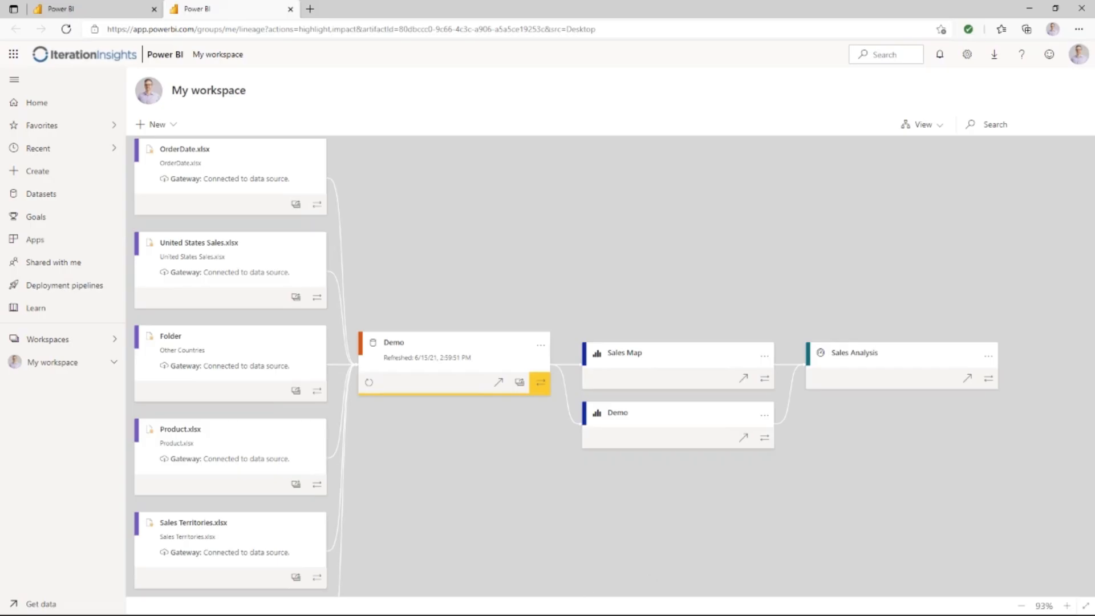
{"action": "key", "text": "alt+Tab"}
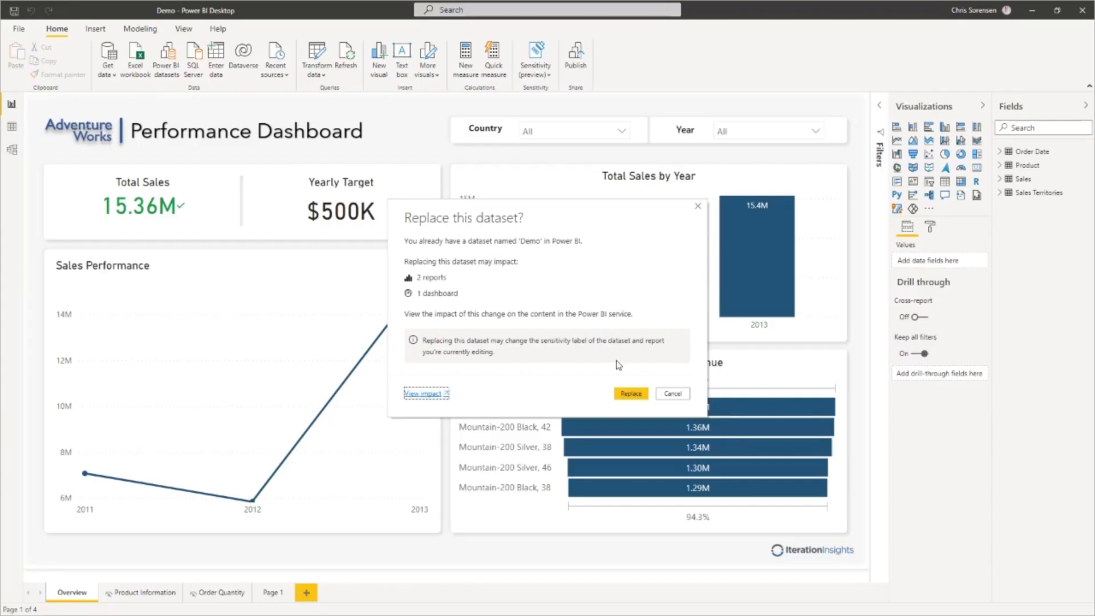
- Replace the existing Demo dataset and open Page 1 of the published report in the Power BI service
{"action": "left_click", "coordinate": [637, 395]}
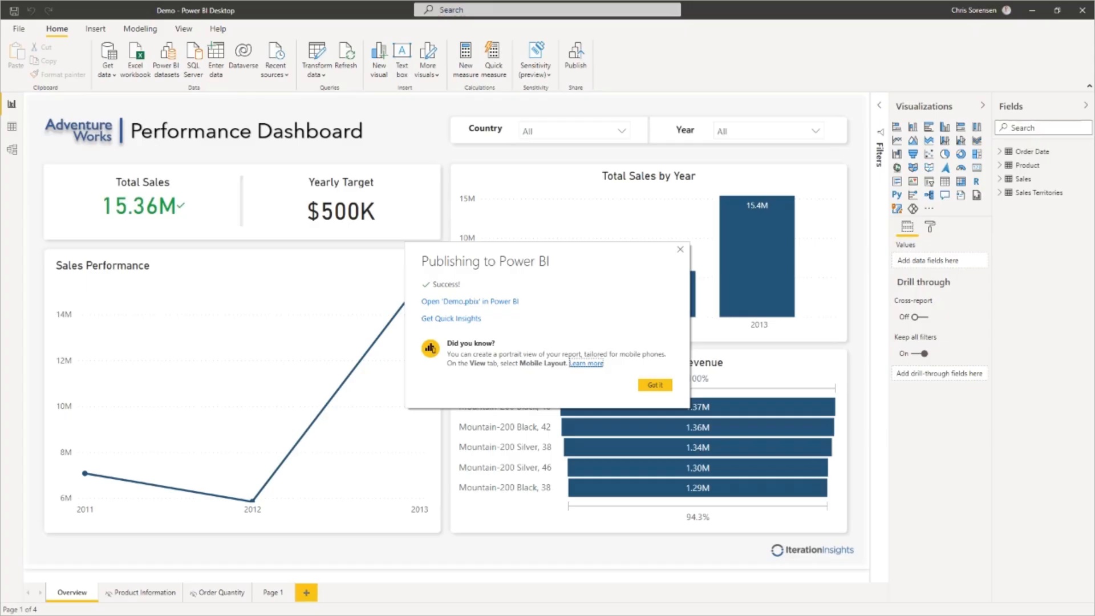
{"action": "left_click", "coordinate": [495, 304]}
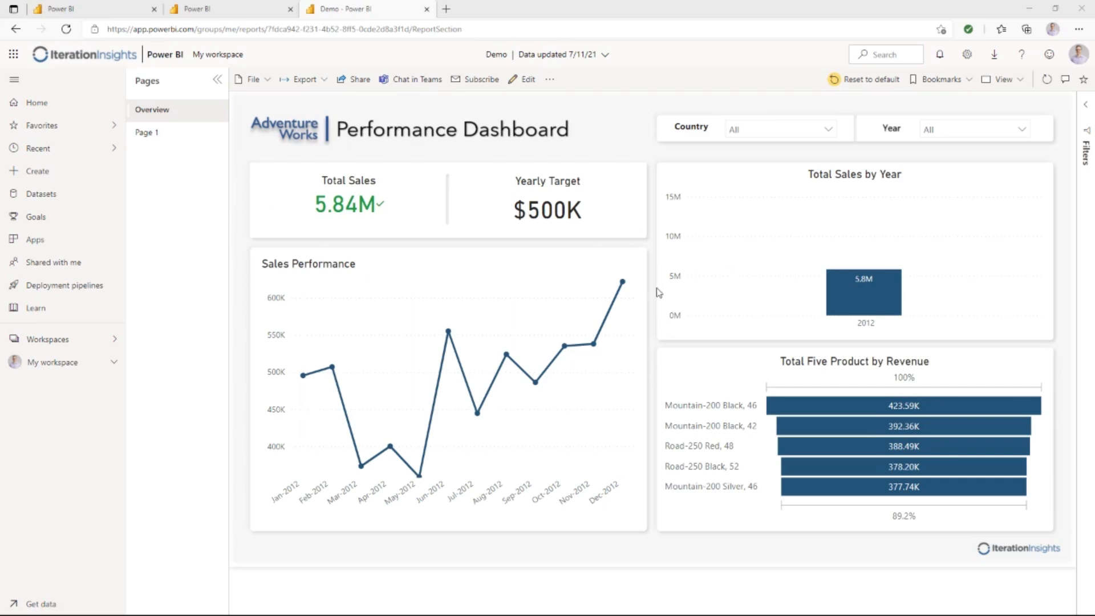
{"action": "left_click", "coordinate": [171, 138]}
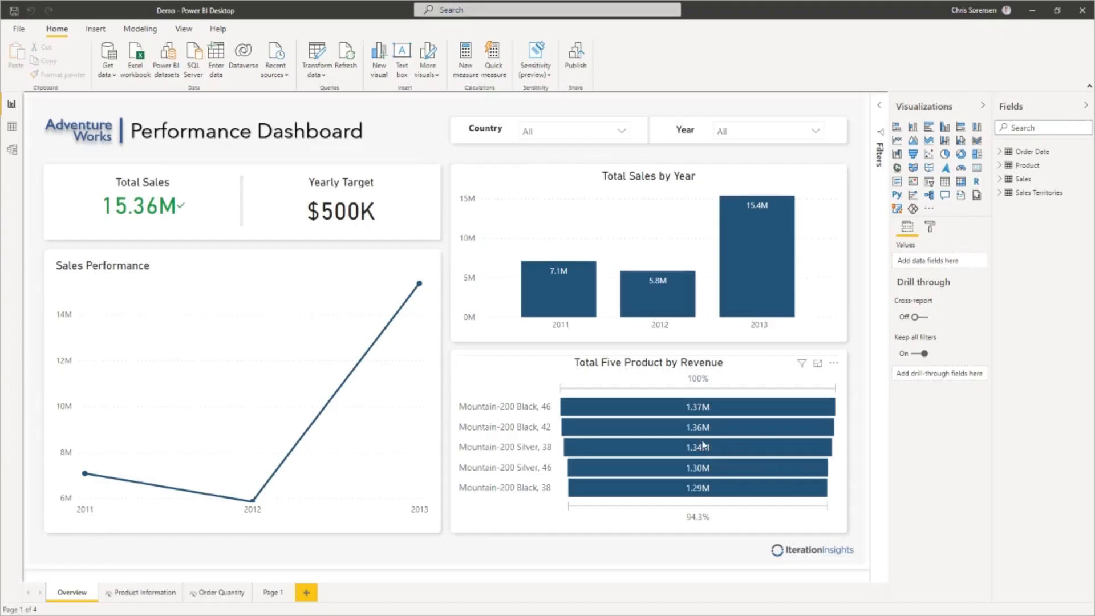
- Hide Page 1 of the report in Power BI Desktop and republish it to My workspace, replacing the existing dataset
{"action": "right_click", "coordinate": [280, 593]}
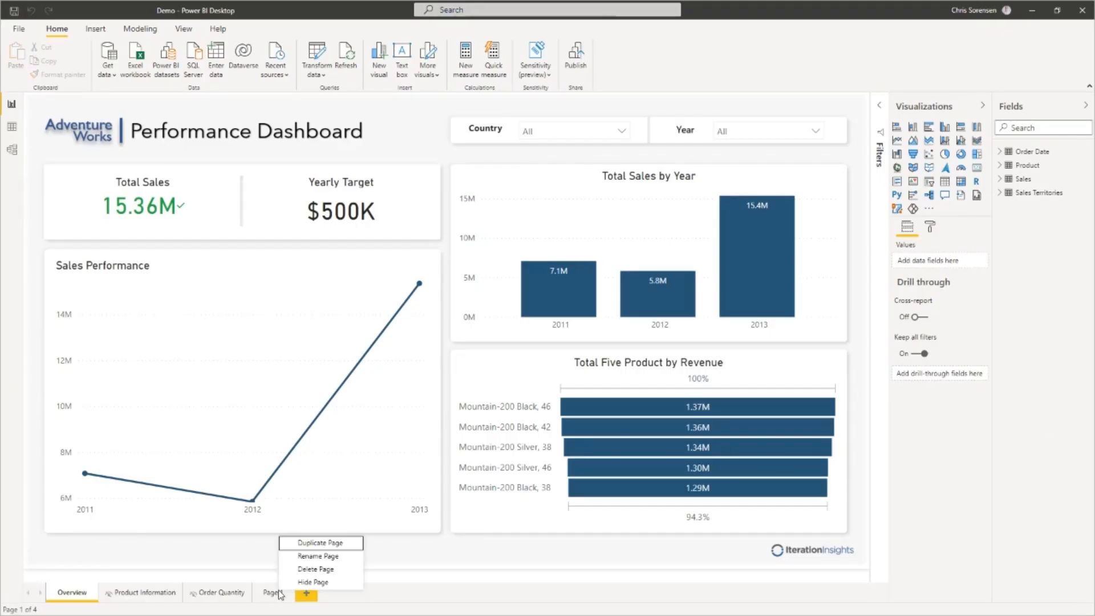
{"action": "left_click", "coordinate": [321, 582]}
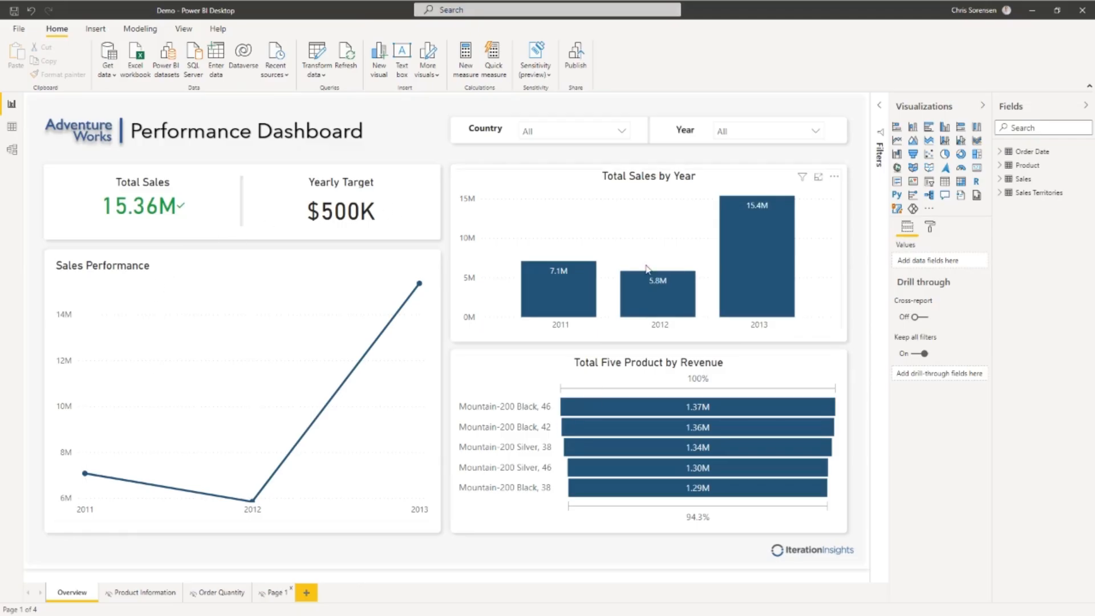
{"action": "left_click", "coordinate": [576, 60]}
{"action": "left_click", "coordinate": [601, 331]}
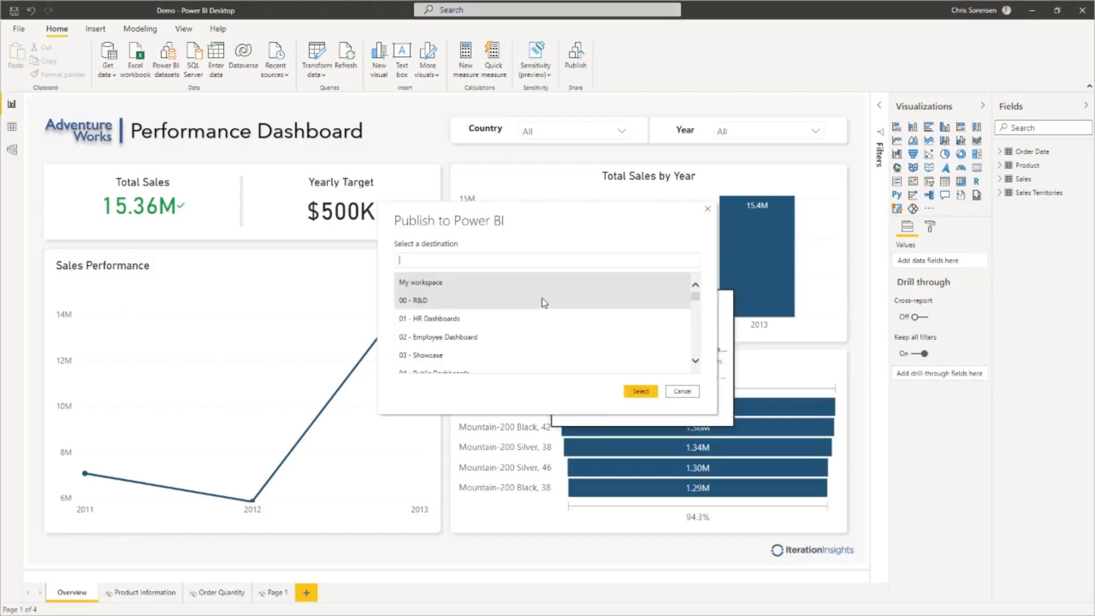
{"action": "left_click", "coordinate": [641, 391]}
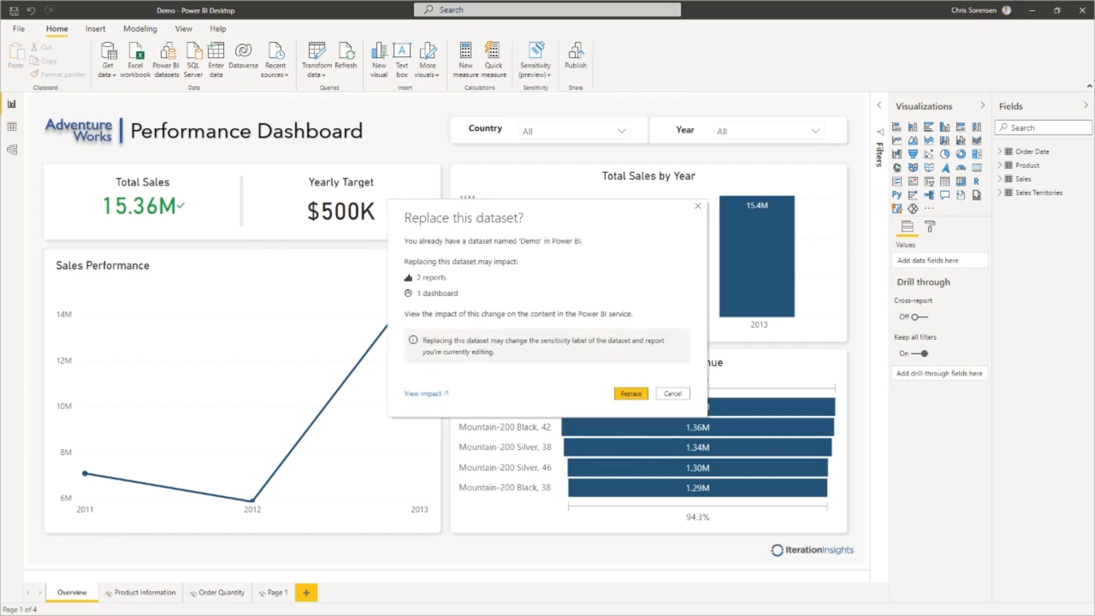
{"action": "left_click", "coordinate": [631, 394]}
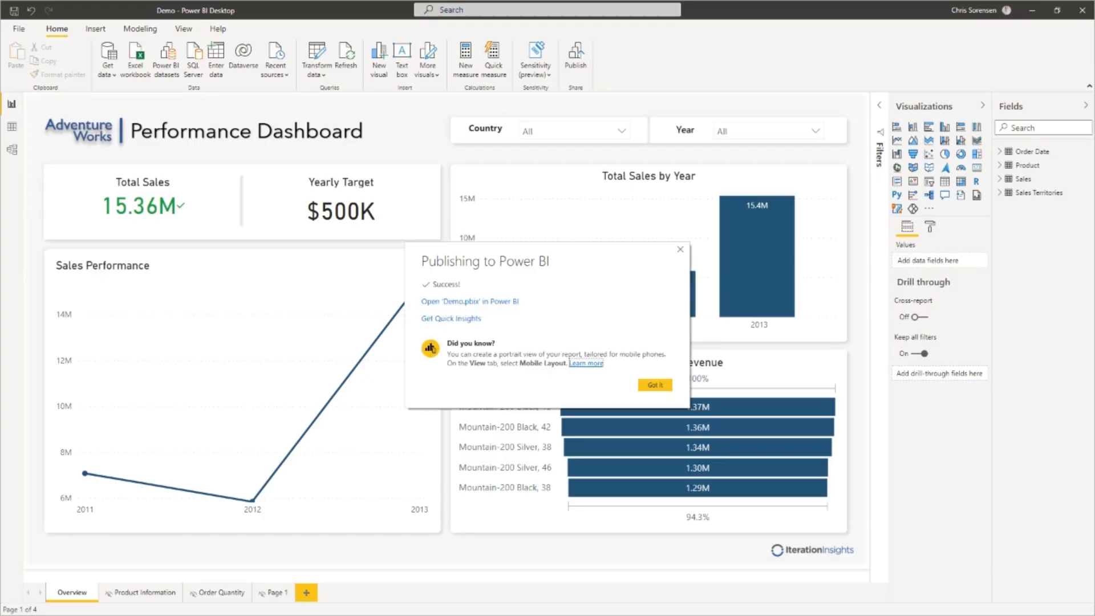
- Open the republished Demo report in the Power BI service and reset its filters and slicers to default
{"action": "left_click", "coordinate": [493, 303]}
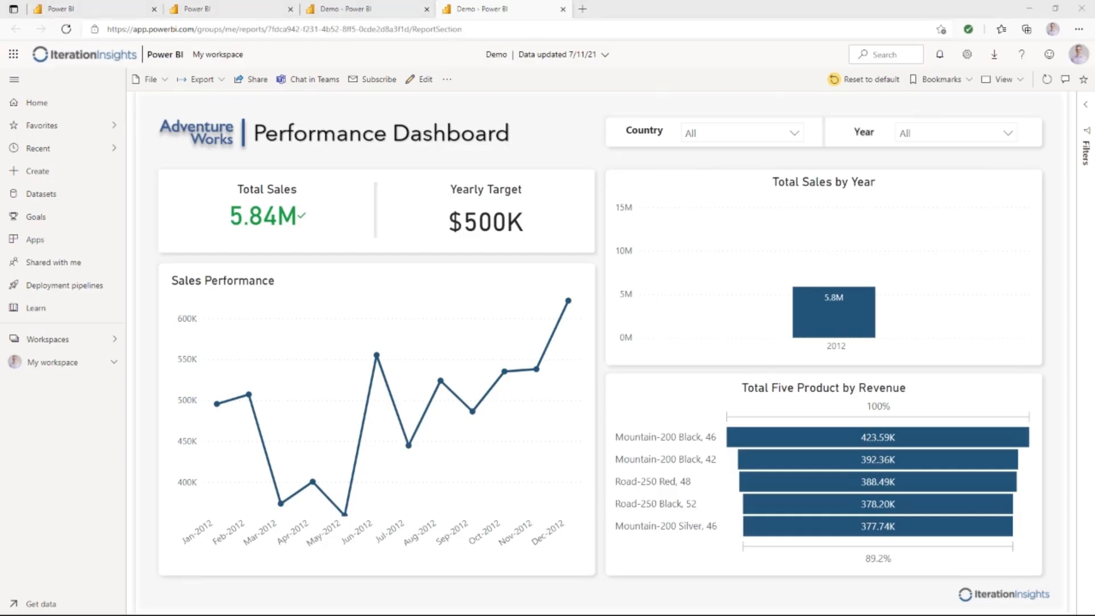
{"action": "left_click", "coordinate": [870, 83]}
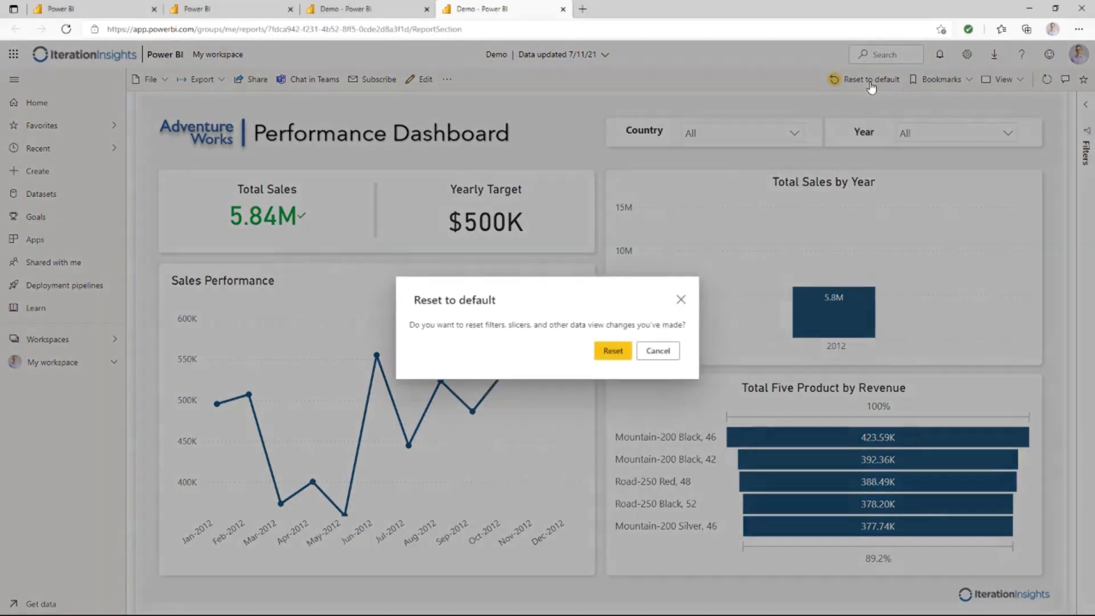
{"action": "left_click", "coordinate": [612, 350]}
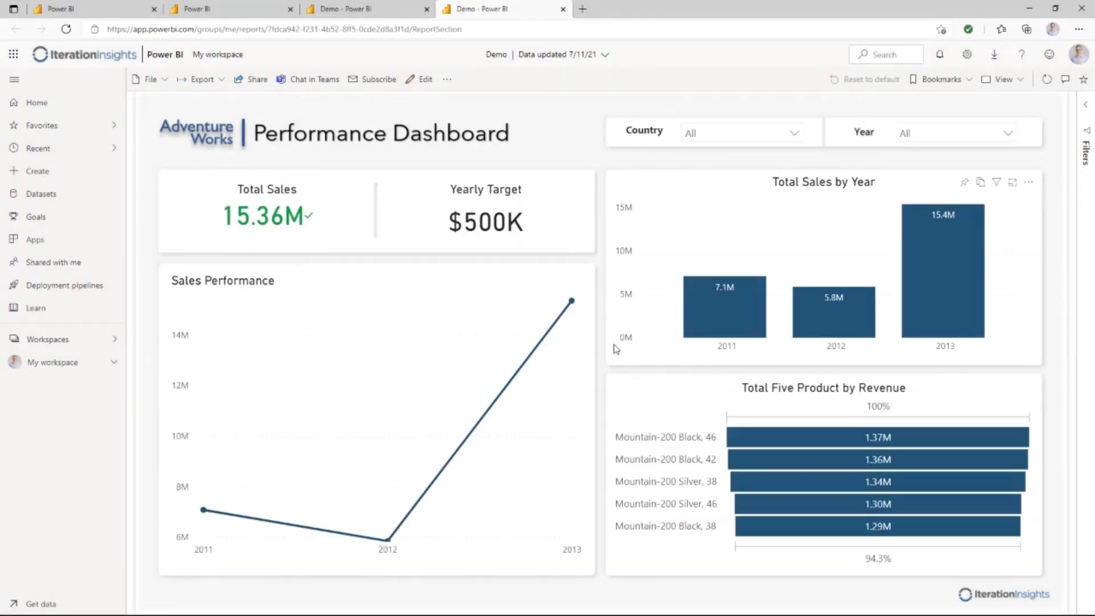